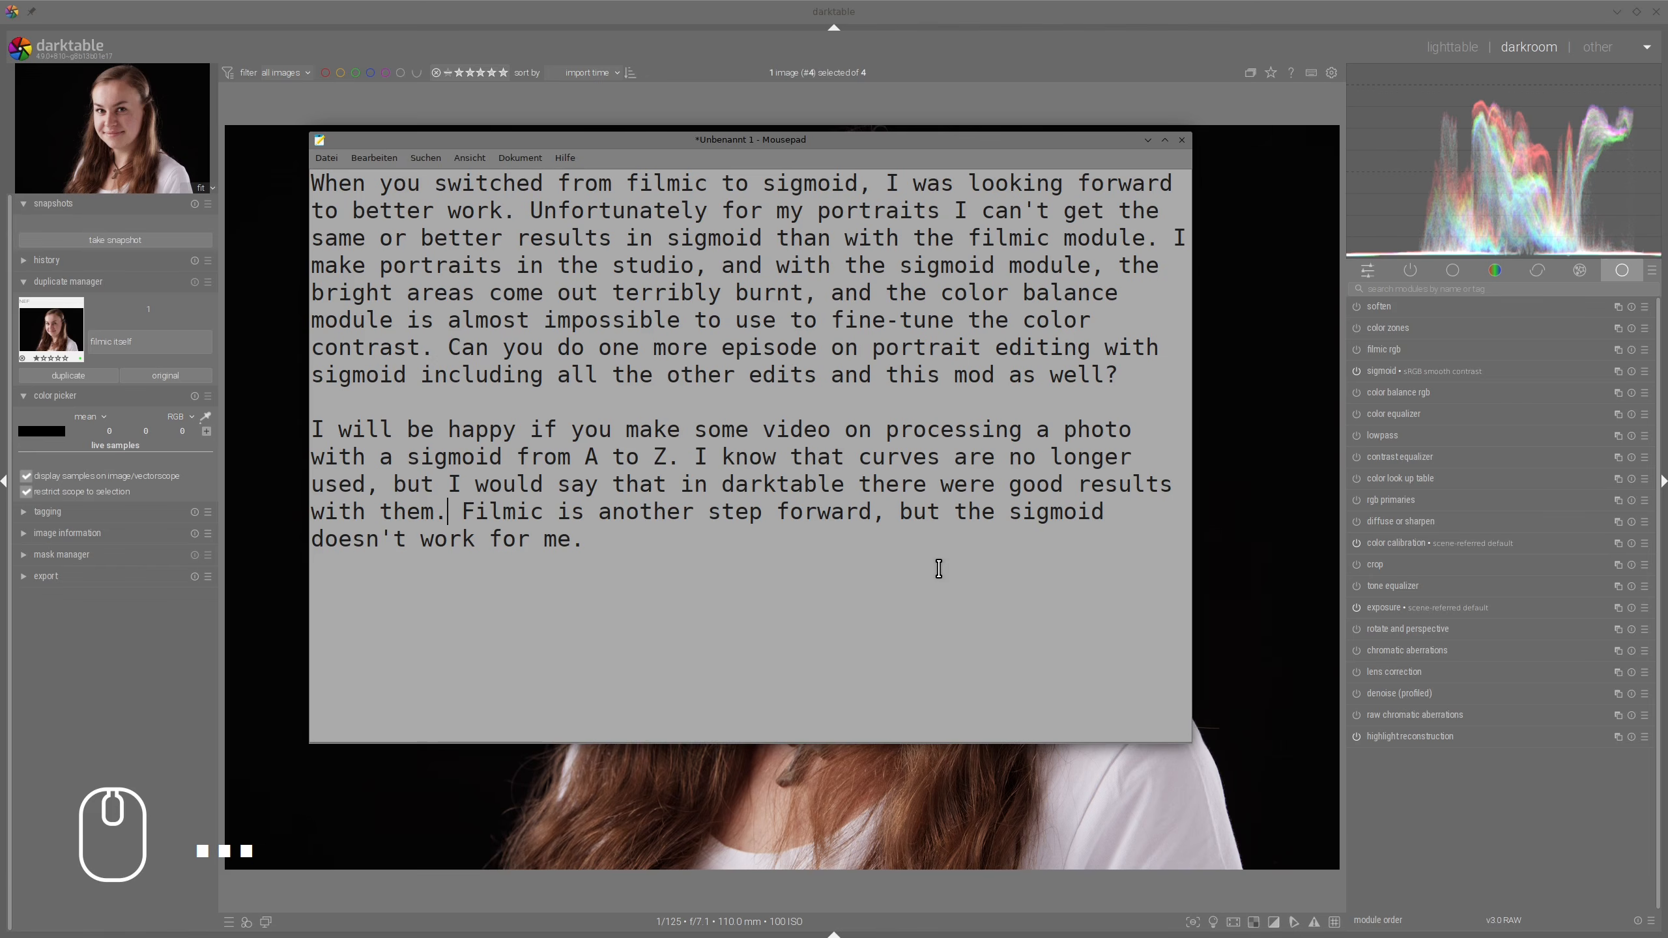
Switch to darktable, replace sigmoid with filmic rgb on the portrait, and enable lens correction and profiled denoise
key("alt+Tab")
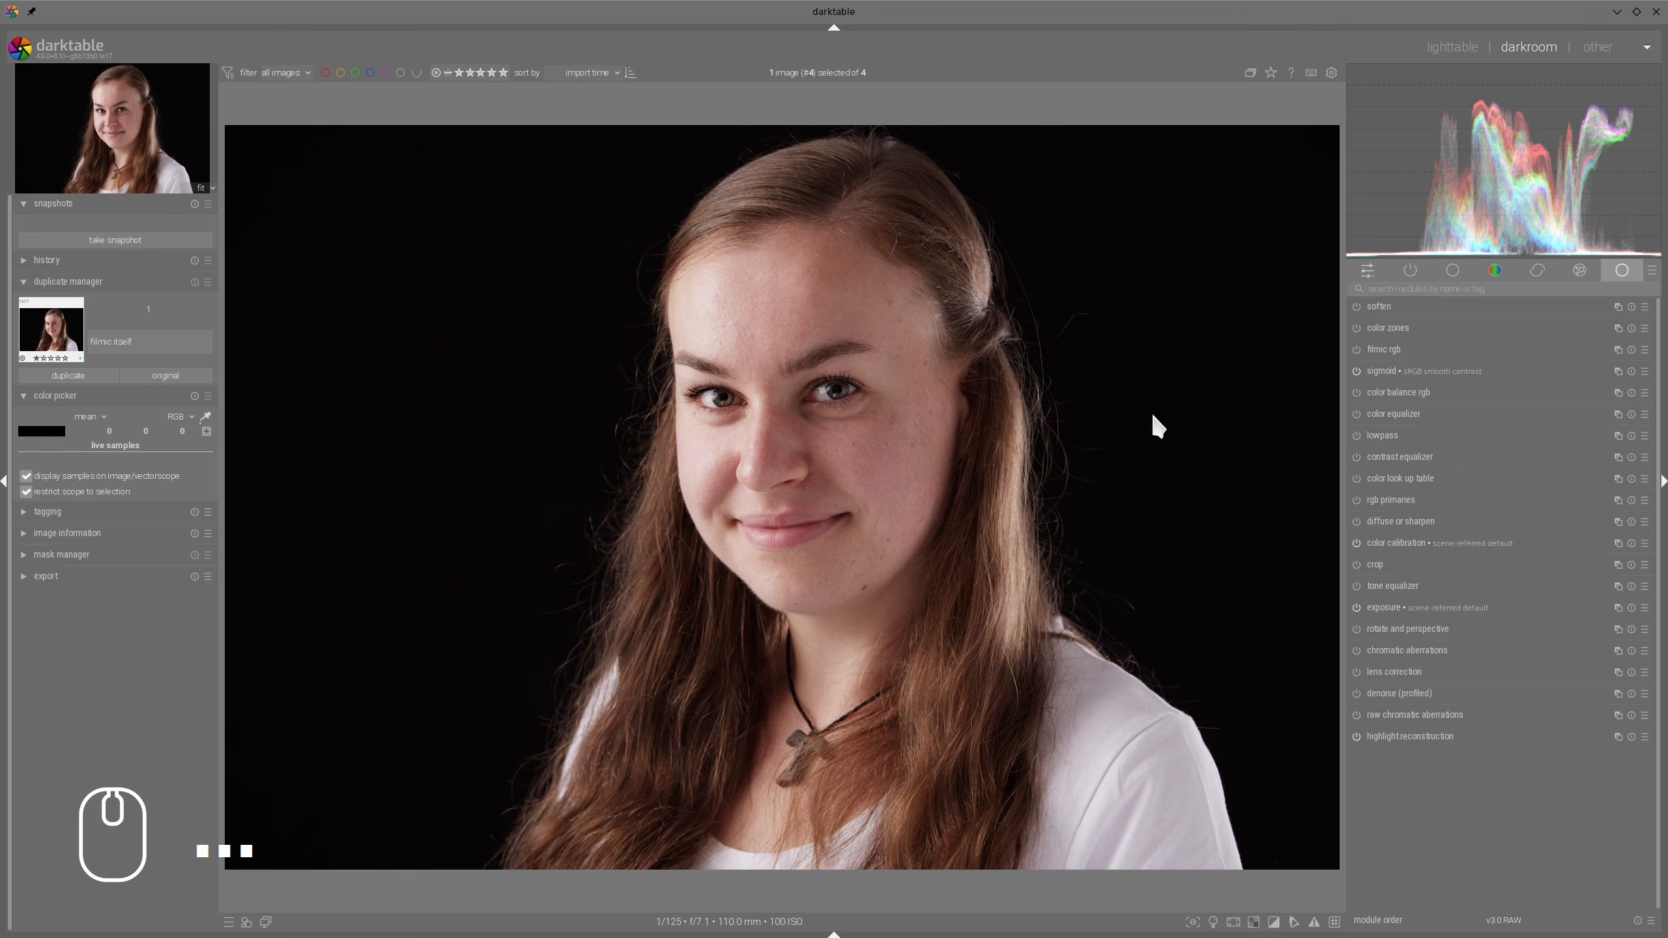
left_click(1355, 372)
left_click(1356, 348)
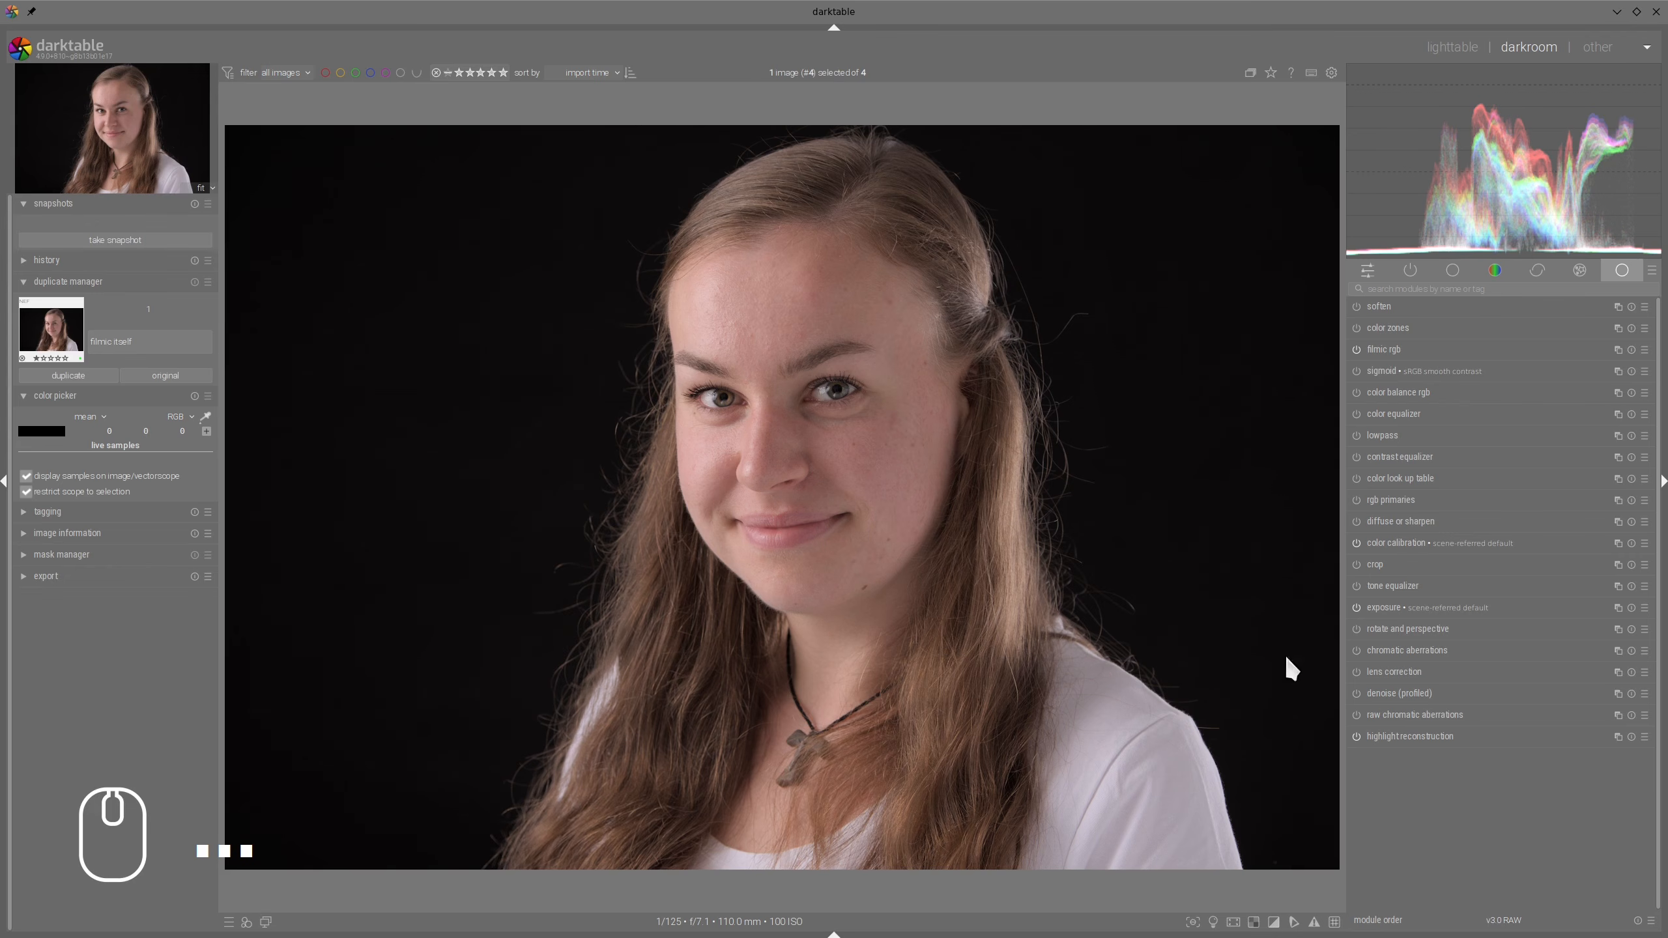
left_click(1356, 671)
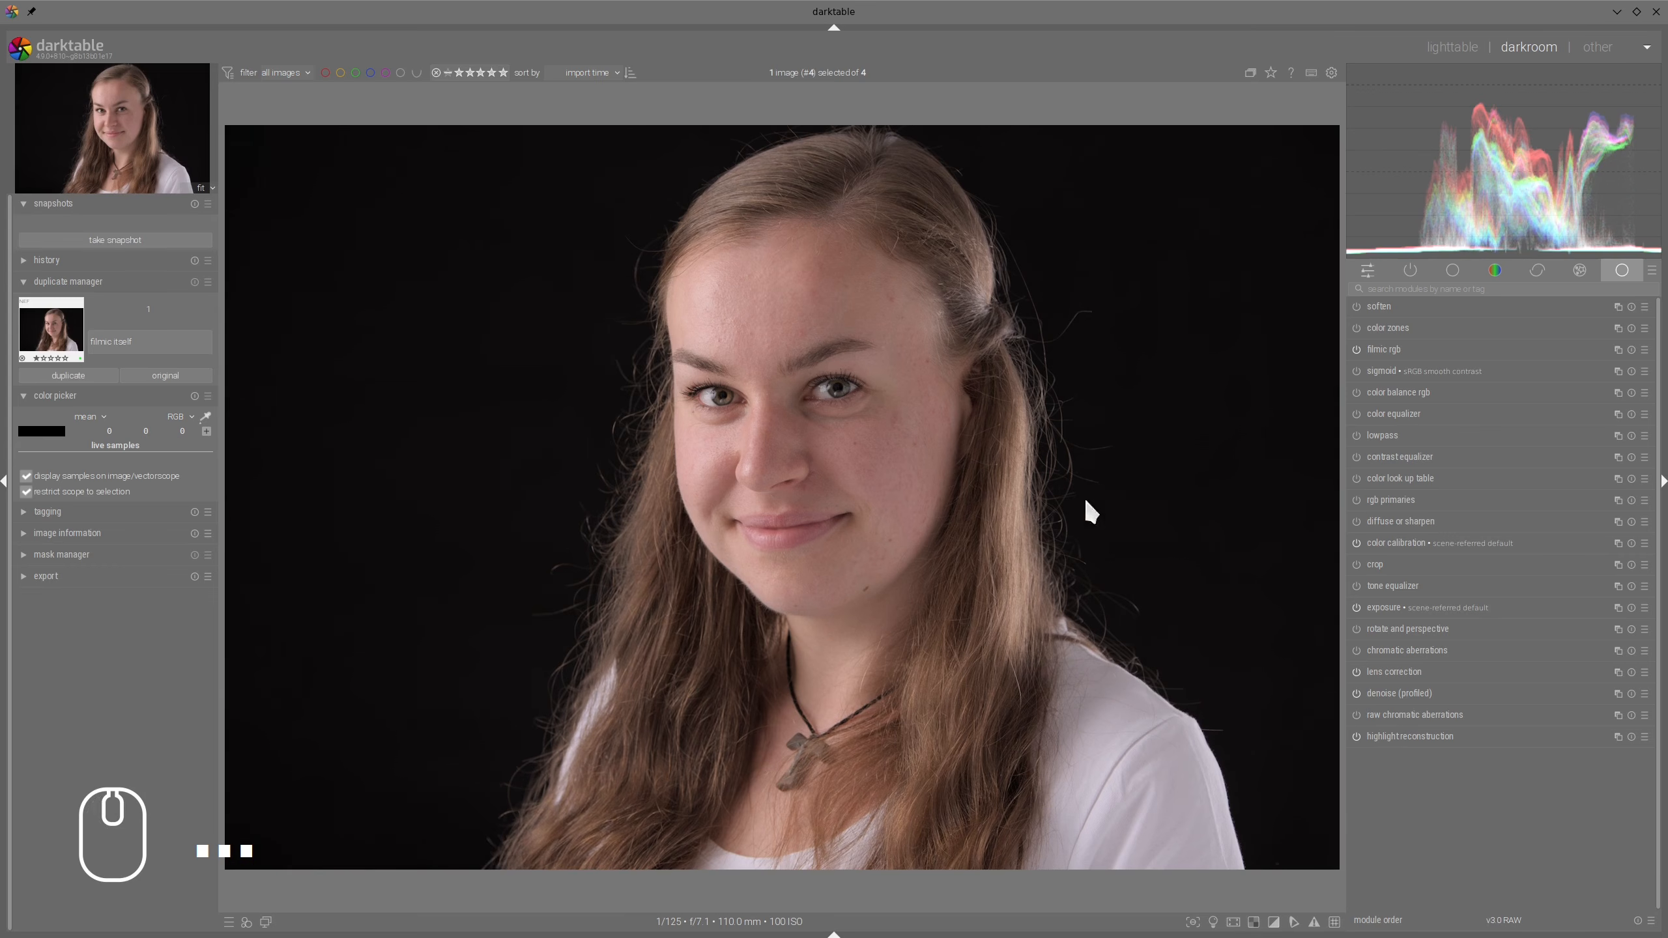
Set the white balance in color calibration by sampling an area of the woman's white shirt
left_click(1394, 540)
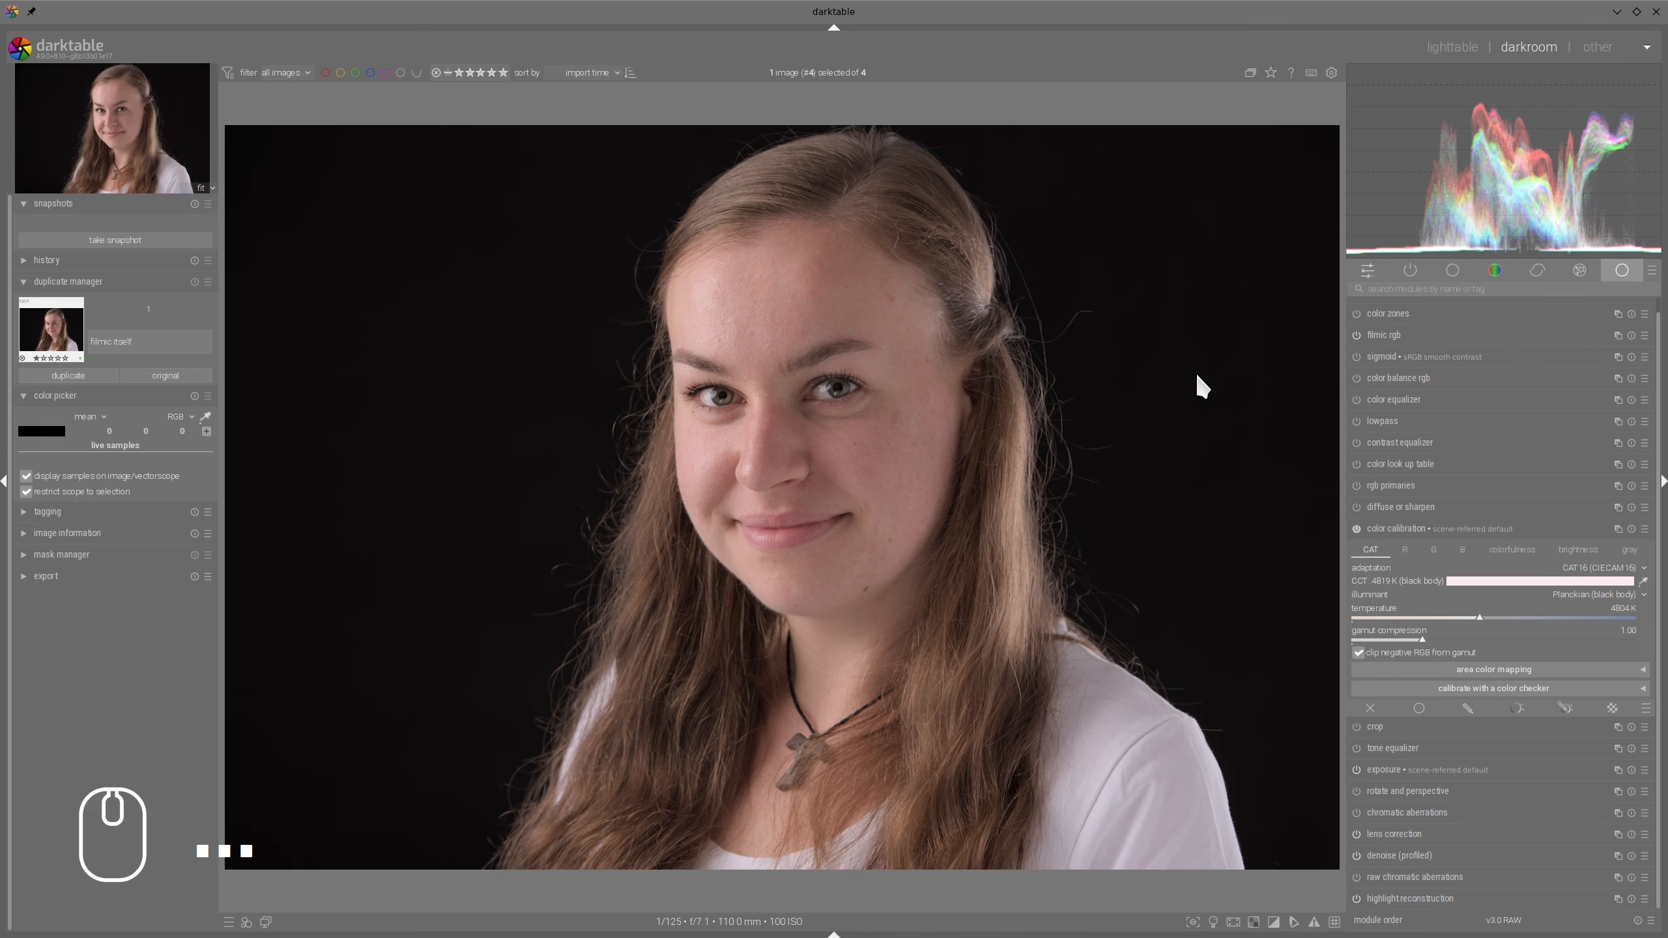
left_click(1643, 581)
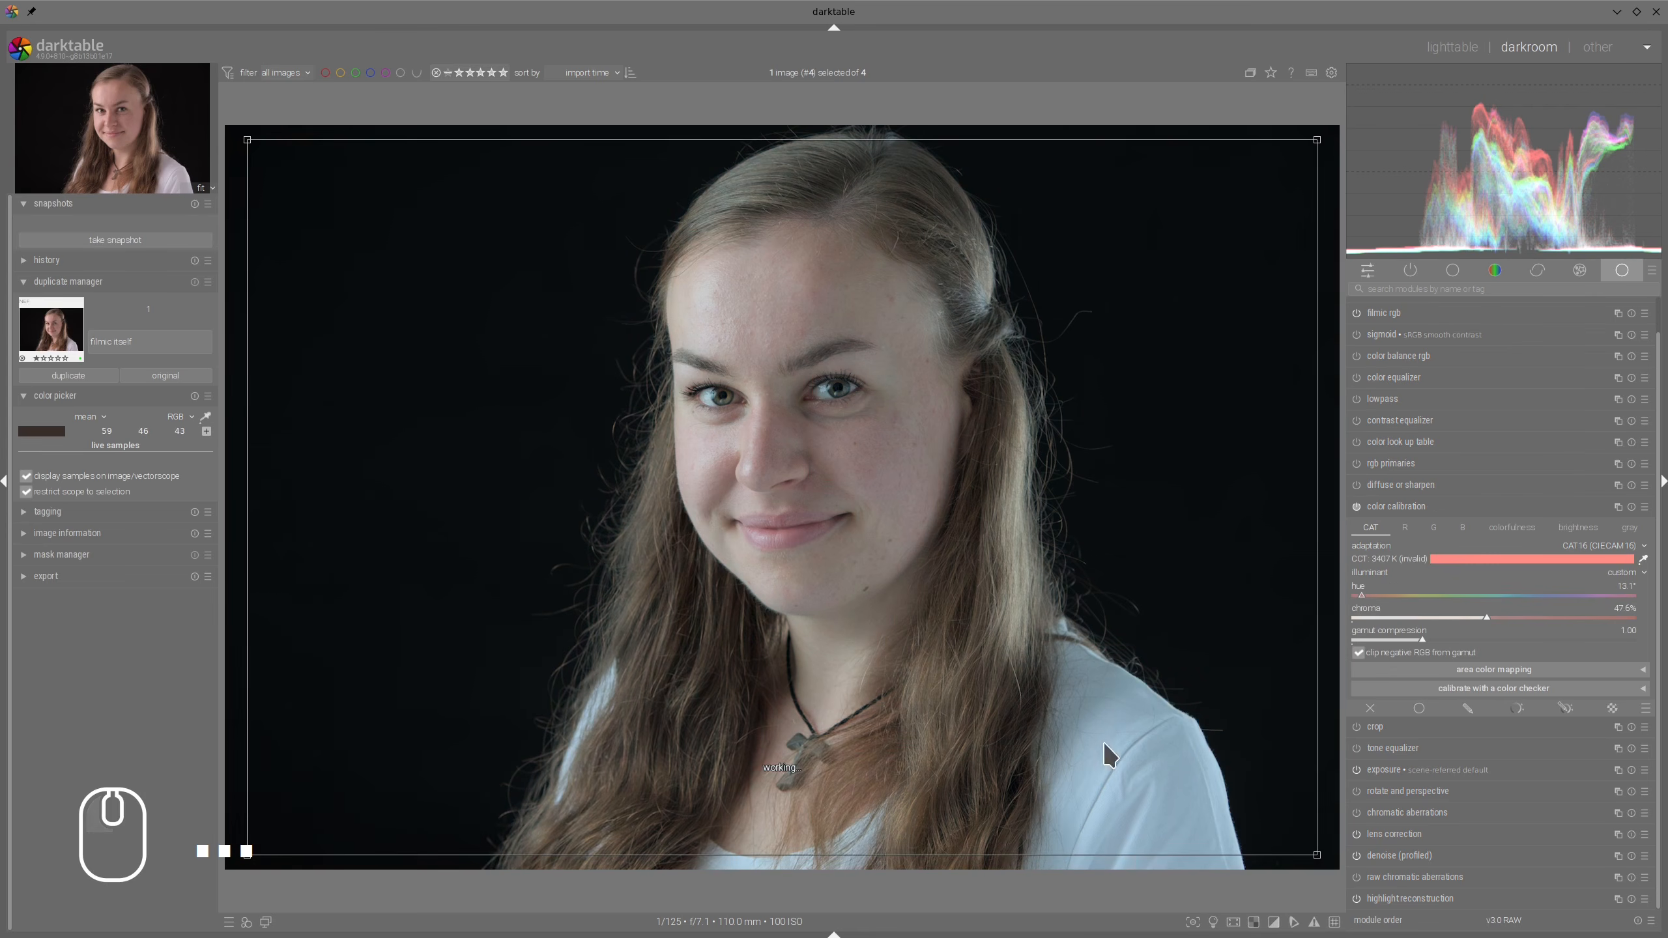
left_click_drag(1106, 762, 1195, 855)
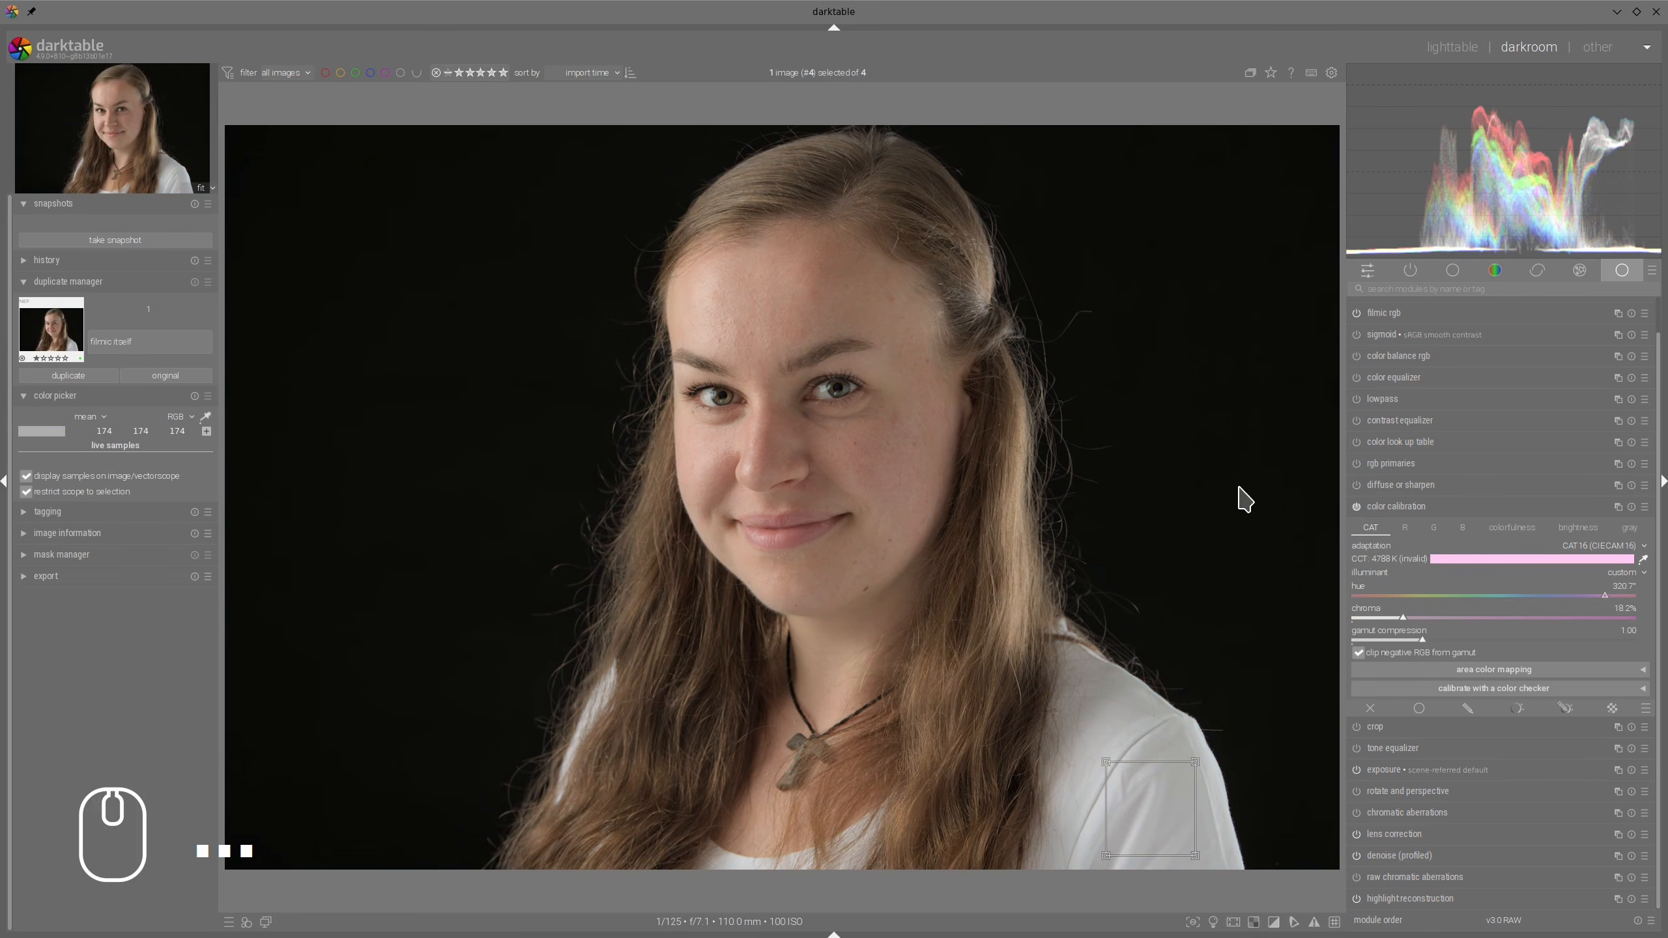
left_click(1410, 509)
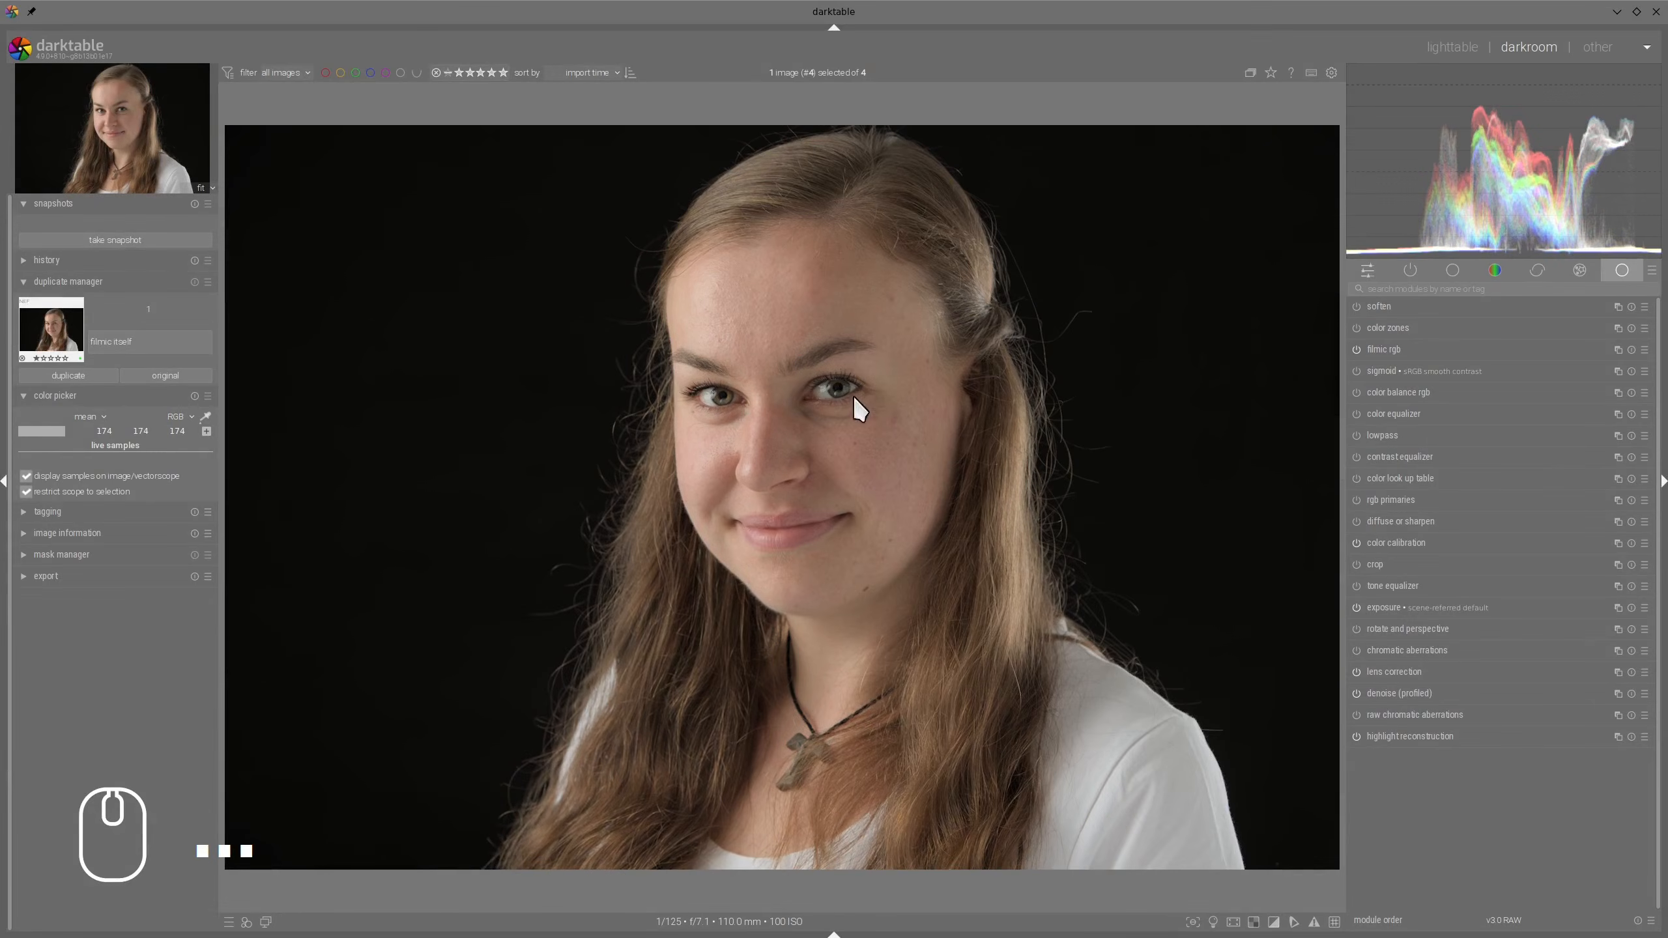
In filmic rgb, set white relative exposure to 3.29 EV and black relative exposure to -5.01 EV, and fine-tune the look contrast
left_click(1395, 350)
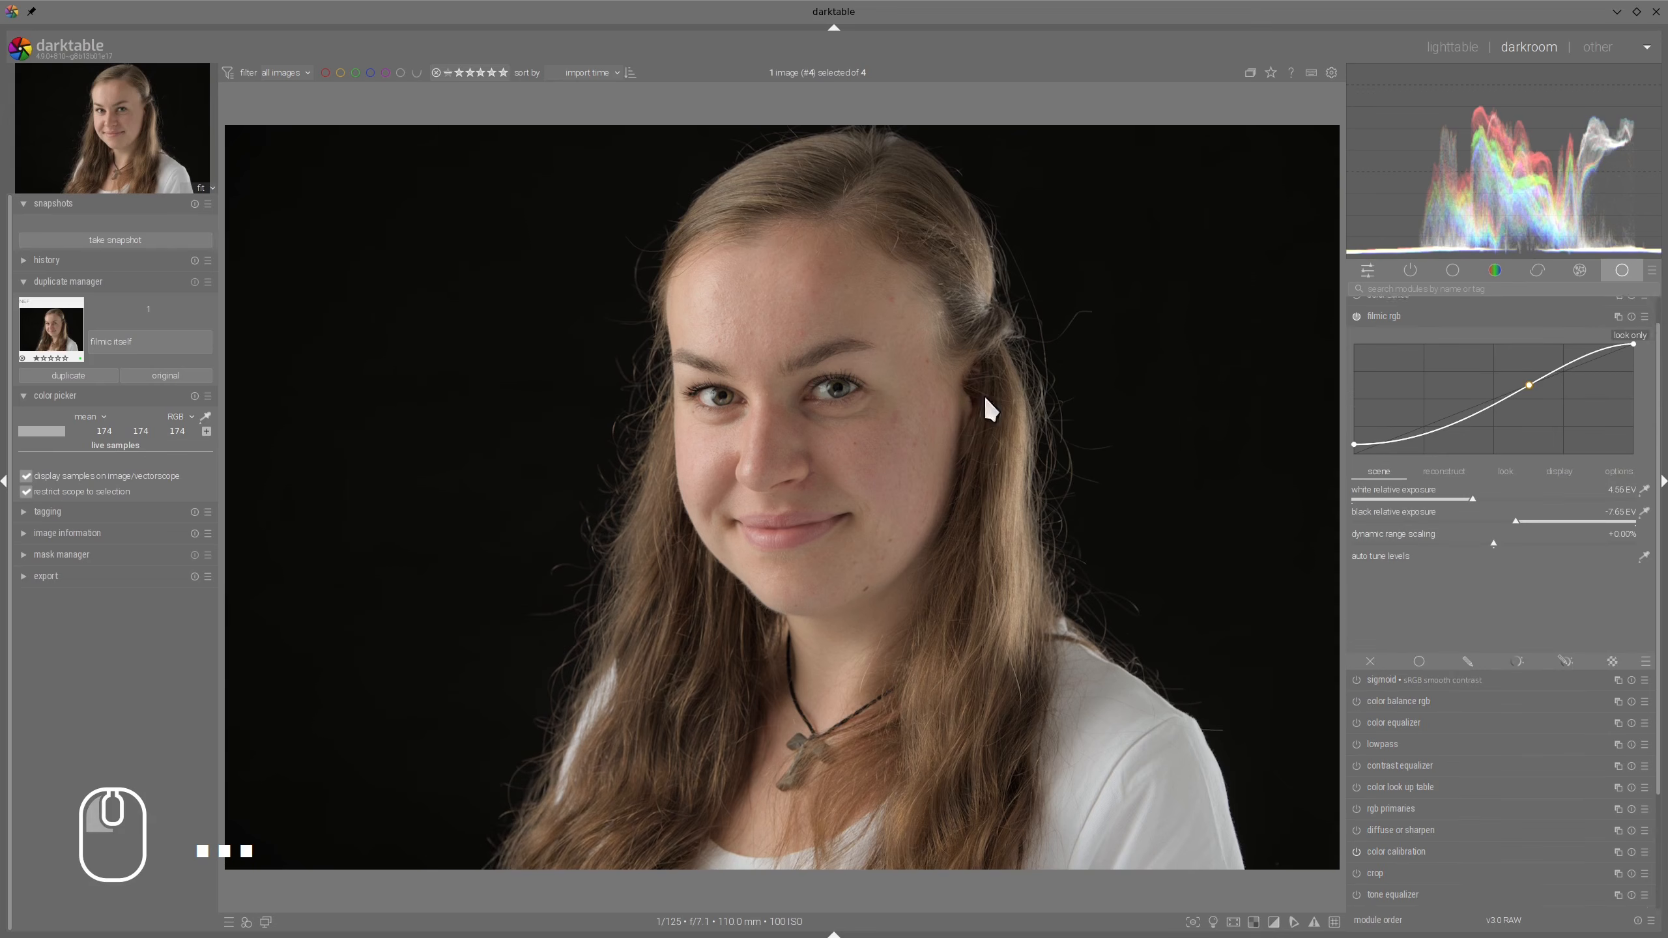
mouse_move(1500, 154)
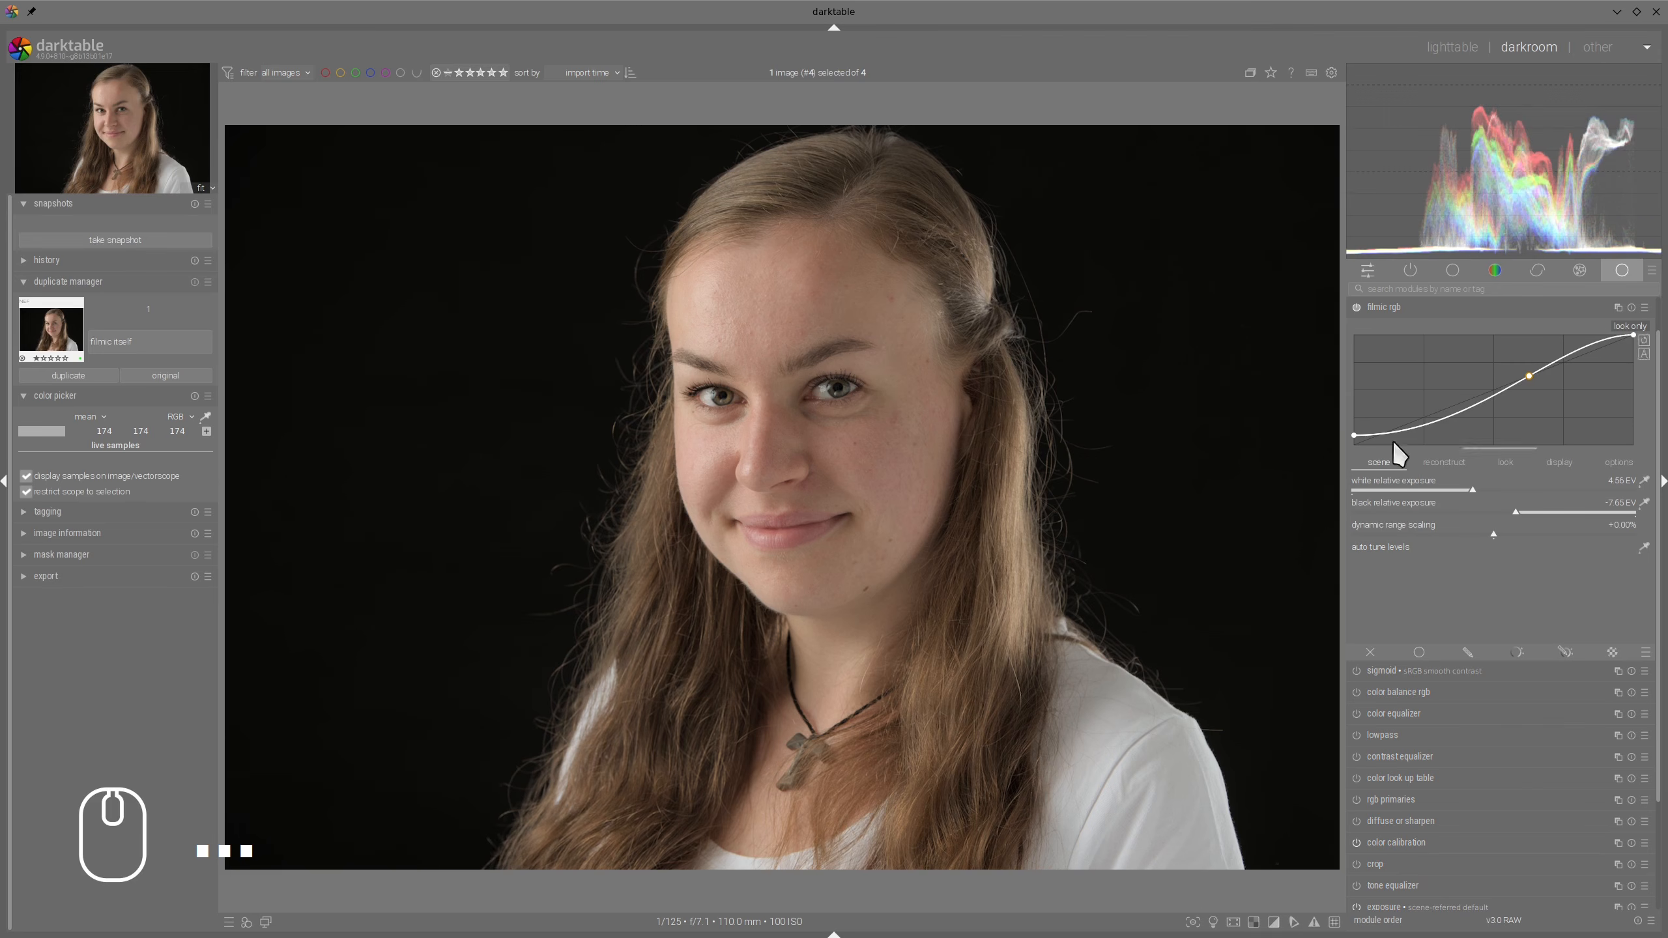
left_click_drag(1469, 493, 1413, 489)
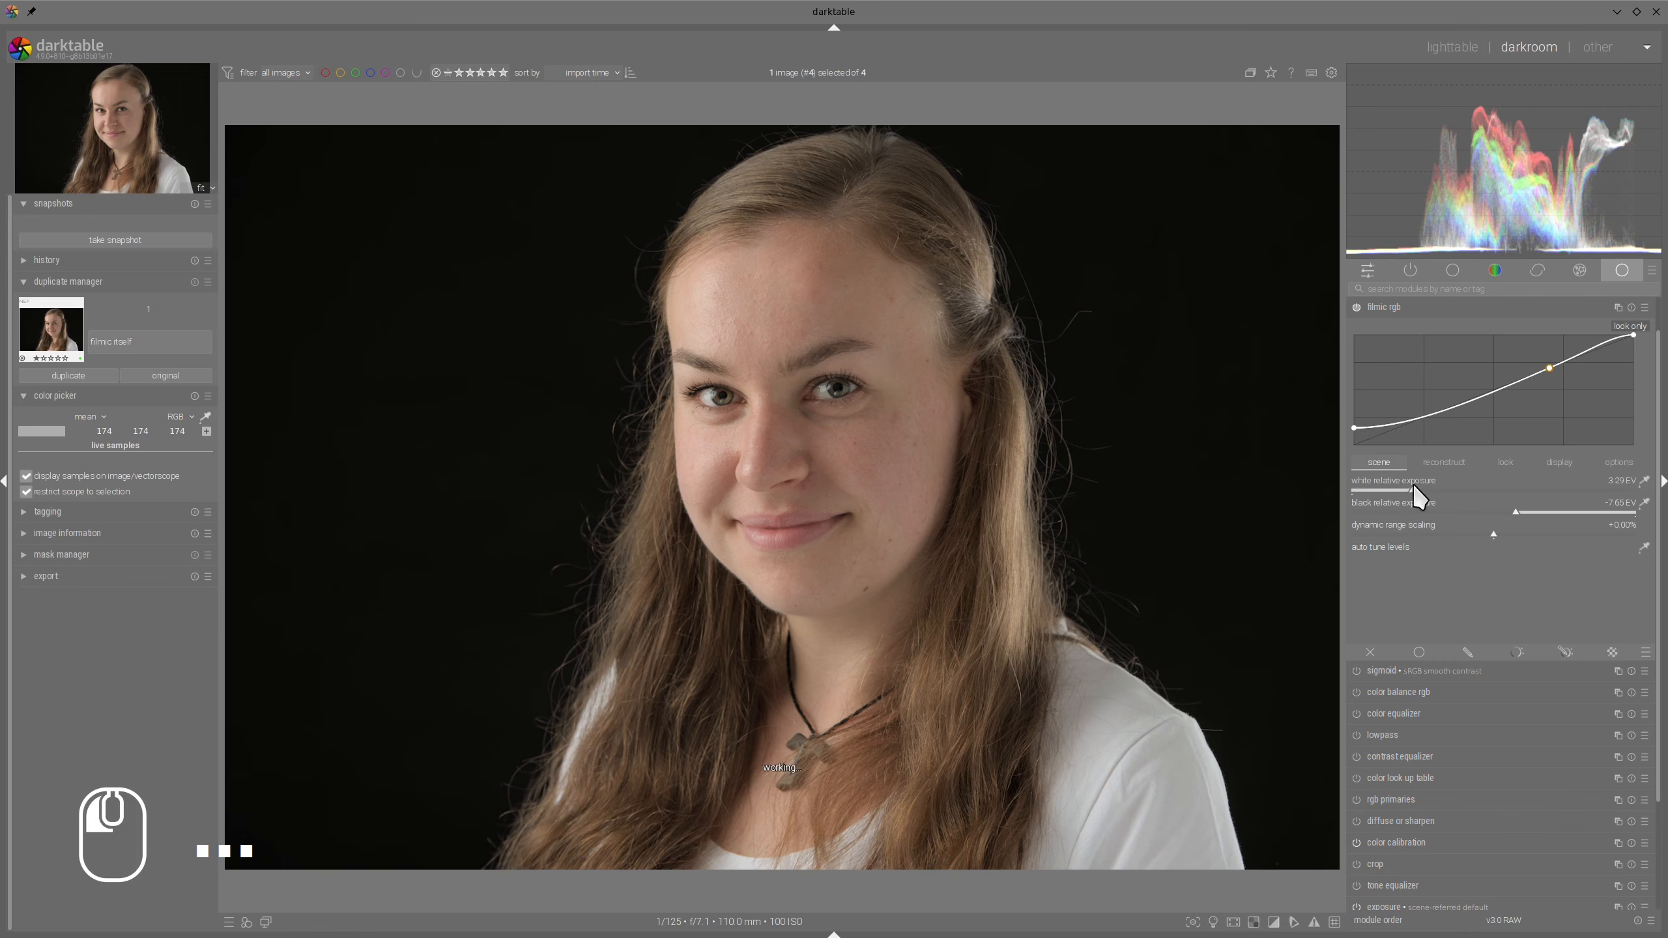
left_click_drag(1519, 516, 1583, 503)
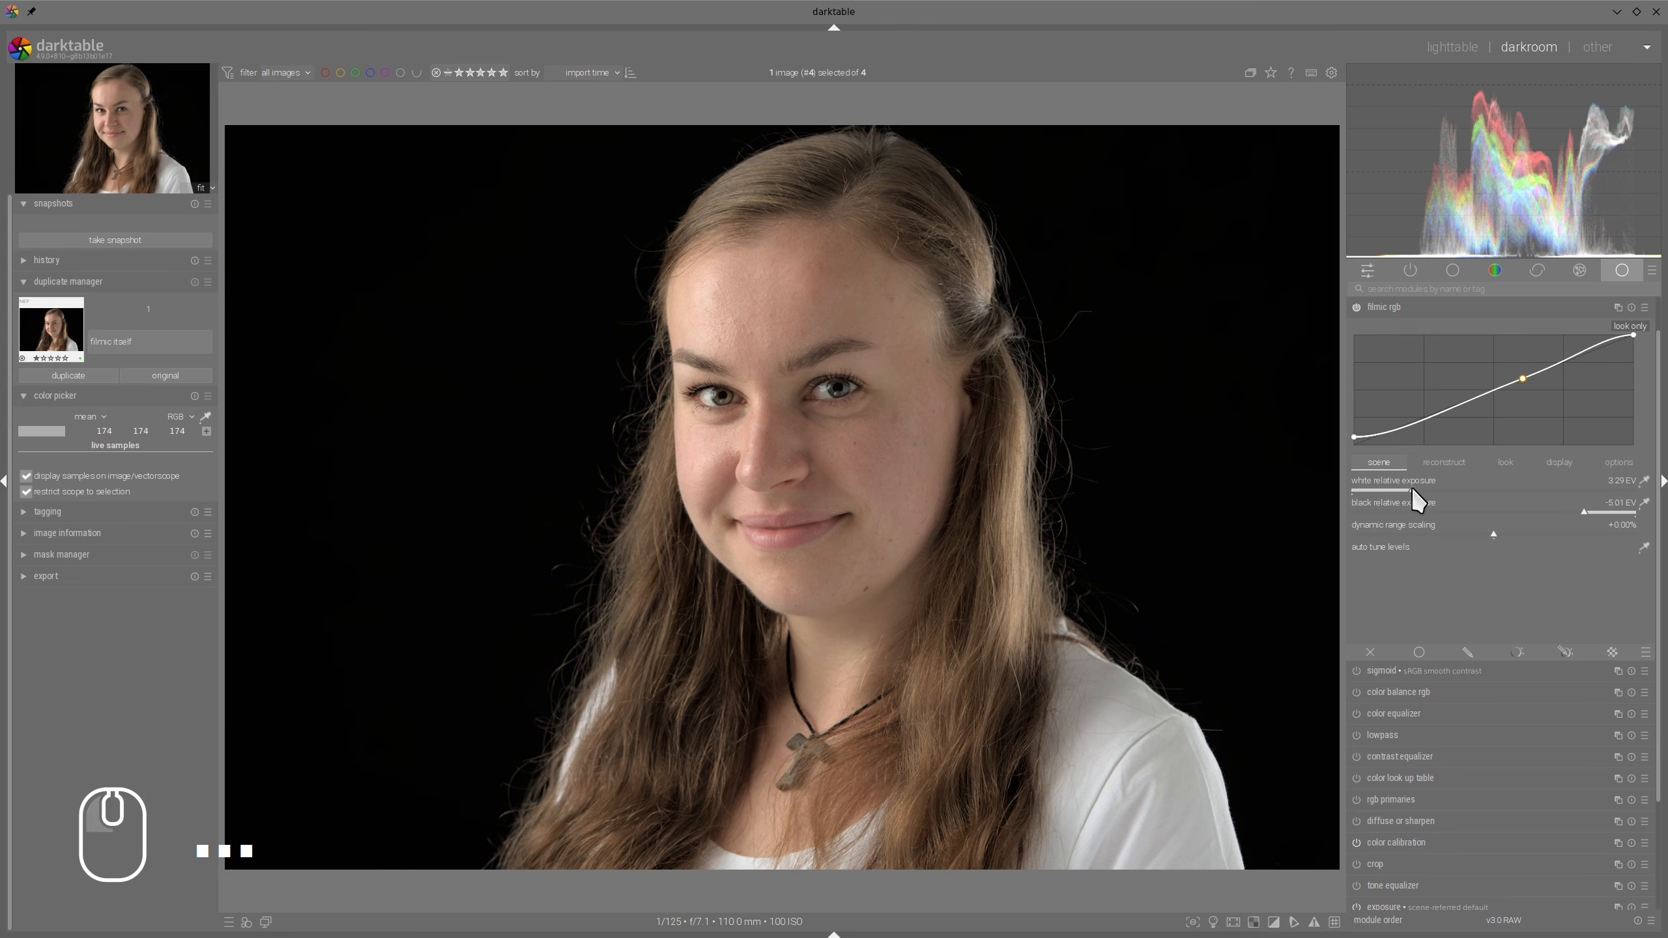
left_click(1510, 460)
left_click_drag(1402, 486, 1425, 489)
left_click(1412, 306)
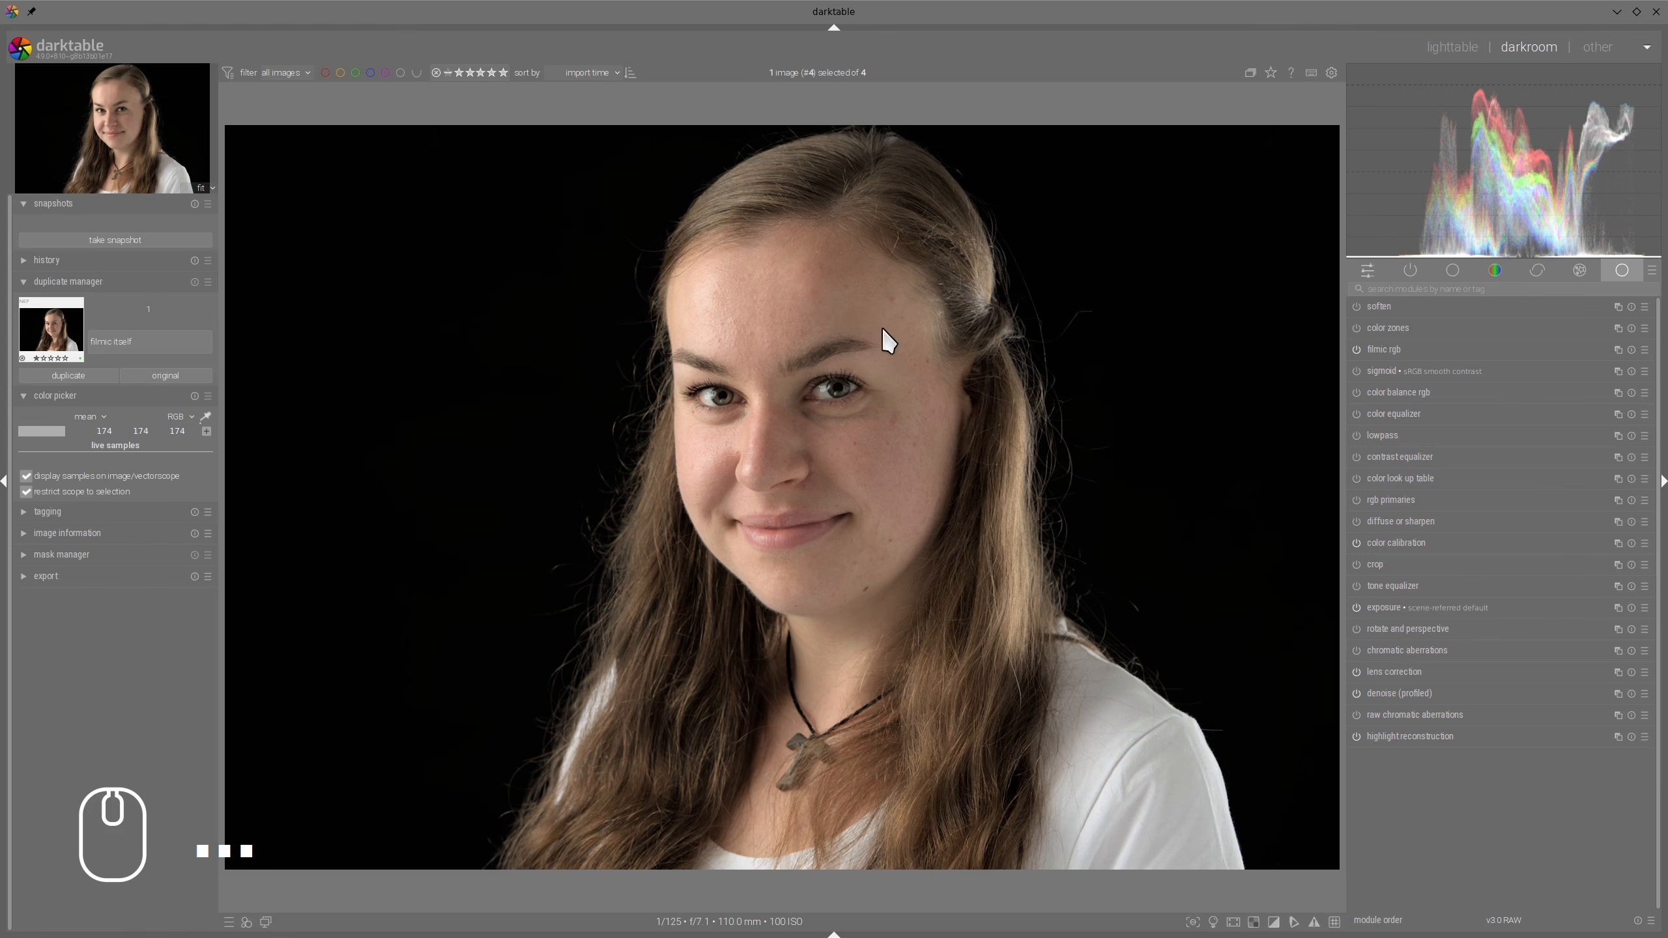
In color balance rgb, set shadows saturation to +38.67% and mid-tones saturation to +18.08%, and raise global vibrance slightly
left_click(1390, 390)
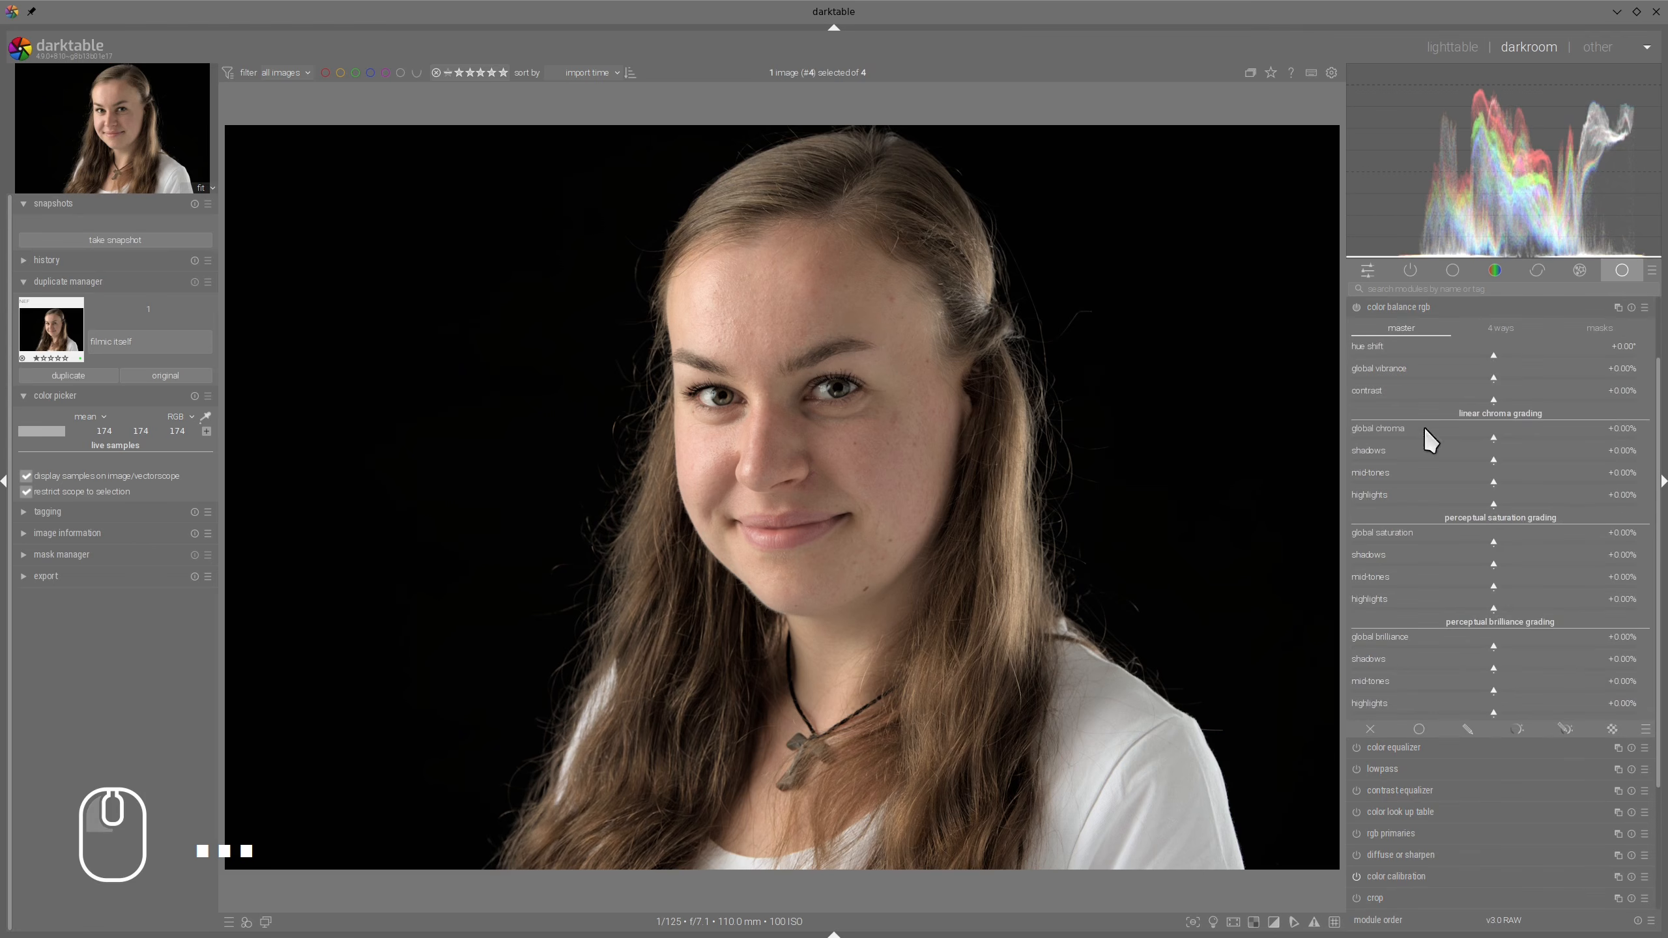
left_click(1550, 564)
left_click(1518, 585)
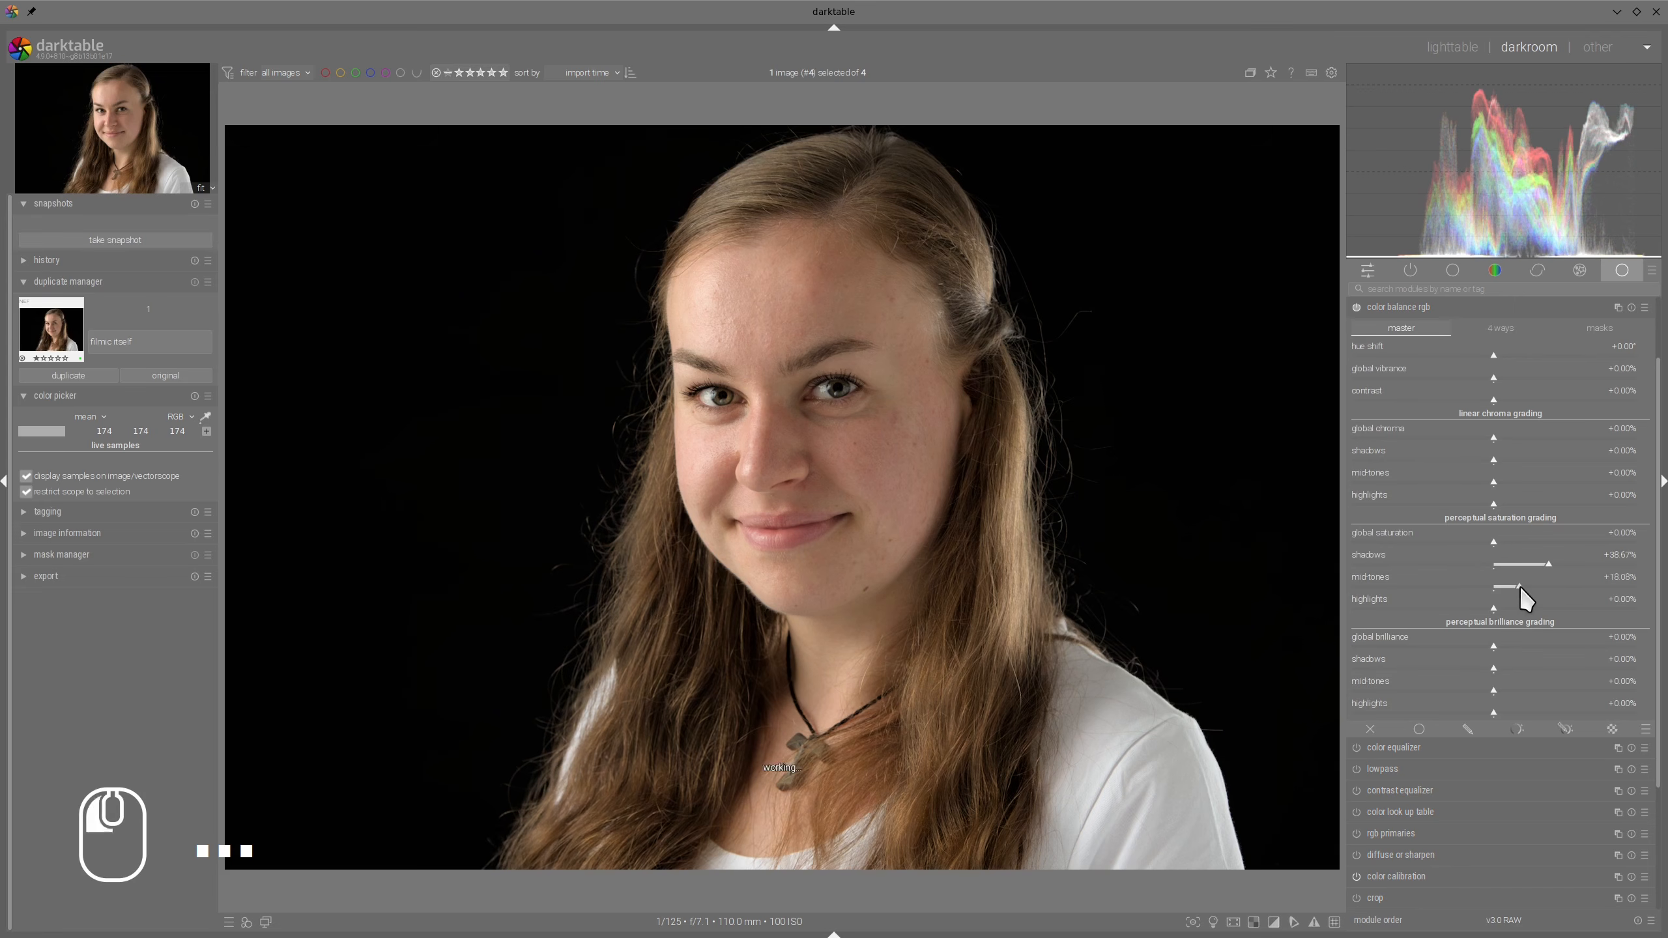
left_click(1513, 378)
left_click(1430, 311)
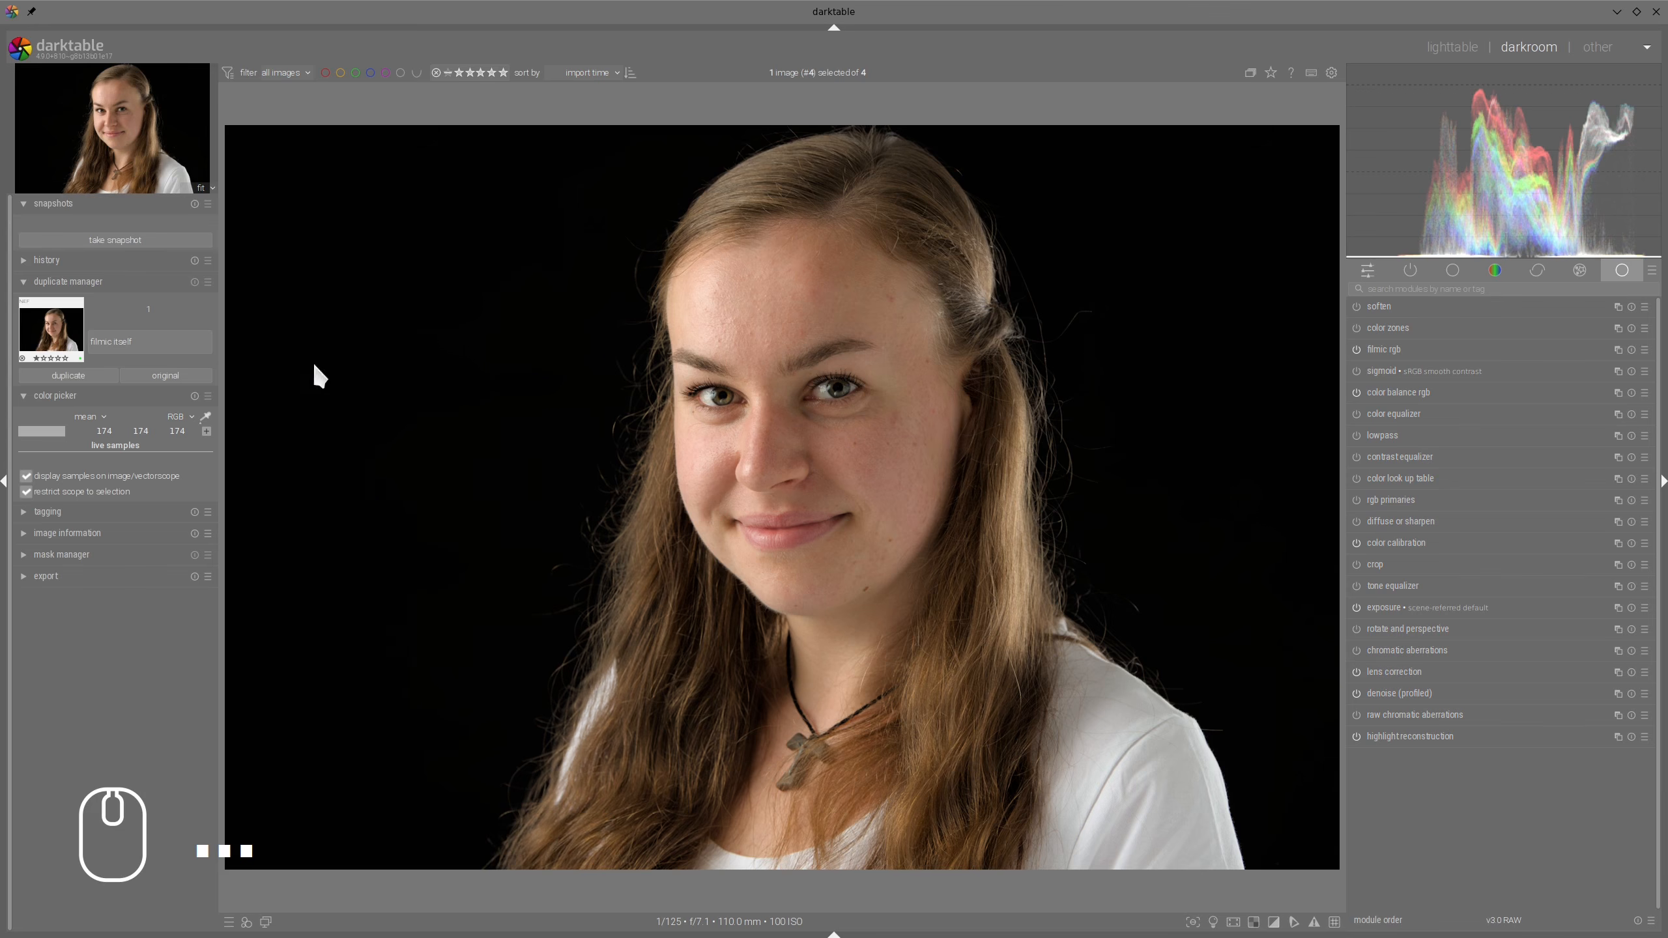
Duplicate the edit and reset color balance rgb and filmic rgb on the second version
left_click(61, 375)
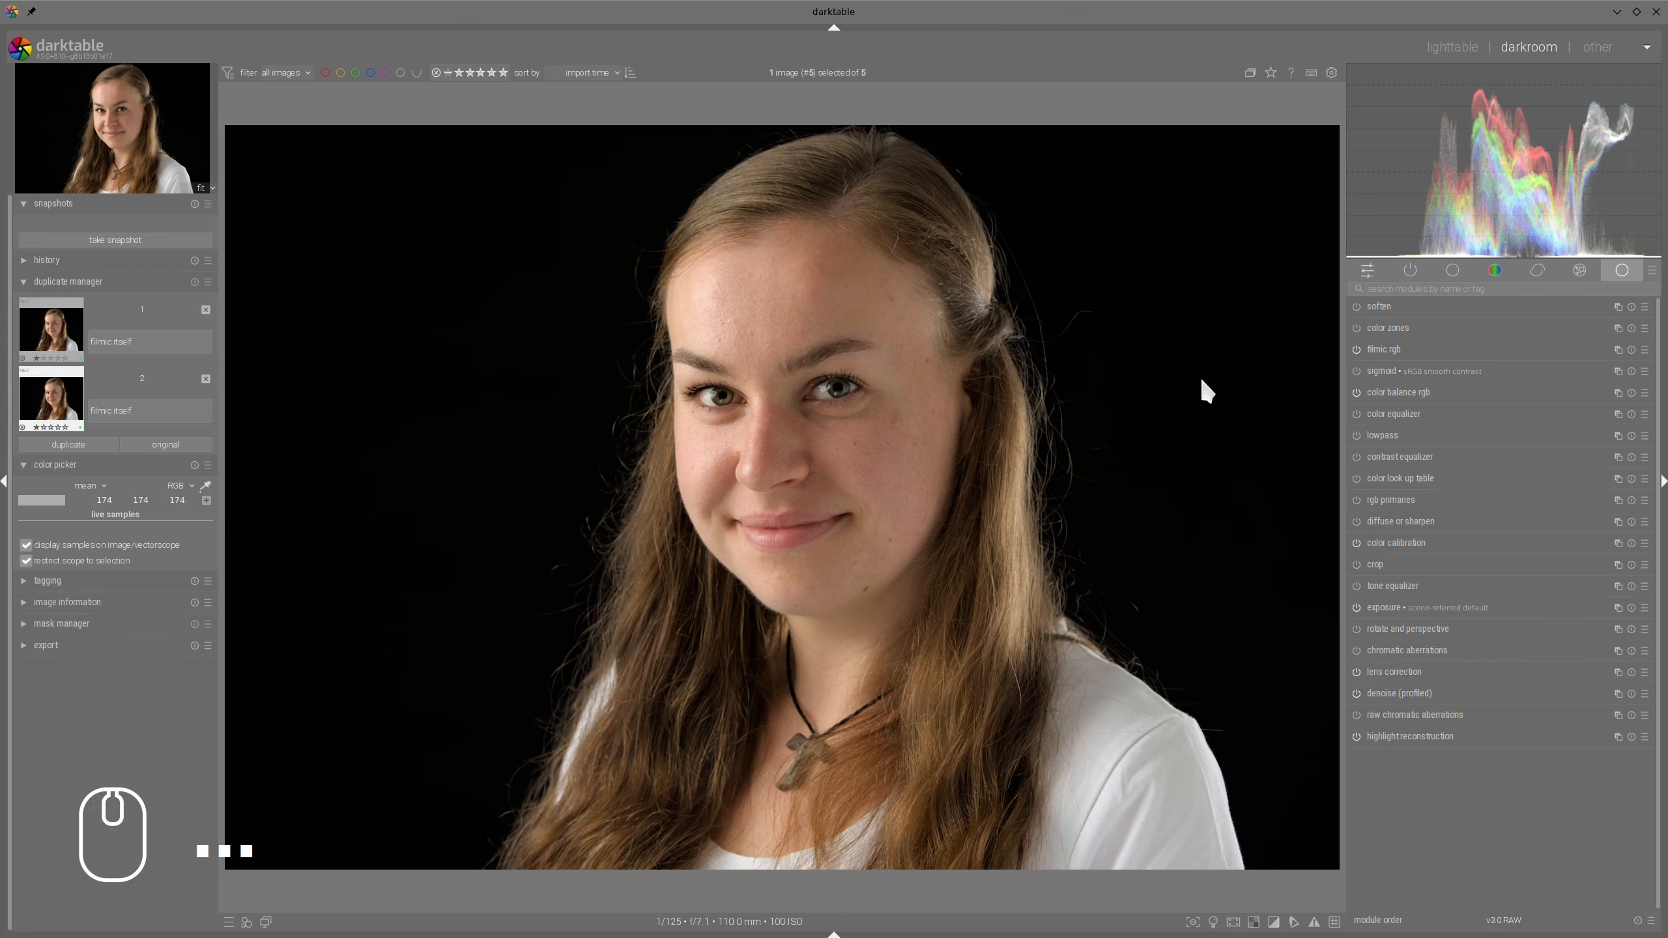
left_click(1633, 392)
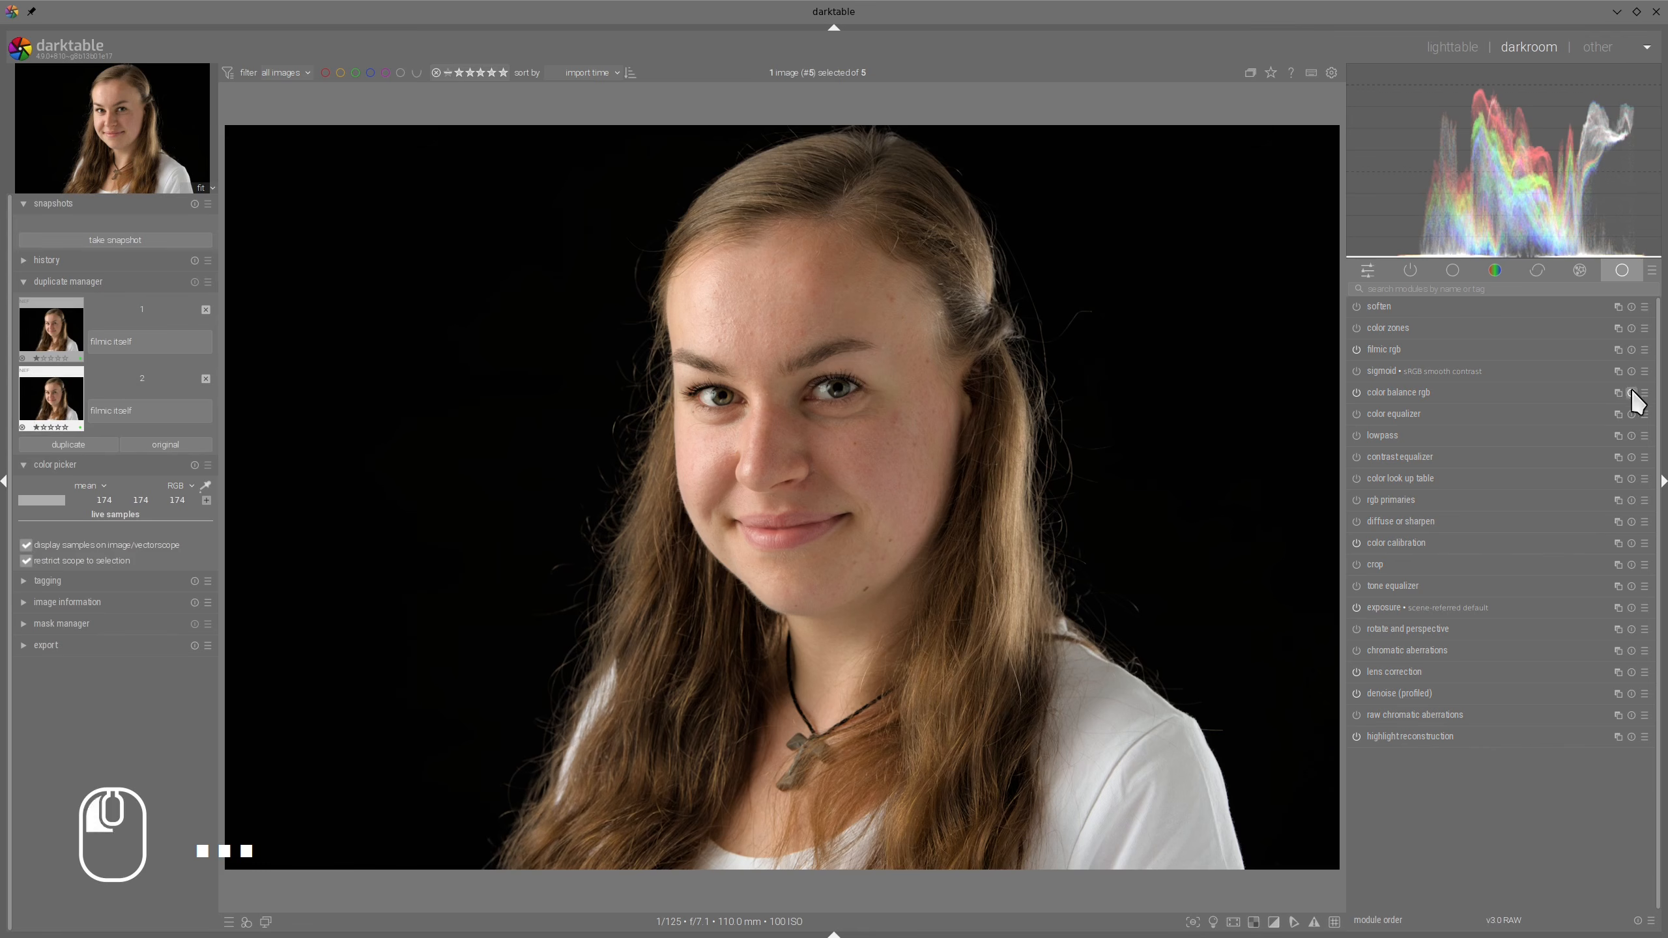
left_click(1634, 348)
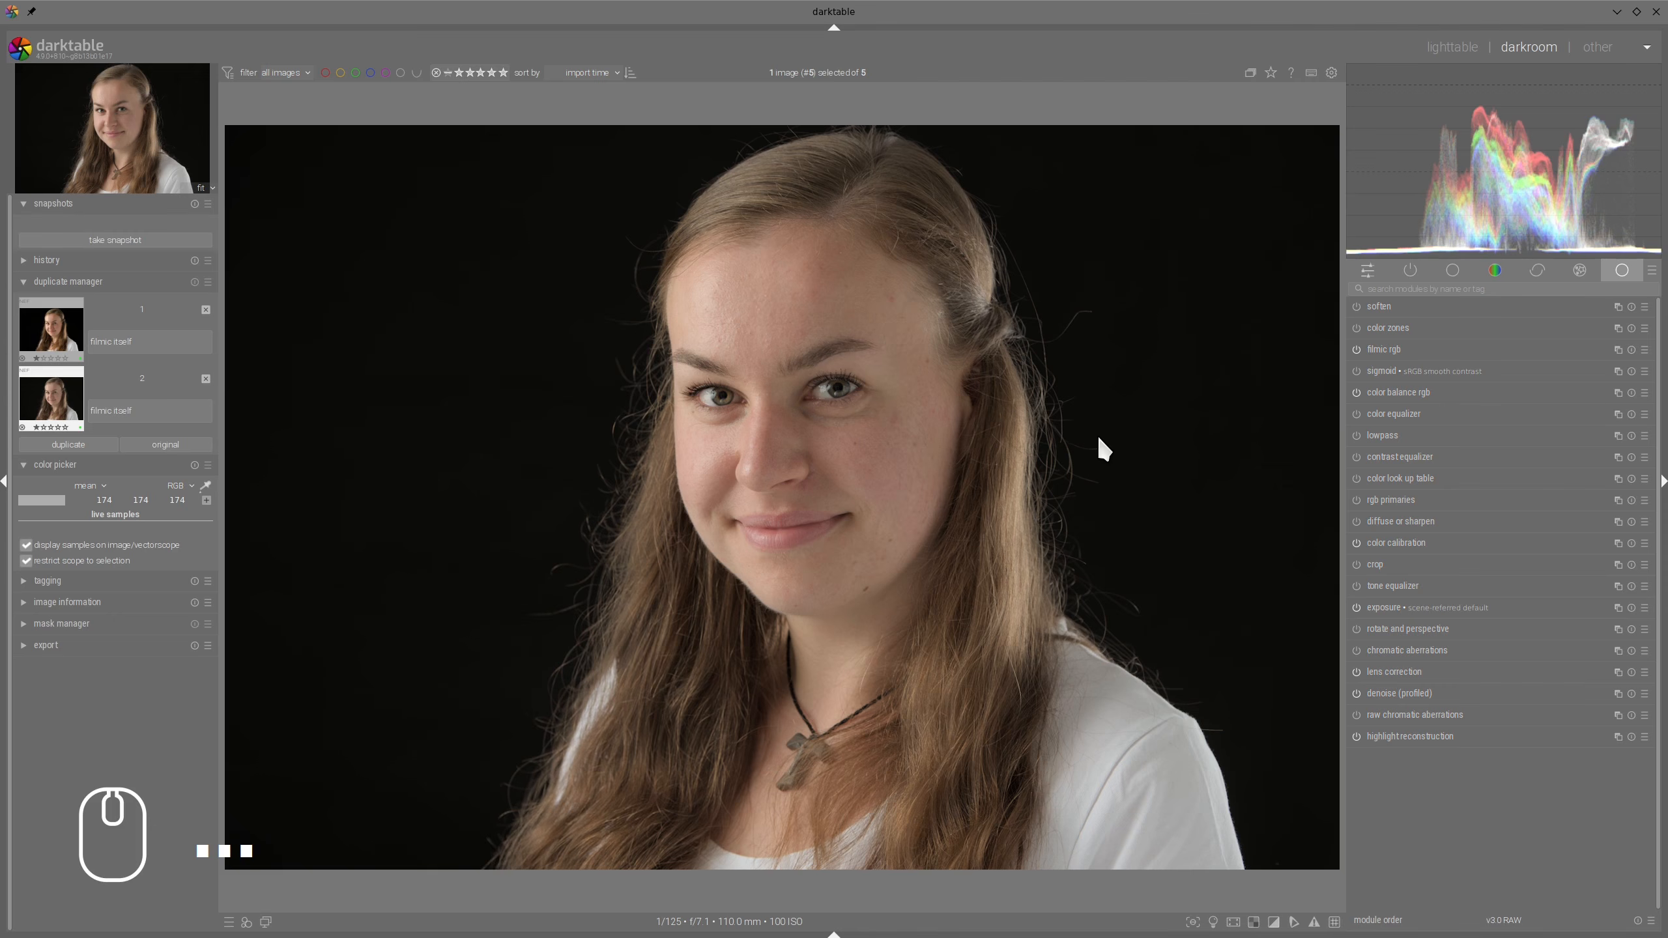
In color balance rgb, set perceptual brilliance to -13.50% for shadows, +9.84% for mid-tones and +23.57% for highlights
left_click(1397, 389)
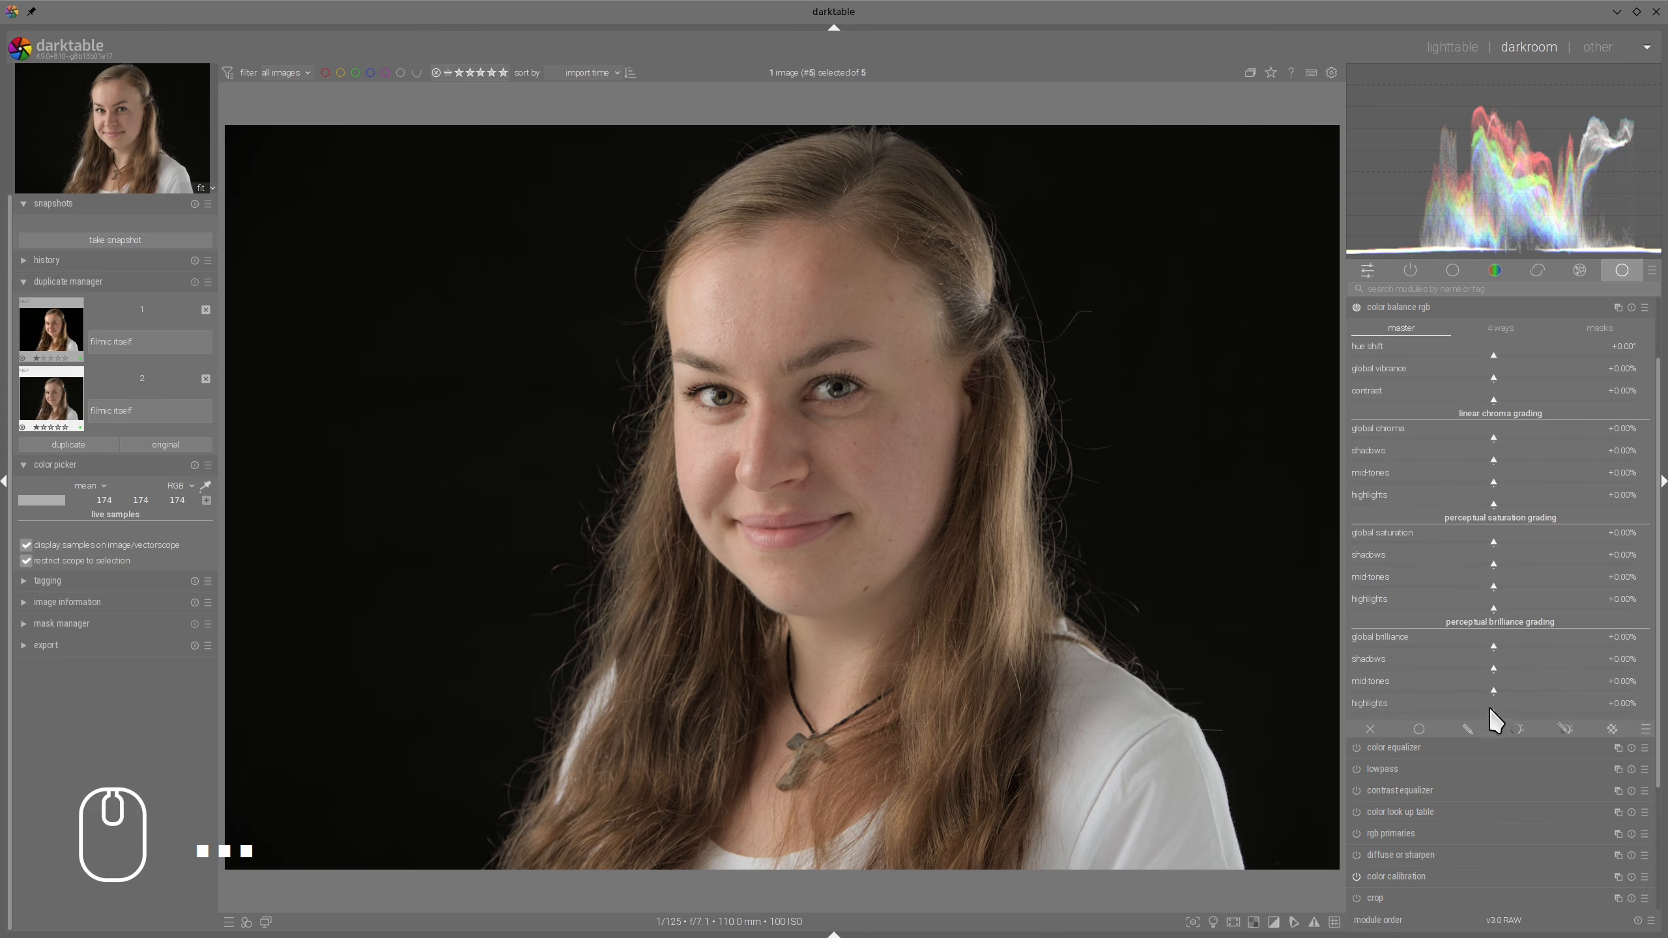
mouse_move(1471, 623)
left_mouse_down()
mouse_move(1513, 730)
mouse_move(1491, 621)
left_mouse_up()
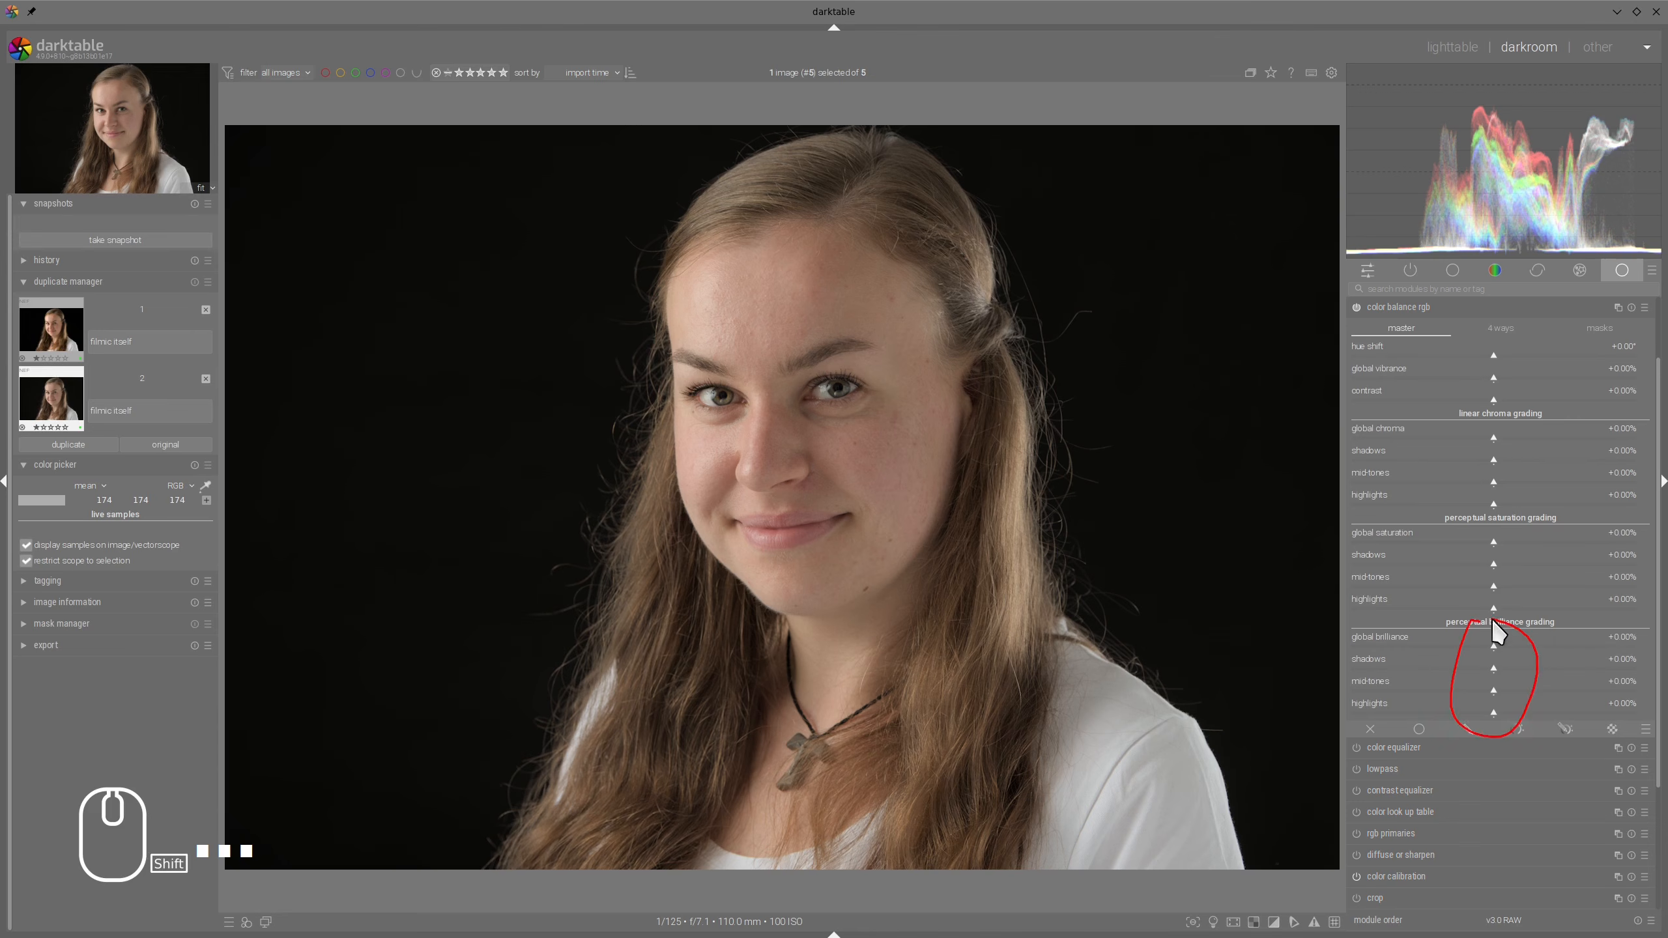
key("shift+super+F11")
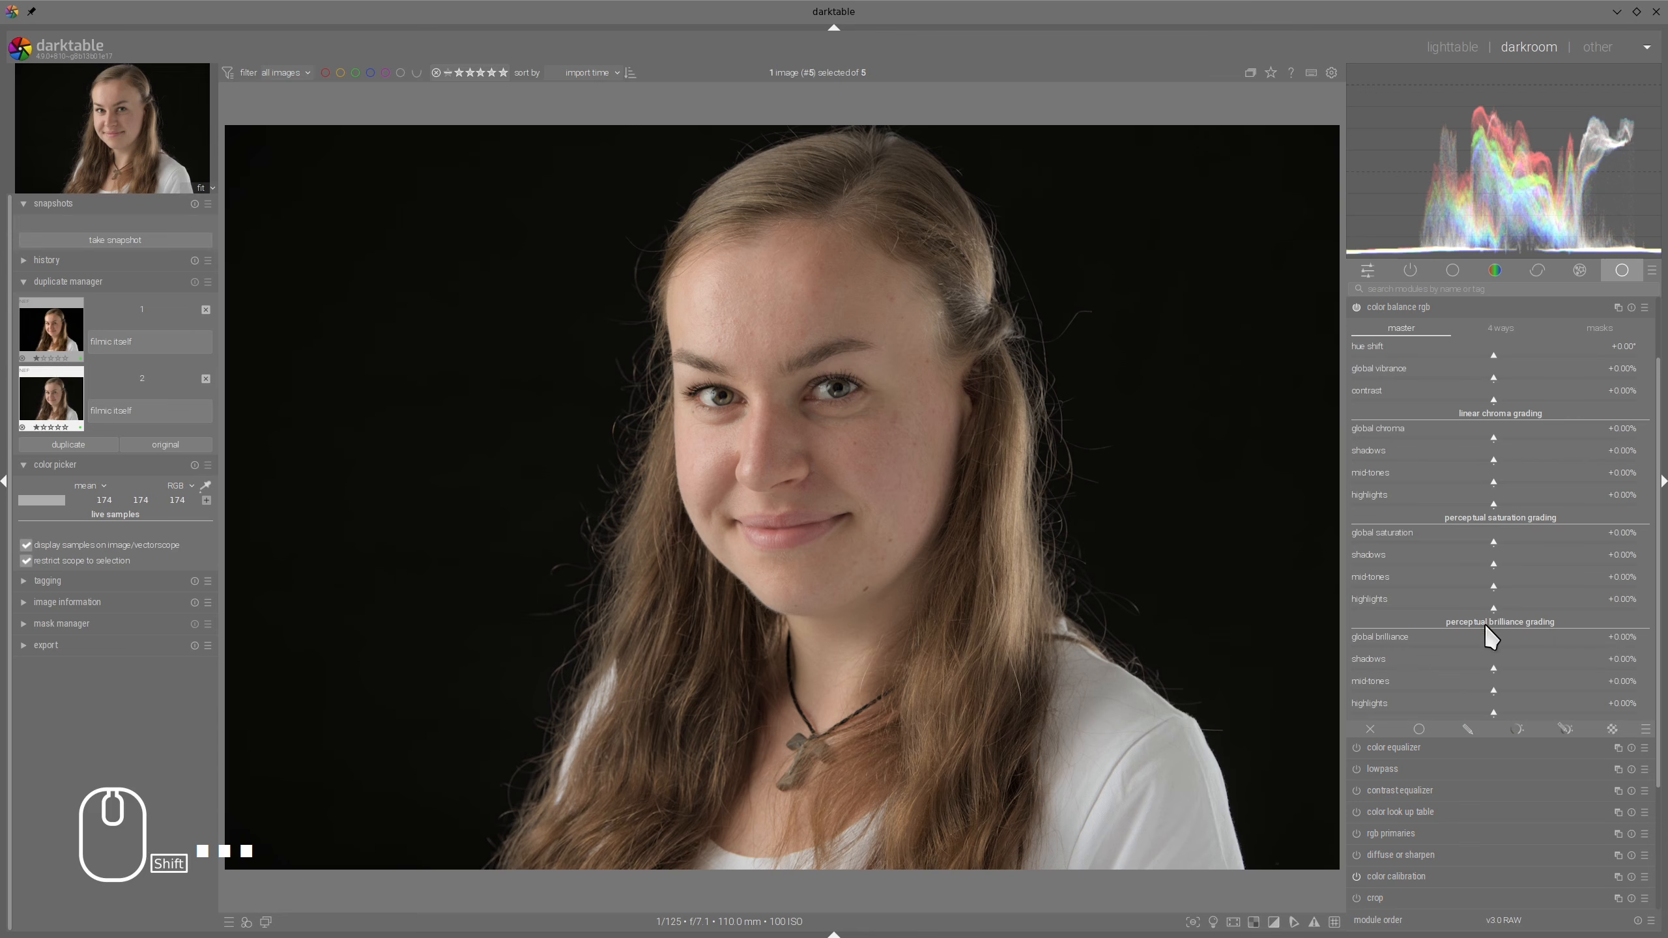
left_click(1504, 712)
mouse_move(1525, 713)
left_mouse_down()
mouse_move(1483, 670)
mouse_move(1509, 689)
left_mouse_up()
left_click(1495, 691)
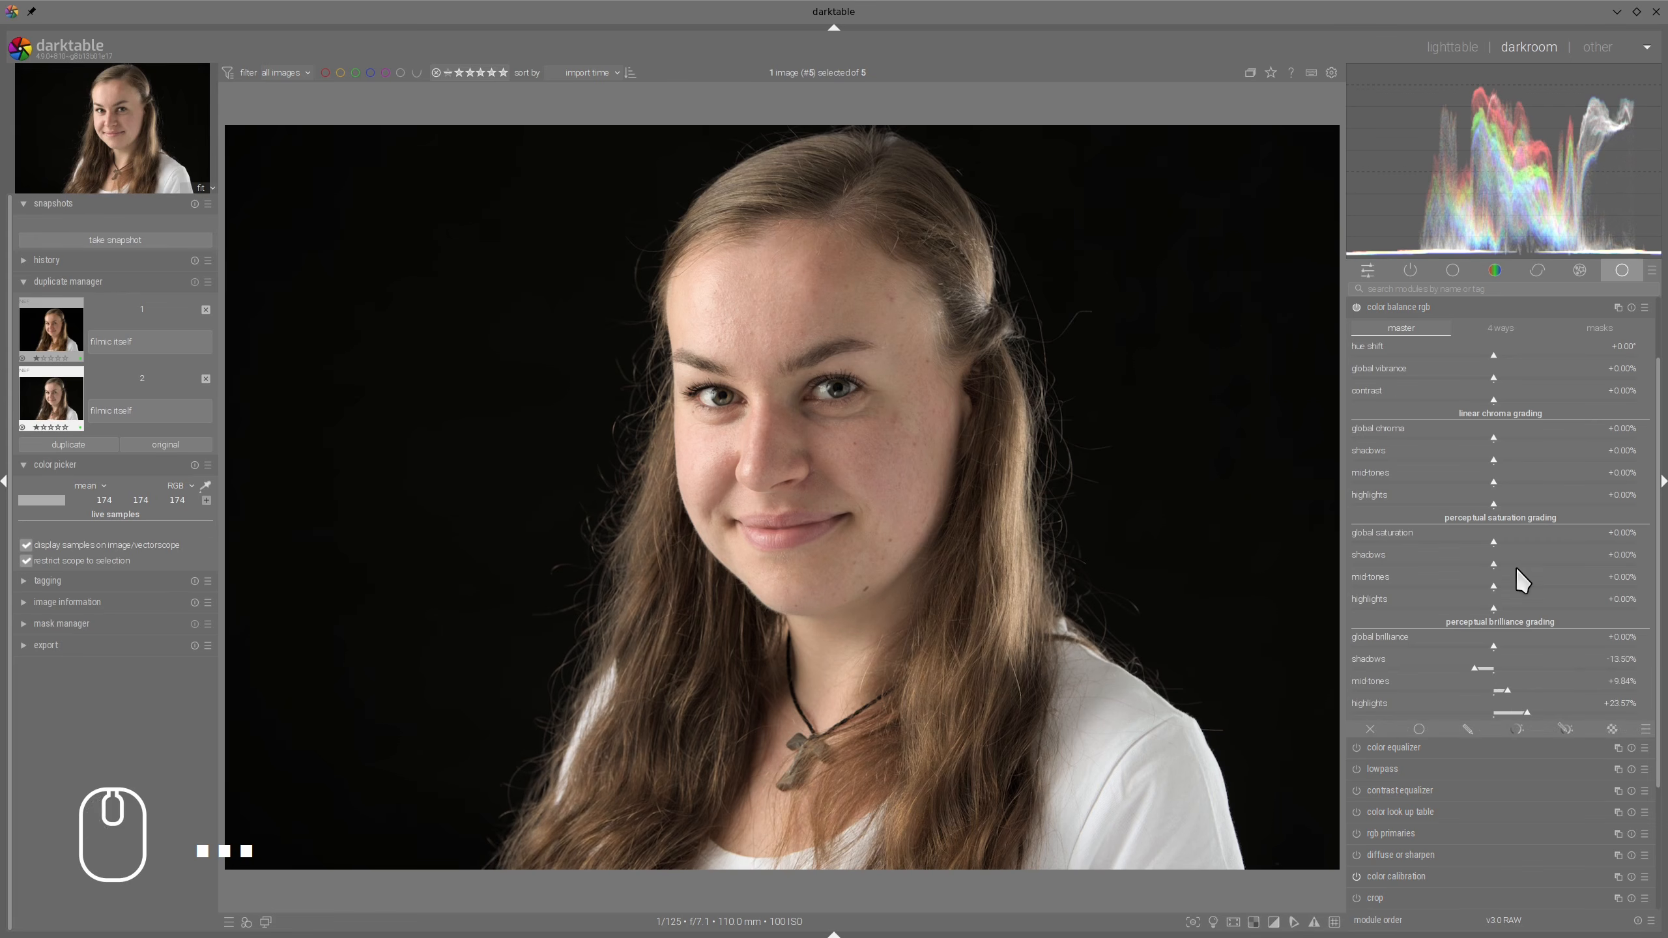
Set perceptual saturation to +40.09% for shadows and +20.82% for mid-tones, and raise global vibrance to about 10%
mouse_move(1530, 561)
left_mouse_down()
mouse_move(1551, 561)
mouse_move(1523, 584)
left_mouse_up()
left_click_drag(1500, 378, 1521, 378)
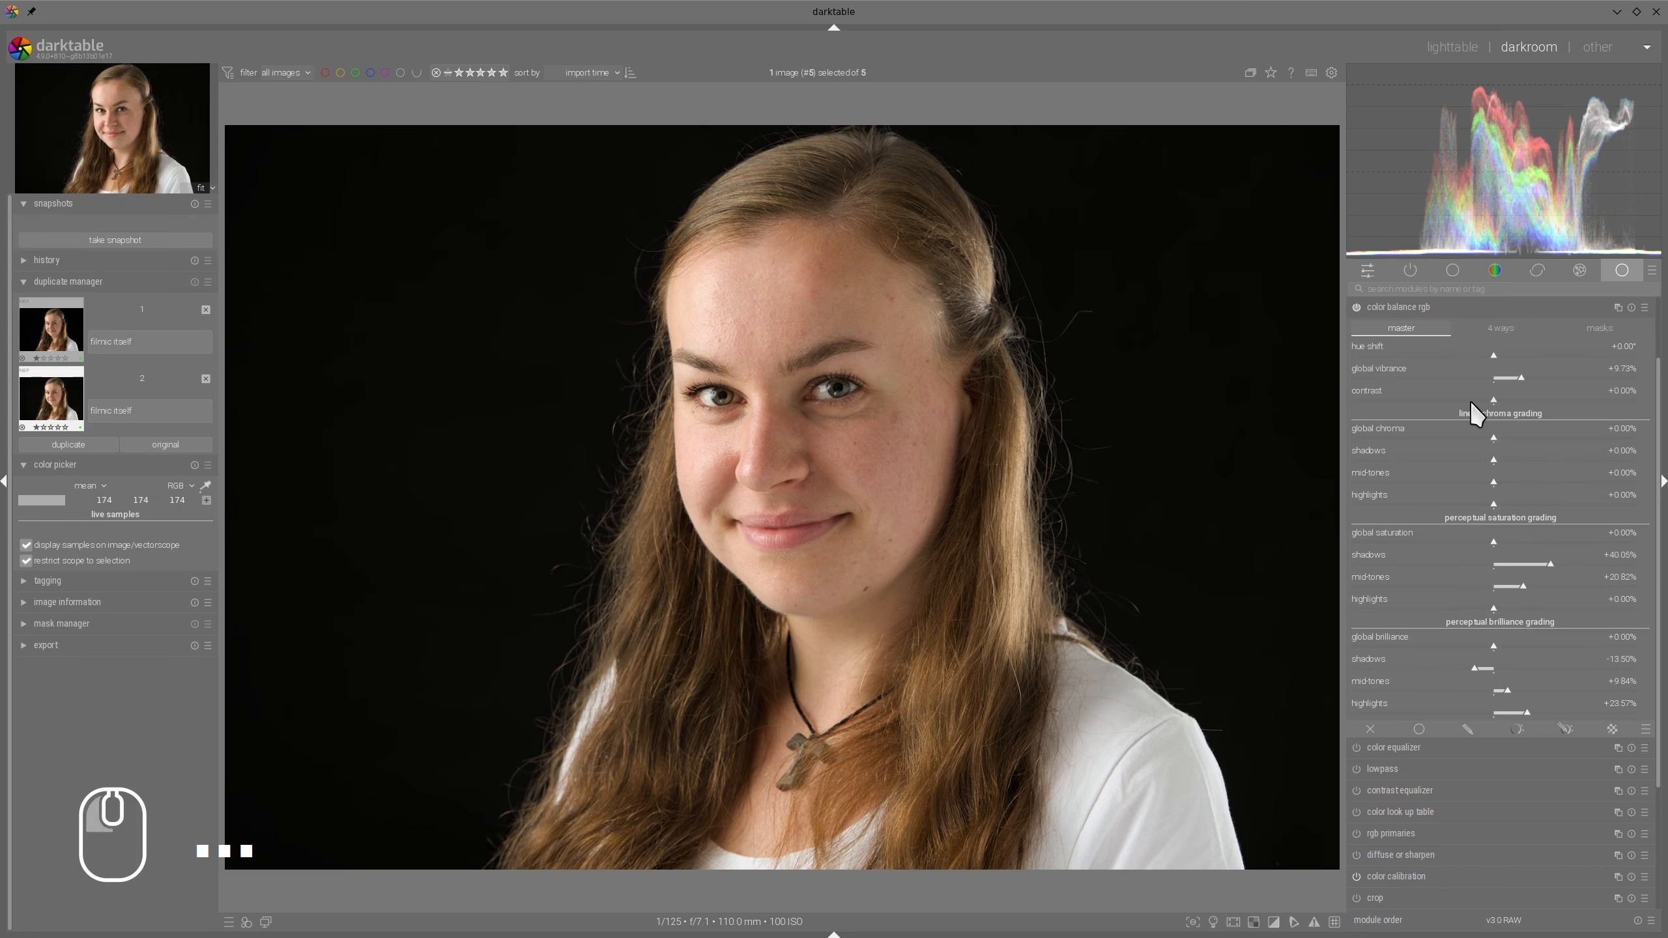
left_click(1428, 305)
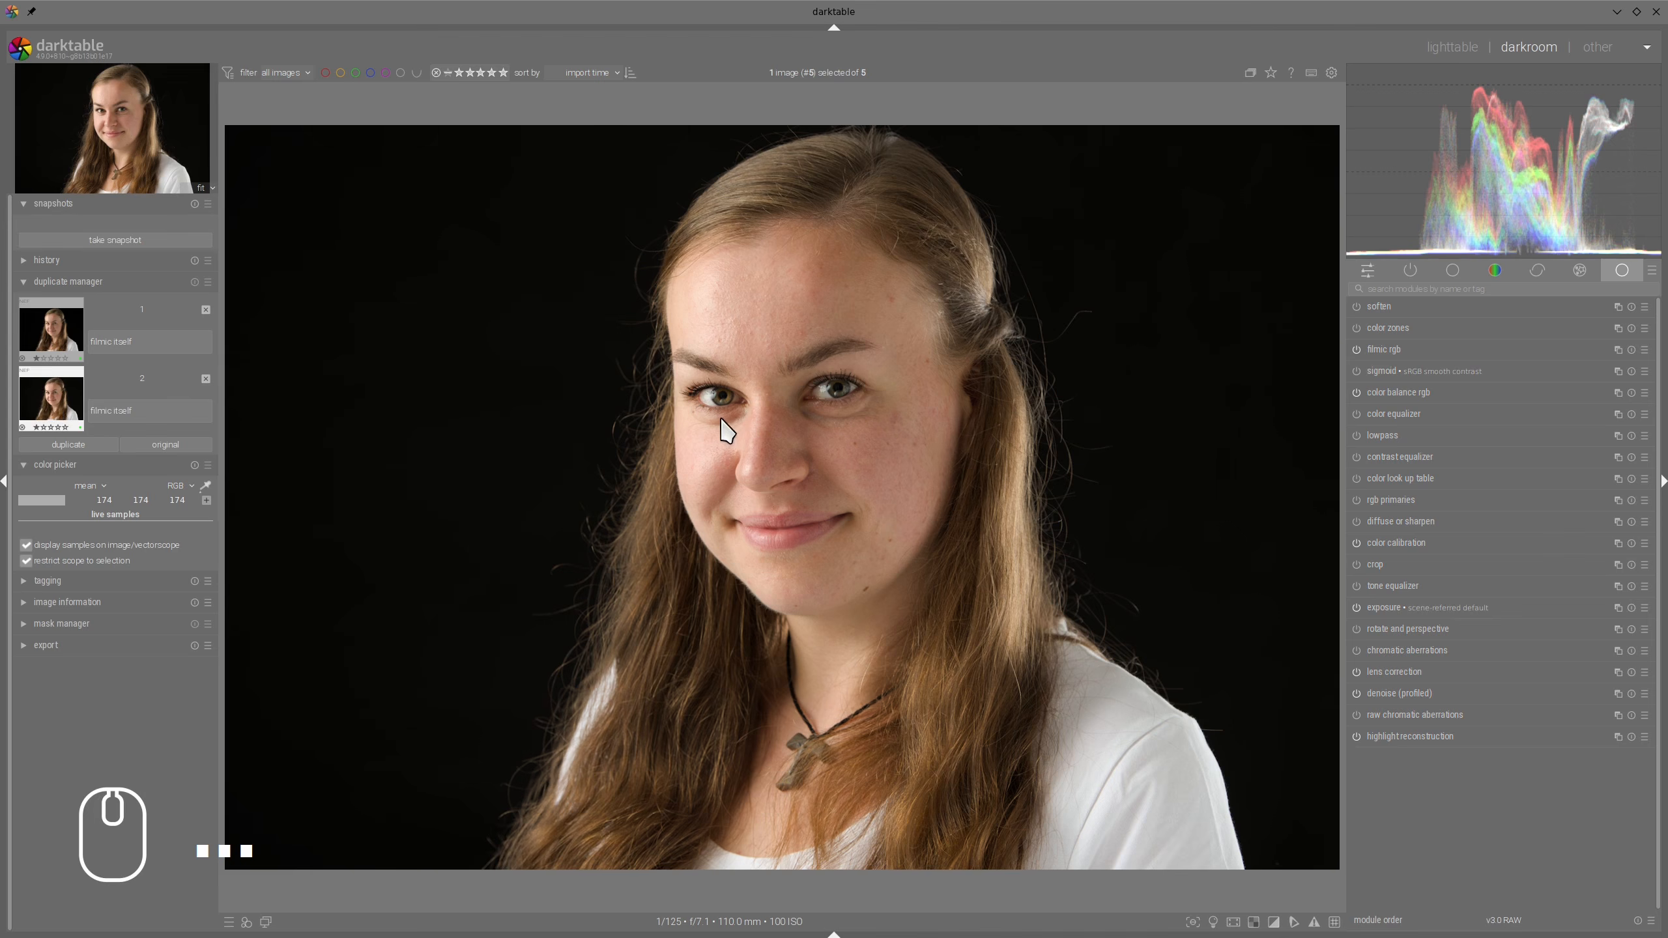
Duplicate the second version and reset color balance rgb on the third version
left_click(65, 445)
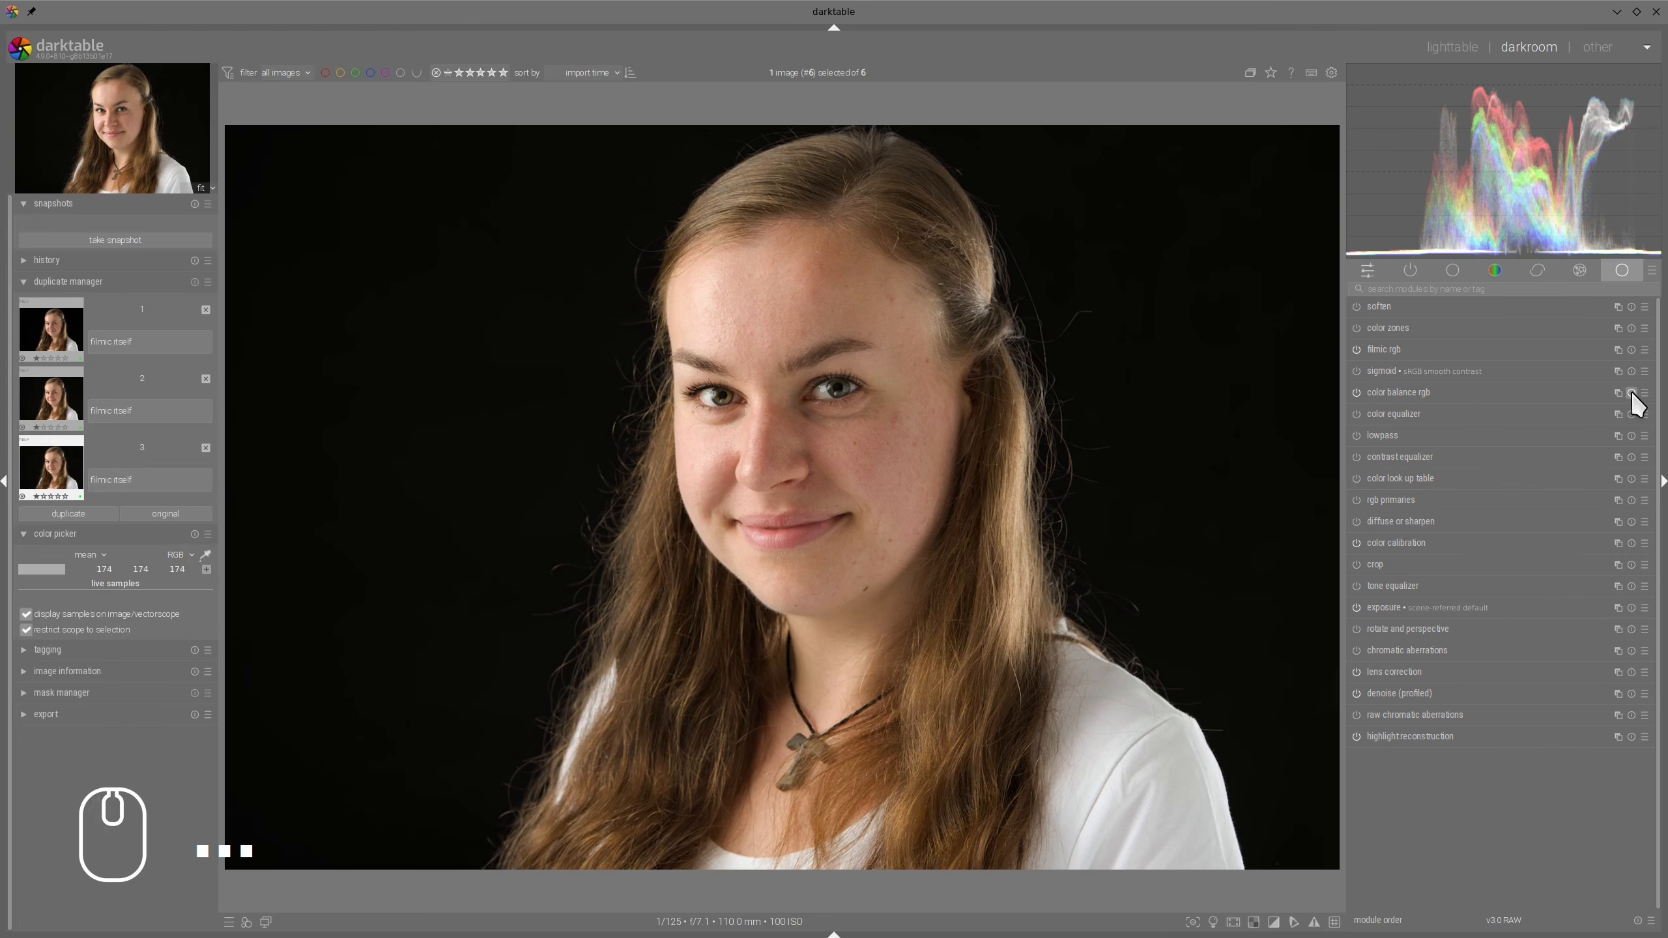
left_click(1632, 393)
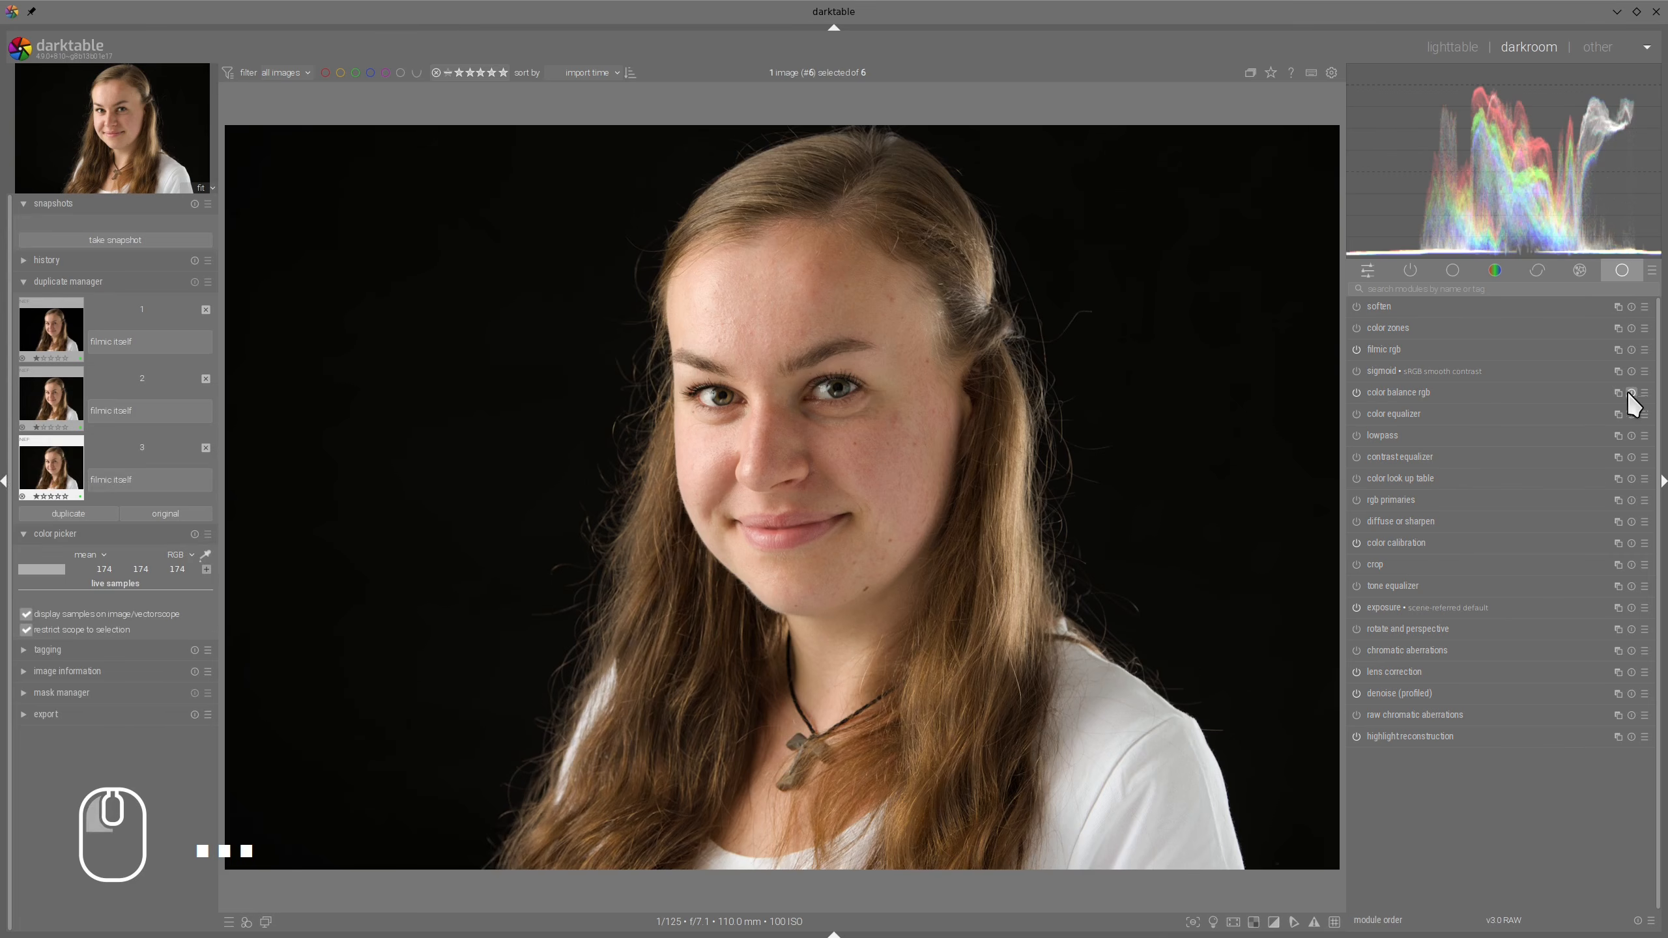
In the color balance rgb 4 ways settings, set highlights gain luminance to +50% and shadows lift luminance to -13.96%, and lower power luminance slightly
left_click(1399, 392)
left_click(1503, 329)
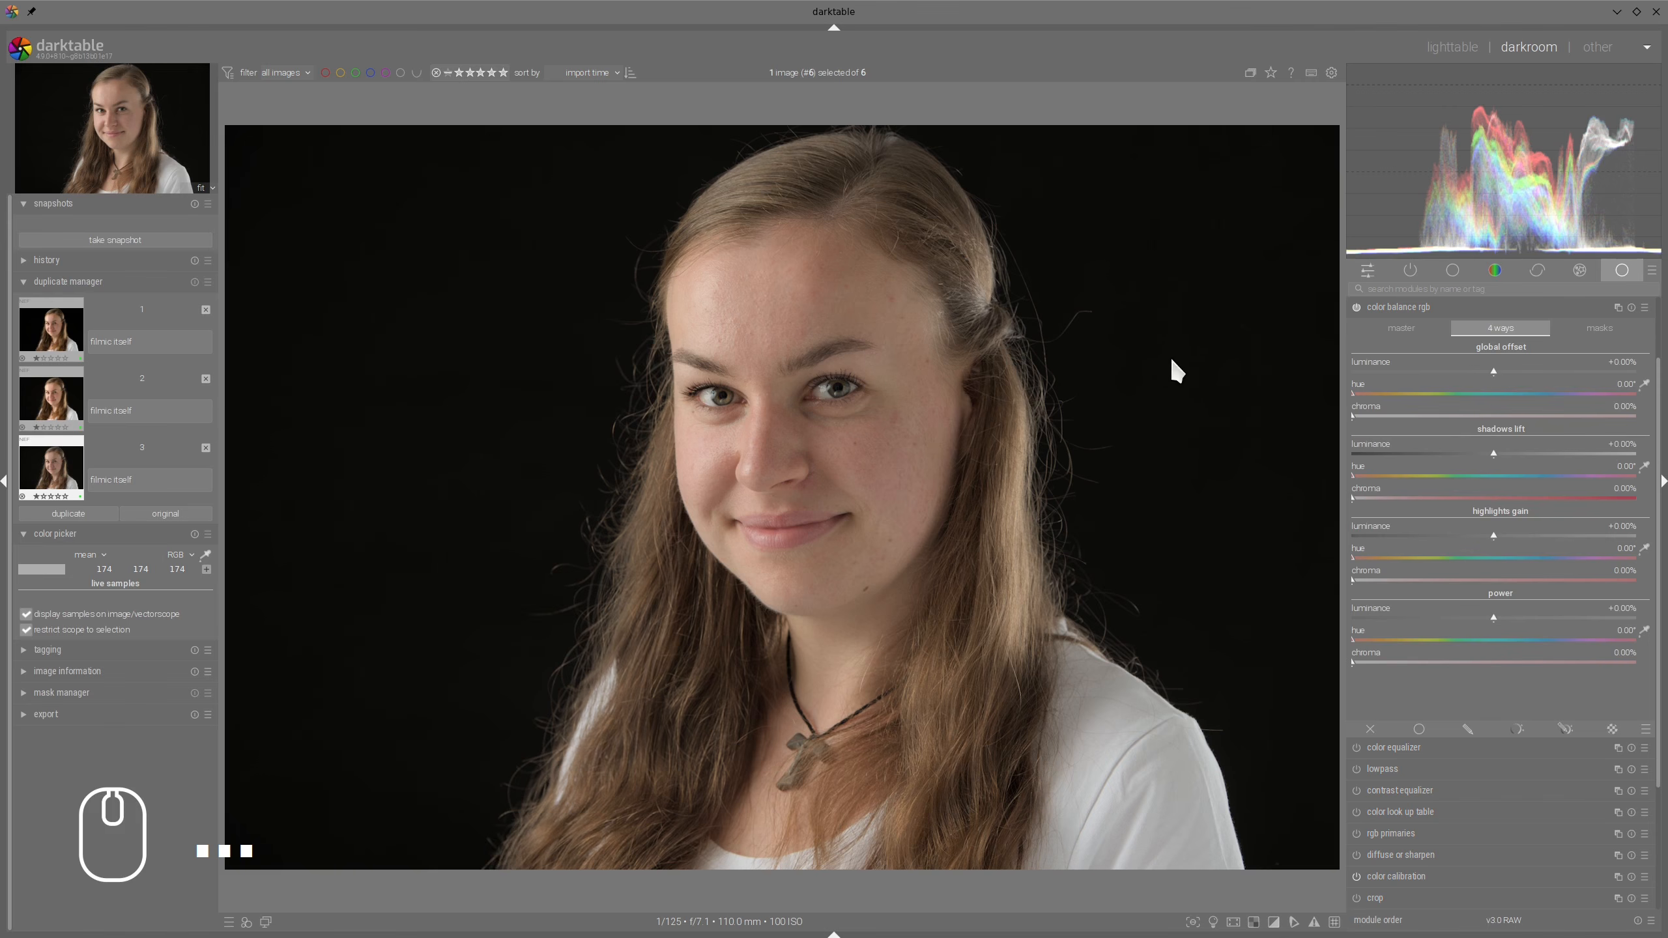
left_click_drag(1494, 533, 1636, 535)
left_click_drag(1491, 620, 1472, 613)
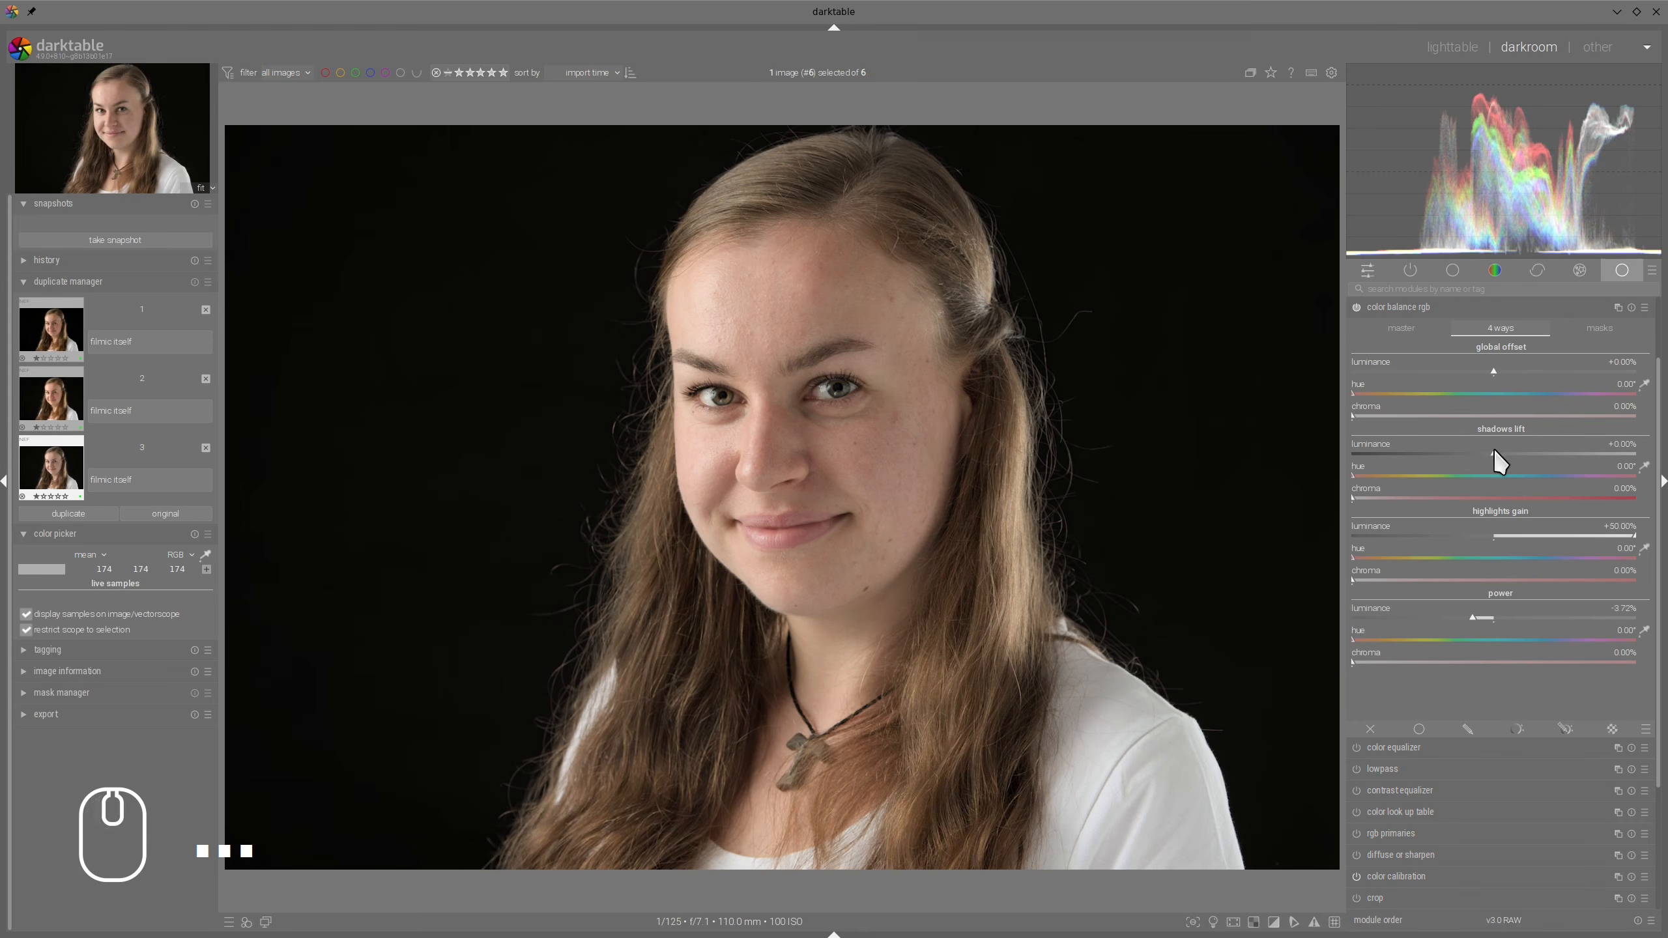
left_click_drag(1494, 452, 1474, 452)
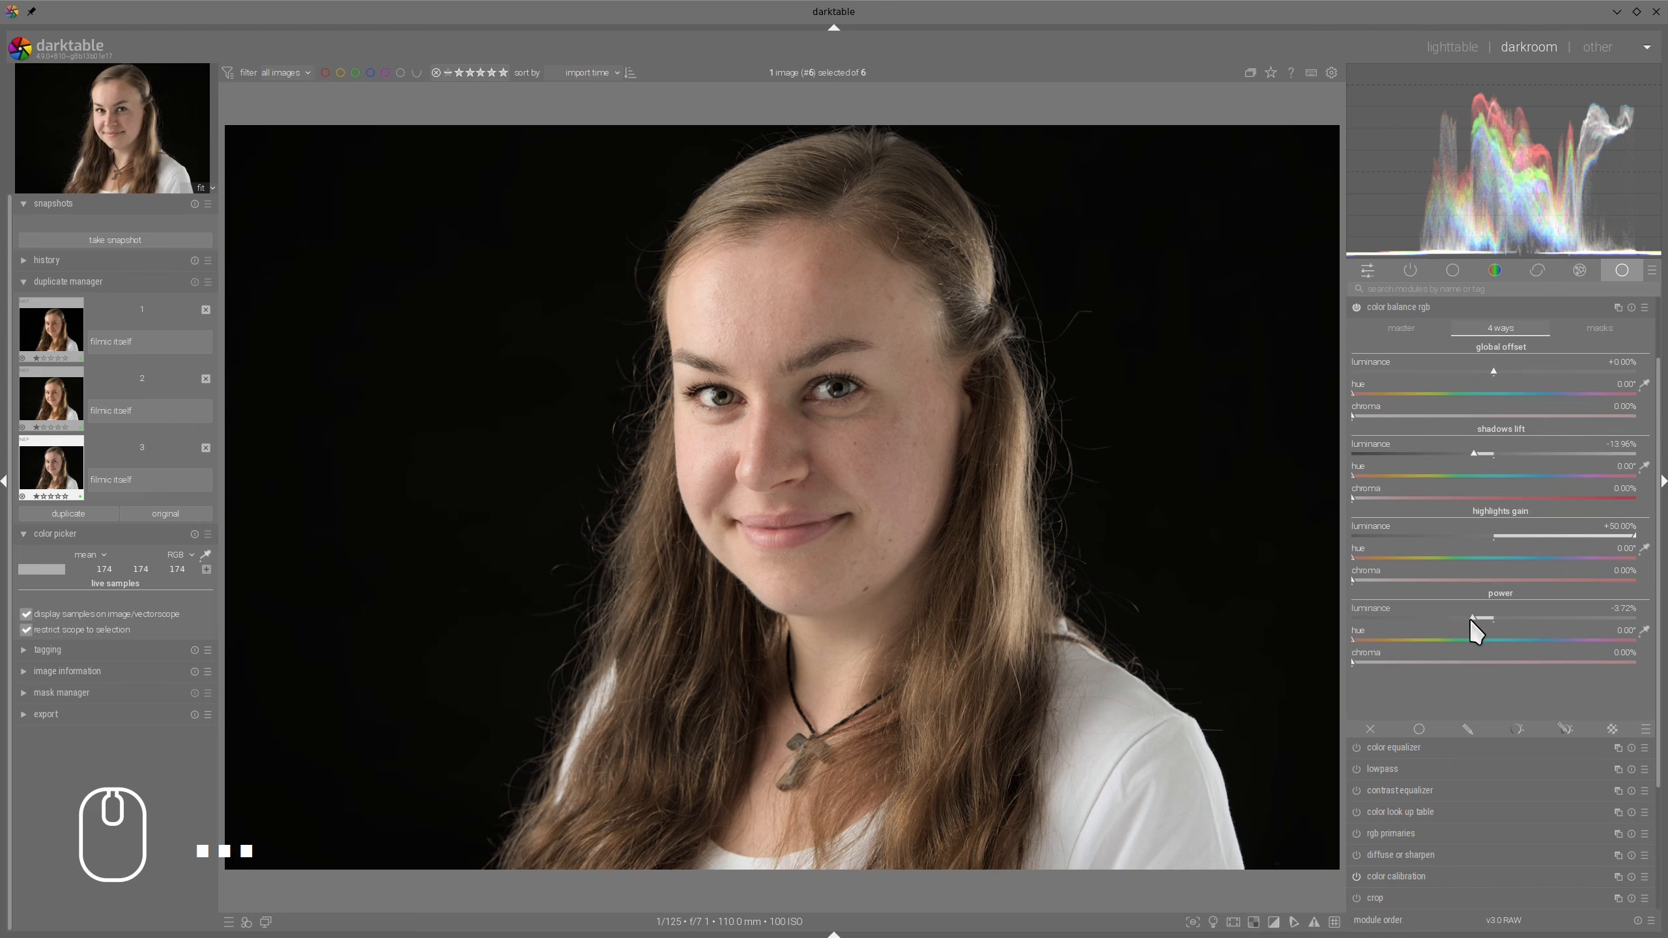
mouse_move(1471, 619)
left_mouse_down()
mouse_move(1525, 618)
mouse_move(1476, 619)
left_mouse_up()
Set perceptual saturation to +40.09% for shadows and +23.57% for mid-tones, and raise global vibrance slightly
left_click(1397, 326)
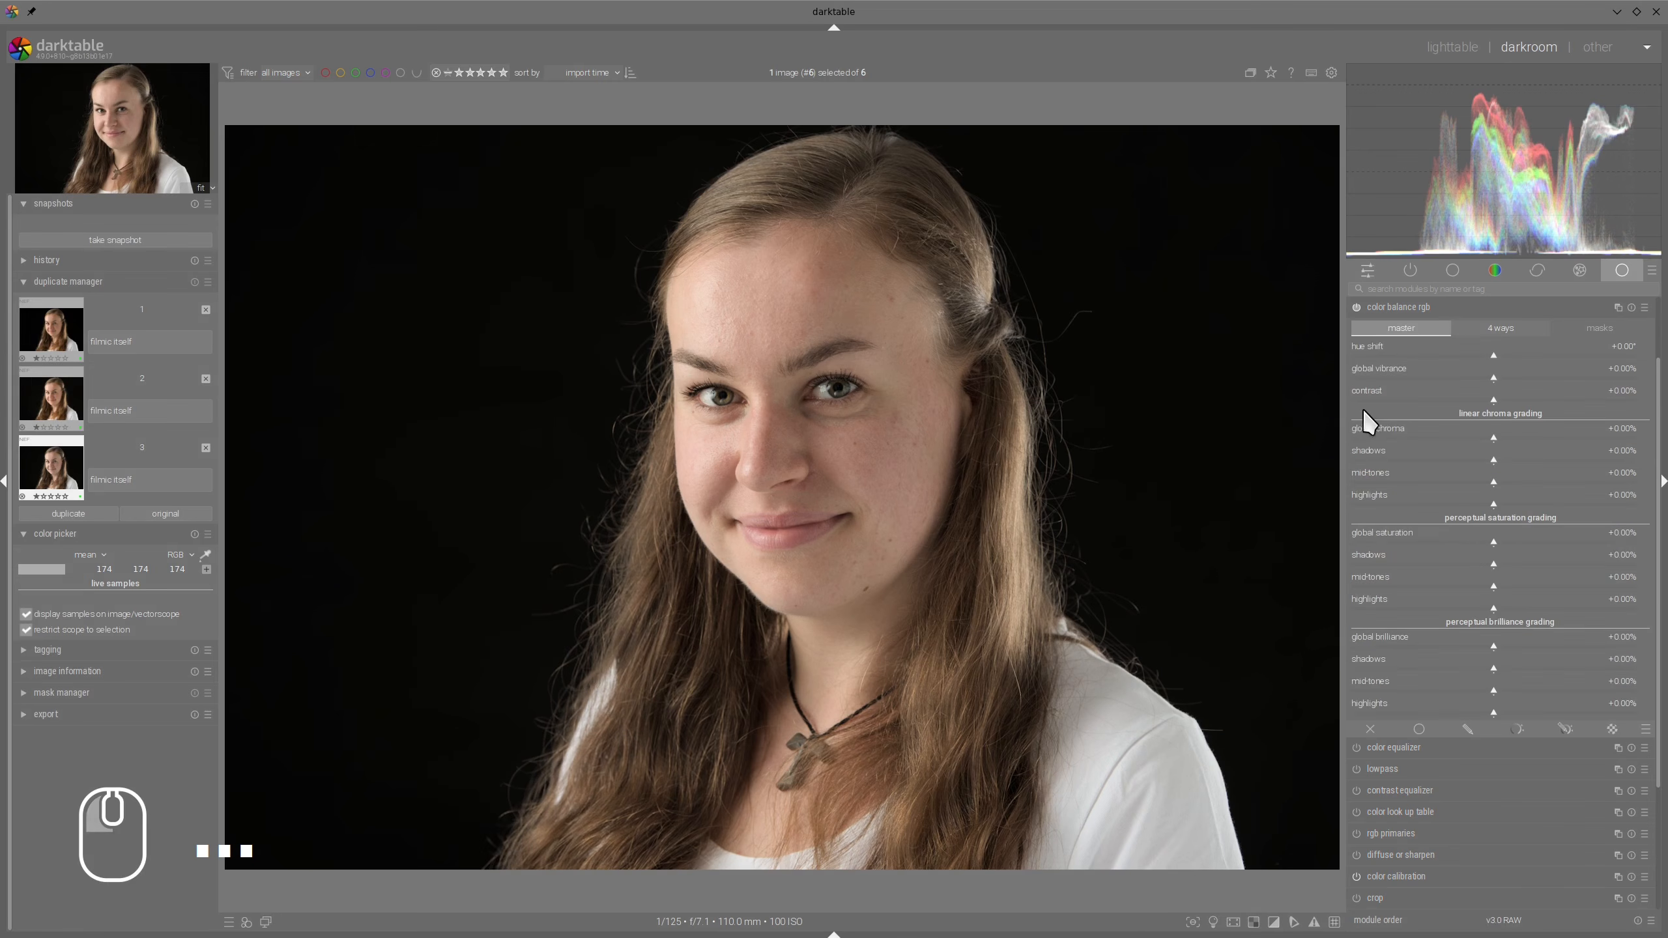
mouse_move(1525, 561)
left_mouse_down()
mouse_move(1553, 558)
mouse_move(1527, 583)
left_mouse_up()
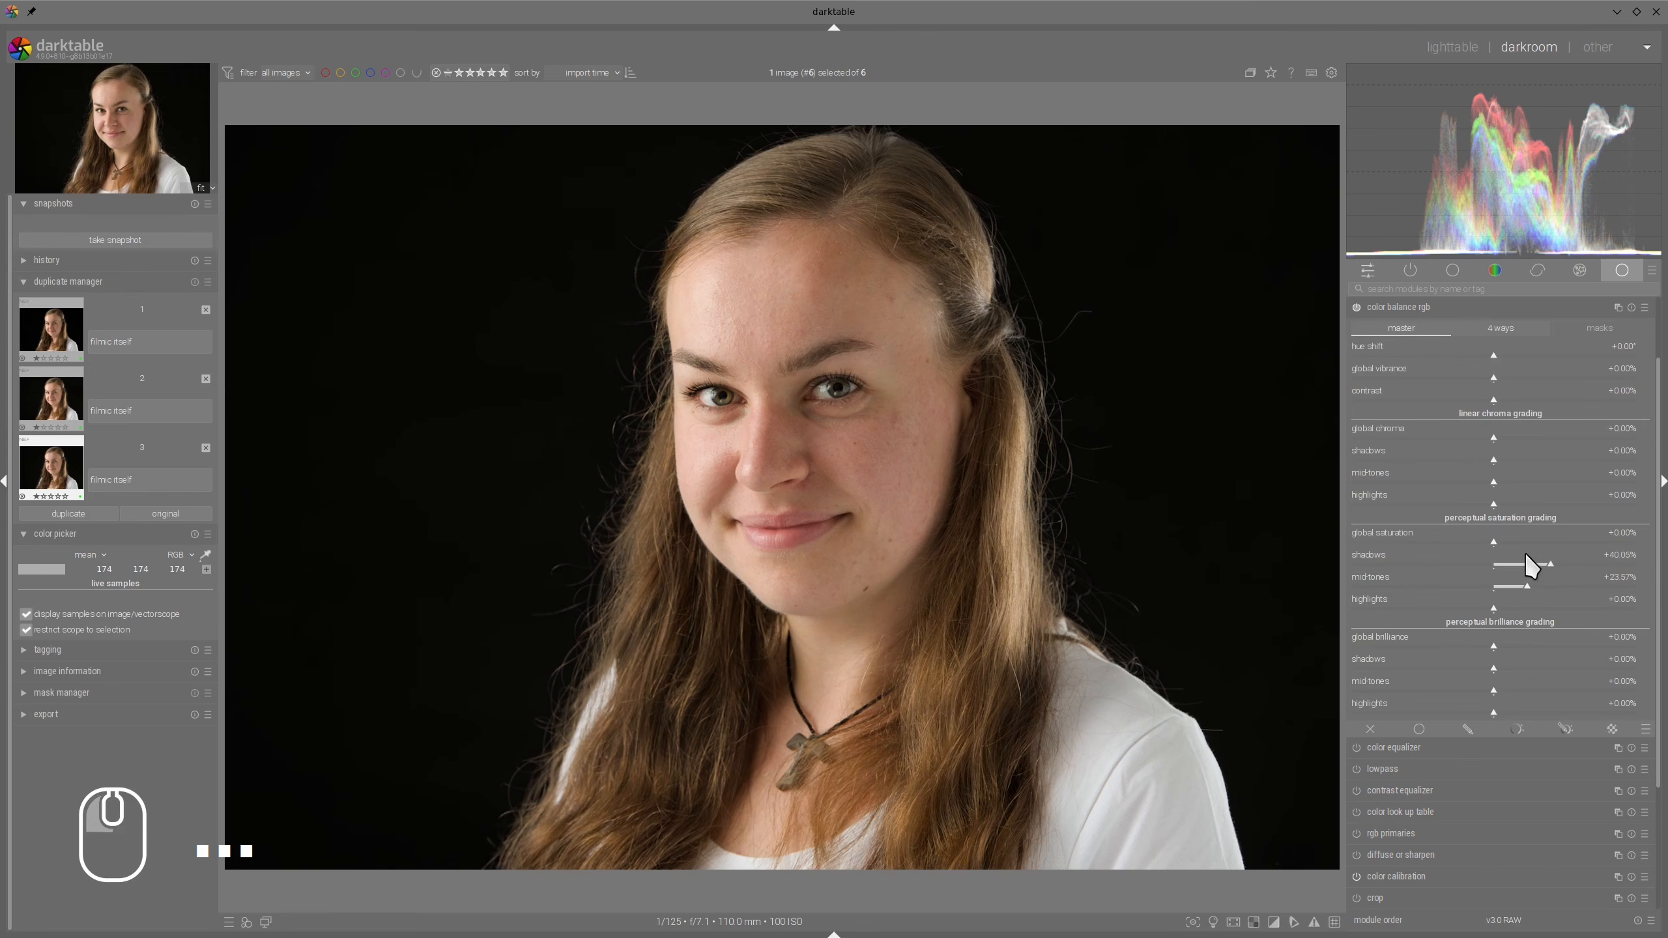
left_click(1517, 375)
left_click(1404, 310)
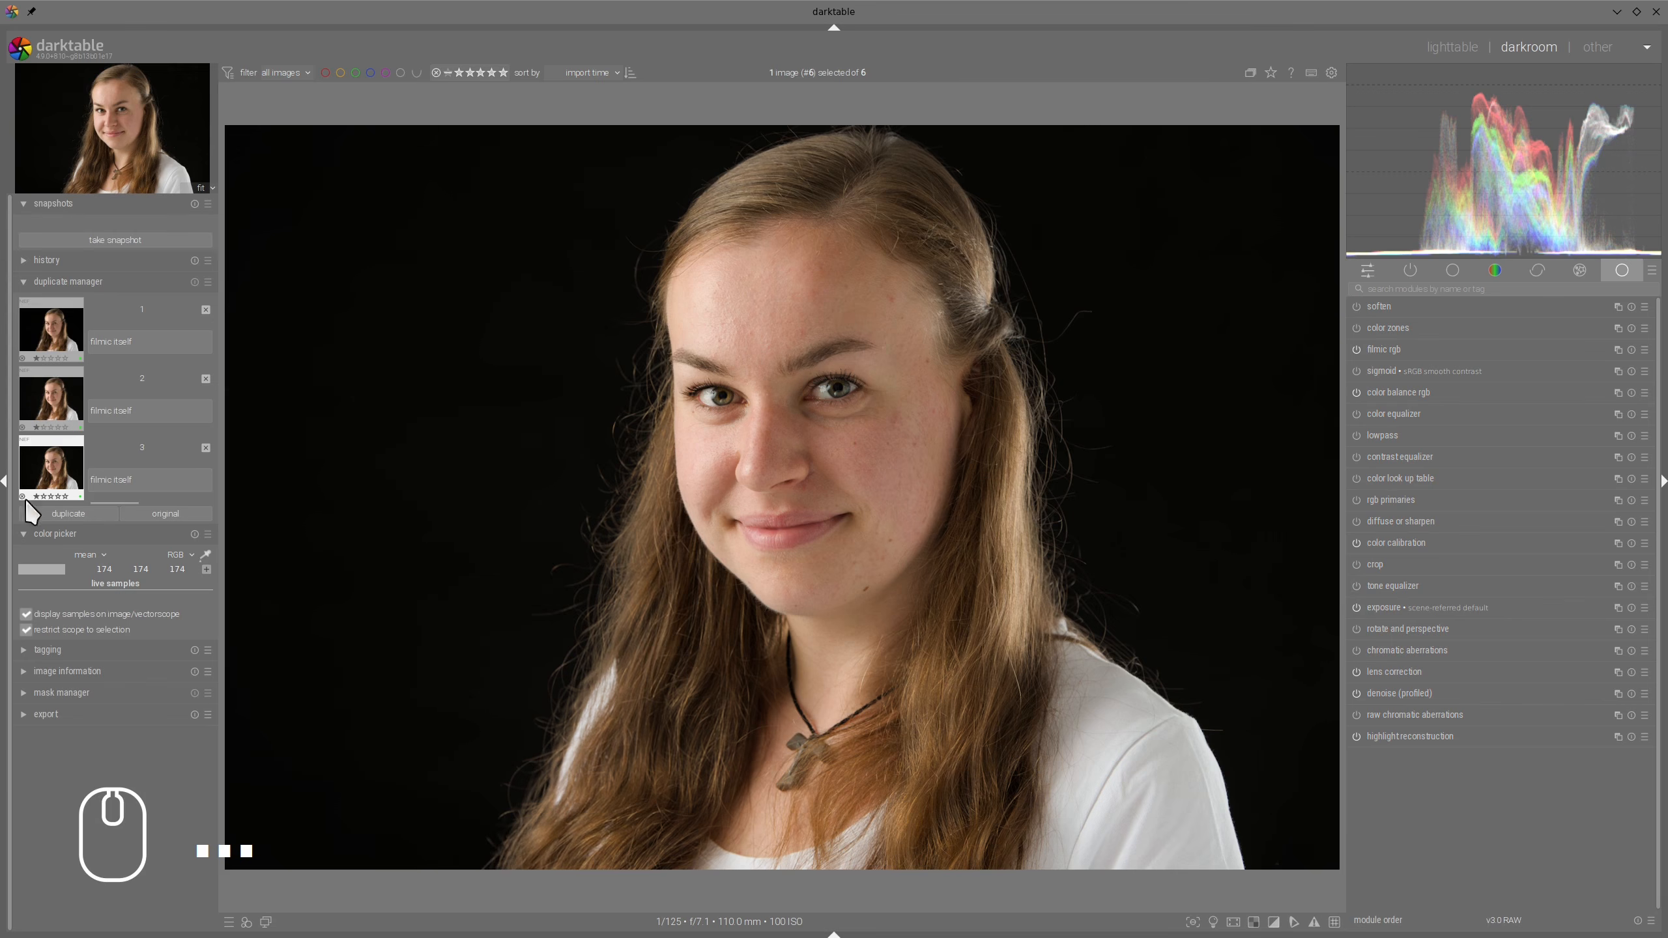
Duplicate the third version and reset color balance rgb on the fourth version
left_click(66, 514)
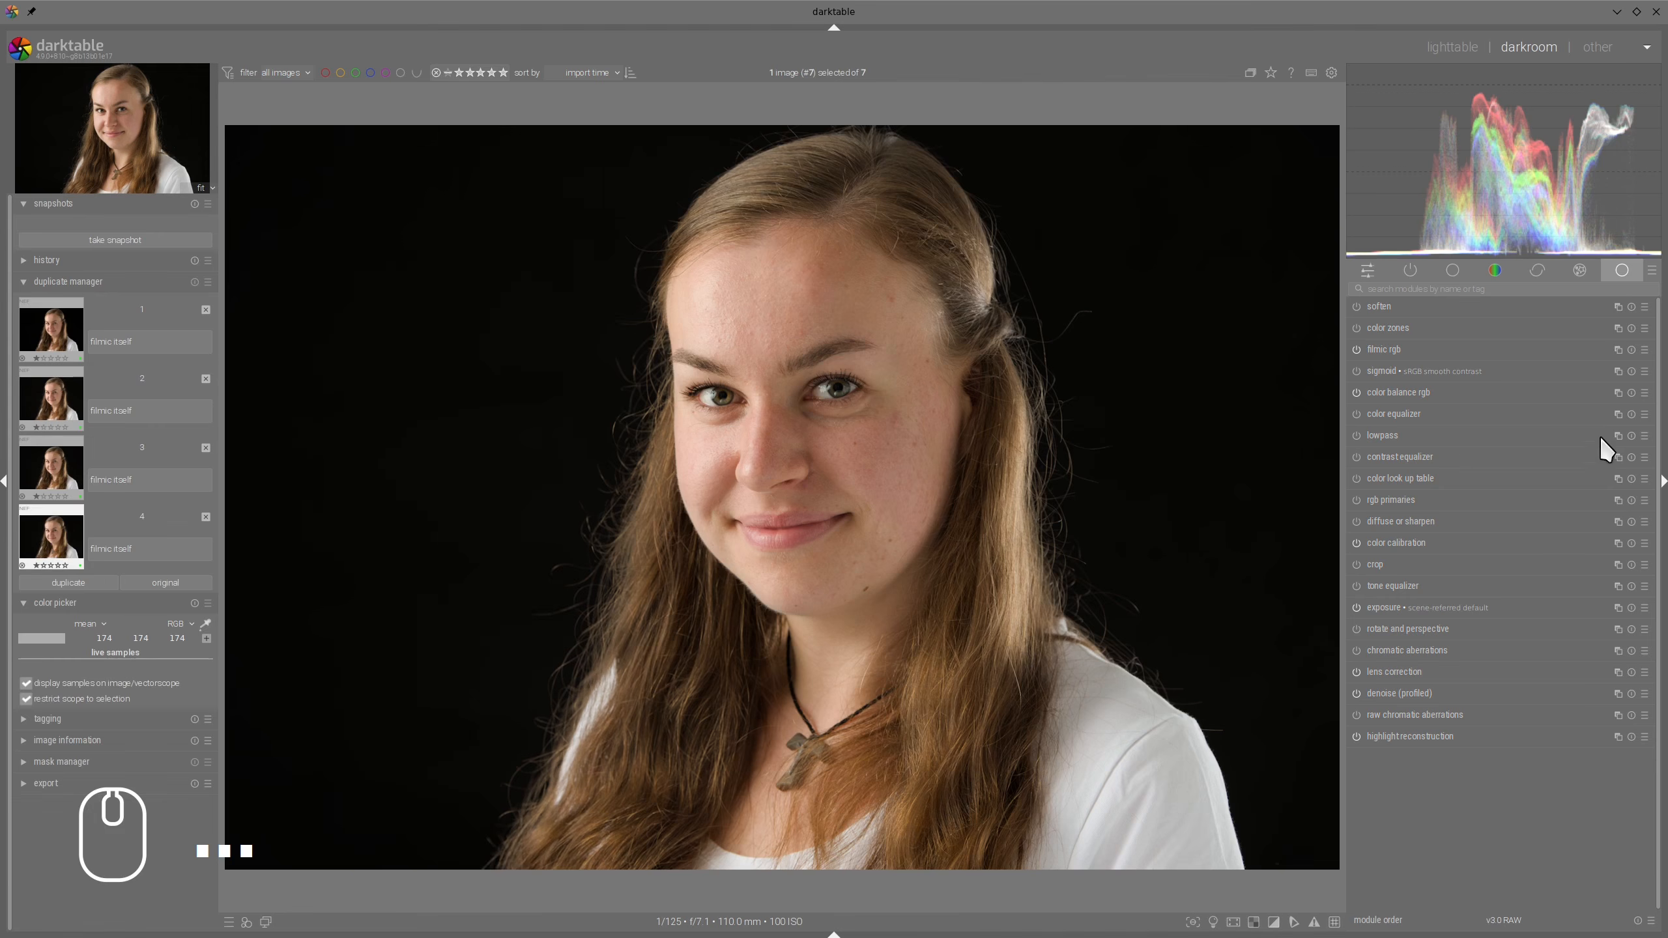
left_click(1632, 392)
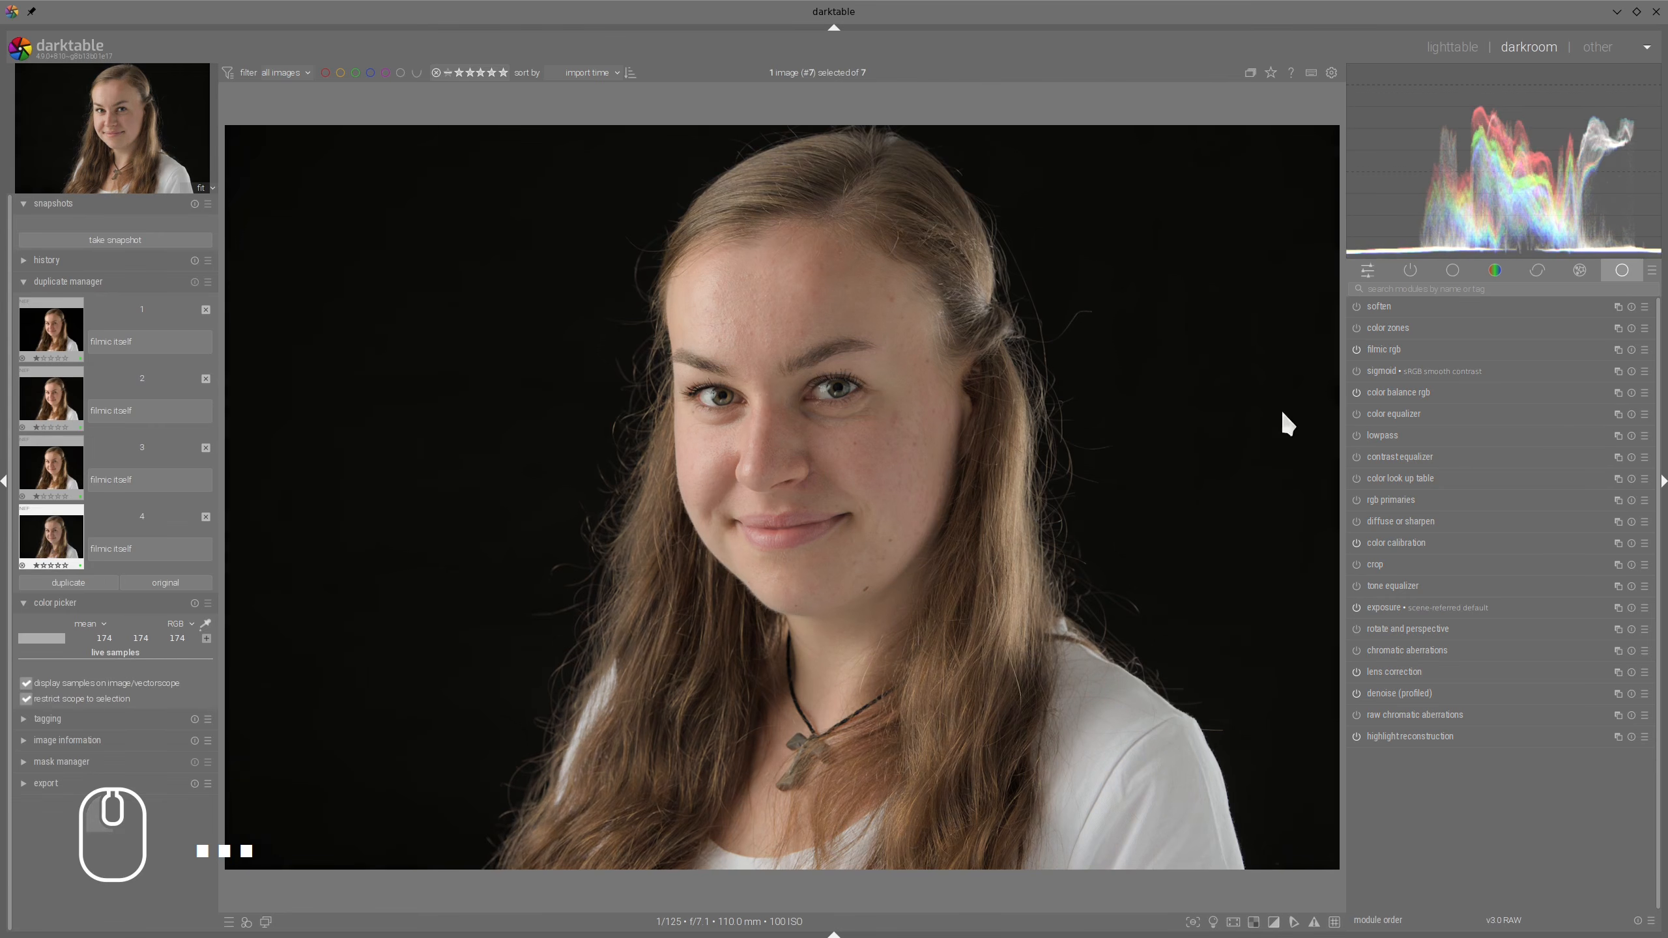
In the tone equalizer masking settings, set preserve details to no and automatically adjust the mask exposure compensation
left_click(1410, 587)
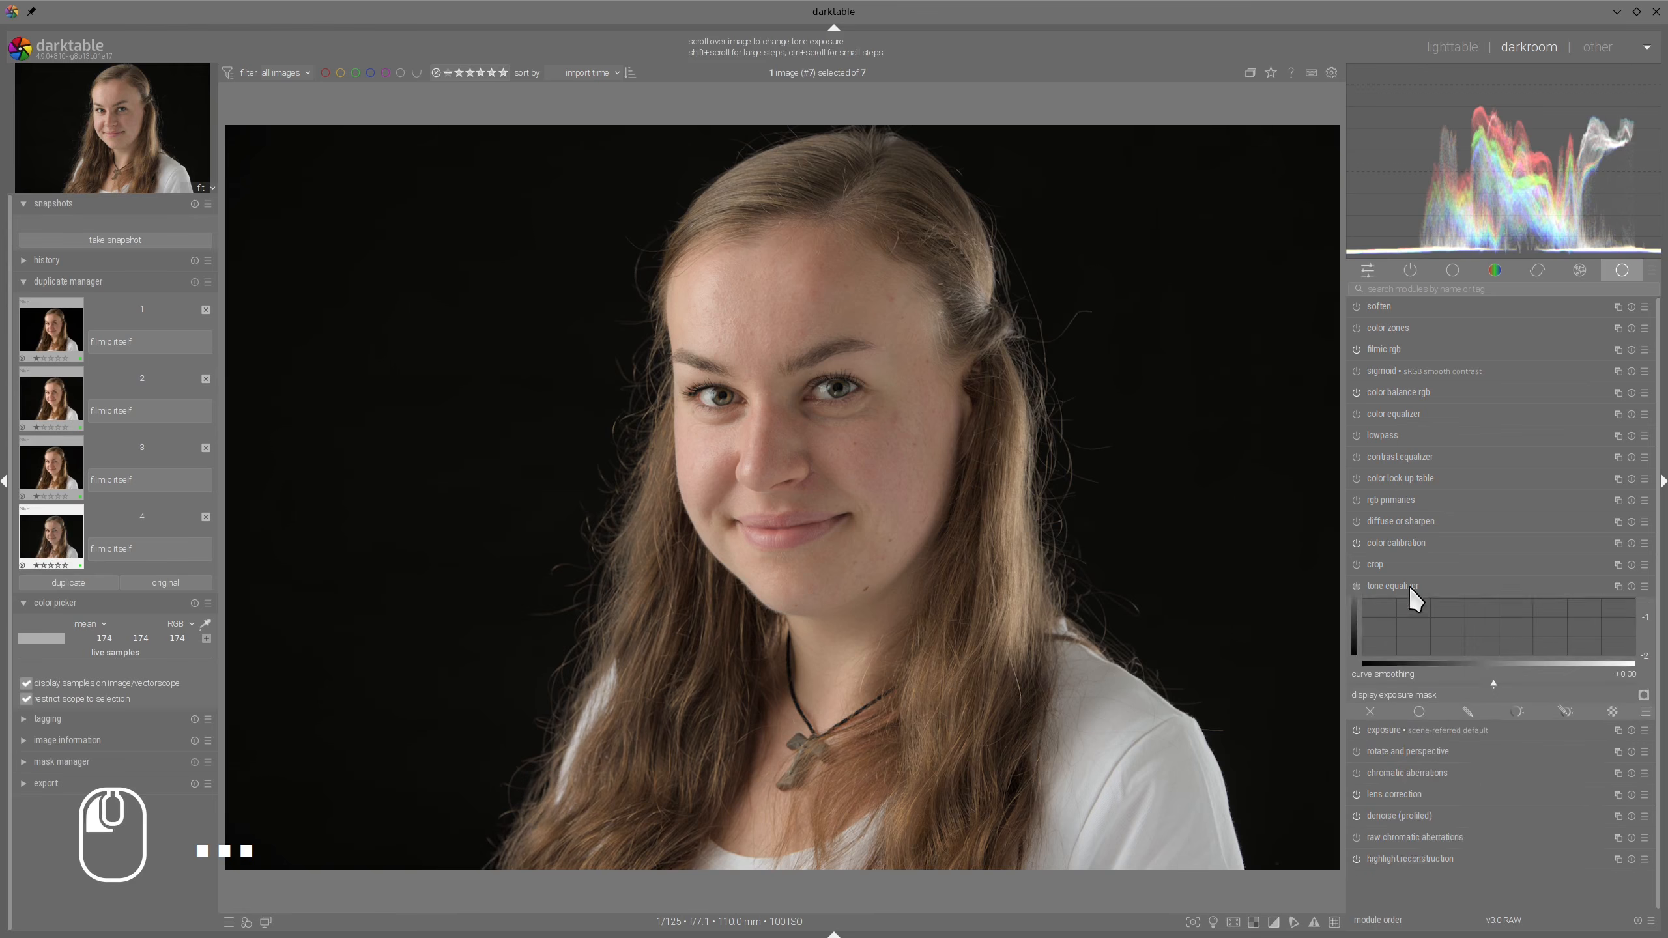
left_click(1632, 497)
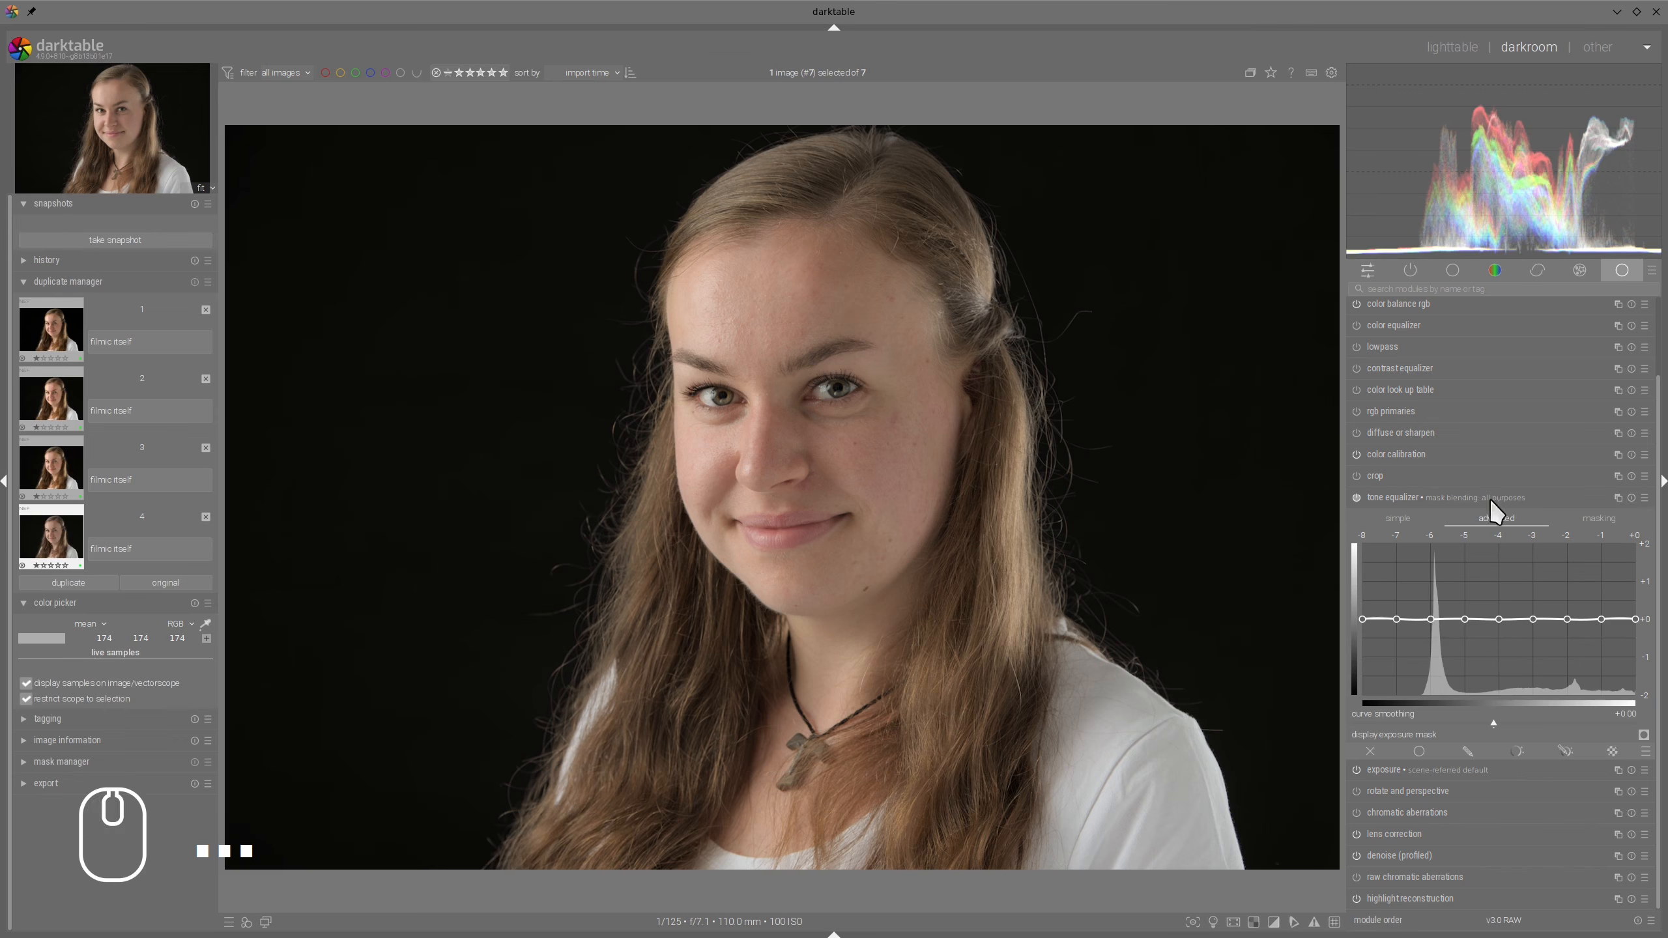
left_click(1591, 520)
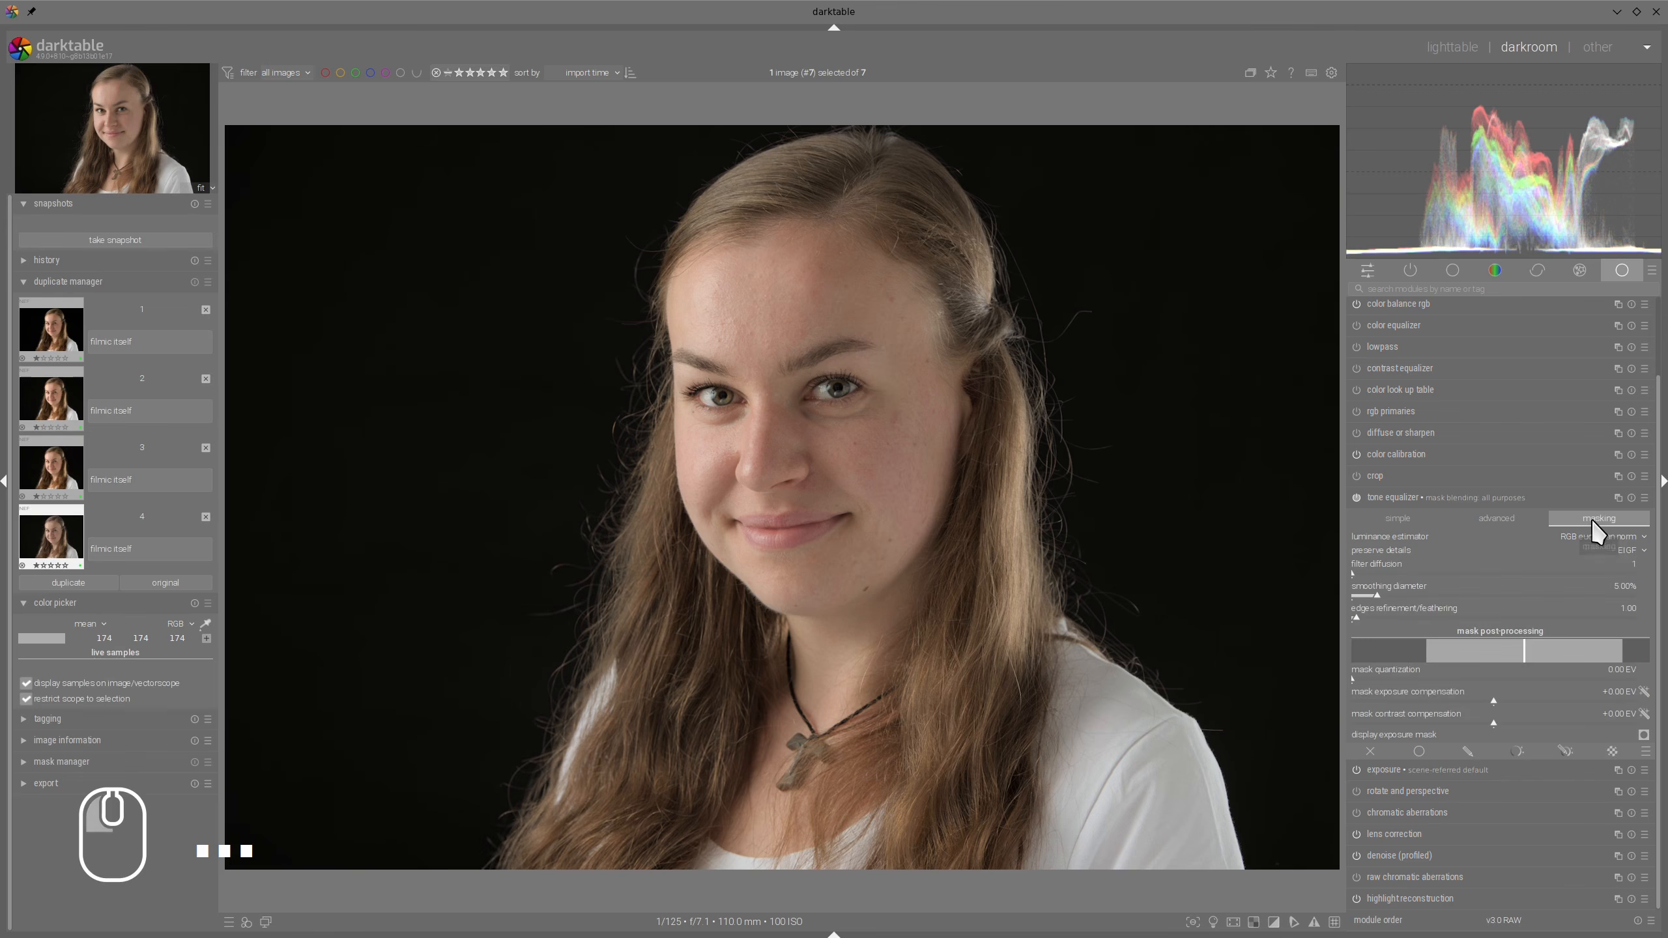
left_click(1631, 550)
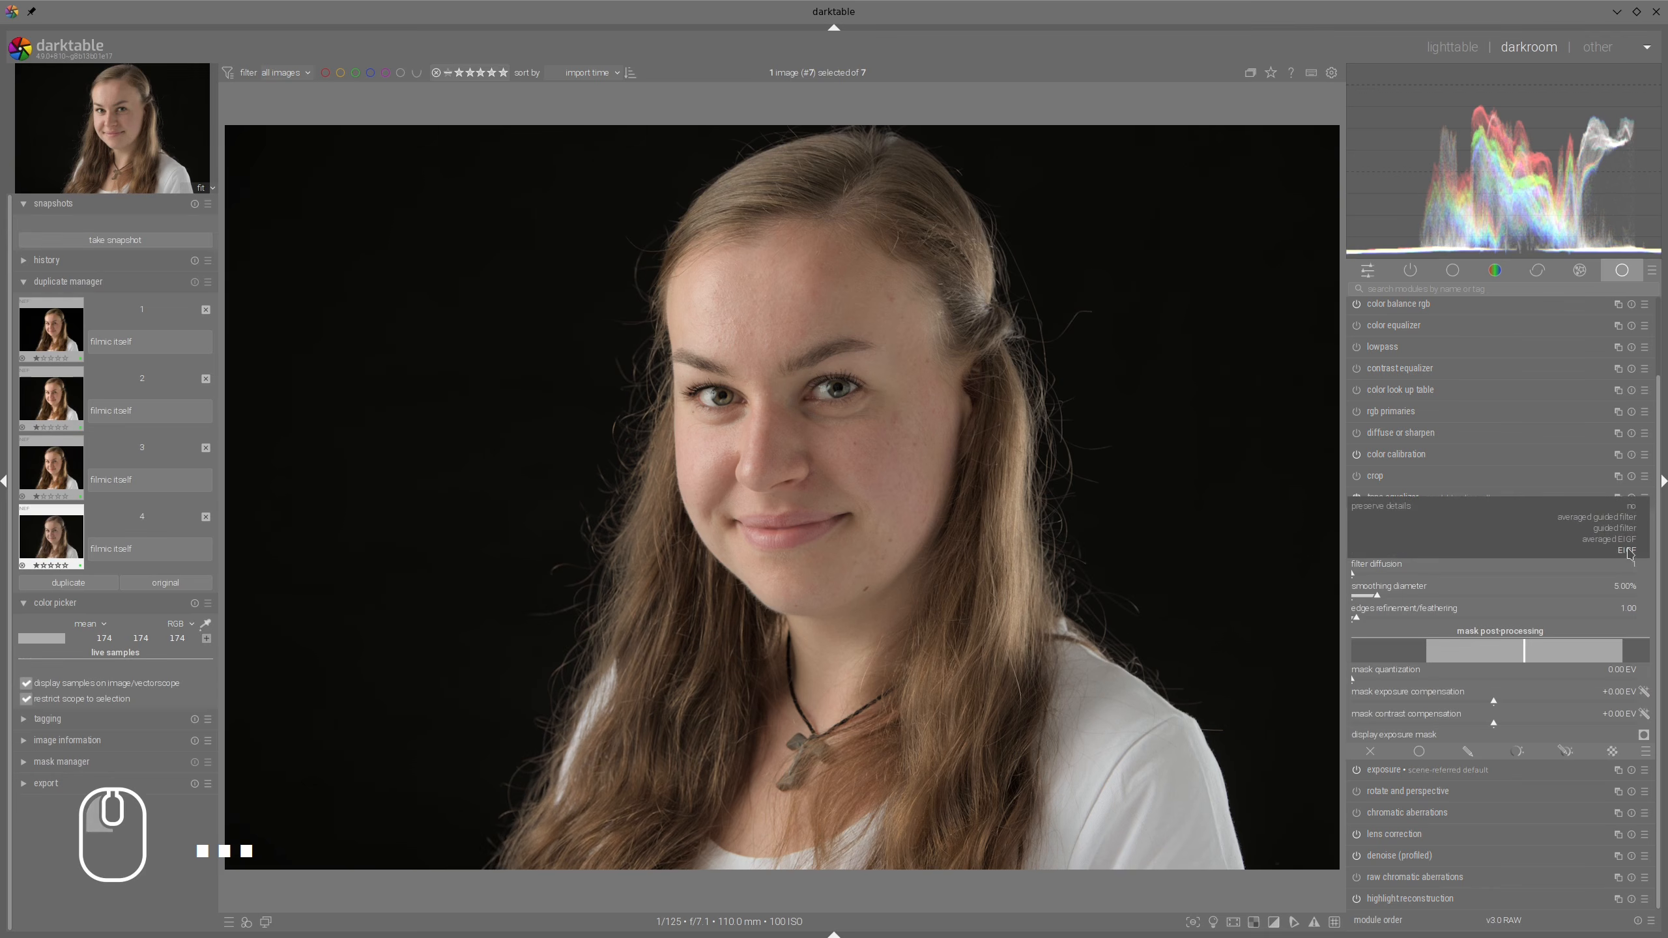
left_click(1631, 510)
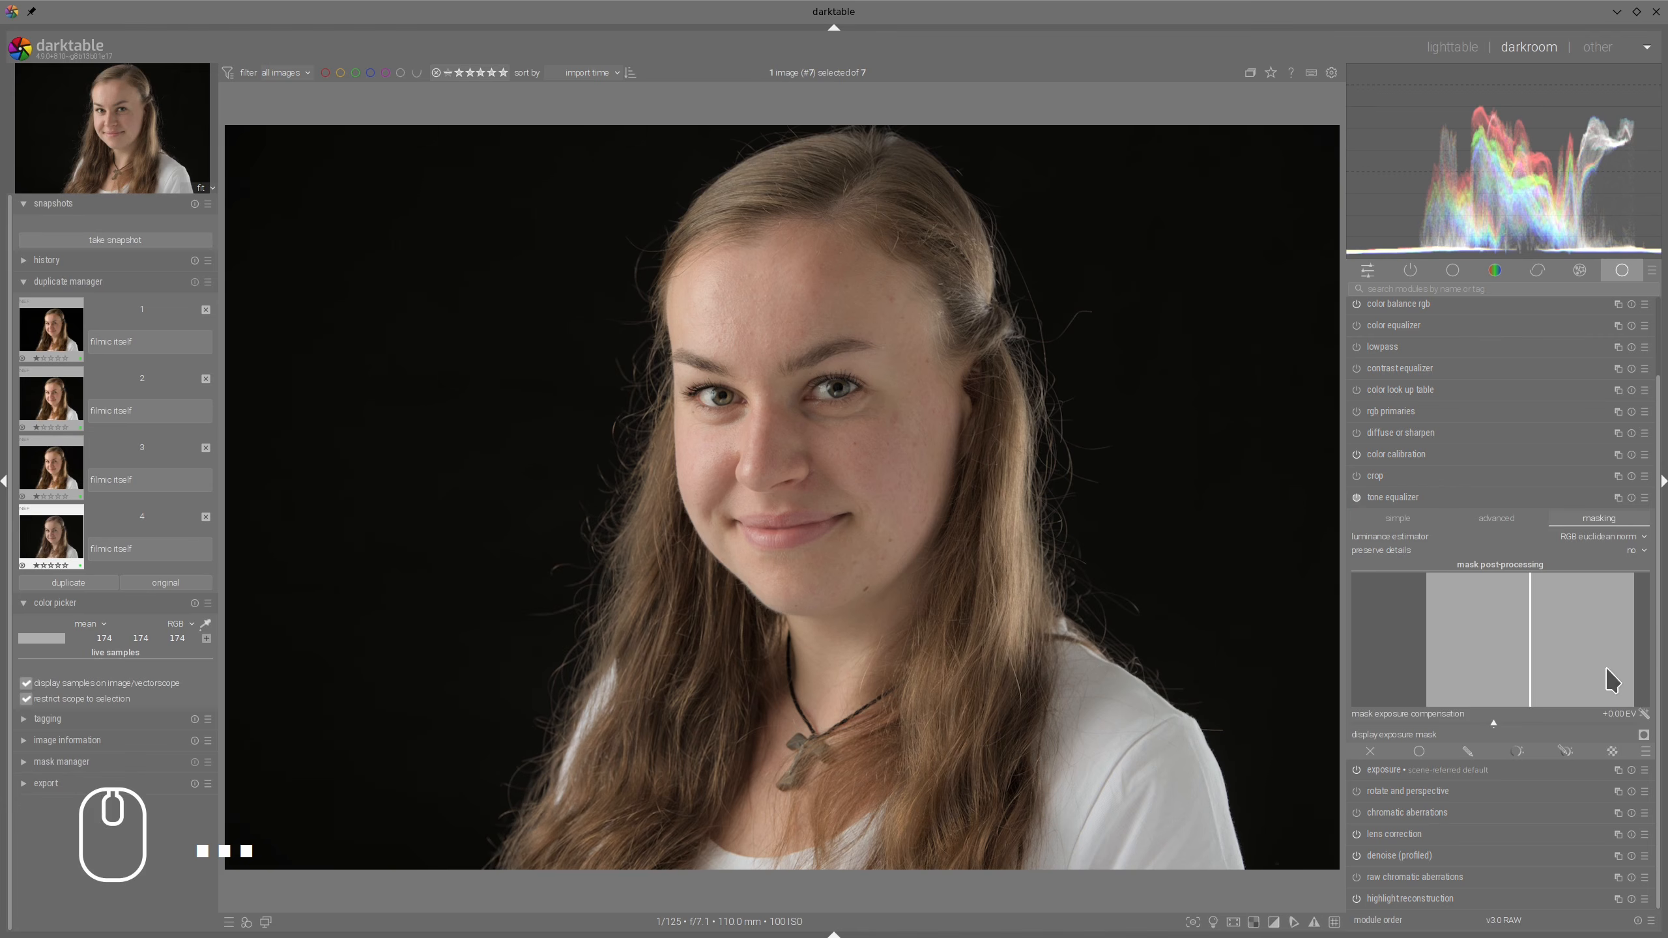
left_click(1502, 523)
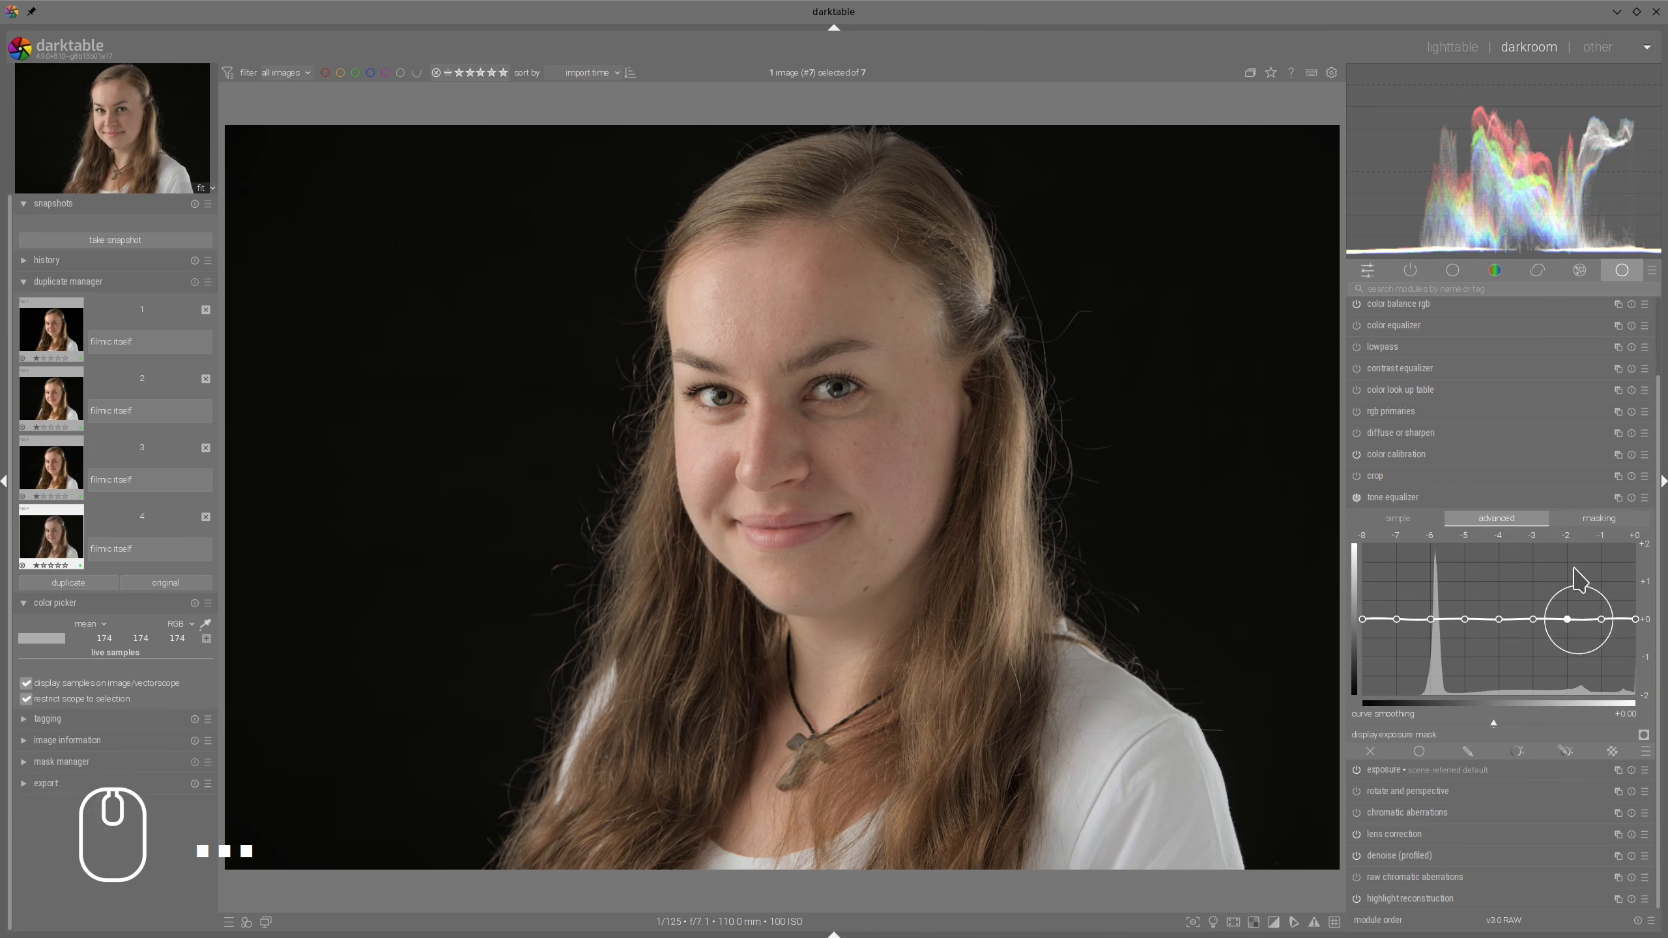
left_click(1596, 525)
left_click(1644, 713)
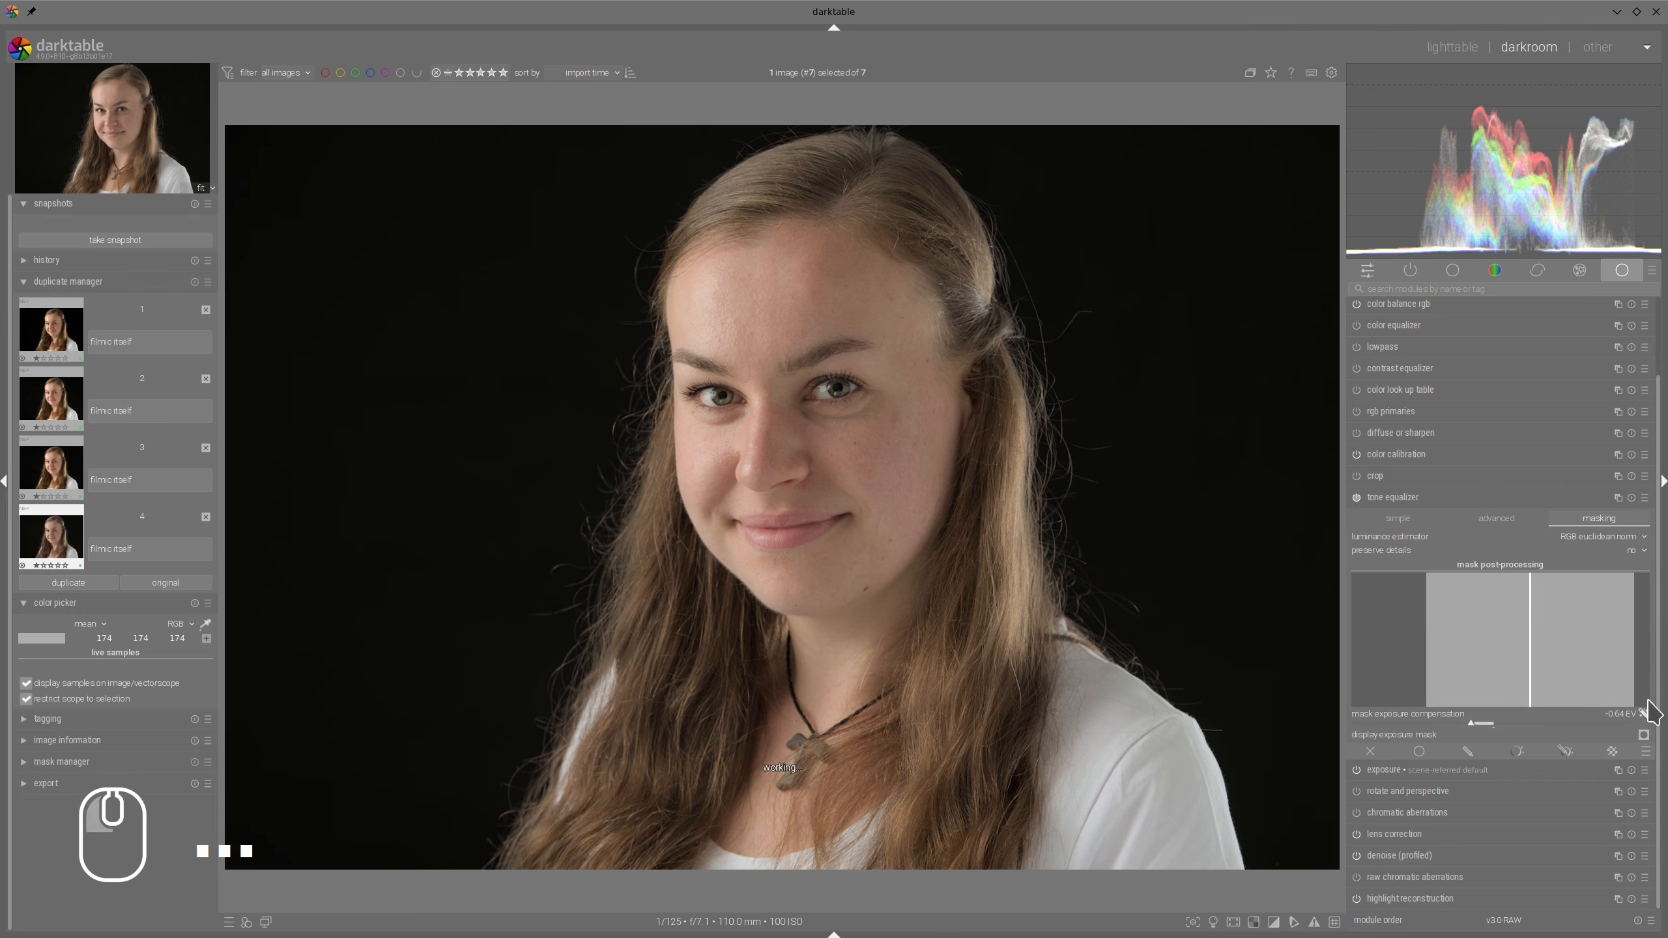
Apply the simple tone curve preset to tone equalizer and automatically adjust its mask exposure compensation
left_click(1645, 498)
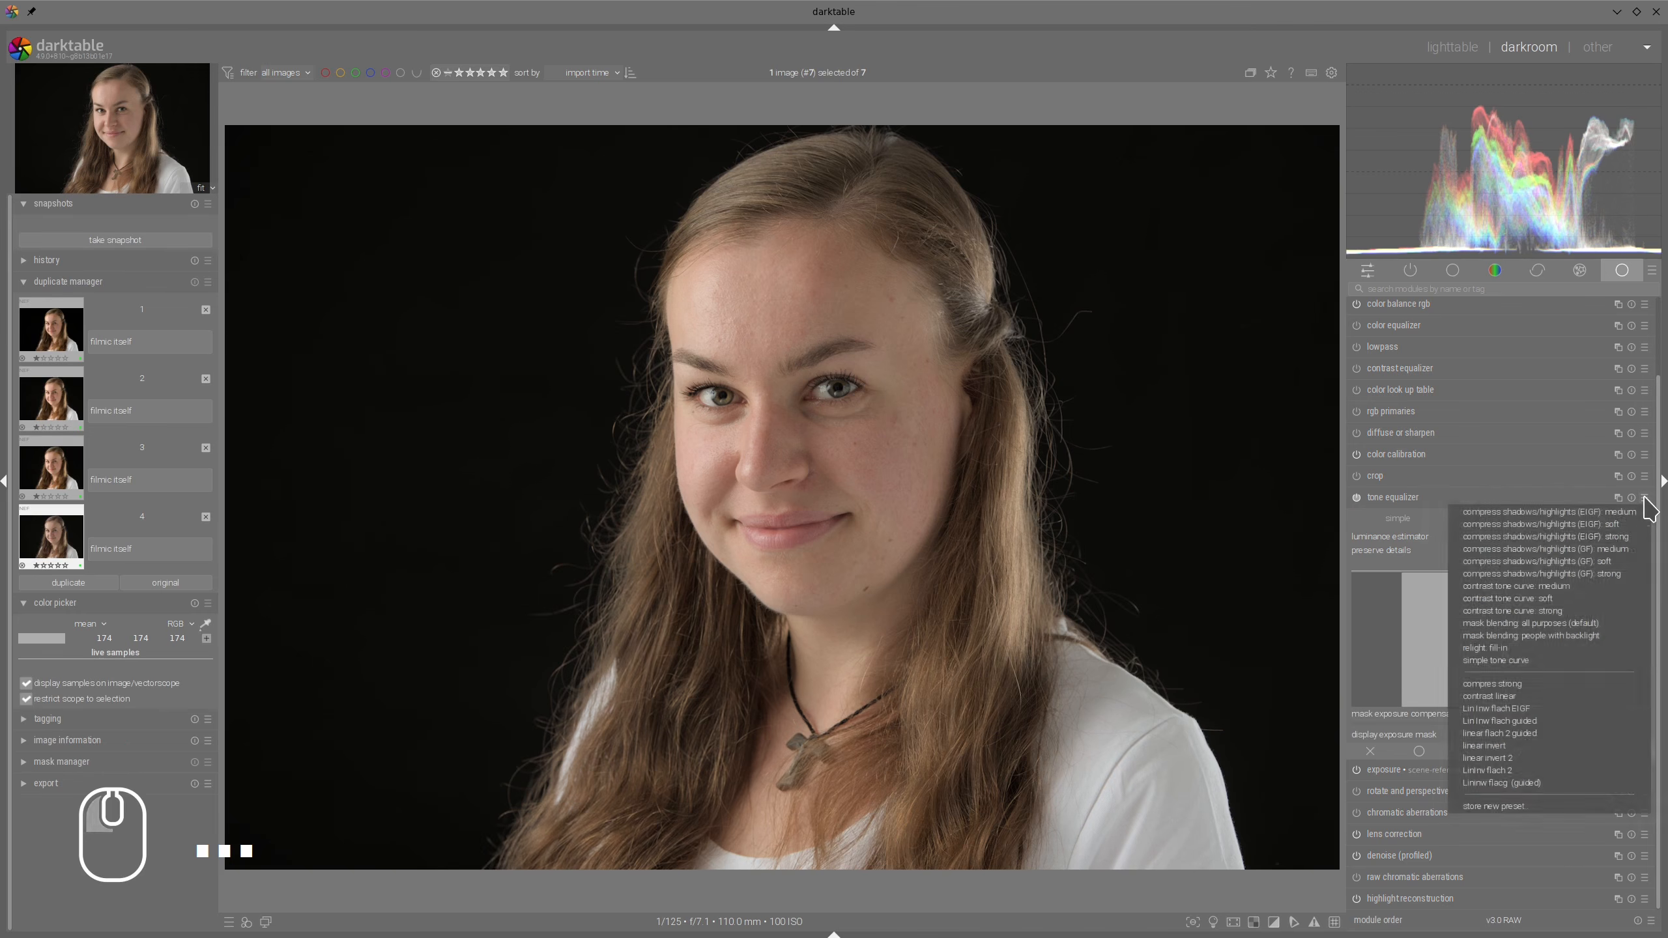
left_click(1486, 662)
left_click(1510, 521)
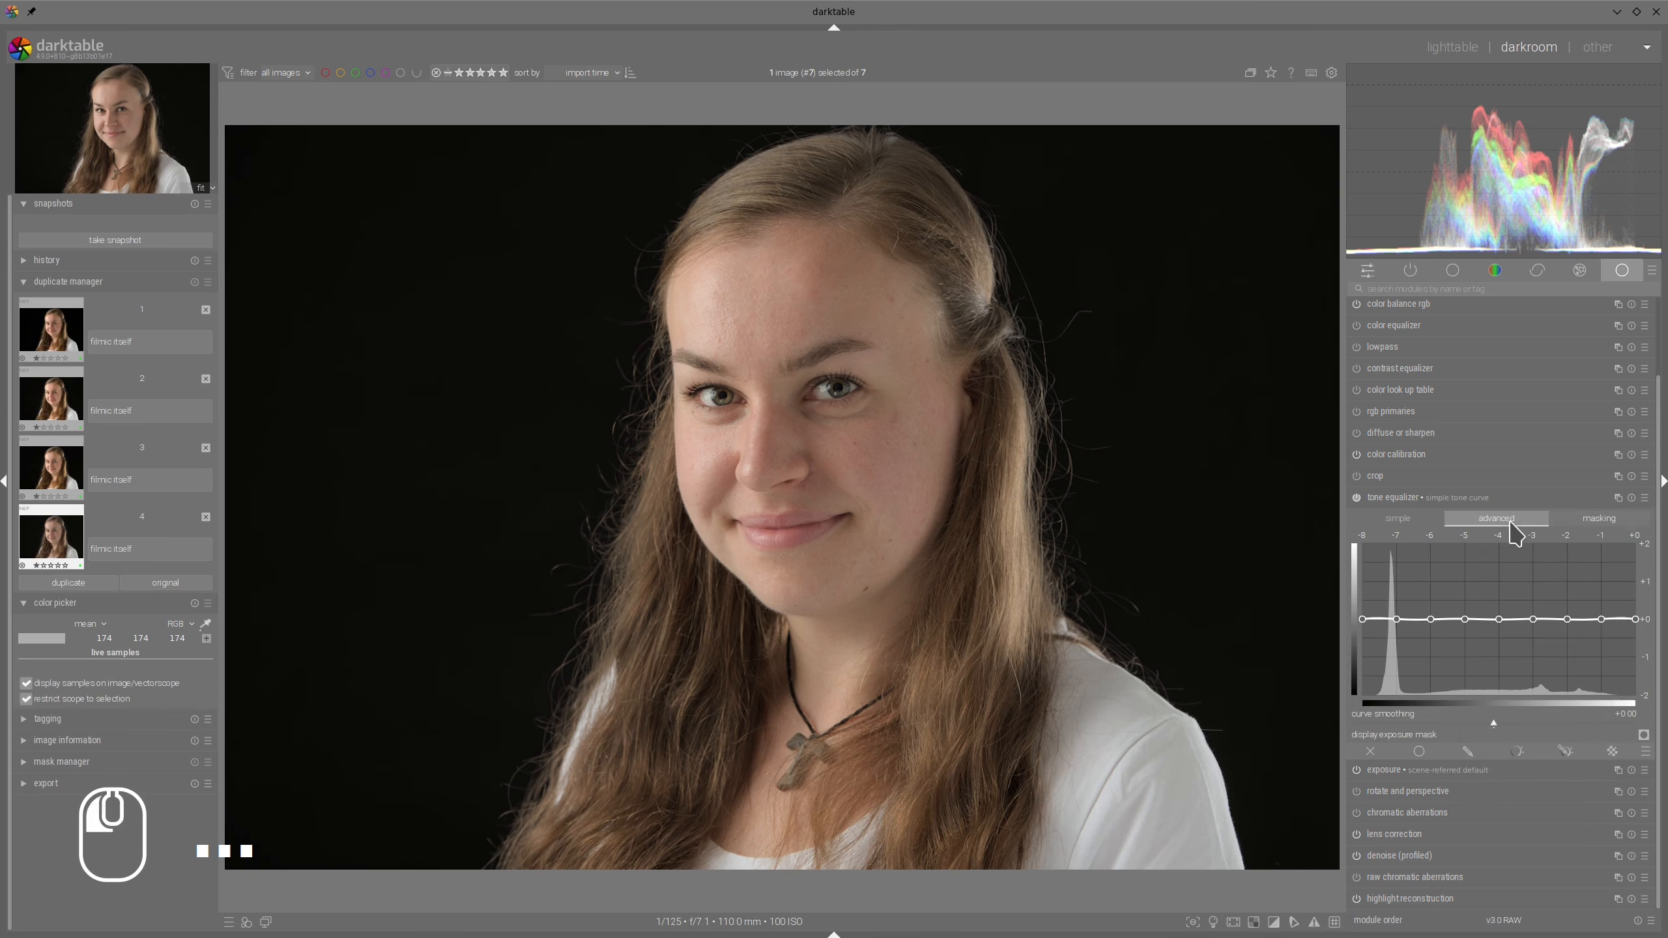
left_click(1609, 519)
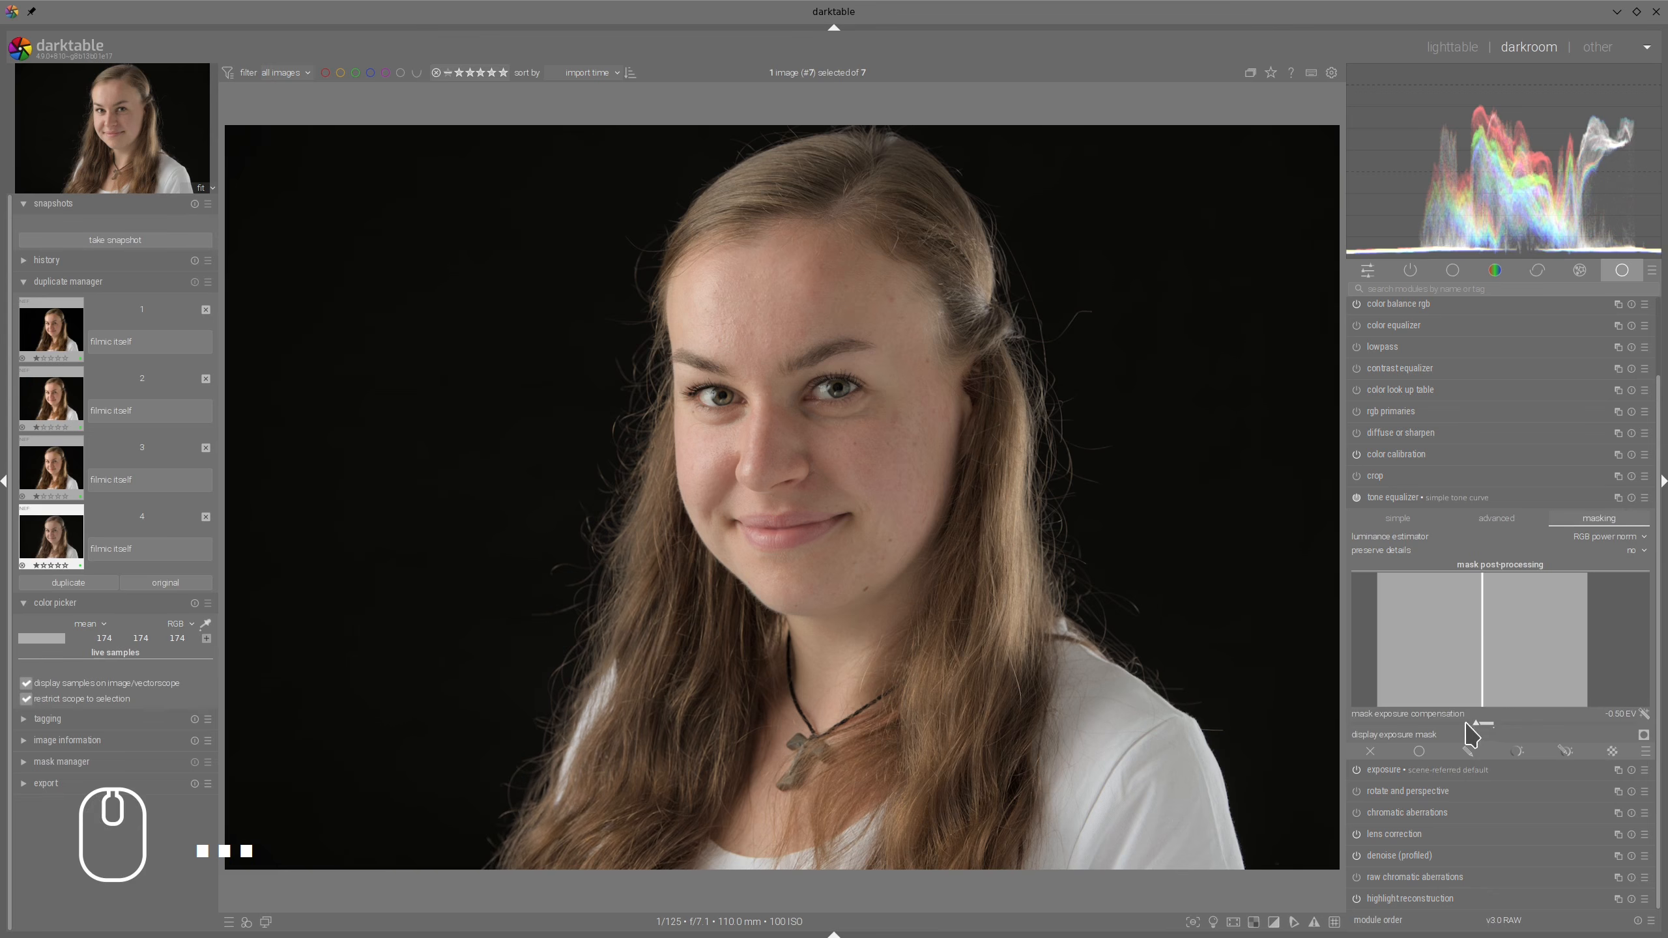
left_click(1647, 714)
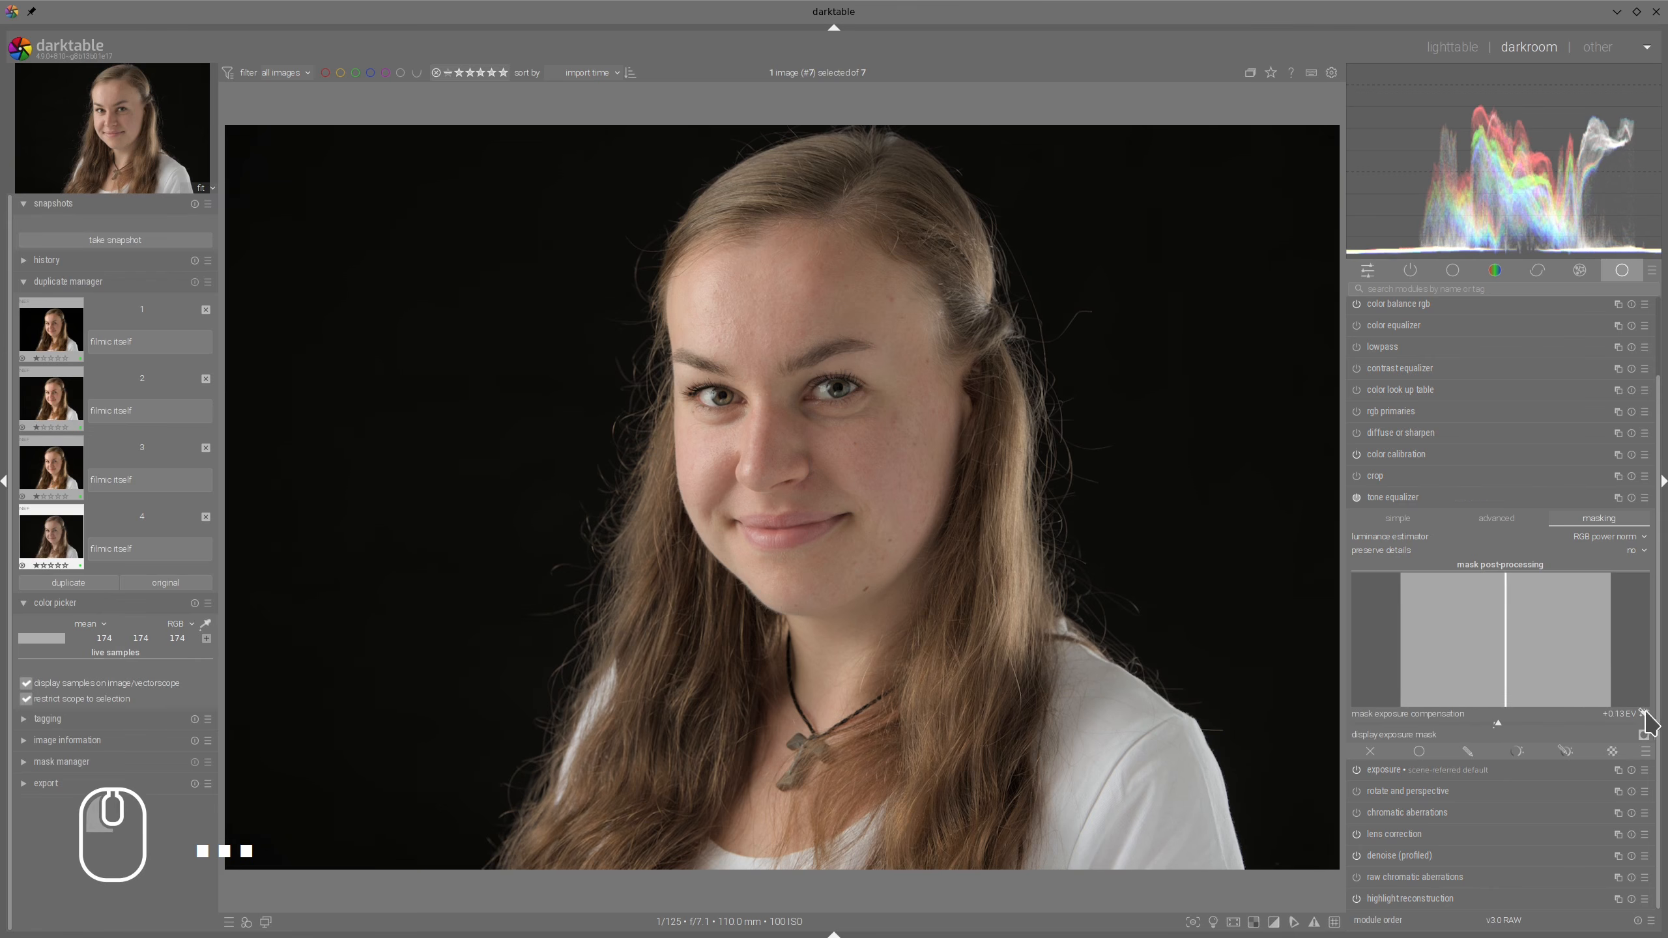
Set the tone equalizer's curve smoothing to +0.30 and brighten the highlight tones sampled on the forehead
left_click(1499, 520)
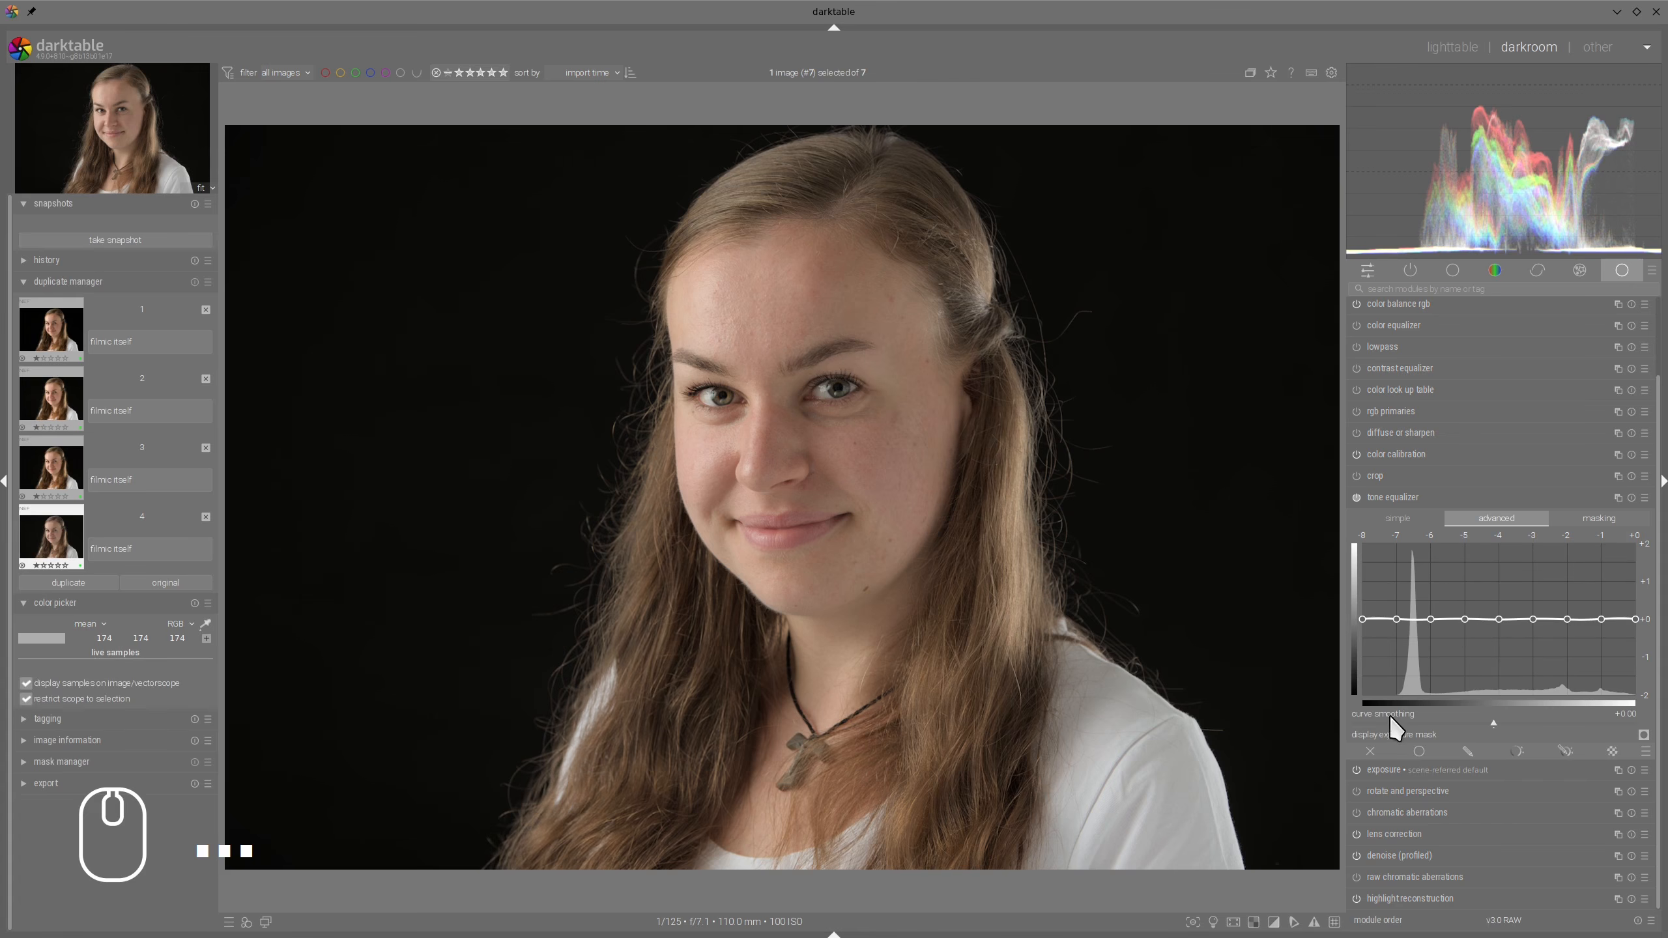
left_click_drag(1492, 725, 1537, 723)
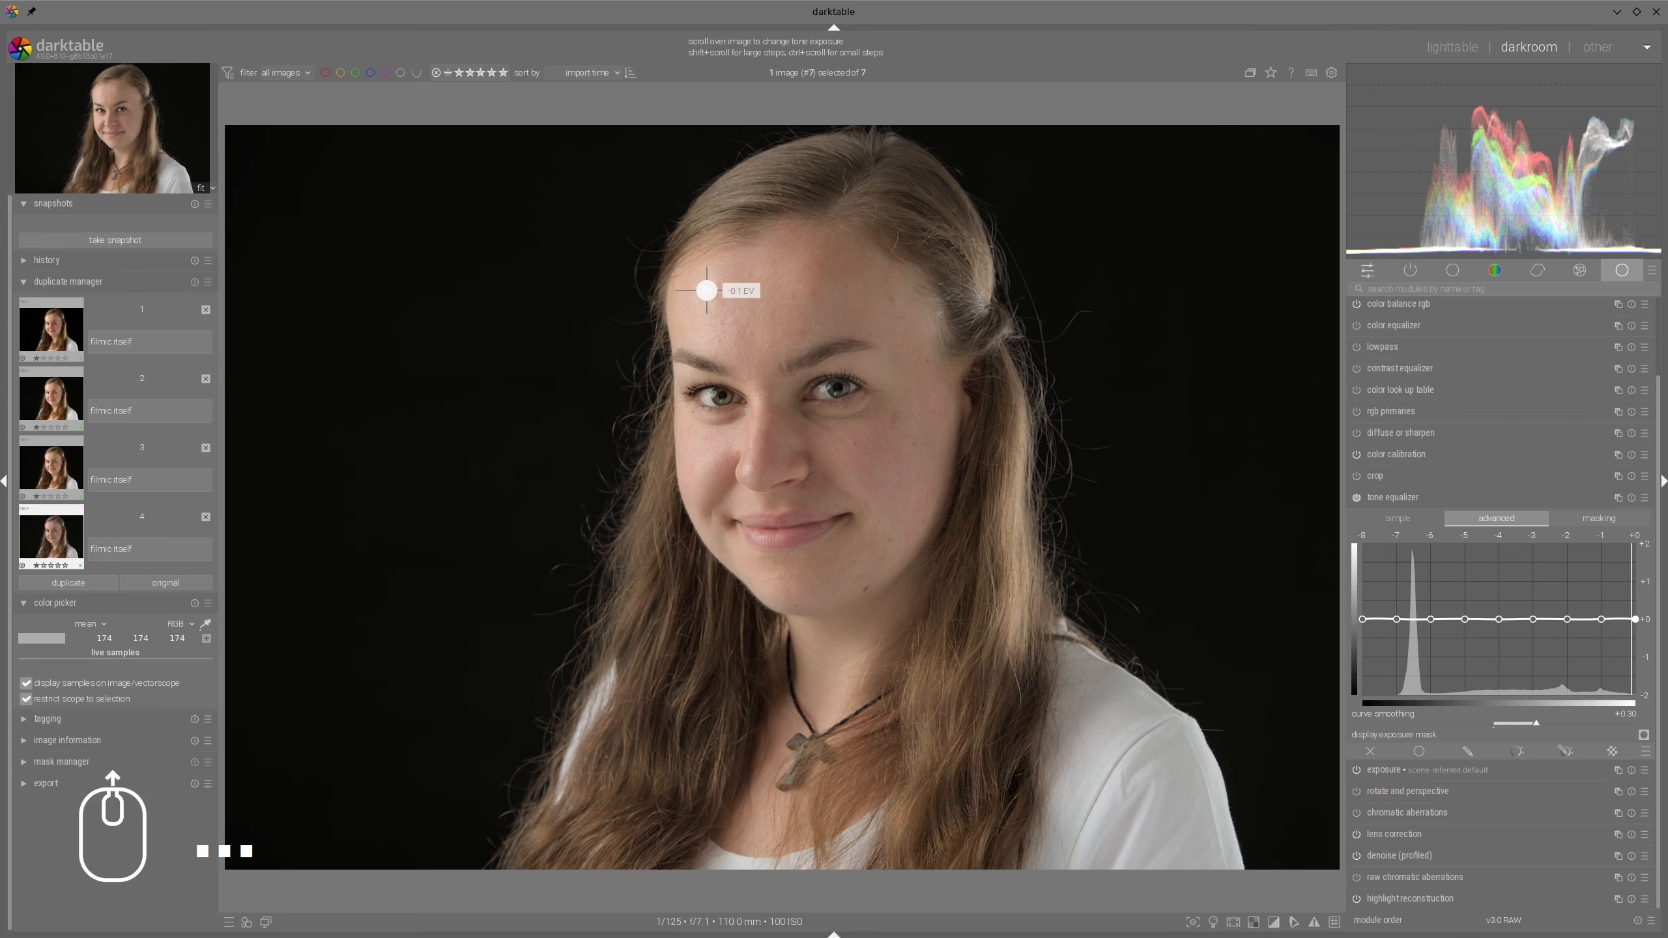
scroll(706, 291, "up", 3)
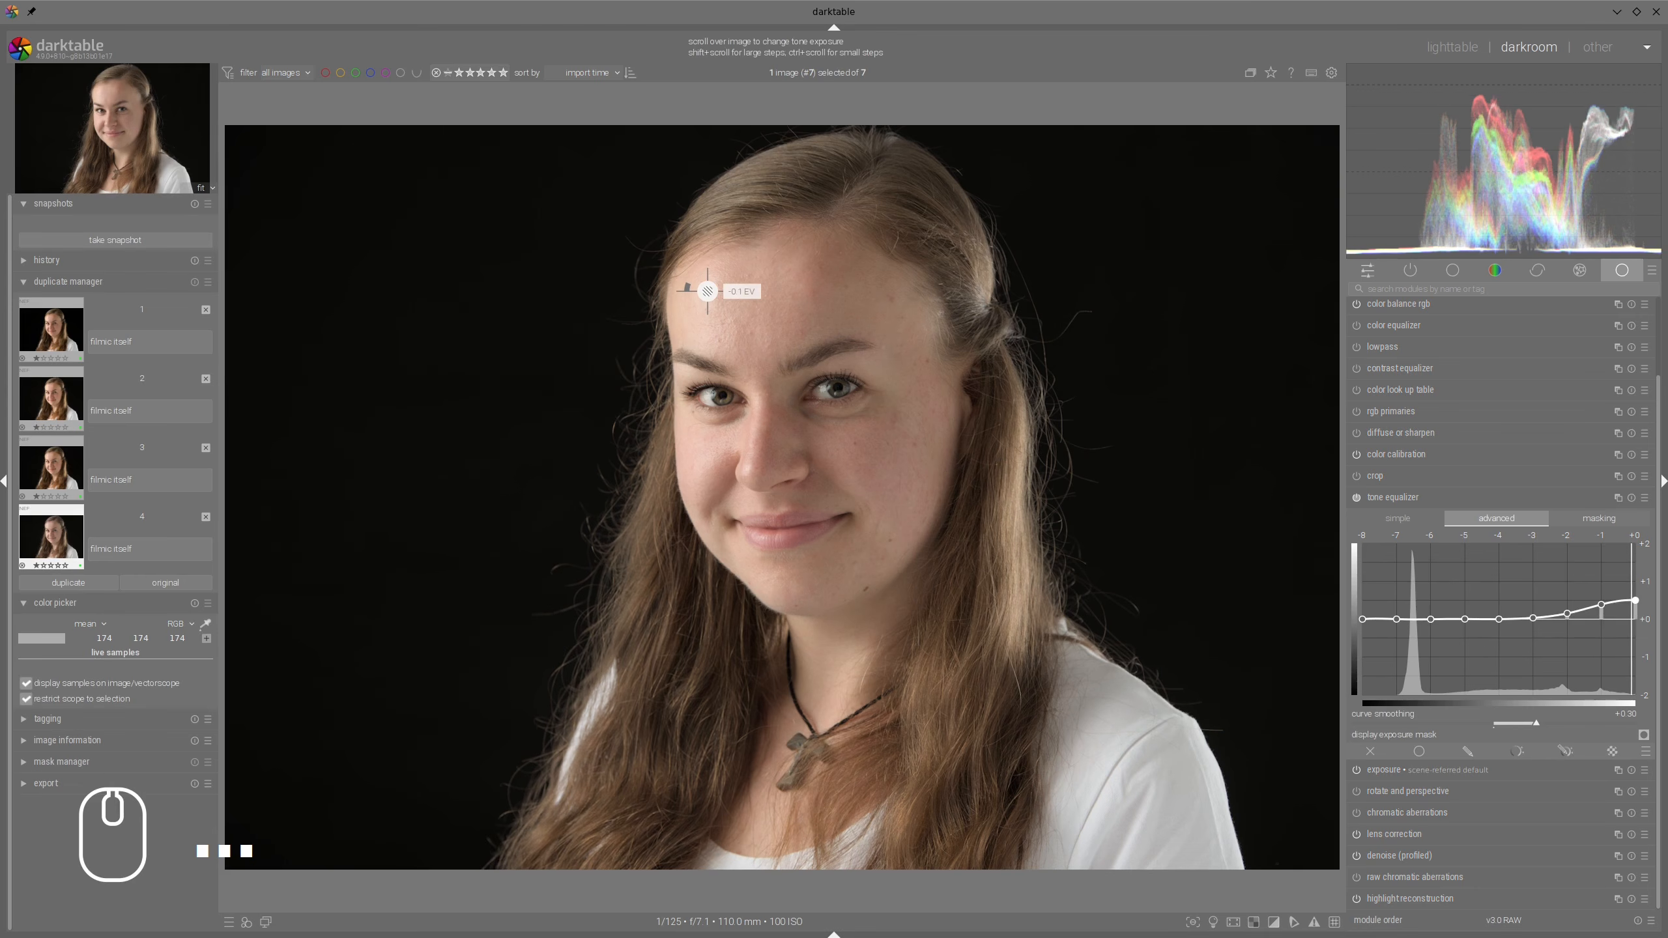
scroll(710, 299, "up", 2)
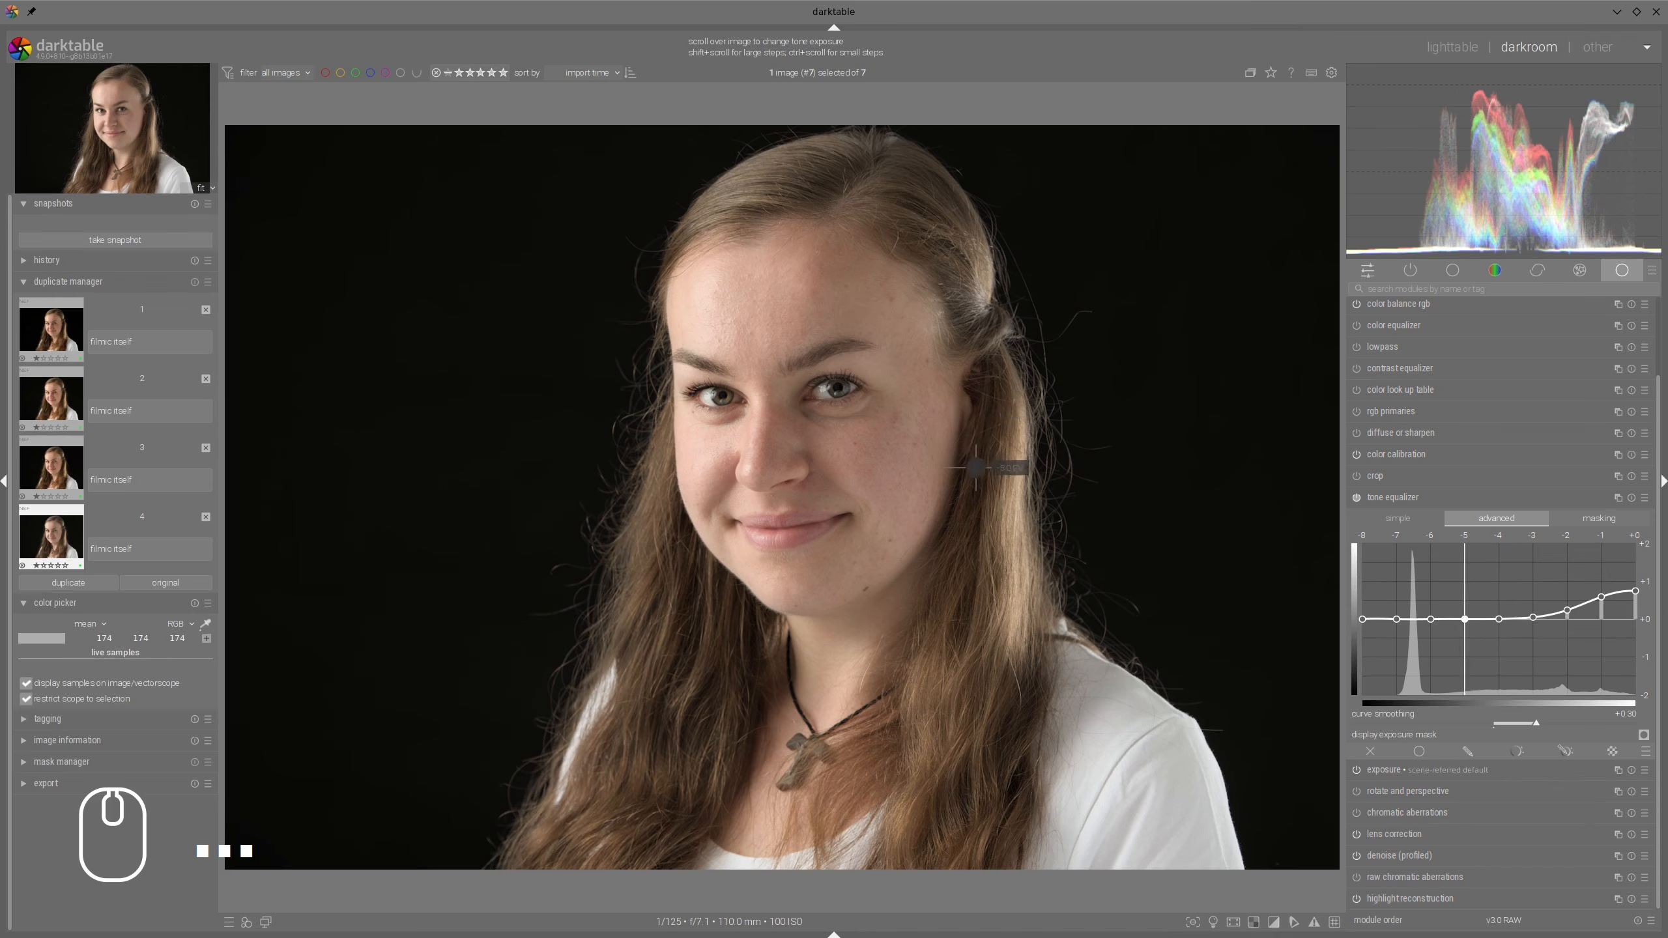
Darken the shadow tones sampled on the hair beside the face, and fine-tune the tone equalizer curve around -6 EV and -2 EV
scroll(976, 468, "down", 3)
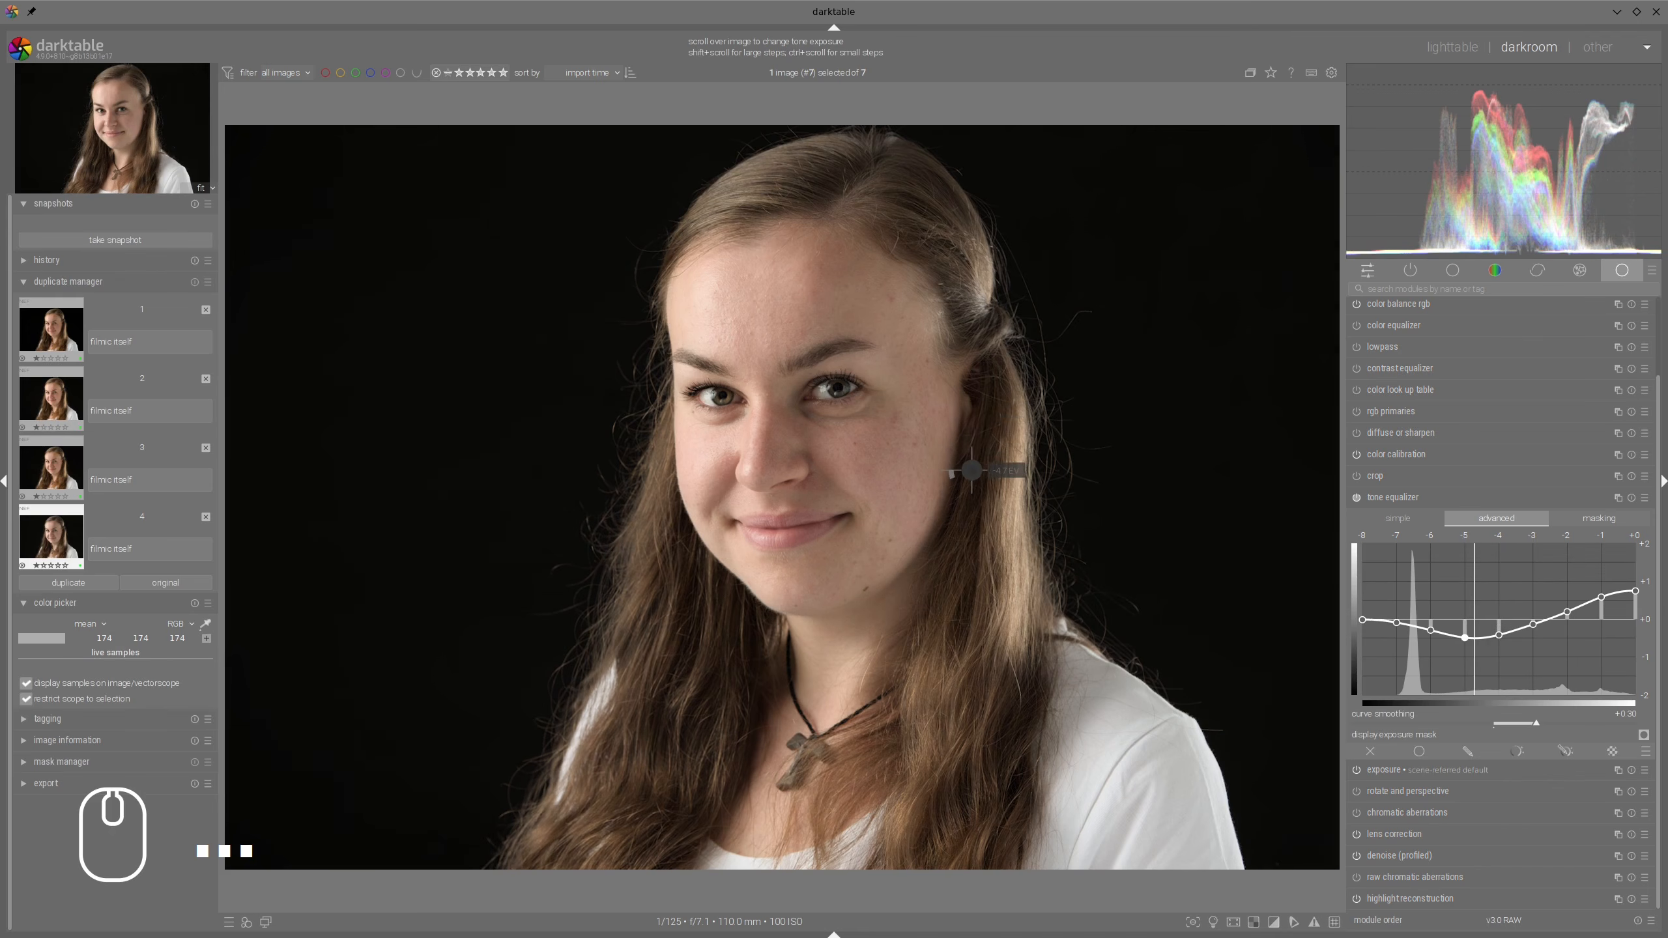
scroll(849, 400, "up", 2)
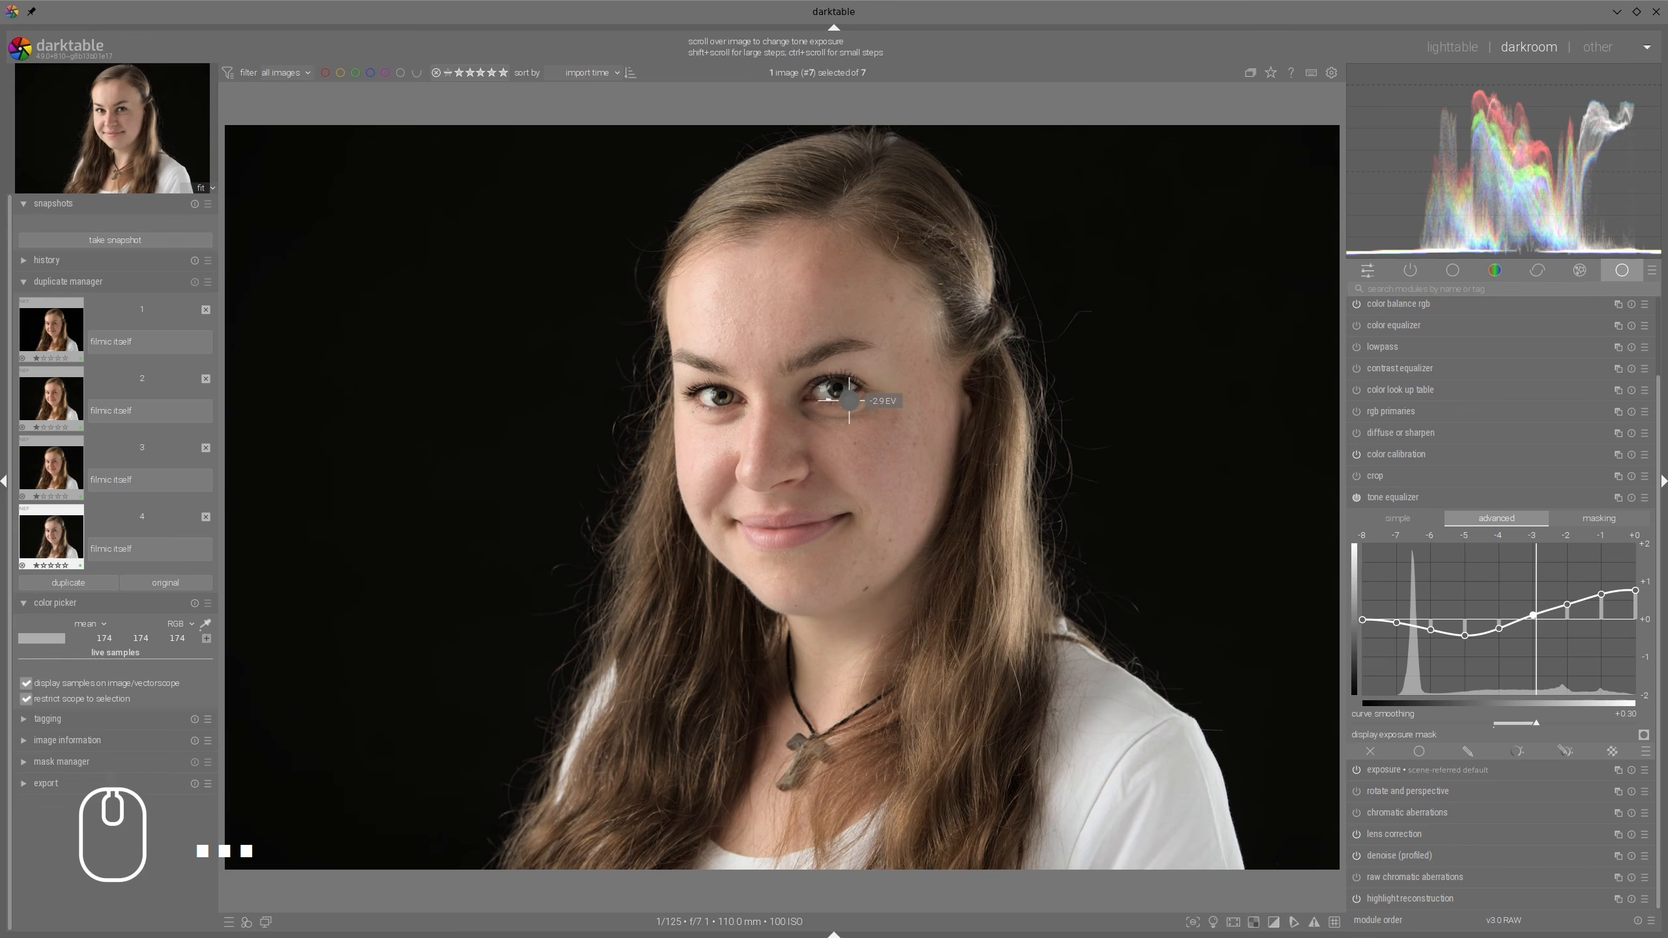
left_click_drag(1441, 634, 1432, 640)
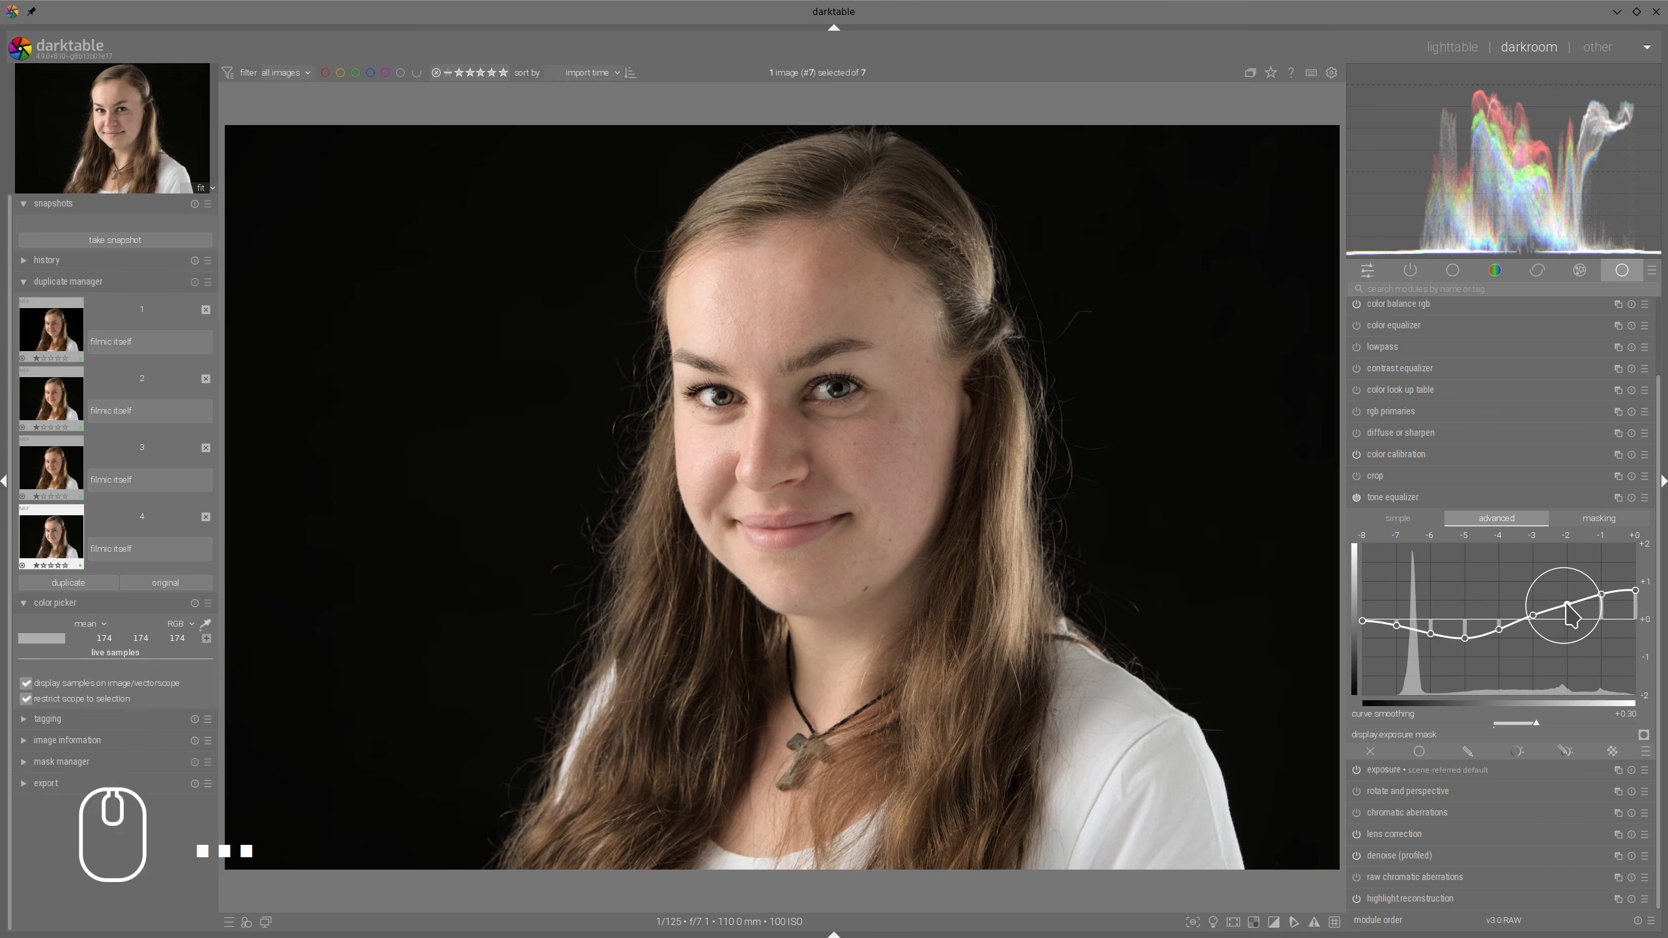
left_click_drag(1566, 604, 1568, 608)
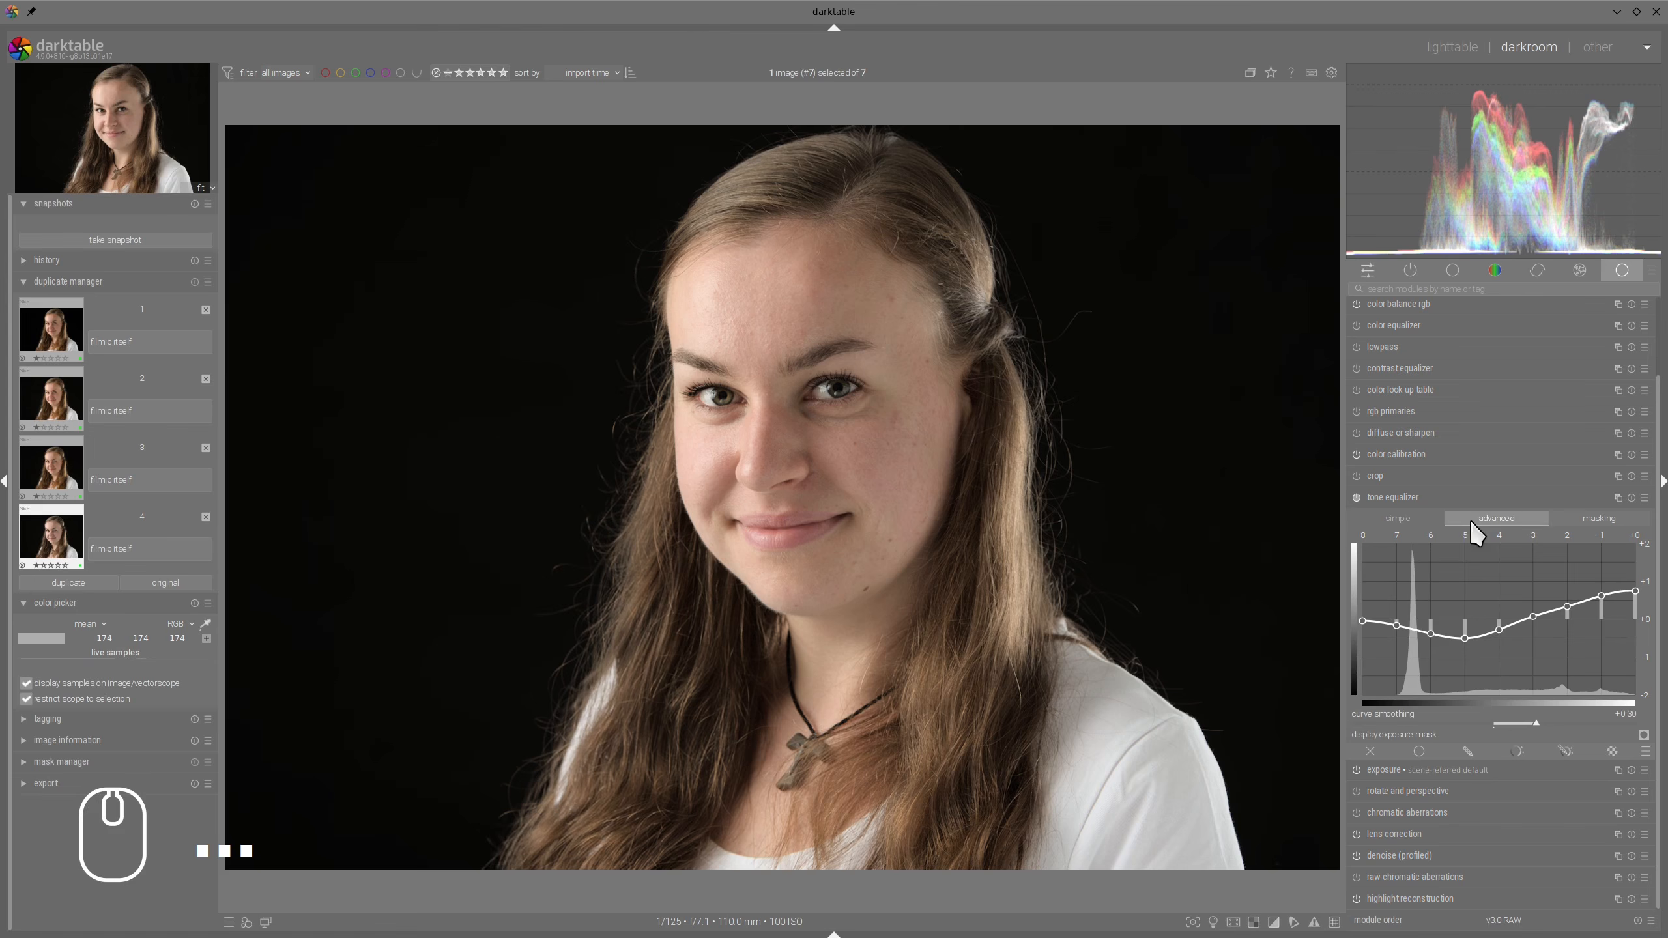
left_click(1429, 500)
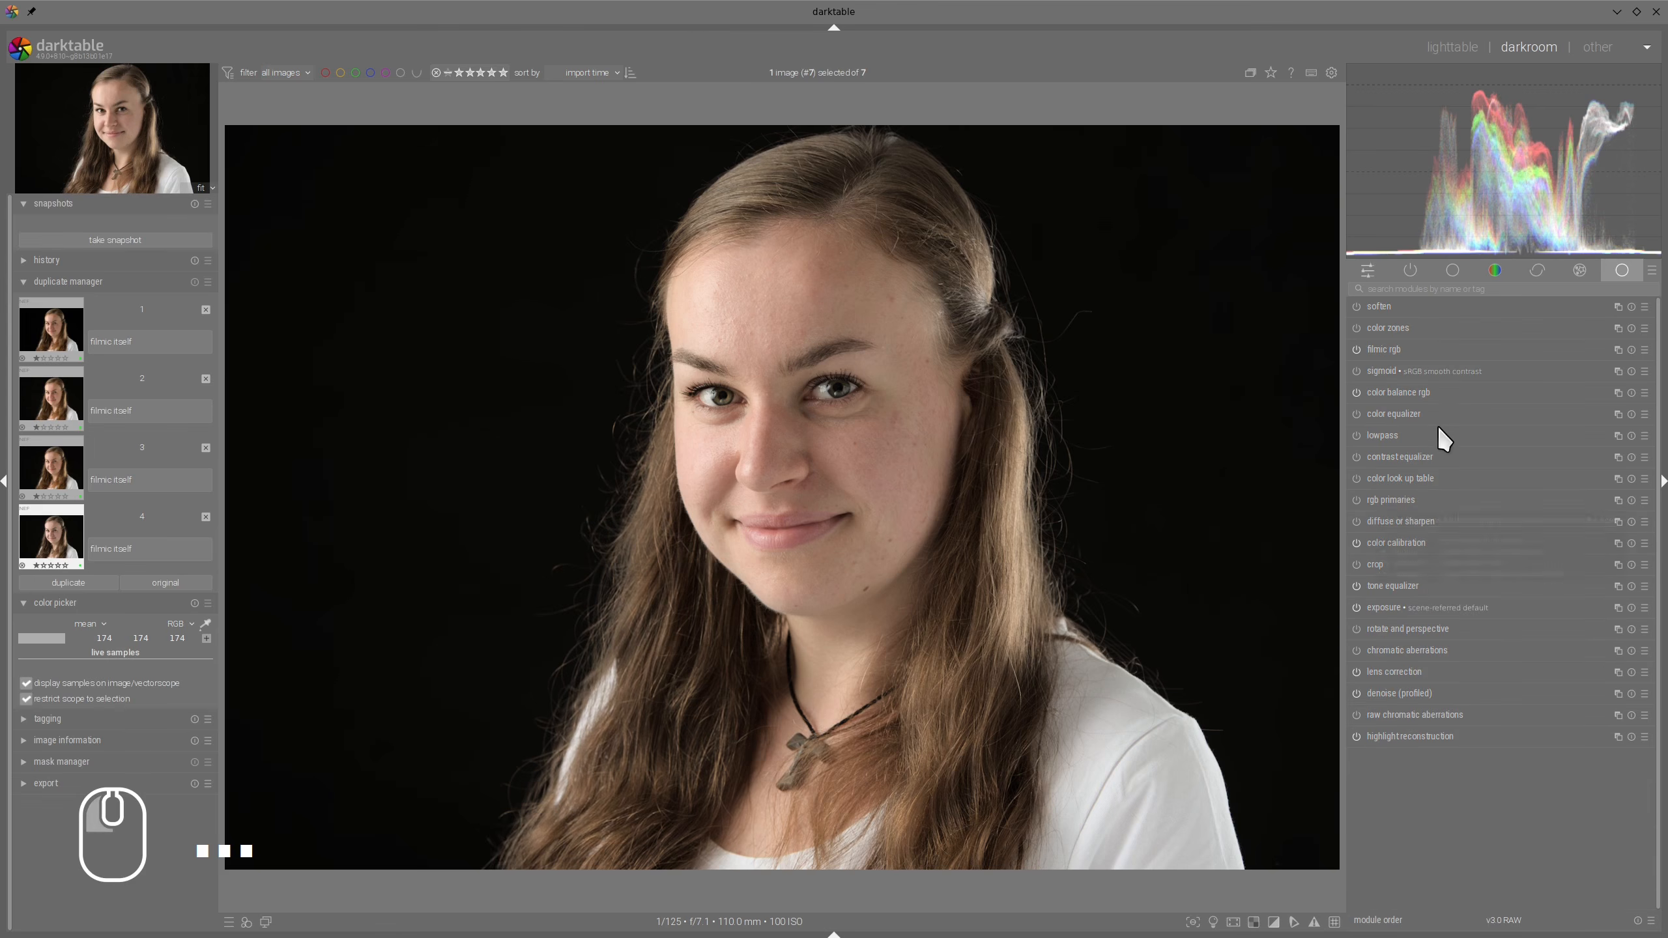
In color balance rgb, set perceptual saturation to +38.67% for shadows and +24.03% for mid-tones, and raise global vibrance to about +9%
left_click(1390, 392)
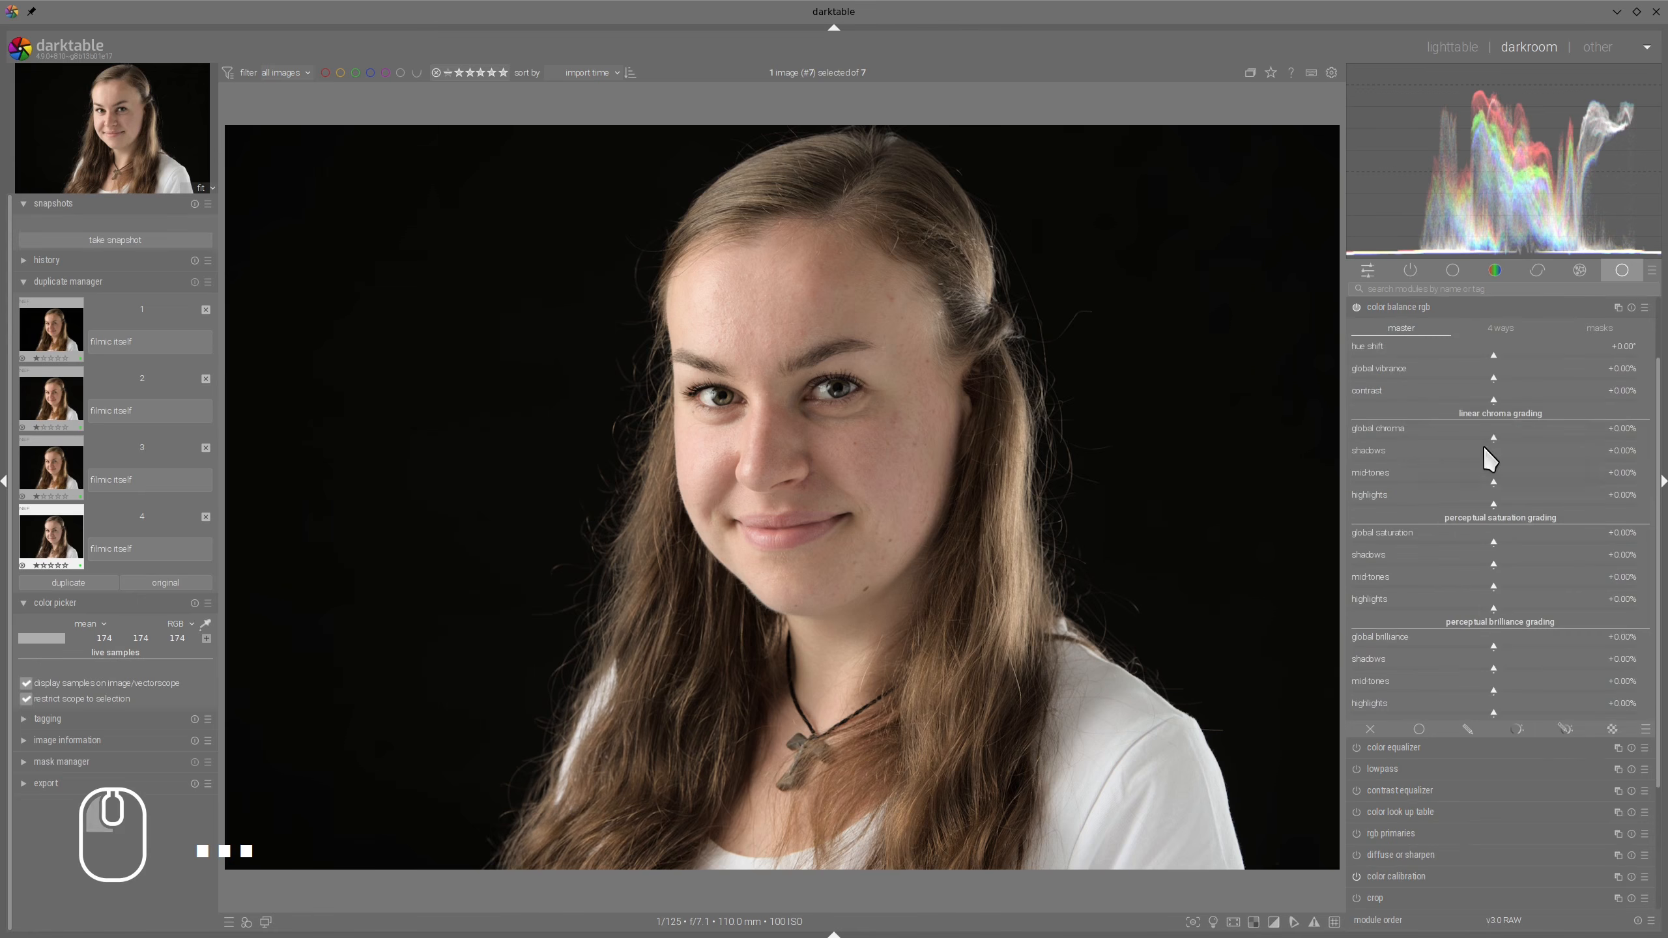
left_click_drag(1538, 558, 1529, 585)
left_click(1522, 376)
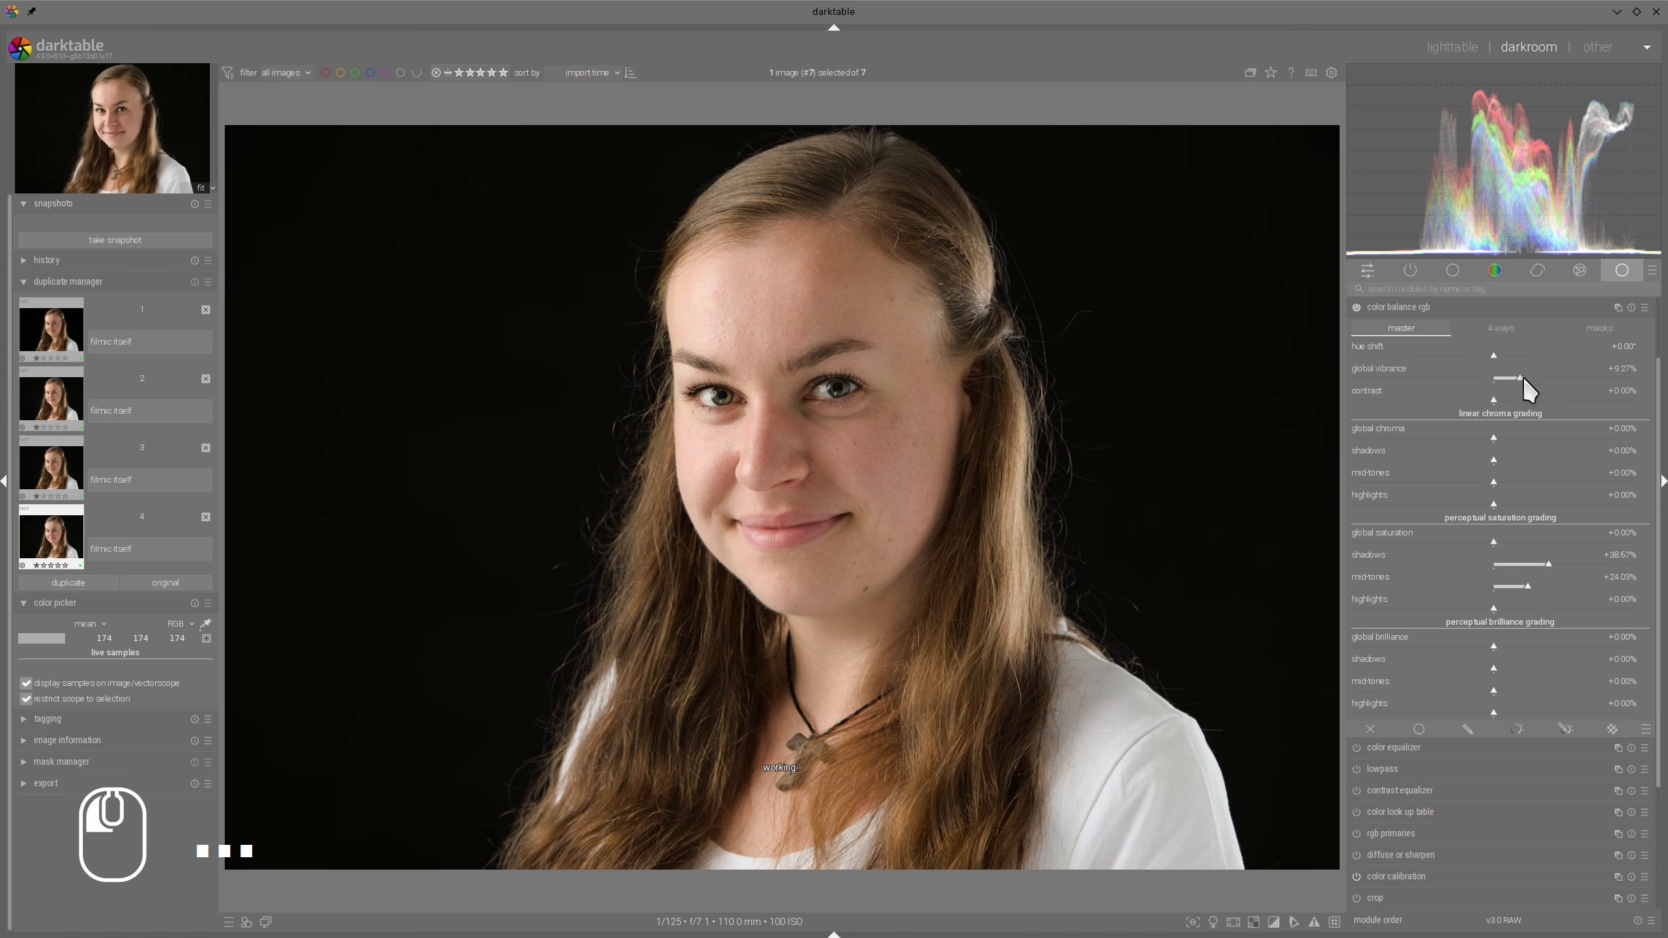
left_click(1396, 308)
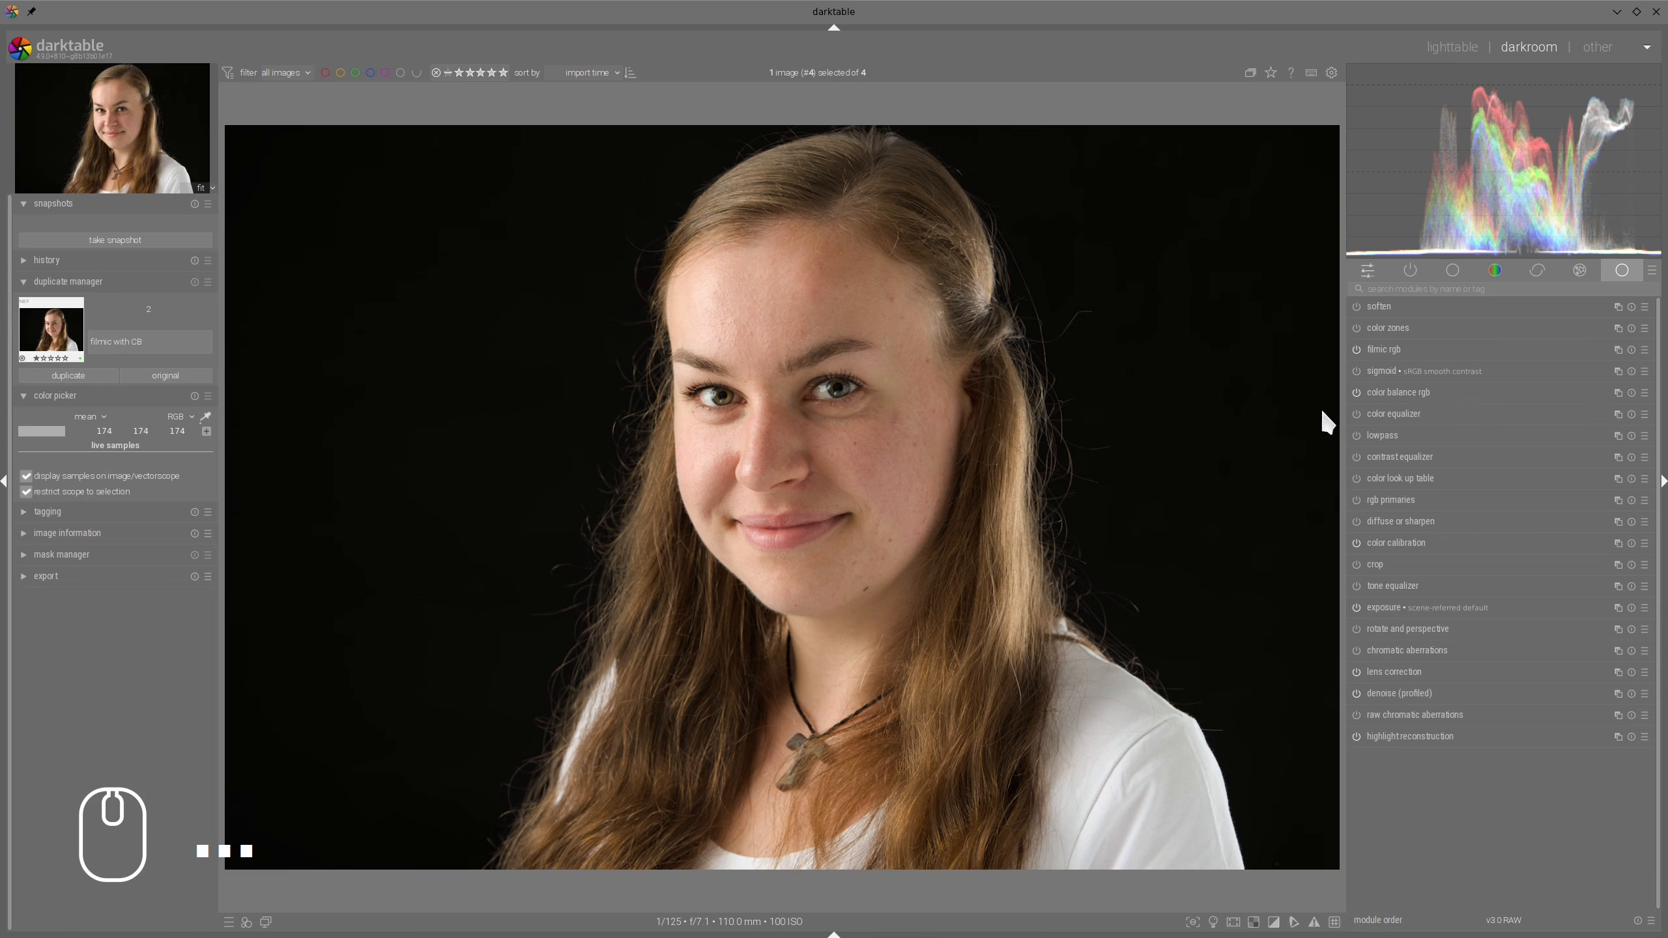
Review the color balance rgb master settings of the version titled filmic with CB
left_click(1399, 393)
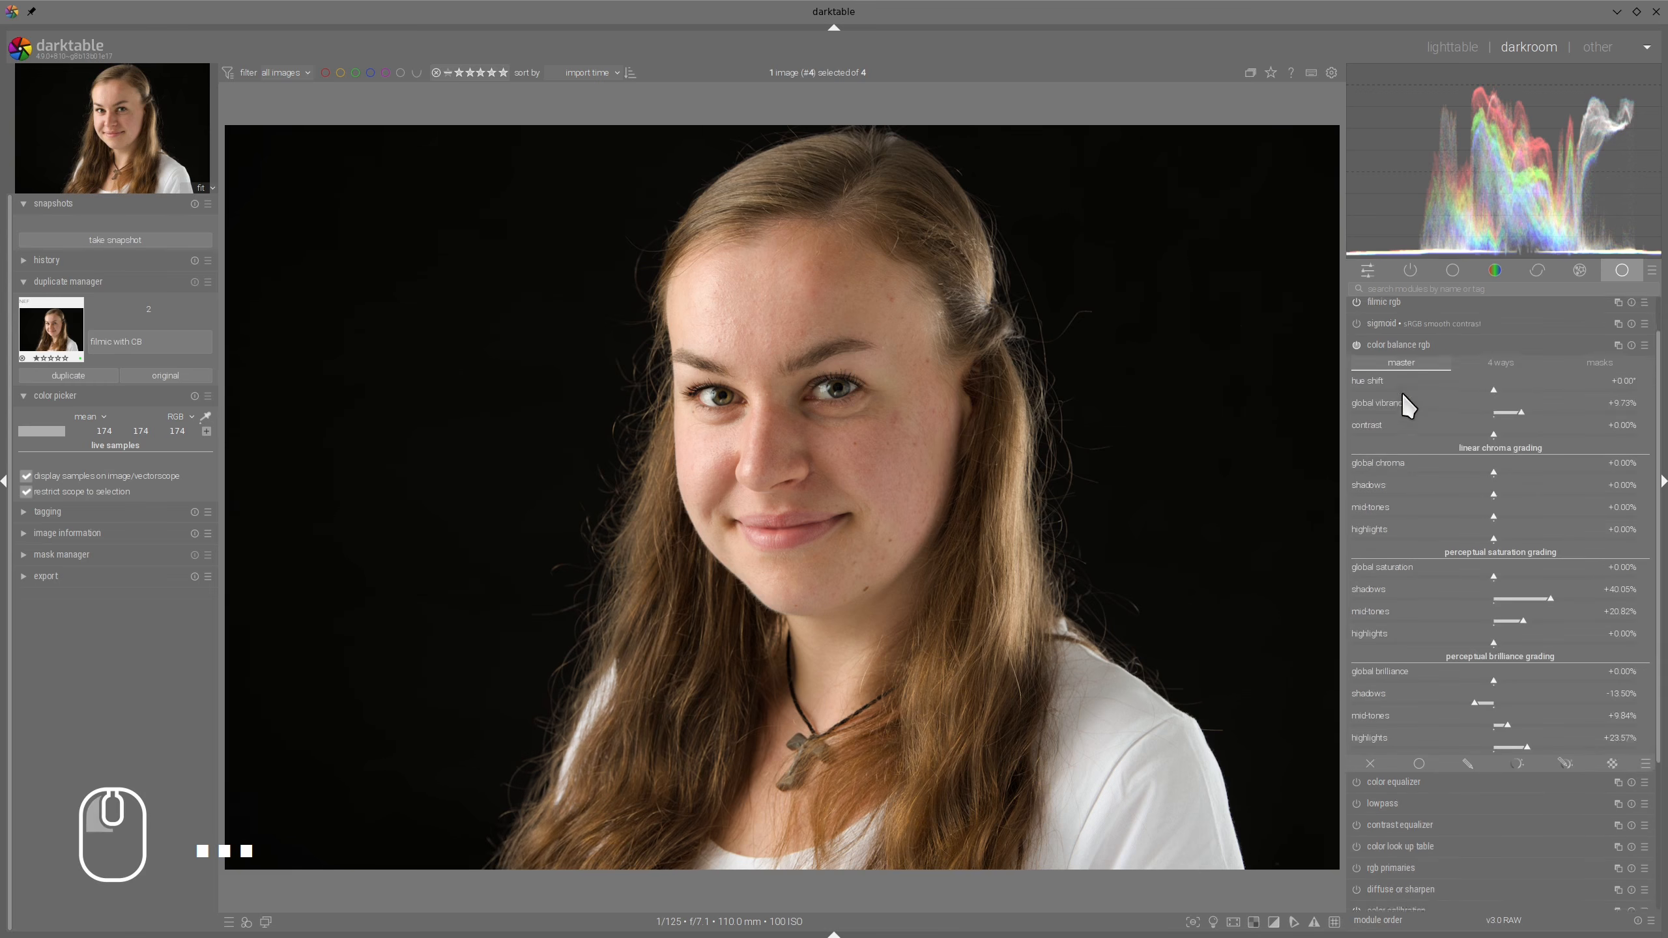
scroll(1402, 390, "down", 1)
left_click(1434, 308)
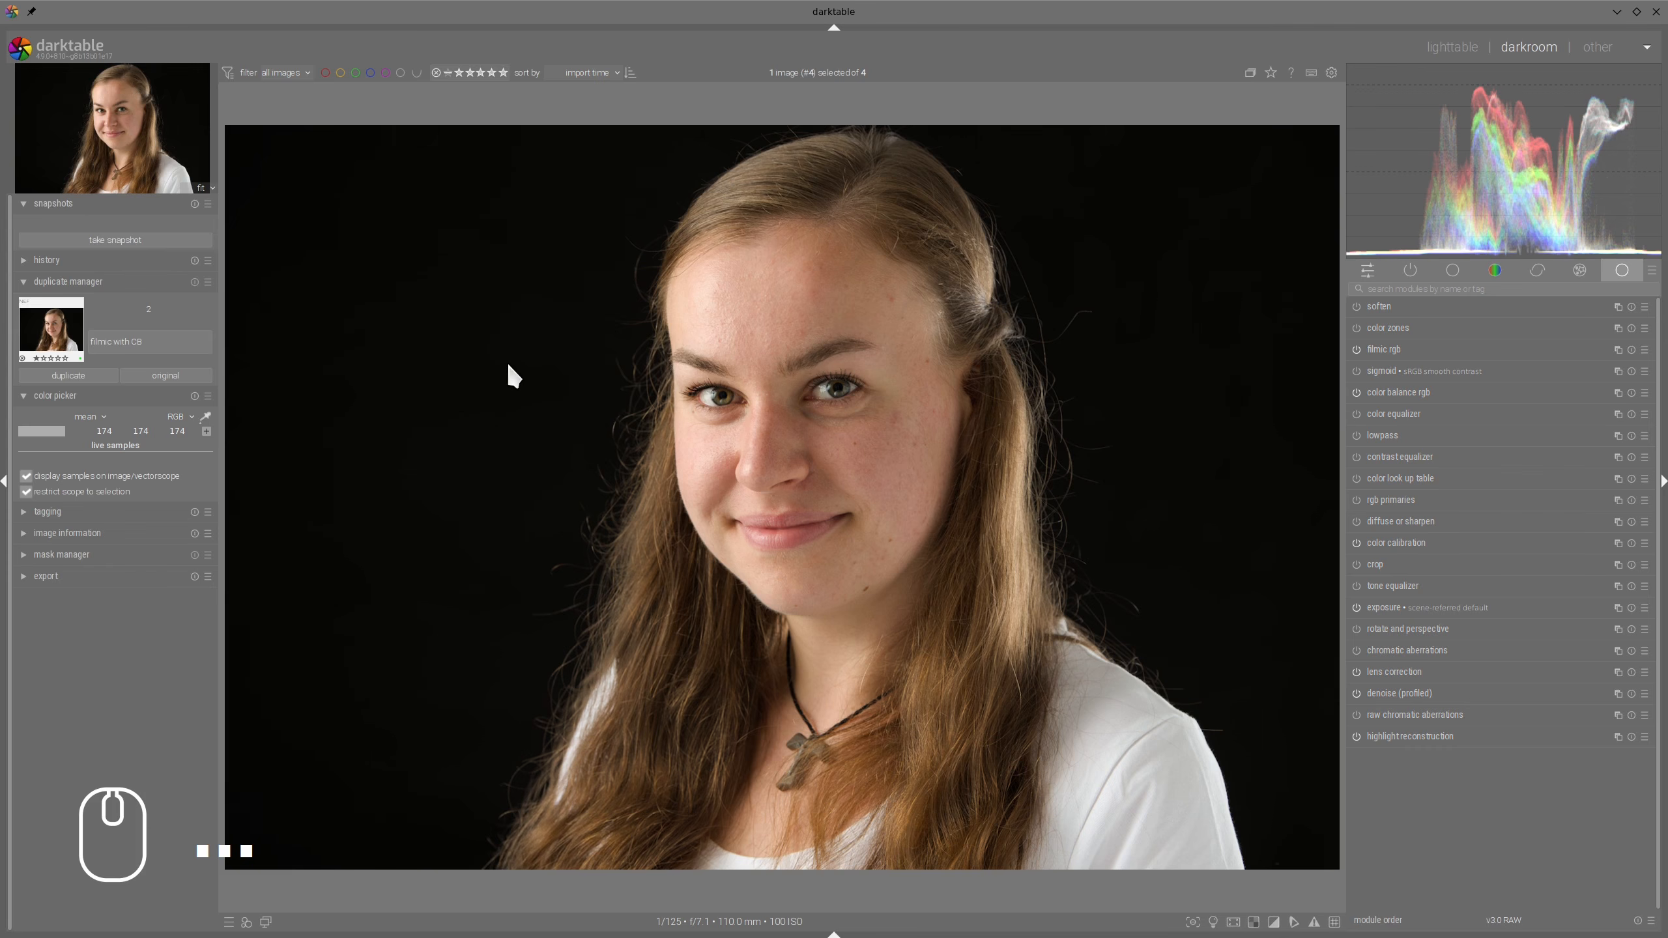
Take a snapshot of the filmic with CB version and reset color balance rgb on a new duplicate of it
left_click(117, 239)
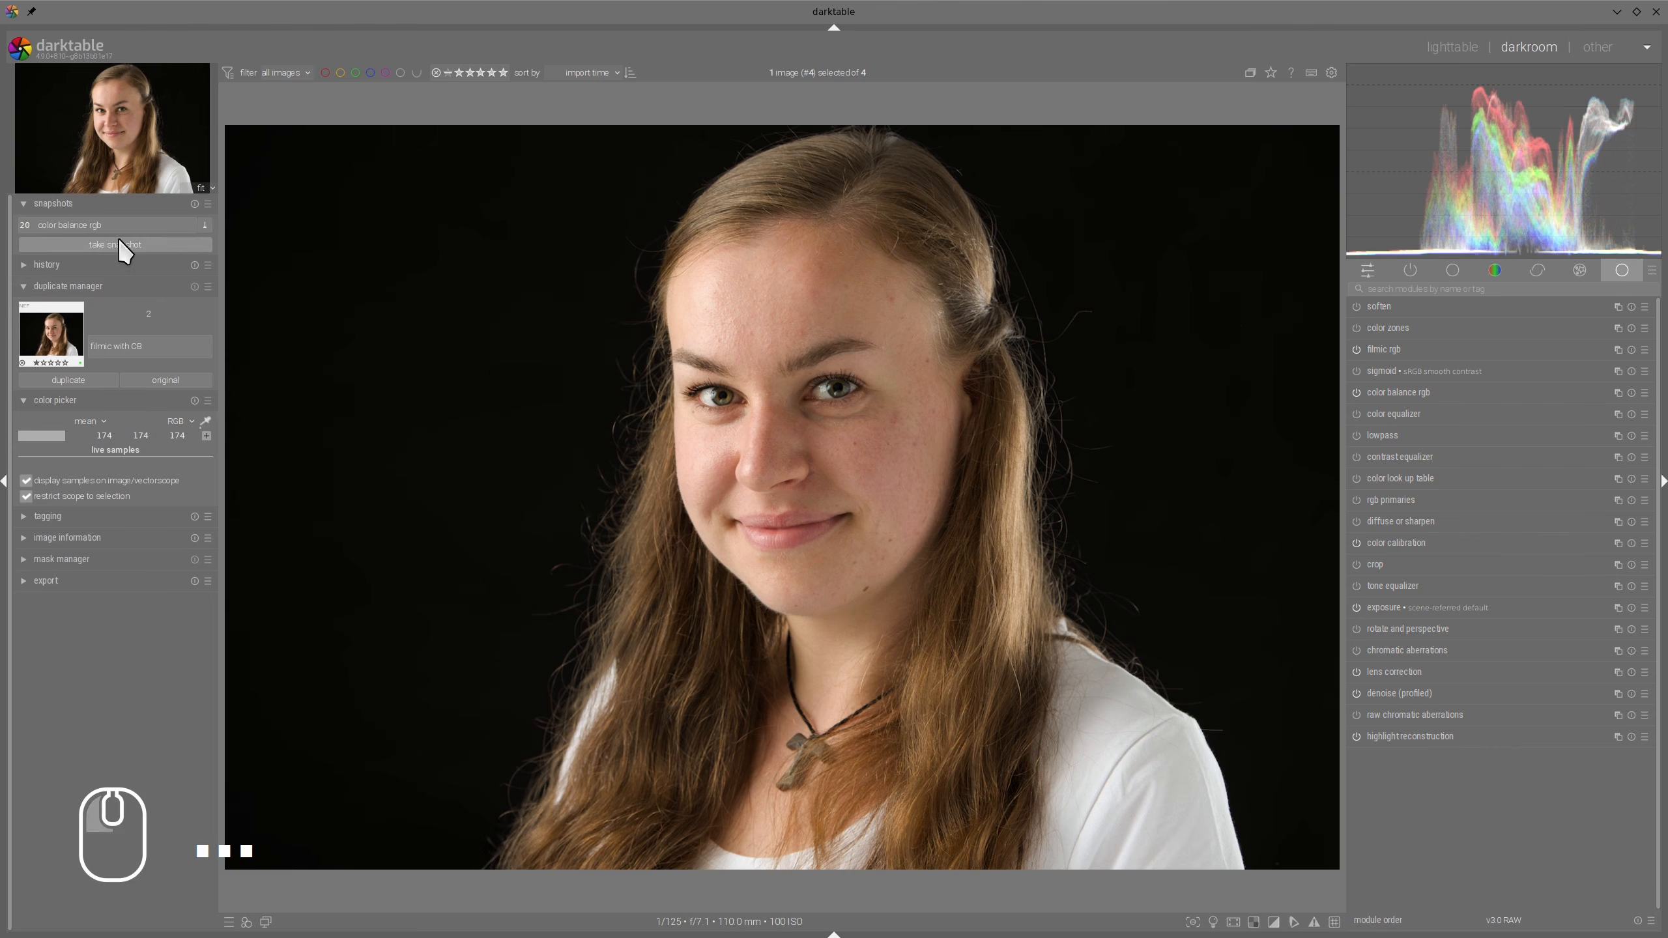
left_click(67, 381)
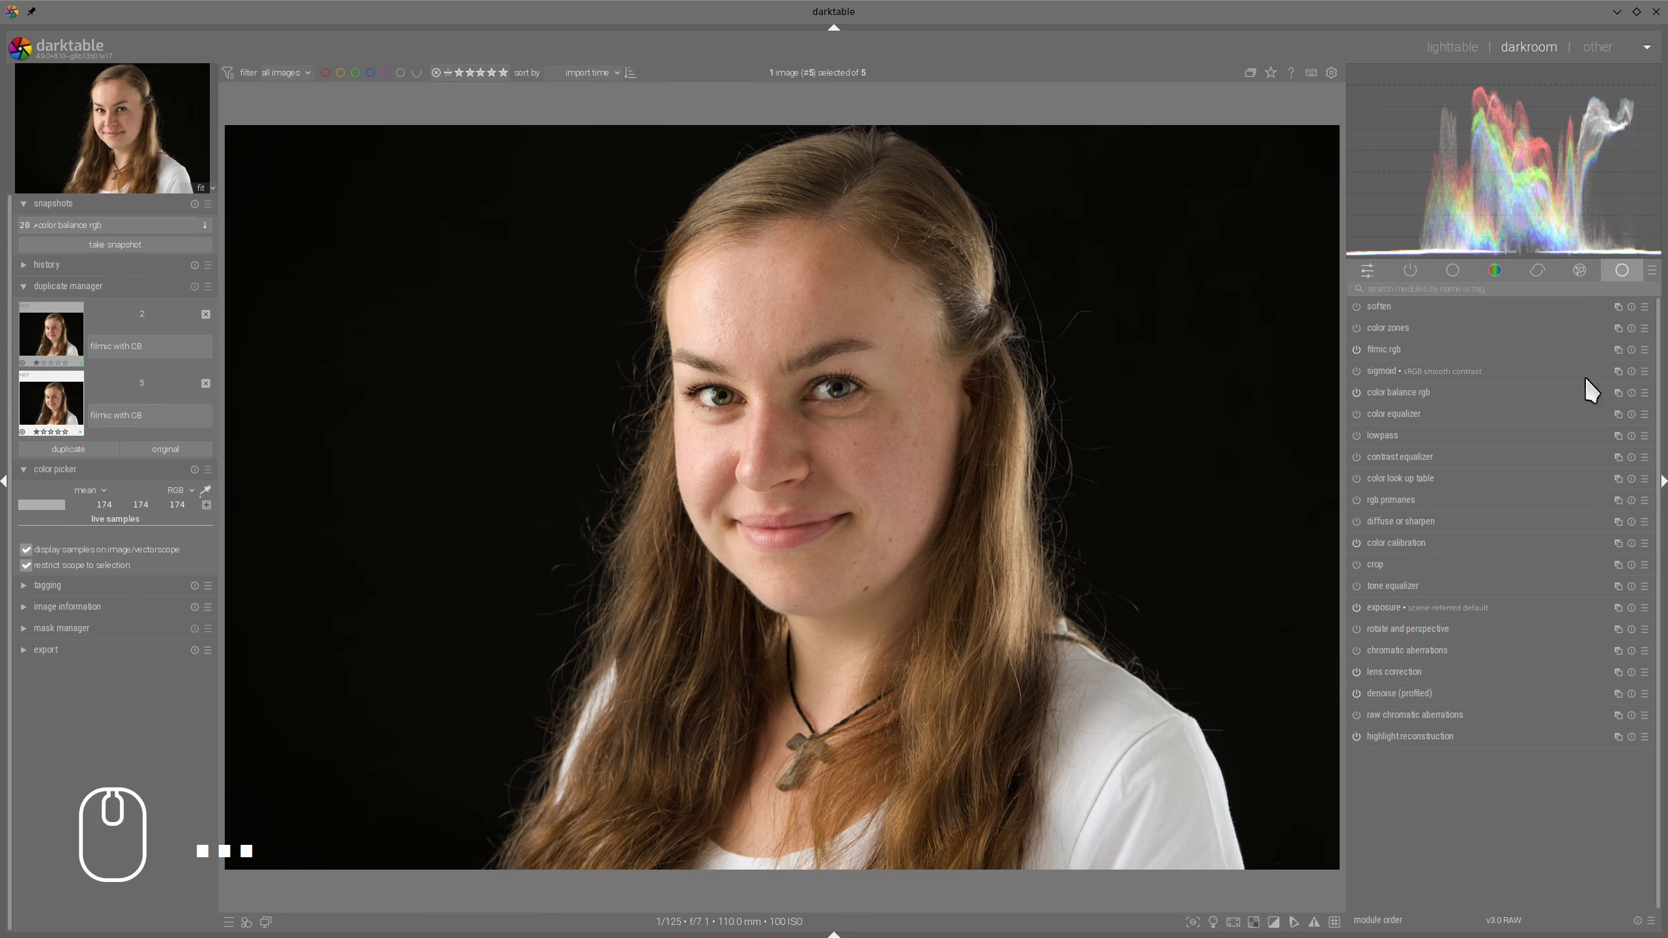
left_click(1631, 393)
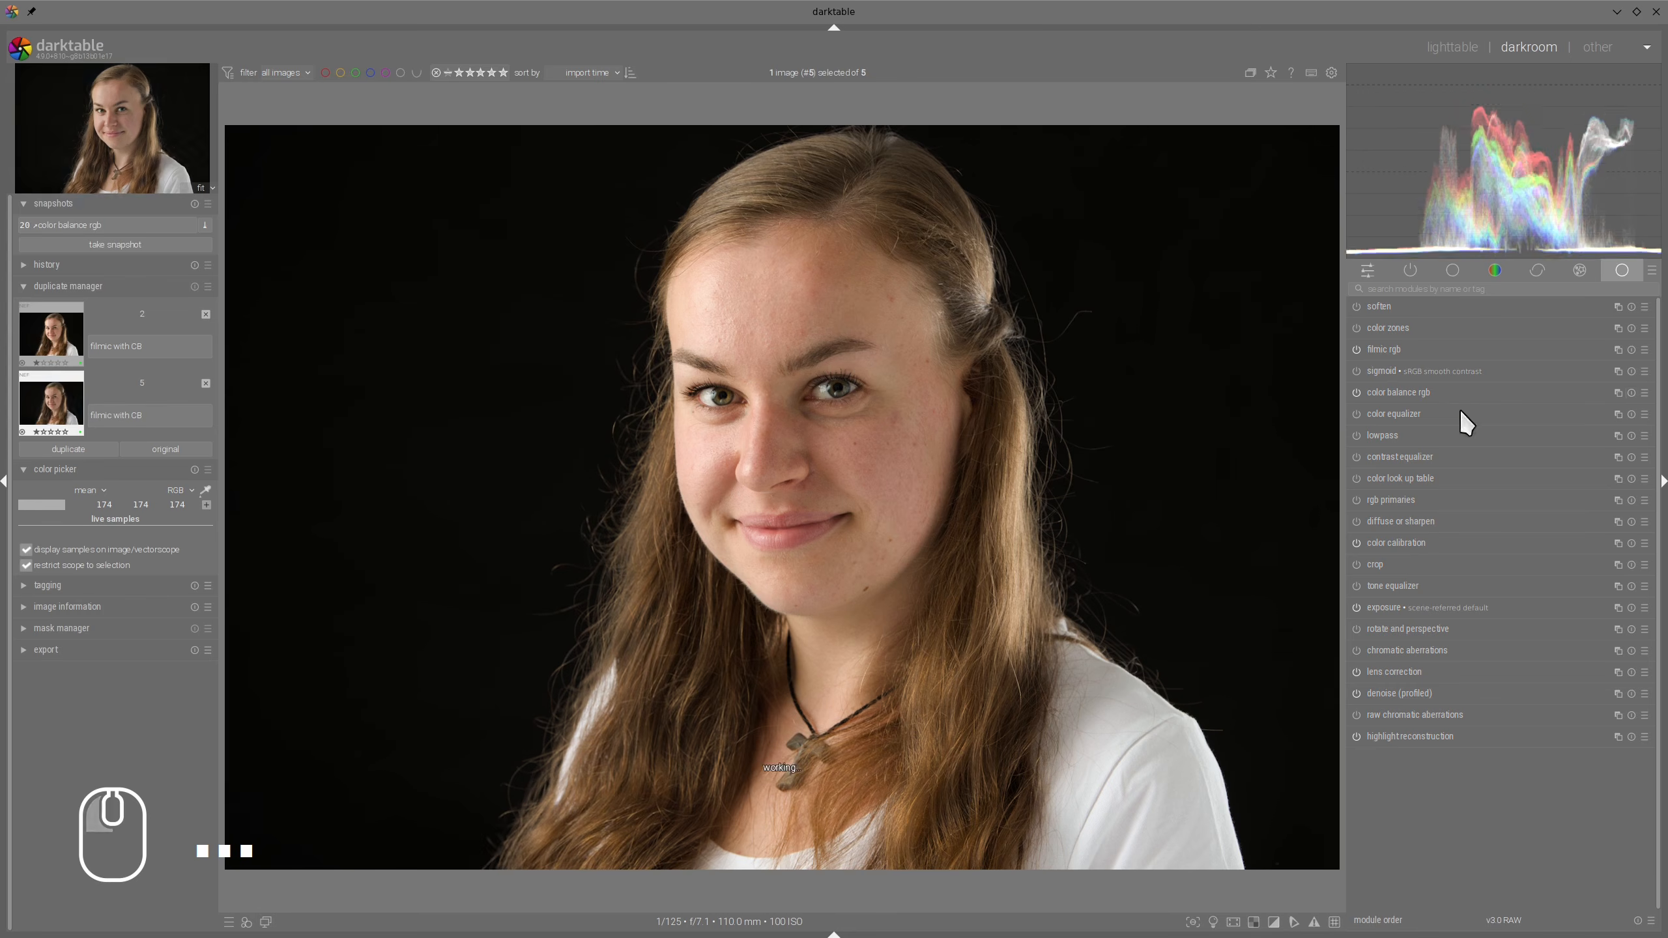
left_click(1386, 390)
left_click(1378, 310)
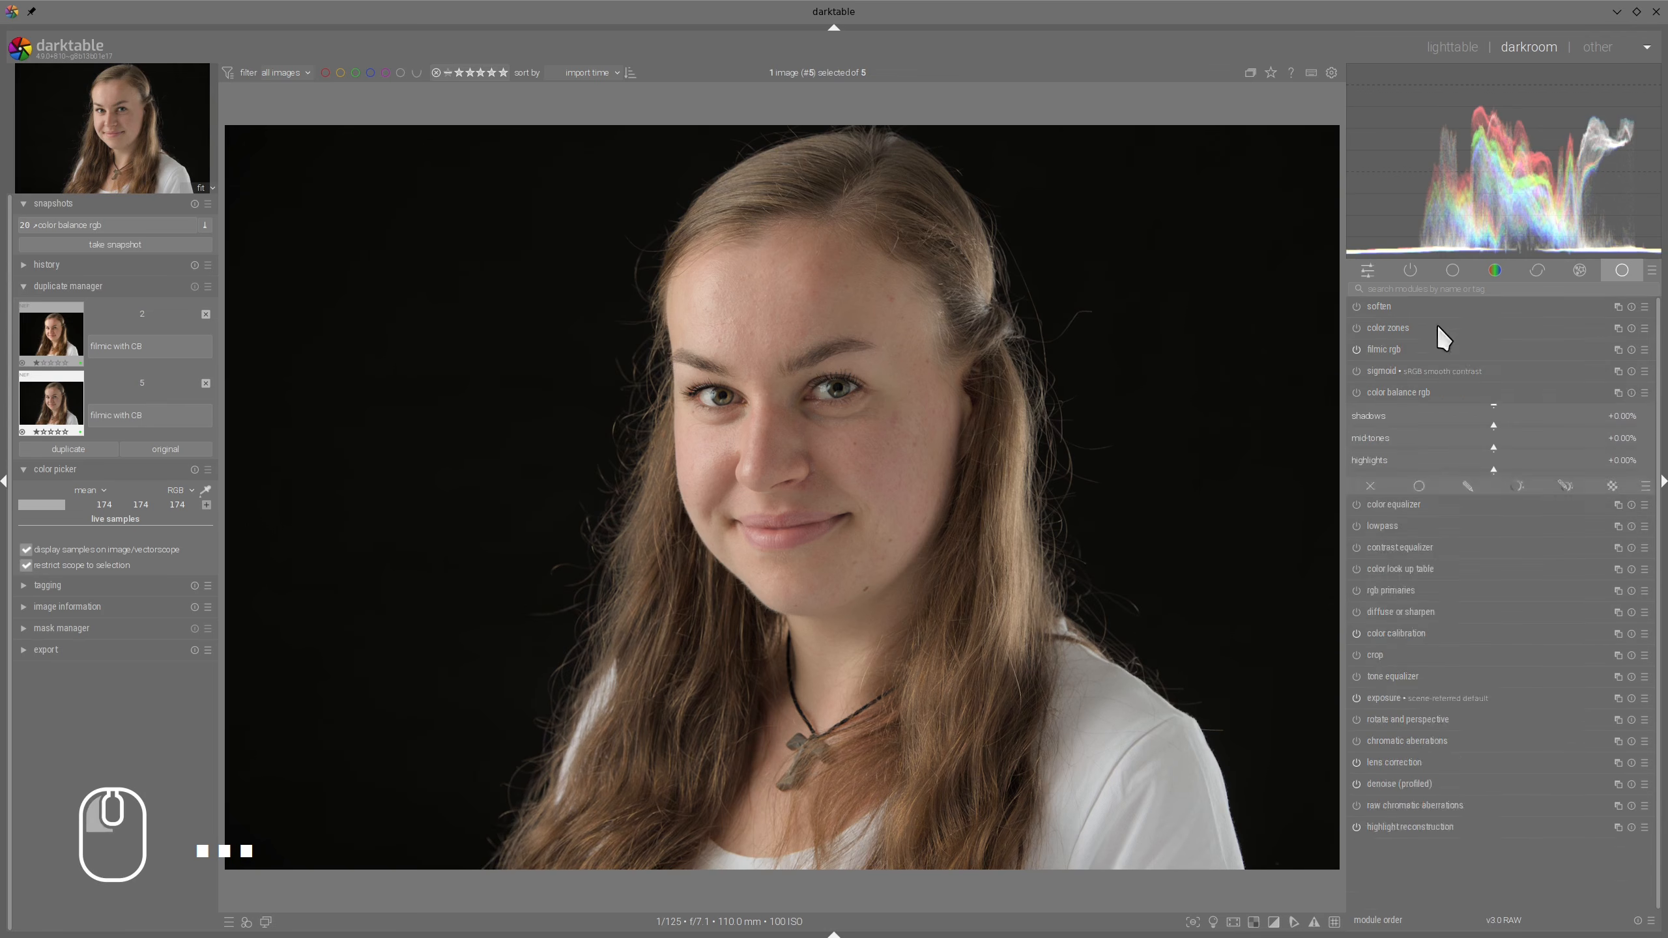
Replace filmic rgb with sigmoid on the duplicate, resetting sigmoid to its default settings
left_click(1356, 348)
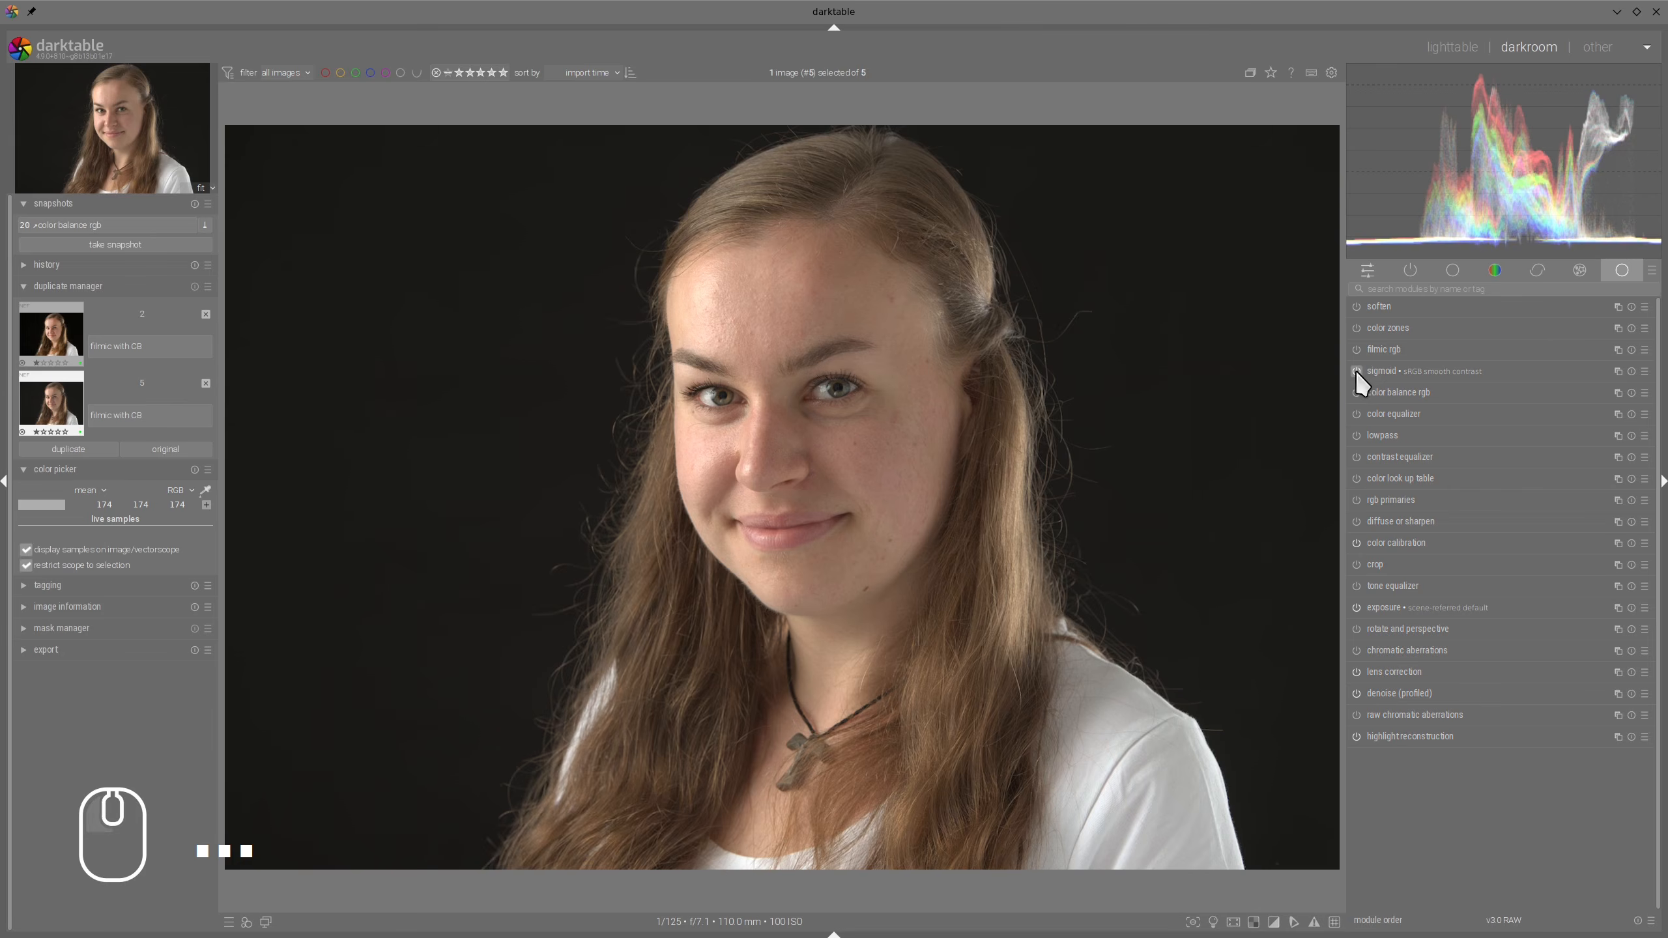
left_click(1355, 371)
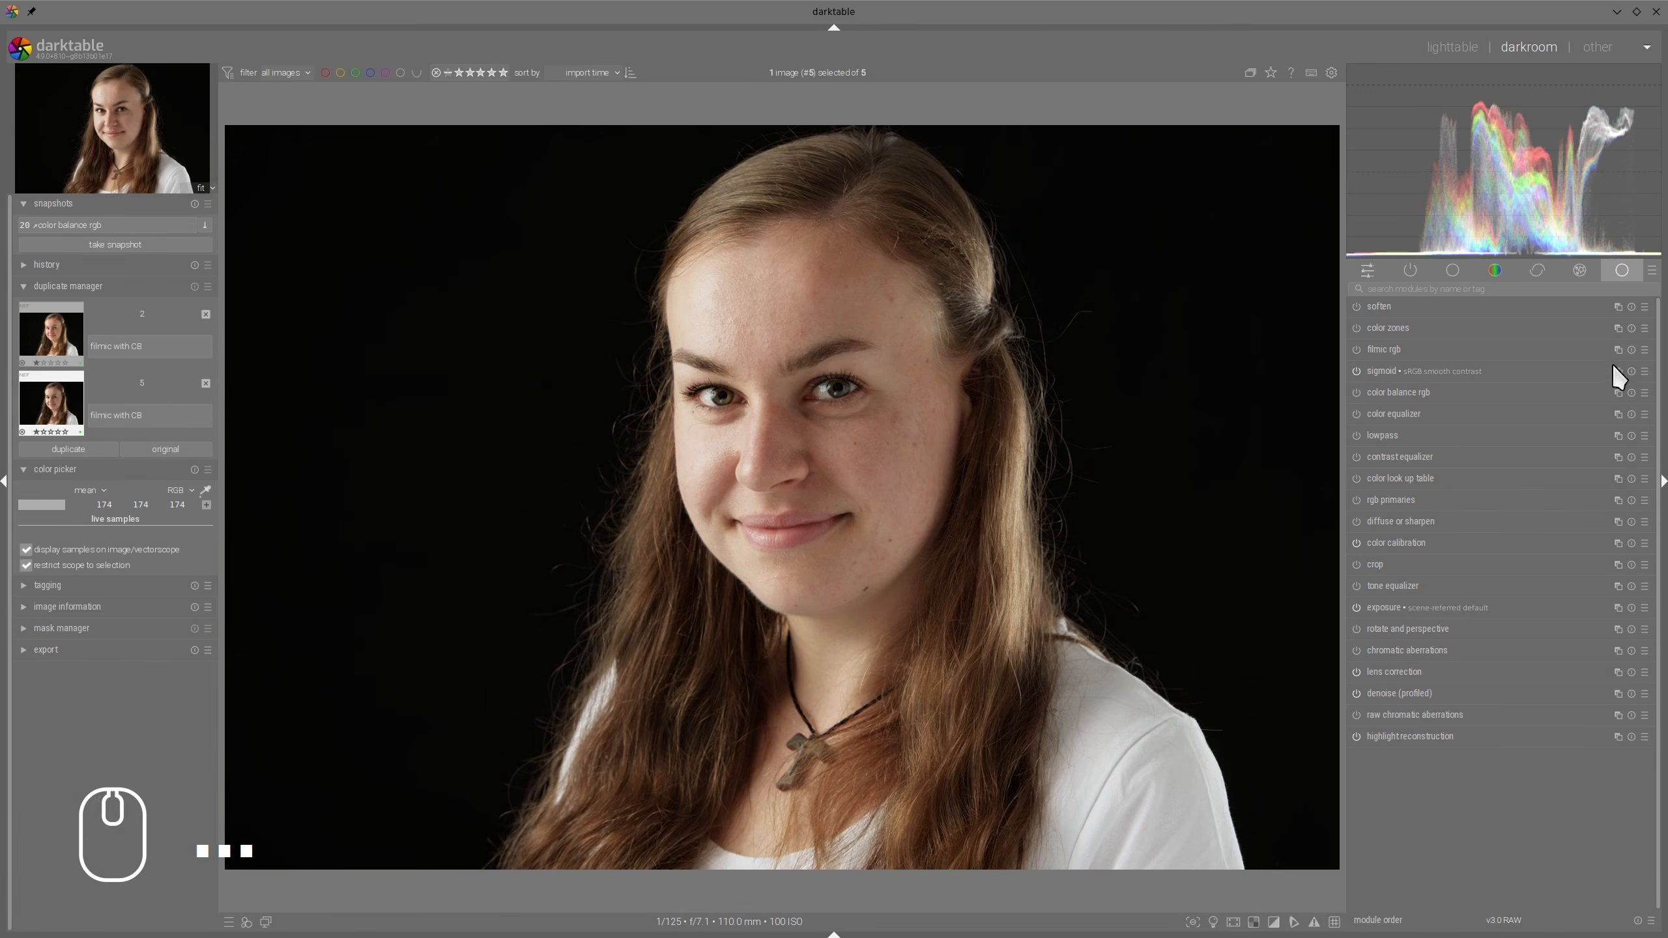
left_click(1631, 371)
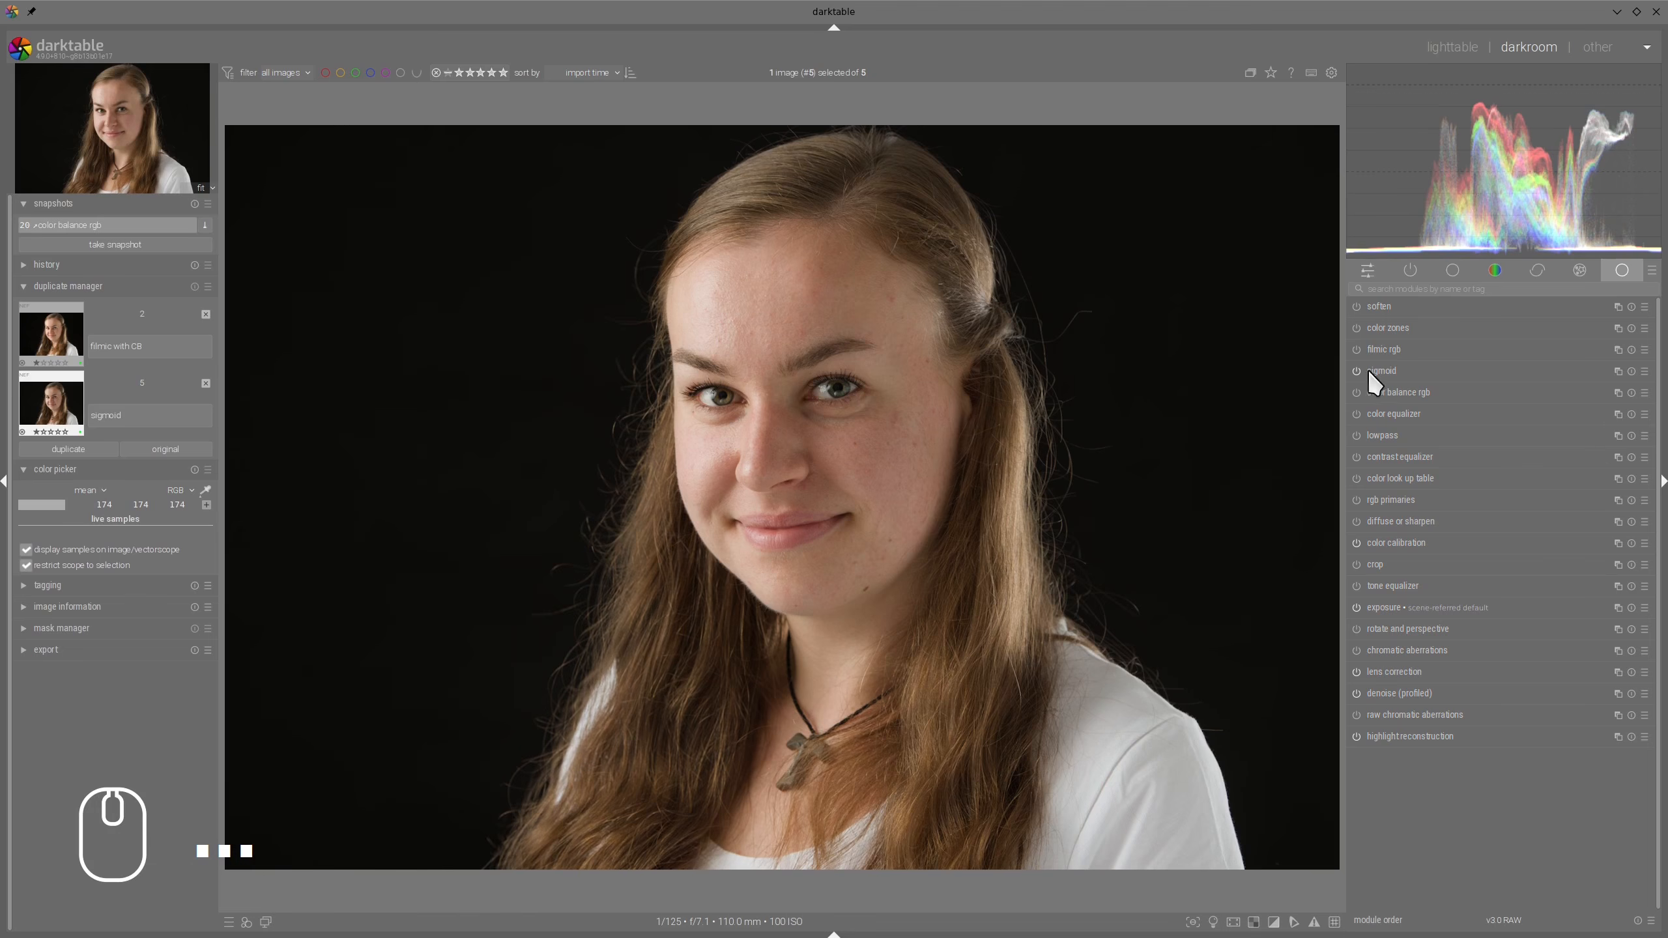
Examine the forehead highlights up close, marking the bright skin area and comparing the sigmoid version with the snapshot
mouse_move(1382, 370)
scroll(742, 362, "up", 2, "ctrl")
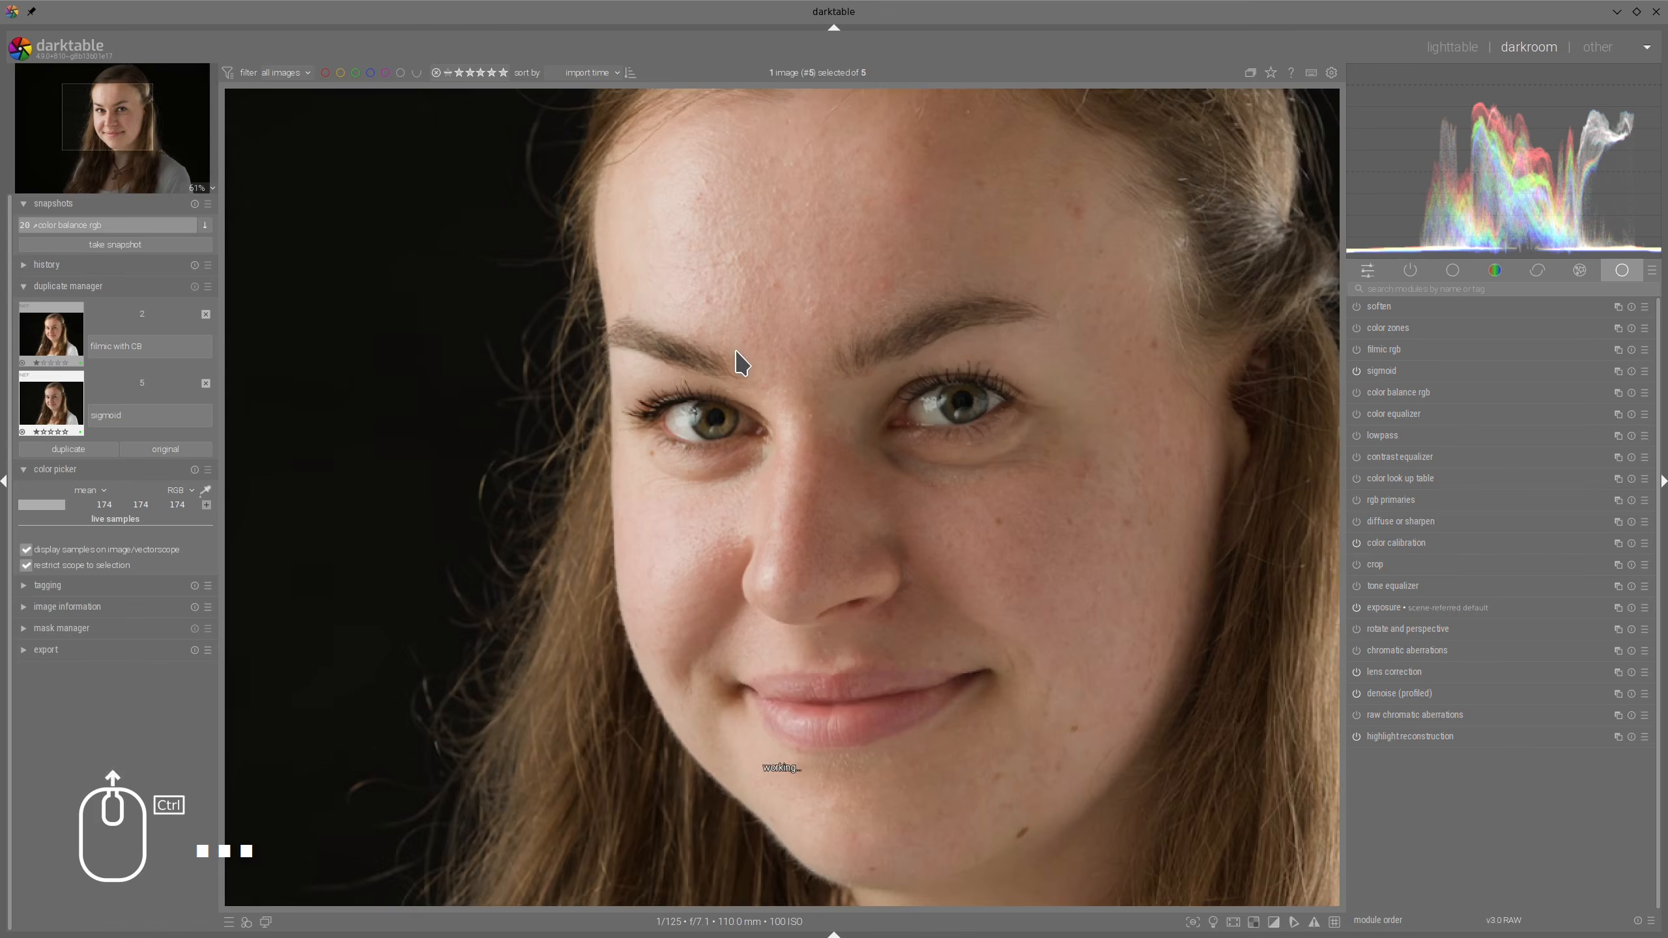
scroll(737, 353, "up", 1, "ctrl")
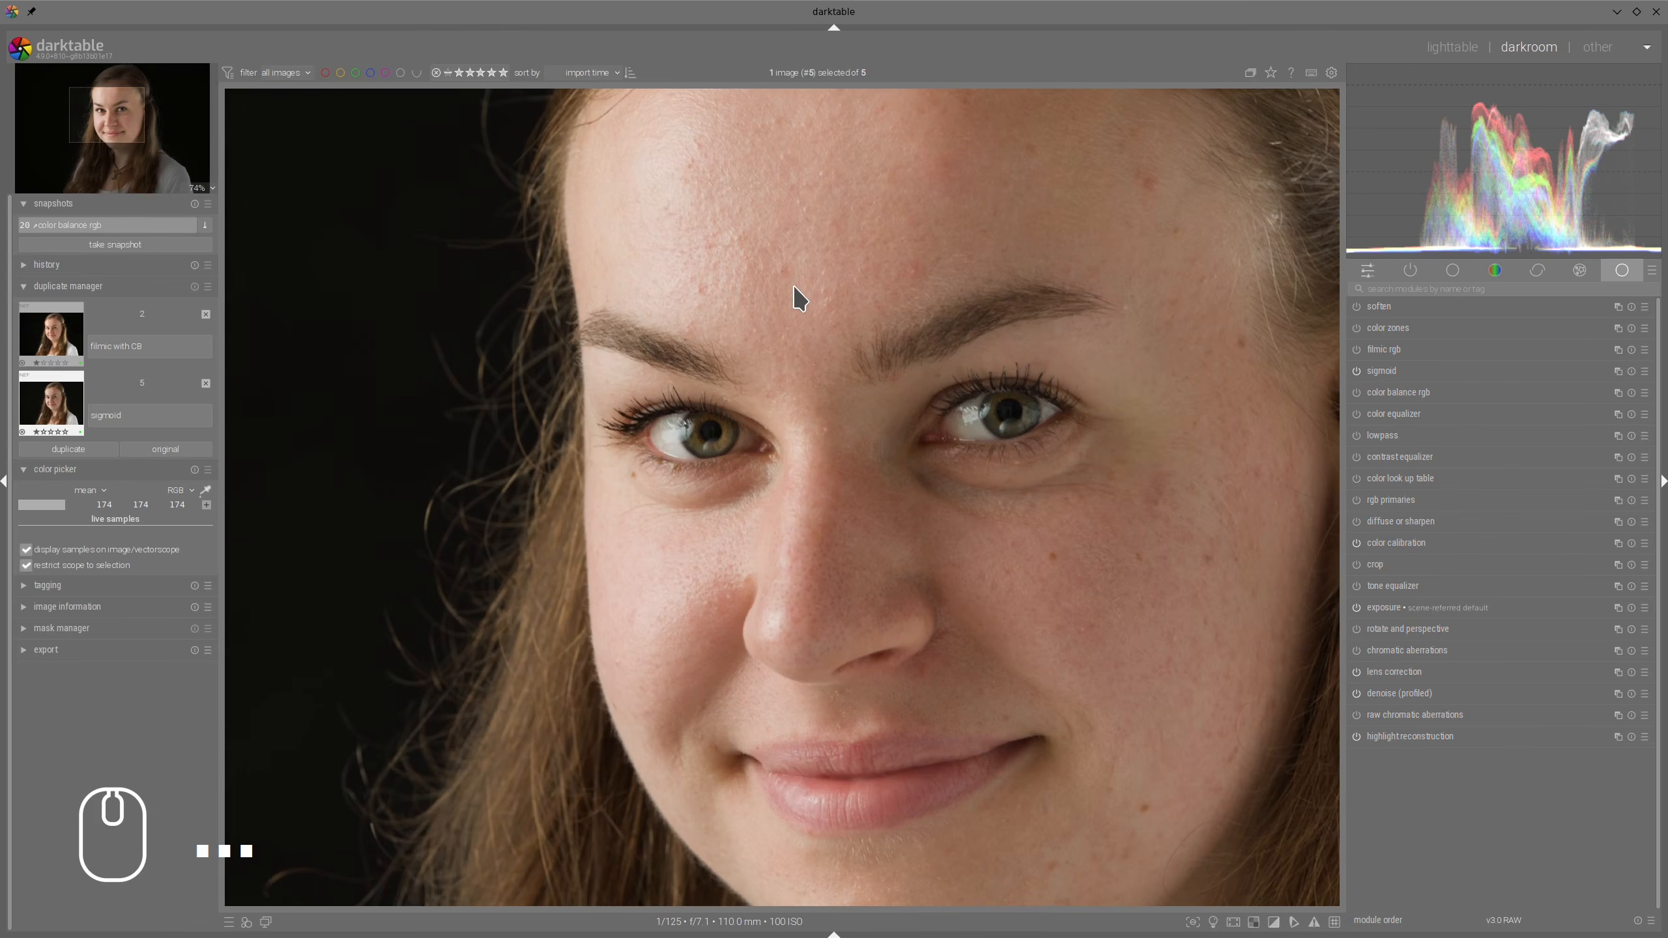
left_click_drag(794, 287, 771, 533)
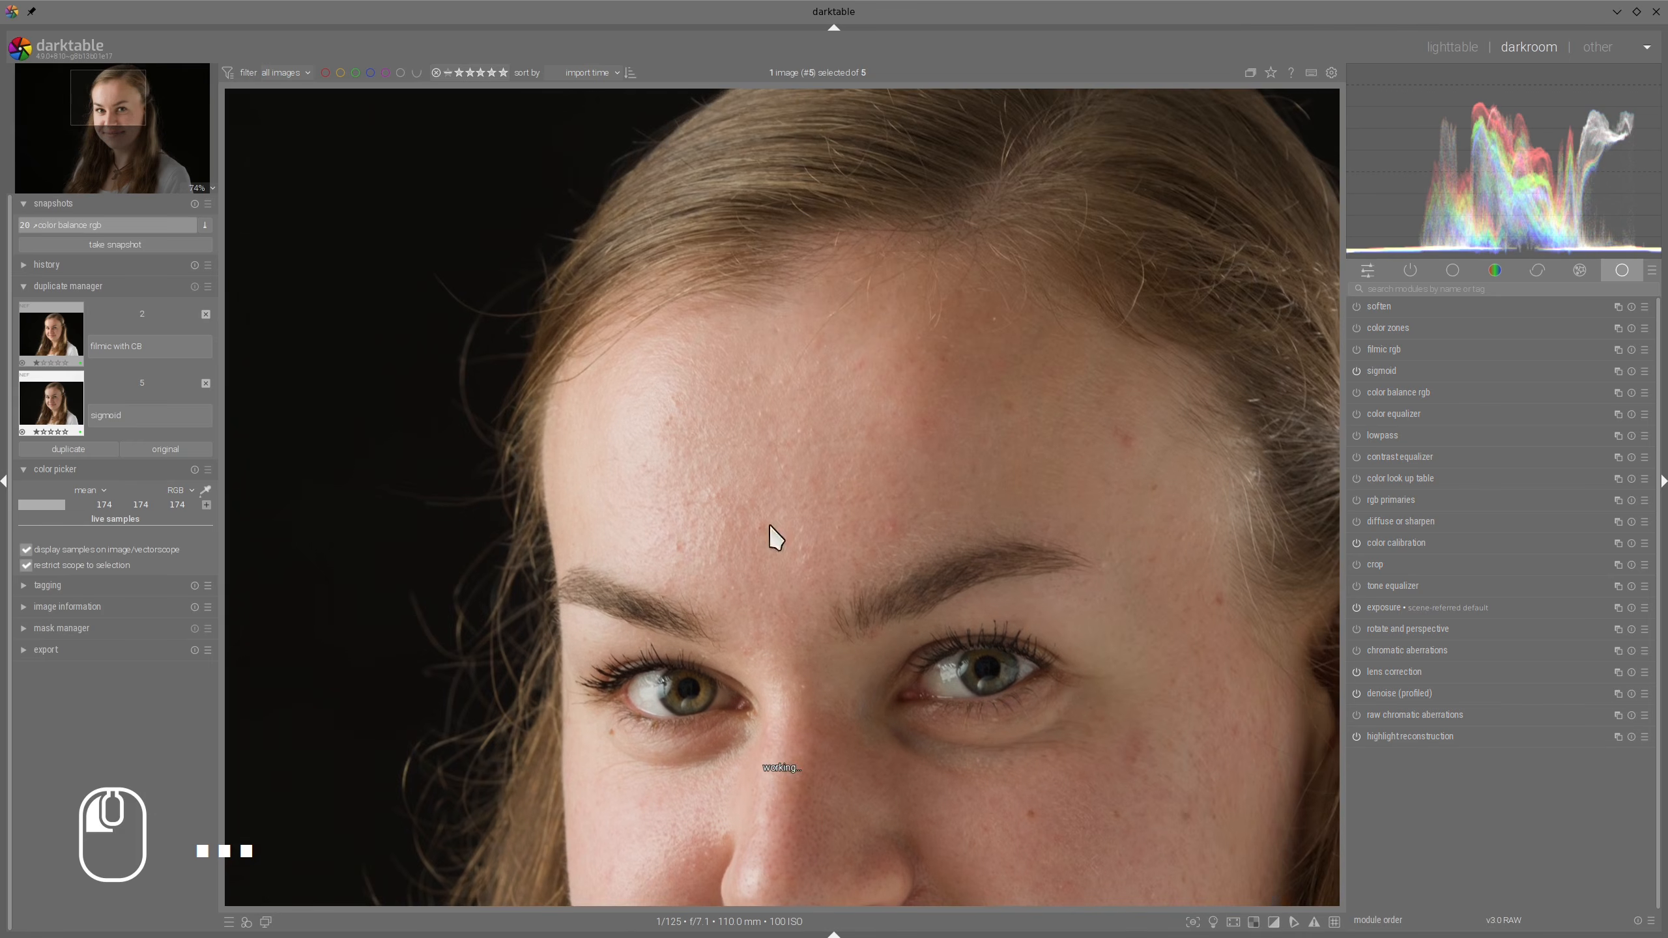
mouse_move(686, 282)
left_mouse_down()
mouse_move(569, 396)
mouse_move(739, 262)
mouse_move(656, 301)
left_mouse_up()
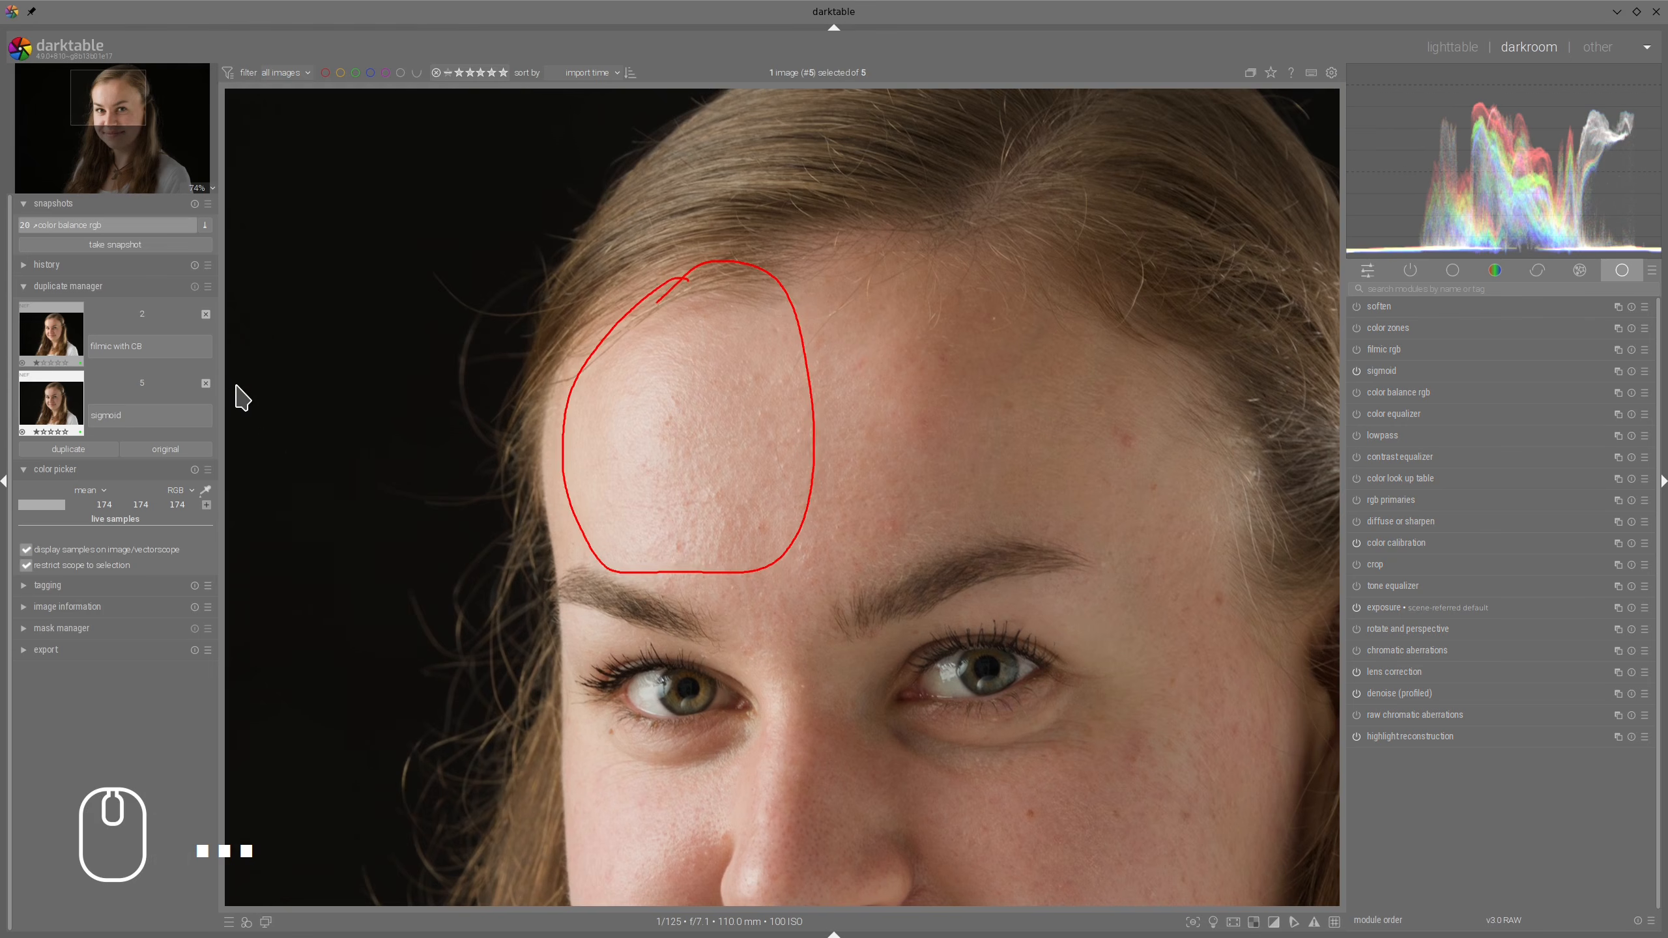
left_click_drag(234, 389, 321, 454)
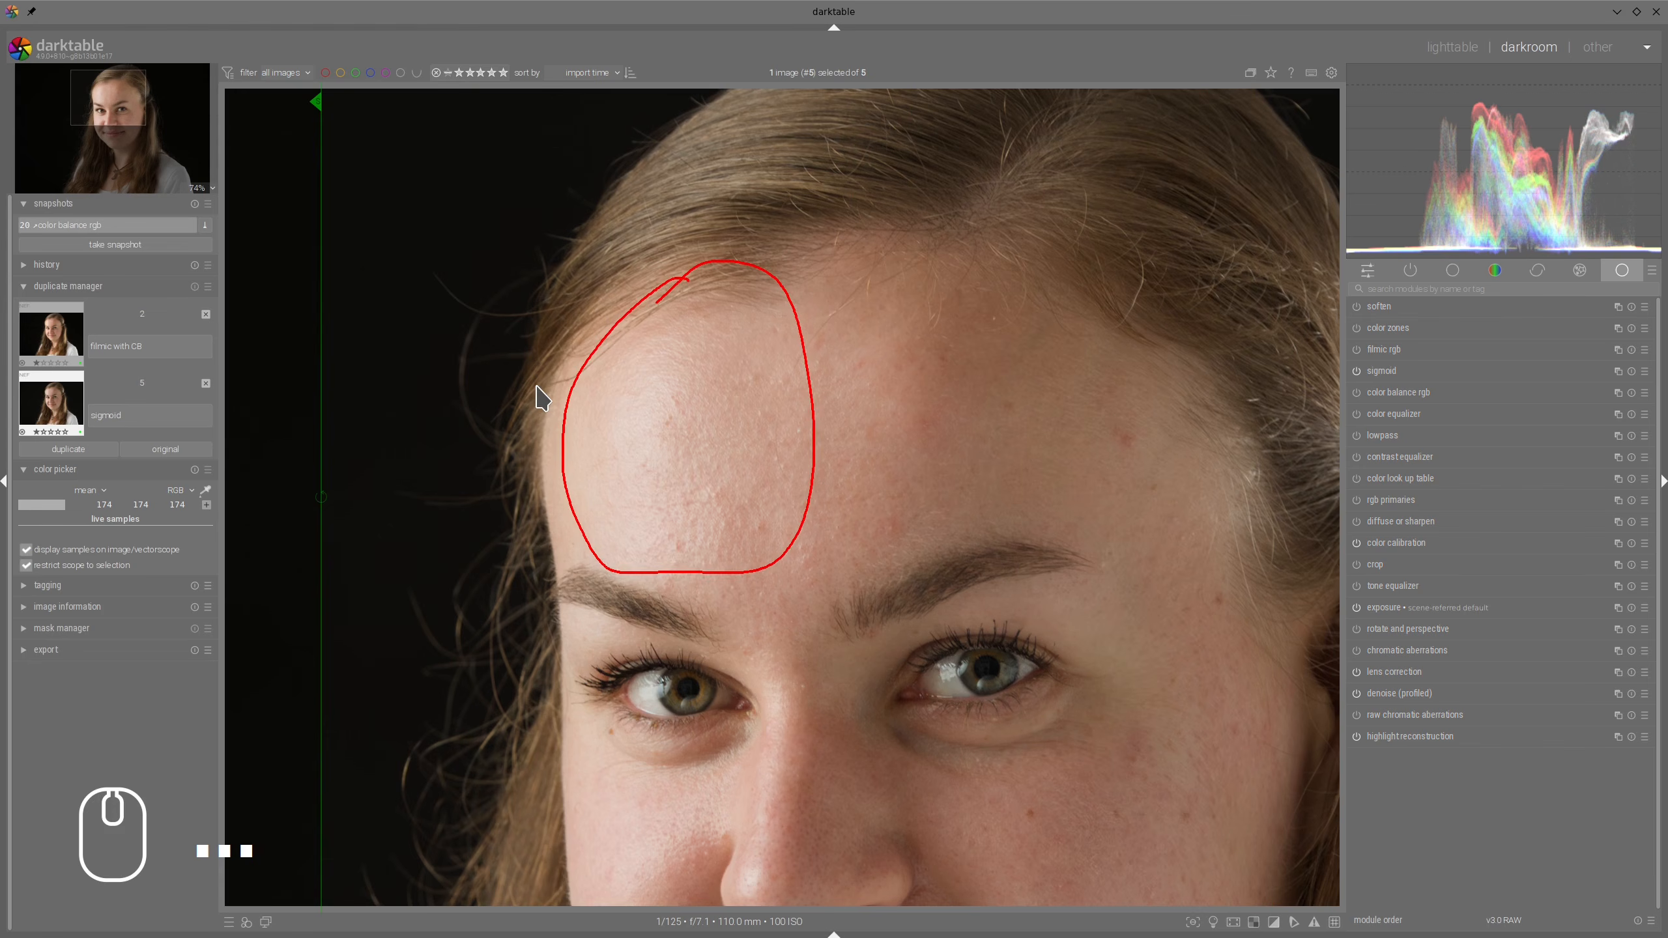
key("shift+F9")
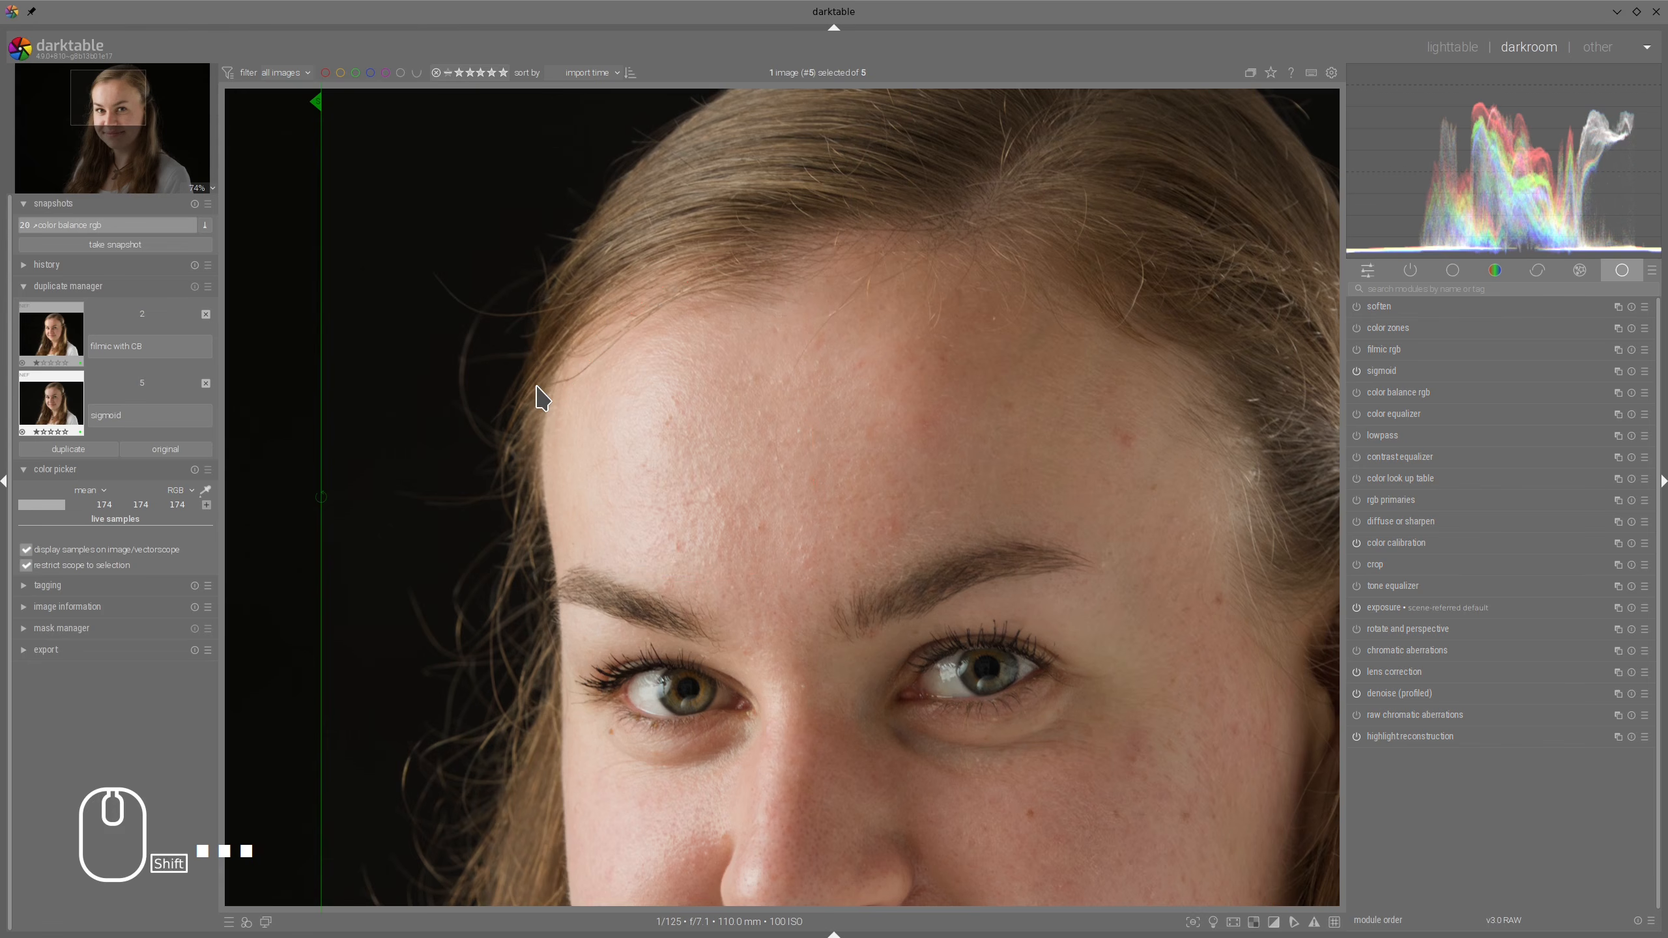
Change sigmoid's color processing to RGB ratio and compare the forehead with the snapshot
left_click(1372, 369)
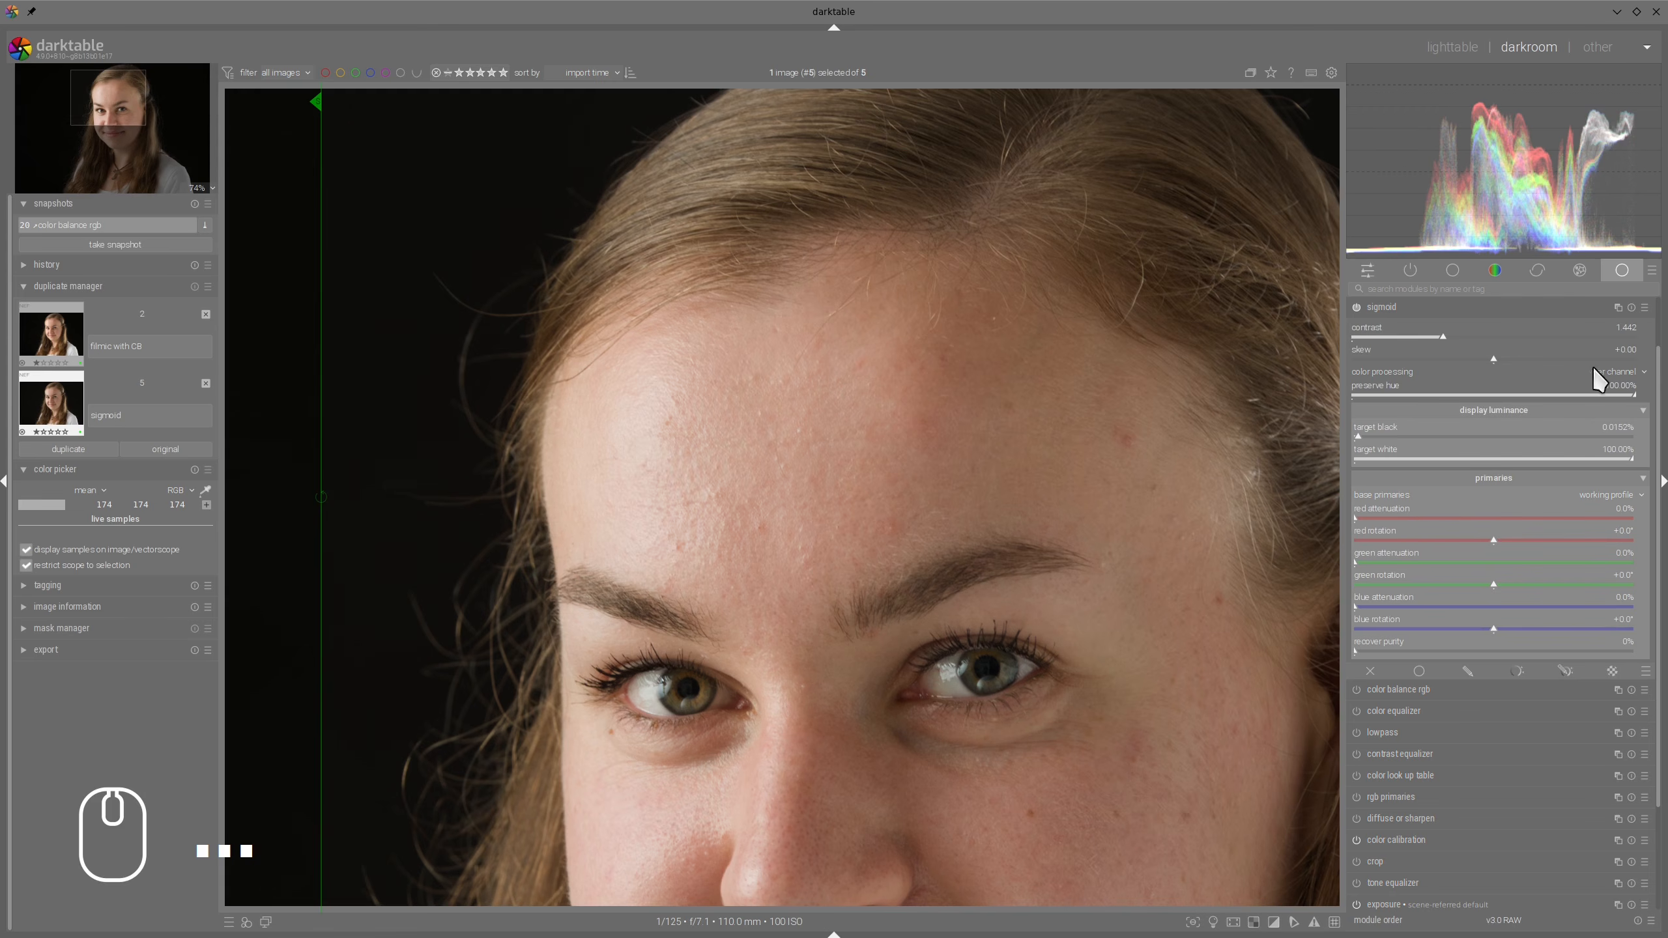
left_click(1615, 373)
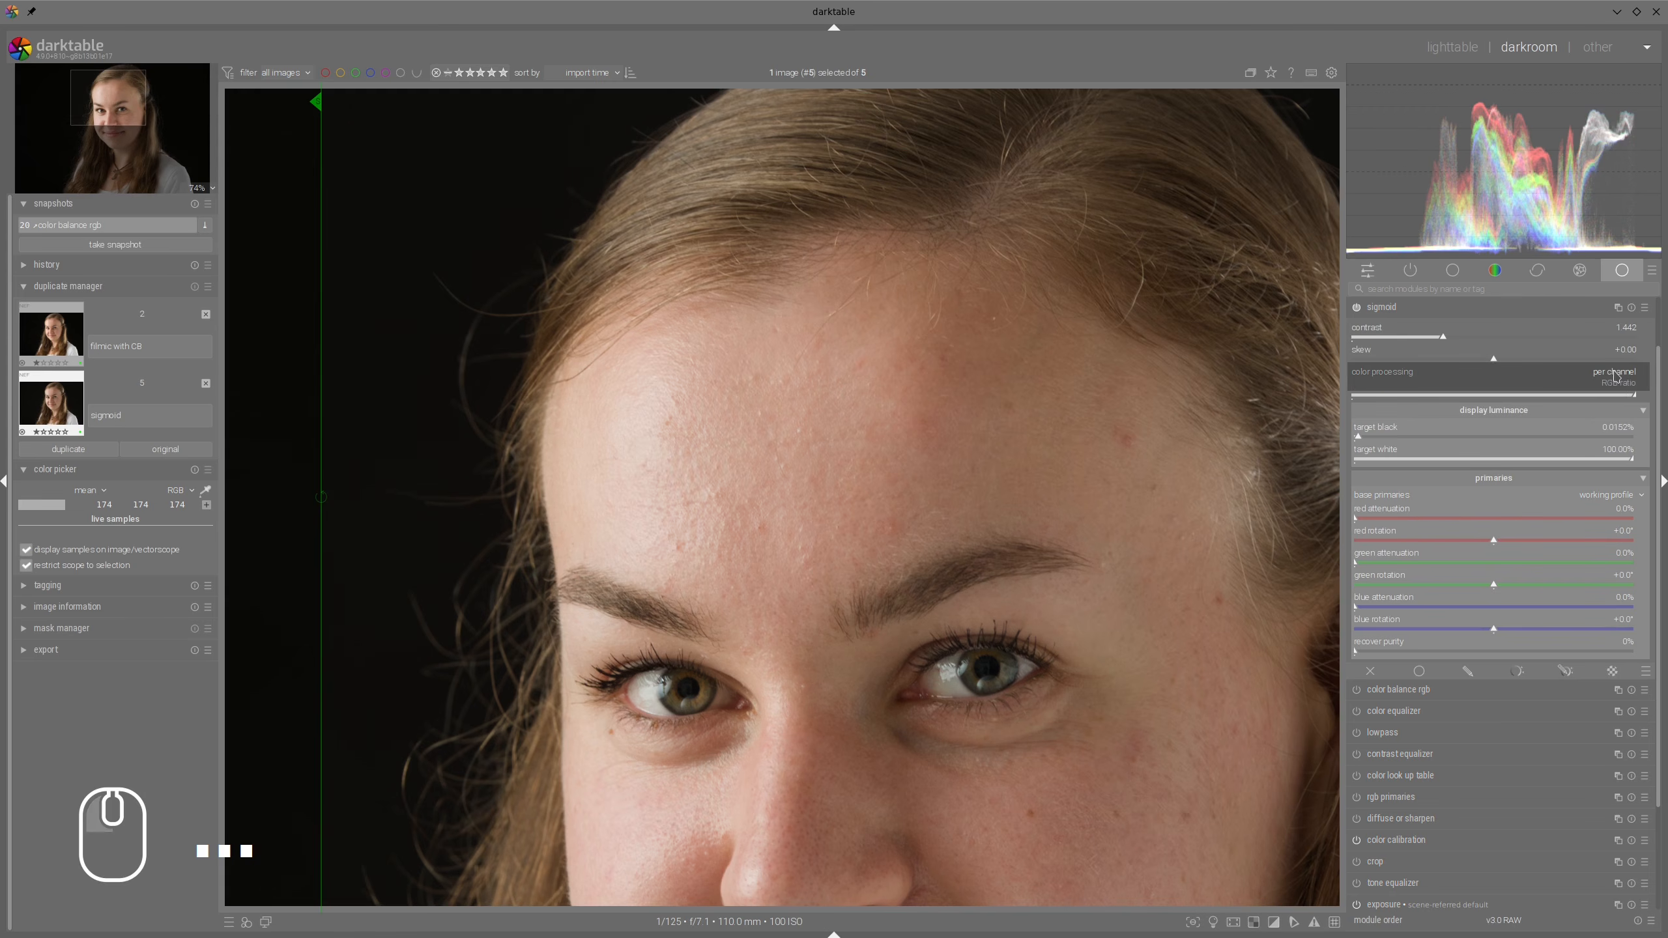
left_click(1623, 372)
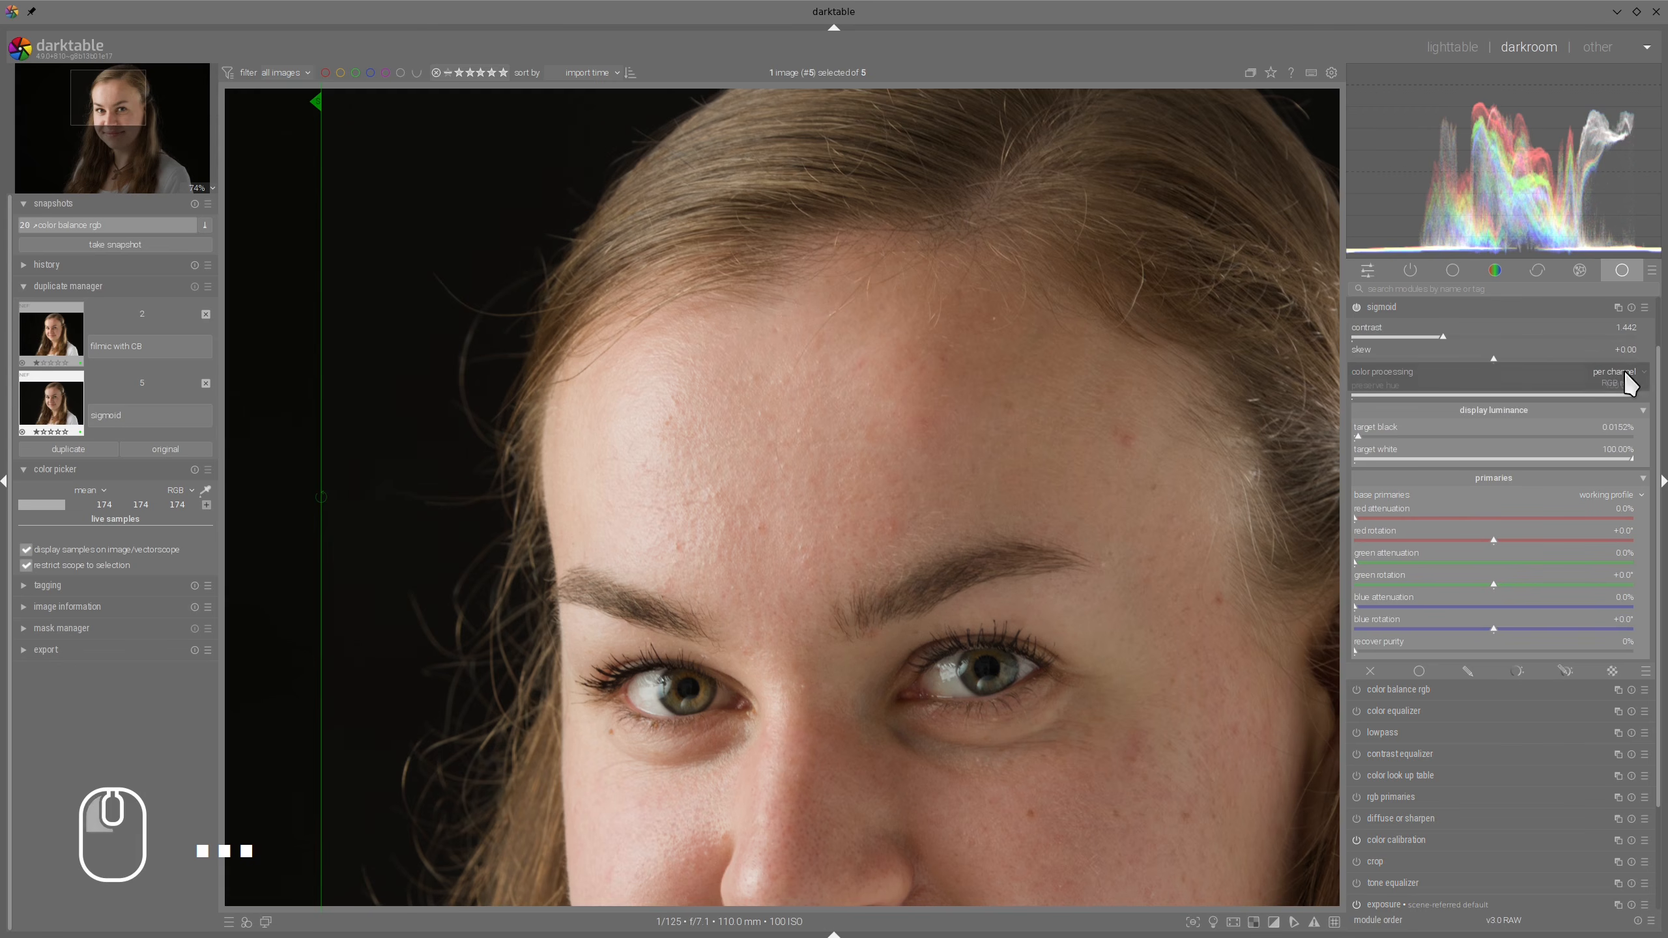
left_click(1623, 372)
left_click(1620, 388)
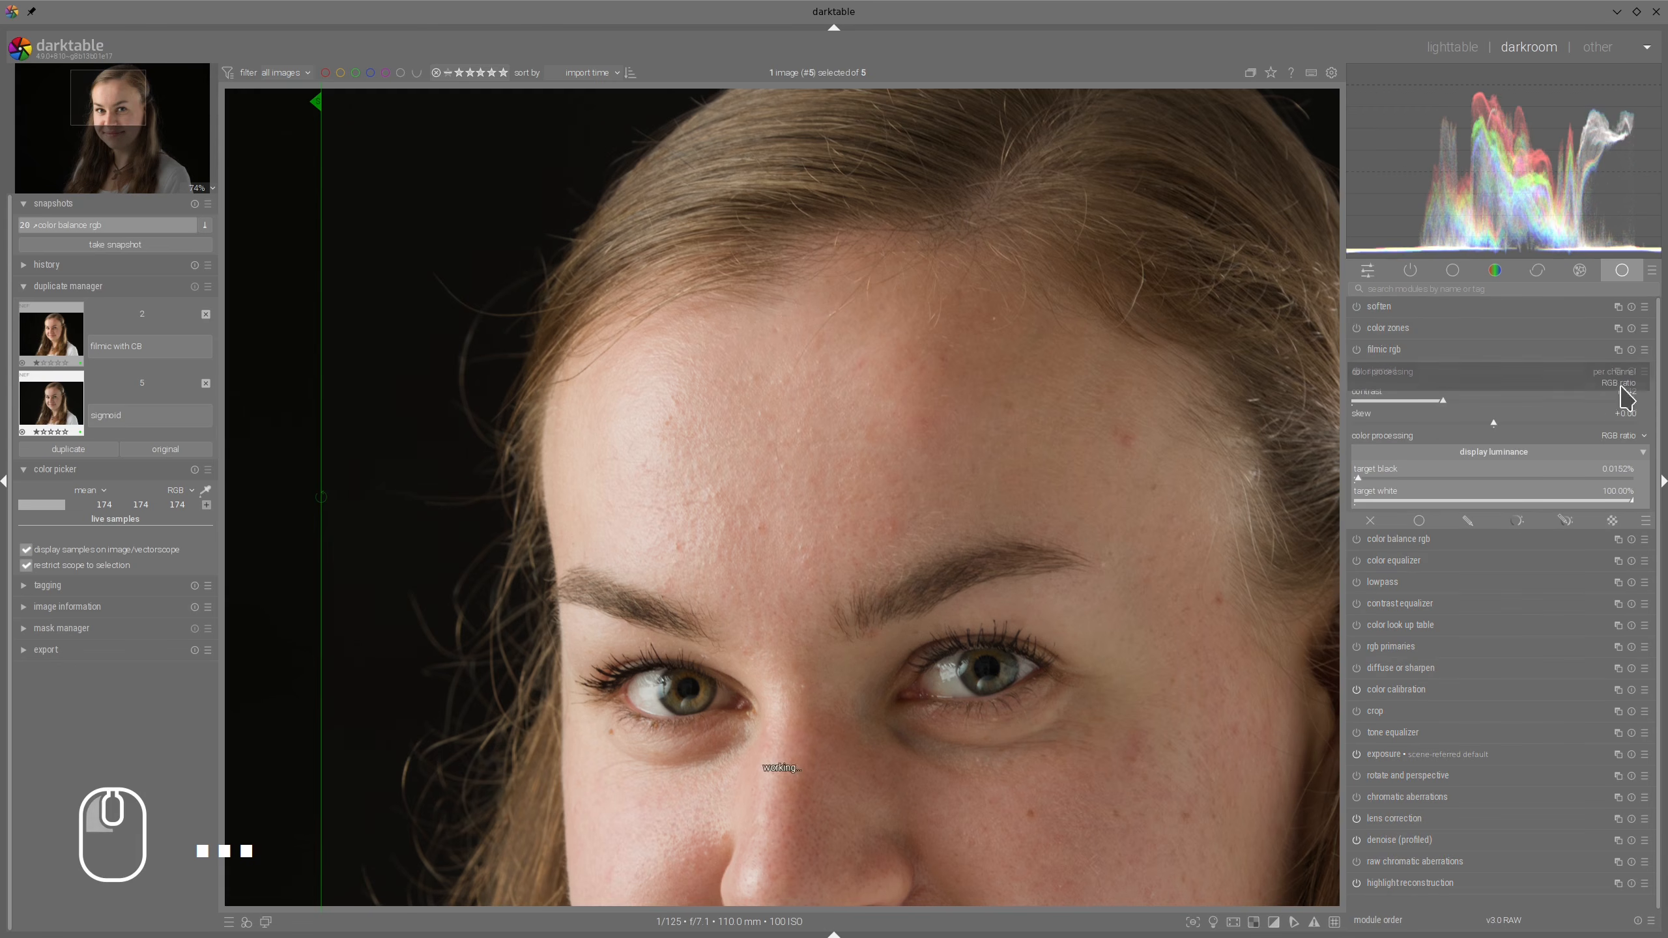
left_click_drag(318, 431, 384, 469)
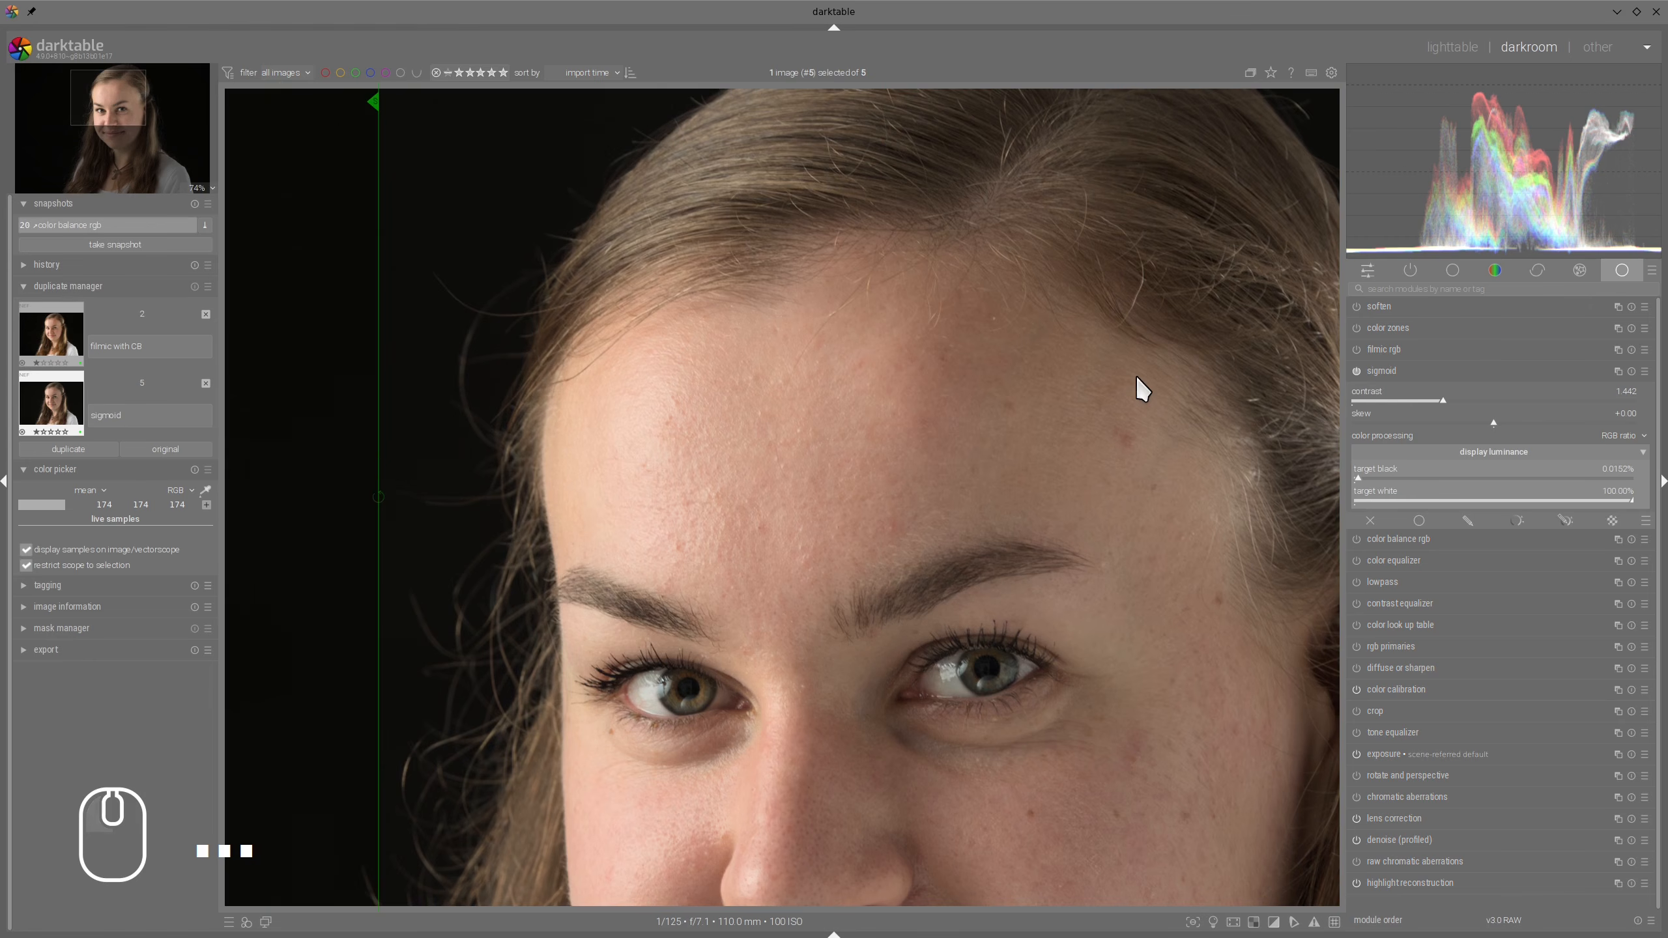
left_click(1389, 372)
In color balance rgb, set perceptual saturation to about +32% for shadows and +15.79% for mid-tones, and global vibrance to about +12%
left_click(1395, 393)
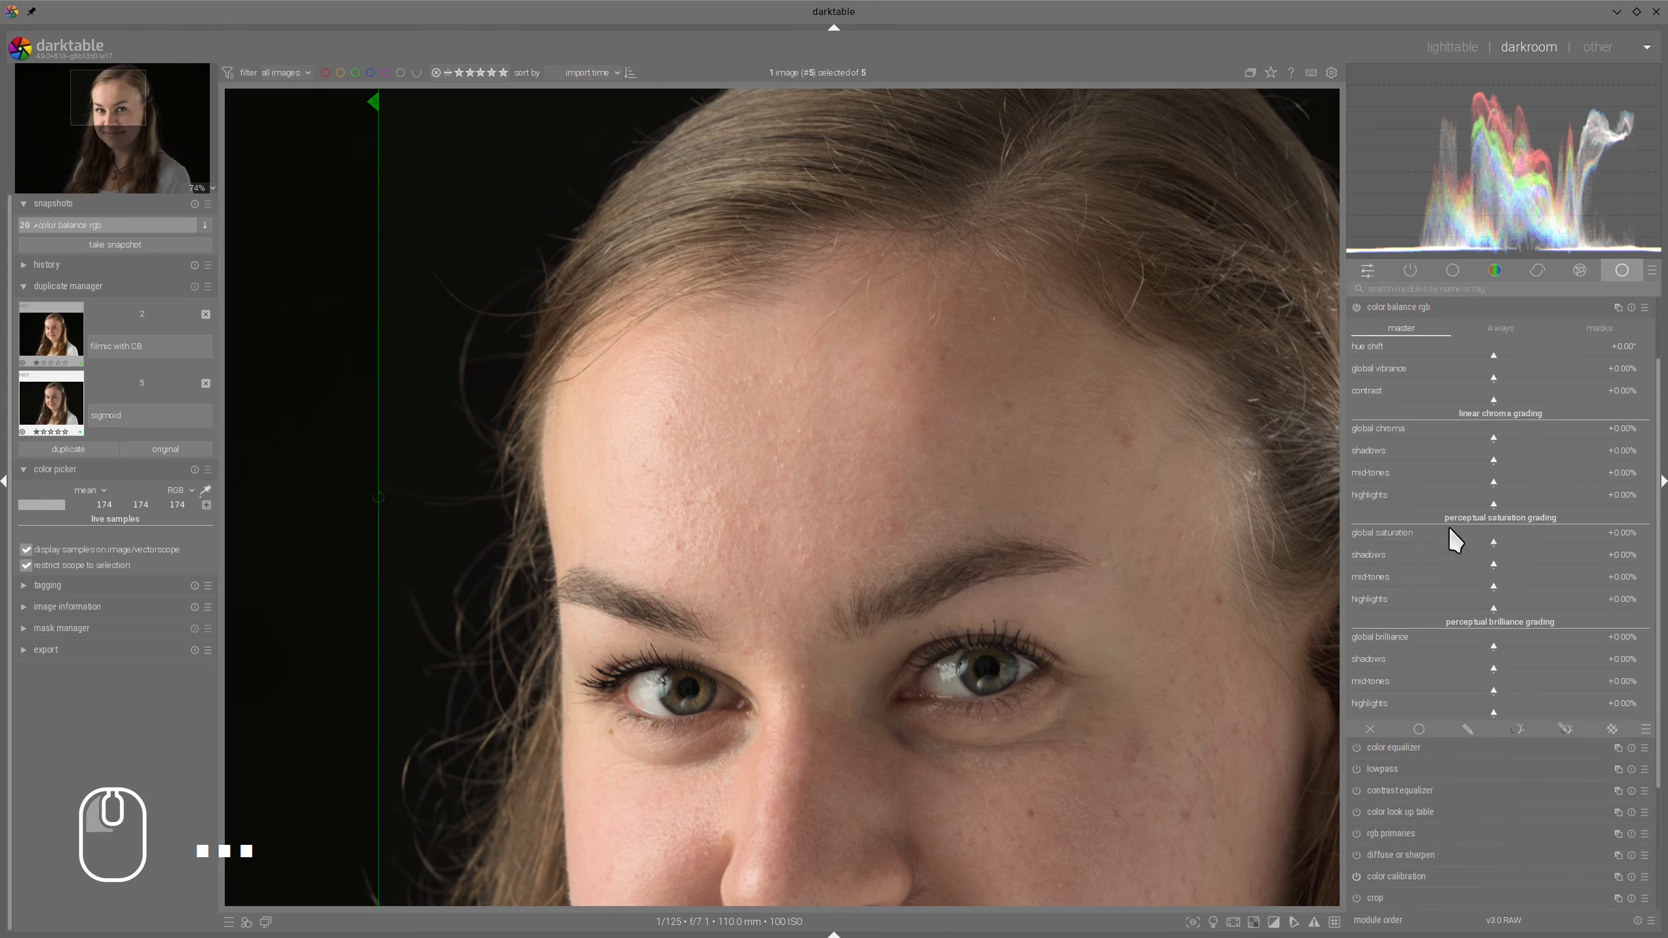
left_click_drag(1491, 565, 1538, 562)
left_click(1517, 585)
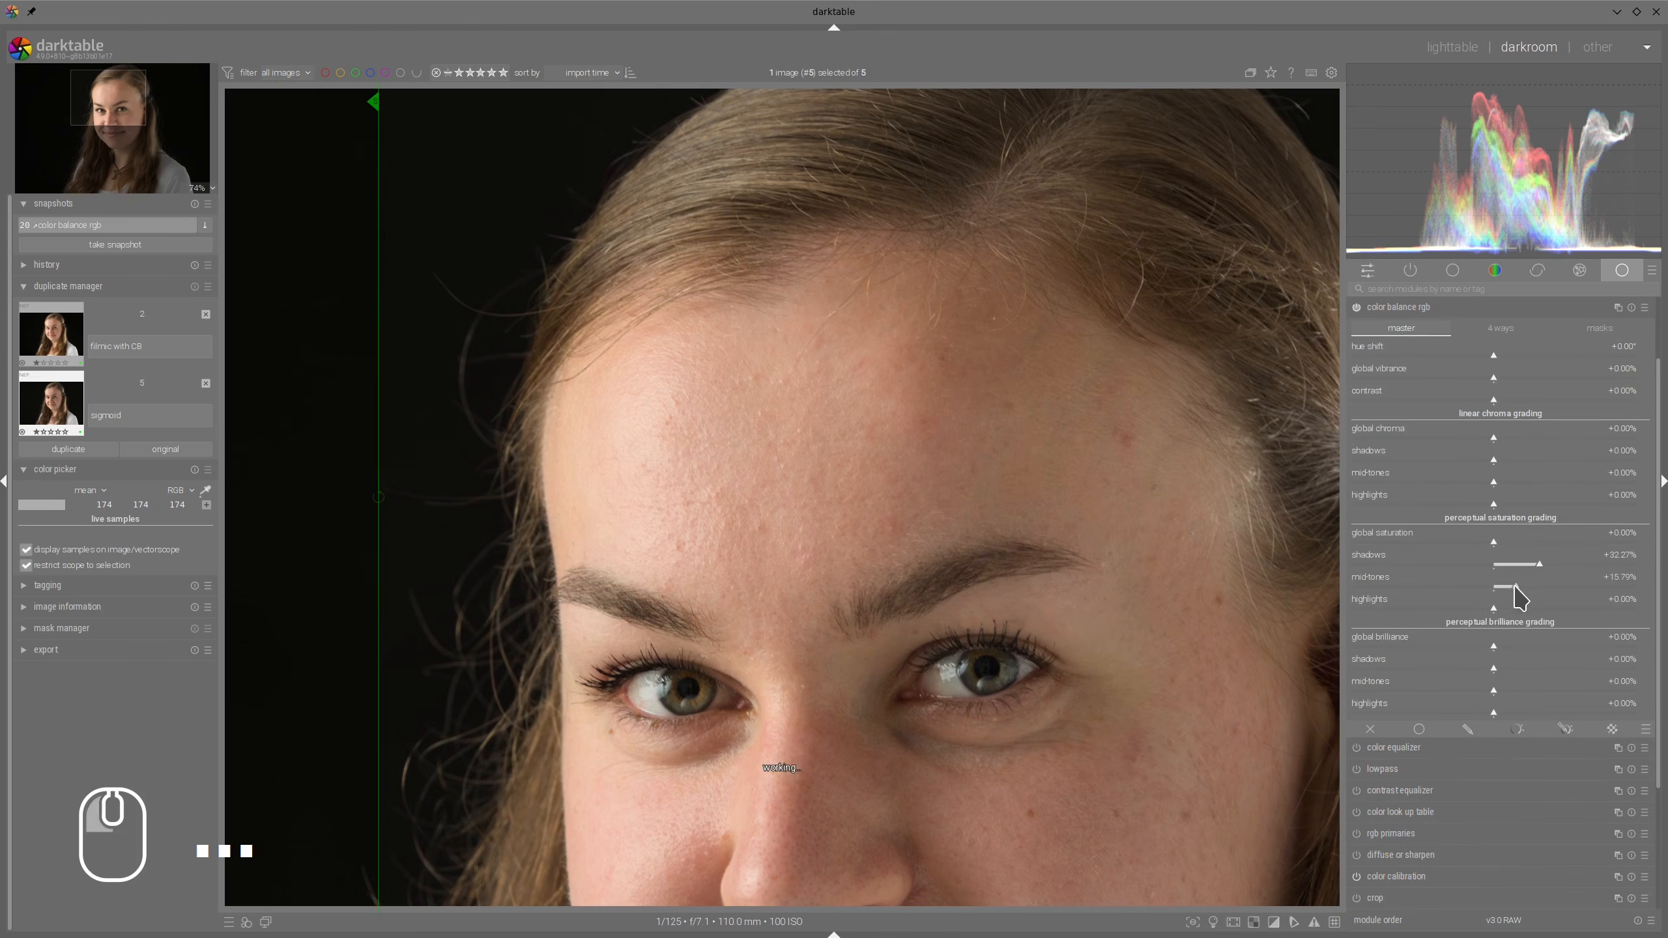
left_click(1528, 379)
scroll(1064, 521, "down", 2)
scroll(1067, 506, "down", 1)
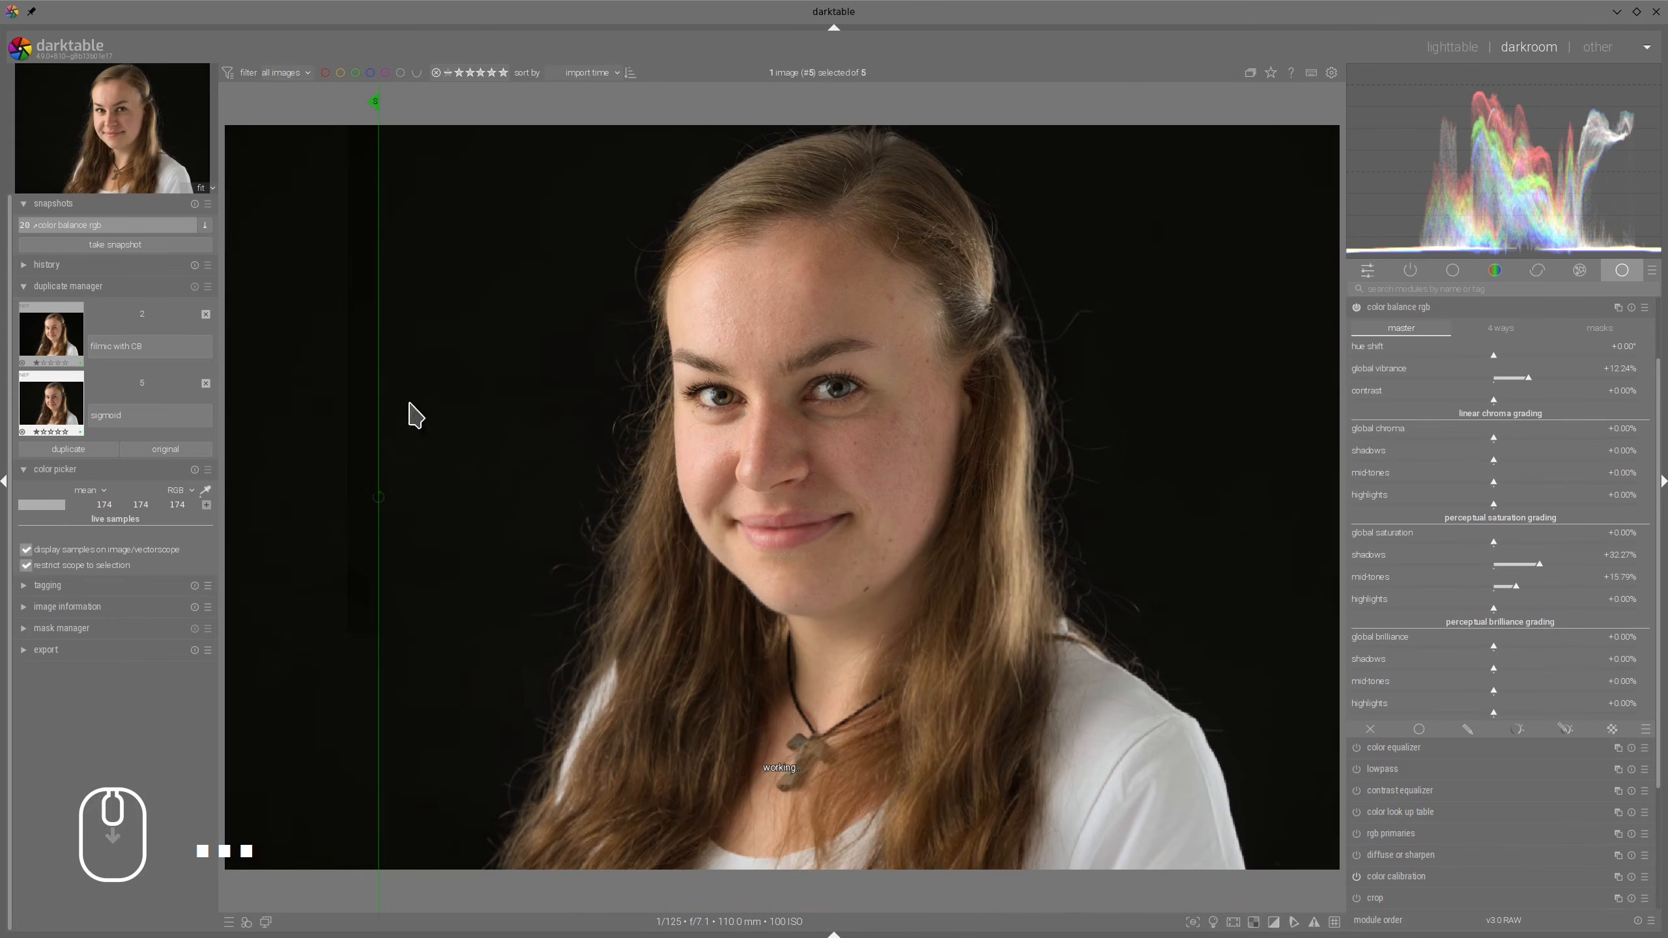
left_click_drag(377, 411, 263, 417)
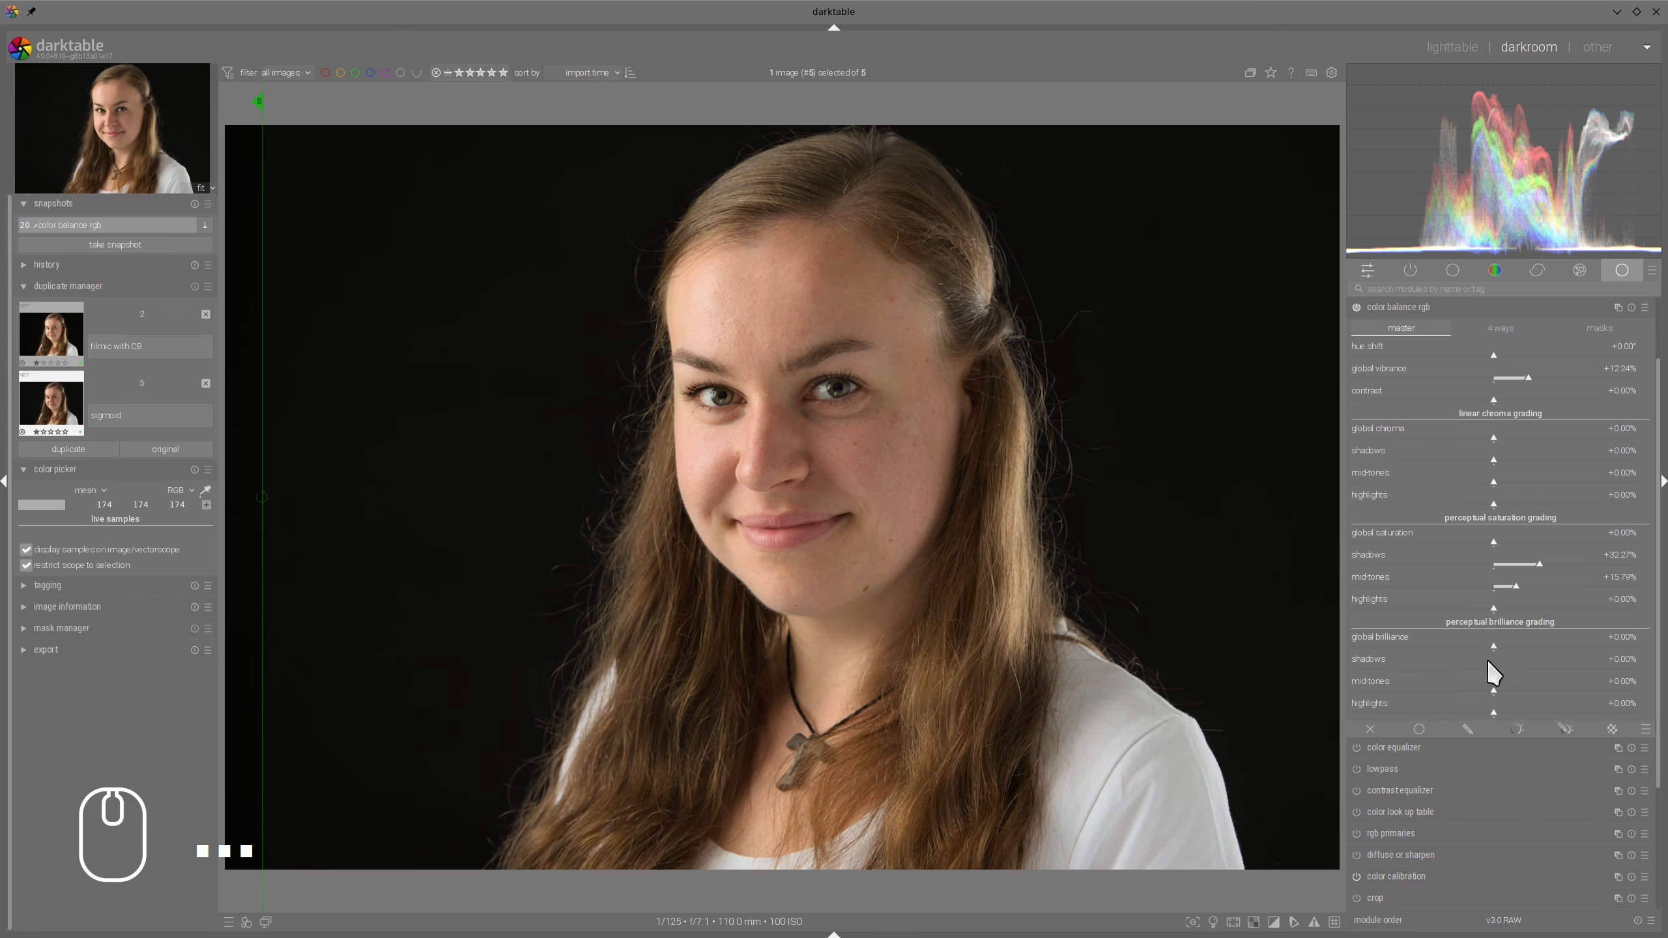
Set the power luminance in color balance rgb to +7.27% and compare the portrait with the snapshot
left_click(1495, 712)
mouse_move(1495, 711)
left_mouse_down()
mouse_move(1517, 712)
mouse_move(1493, 719)
mouse_move(1483, 695)
left_mouse_up()
left_click(1499, 329)
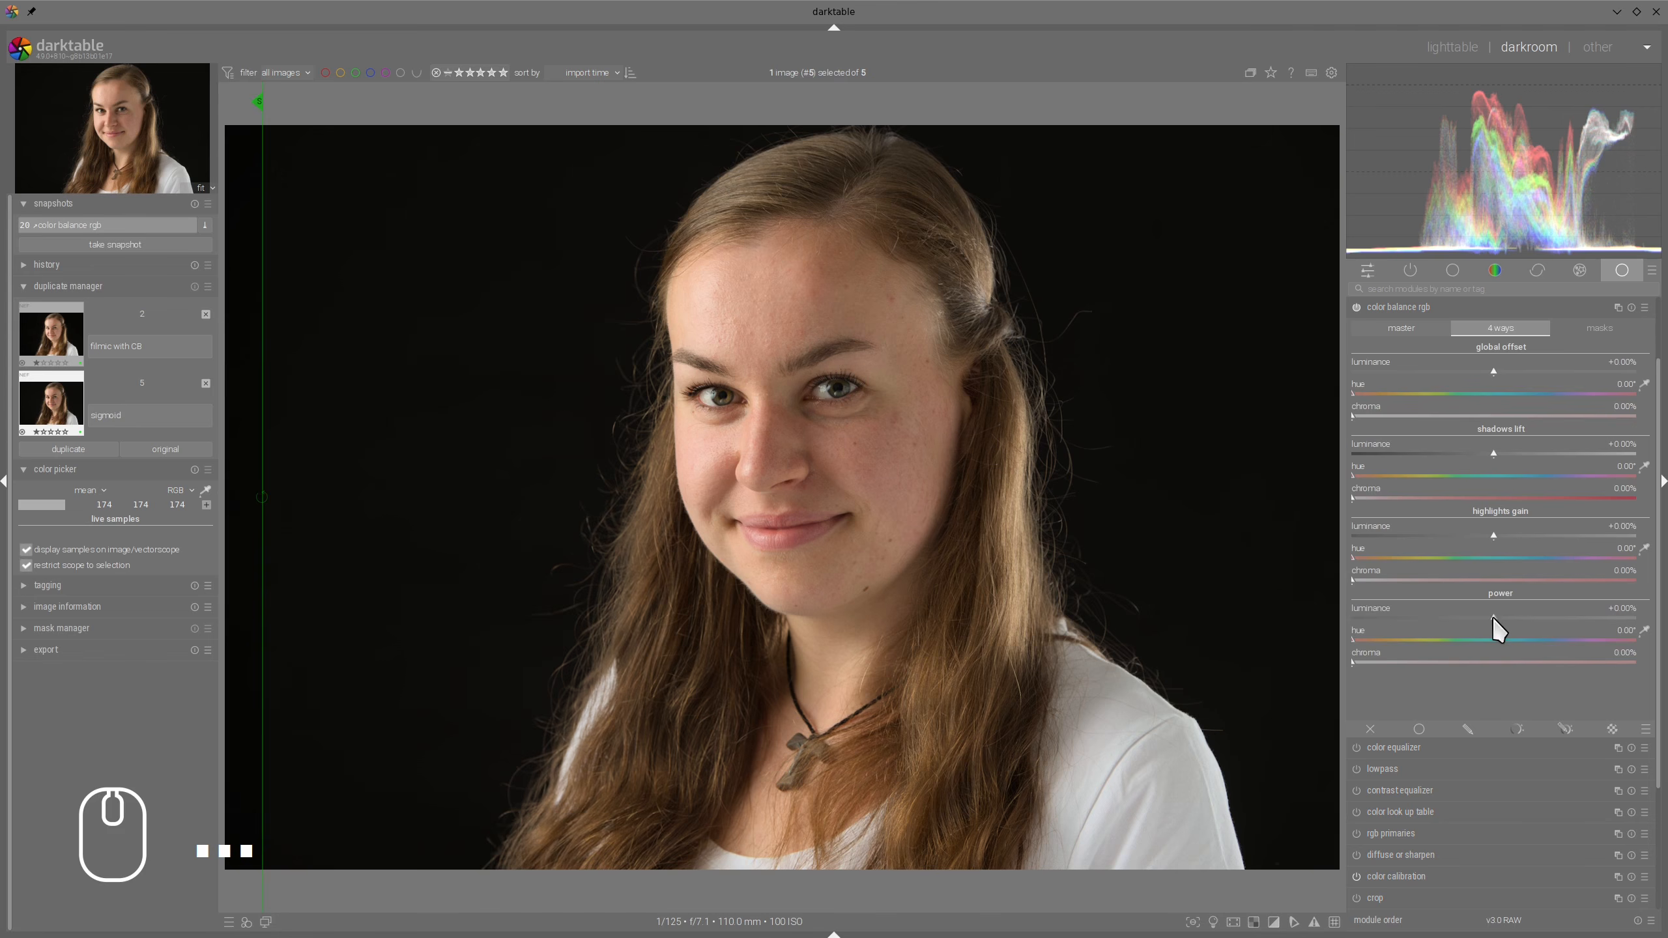
left_click_drag(1493, 616, 1533, 618)
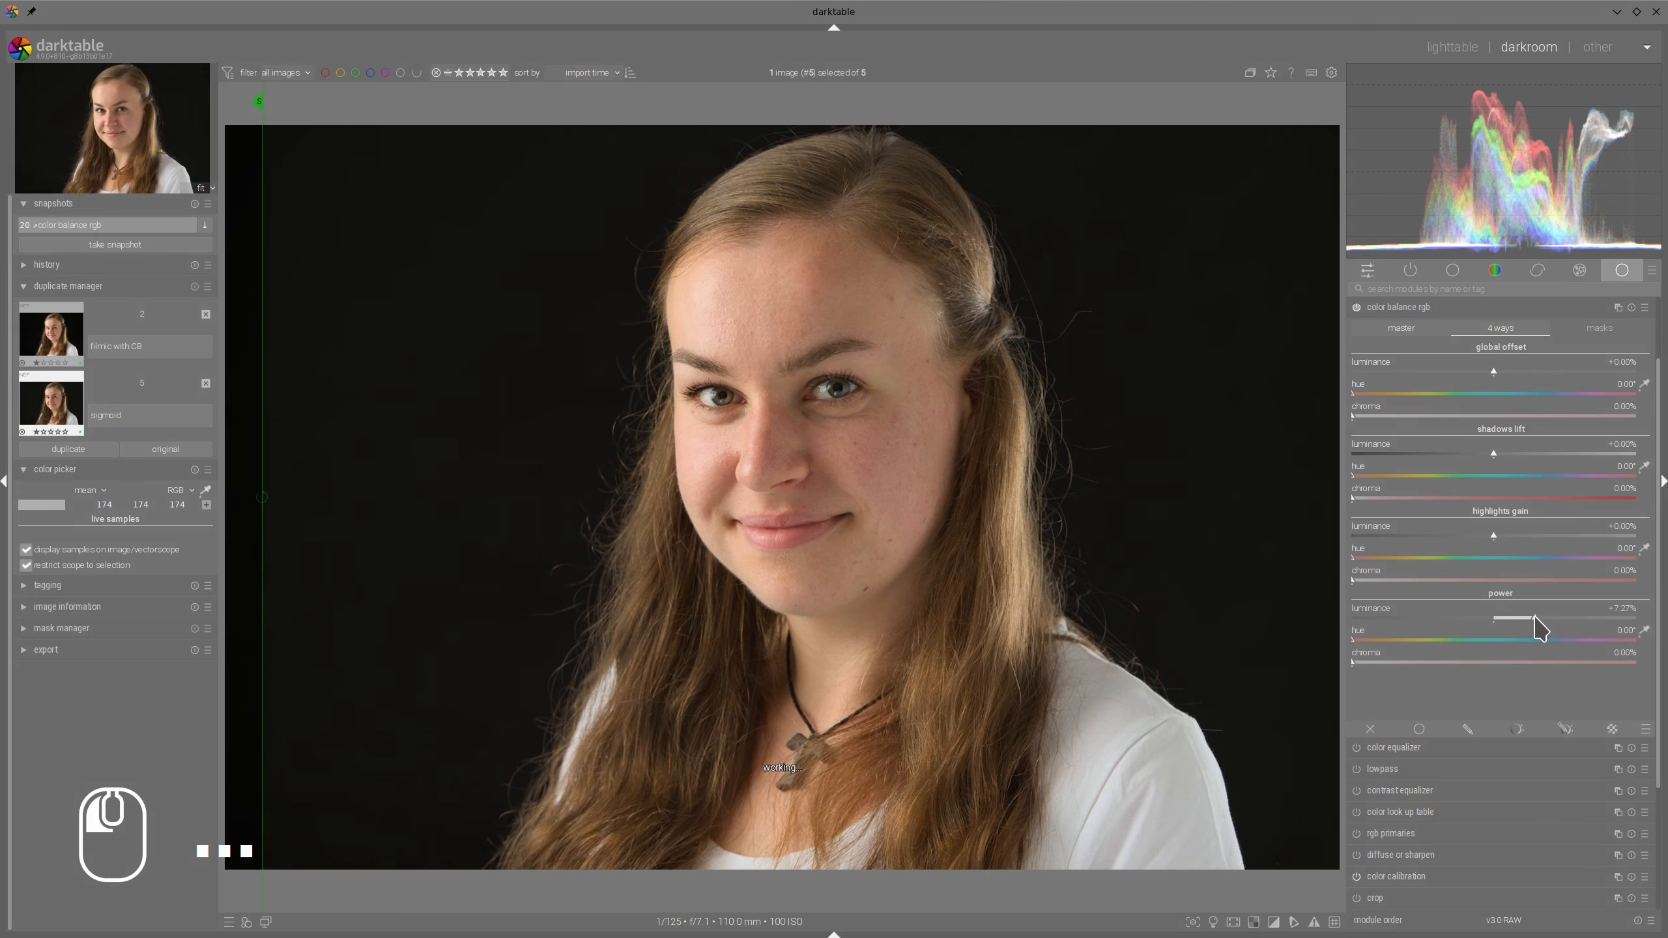
left_click(1405, 307)
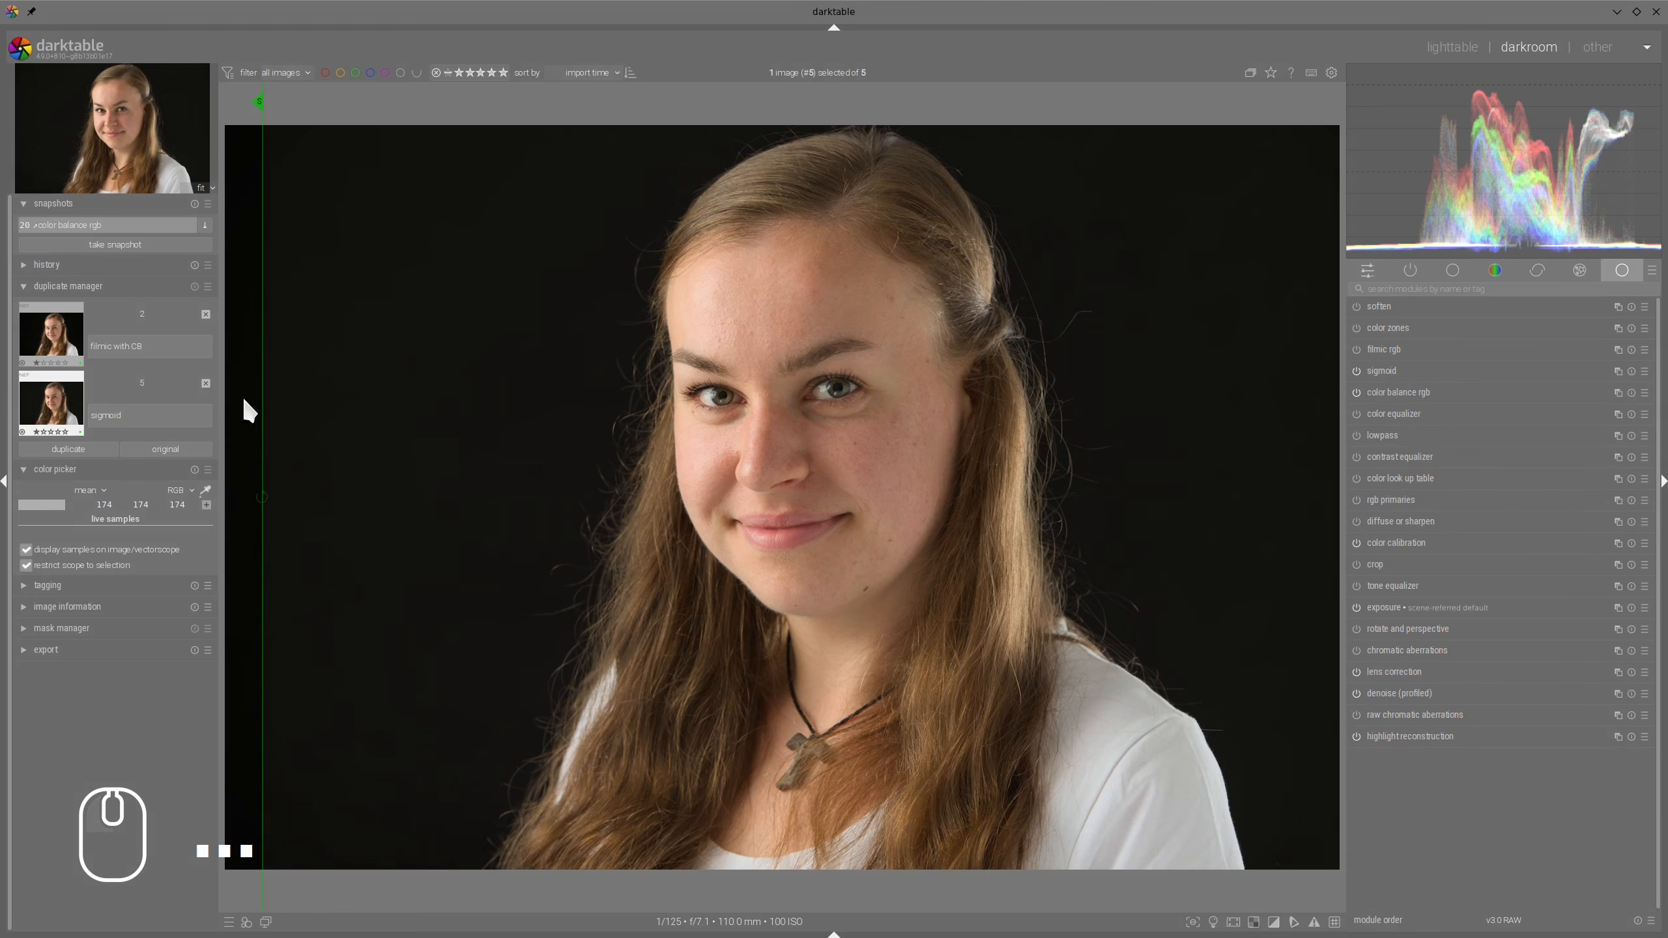
left_click_drag(263, 399, 320, 408)
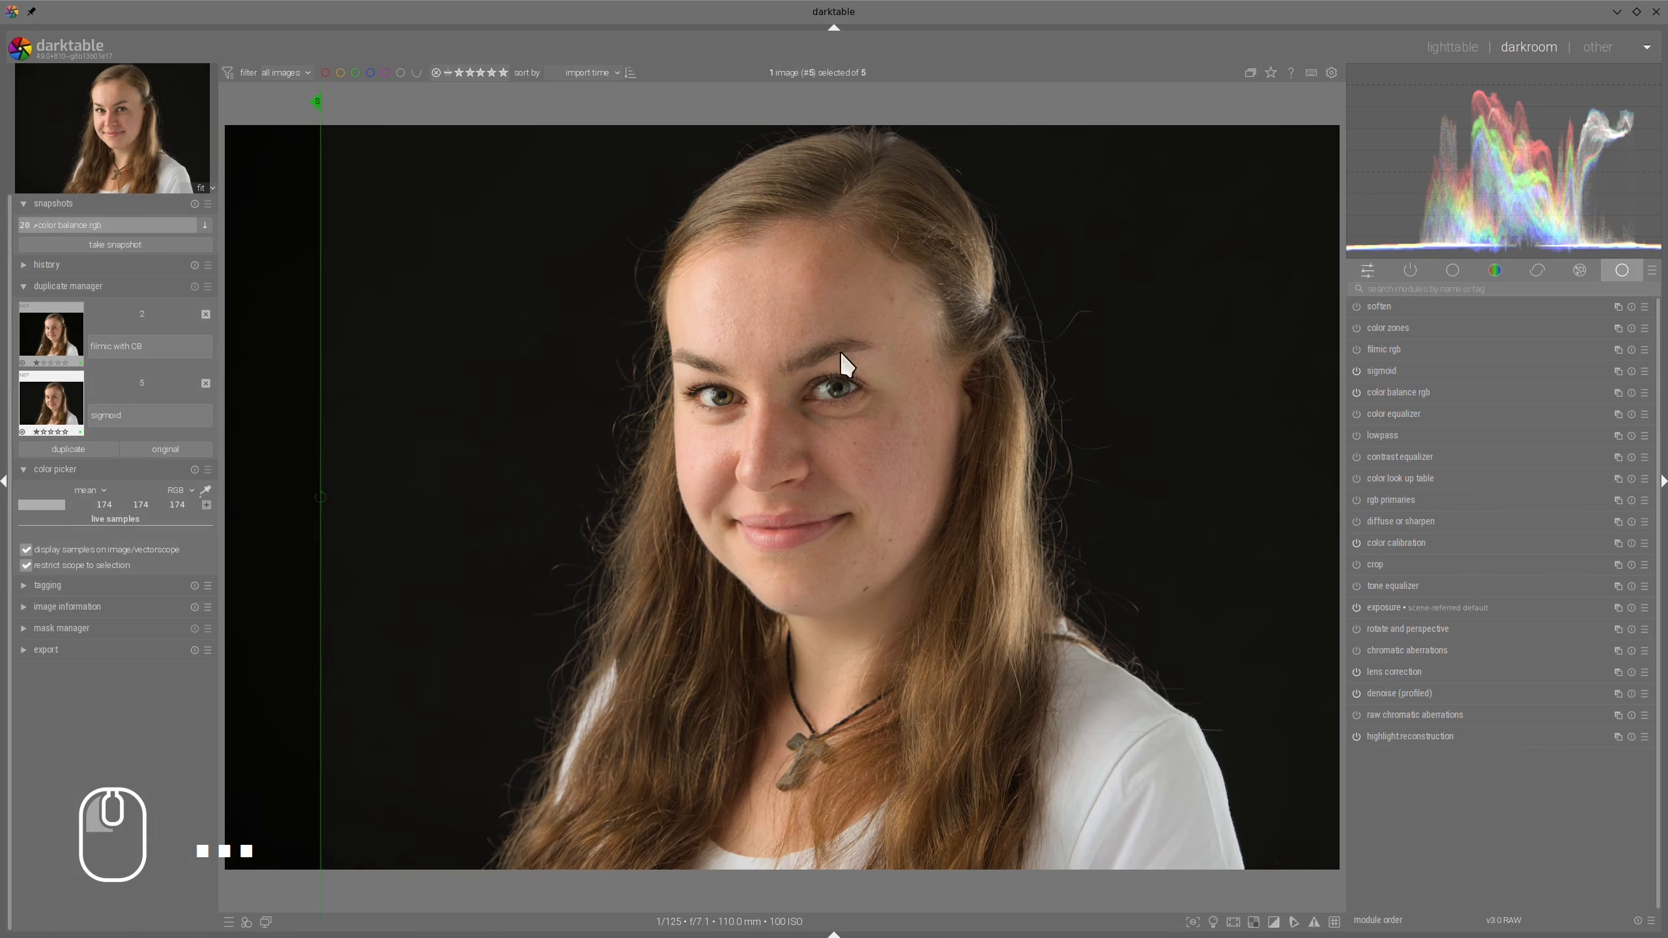
Lower the global offset luminance in color balance rgb to -0.42% and compare the dark background with the snapshot
left_click(1397, 392)
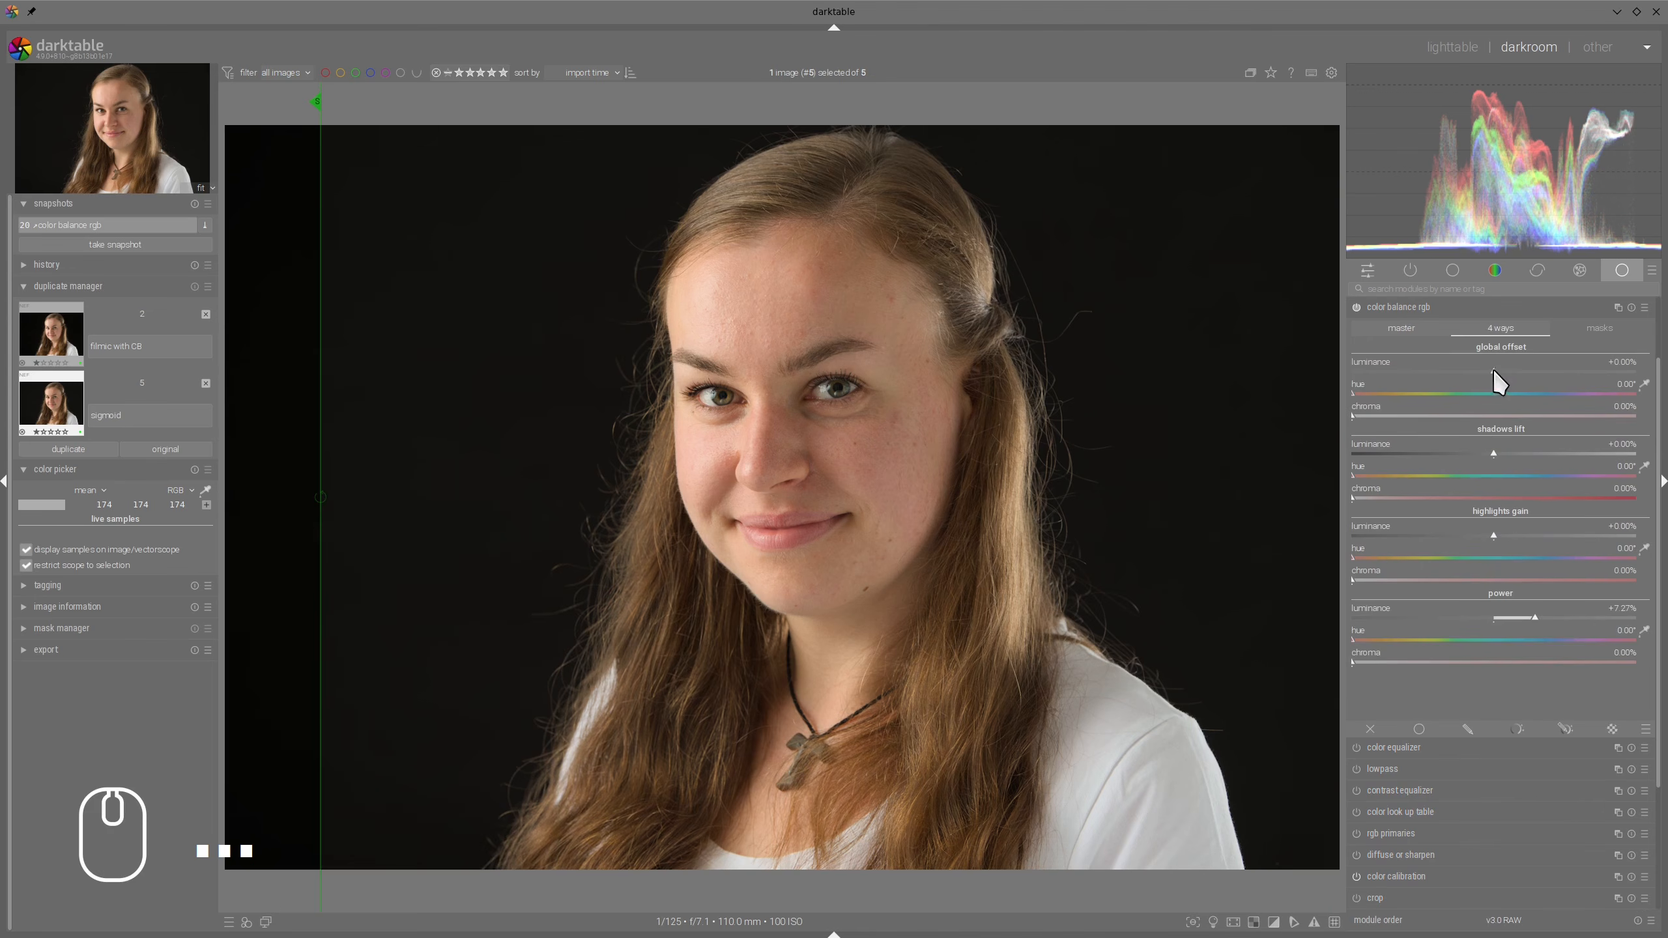
left_click_drag(1493, 371, 1482, 372)
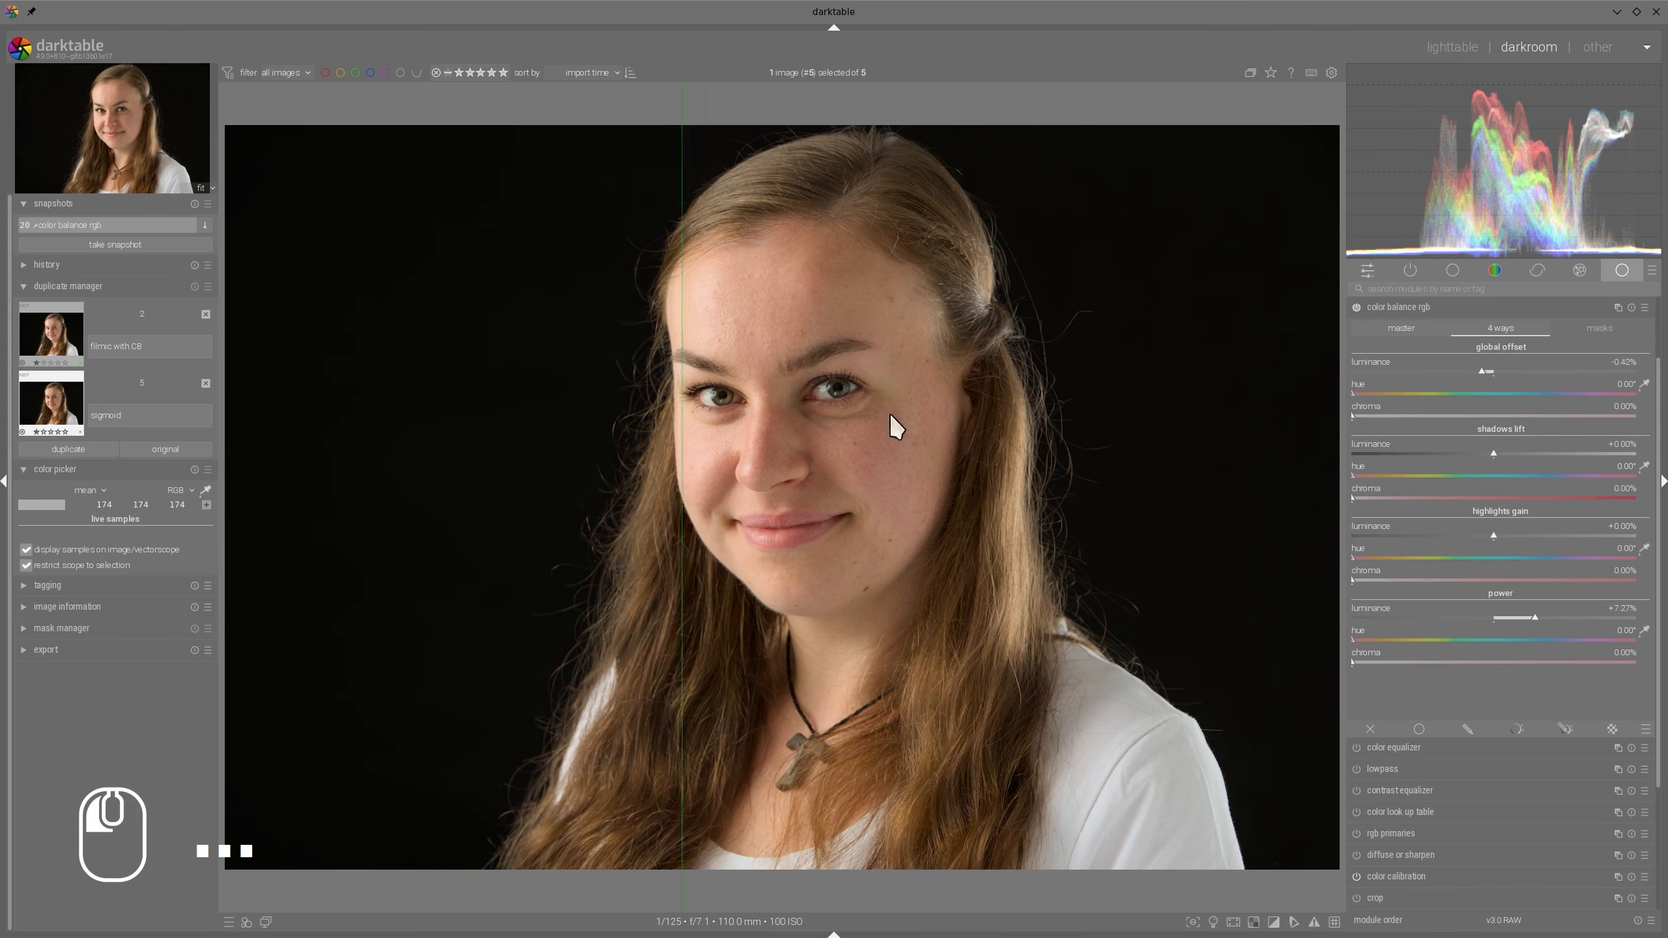
left_click_drag(317, 362, 315, 395)
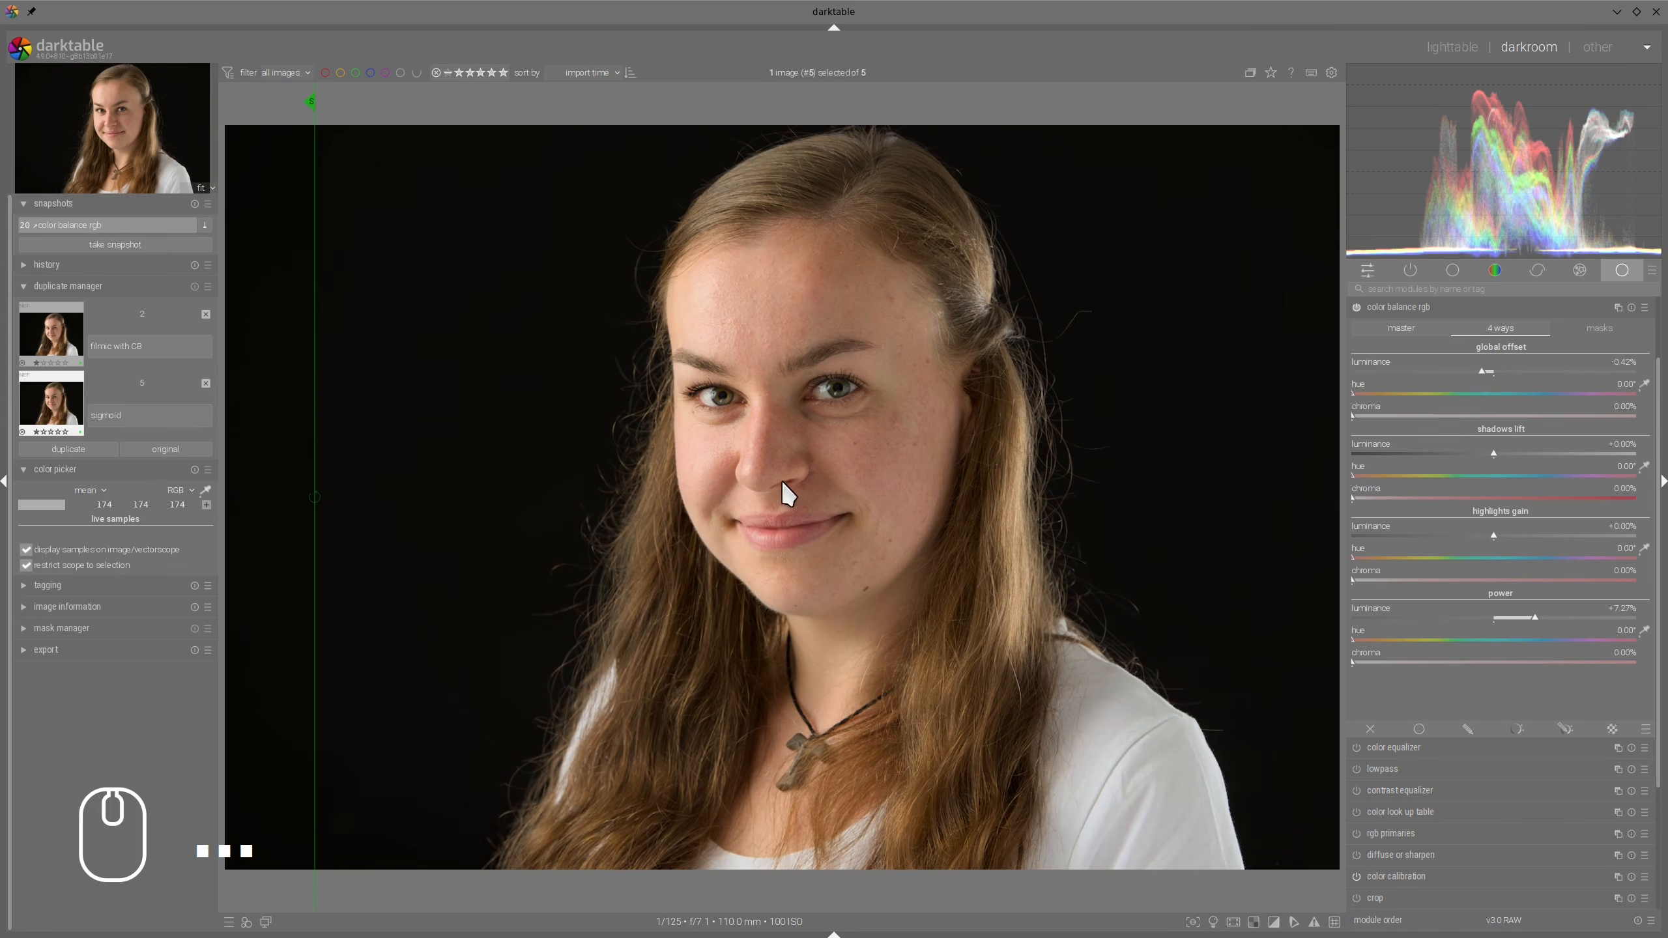
left_click_drag(320, 415, 259, 420)
left_click(1397, 307)
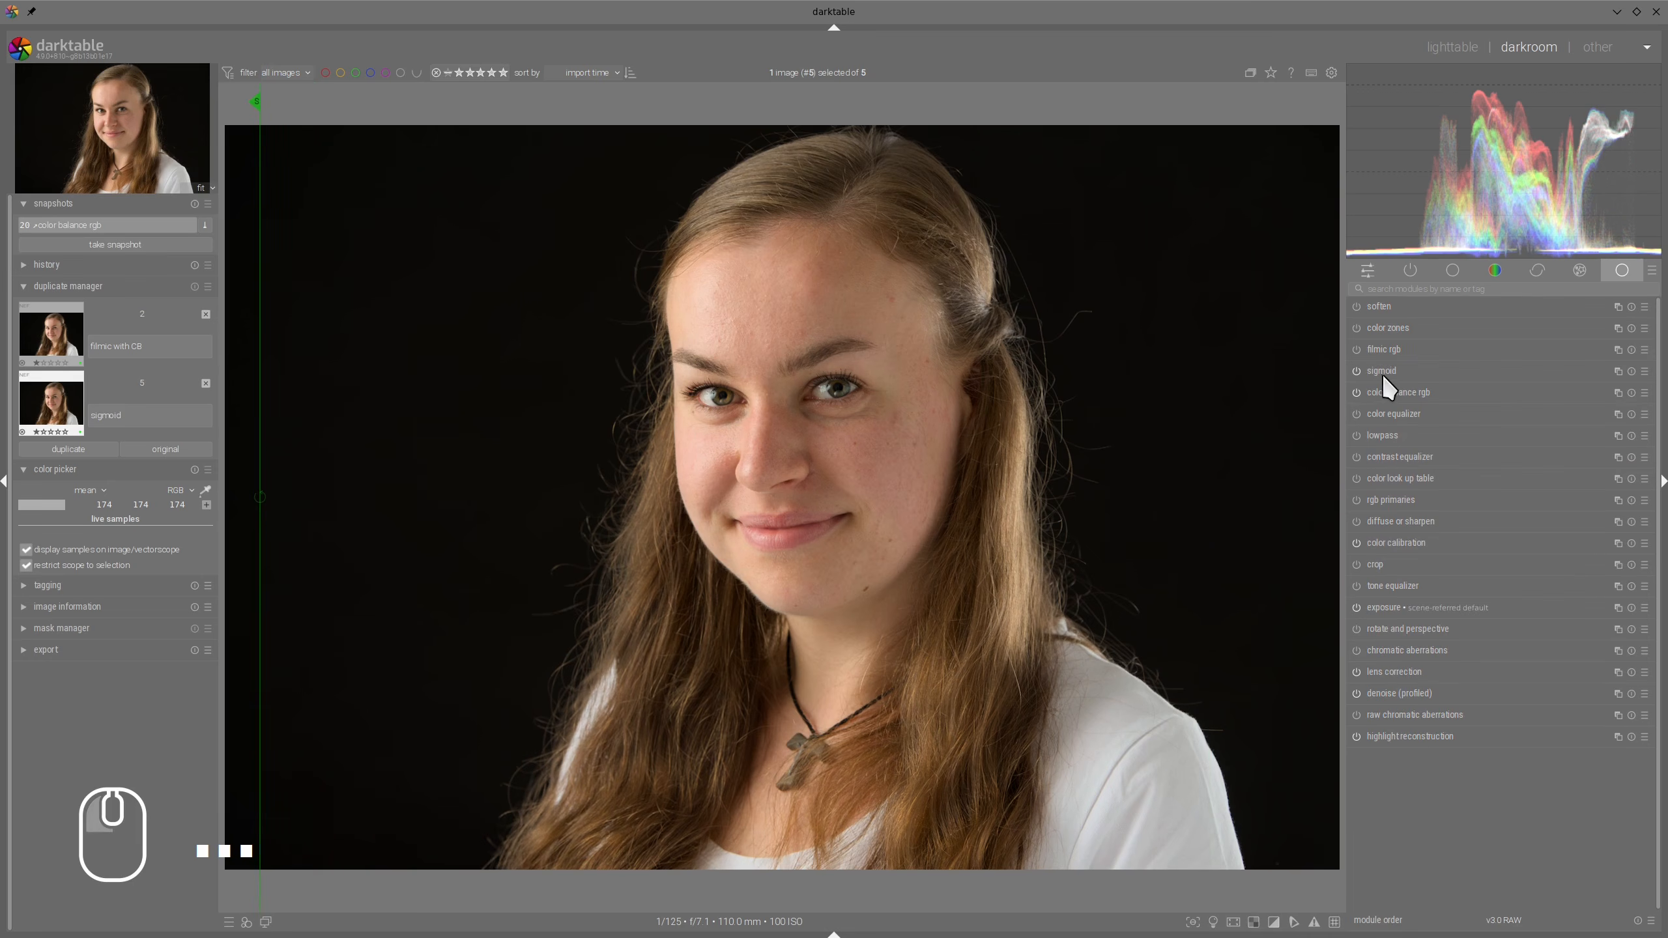
Review sigmoid's color processing choices, leaving RGB ratio selected
left_click(1388, 373)
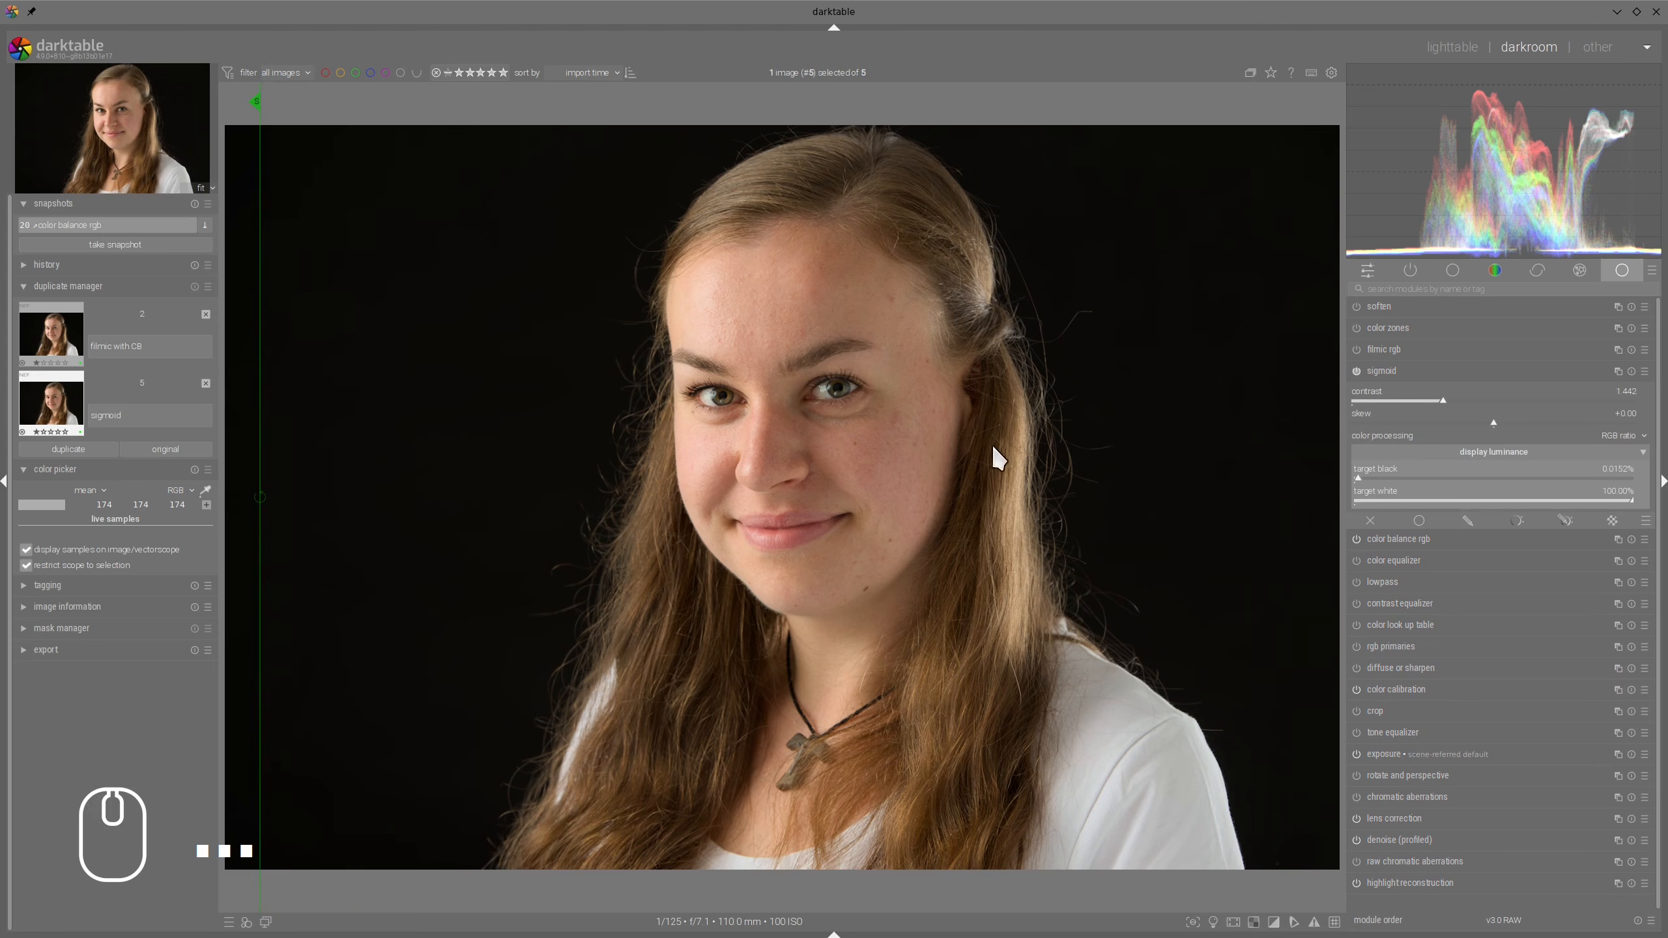
left_click(1617, 438)
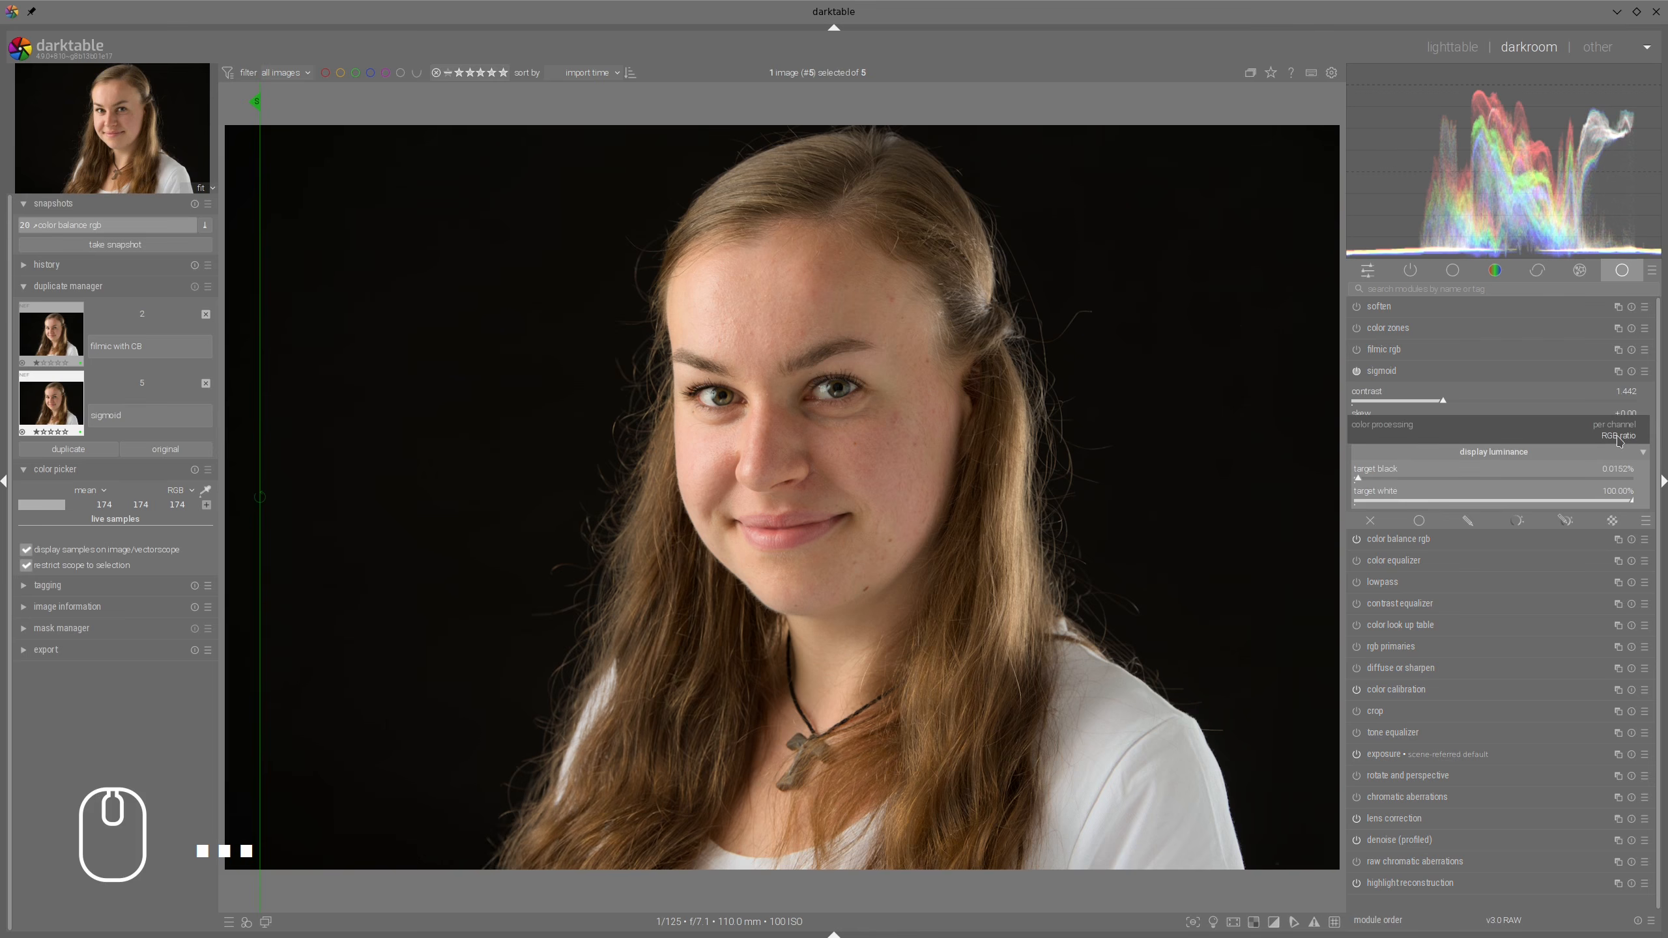
left_click(1618, 438)
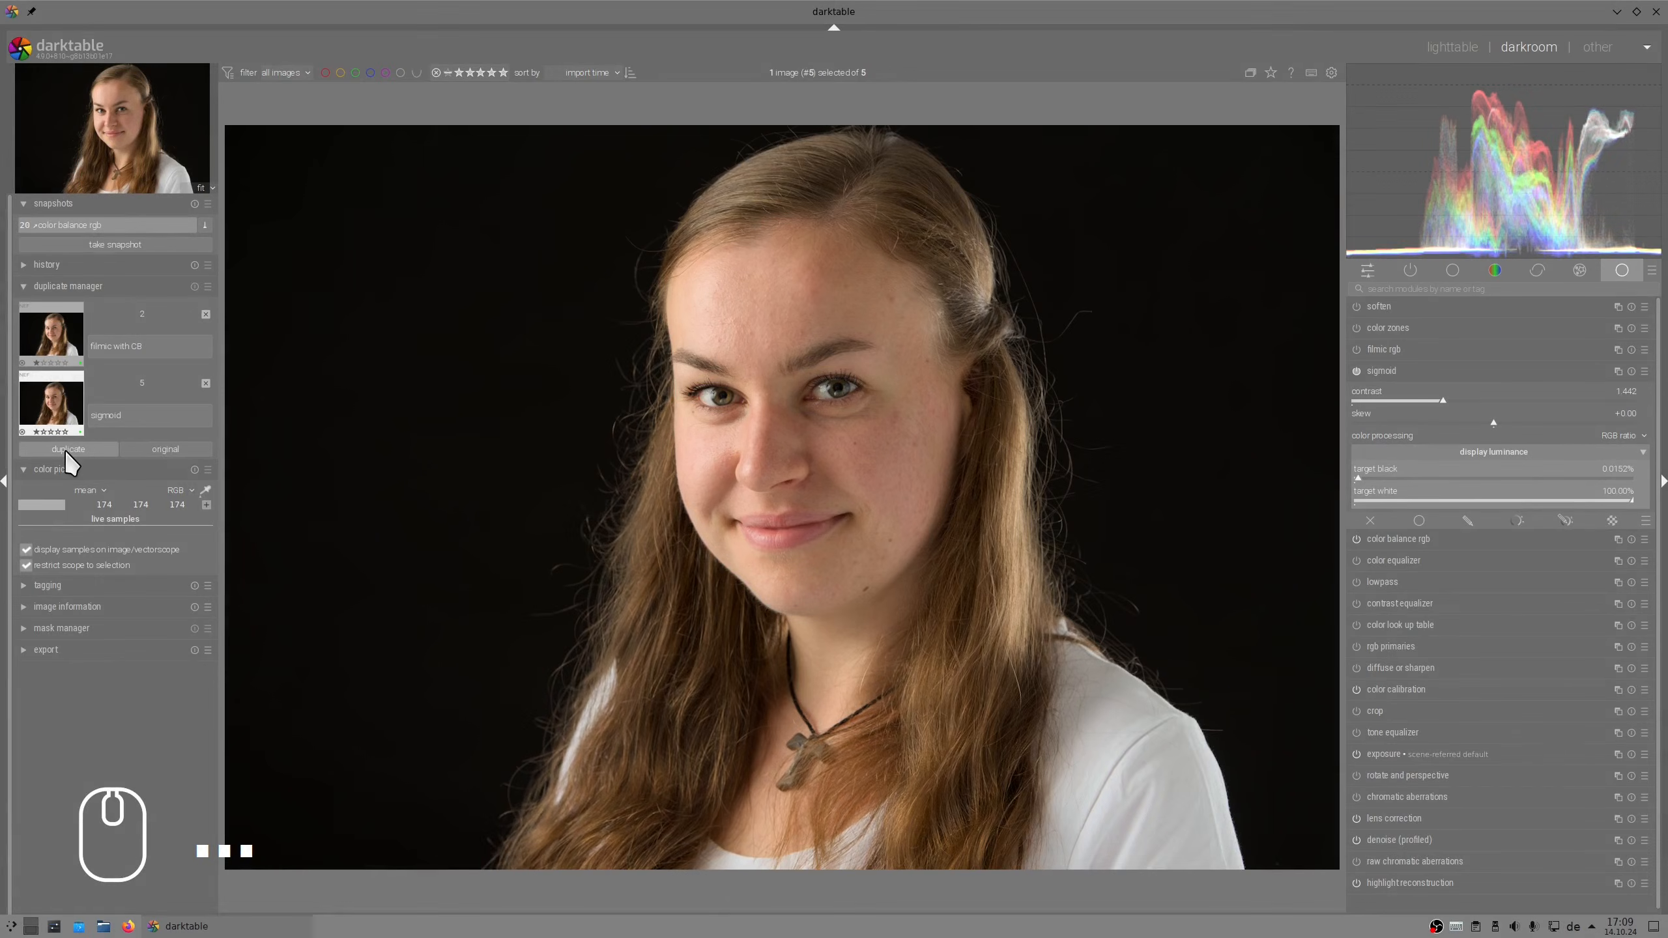
Duplicate the sigmoid version and reset both color balance rgb and sigmoid to their defaults on the copy
left_click(66, 453)
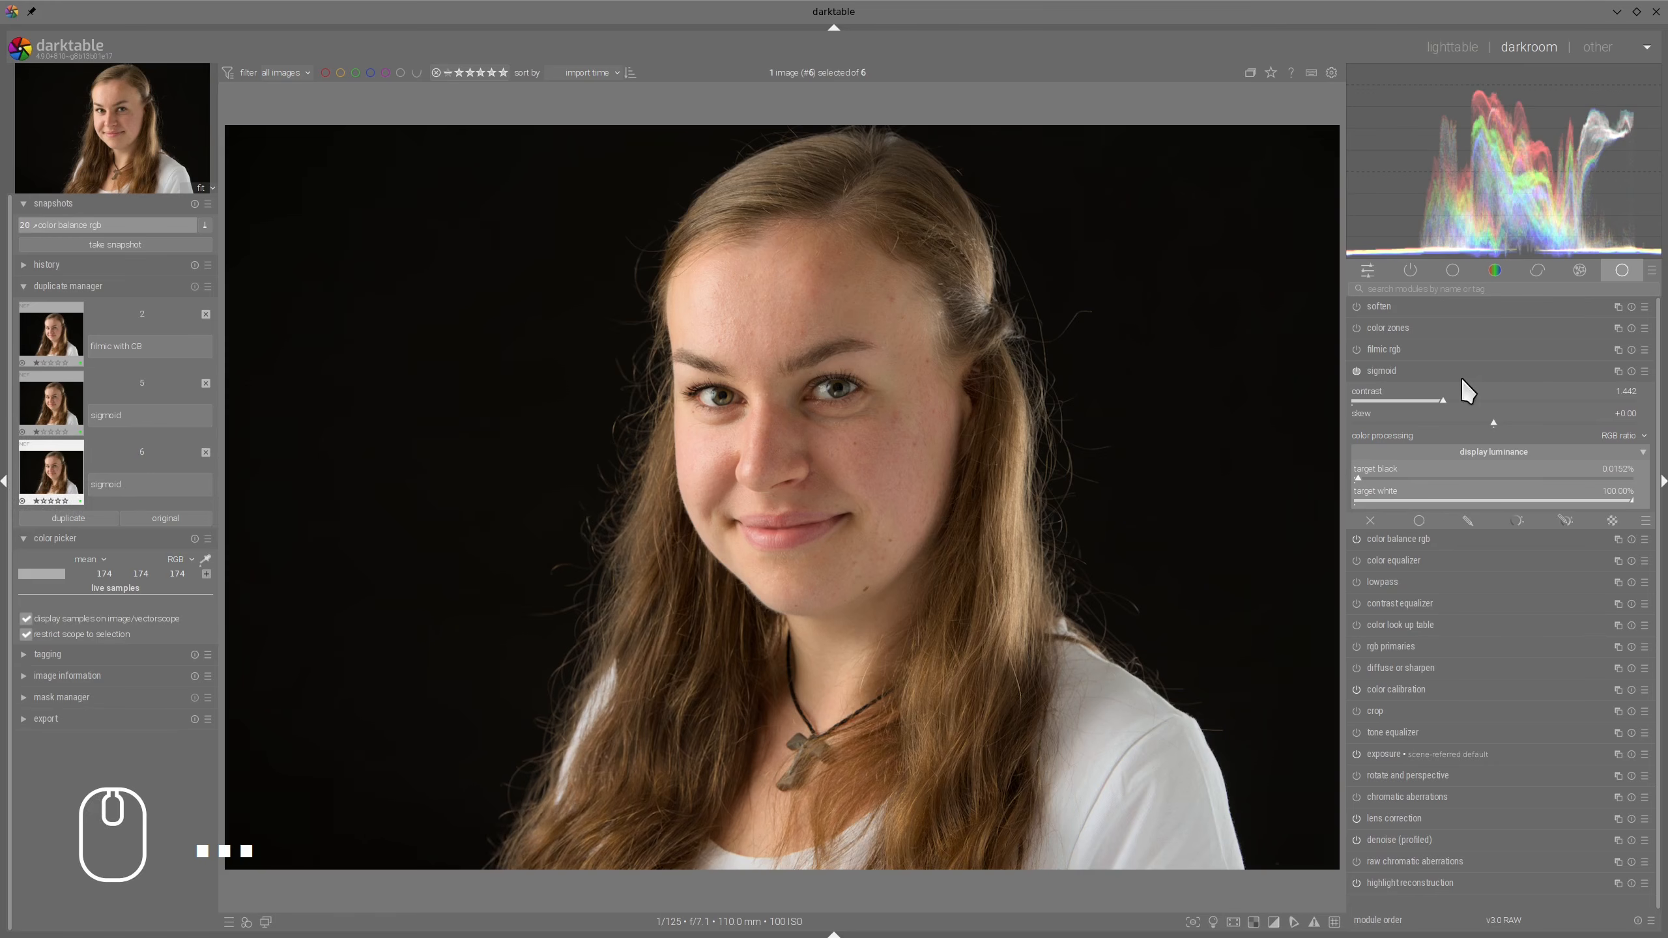
left_click(1631, 539)
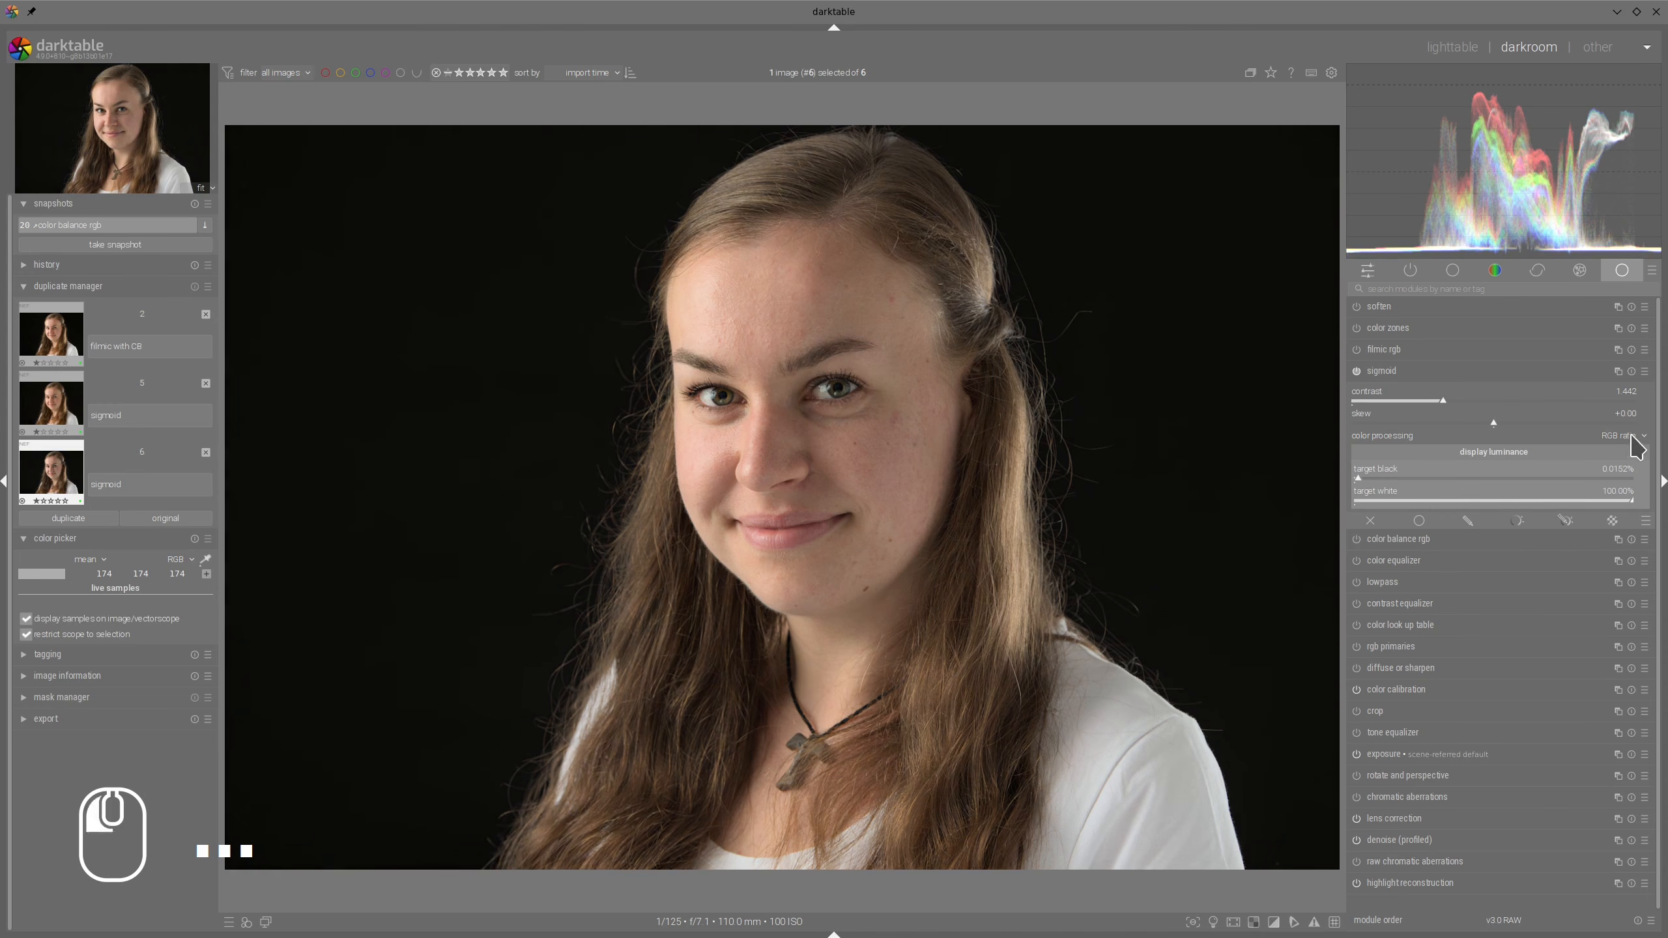
left_click(1631, 372)
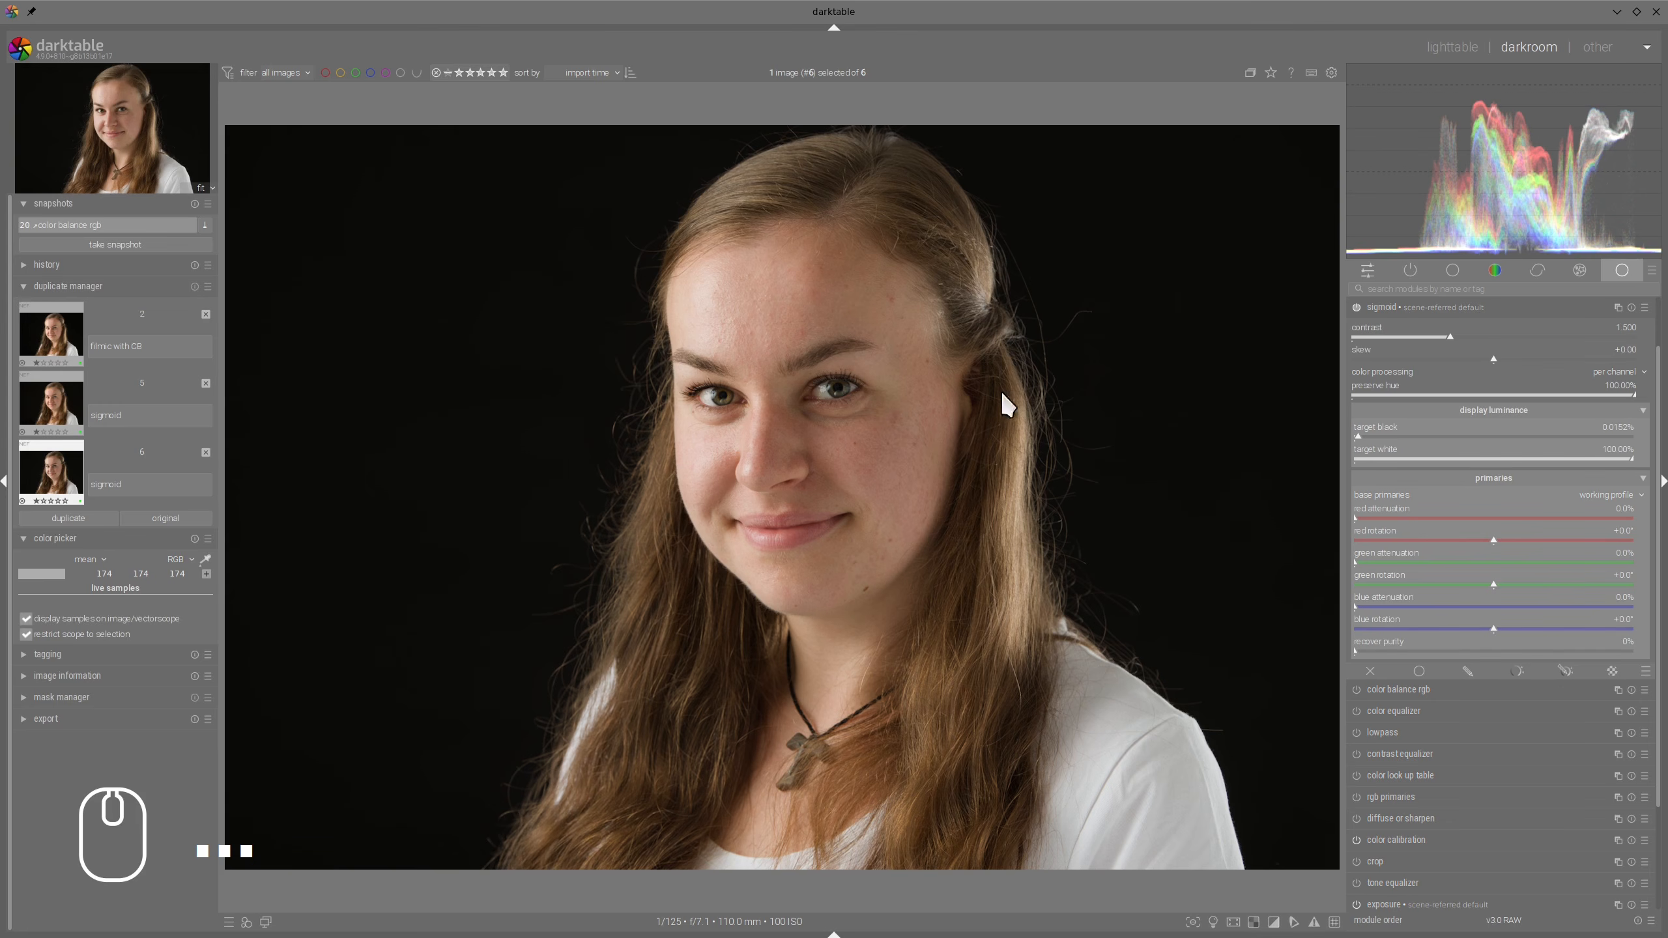
Try sigmoid contrast 1.747 with skew at -0.44 and at +0.41 against the snapshot, and reset sigmoid
left_click_drag(1447, 337, 1481, 337)
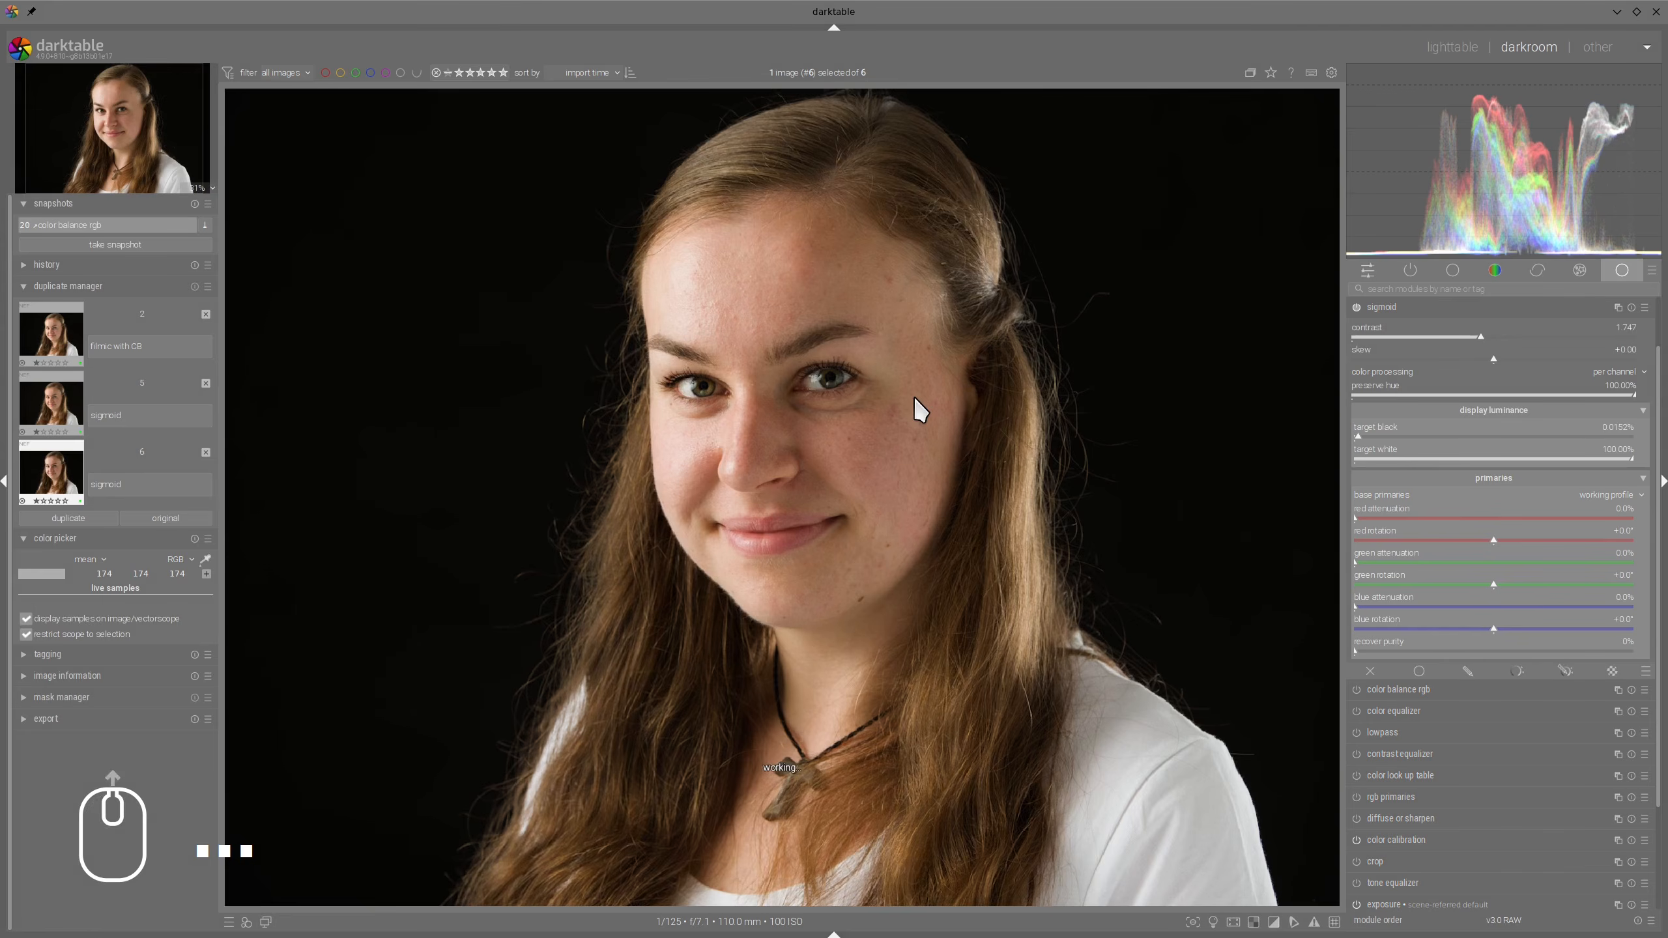
scroll(915, 396, "up", 1)
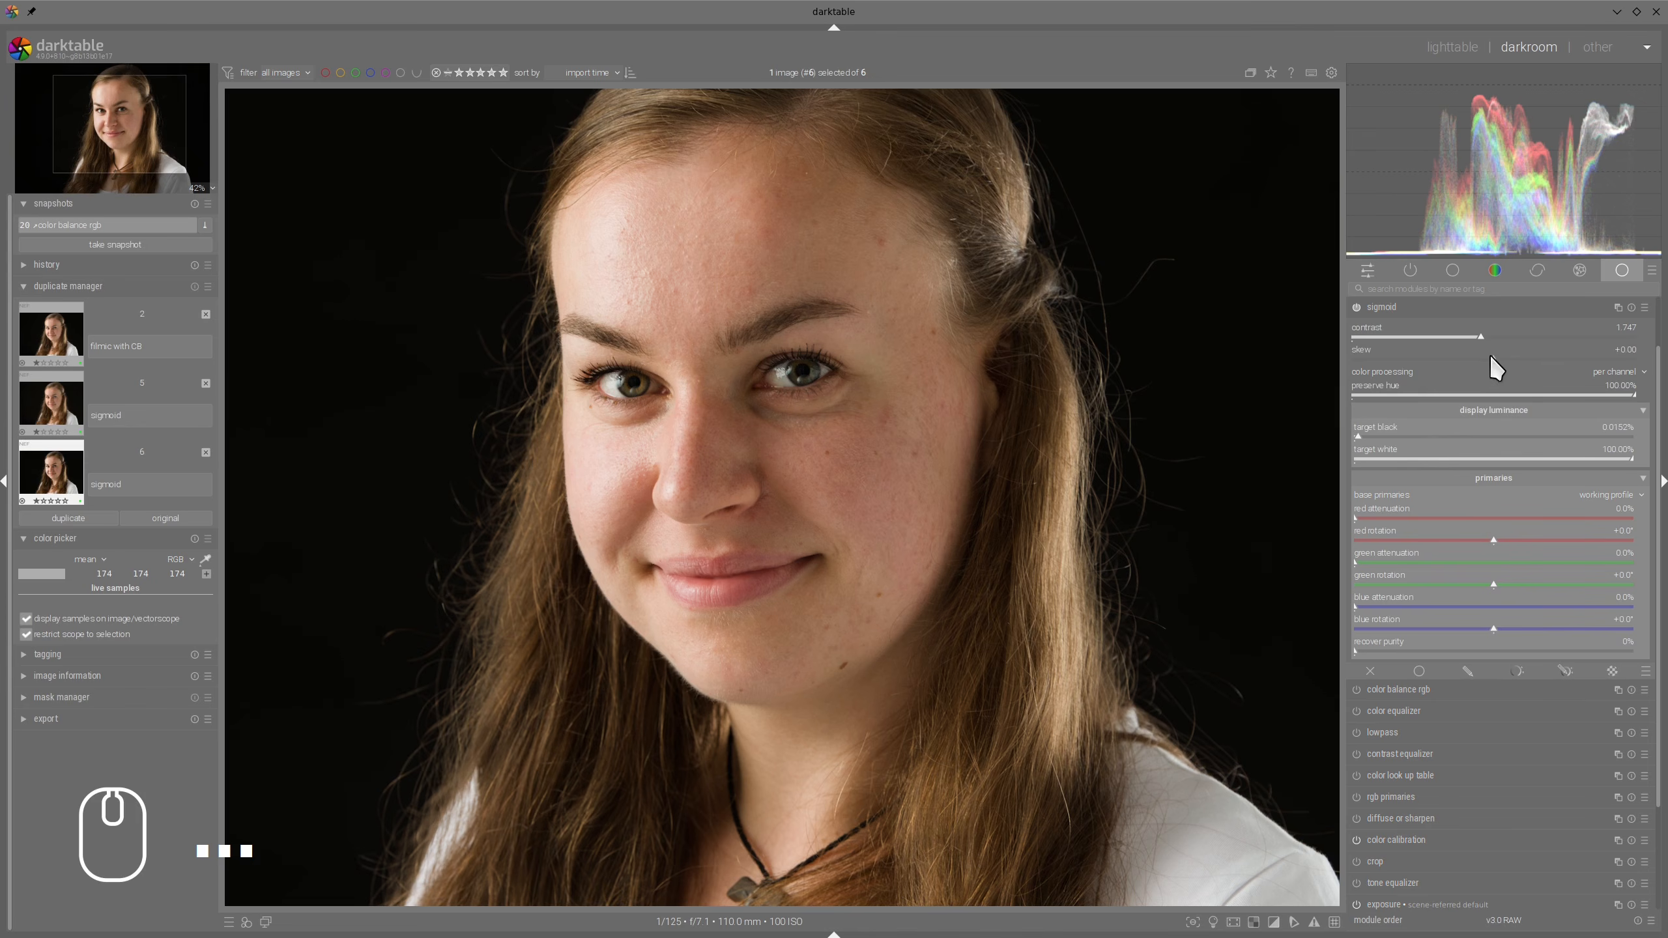
left_click_drag(1495, 359, 1431, 363)
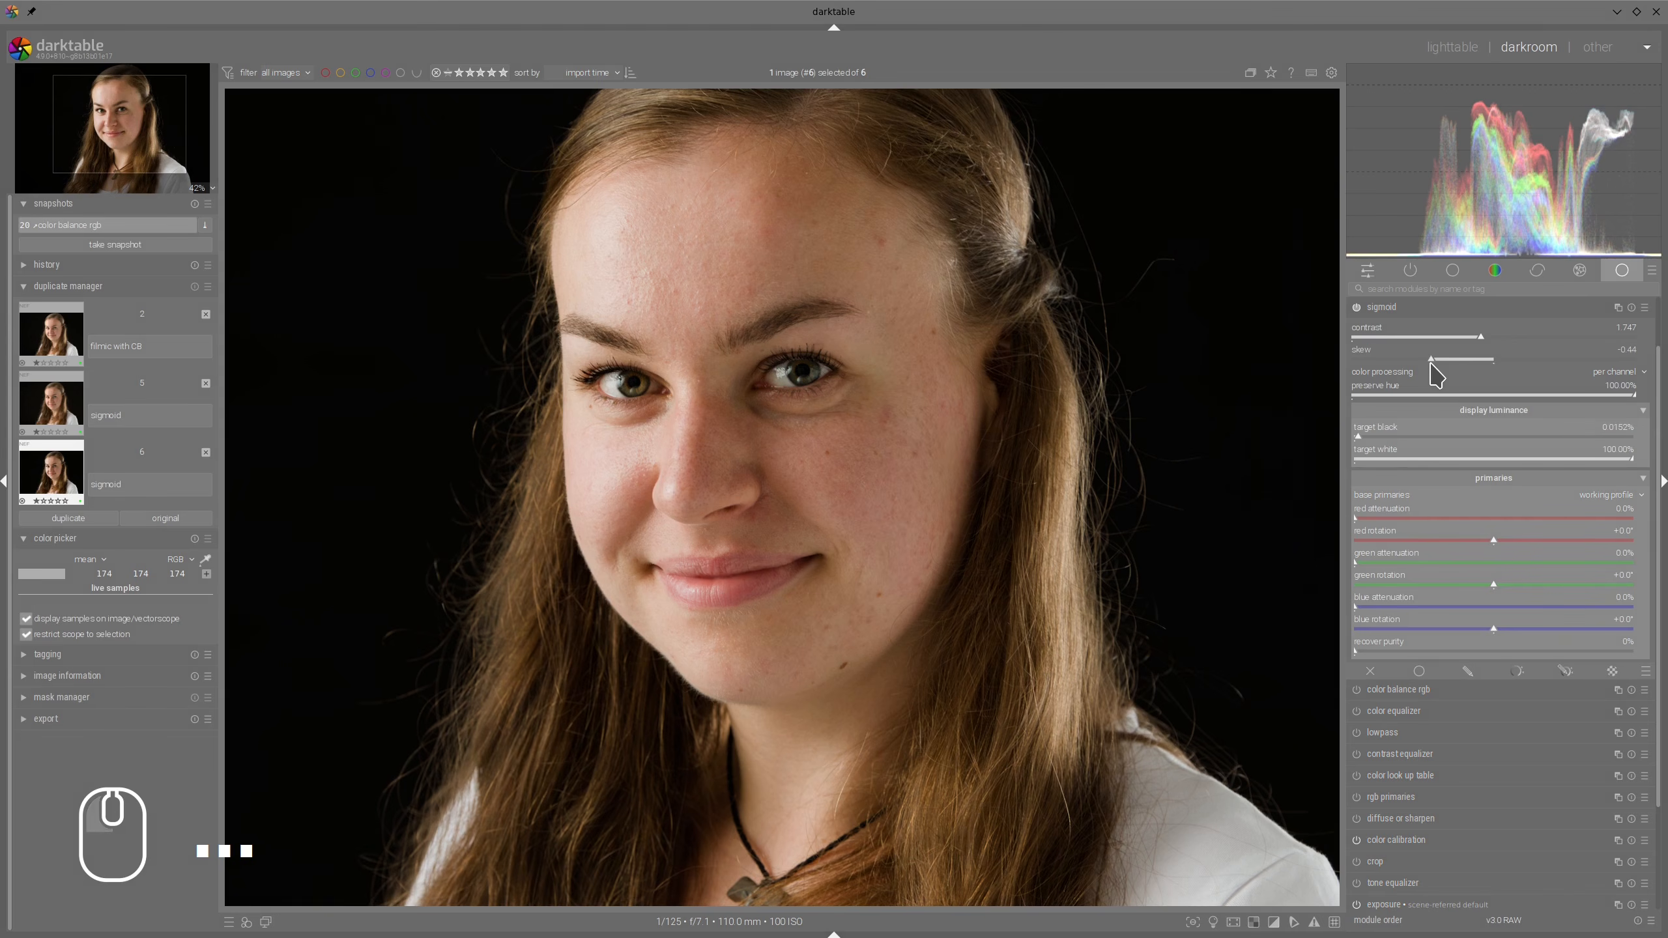
left_click_drag(227, 305, 282, 297)
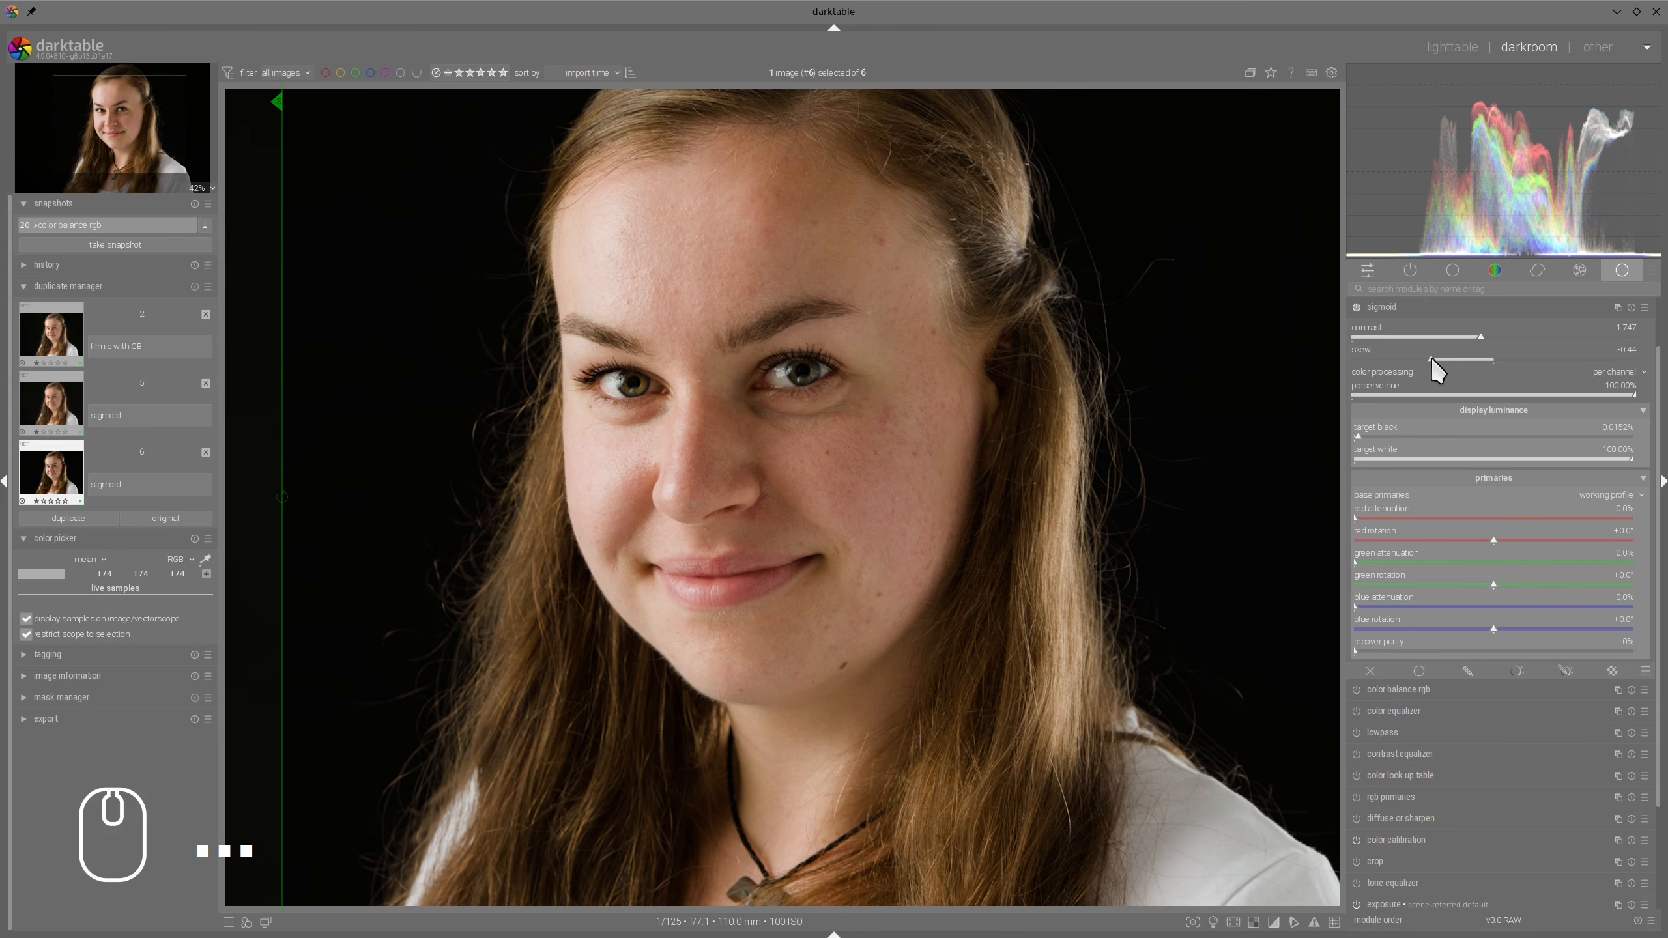
left_click_drag(1432, 360, 1554, 377)
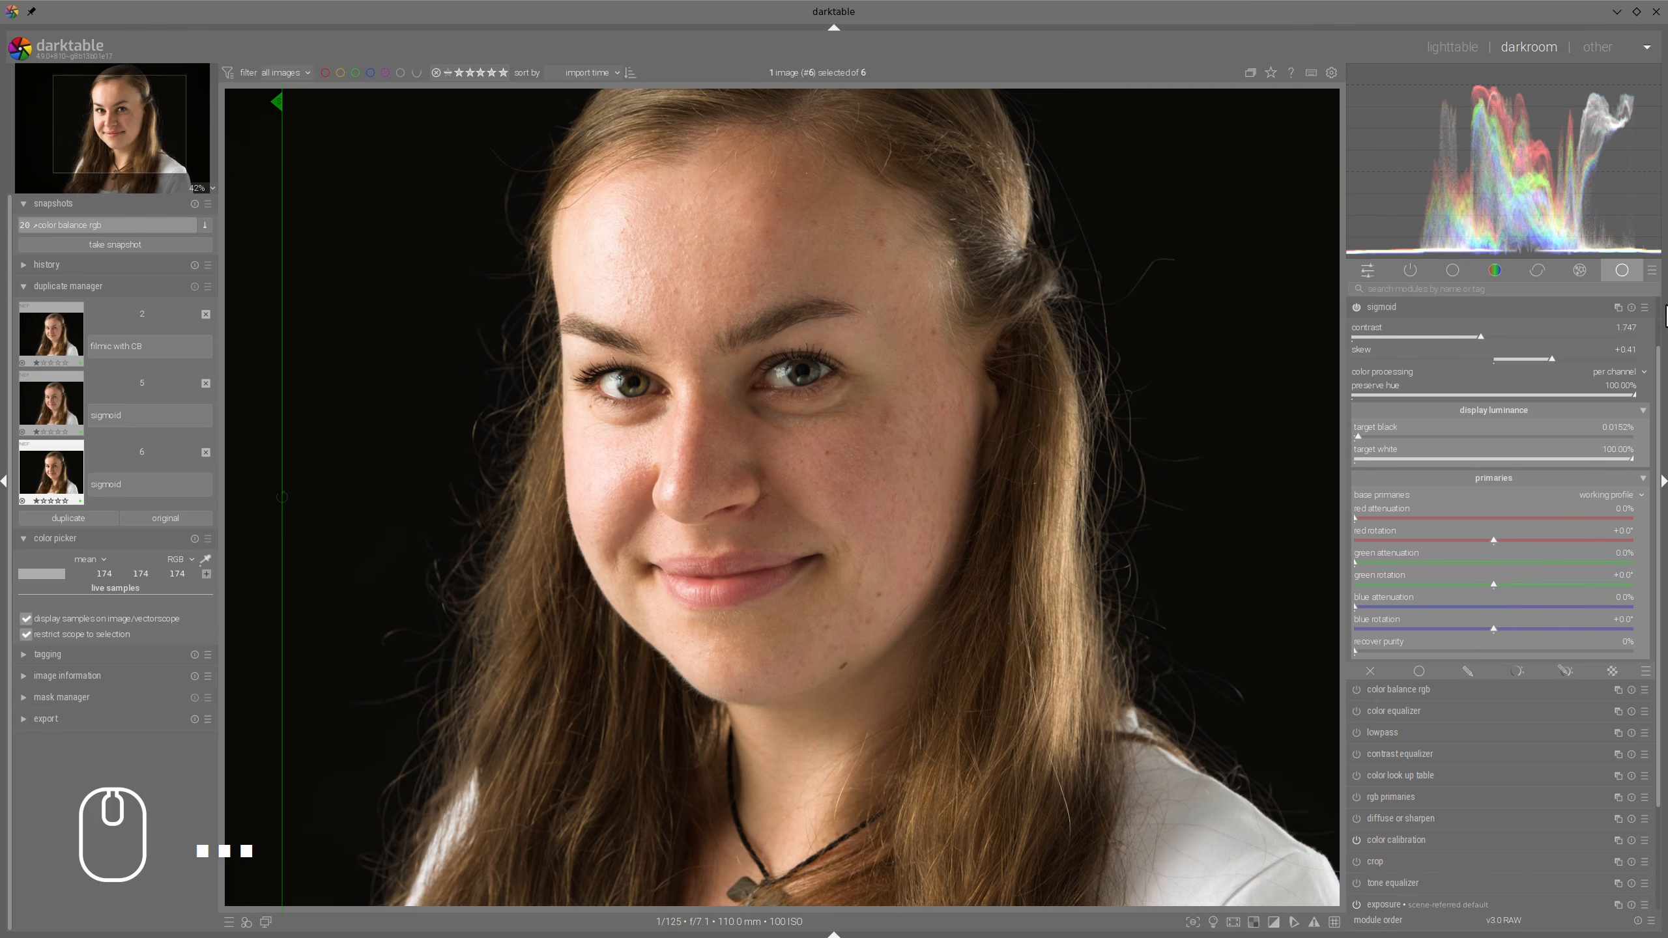
left_click(1631, 307)
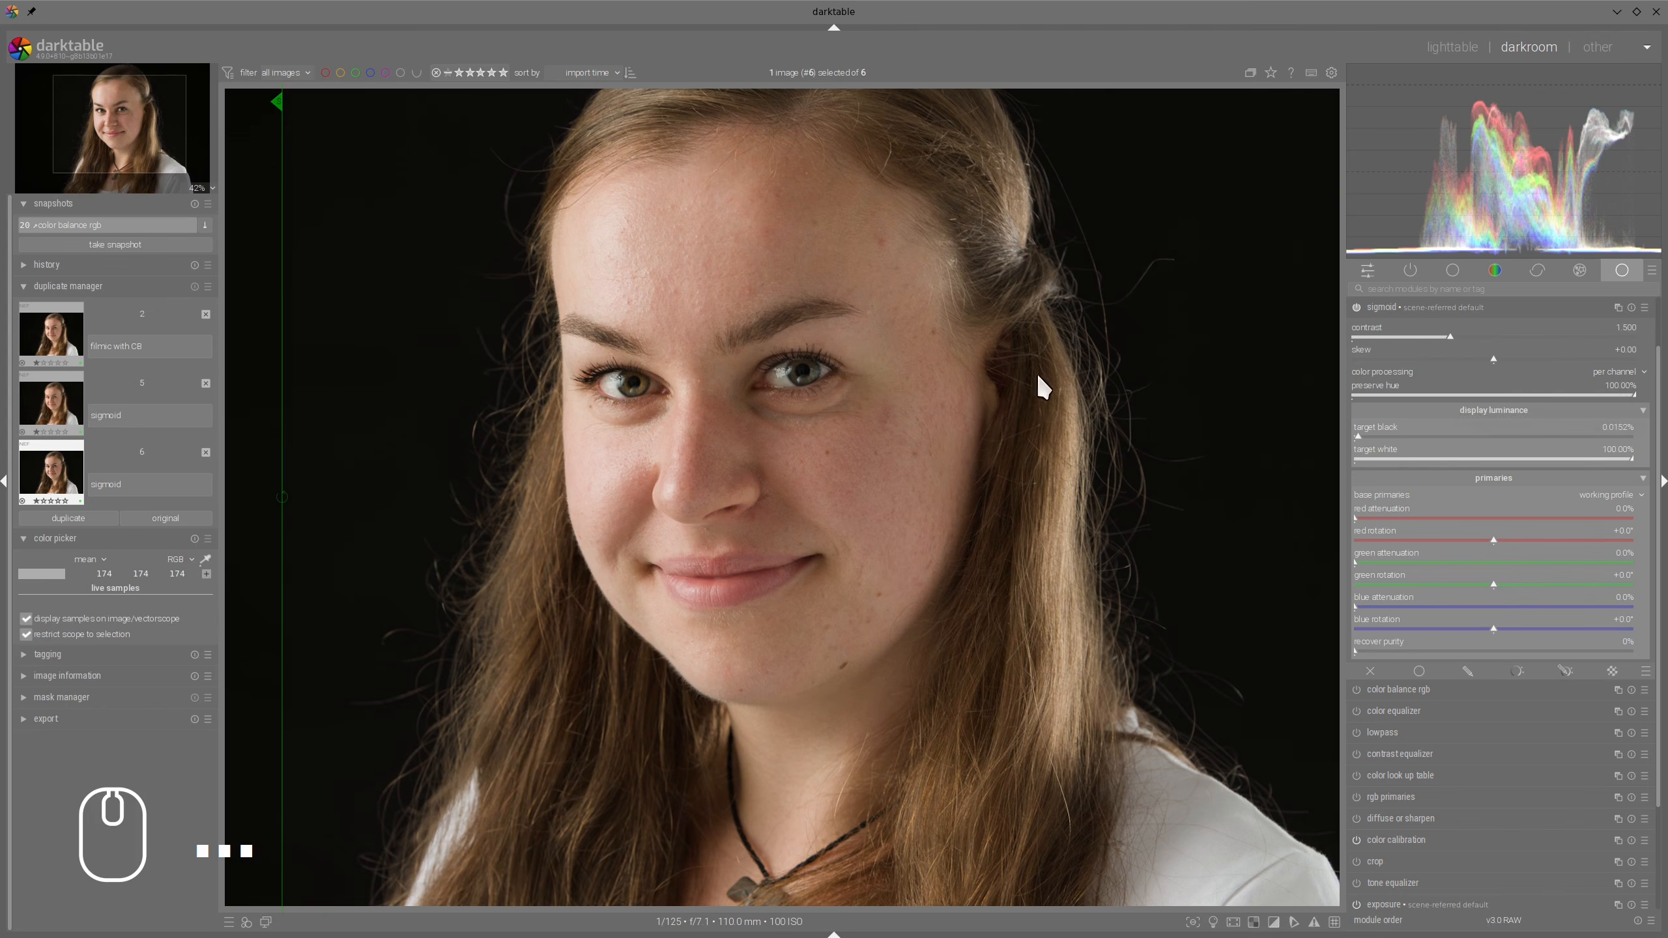
Raise sigmoid's target white to 141.84%, checking the facial highlights against the snapshot and with the clipping indication turned on
scroll(632, 285, "up", 2)
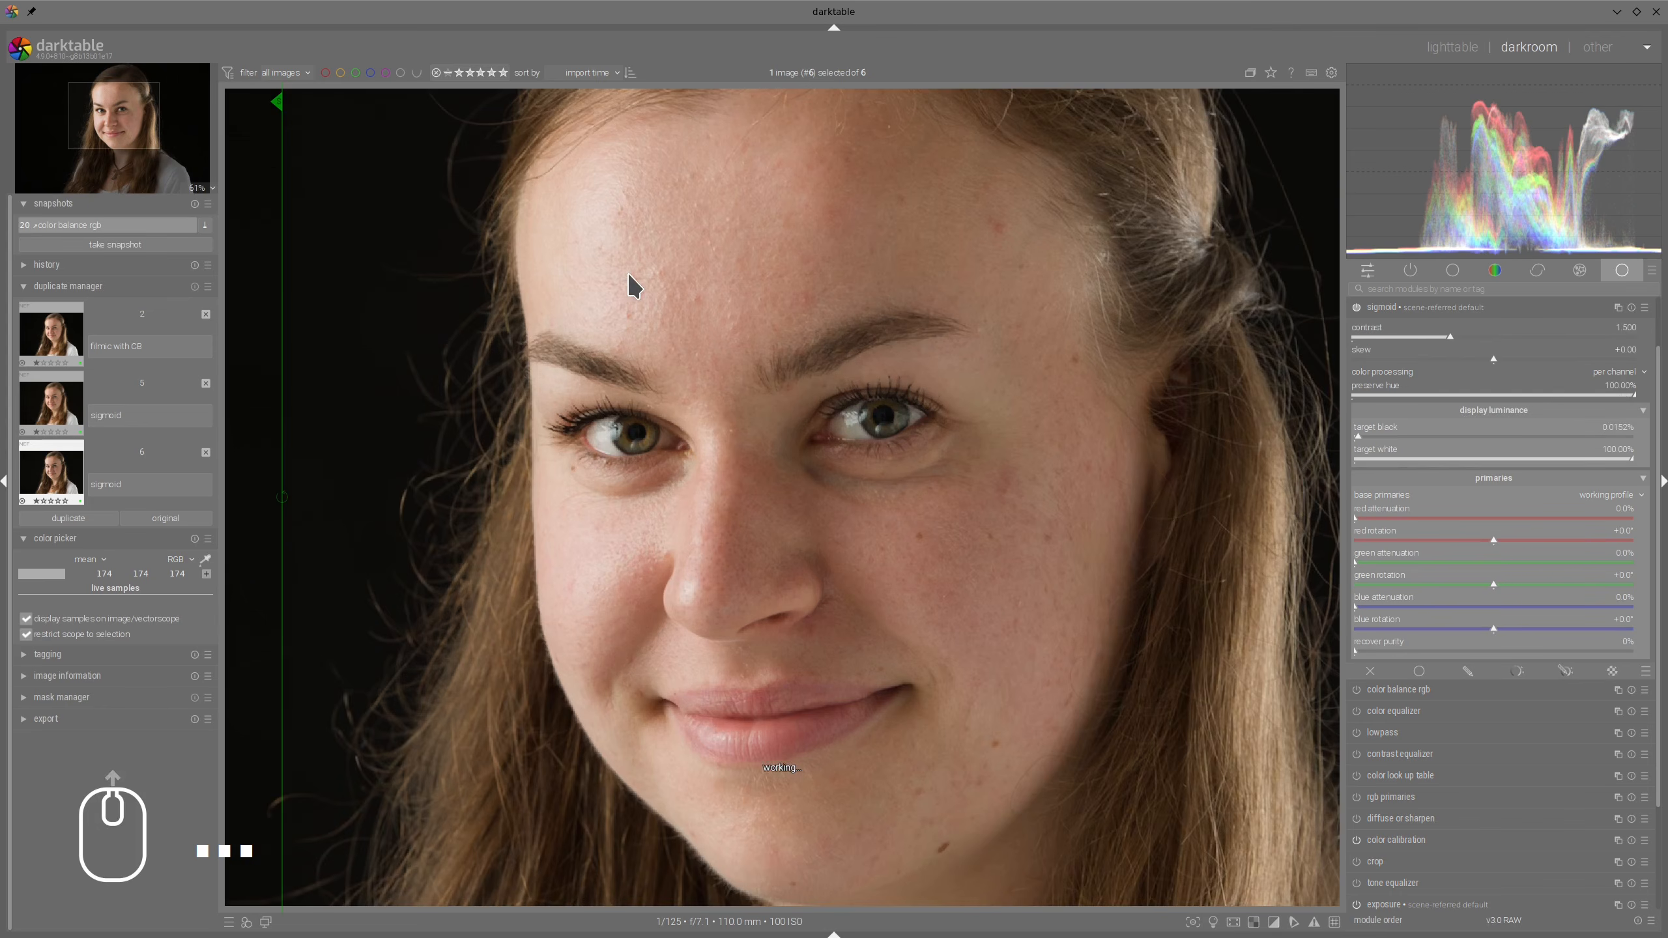
scroll(634, 193, "up", 1)
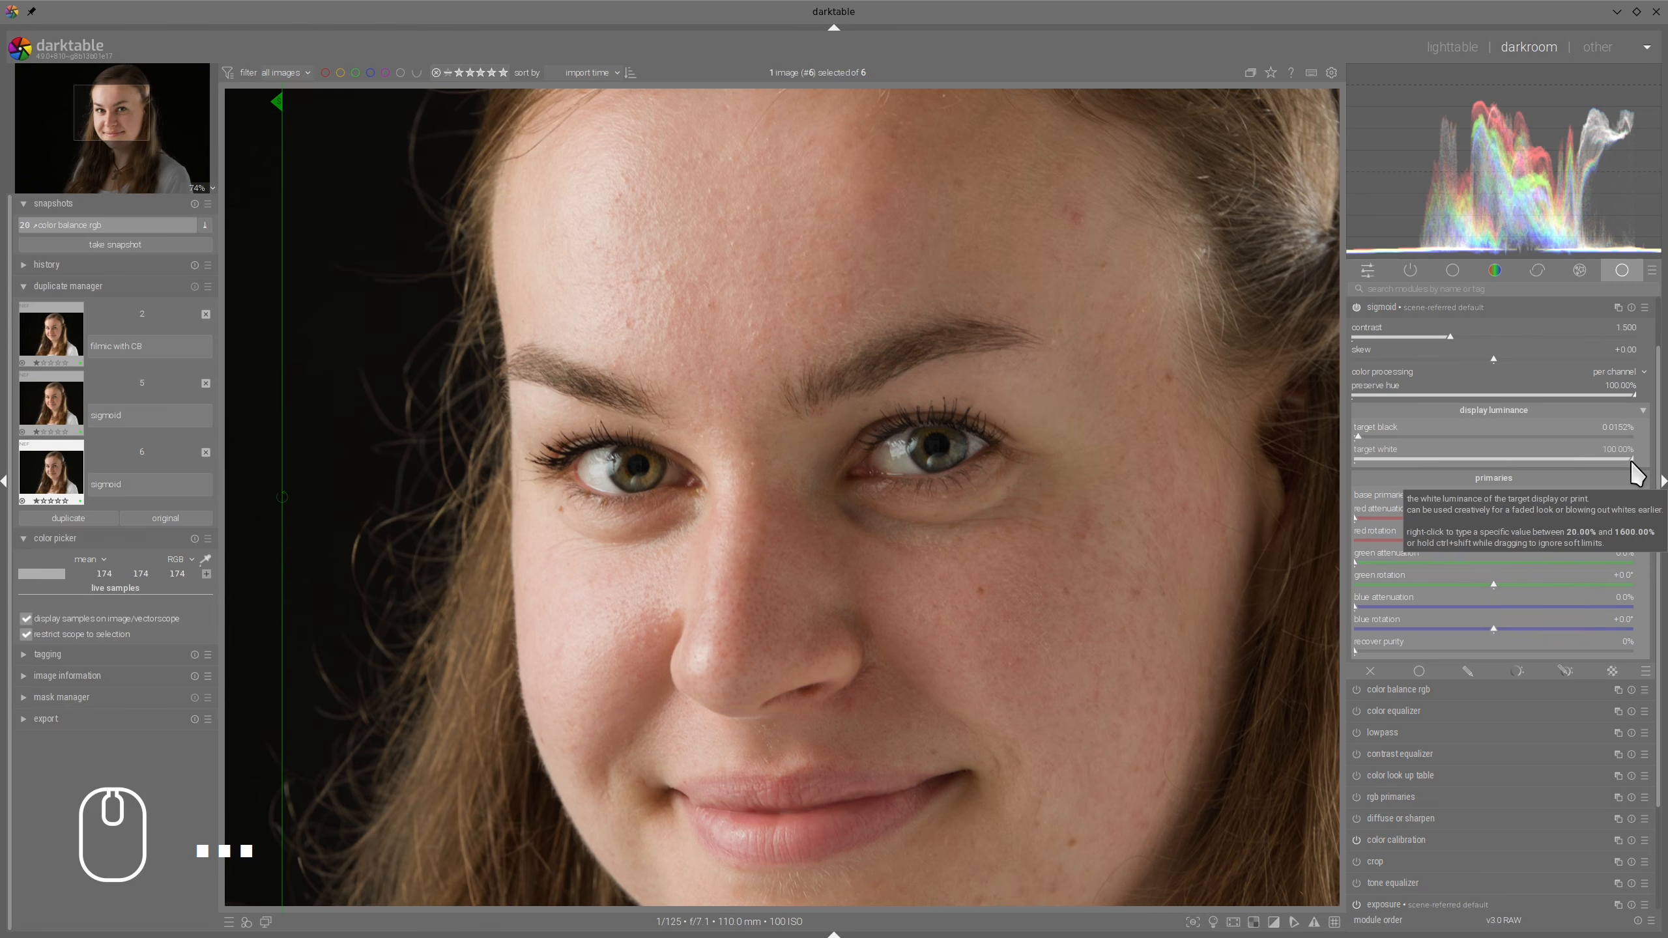
key("ctrl+shift")
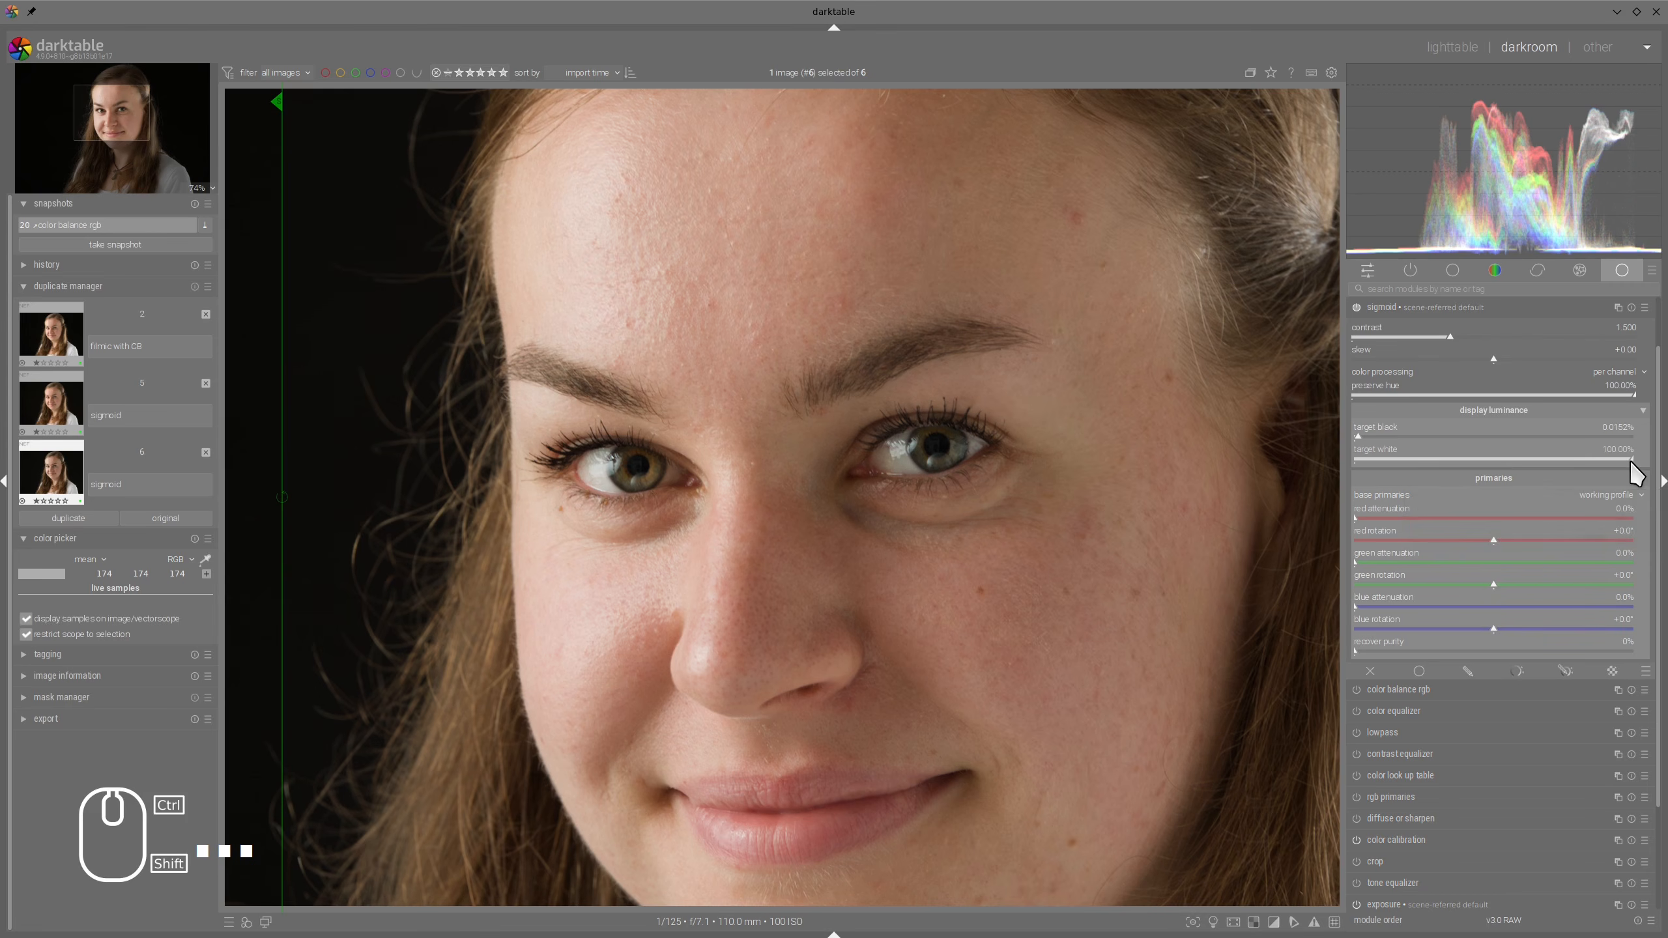
left_click_drag(1631, 461, 1650, 458)
mouse_move(1452, 124)
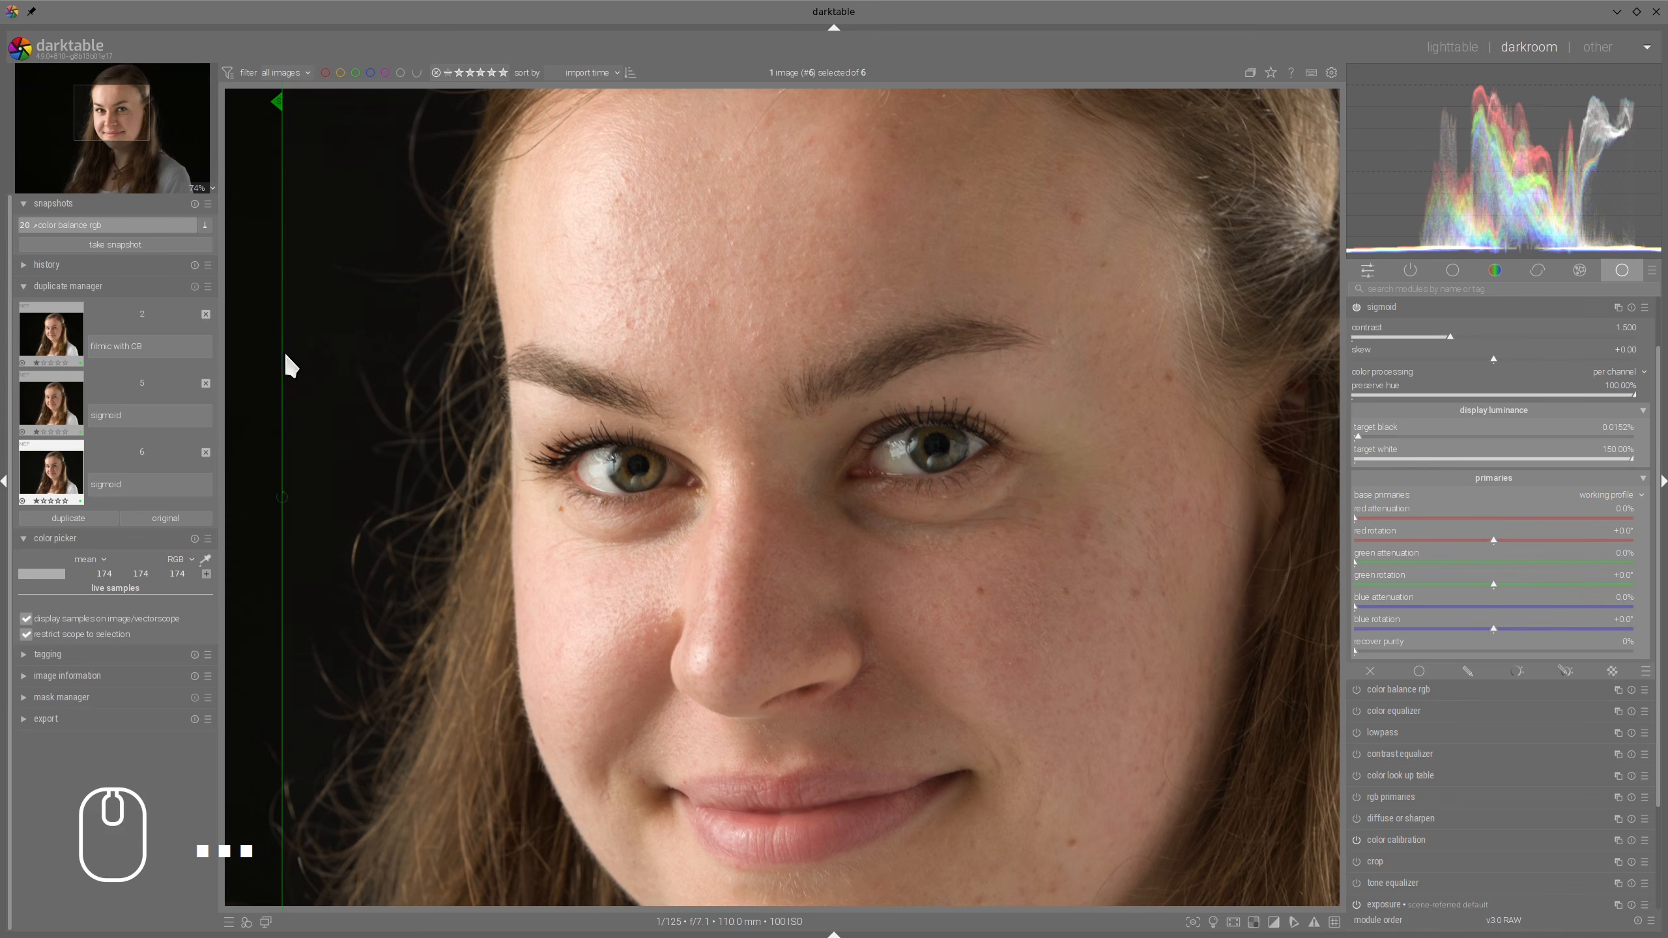
left_click_drag(289, 365, 264, 399)
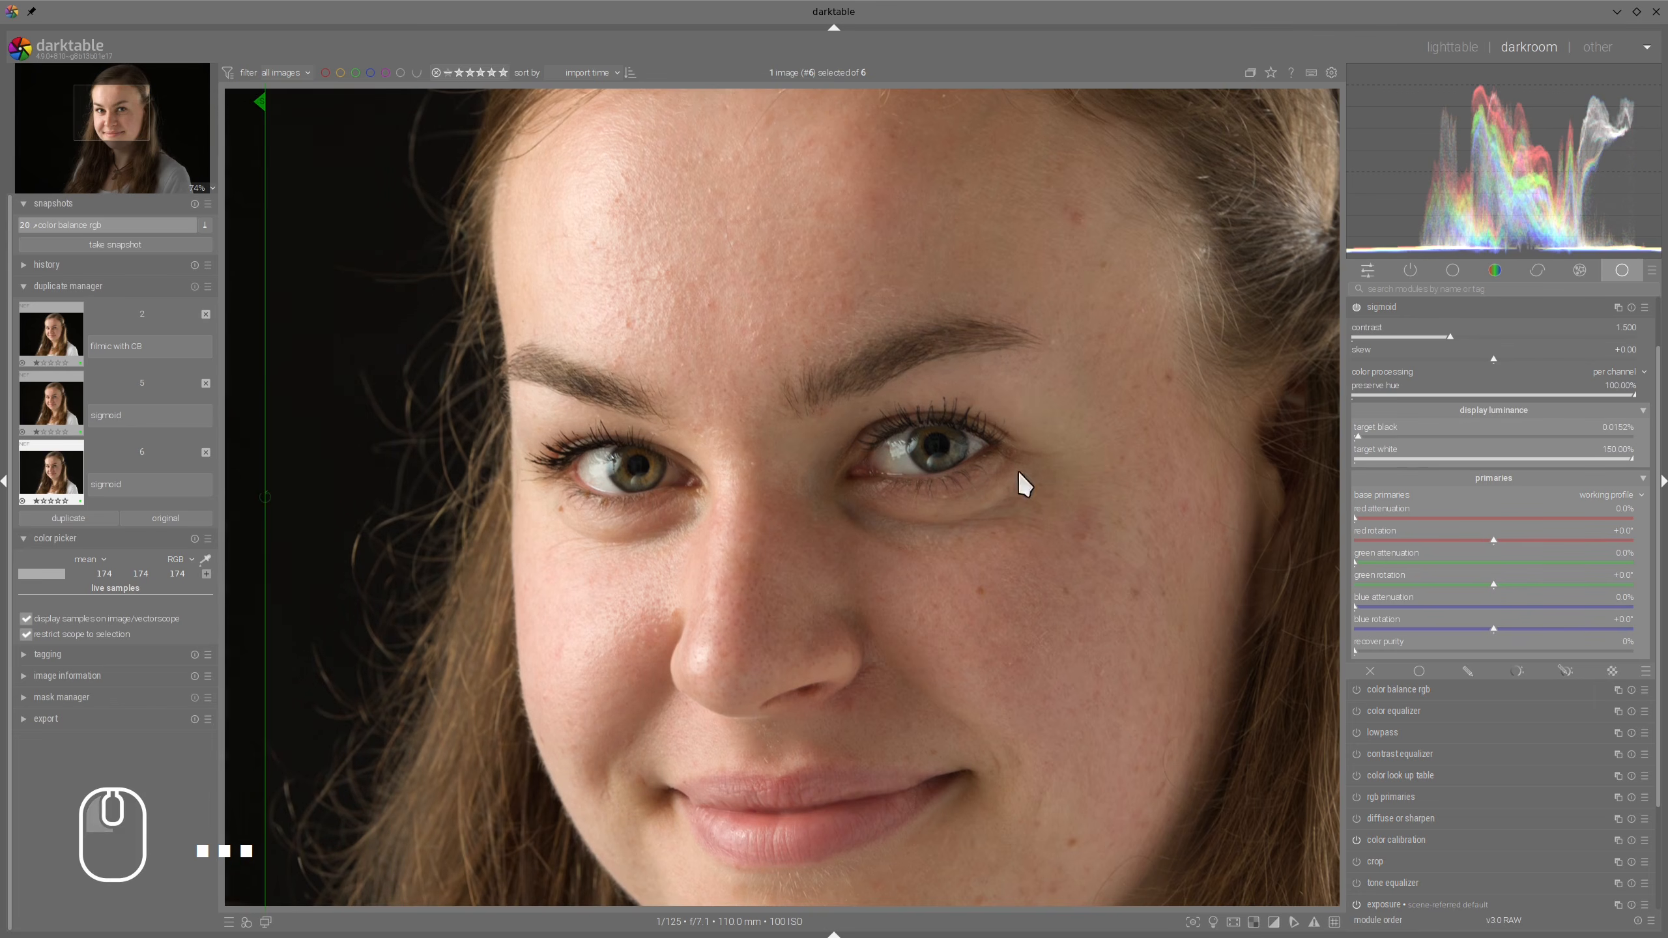
left_click(1273, 922)
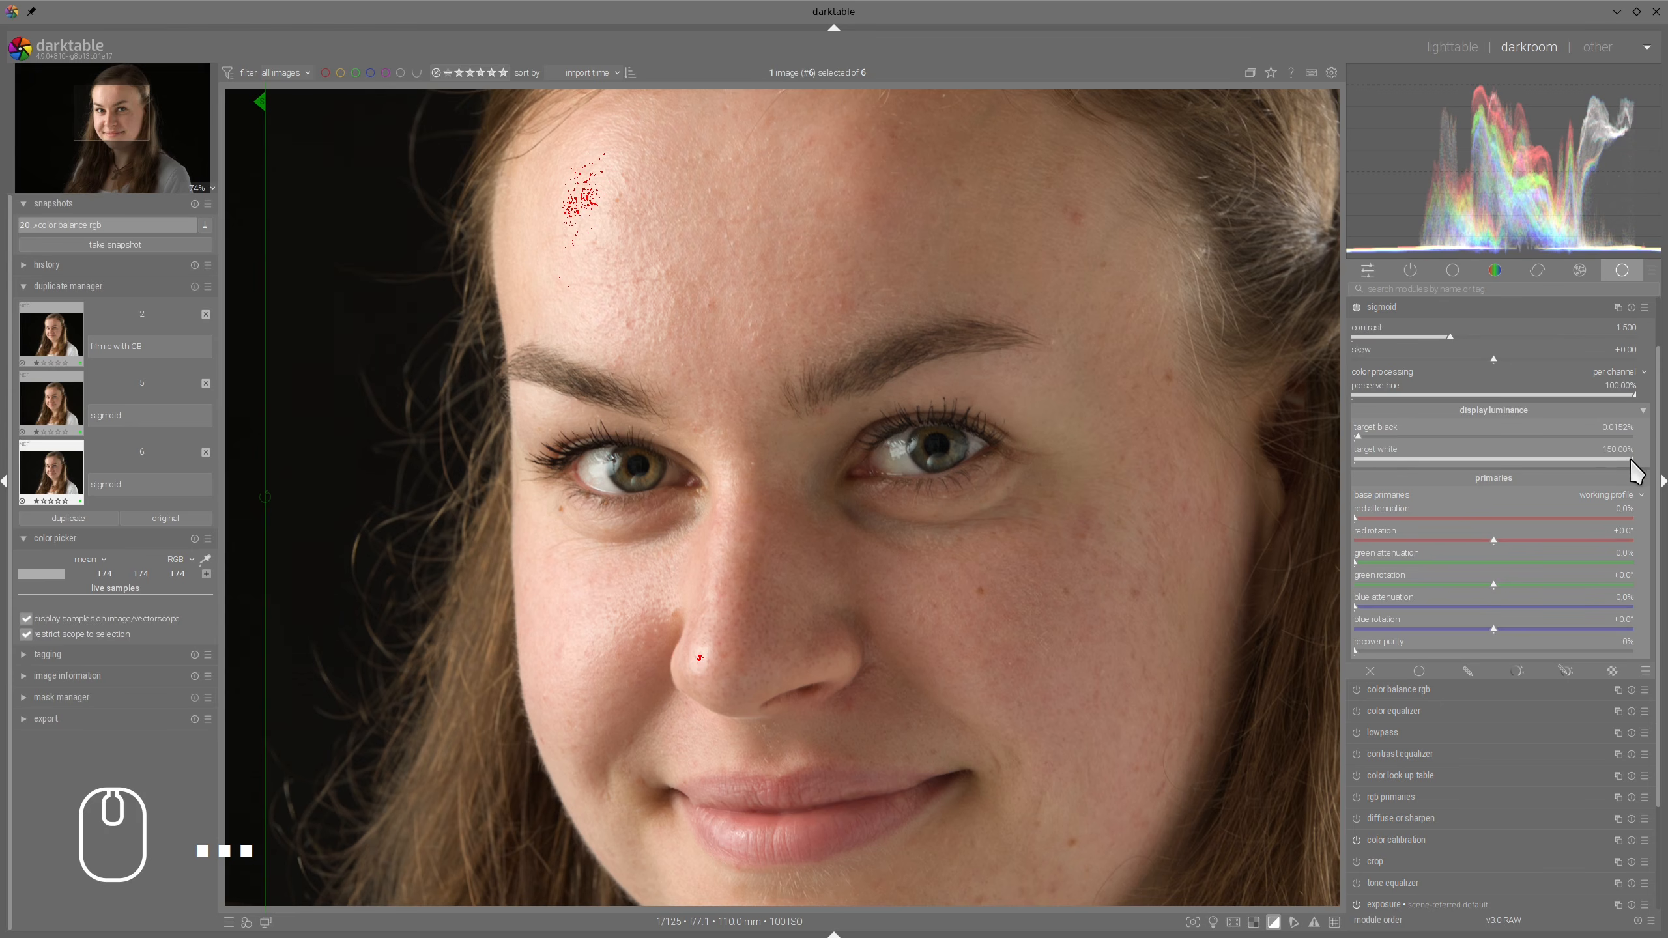
left_click_drag(1633, 460, 1610, 462)
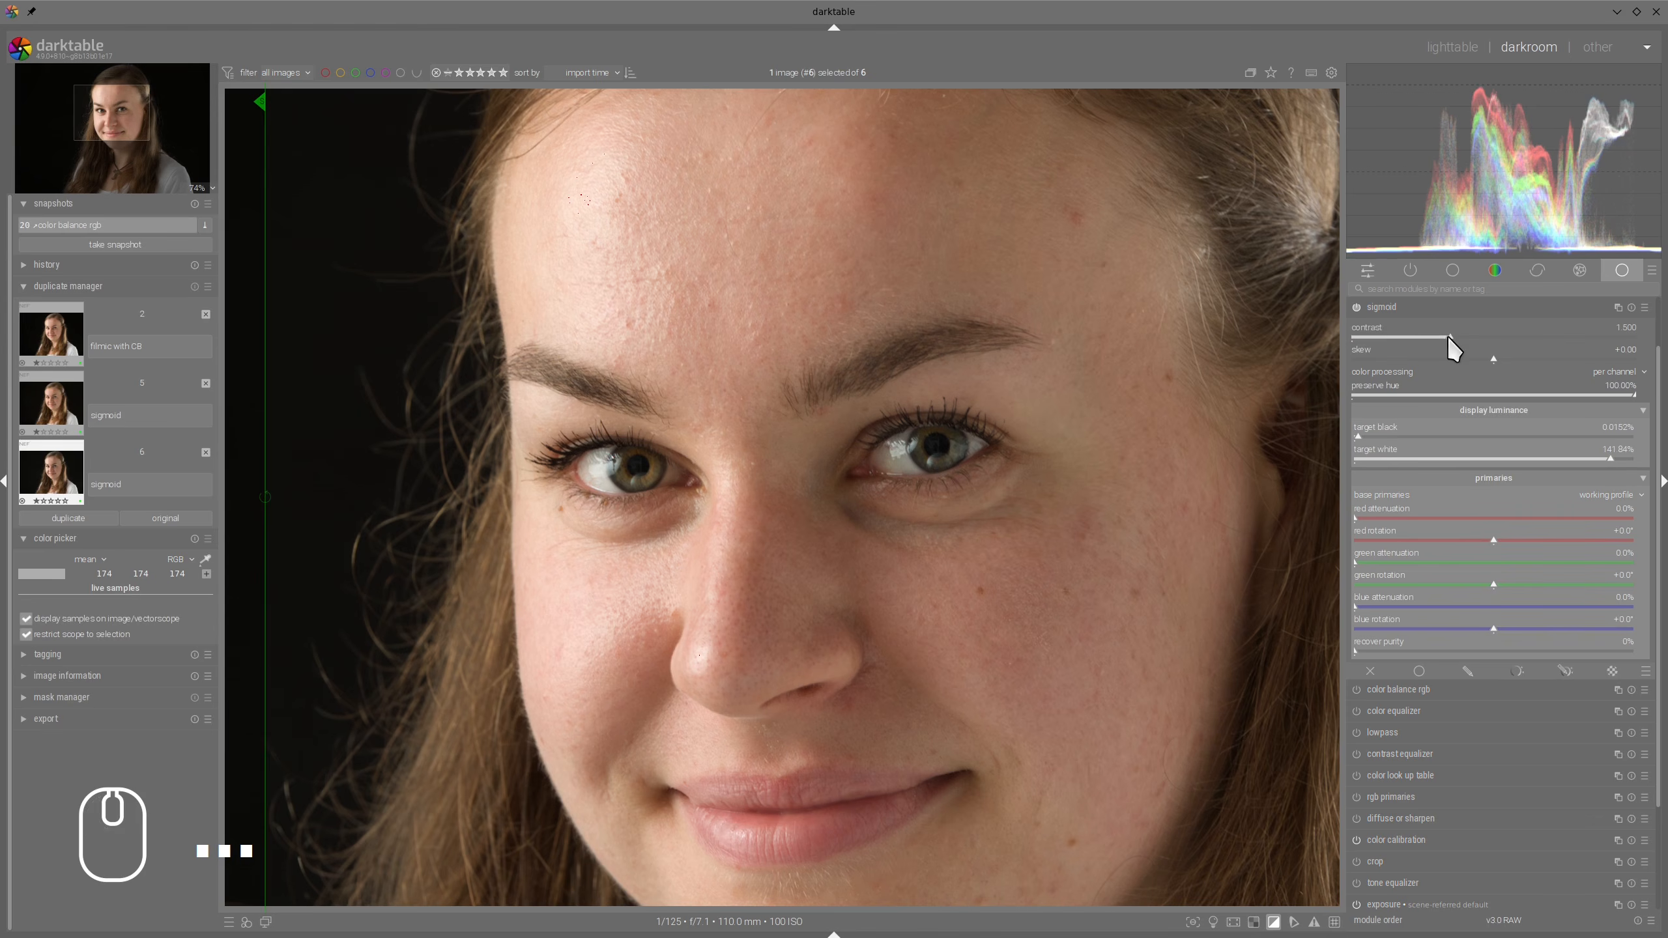
Try sigmoid contrast at about 1.65 with skew at -0.30 and compare the portrait with the snapshot
left_click_drag(1449, 338, 1471, 341)
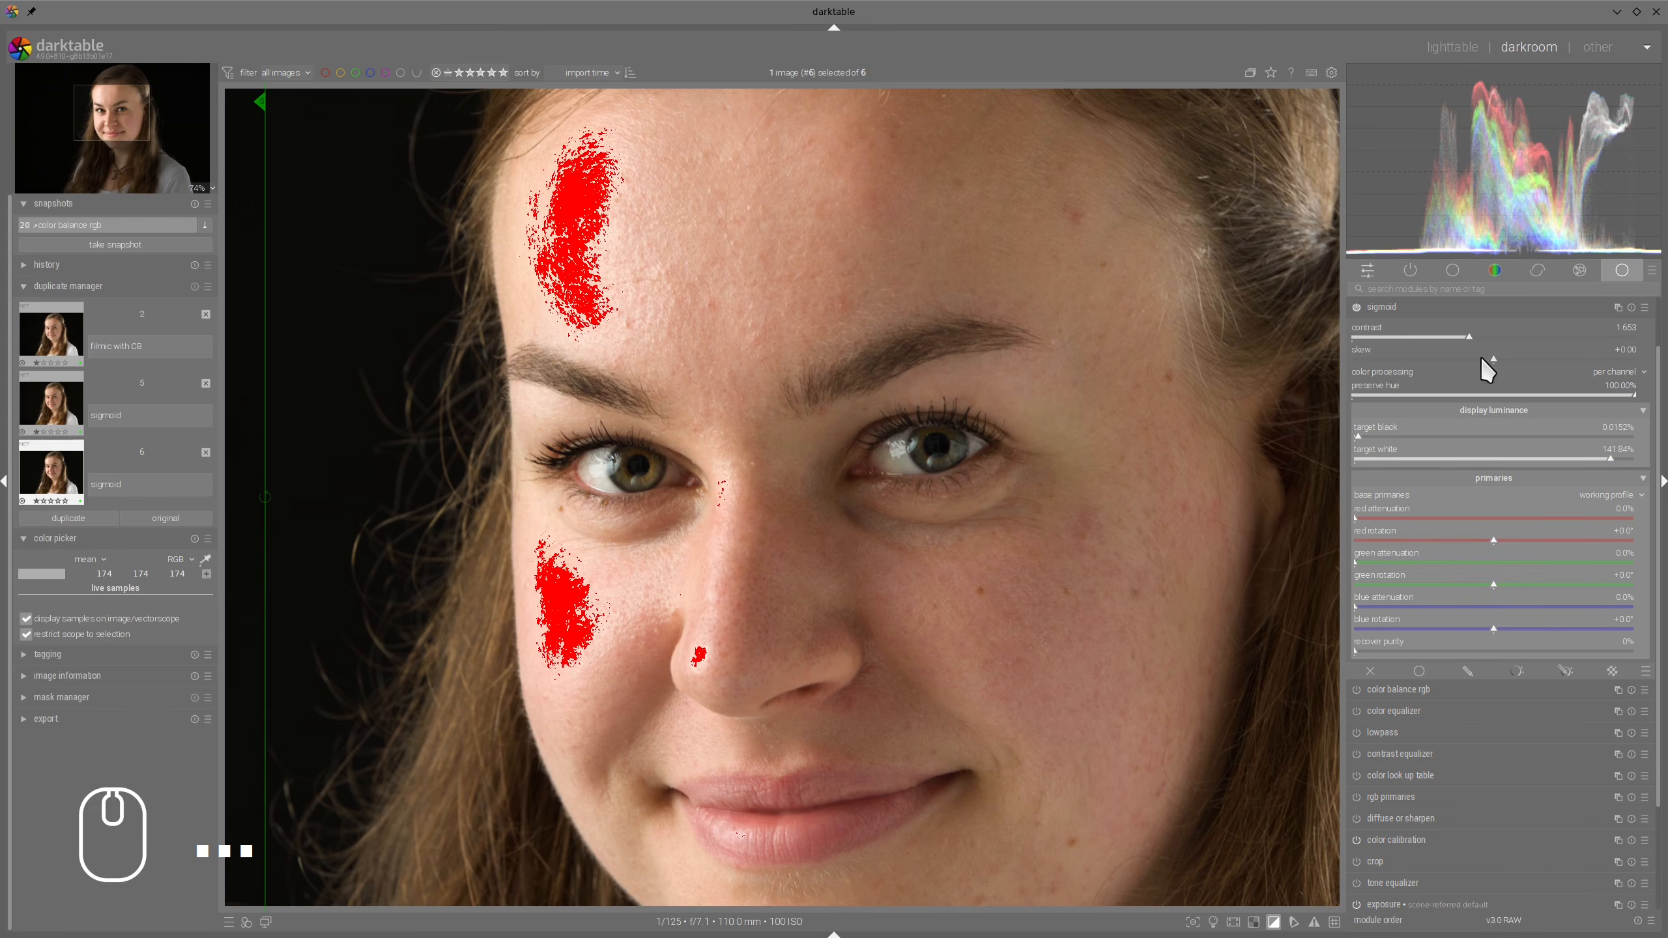
left_click_drag(1492, 359, 1451, 368)
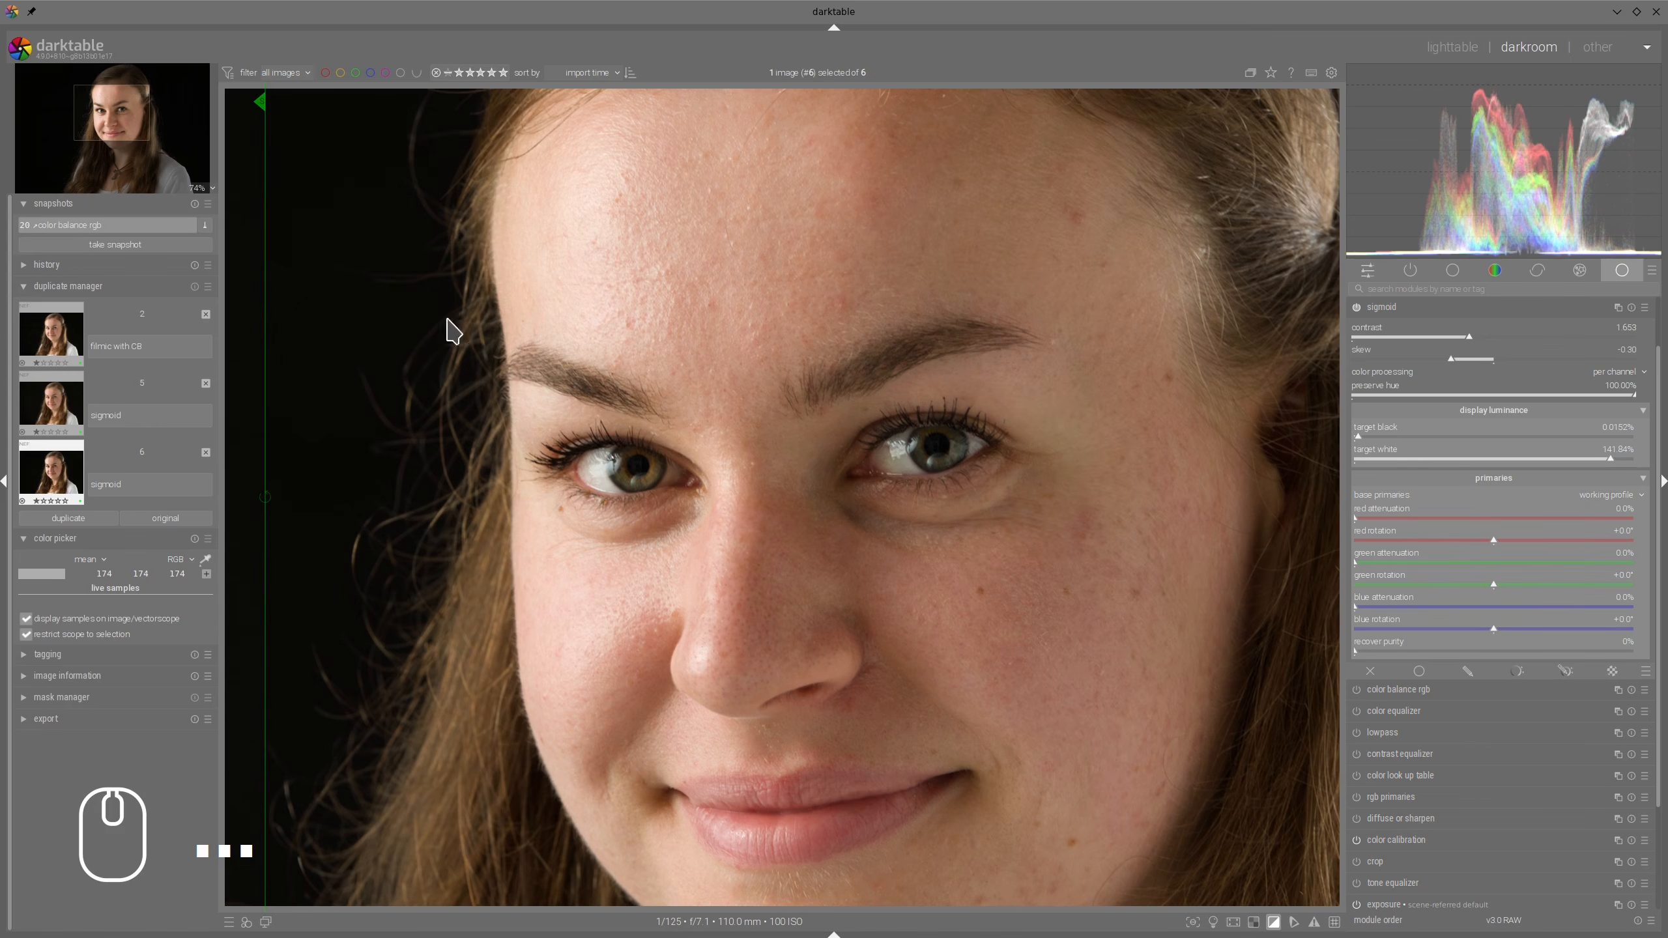
left_click_drag(272, 324, 341, 286)
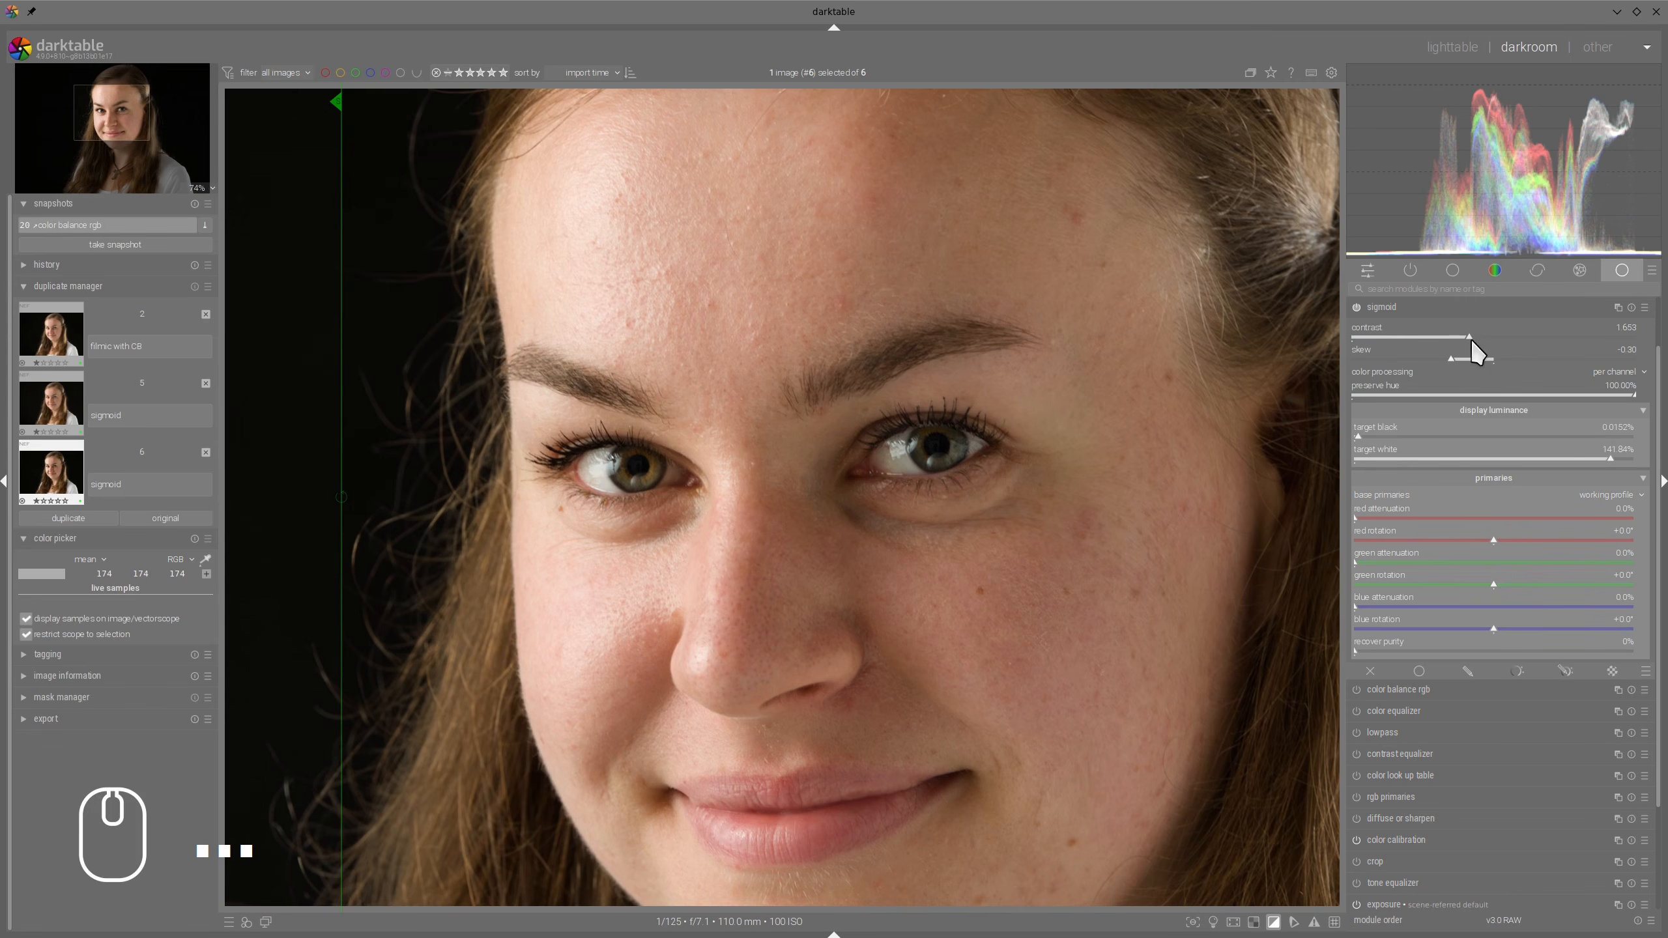
Set sigmoid contrast to 1.468 and skew to -0.01, and compare the whole portrait with the snapshot
mouse_move(1469, 346)
left_mouse_down()
mouse_move(1447, 342)
mouse_move(1492, 359)
left_mouse_up()
scroll(787, 328, "down", 2)
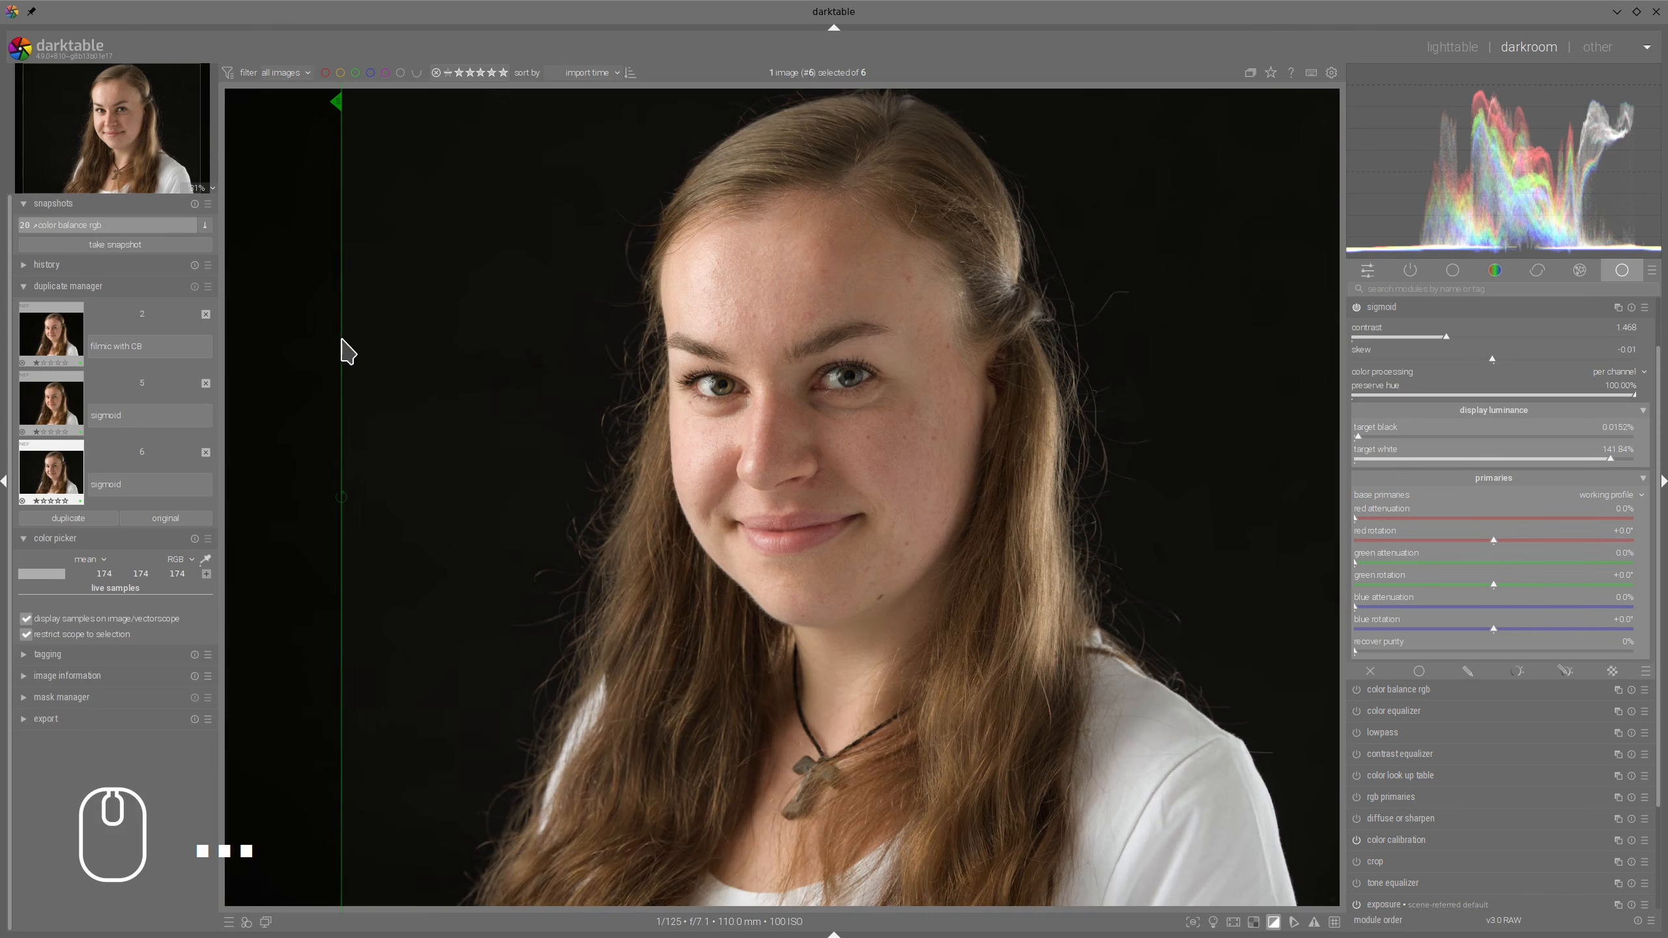
mouse_move(342, 339)
left_mouse_down()
mouse_move(1009, 401)
mouse_move(510, 333)
mouse_move(433, 335)
mouse_move(1354, 443)
mouse_move(175, 318)
mouse_move(313, 341)
left_mouse_up()
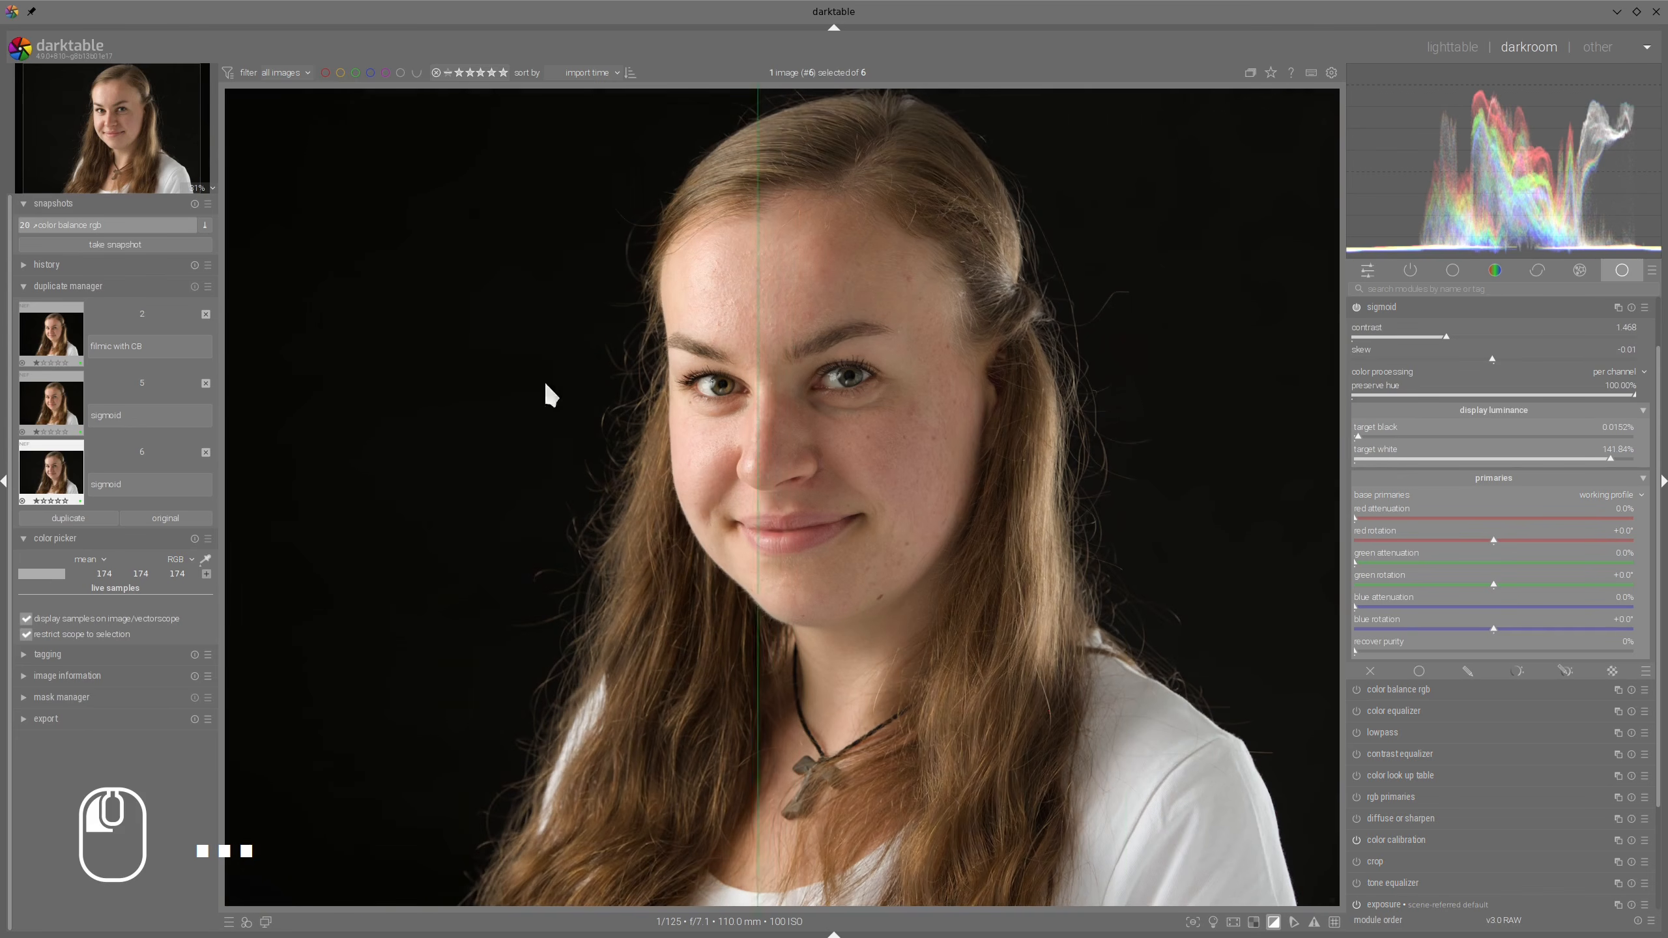
In color balance rgb, set power luminance to +3.60% and global offset luminance to -0.42%
left_click(1387, 309)
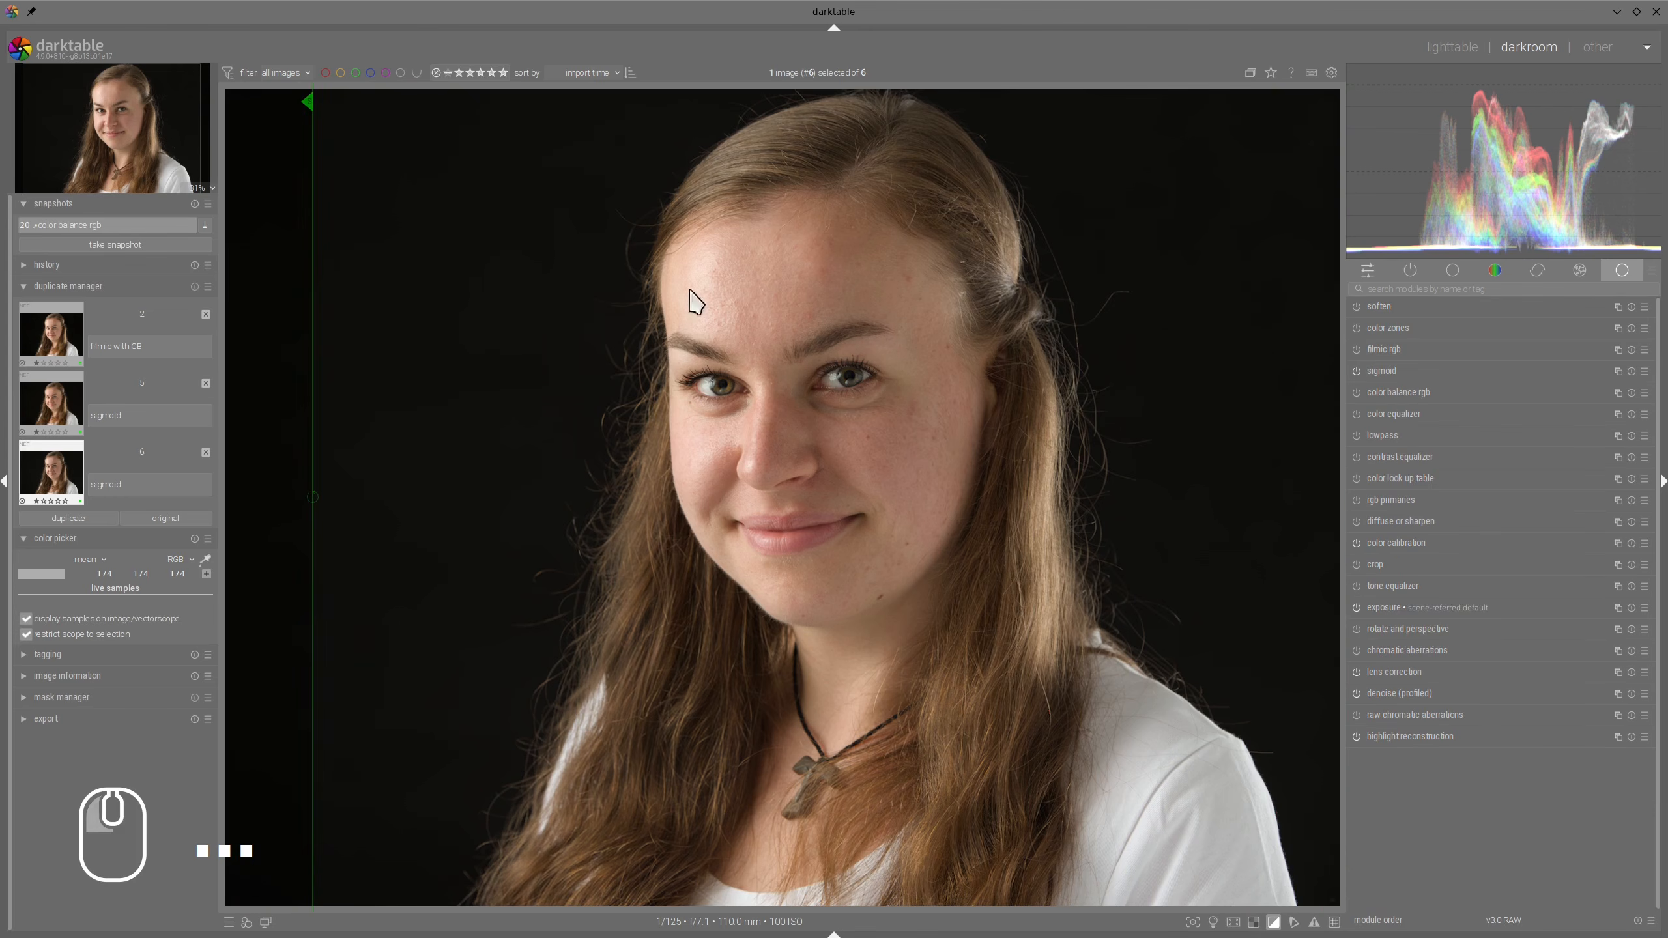
left_click(1366, 394)
left_click(1502, 330)
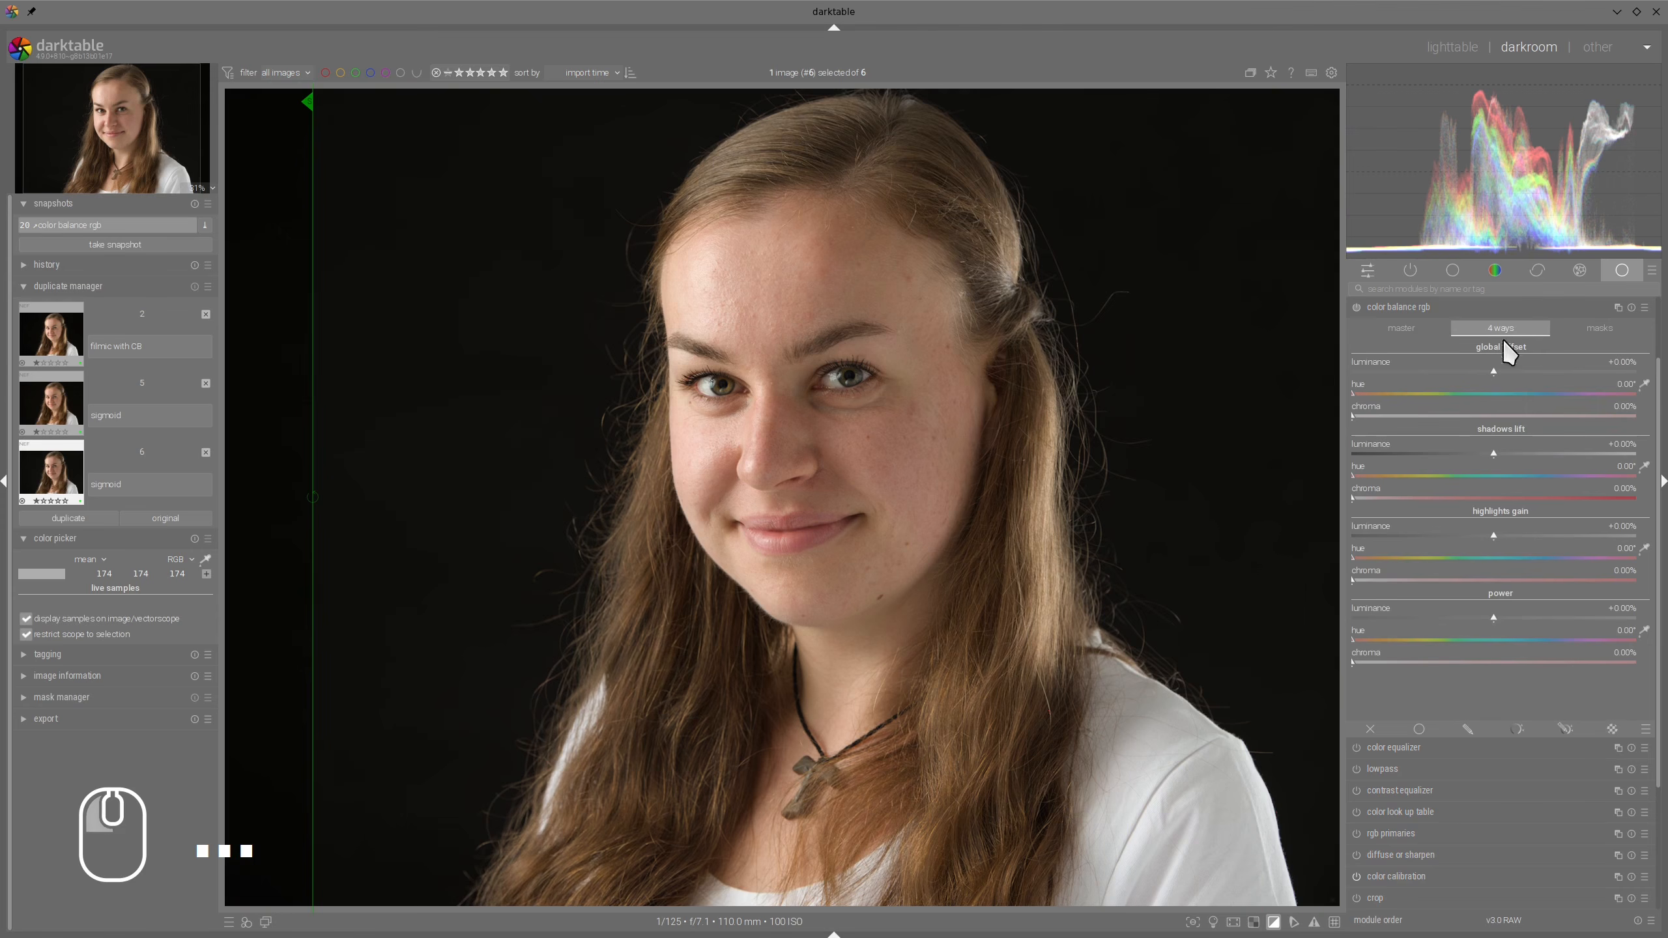
left_click(1512, 617)
left_click(1489, 372)
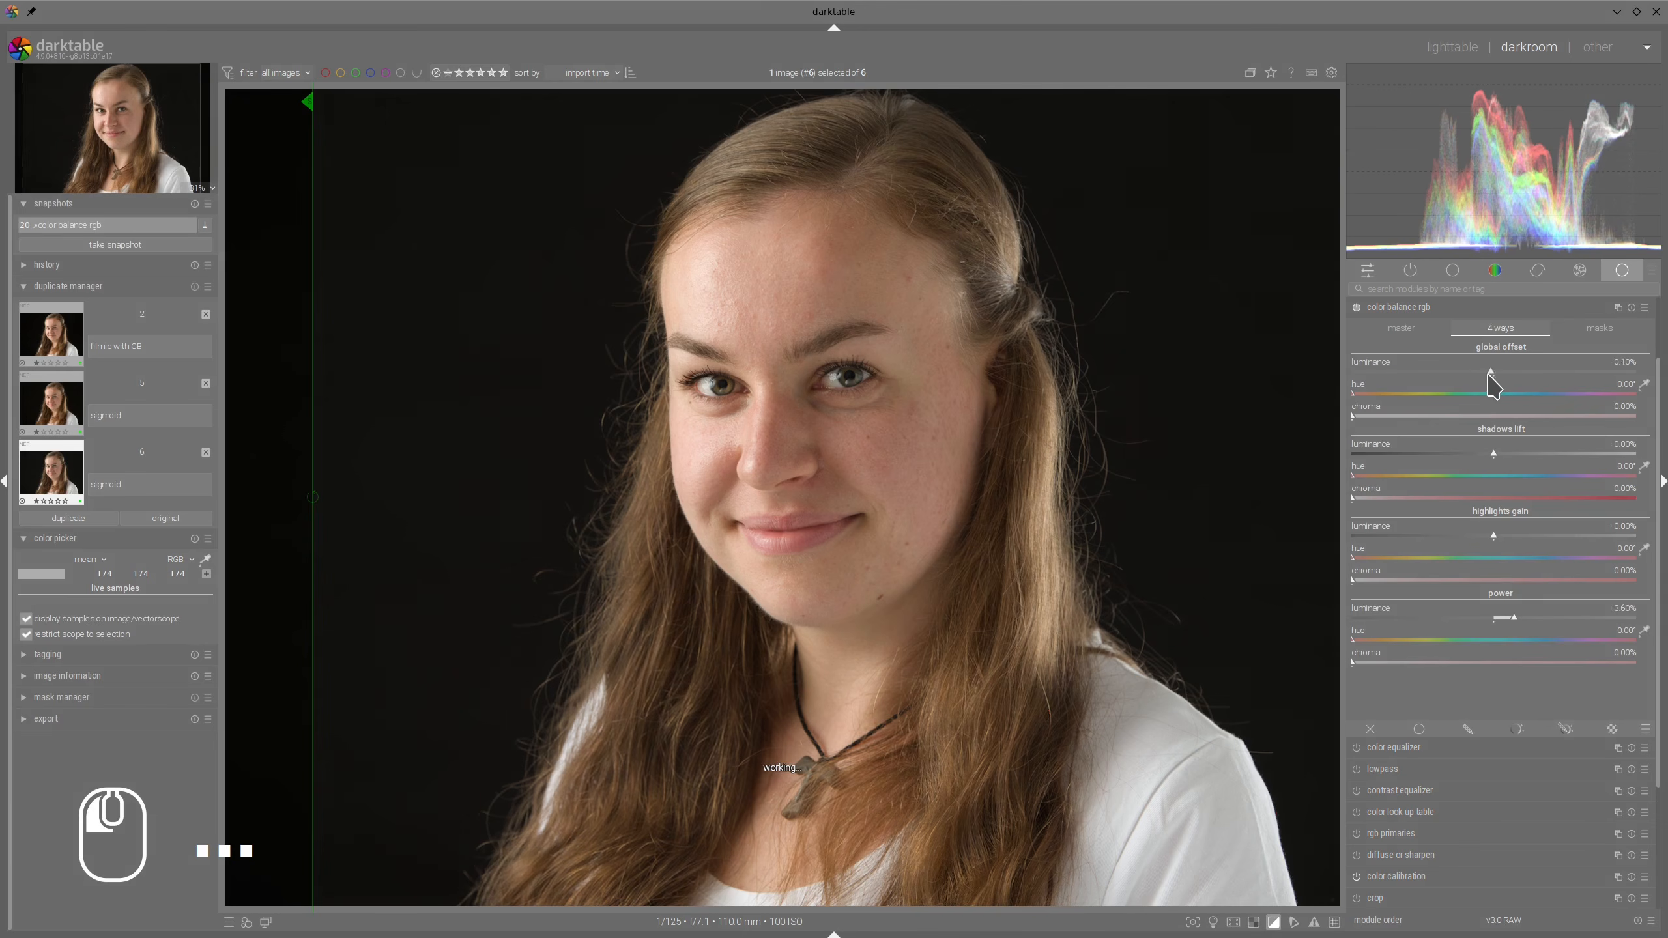
scroll(1485, 374, "down", 3)
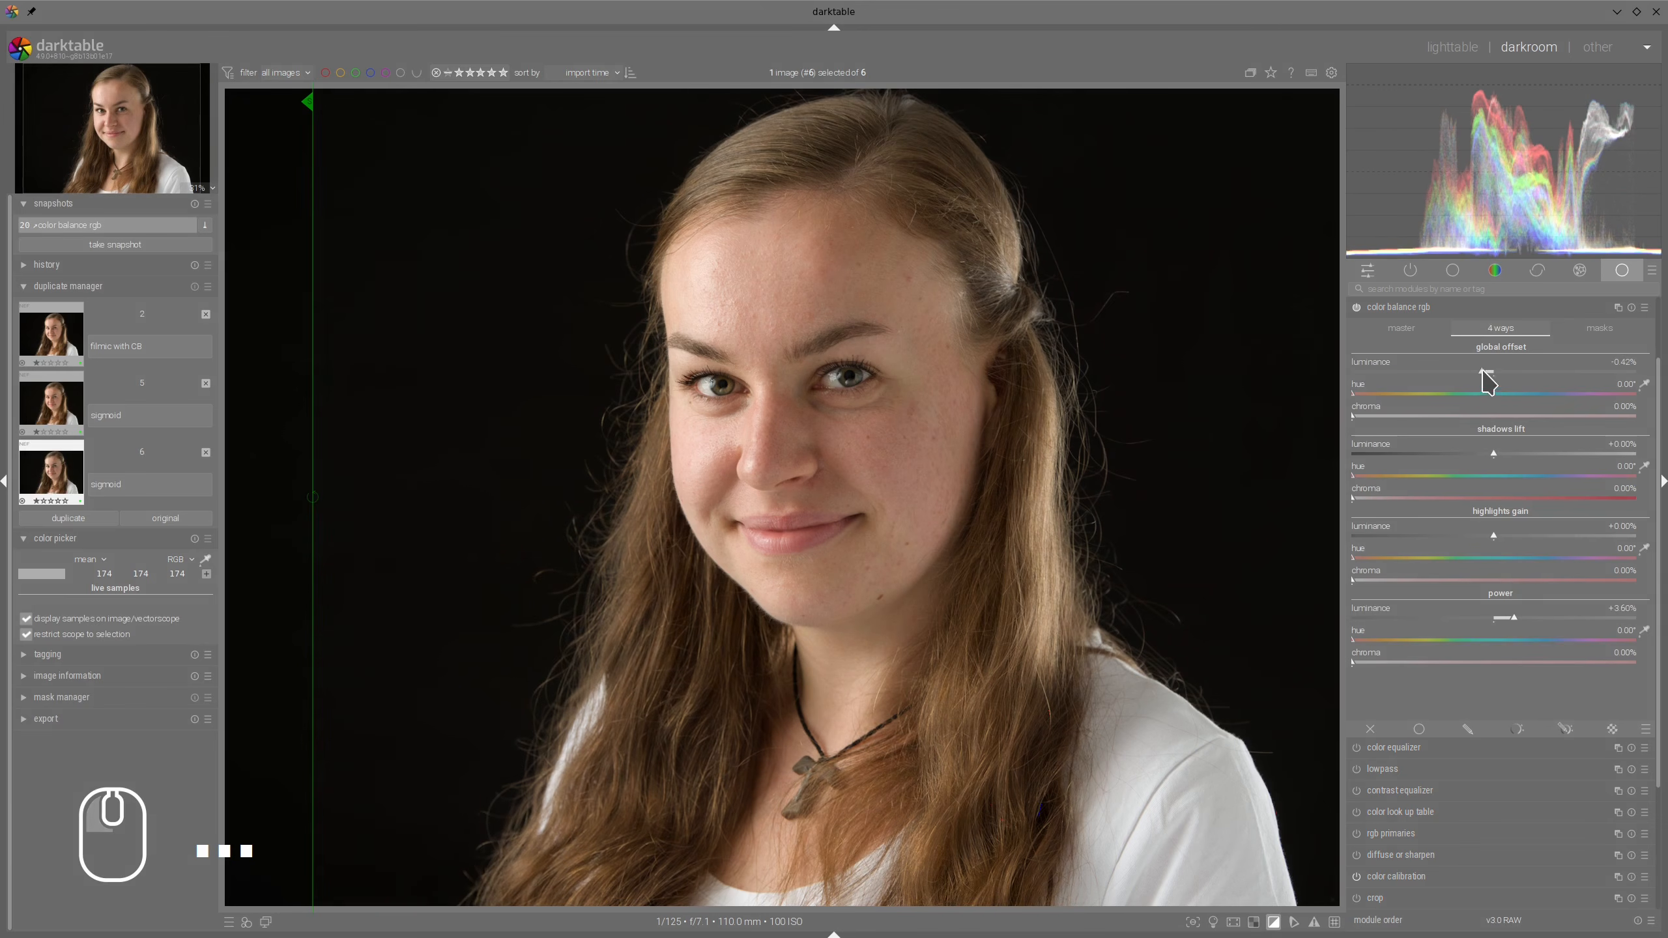
Raise global saturation in color balance rgb to +12.13% and compare the portrait with the snapshot
left_click(1388, 332)
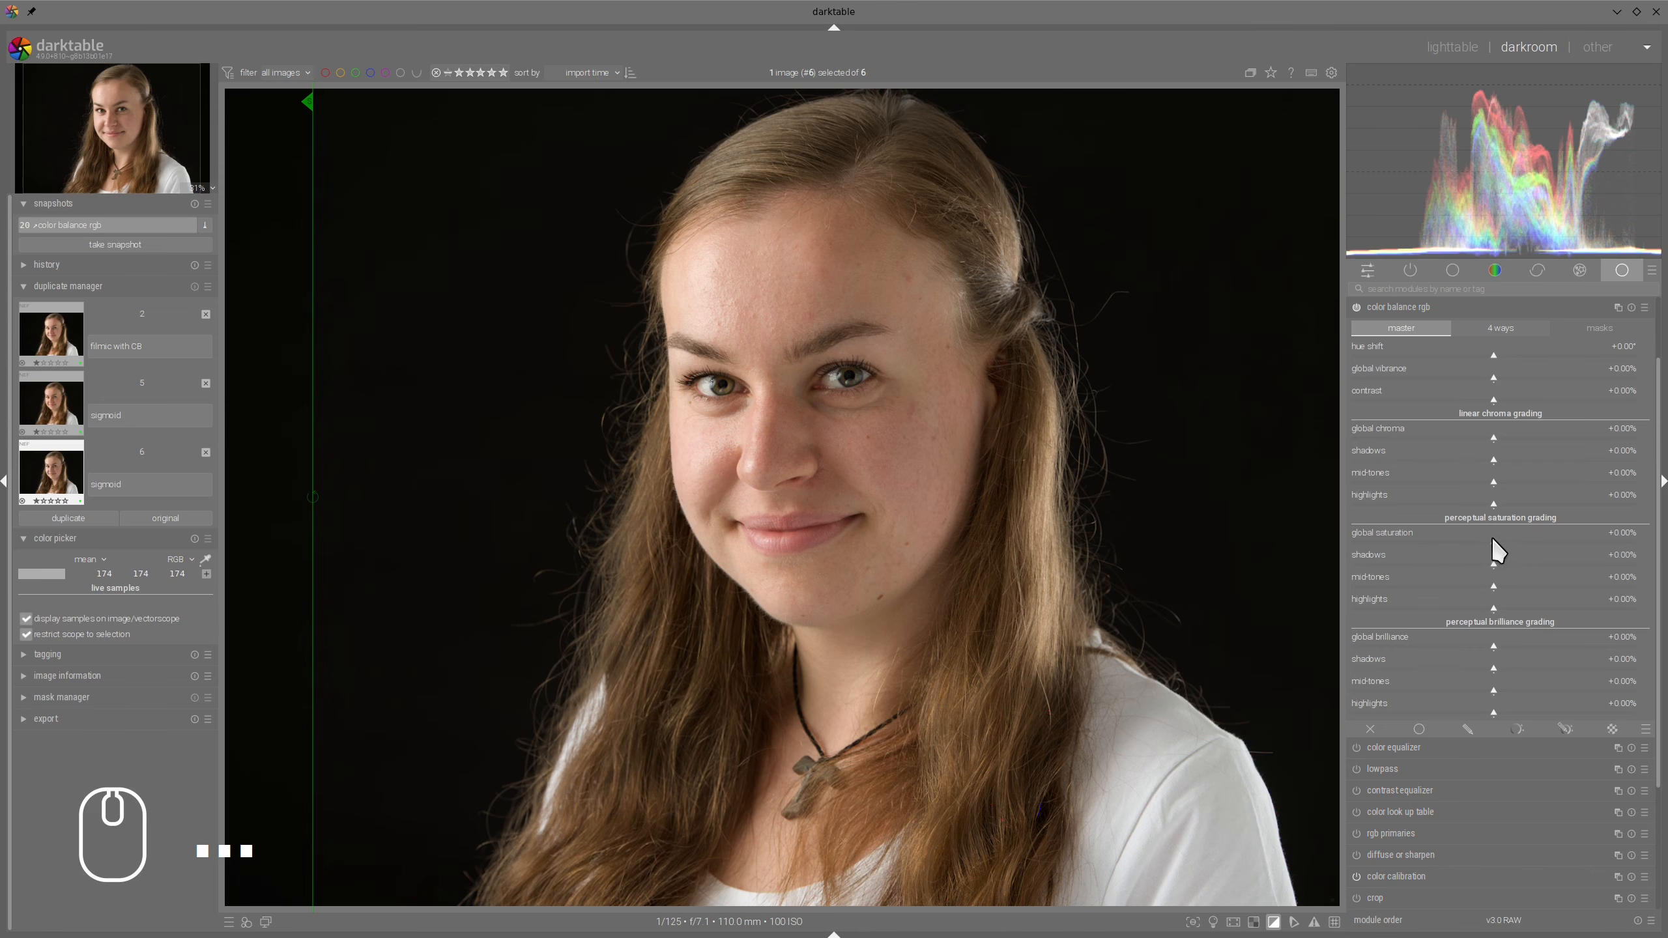
mouse_move(1492, 541)
left_mouse_down()
mouse_move(1514, 555)
mouse_move(1486, 564)
left_mouse_up()
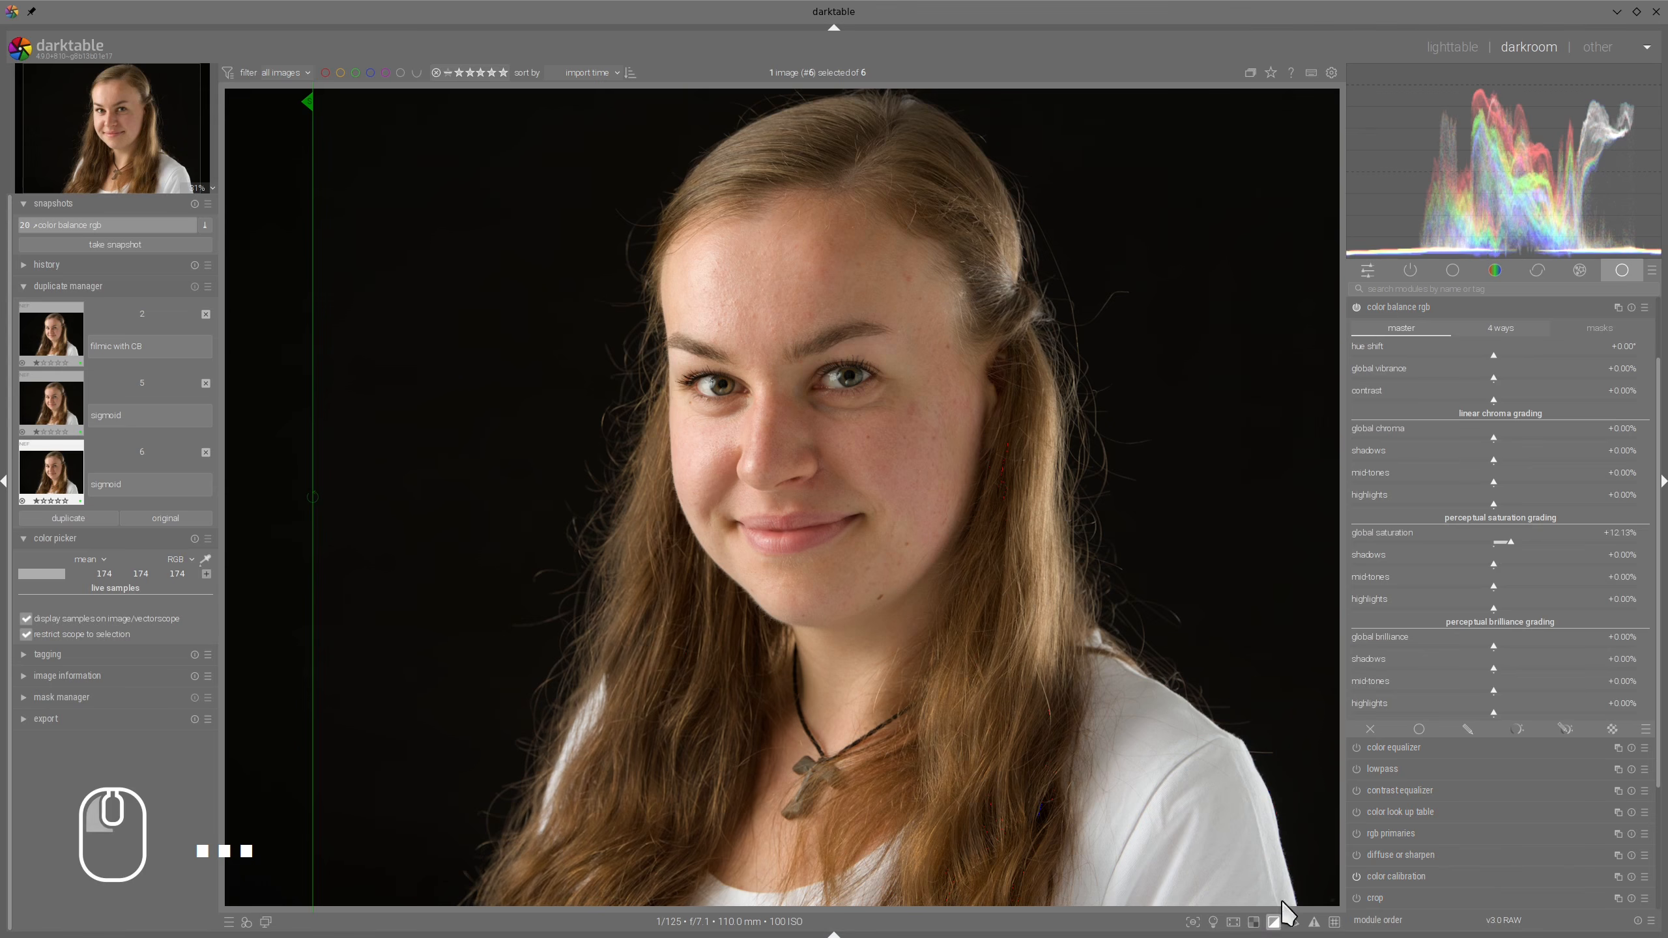
left_click_drag(349, 385, 1325, 335)
left_click(1375, 308)
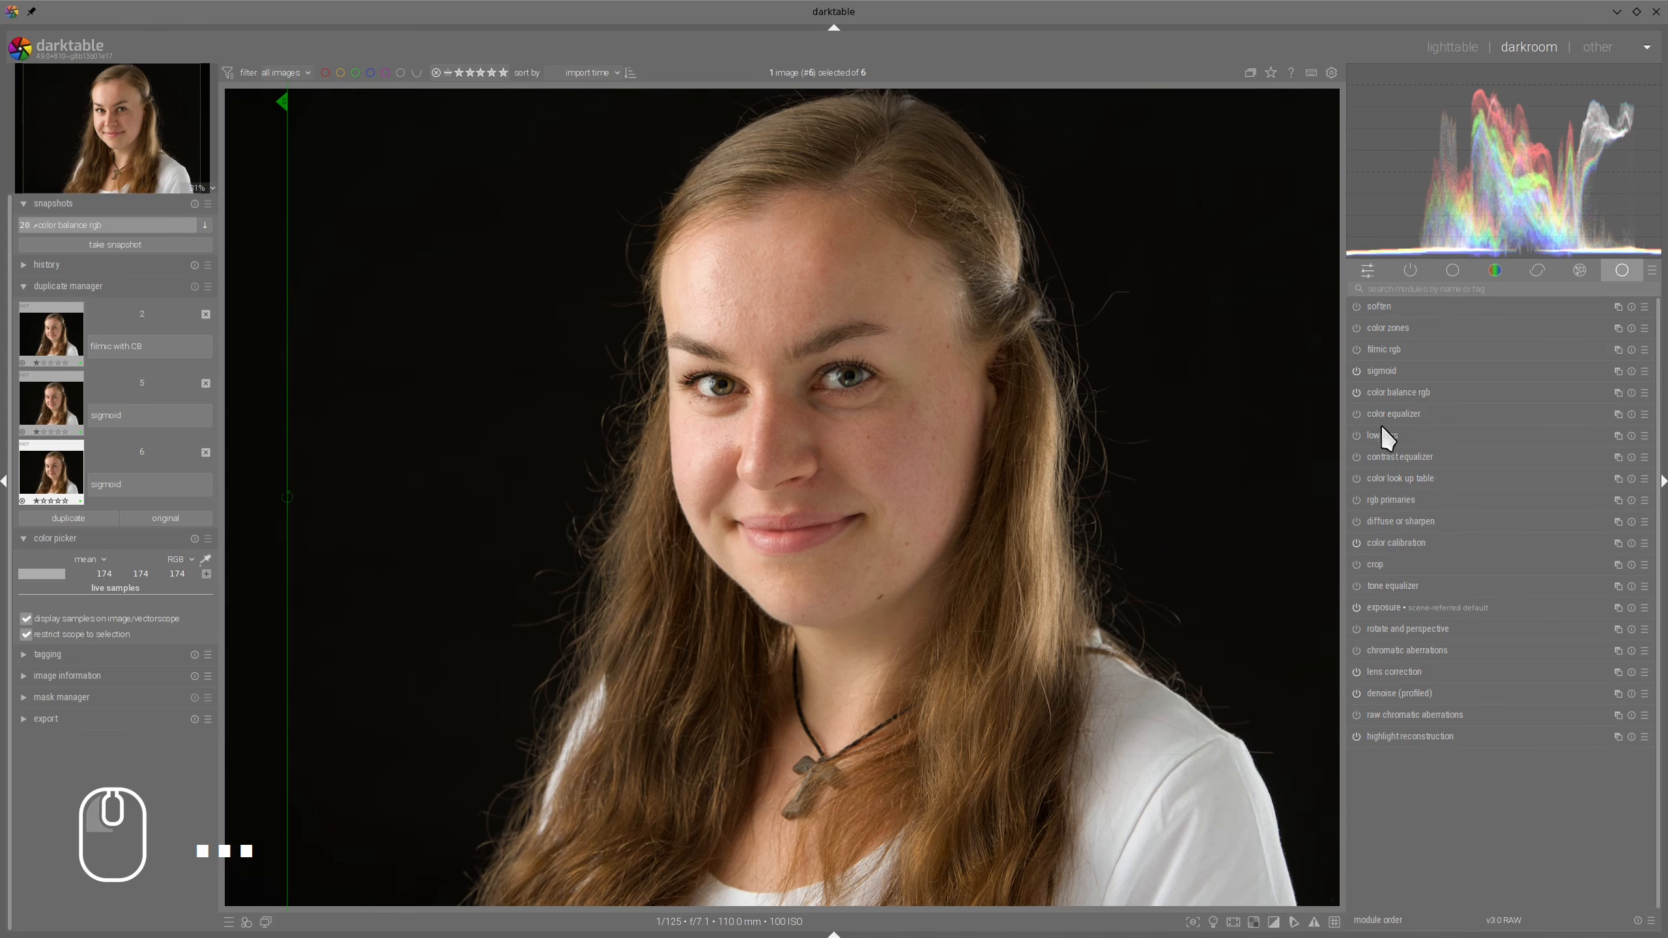
Compare sigmoid's preserve hue at 0% and 100% on the forehead skin tones, and leave it at 0%
left_click(1381, 371)
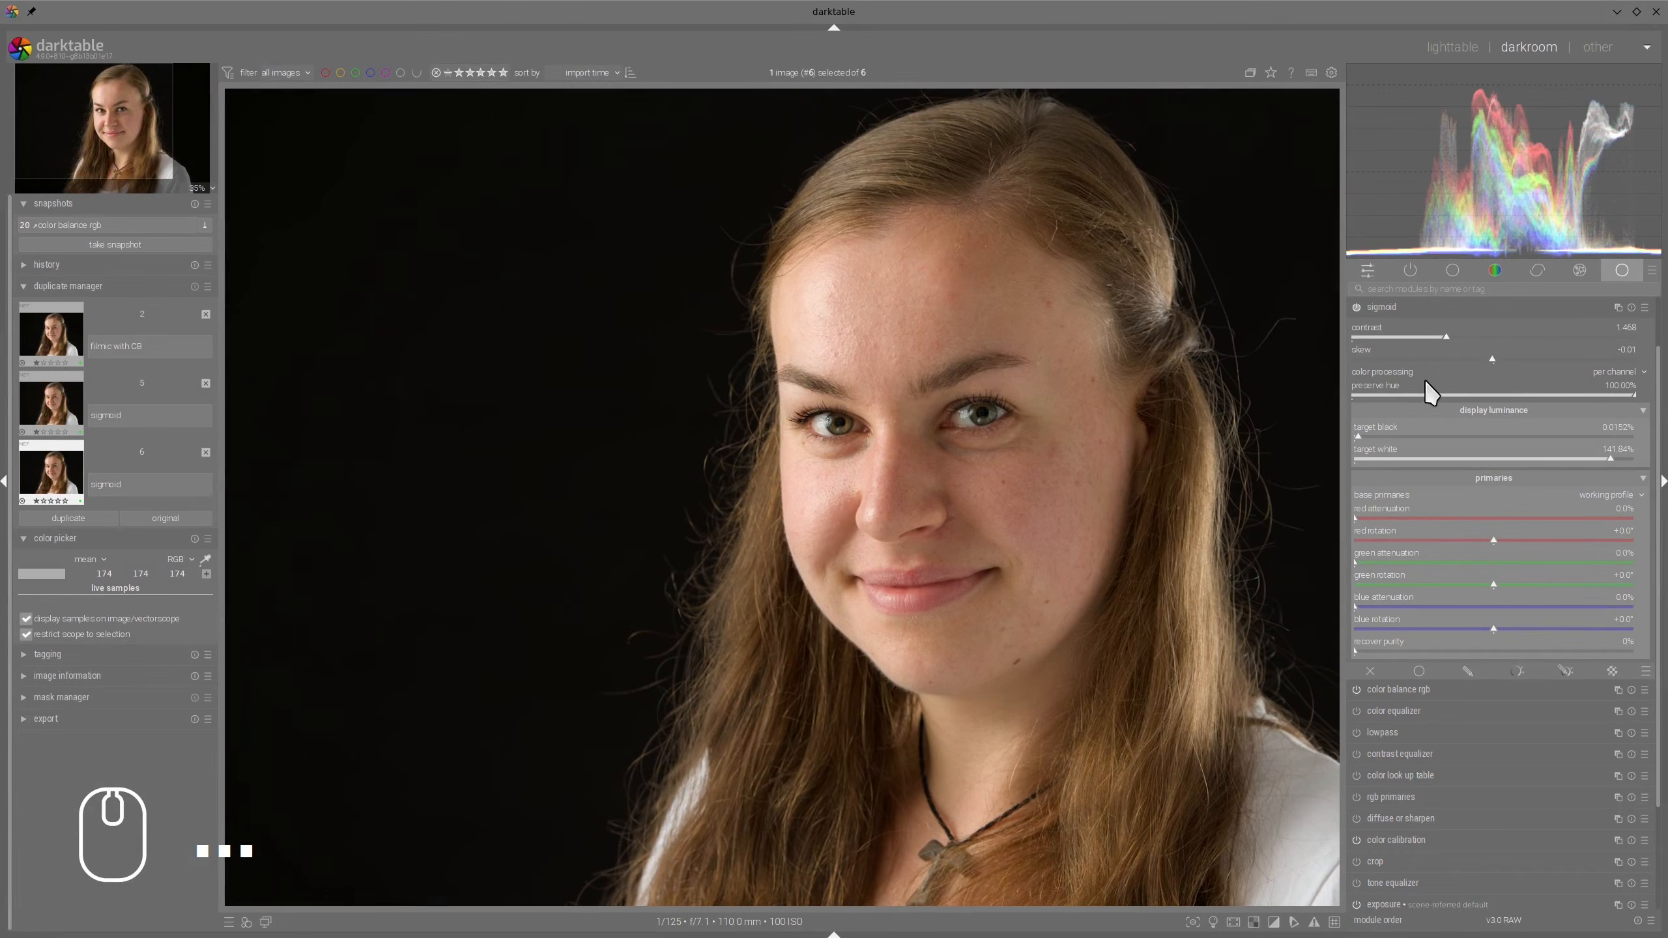
scroll(884, 362, "up", 5)
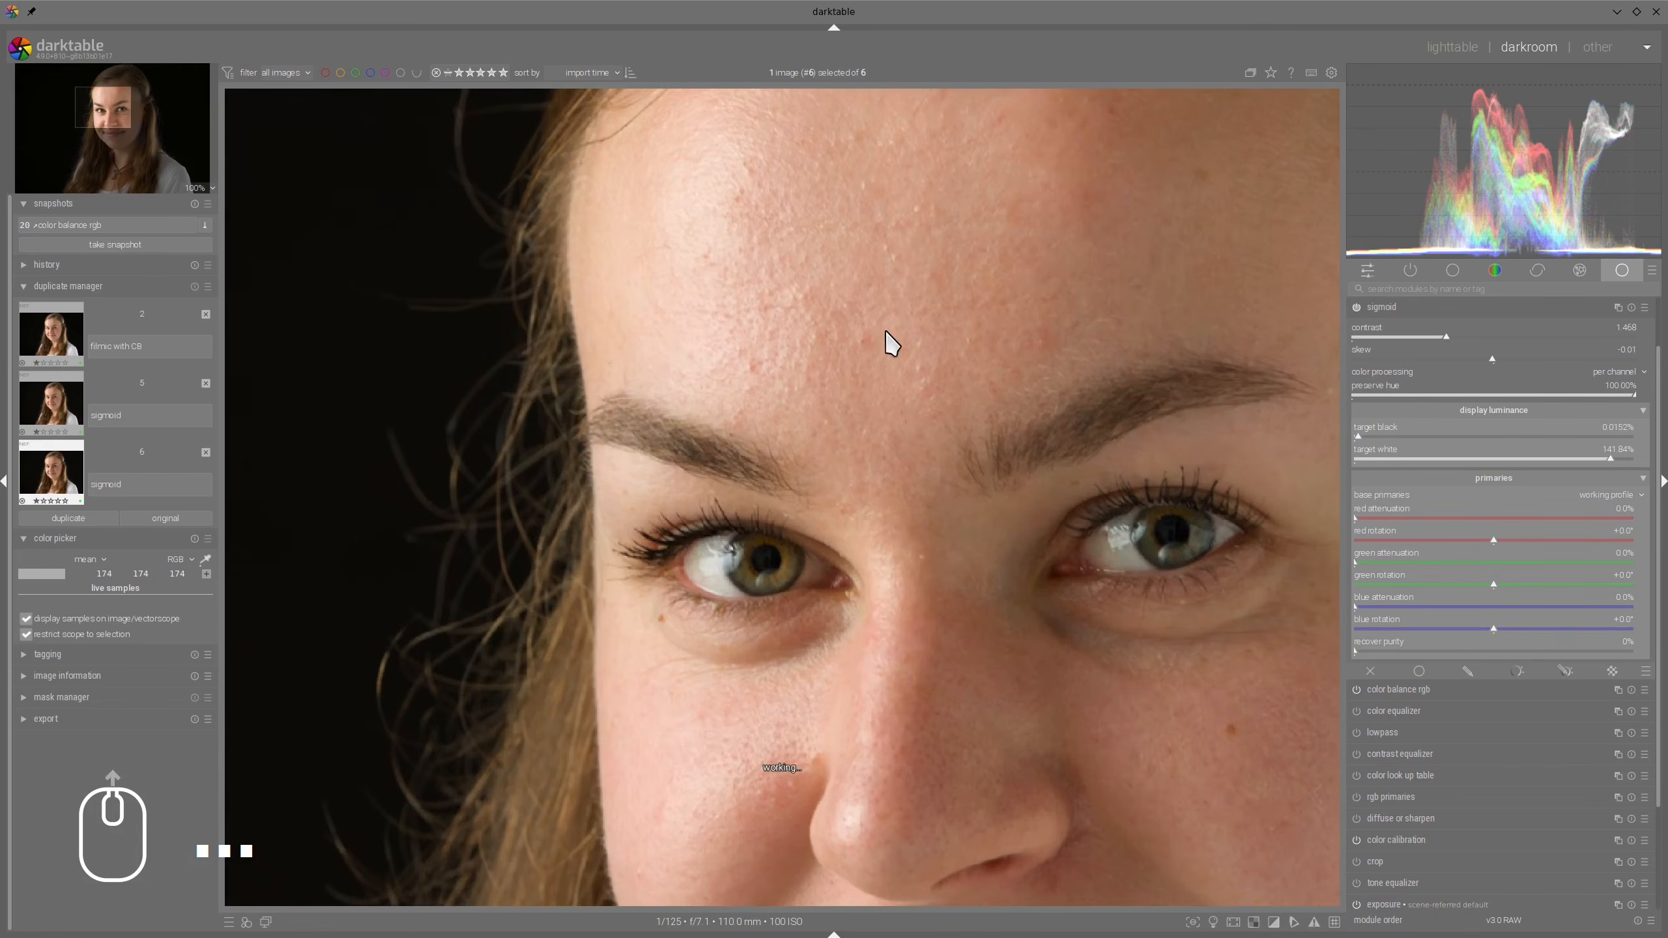
left_click_drag(887, 342, 879, 558)
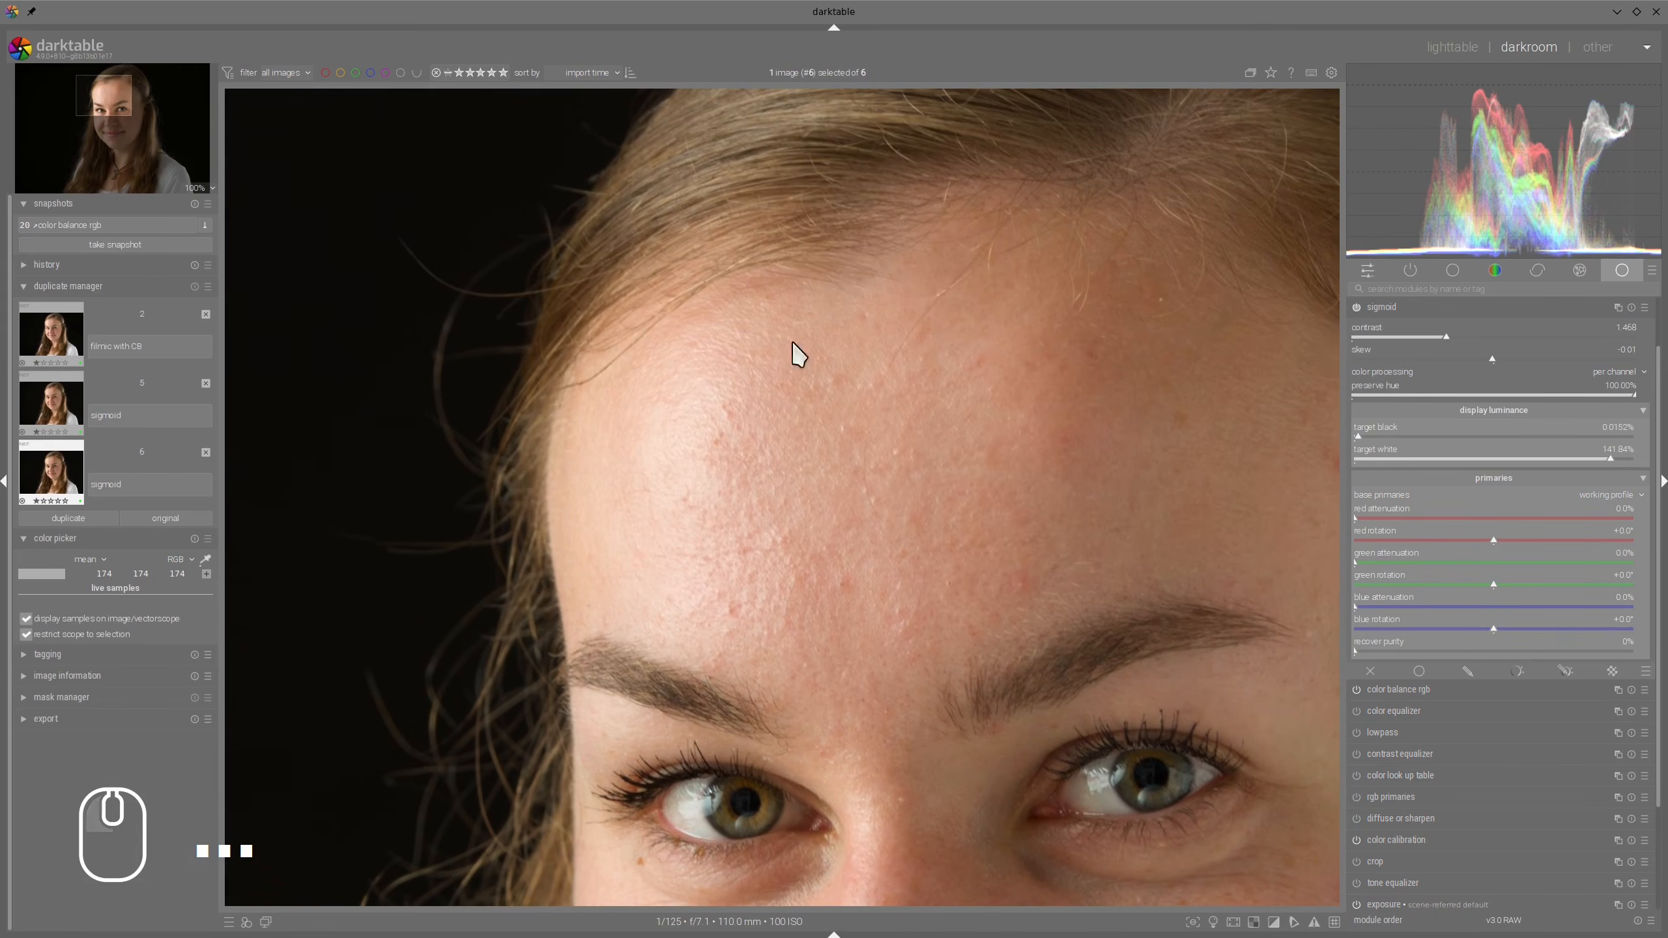
mouse_move(865, 539)
left_mouse_down()
mouse_move(861, 453)
mouse_move(815, 348)
left_mouse_up()
left_click_drag(631, 301, 644, 370)
key("shift+super+F11")
left_click_drag(1631, 393, 1425, 385)
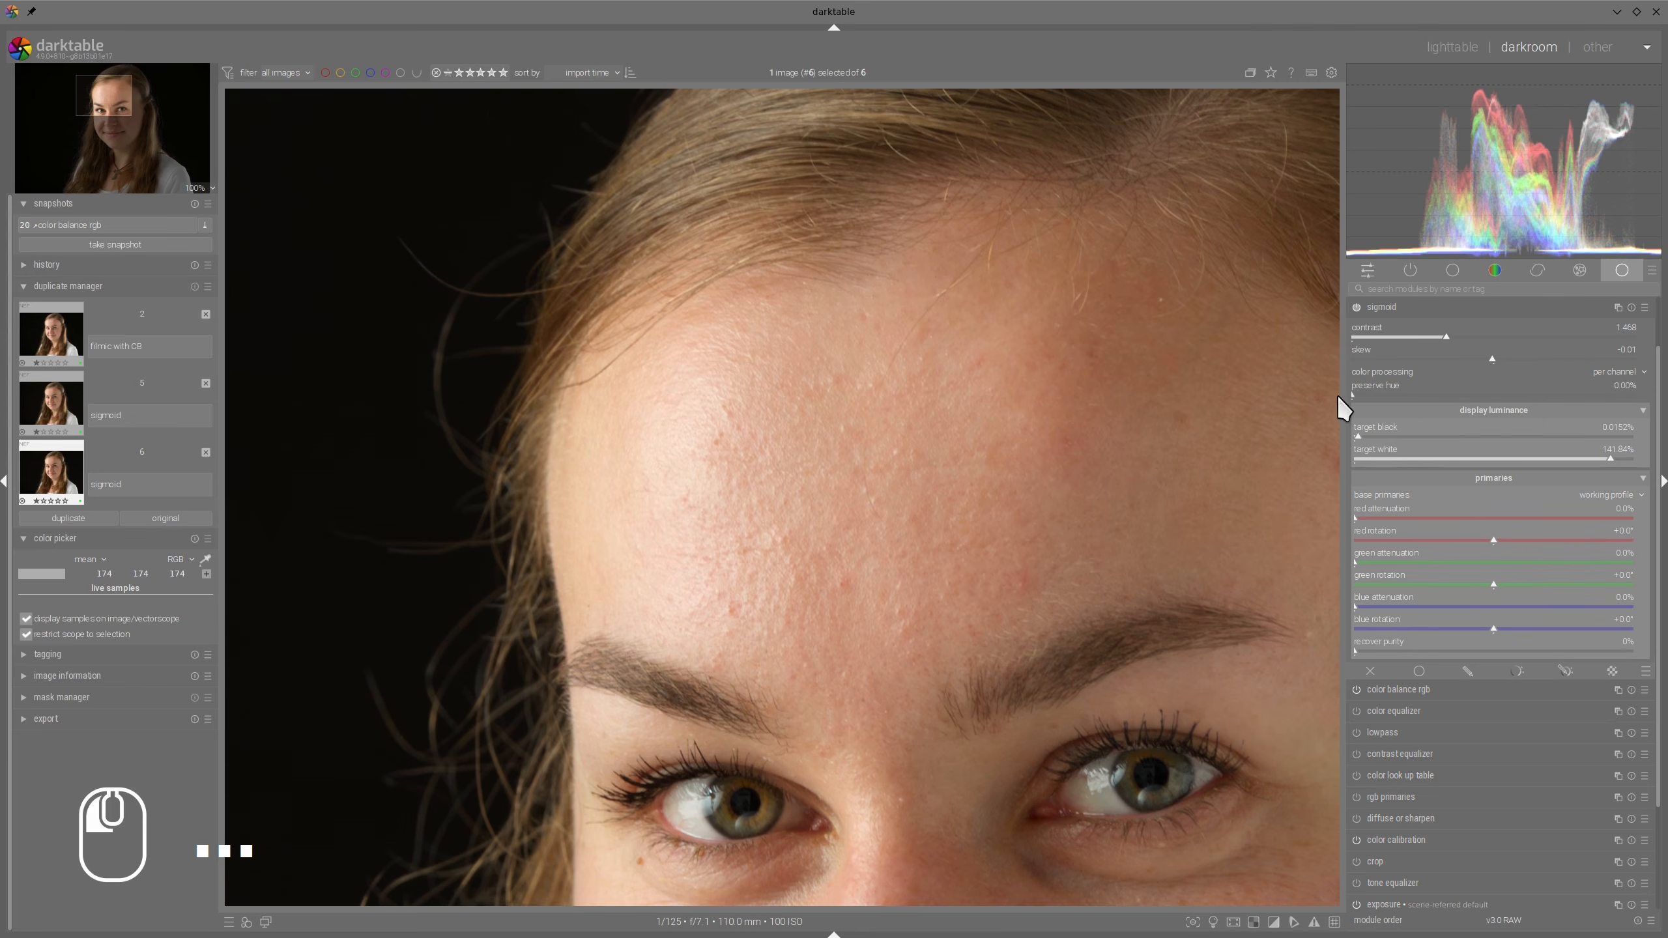
left_click_drag(1337, 394, 1665, 421)
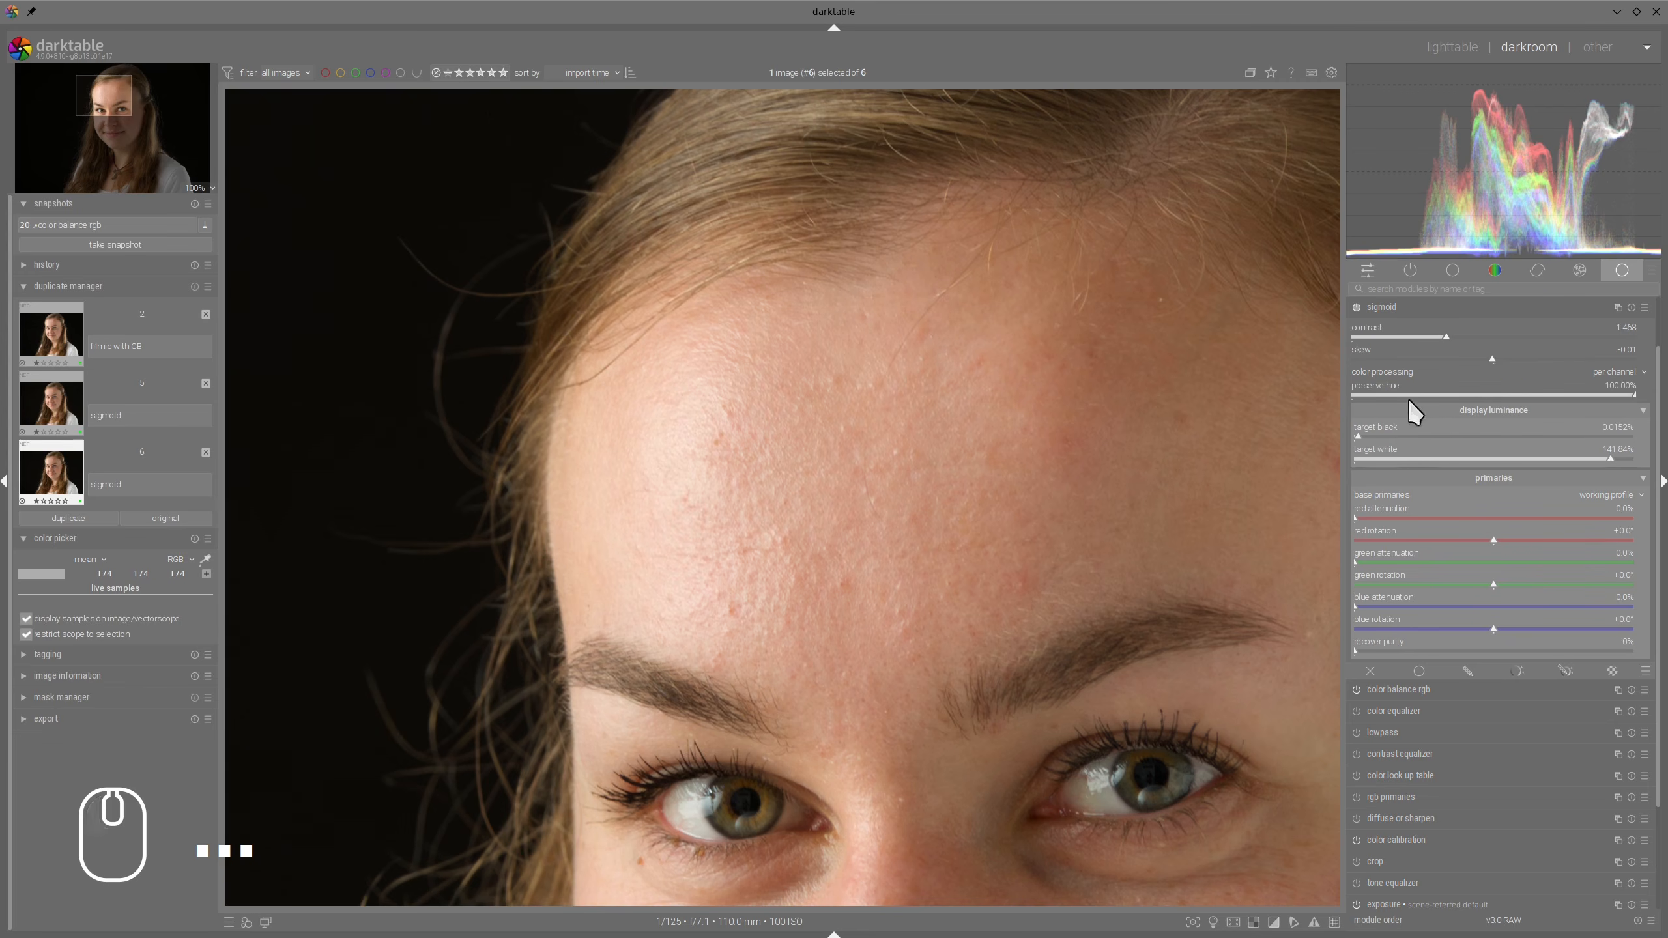
left_click_drag(1620, 395, 1285, 394)
scroll(1037, 464, "down", 4)
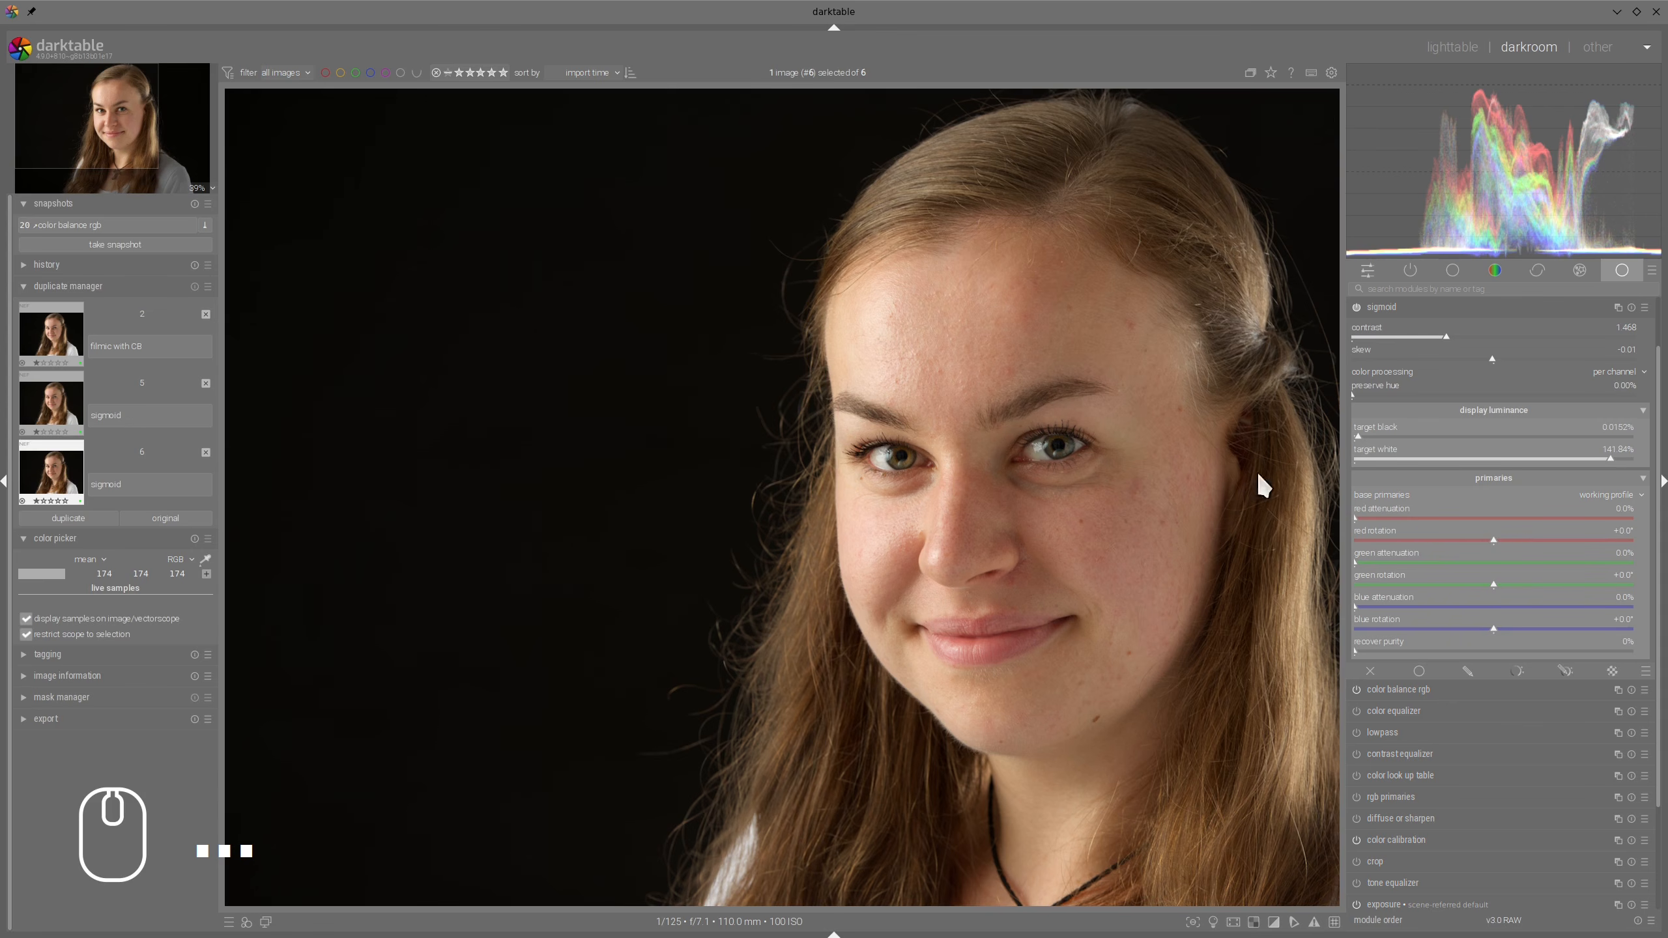
Raise the highlights in color balance rgb's perceptual saturation grading to +100.00% while viewing the forehead closely
left_click(1431, 307)
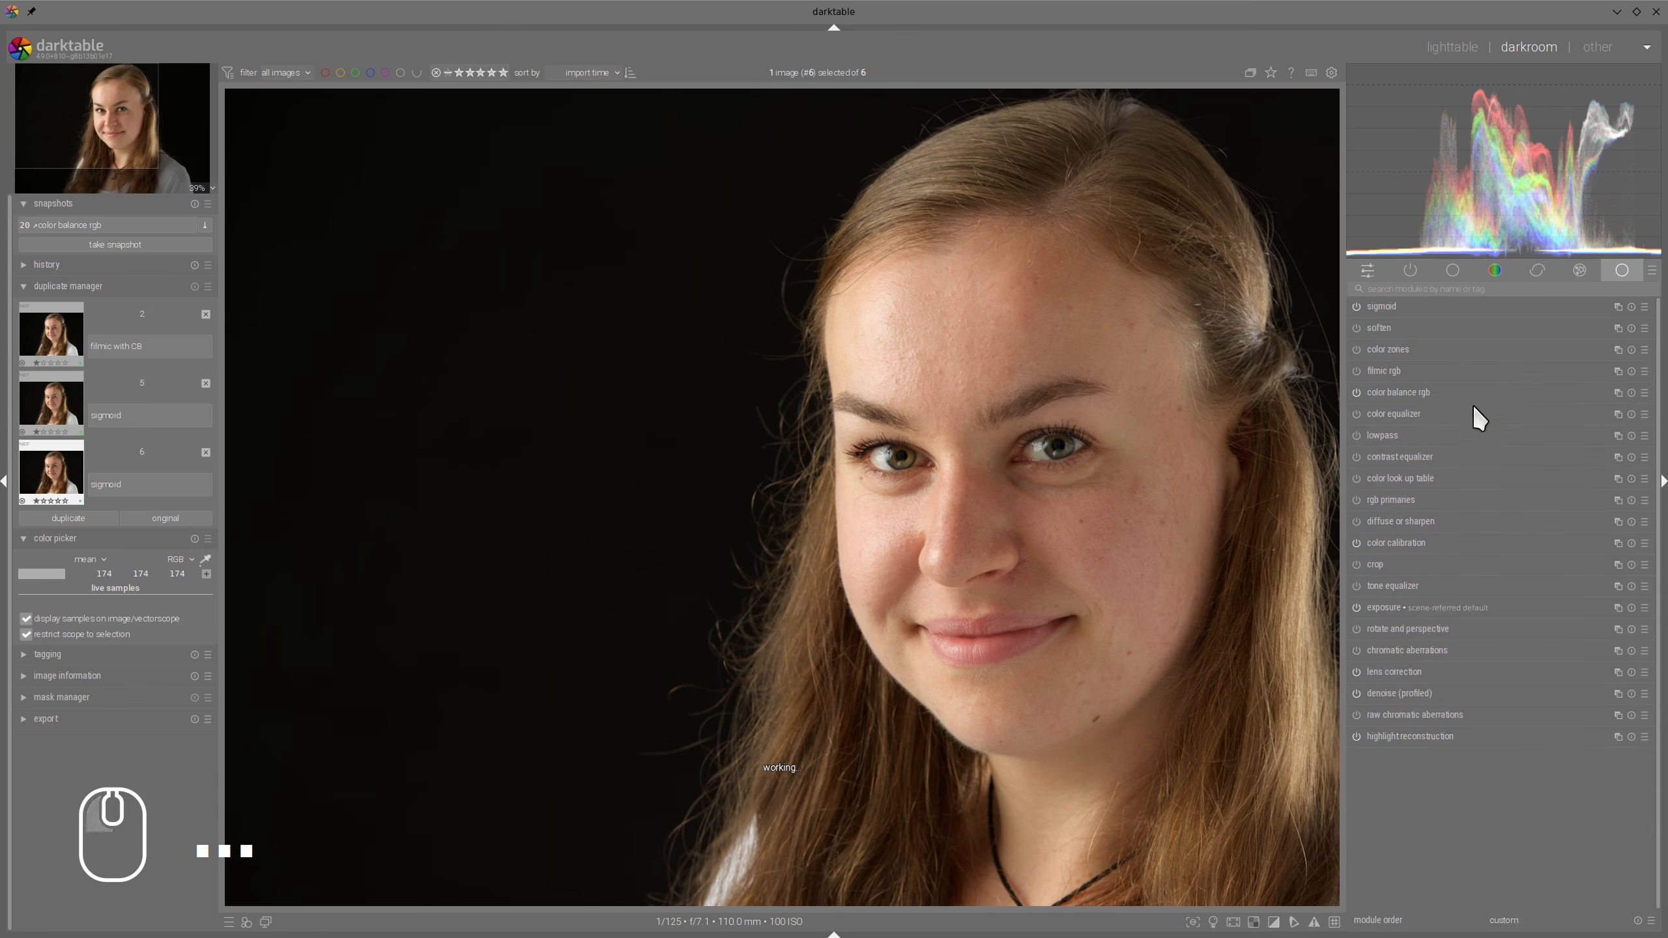
left_click(1393, 383)
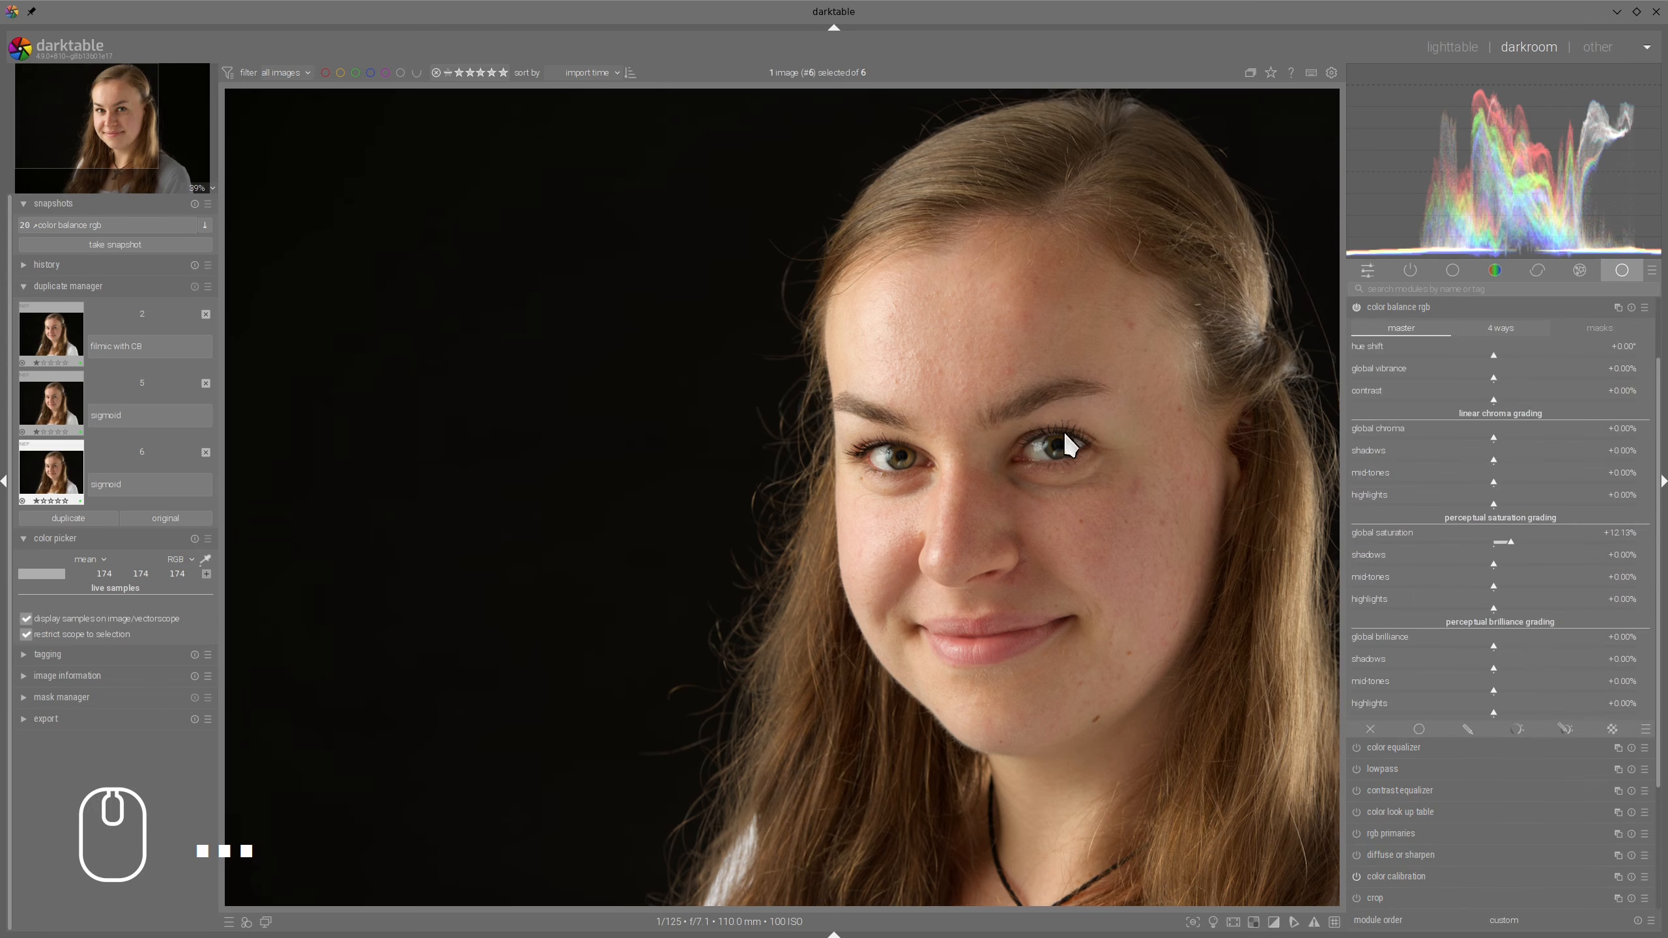
scroll(1056, 431, "up", 3)
left_click_drag(949, 387, 952, 710)
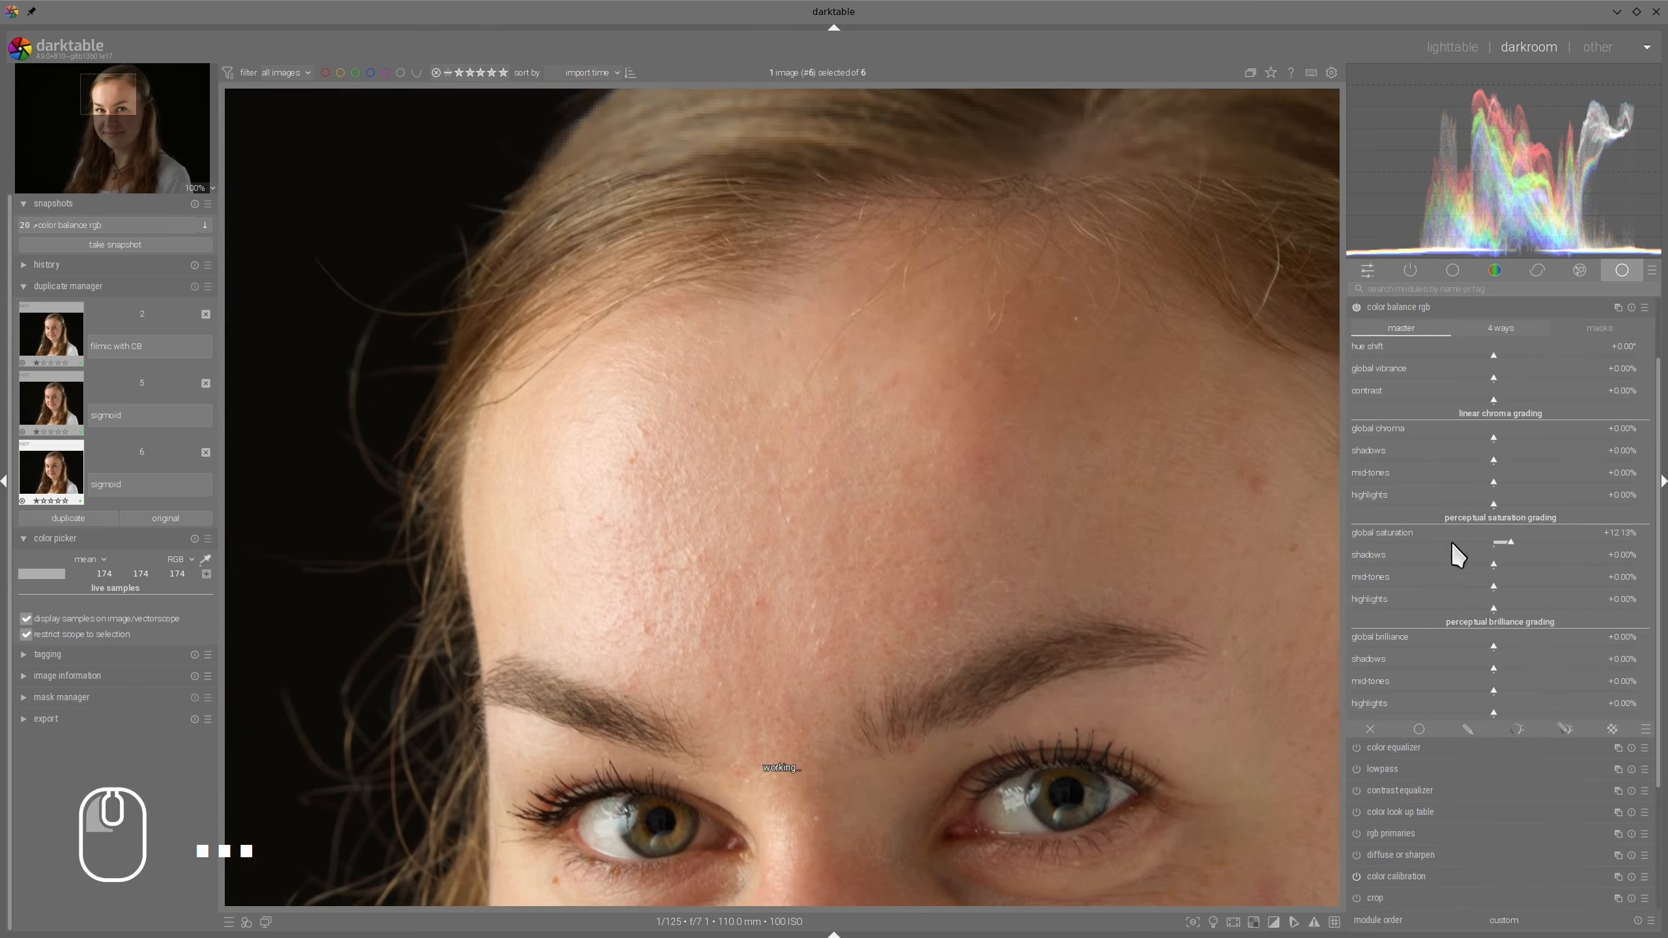
left_click_drag(1494, 610, 1665, 628)
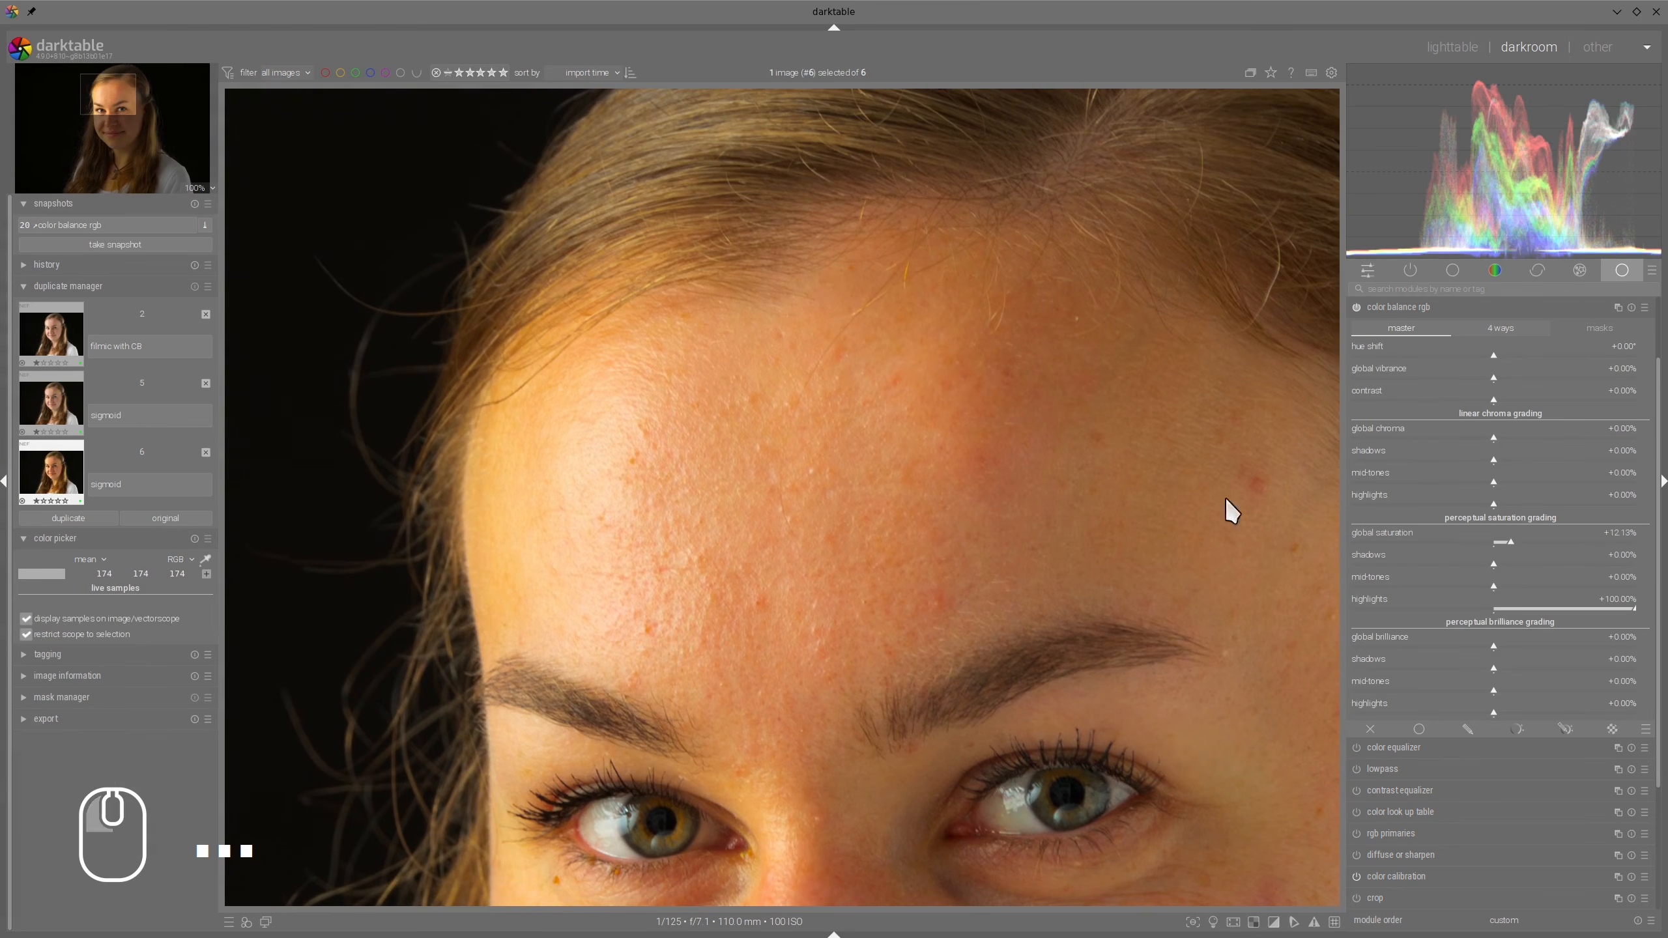
Test sigmoid's red rotation at -22.9° and +22.9°, return it to +0.2°, and raise red attenuation to about 36%
left_click(1447, 303)
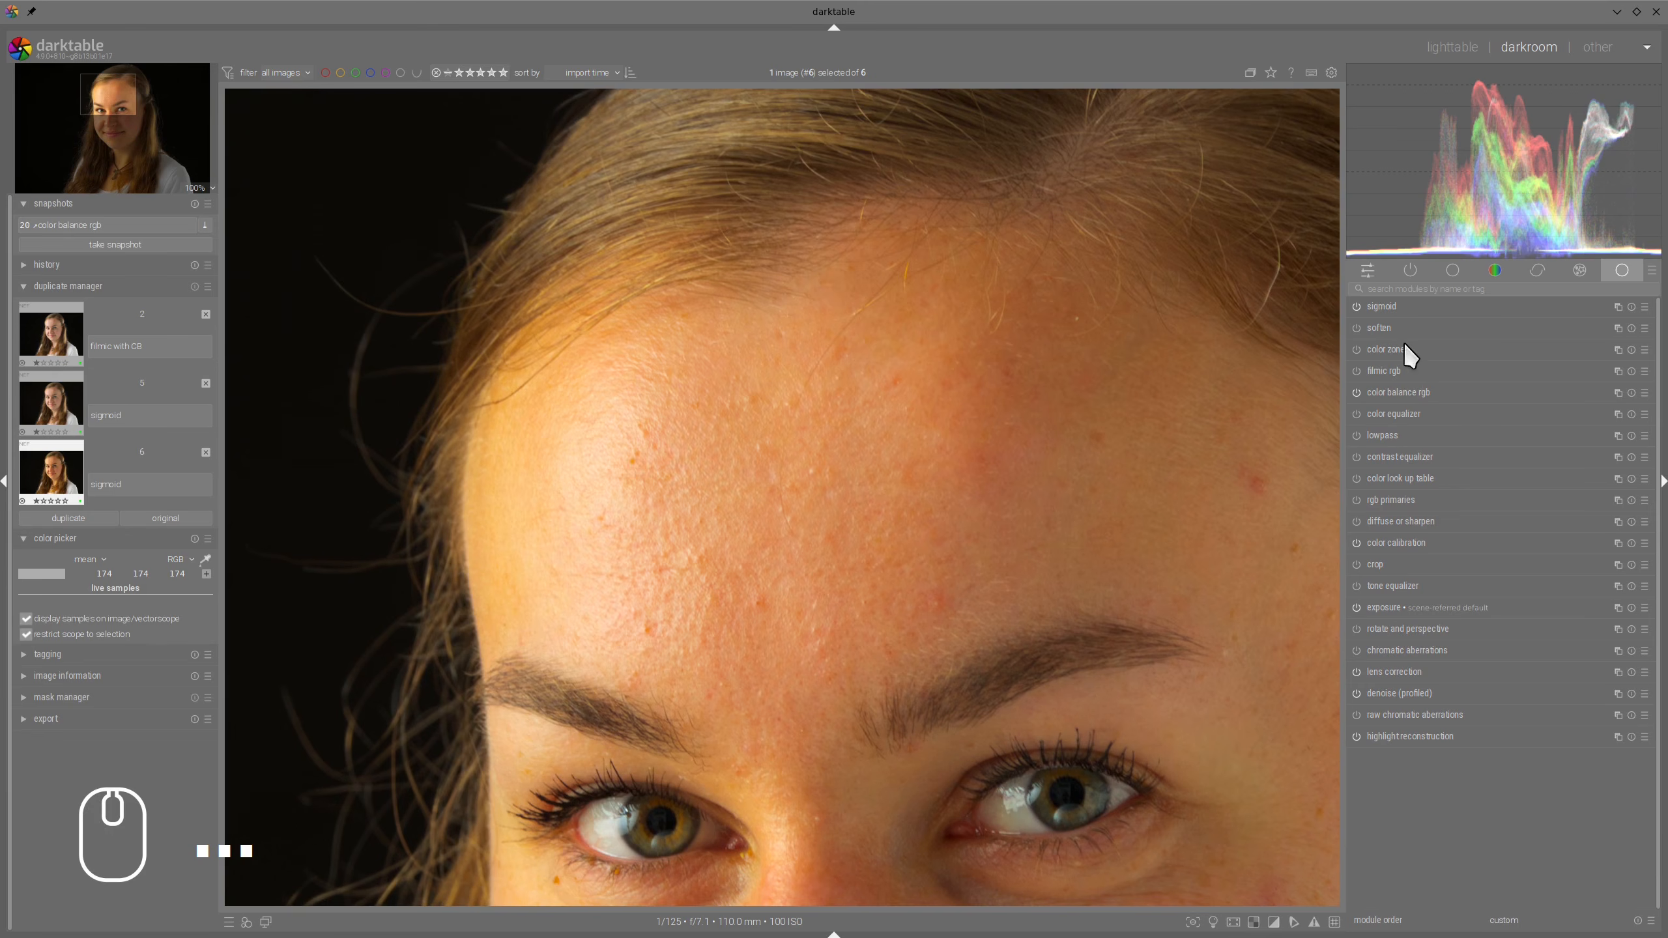
left_click(1389, 305)
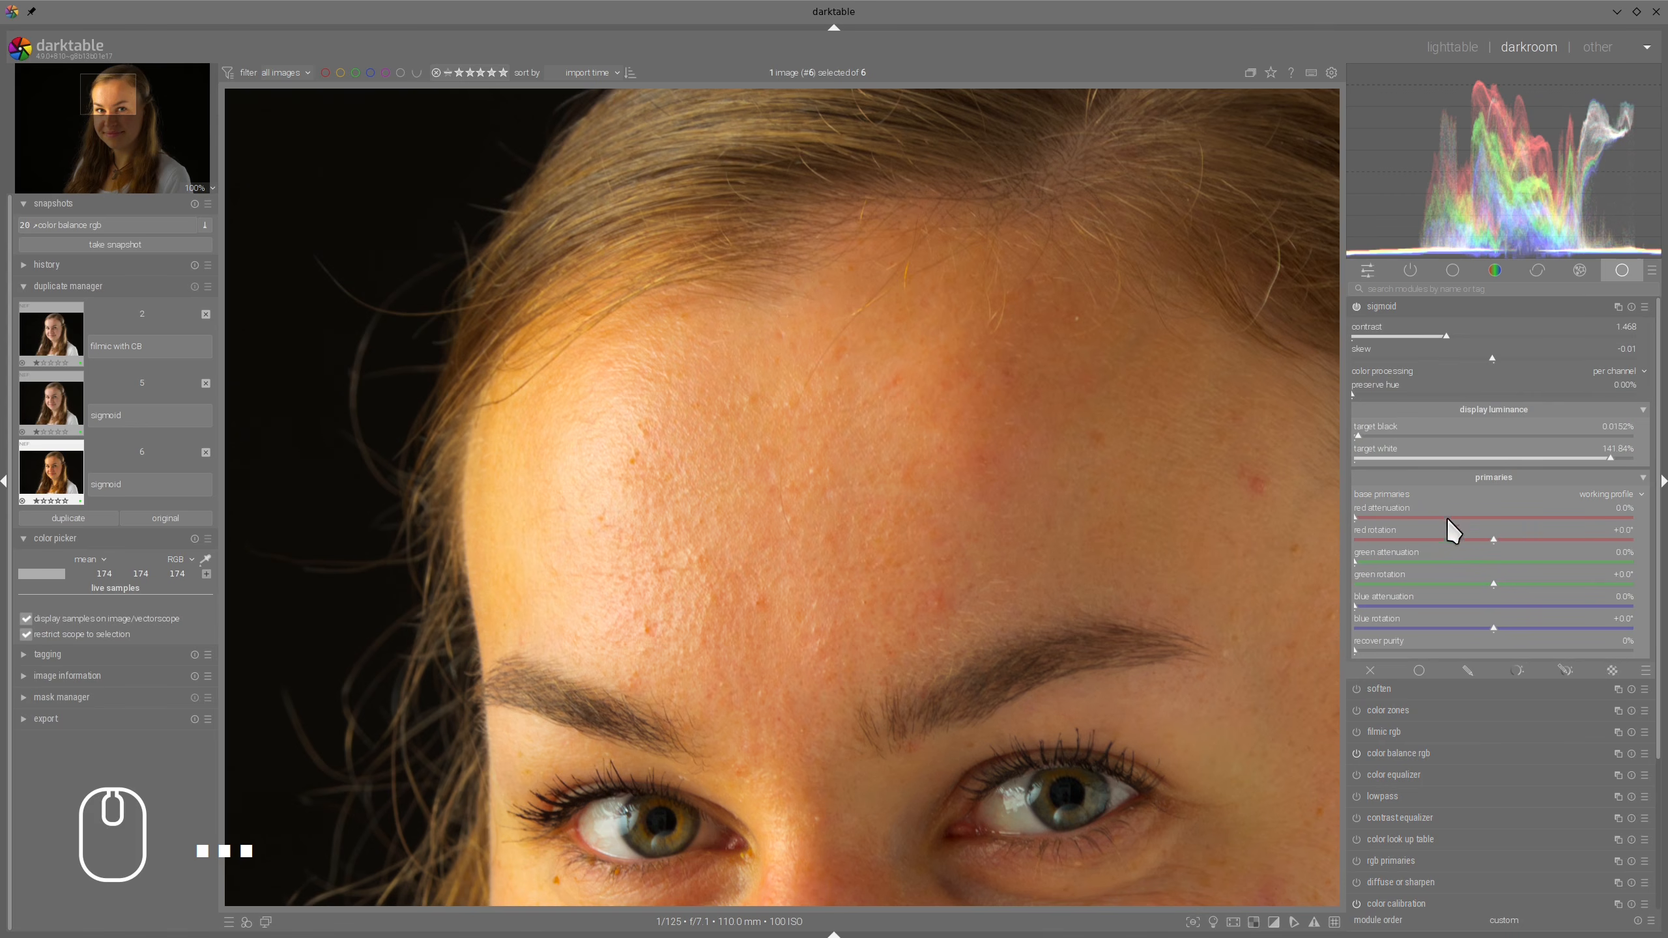
left_click_drag(1494, 541, 1364, 542)
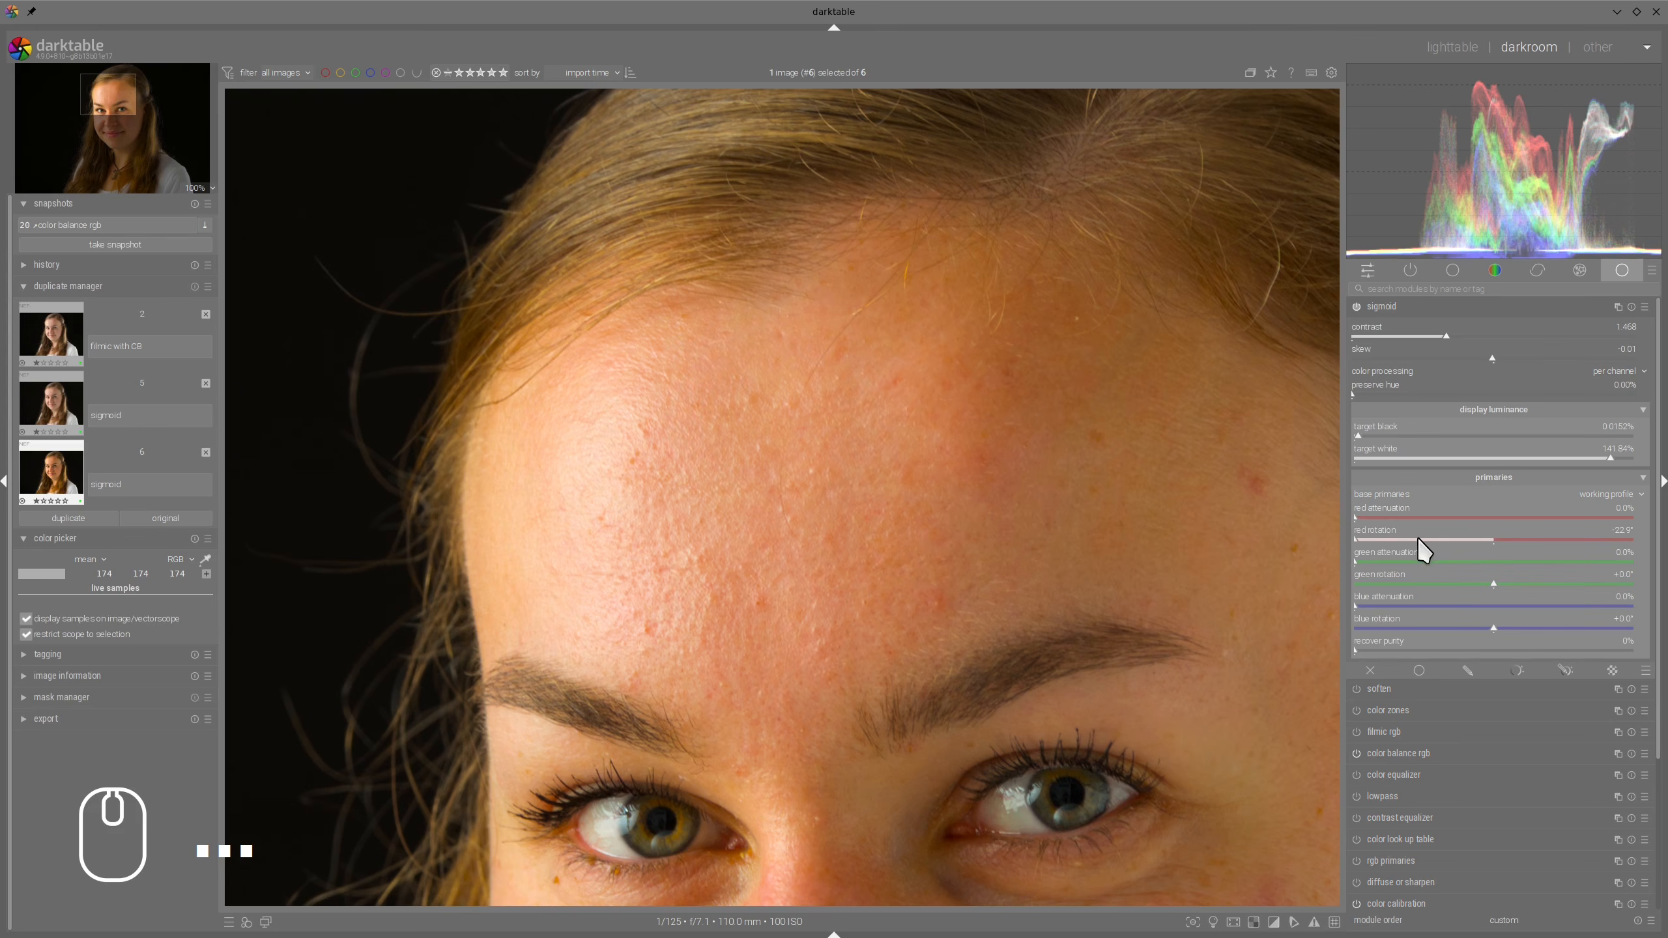
left_click_drag(1417, 538, 1611, 535)
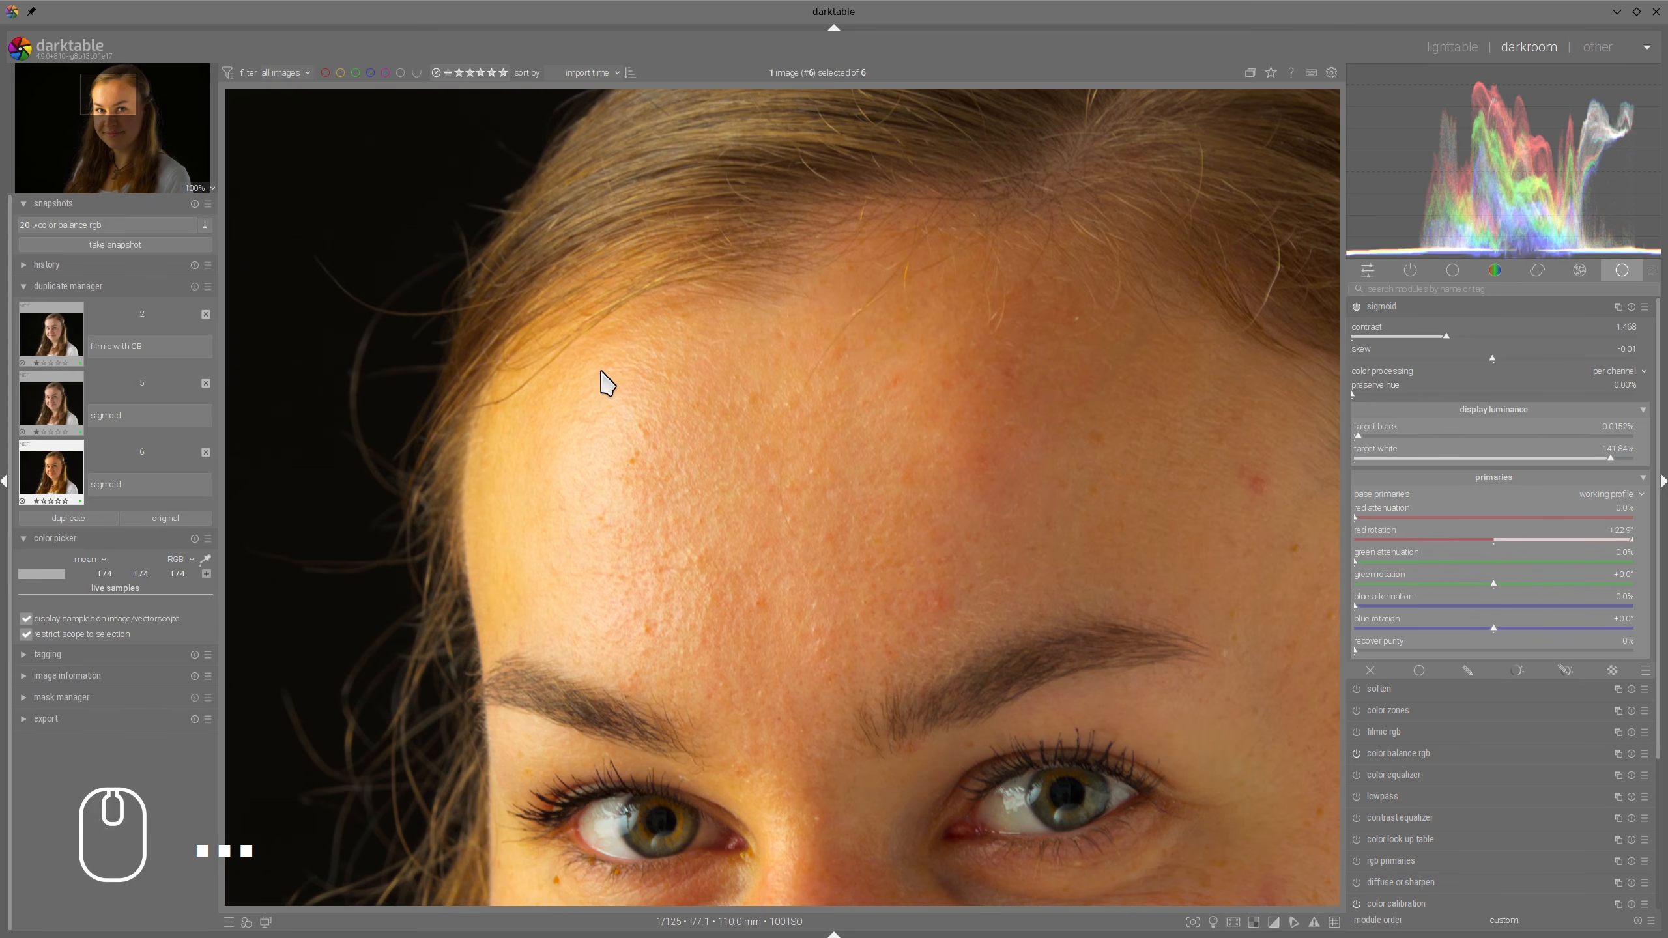
left_click(1480, 536)
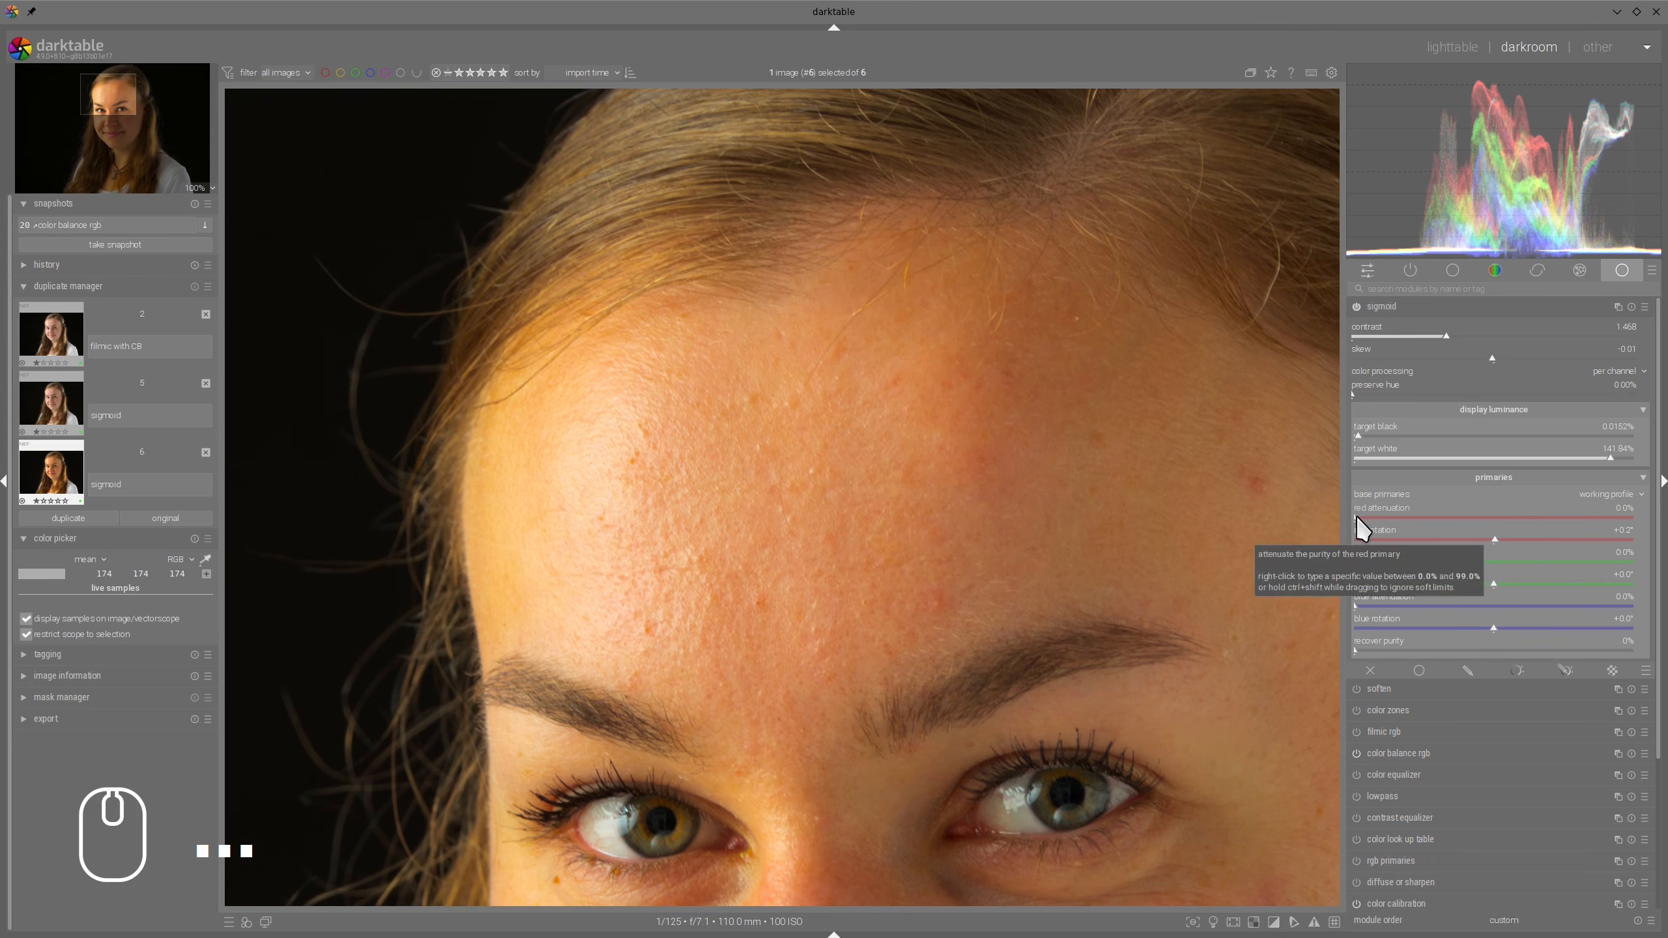
left_click_drag(1356, 517, 1490, 509)
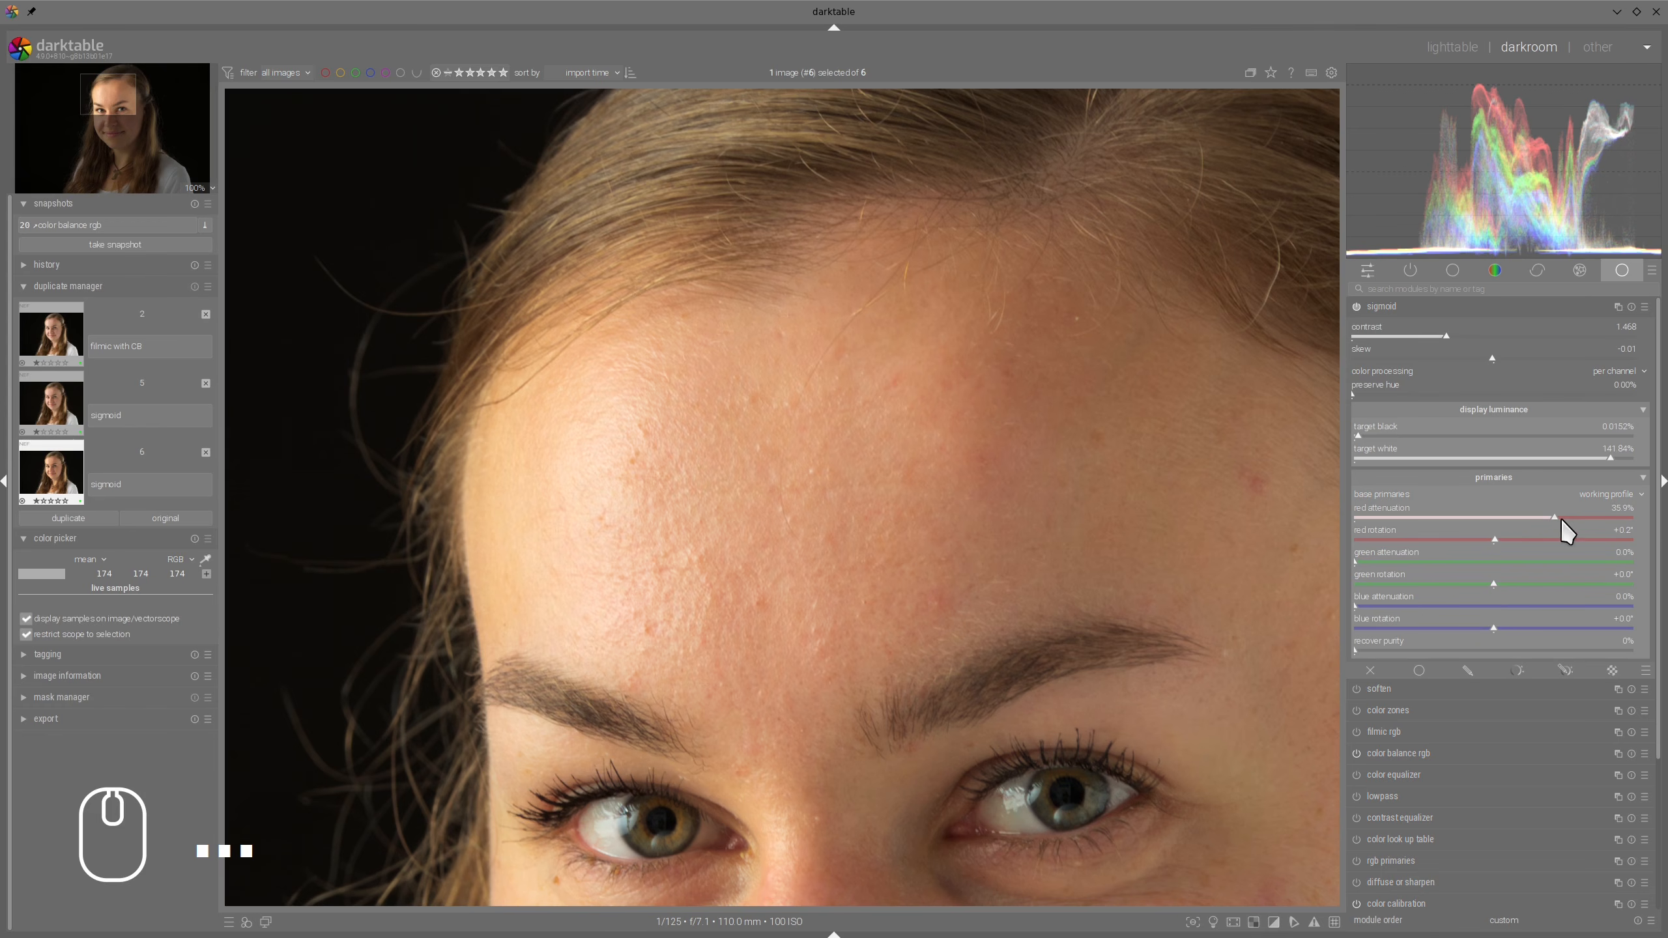
Return sigmoid's red attenuation to 0% and reset the whole sigmoid module to its defaults
left_click_drag(1561, 518, 989, 503)
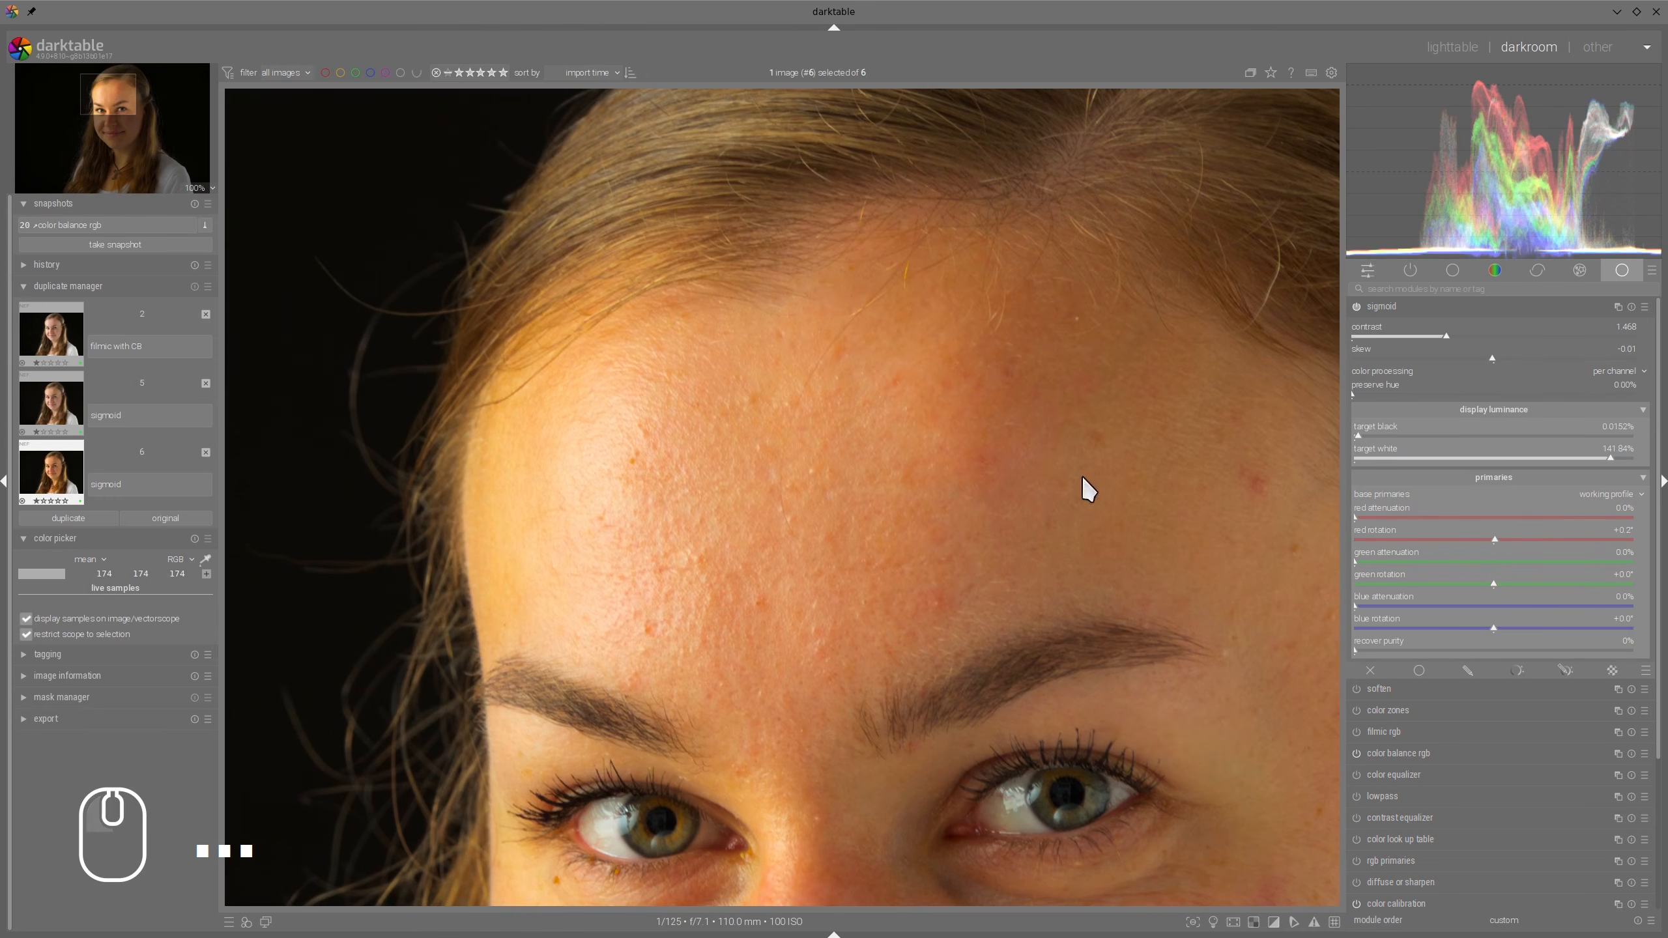
left_click(1631, 307)
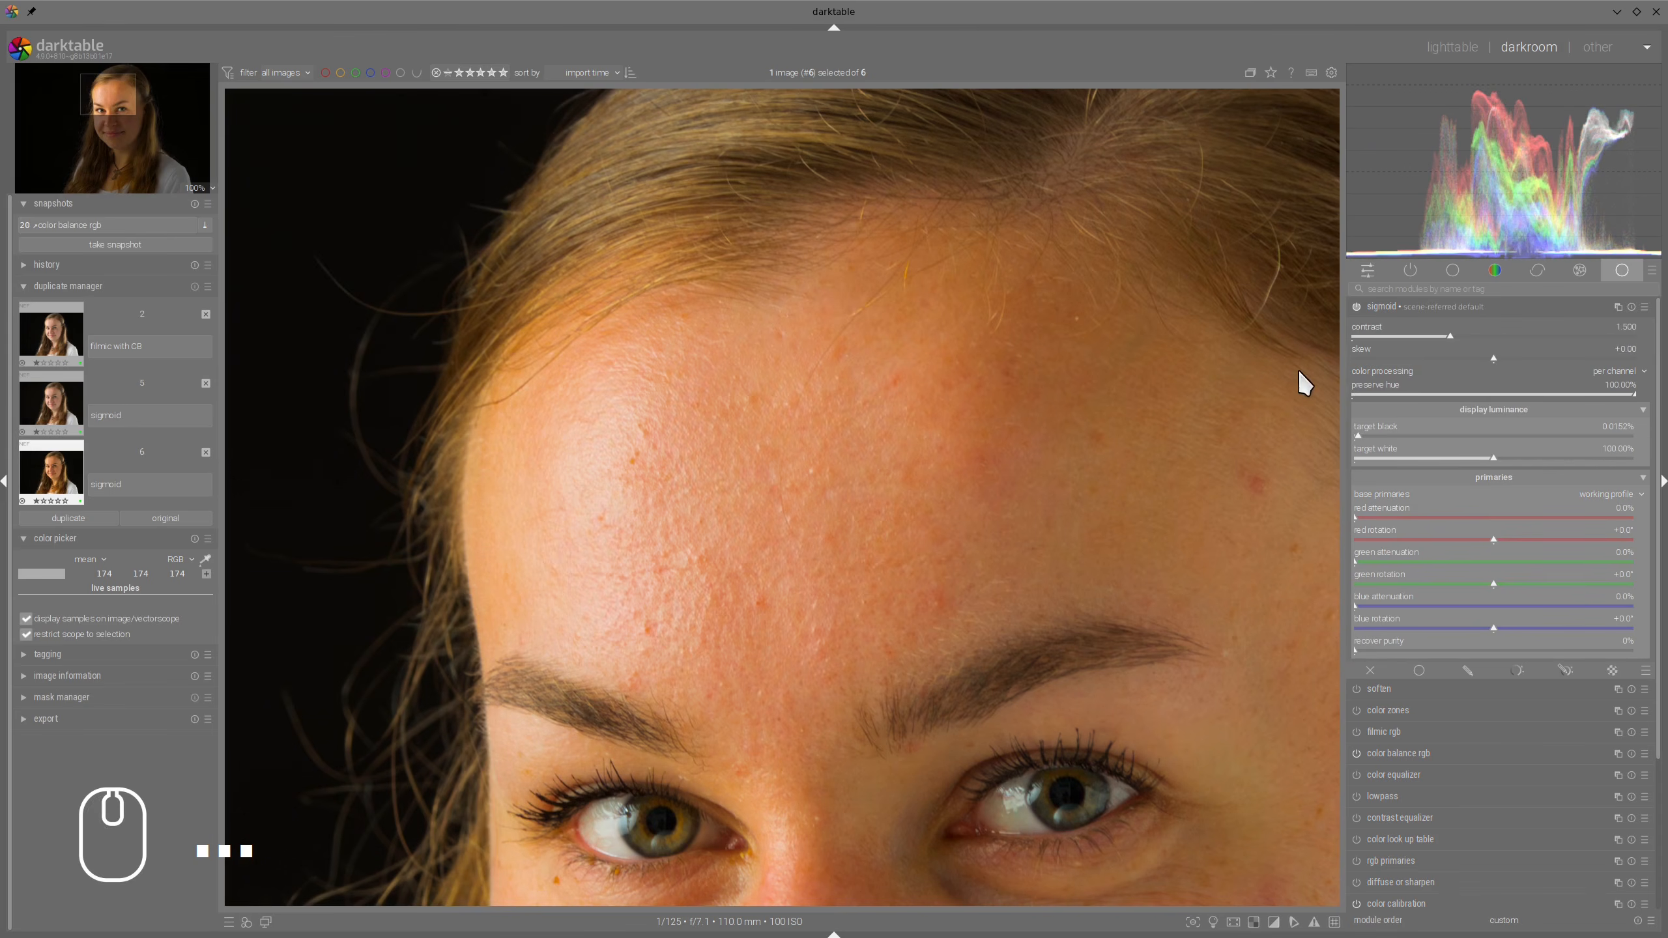
left_click(1388, 308)
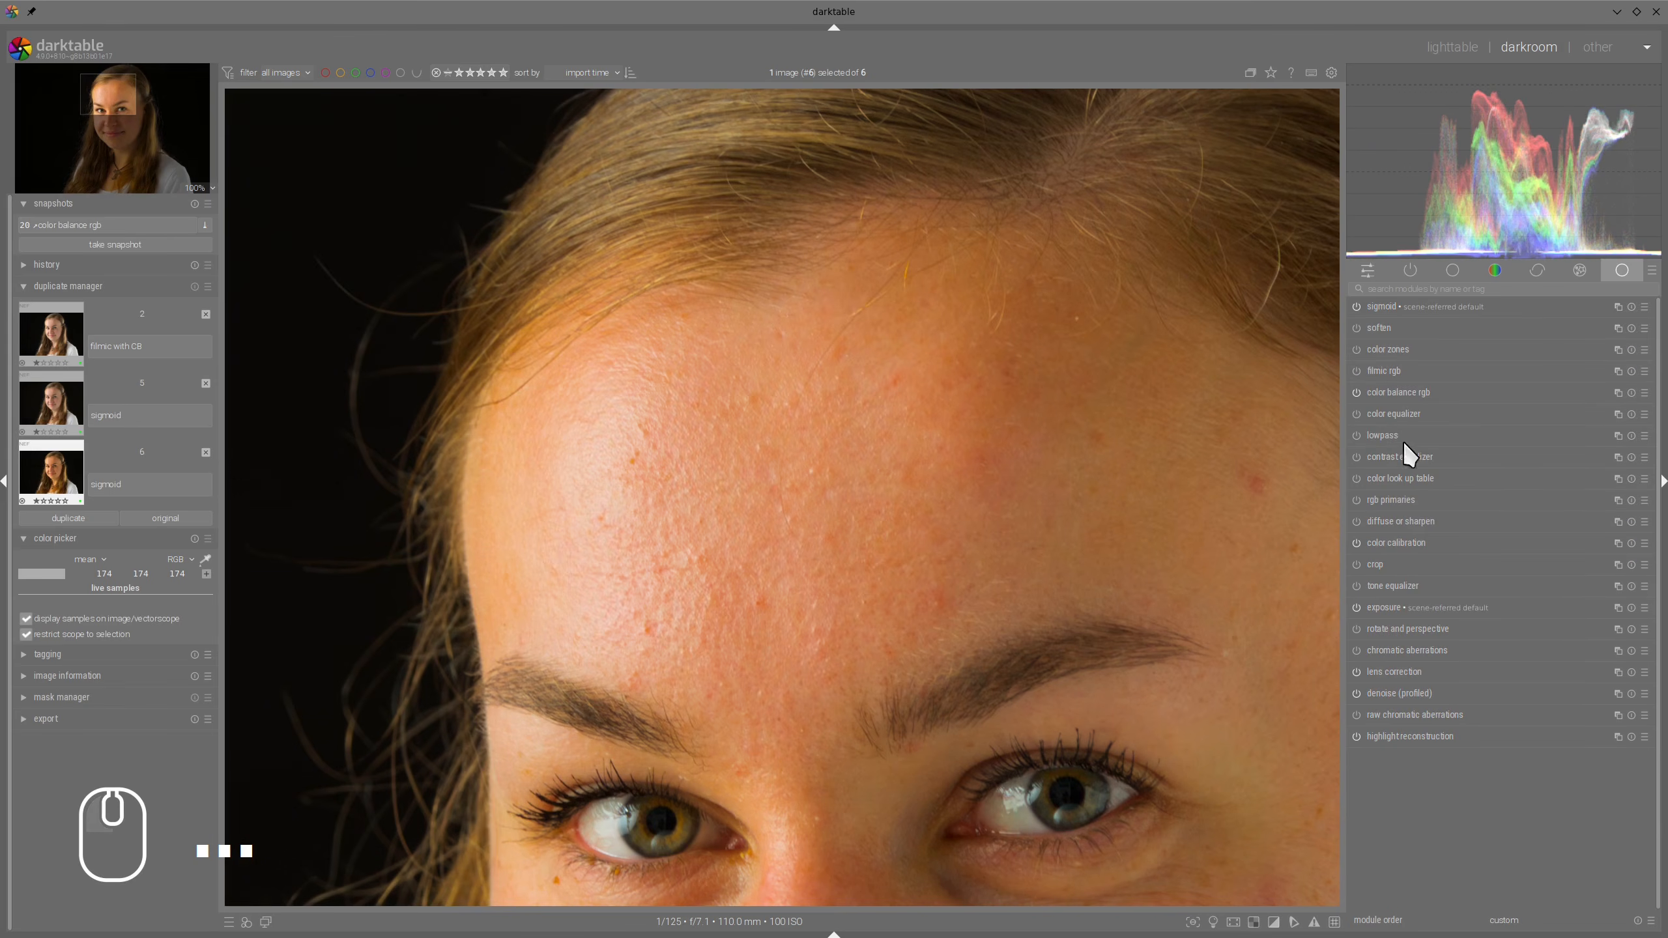
Set the highlights in color balance rgb's perceptual saturation grading back to 0%
left_click(1404, 394)
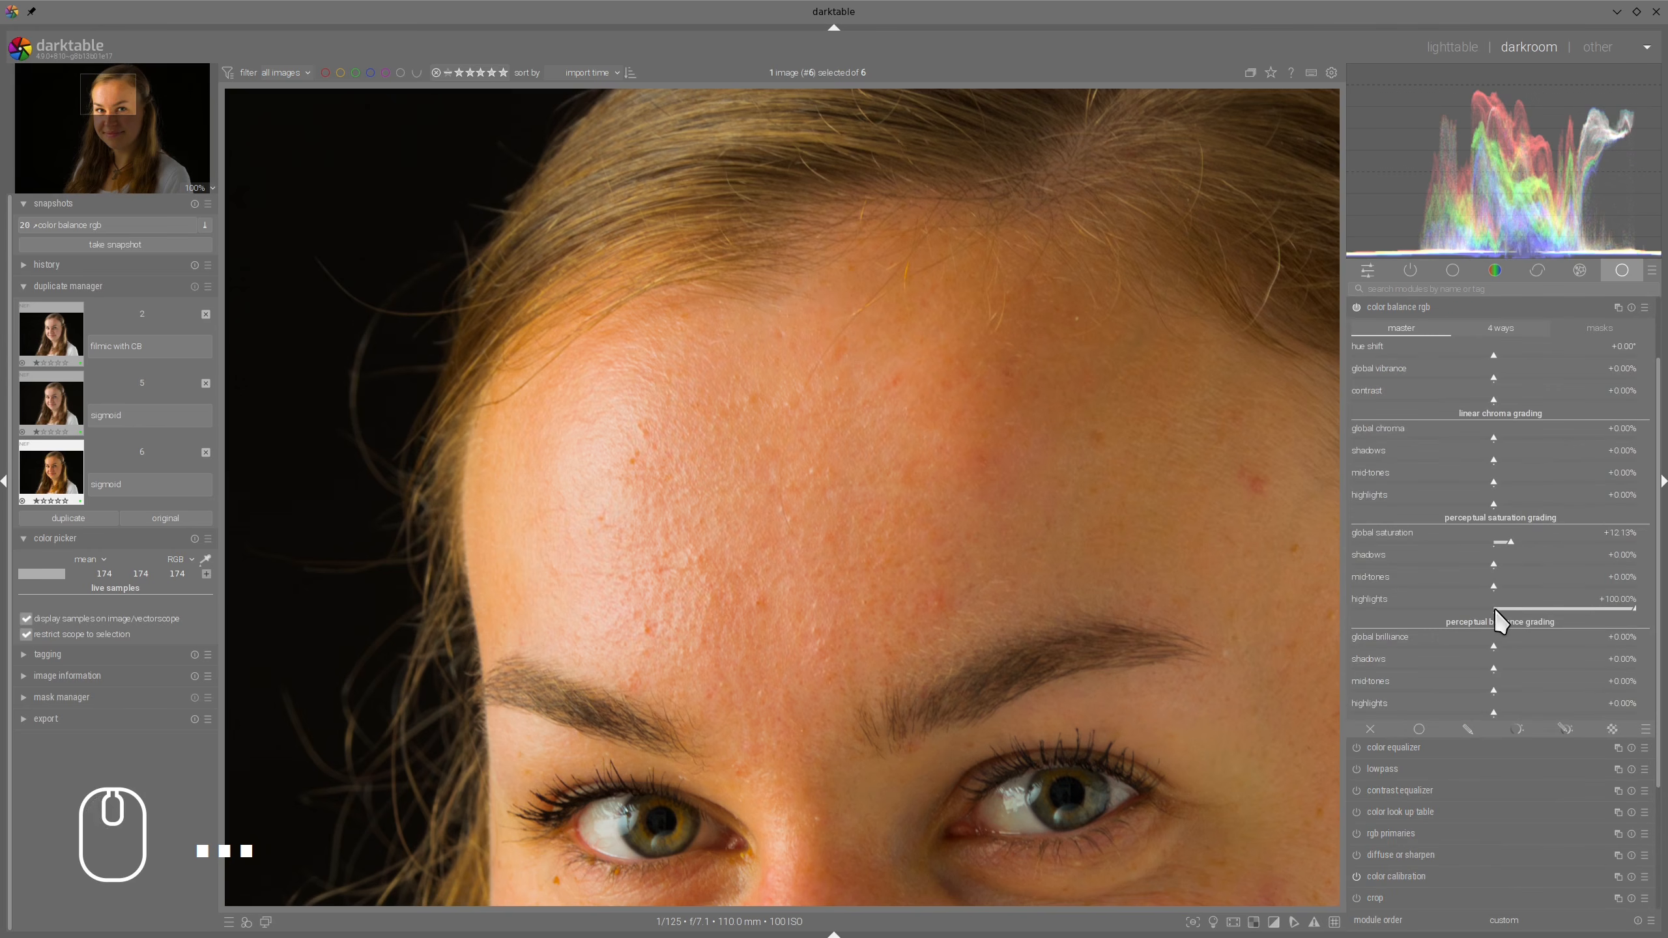
left_click(1492, 608)
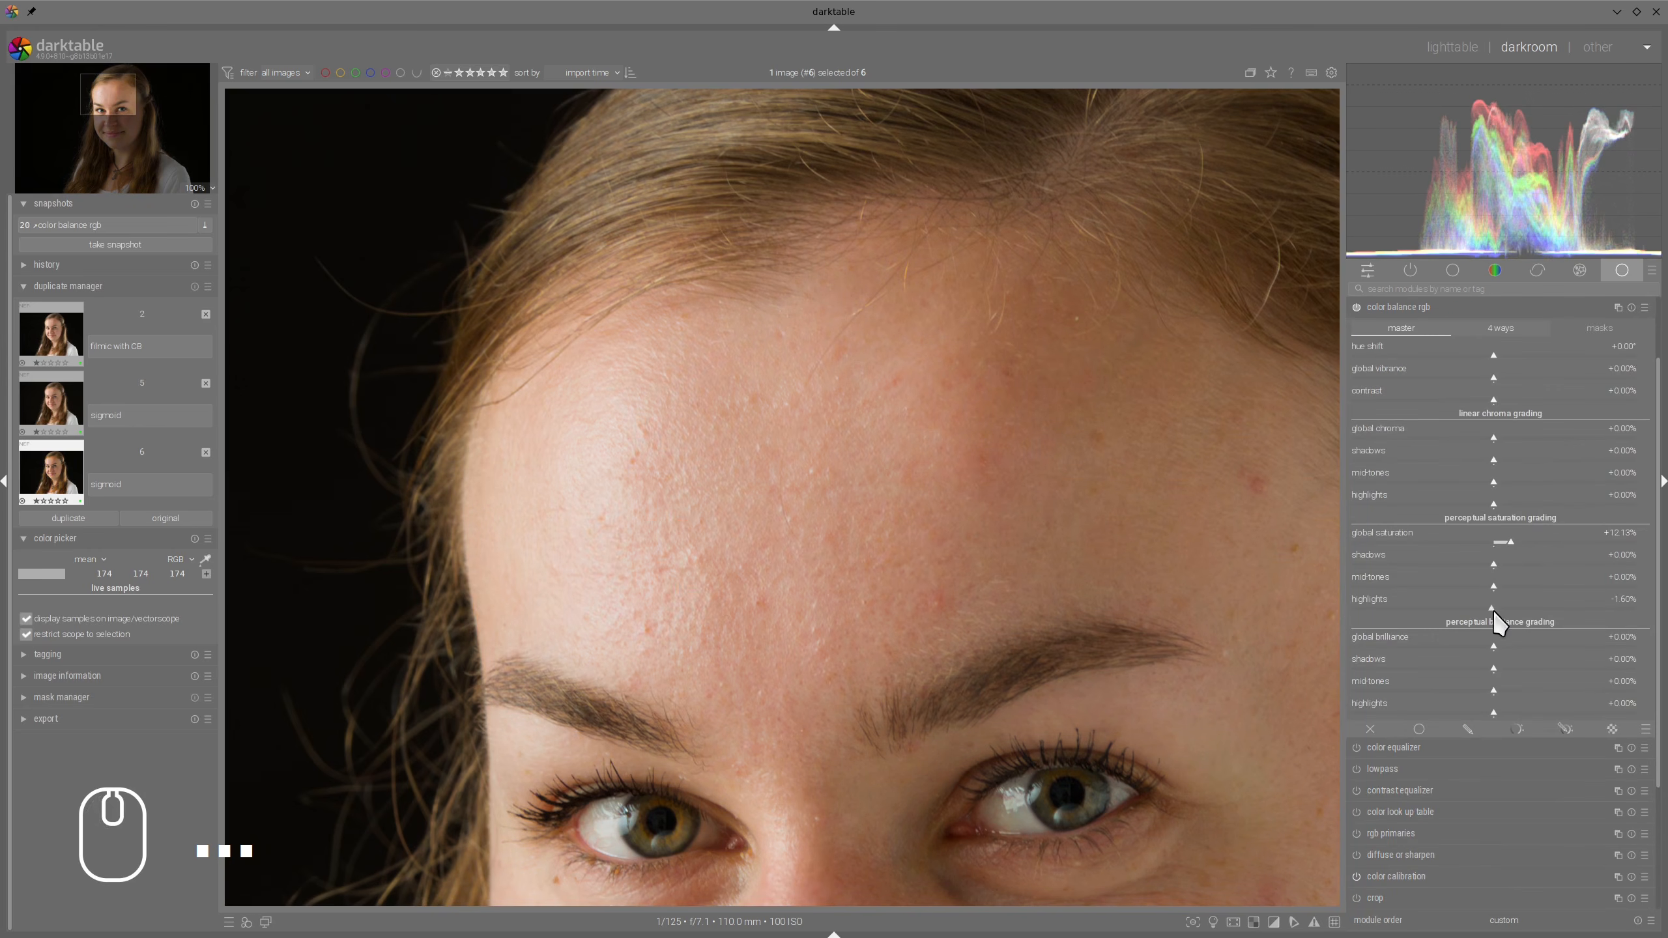
right_click(1493, 608)
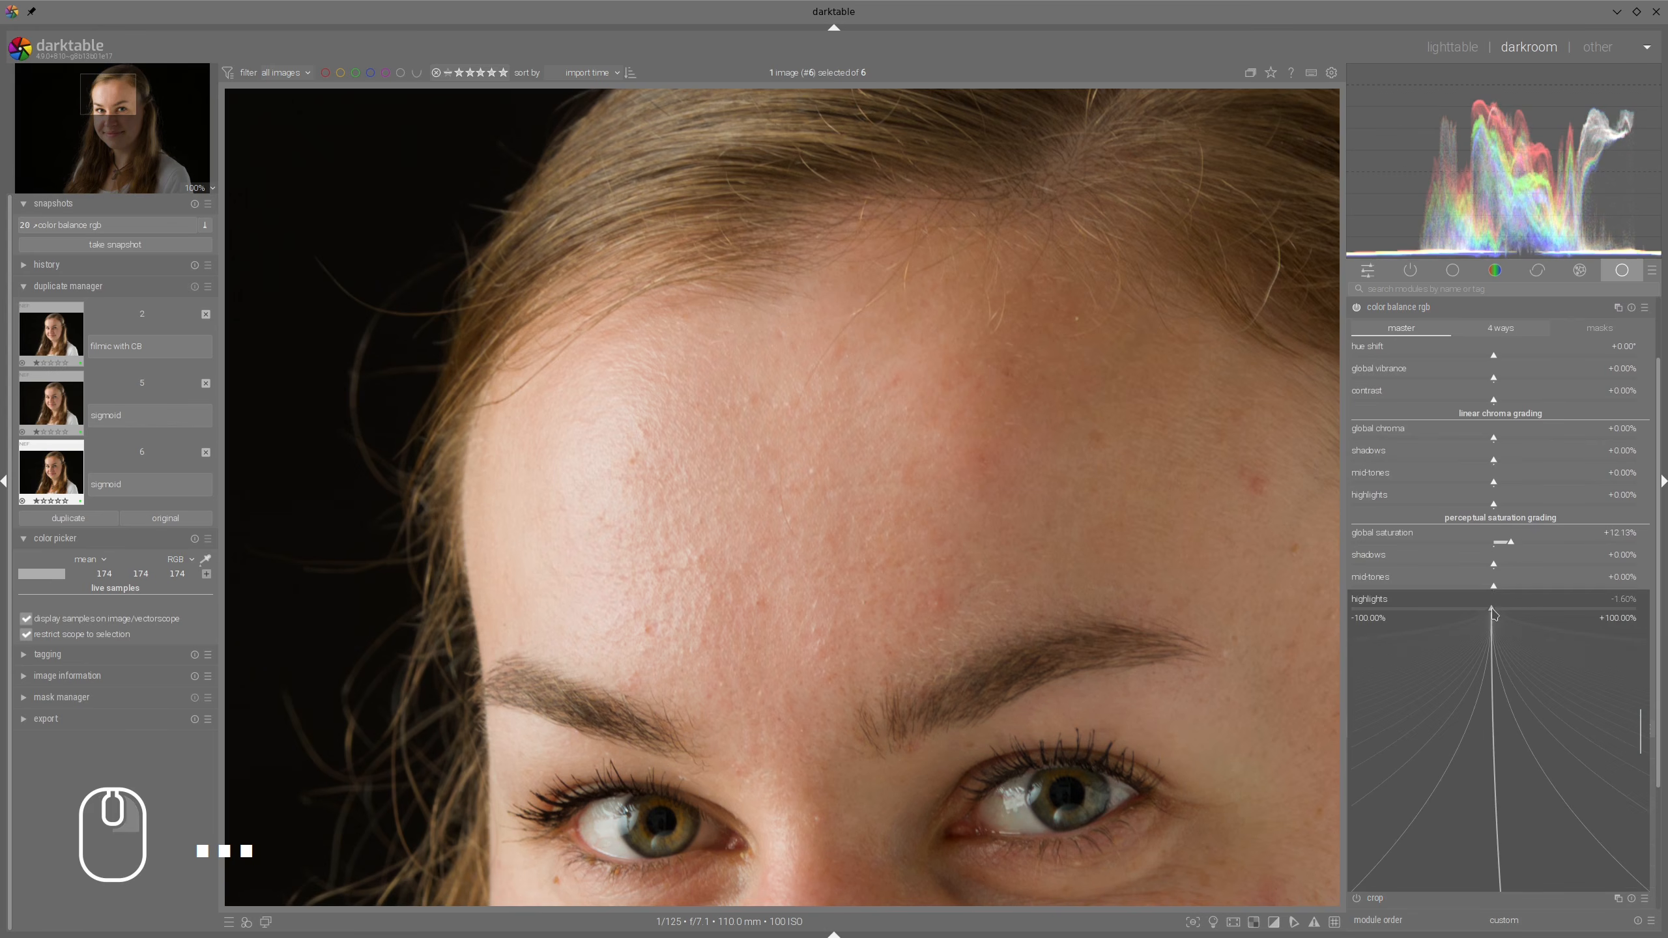
type("0")
key("Return")
left_click(1441, 306)
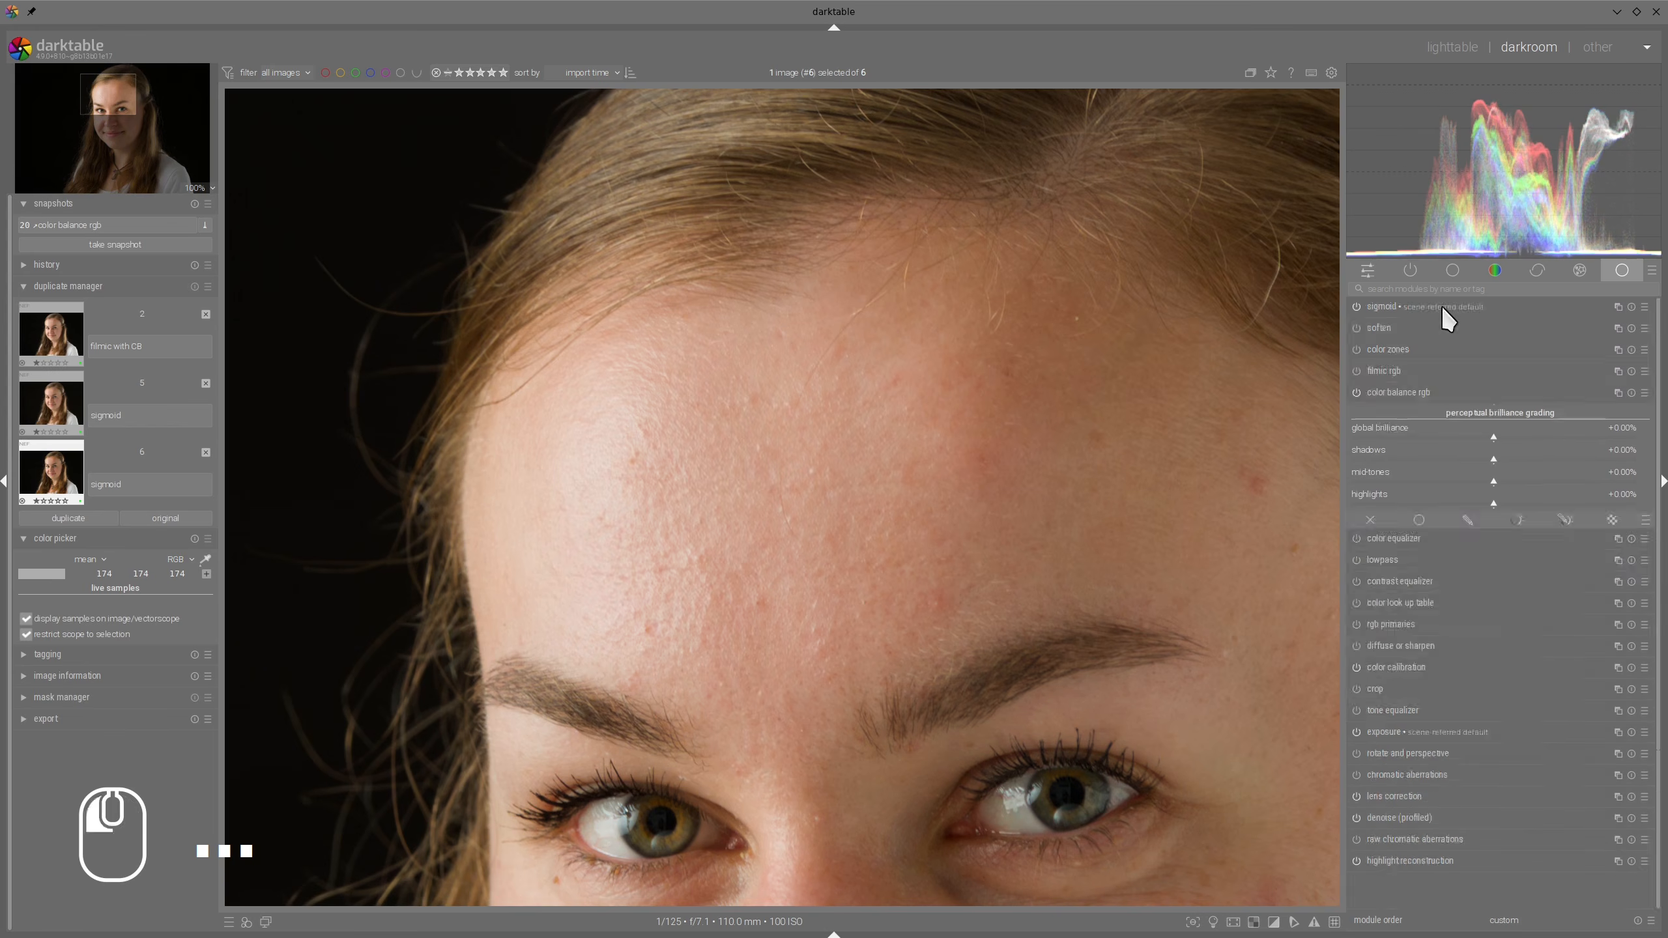
Examine the skin tones across the portrait, circling the forehead, both cheeks and the temple area with temporary on-screen marks
scroll(1044, 407, "down", 2)
scroll(1043, 406, "down", 2)
scroll(834, 353, "up", 2)
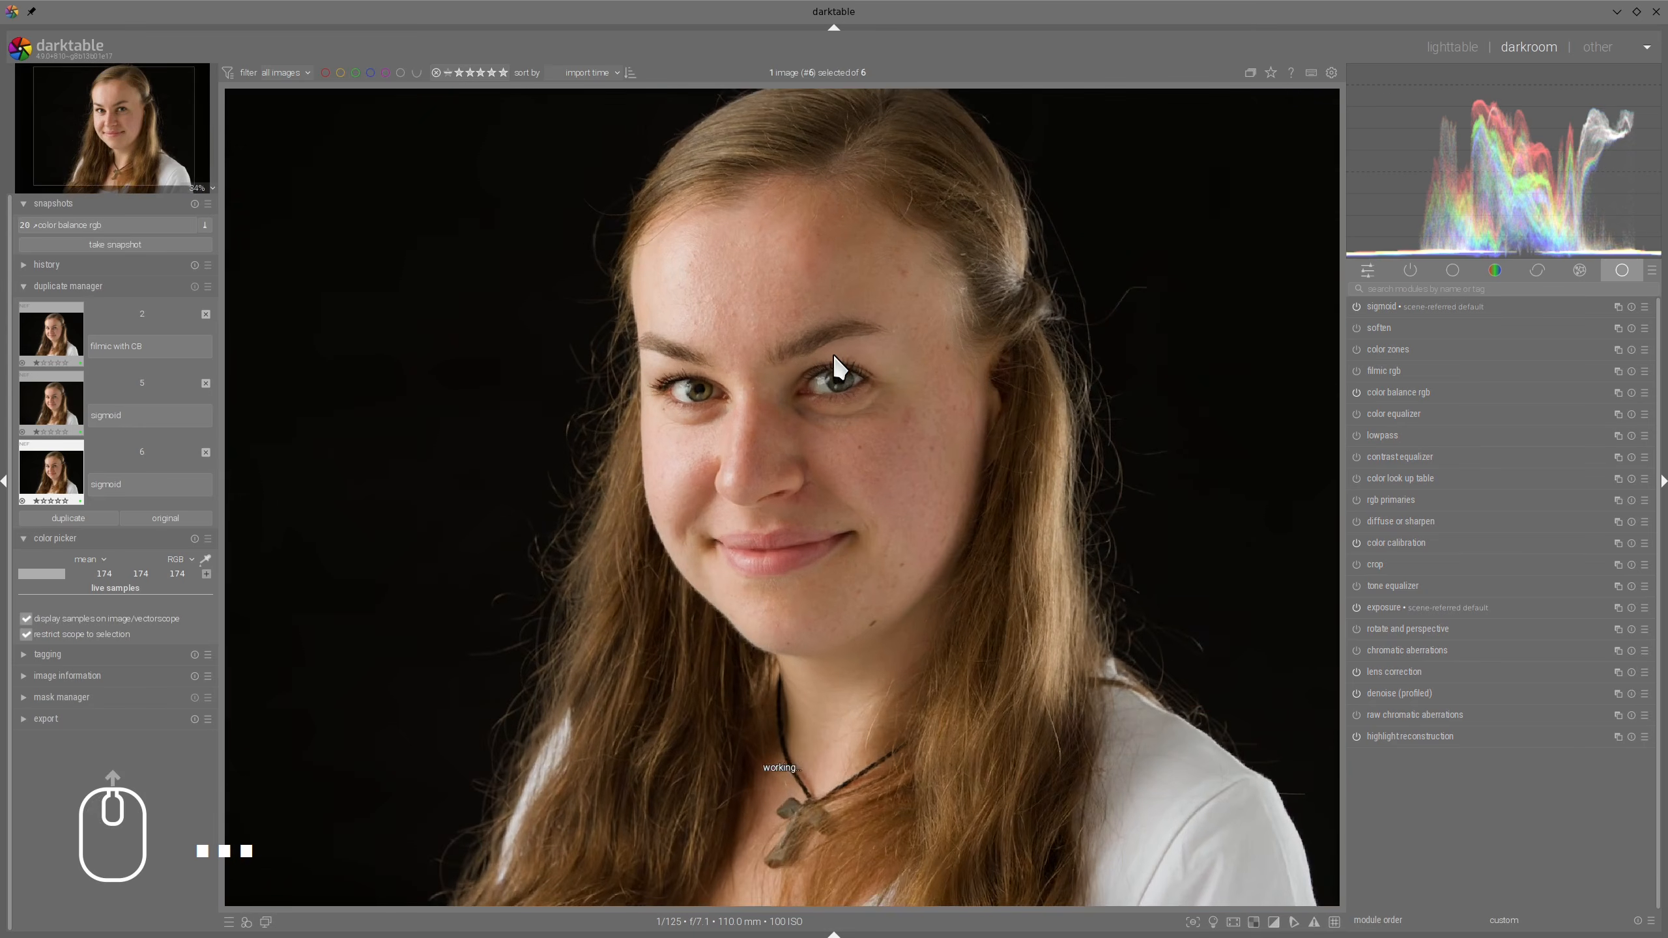
scroll(834, 359, "down", 1)
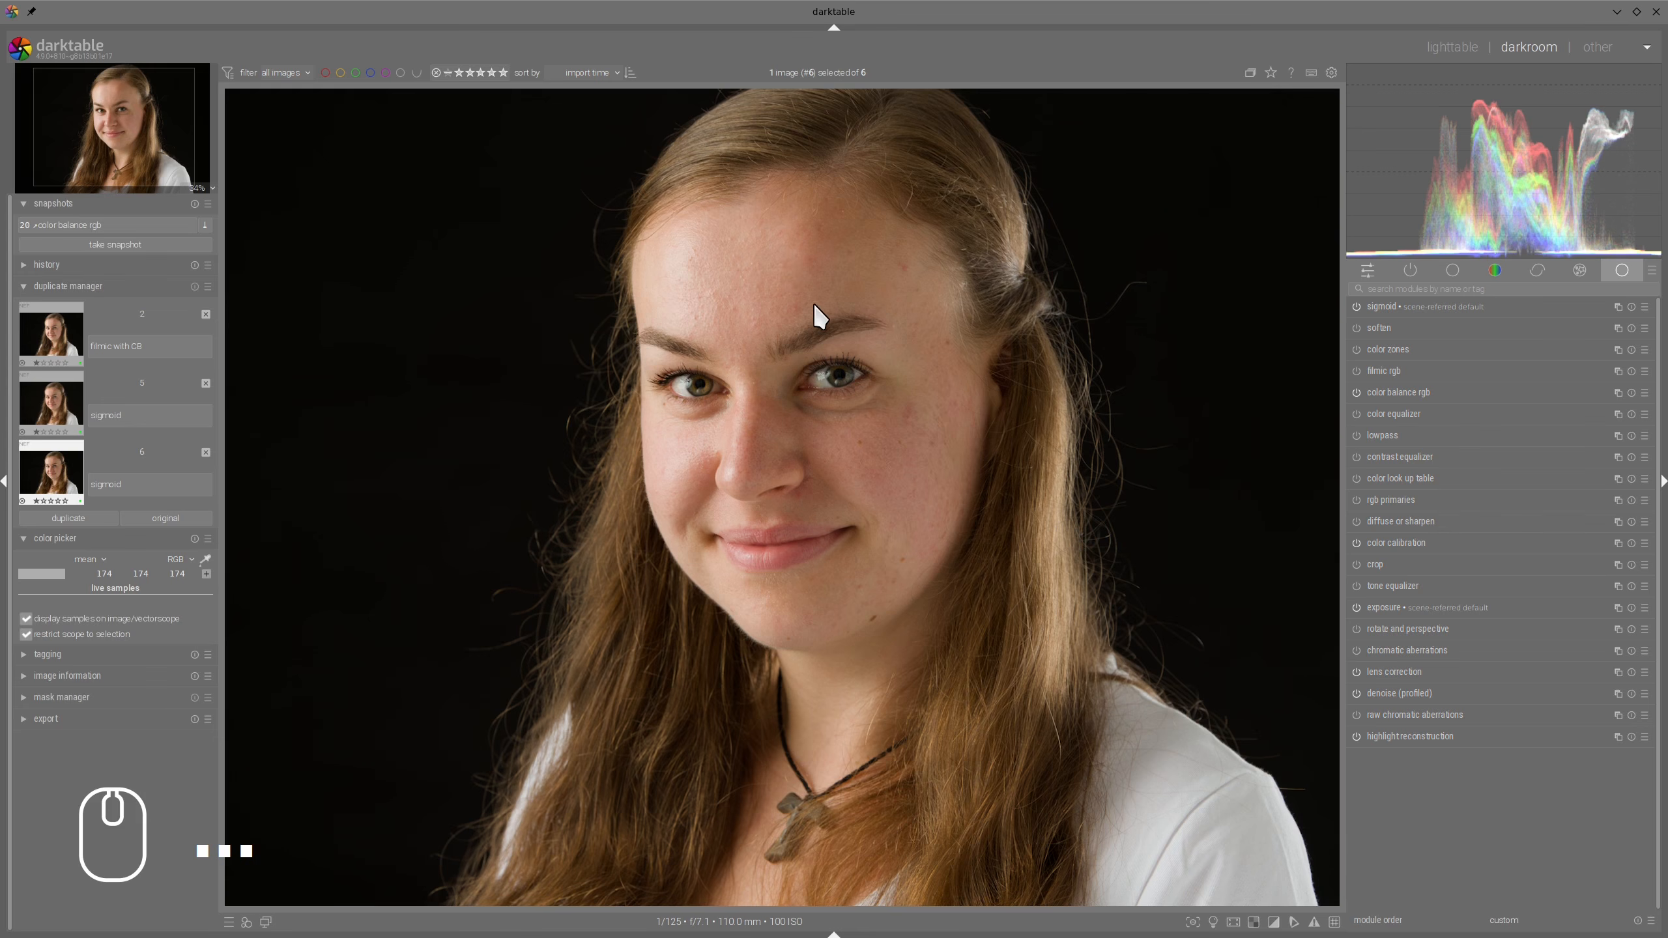
scroll(815, 306, "up", 1)
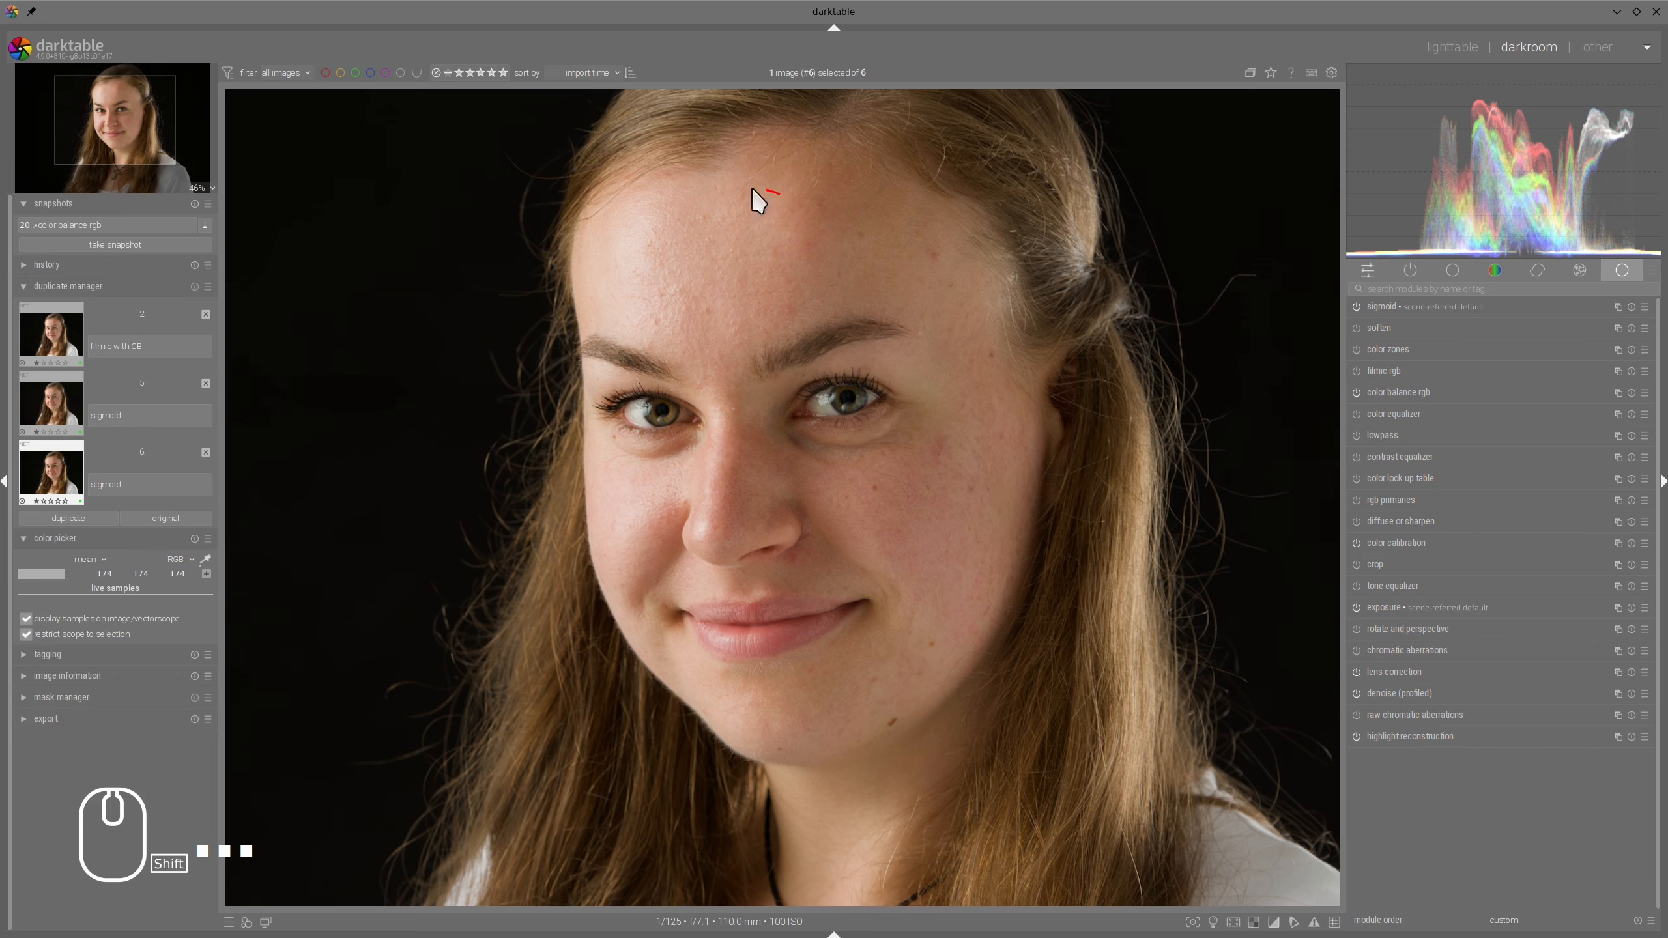
left_click_drag(779, 193, 777, 233)
mouse_move(918, 420)
left_mouse_down()
mouse_move(868, 454)
mouse_move(921, 560)
mouse_move(857, 438)
left_mouse_up()
mouse_move(699, 460)
left_mouse_down()
mouse_move(612, 571)
mouse_move(706, 476)
left_mouse_up()
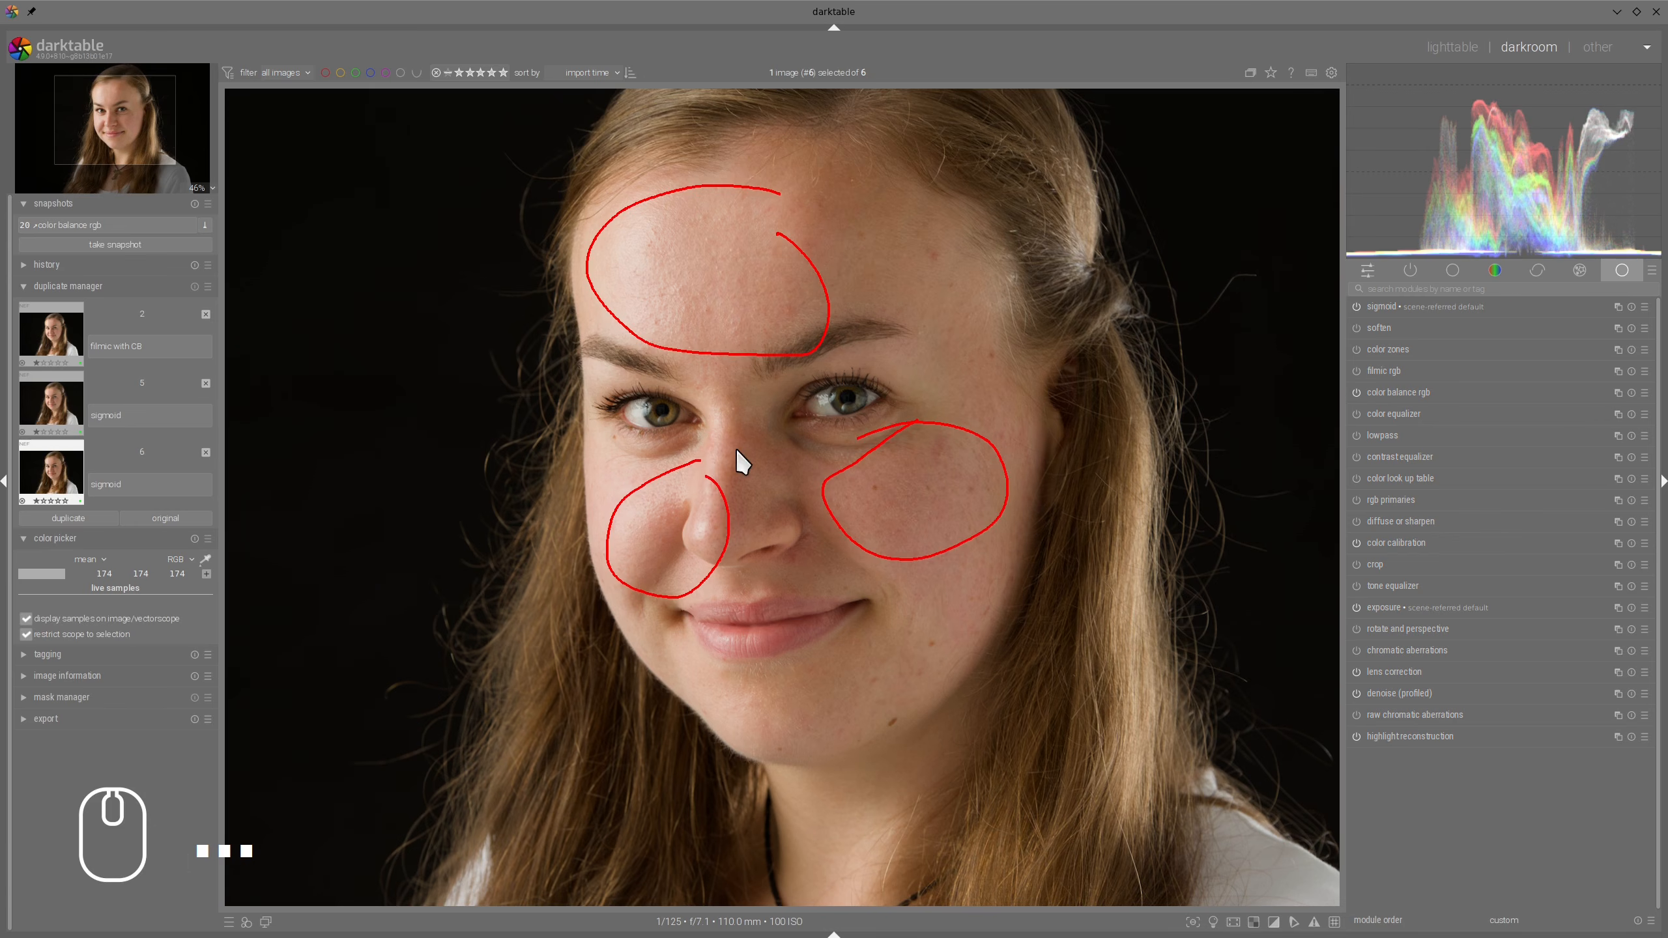
key("shift+super+F11")
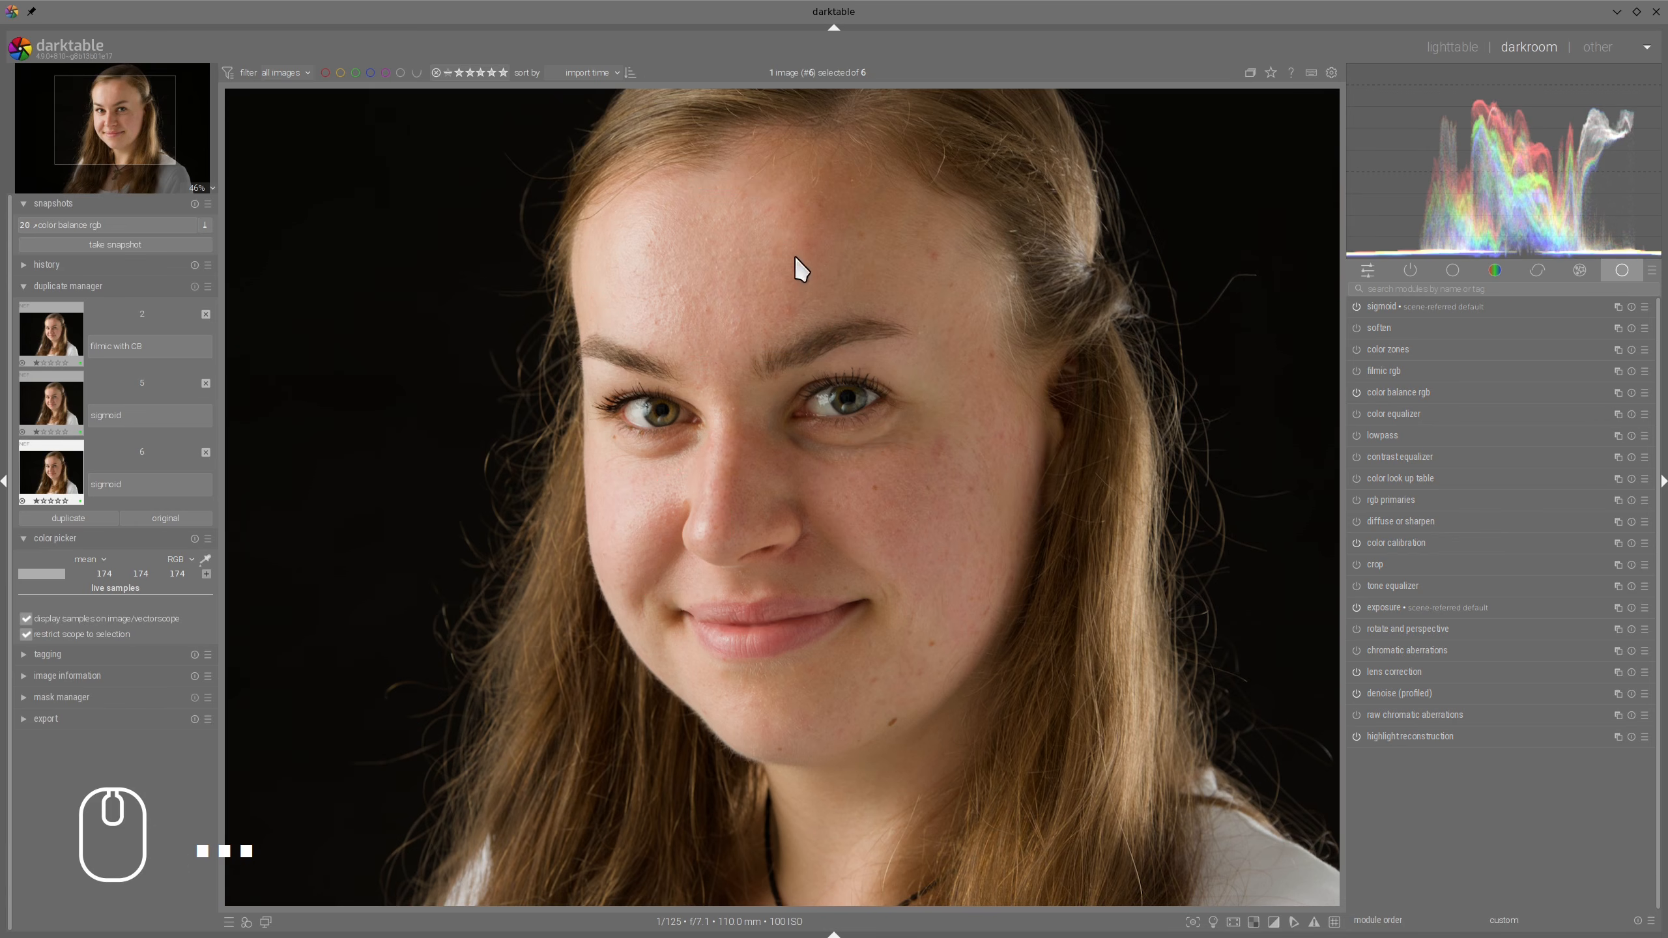
mouse_move(914, 336)
left_mouse_down()
mouse_move(898, 366)
mouse_move(913, 300)
left_mouse_up()
mouse_move(957, 215)
left_mouse_down()
mouse_move(995, 254)
mouse_move(971, 227)
left_mouse_up()
key("shift+super+F11")
Open the rgb primaries module and try a red hue of +5.3° on the skin tones
left_click(1398, 500)
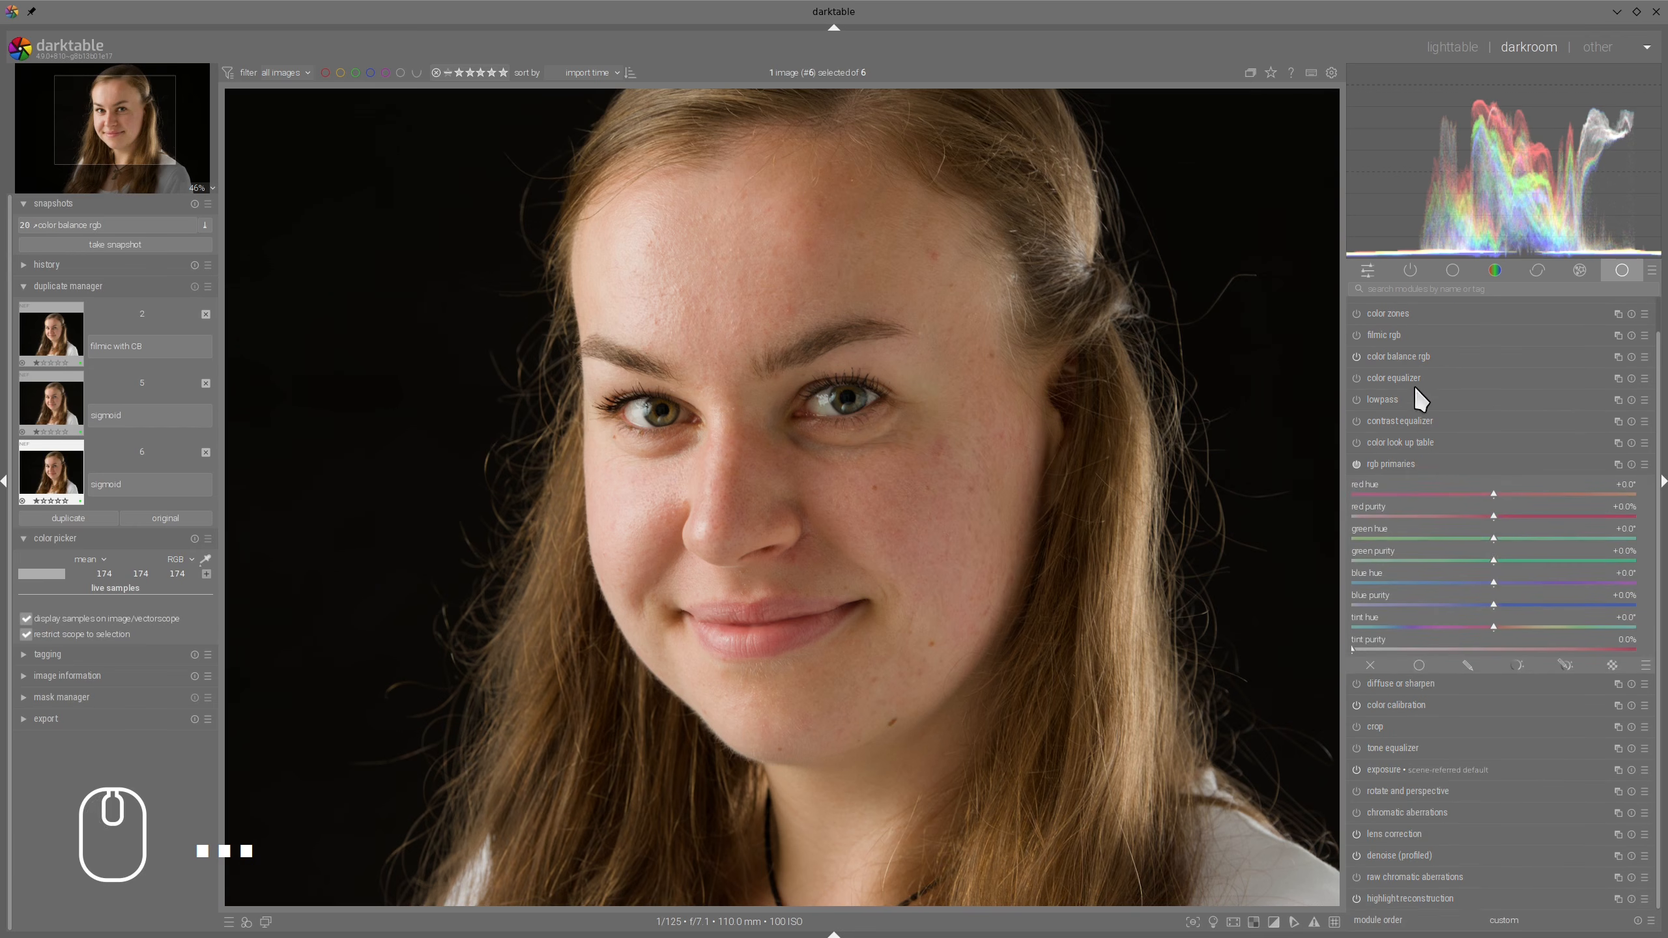
scroll(1429, 358, "up", 1)
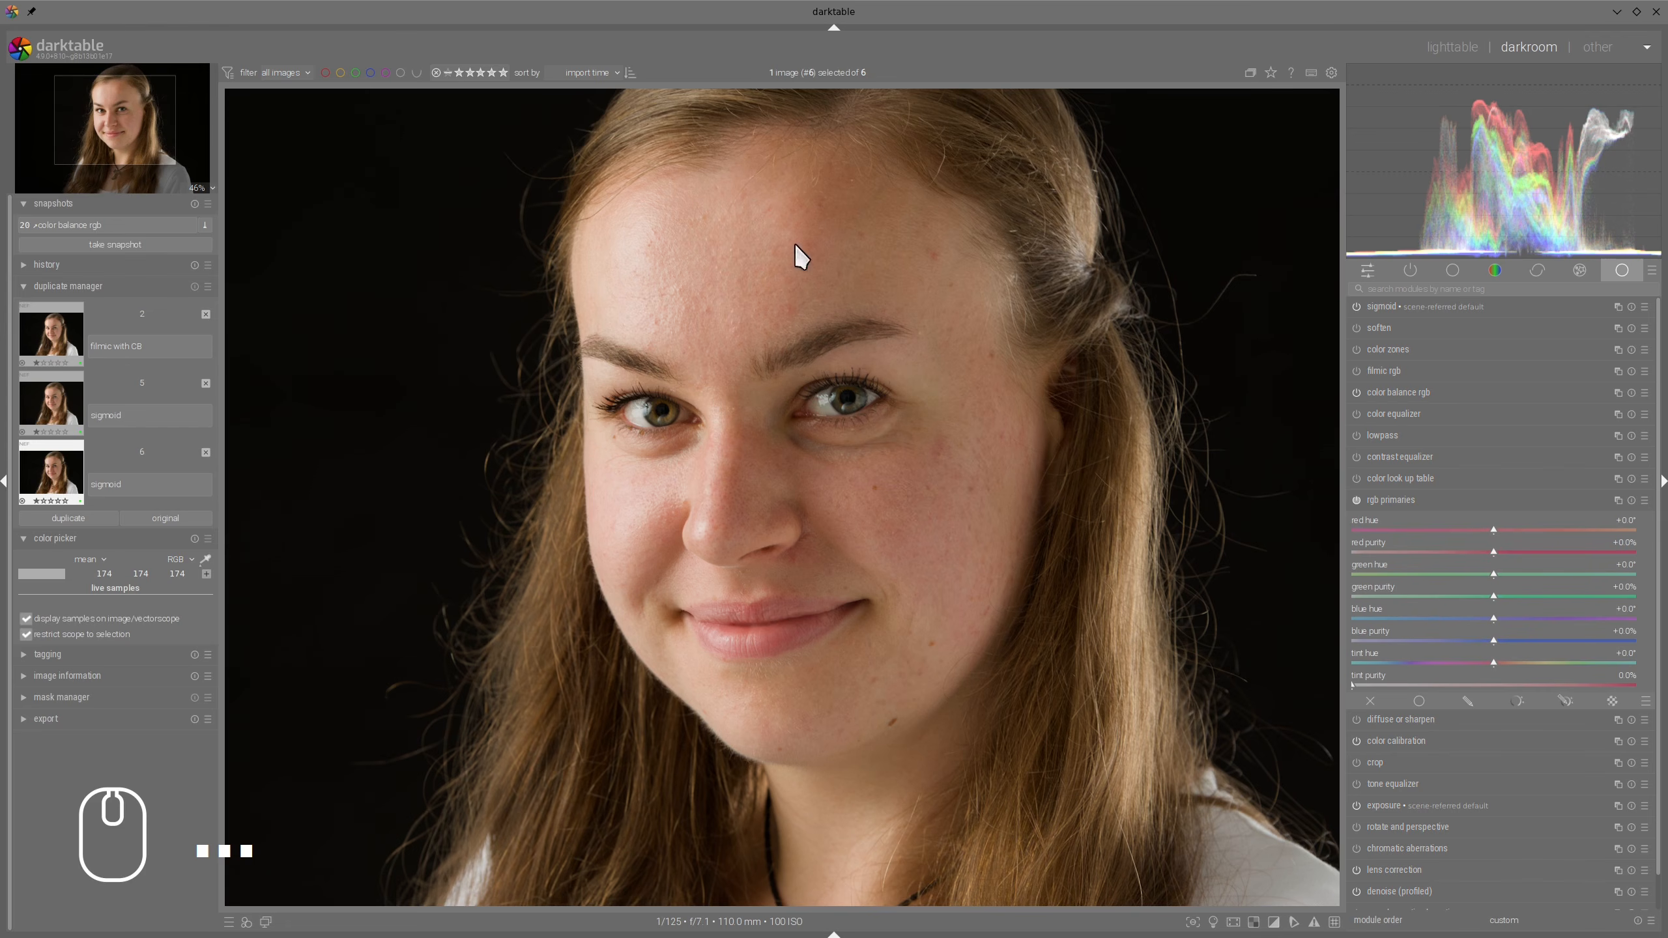
scroll(810, 277, "up", 2)
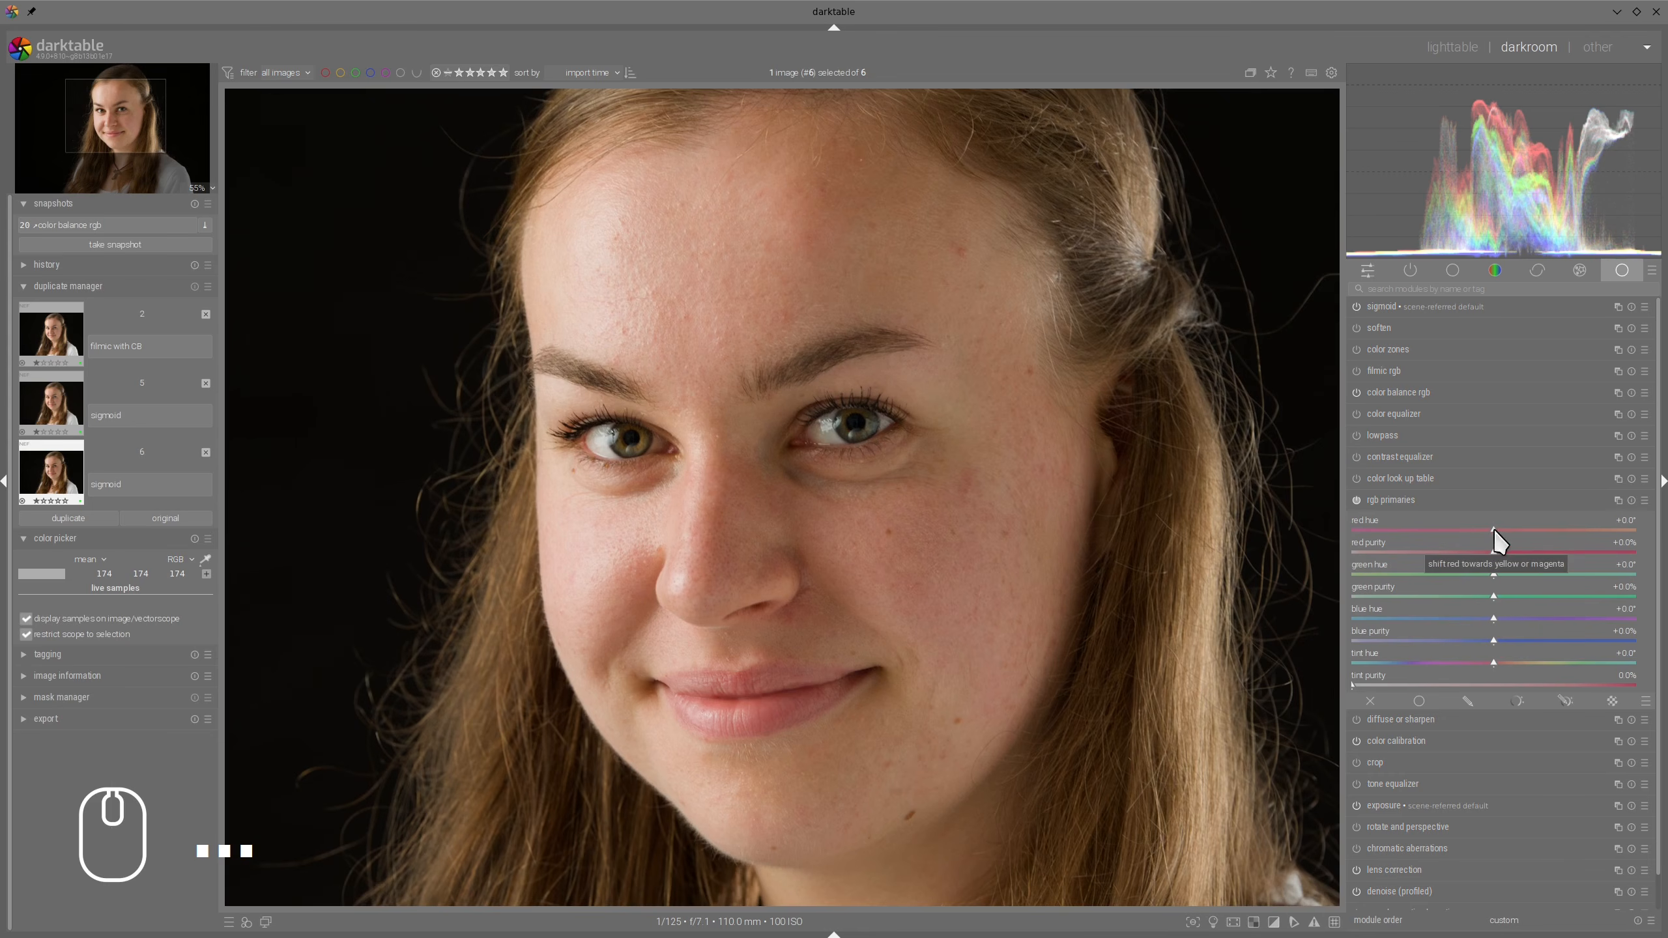
left_click_drag(1495, 531, 1516, 529)
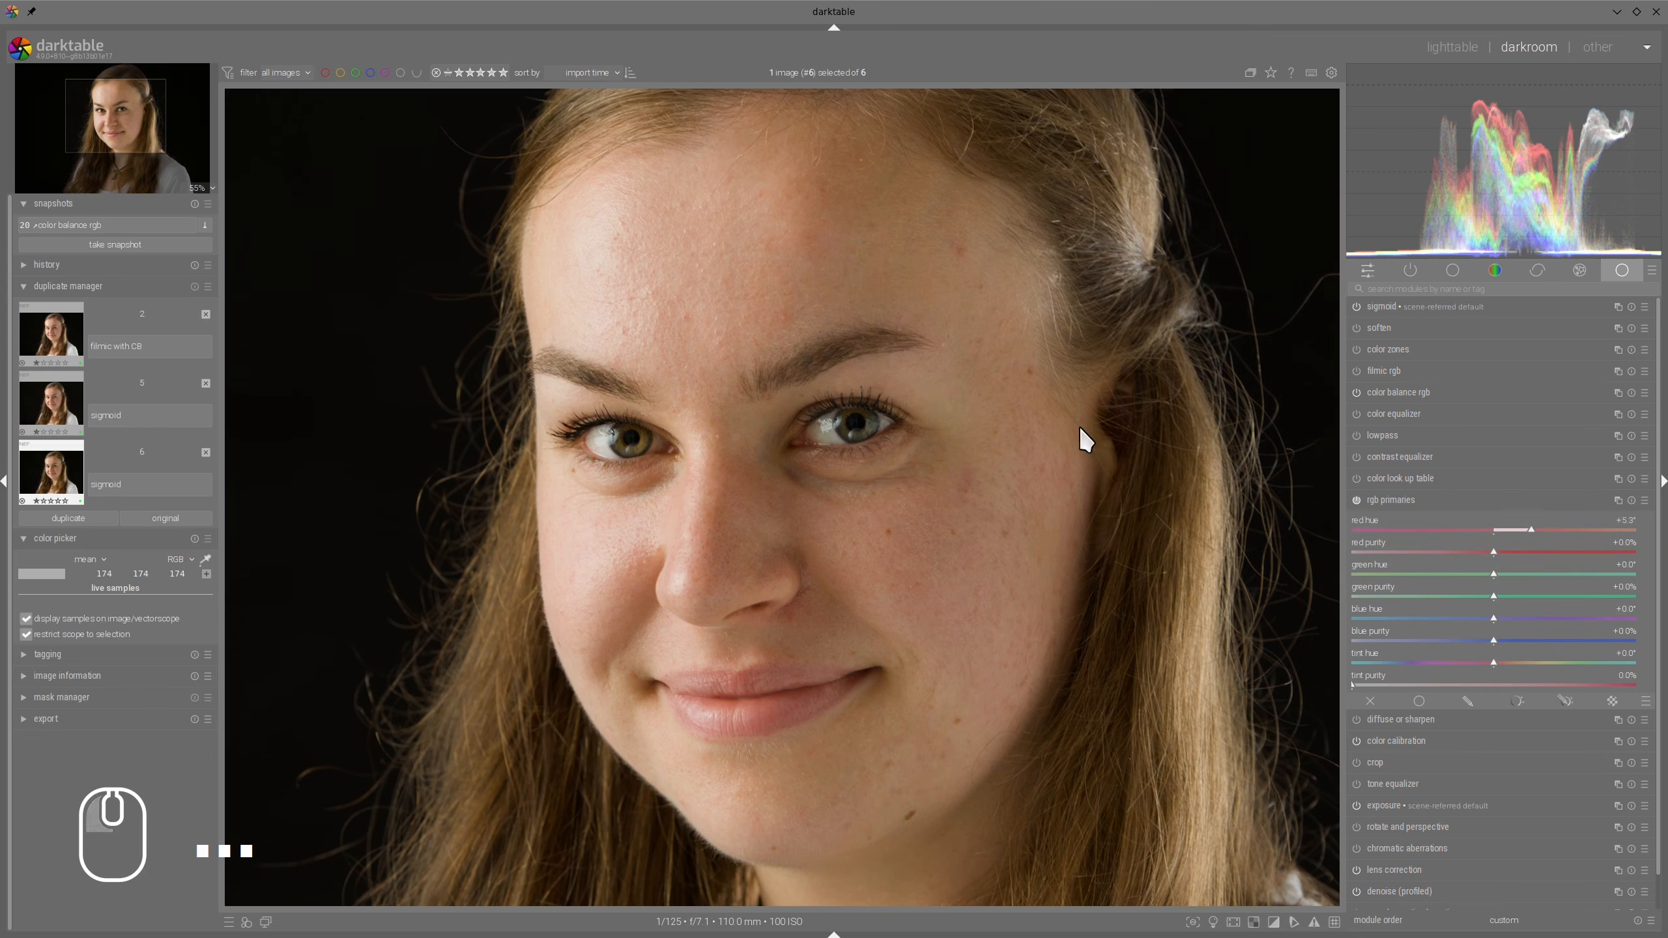
scroll(1081, 439, "down", 2)
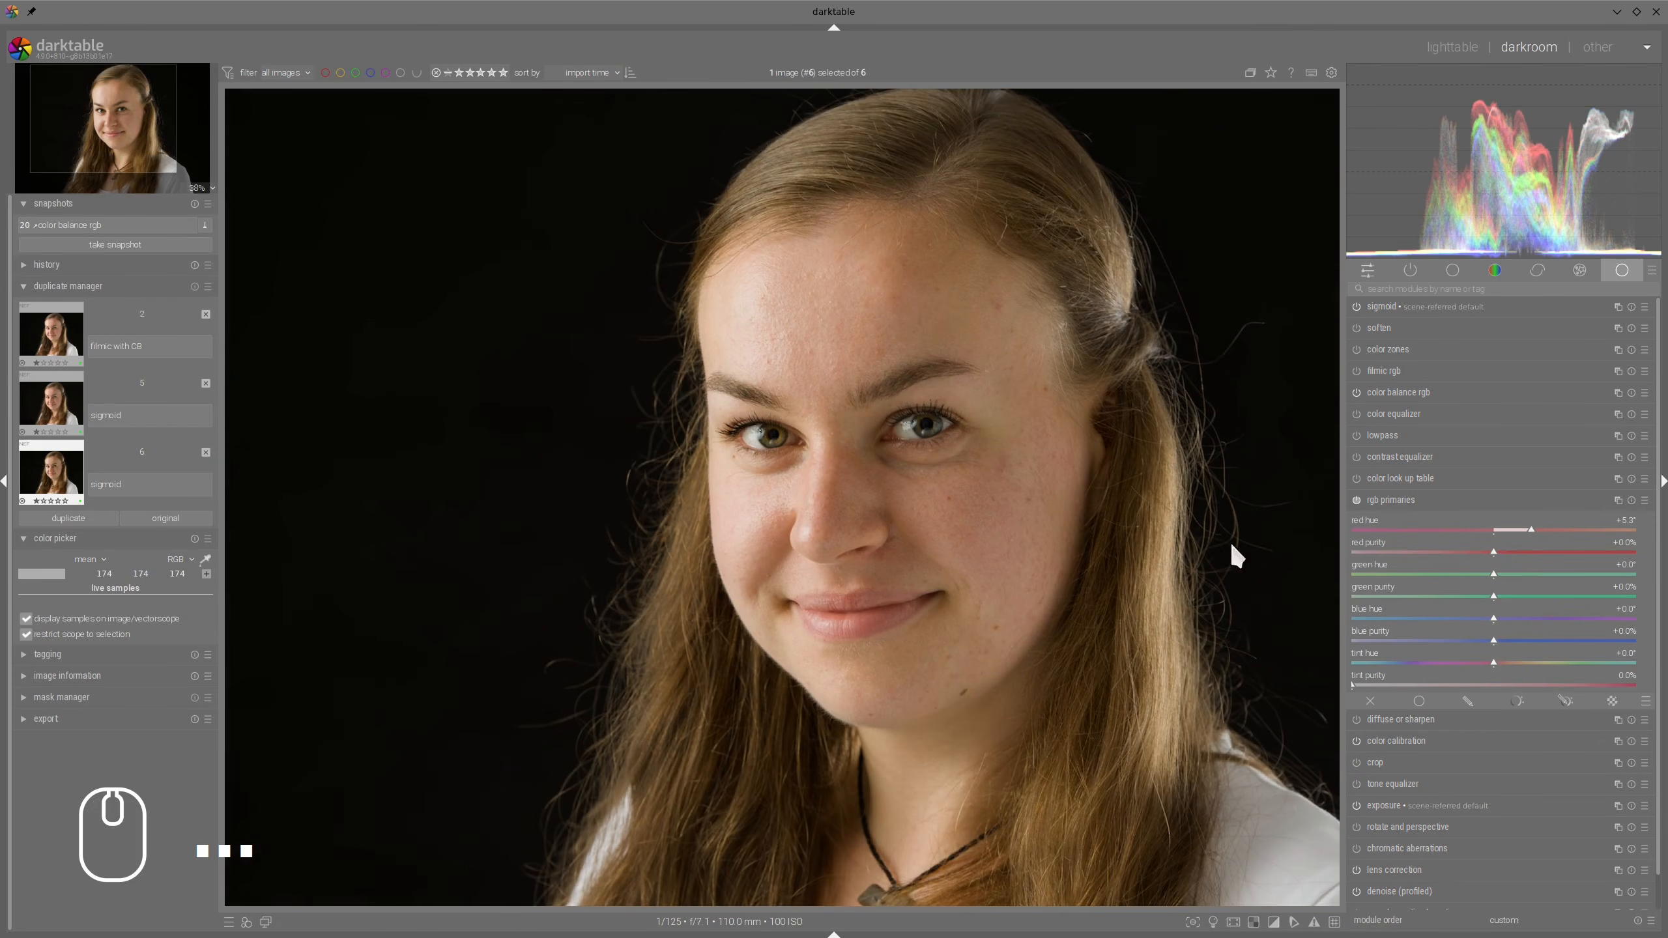
scroll(1020, 480, "up", 2)
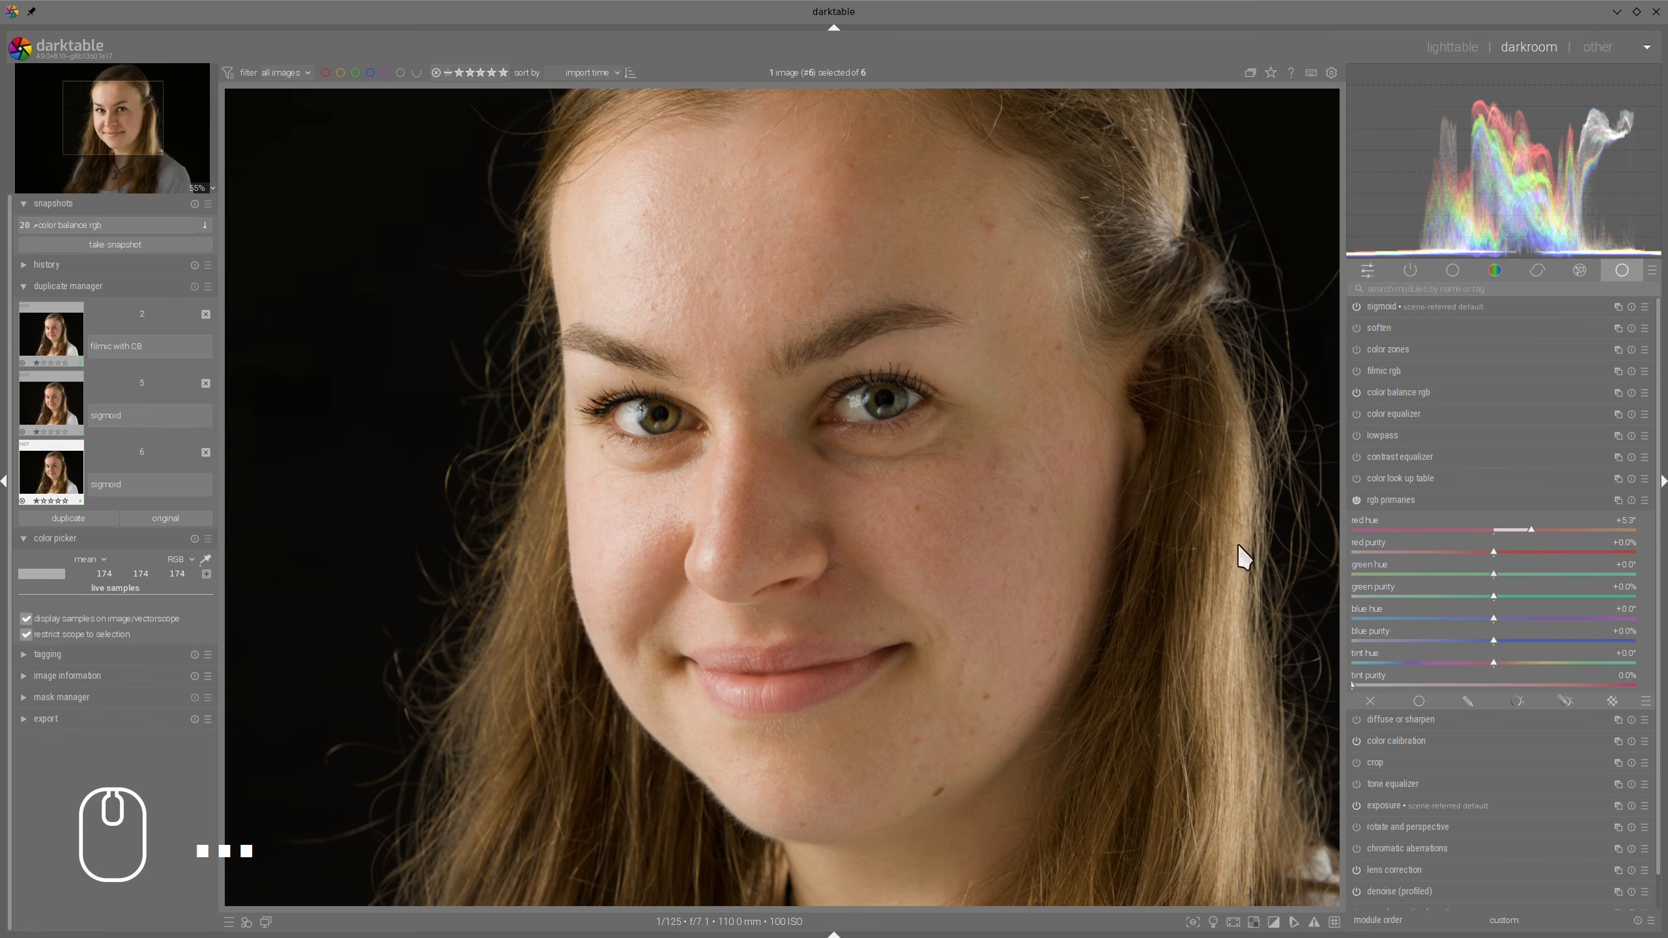
Try a green hue of +10.4°, switch the scope to the vectorscope, and reset rgb primaries
left_click(1494, 573)
left_click(1352, 68)
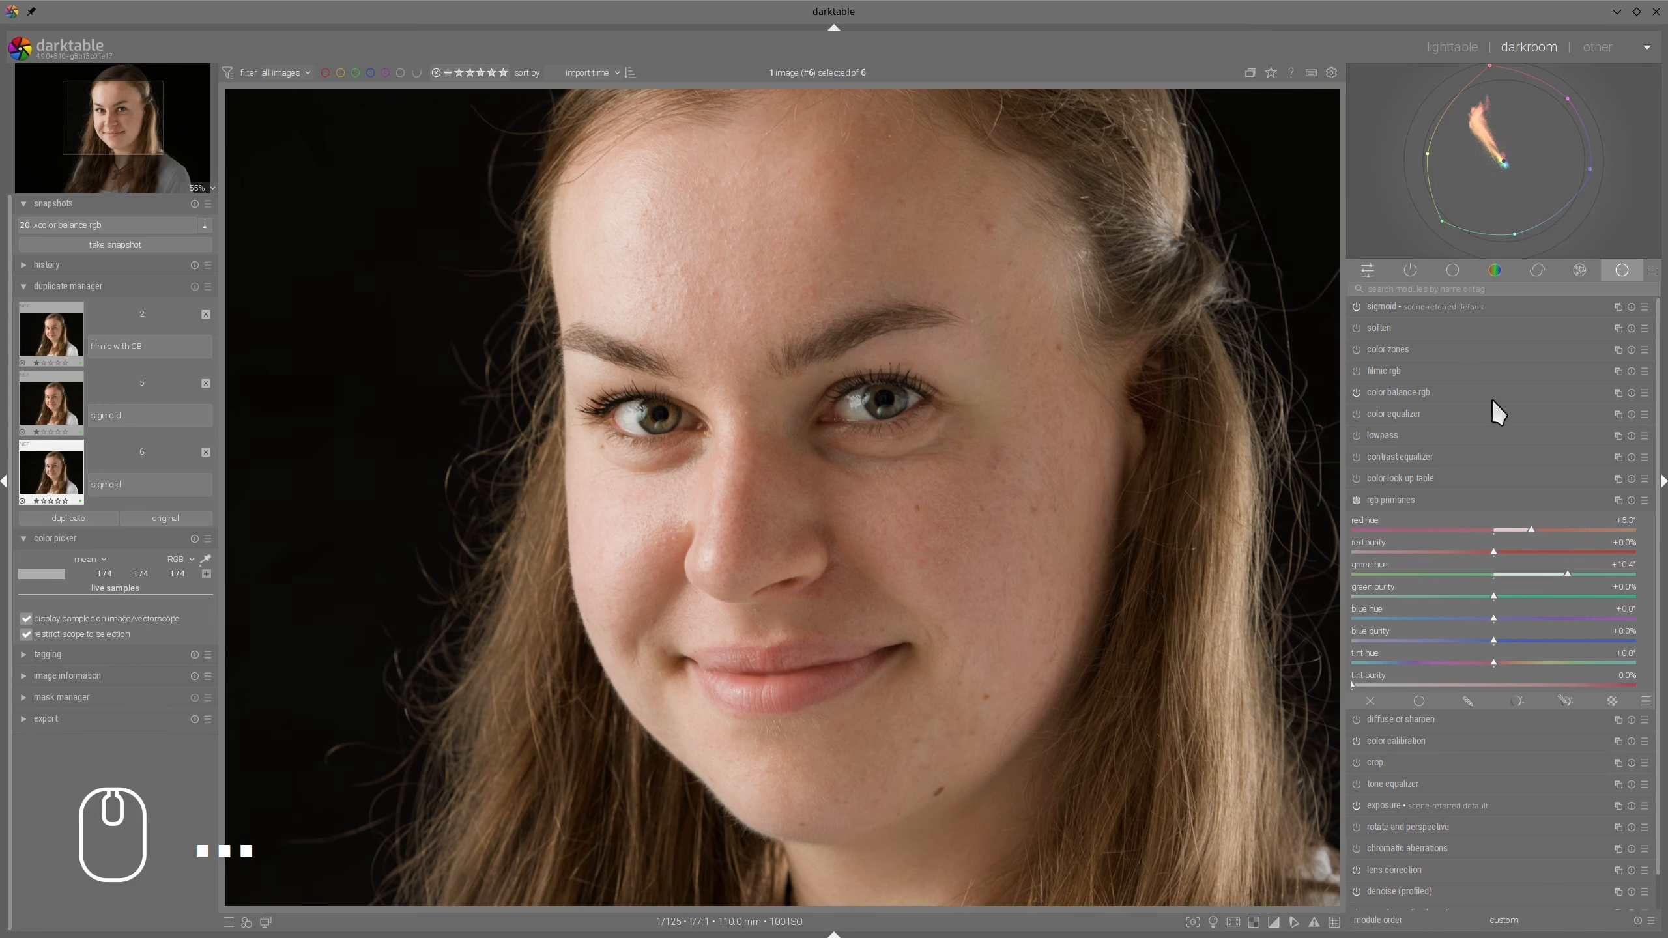
left_click(1631, 500)
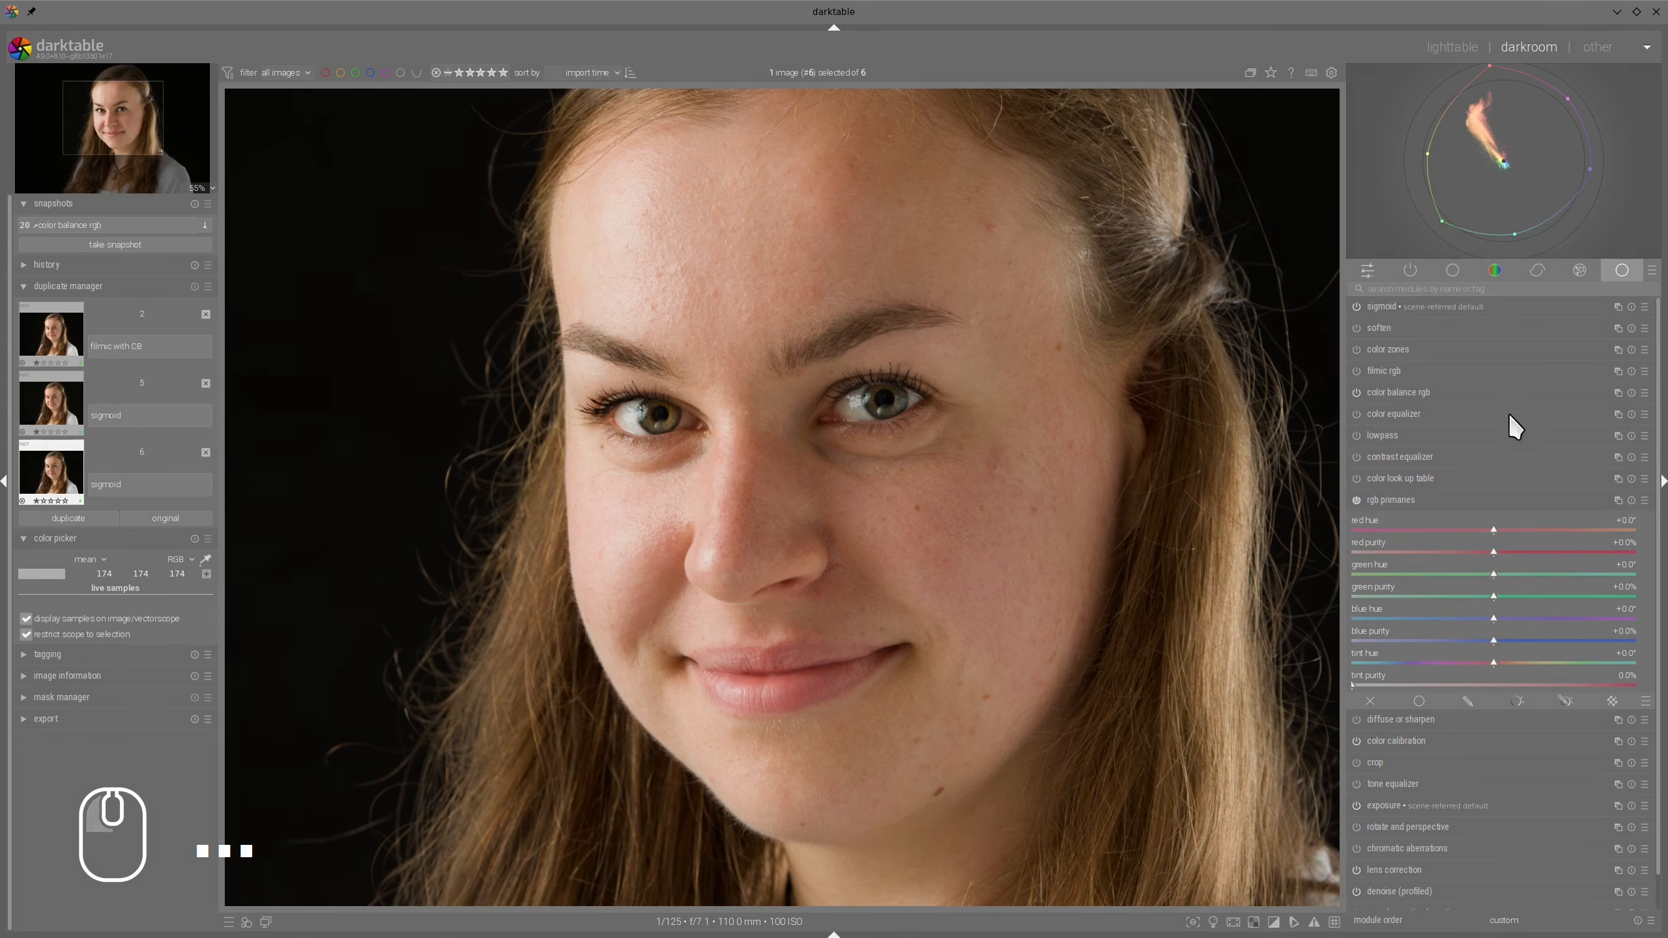
Set the red hue in rgb primaries to +4.4° and mark the direction of the shift on the vectorscope
left_click_drag(1495, 528, 1524, 499)
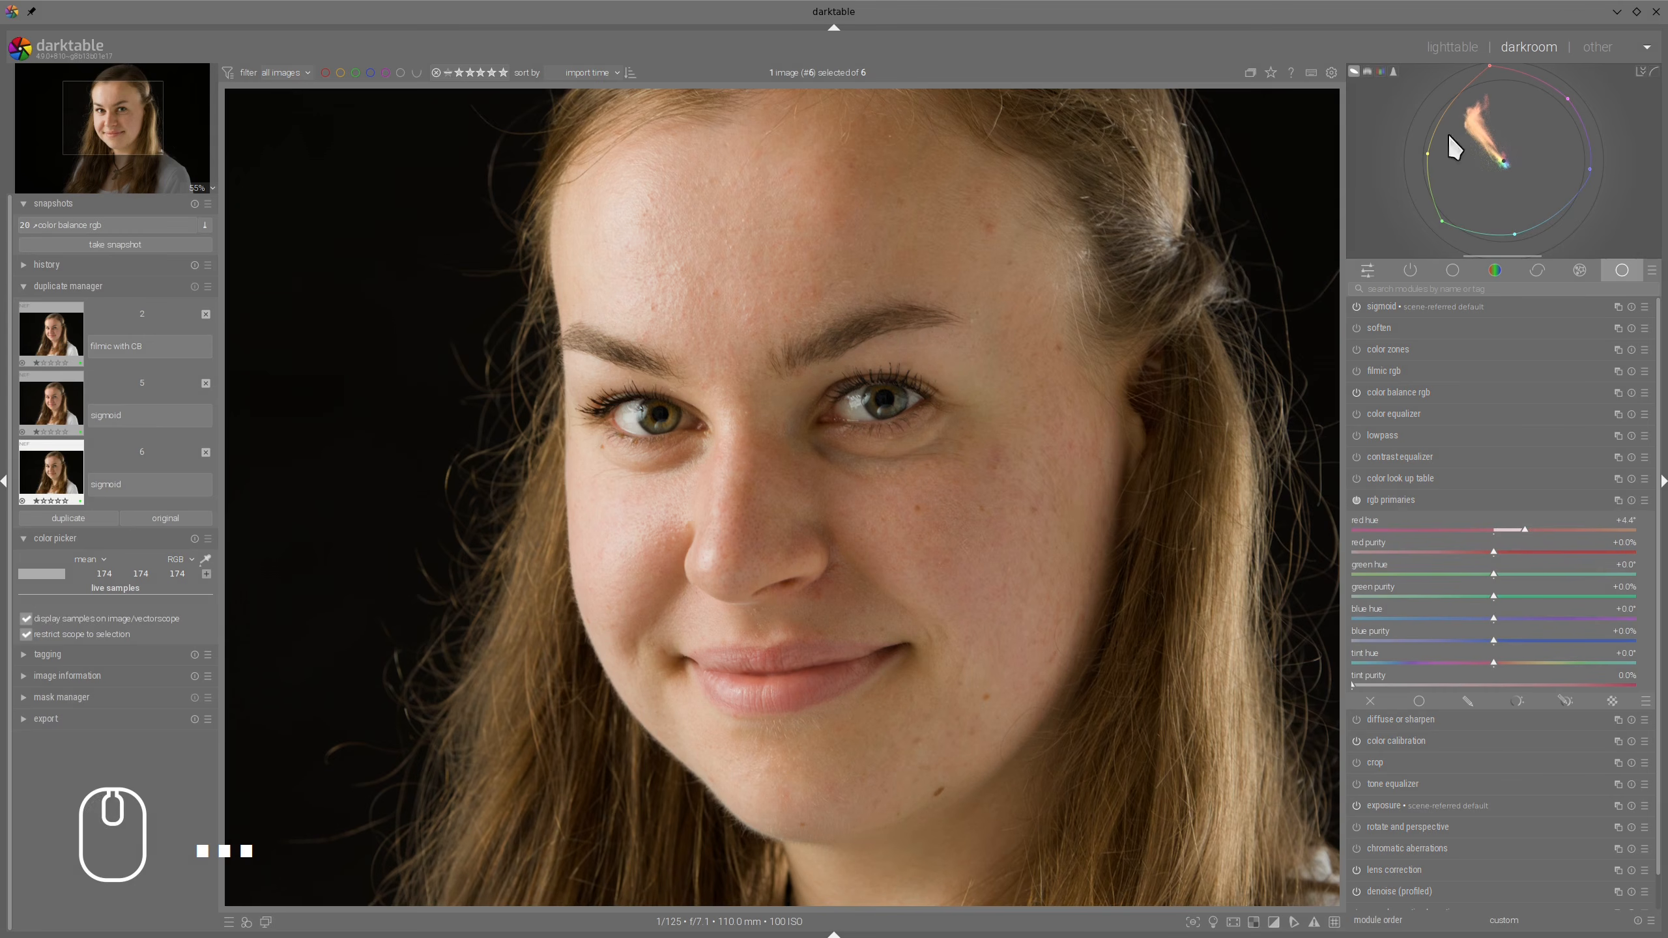
key("shift+super")
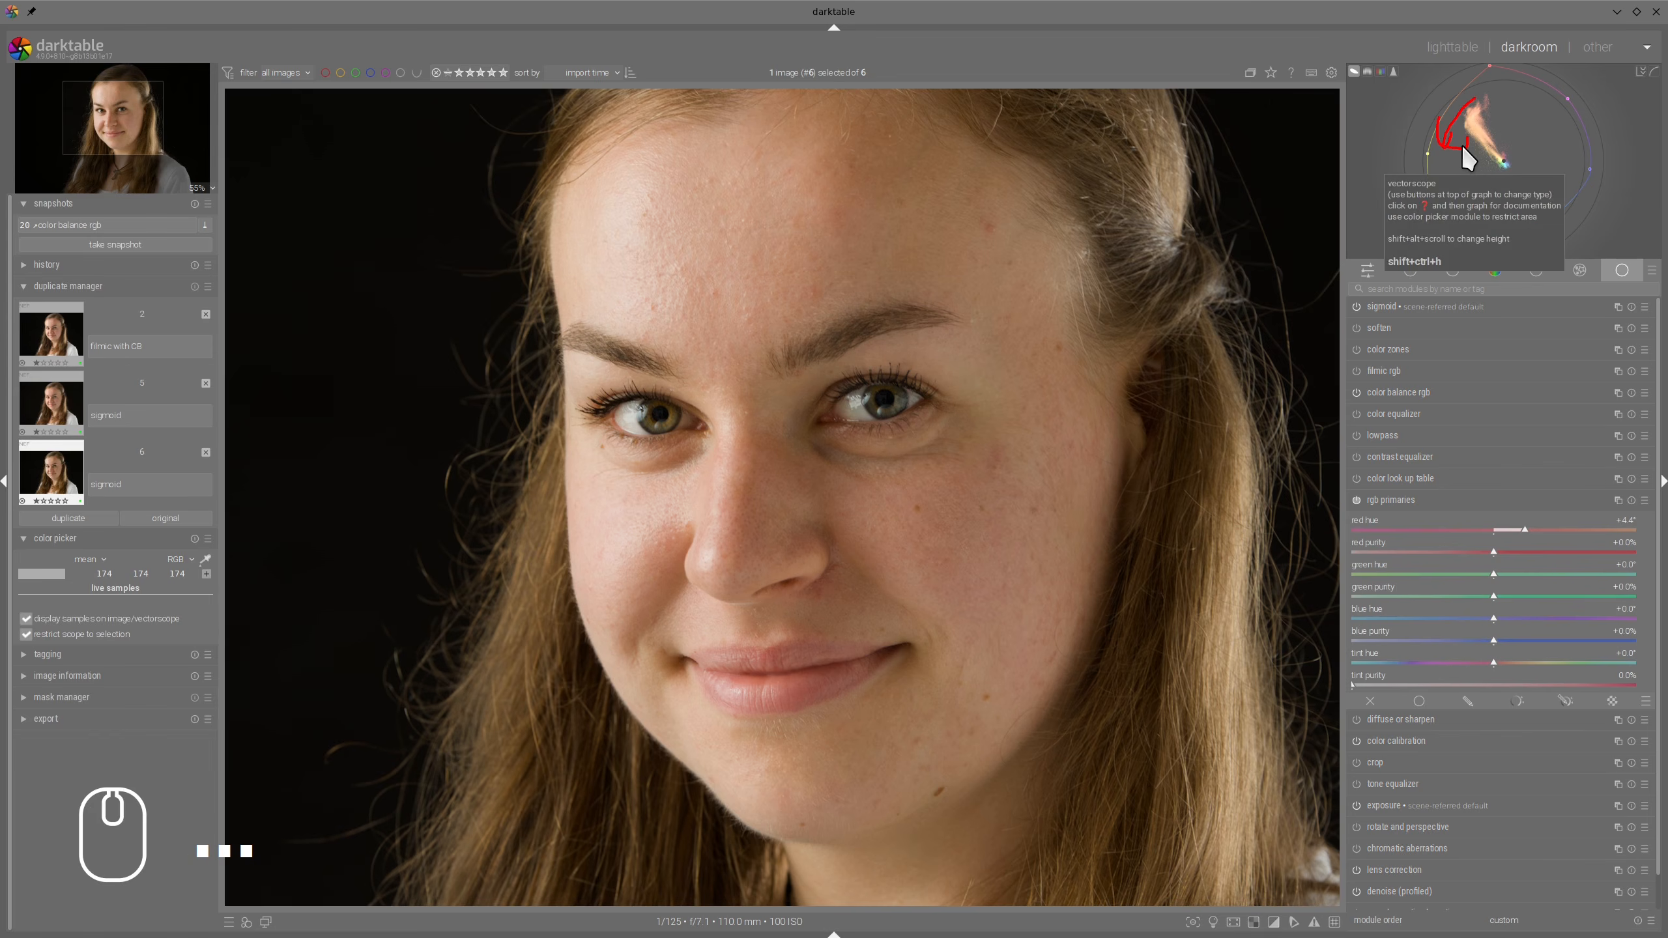
key("shift+super")
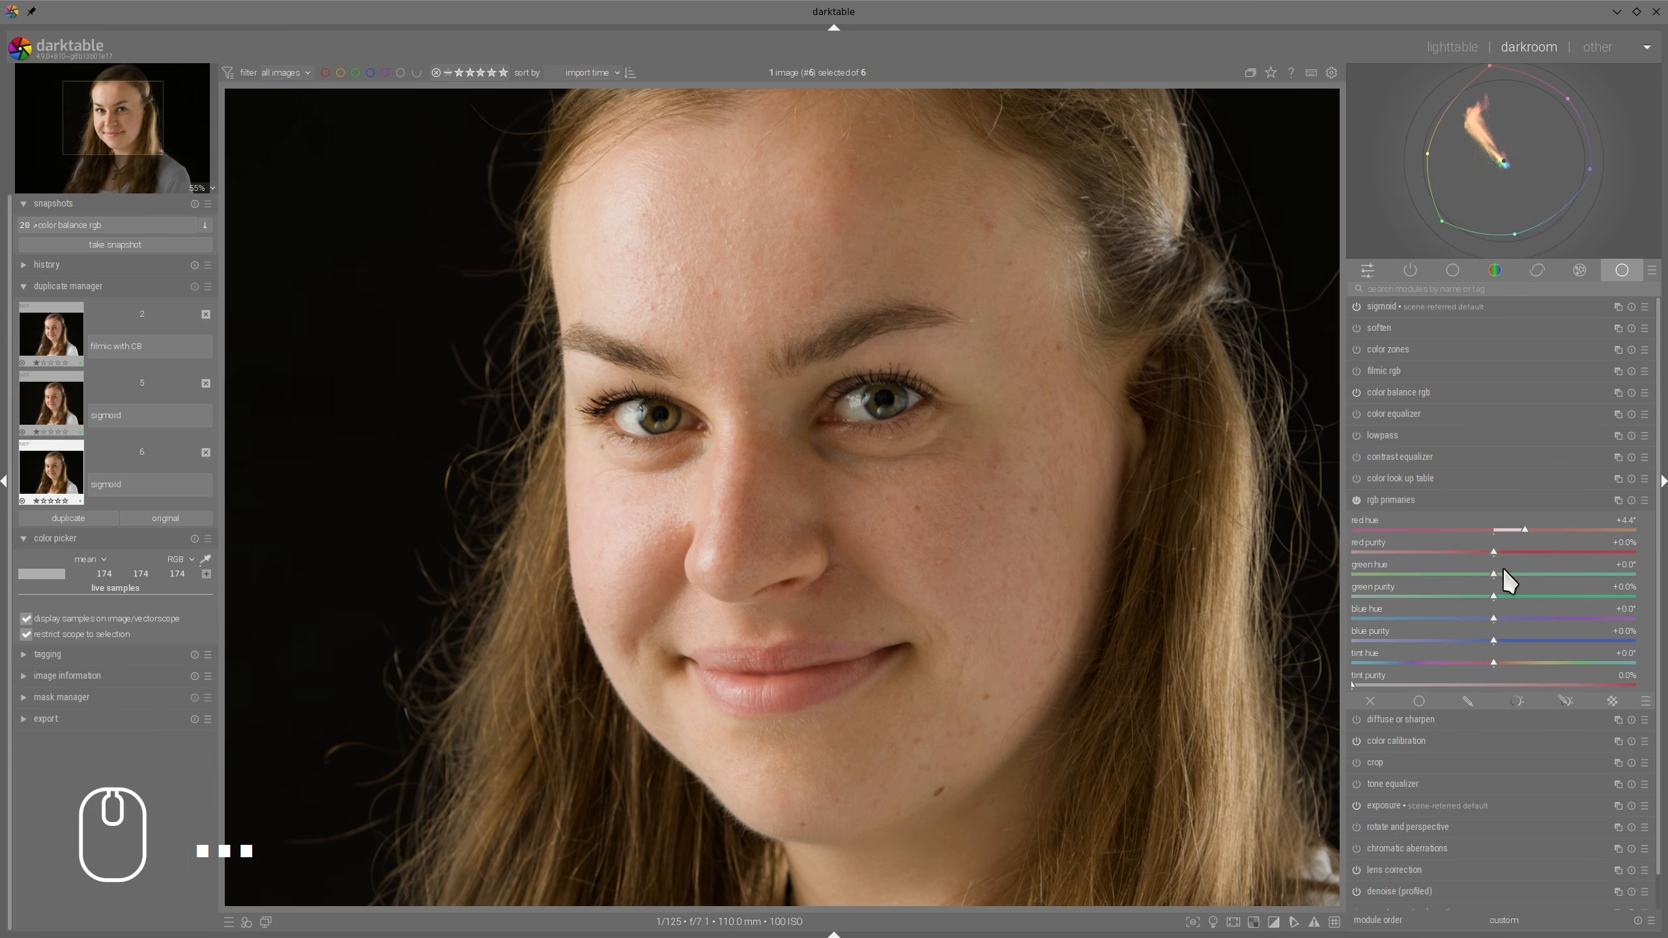
Set the green hue to about +9.3° and the red hue to about +6.5°, and compare rgb primaries off and on
left_click_drag(1494, 573, 1563, 565)
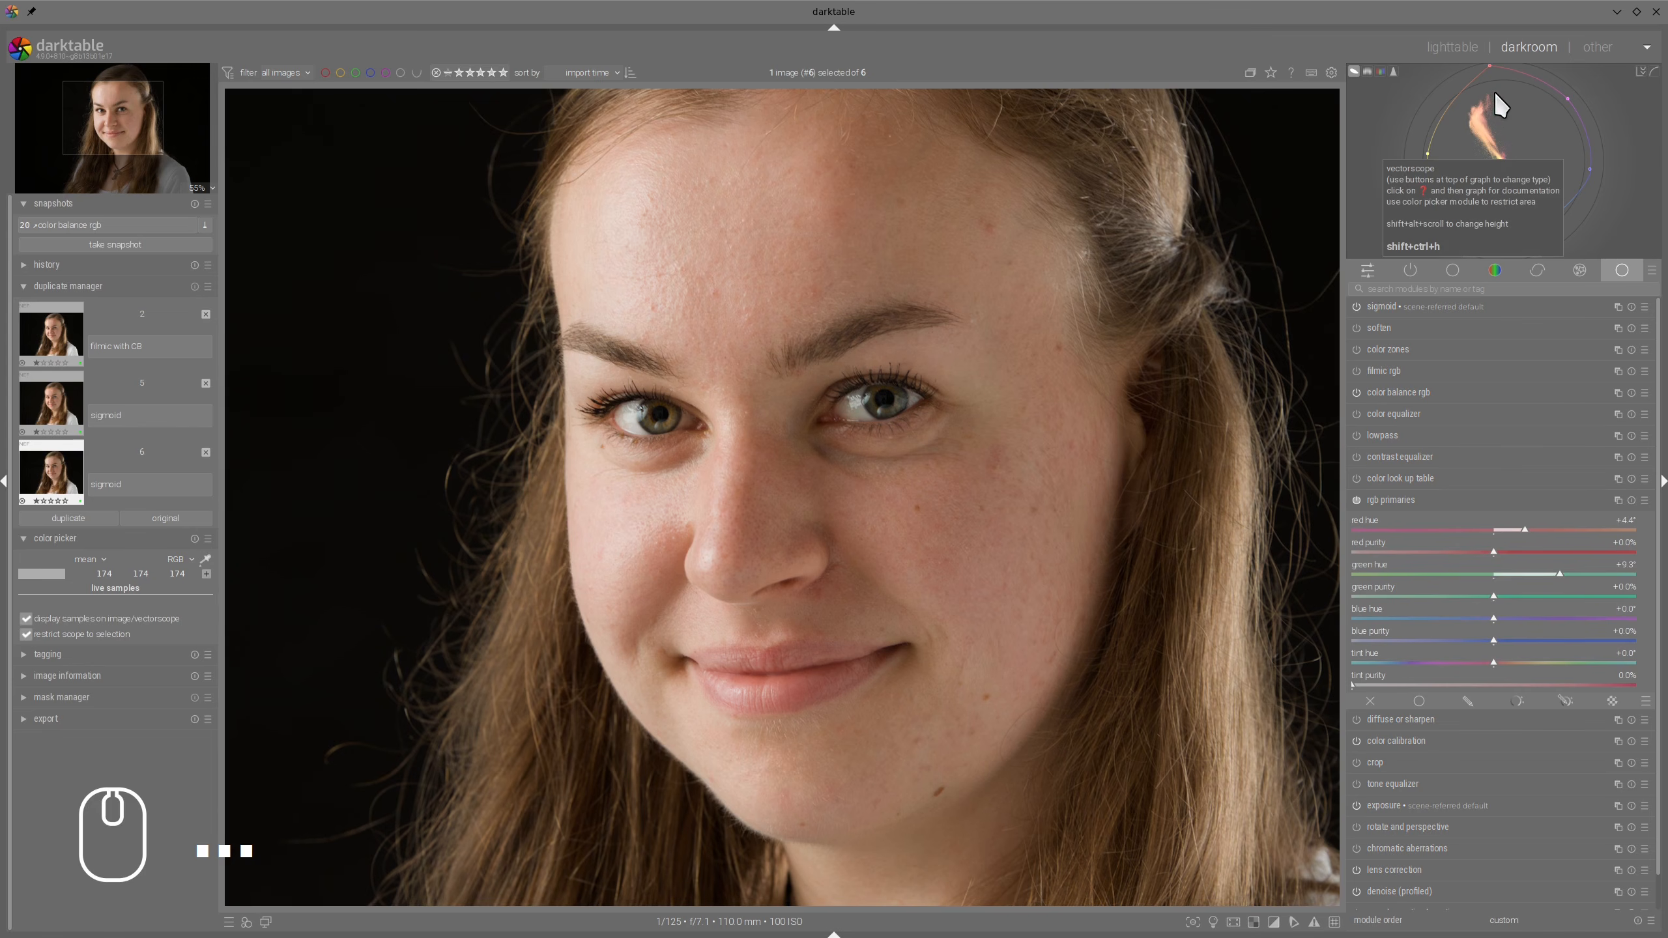
left_click(1530, 528)
left_click_drag(1541, 529, 1540, 529)
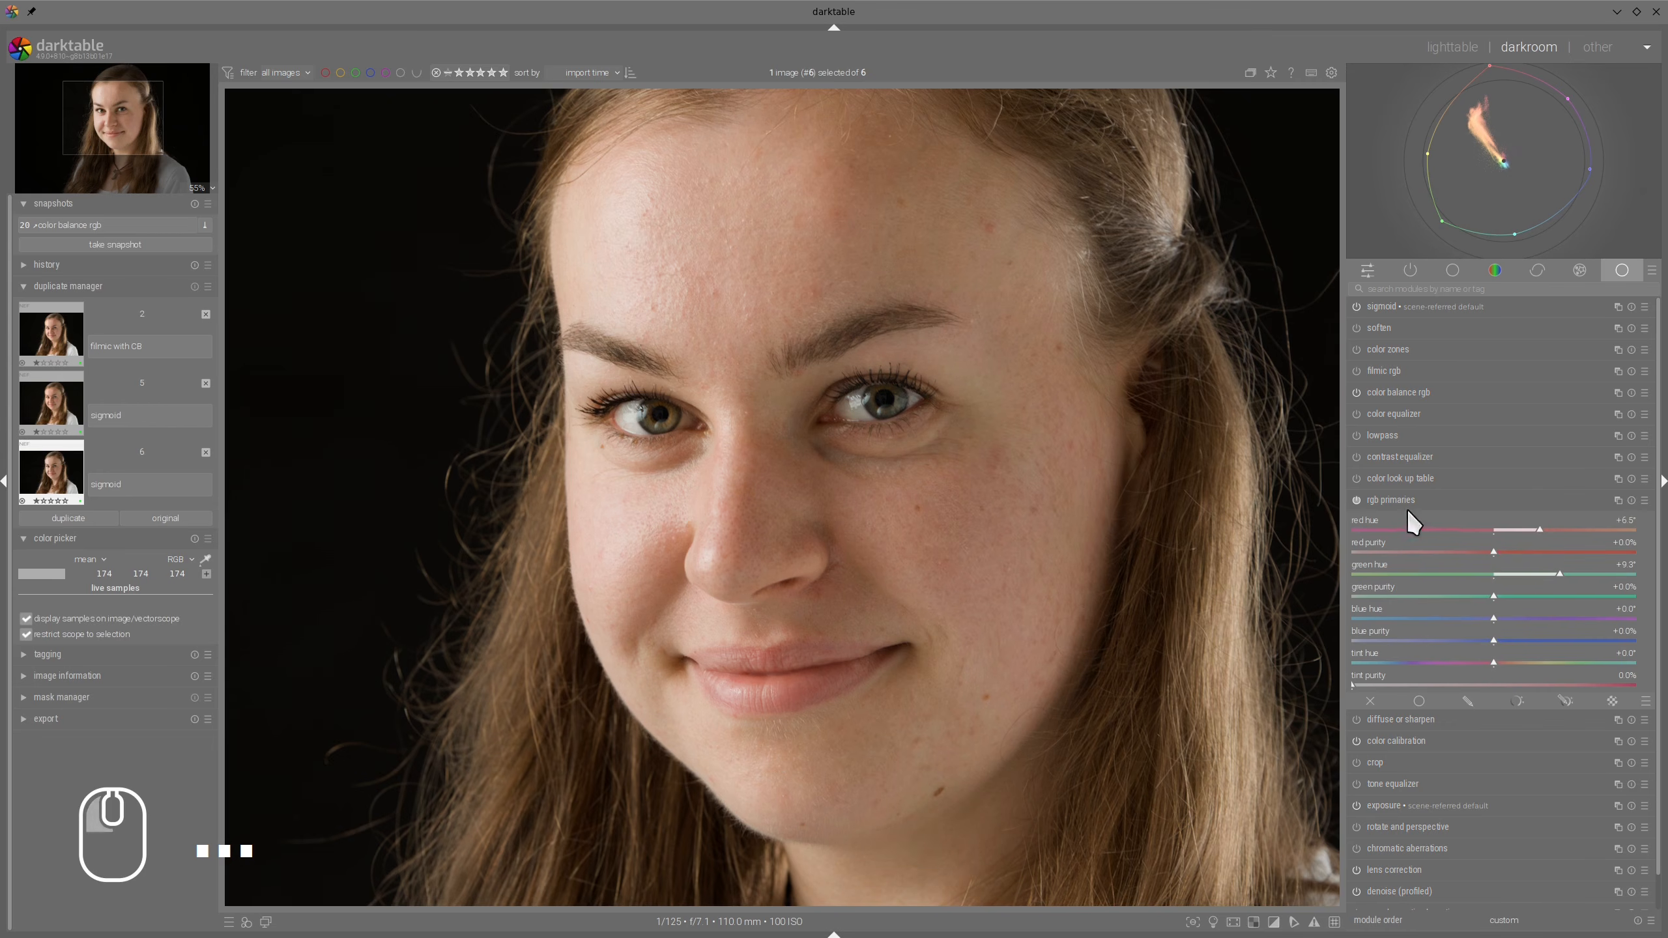
left_click(1356, 501)
left_click(1357, 501)
Raise red purity to +12.7% and green purity to +13.8%, and compare the portrait with rgb primaries off and on
left_click_drag(1504, 555, 1532, 589)
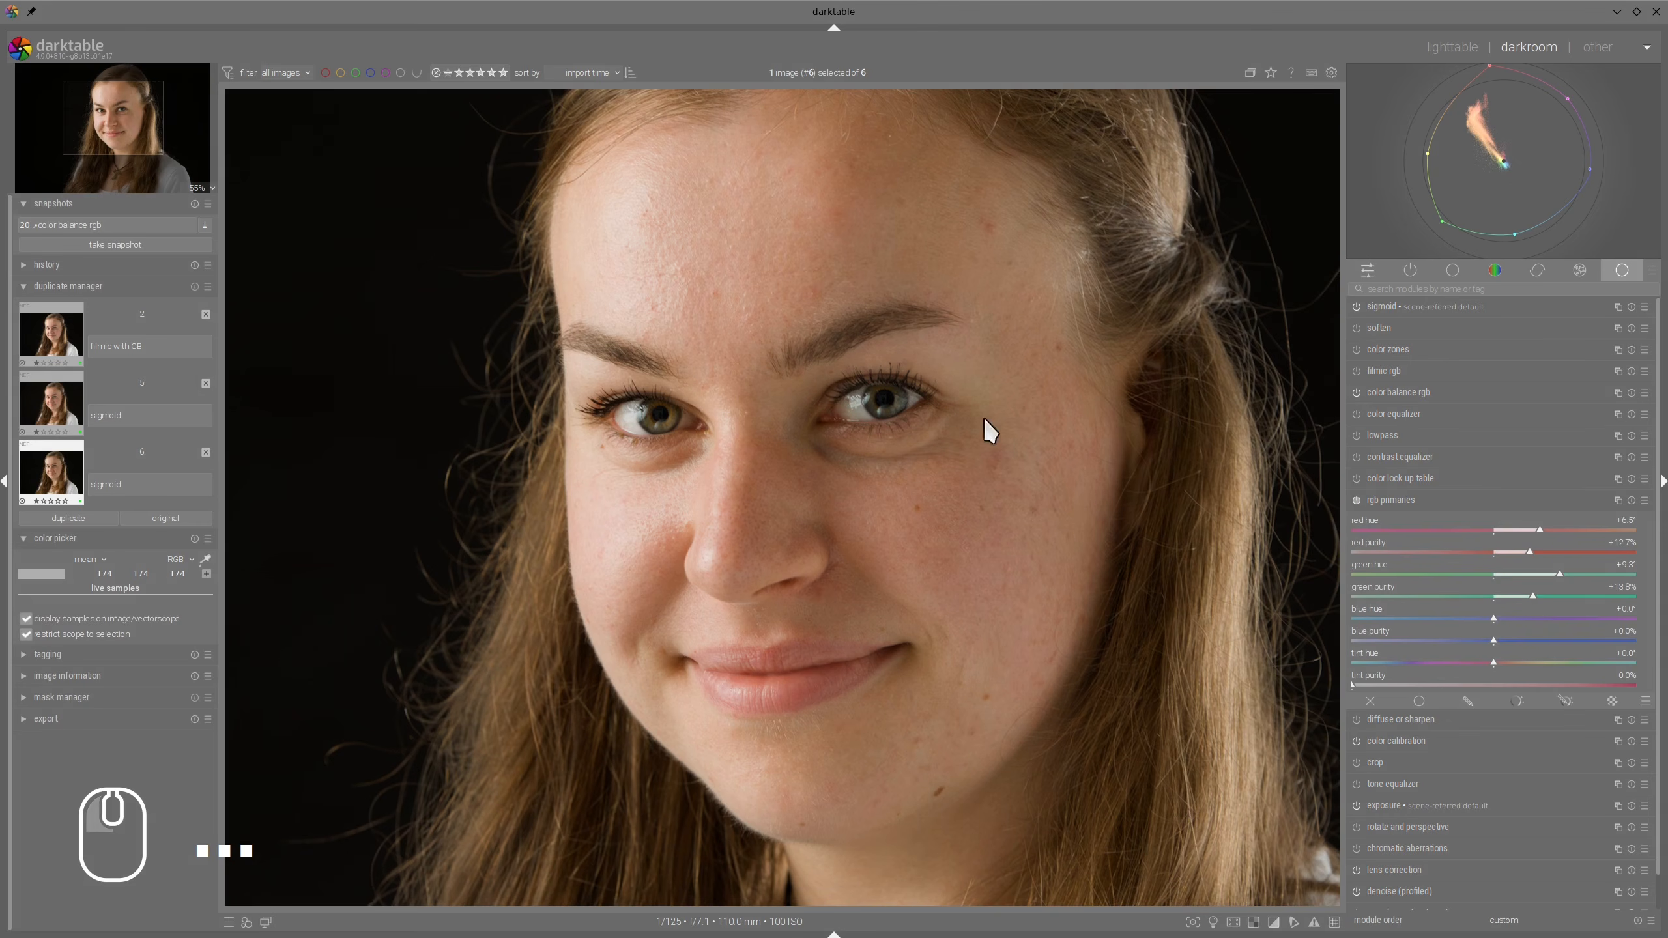
left_click(1356, 498)
left_click(1356, 497)
scroll(991, 382, "down", 2)
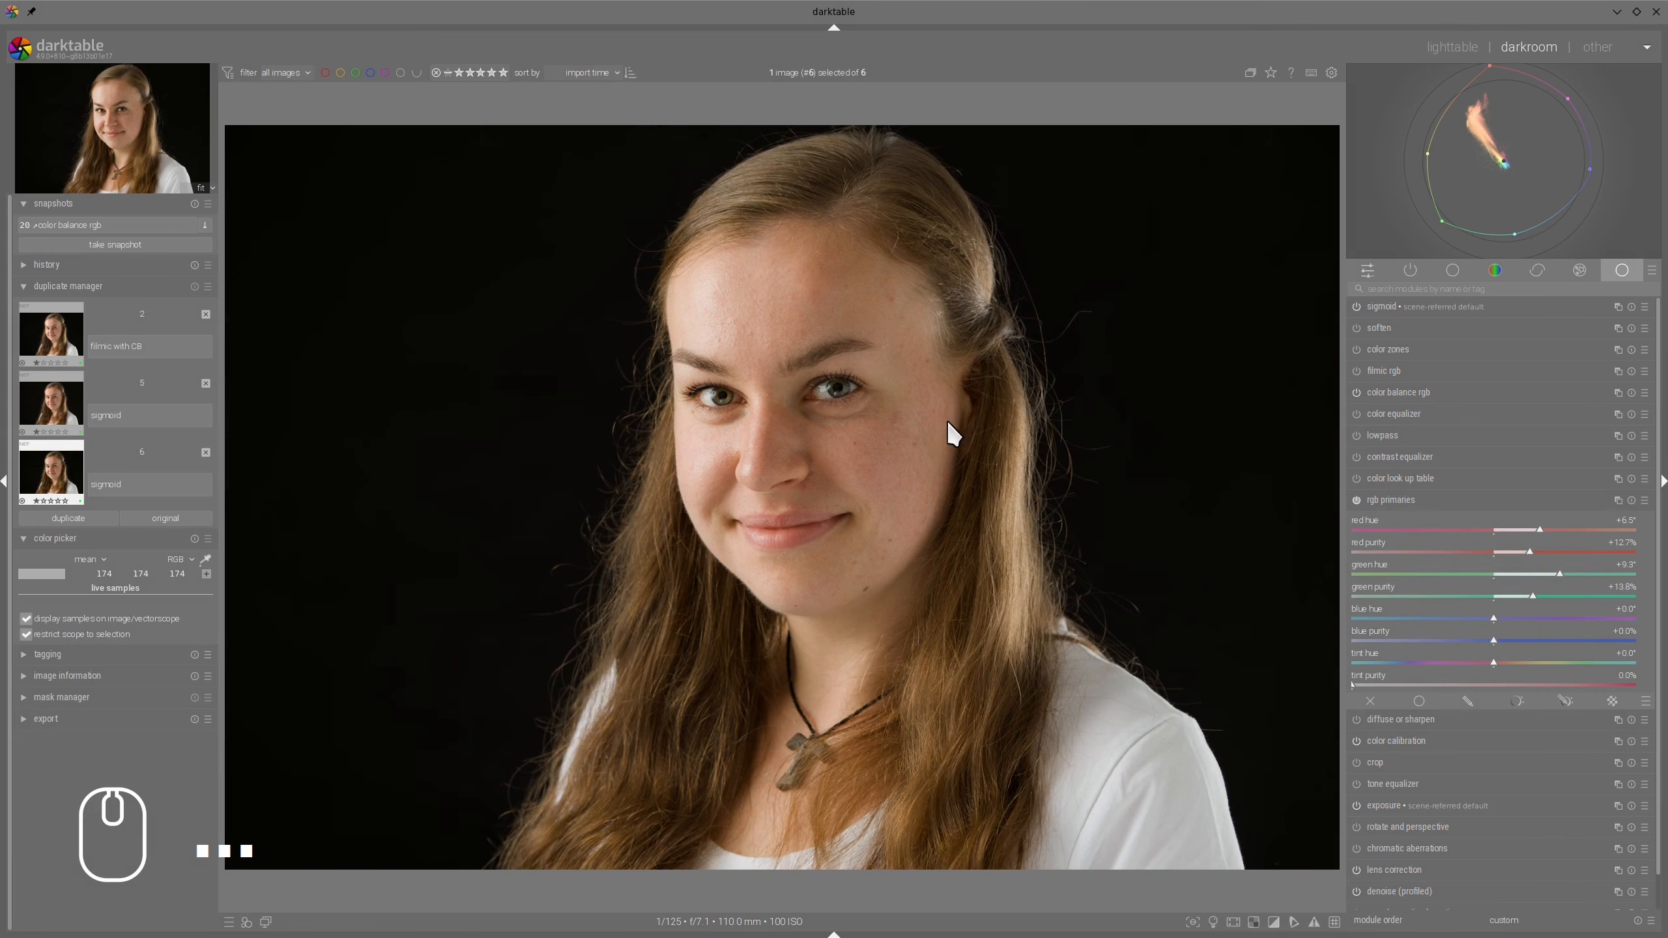
left_click(1387, 499)
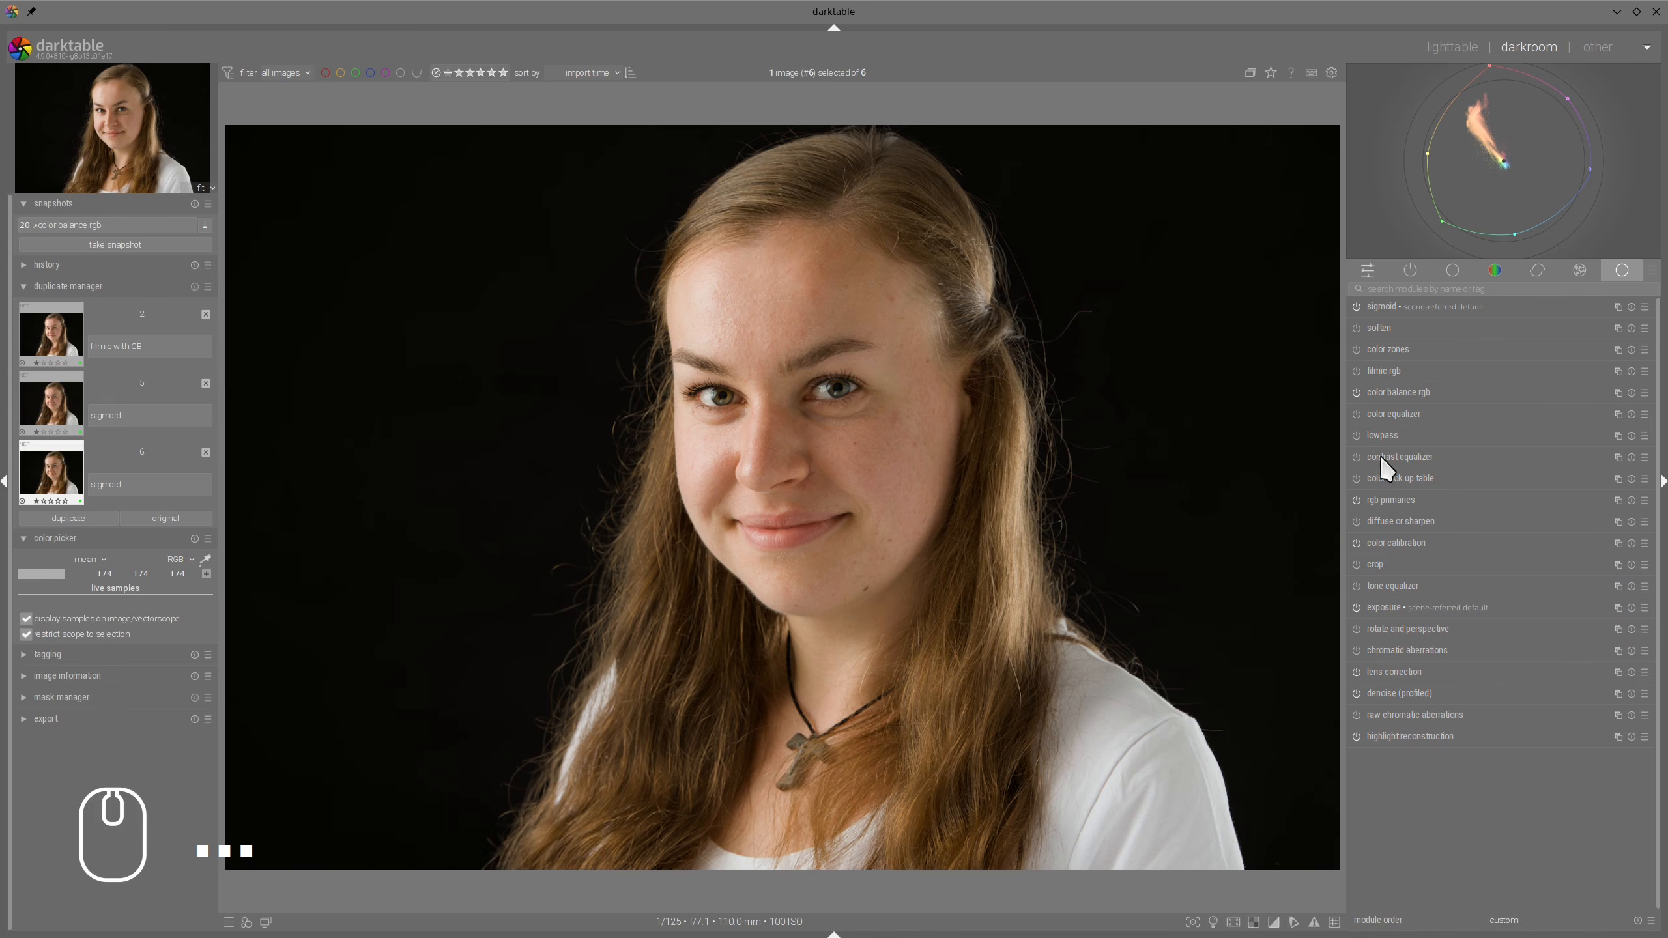
Switch on the contrast equalizer and slightly lower the coarse end of its luma curve with a wide influence radius
left_click(1356, 457)
scroll(727, 328, "up", 1, "ctrl")
scroll(728, 329, "up", 1, "ctrl")
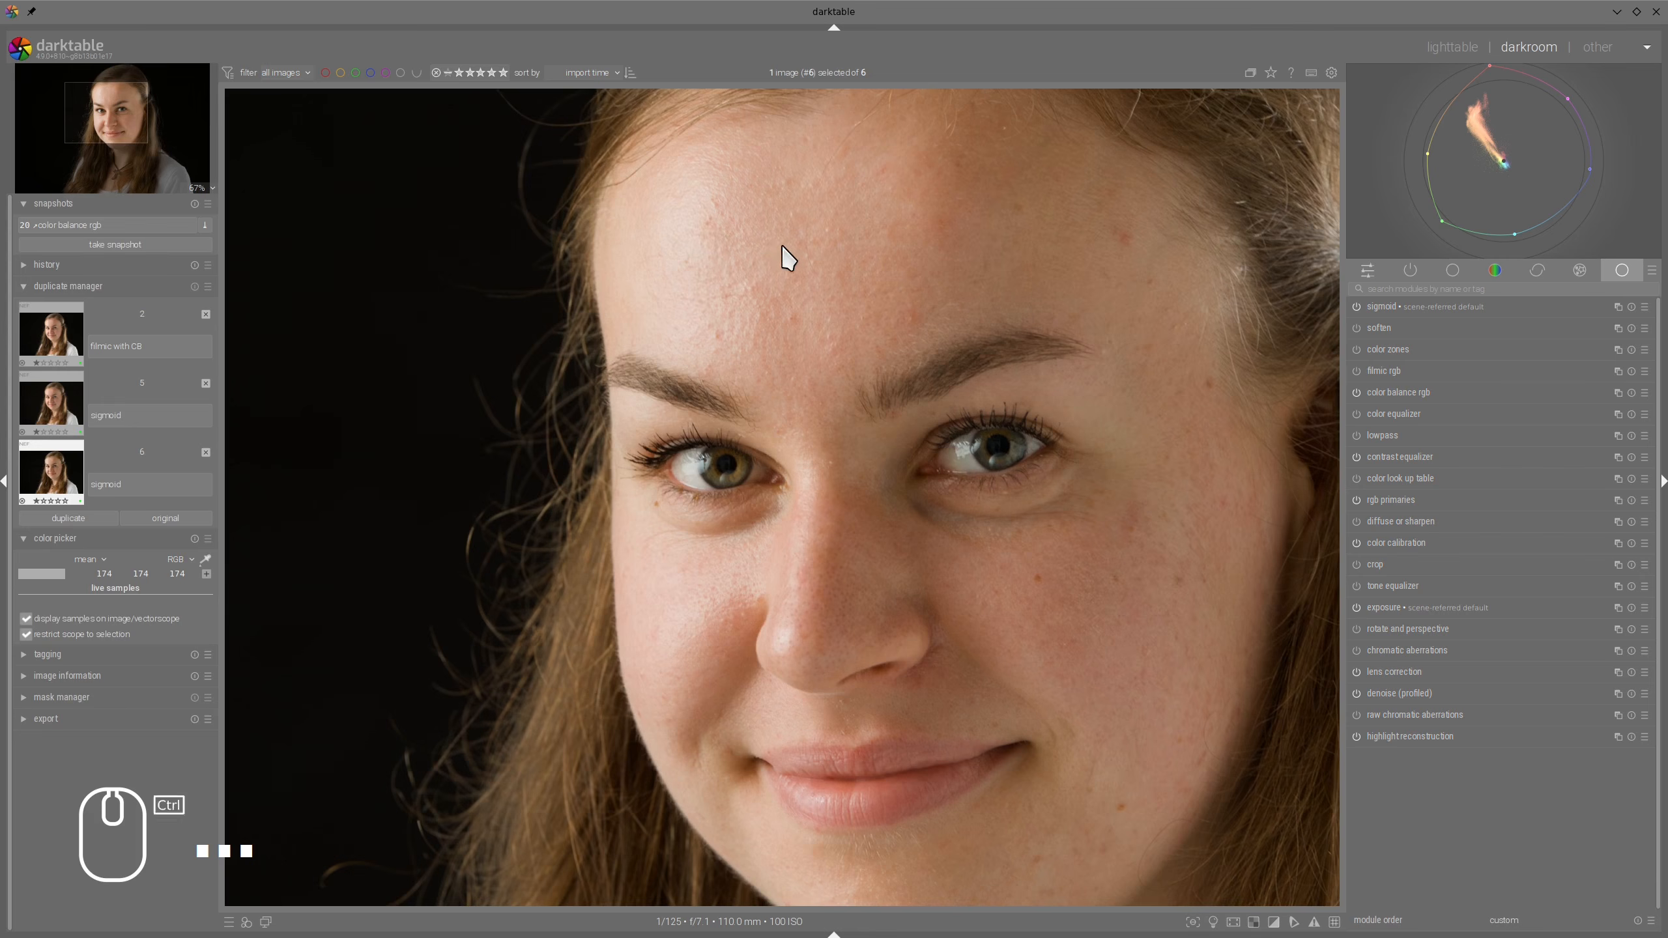
scroll(781, 253, "down", 2)
left_click(1392, 457)
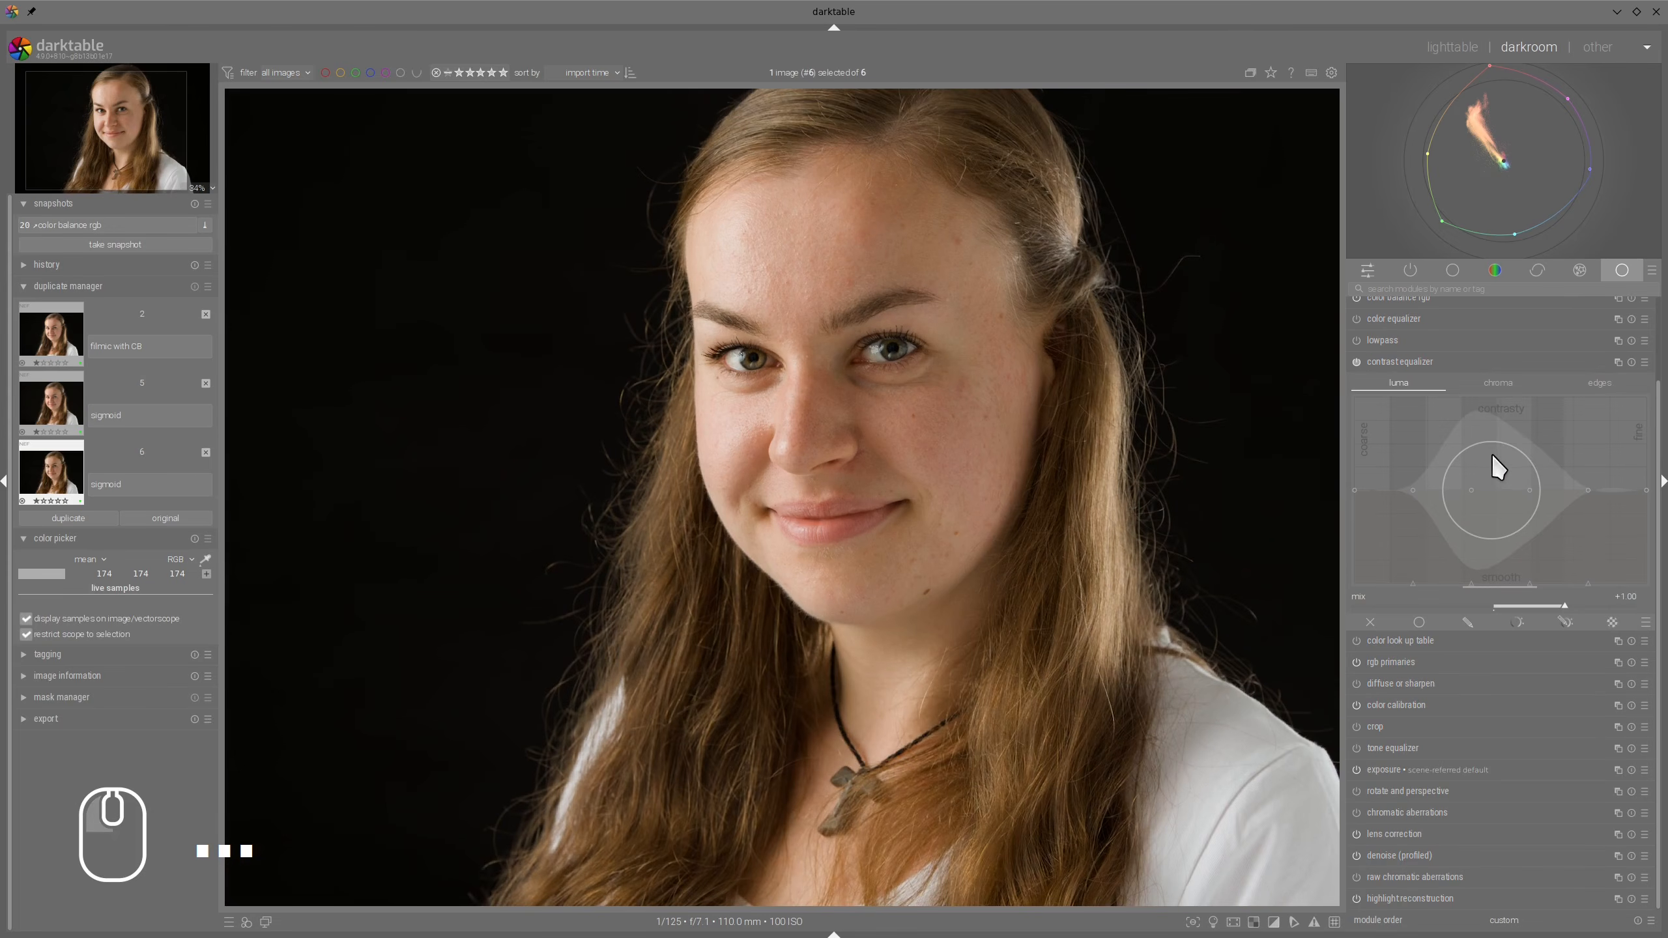
scroll(1396, 449, "down", 1)
scroll(1398, 447, "down", 3)
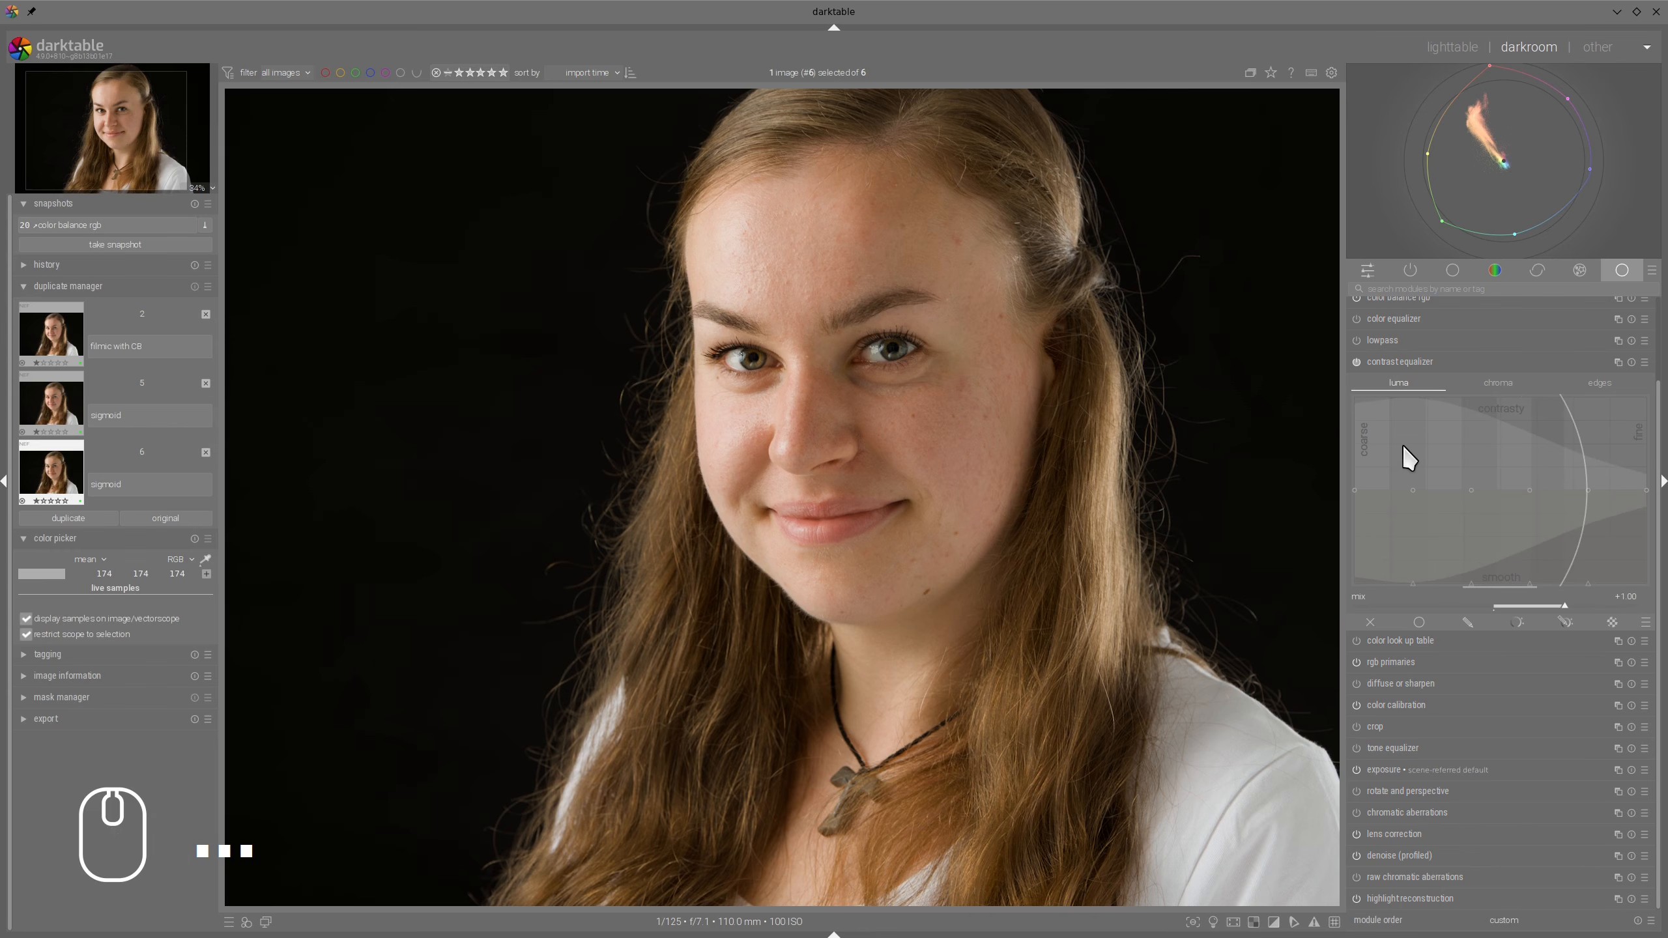
left_click_drag(1402, 444, 1397, 453)
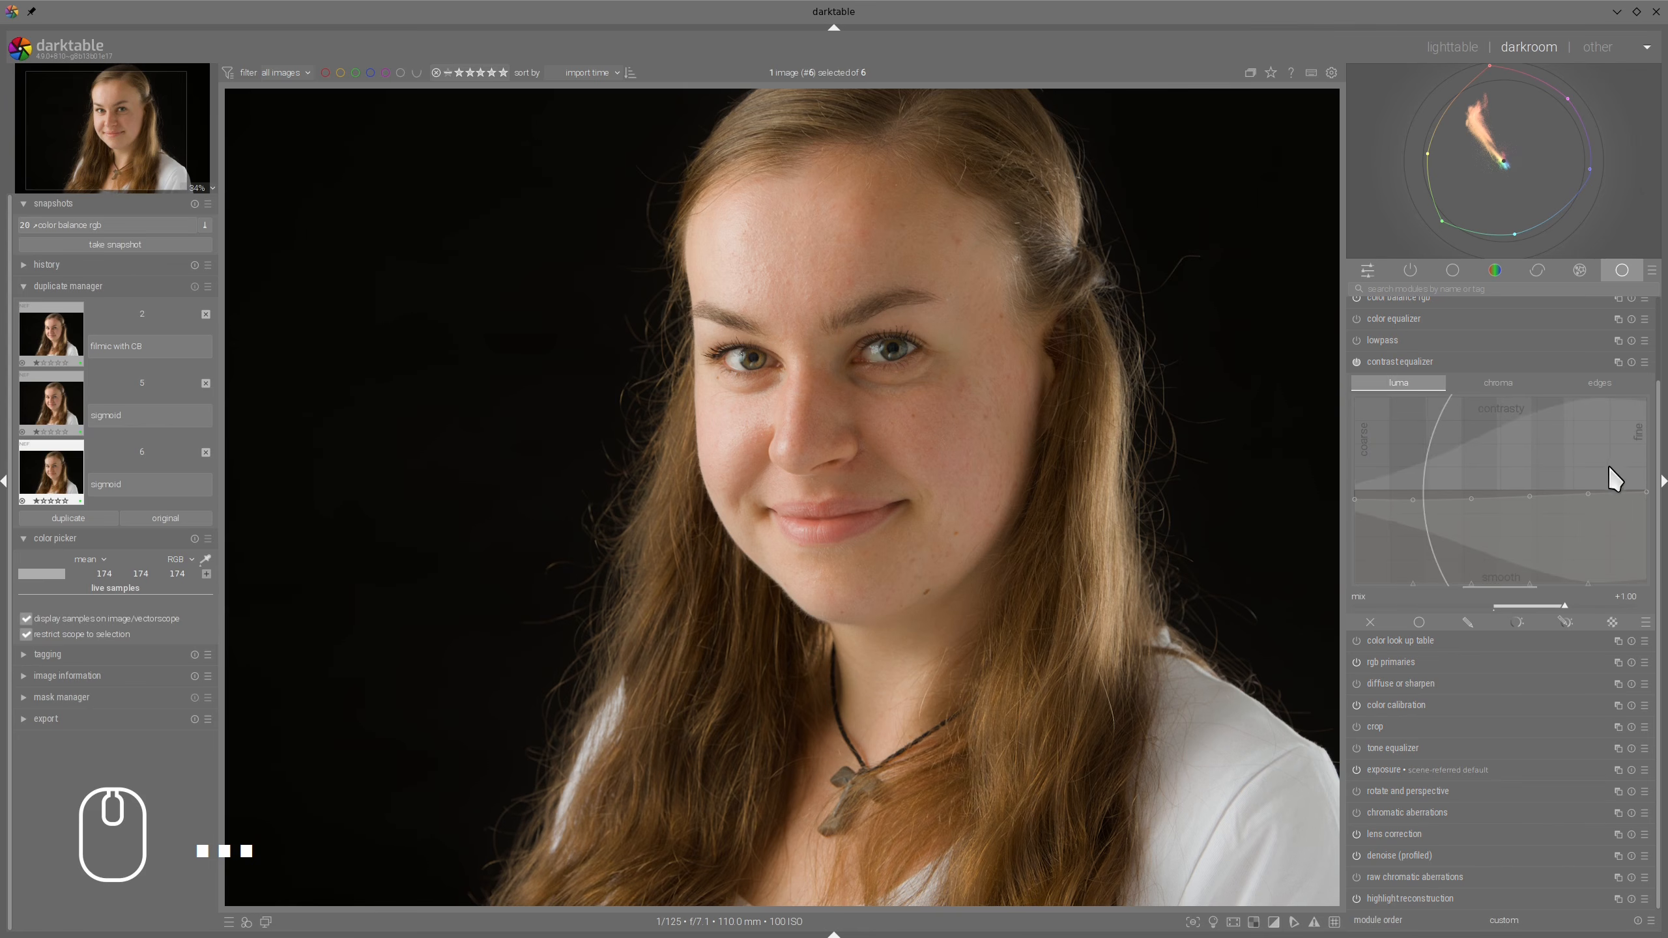
Slightly raise the fine end of the luma curve and compare the portrait with the contrast equalizer off and on
scroll(1610, 452, "up", 6)
left_click_drag(1611, 452, 1612, 449)
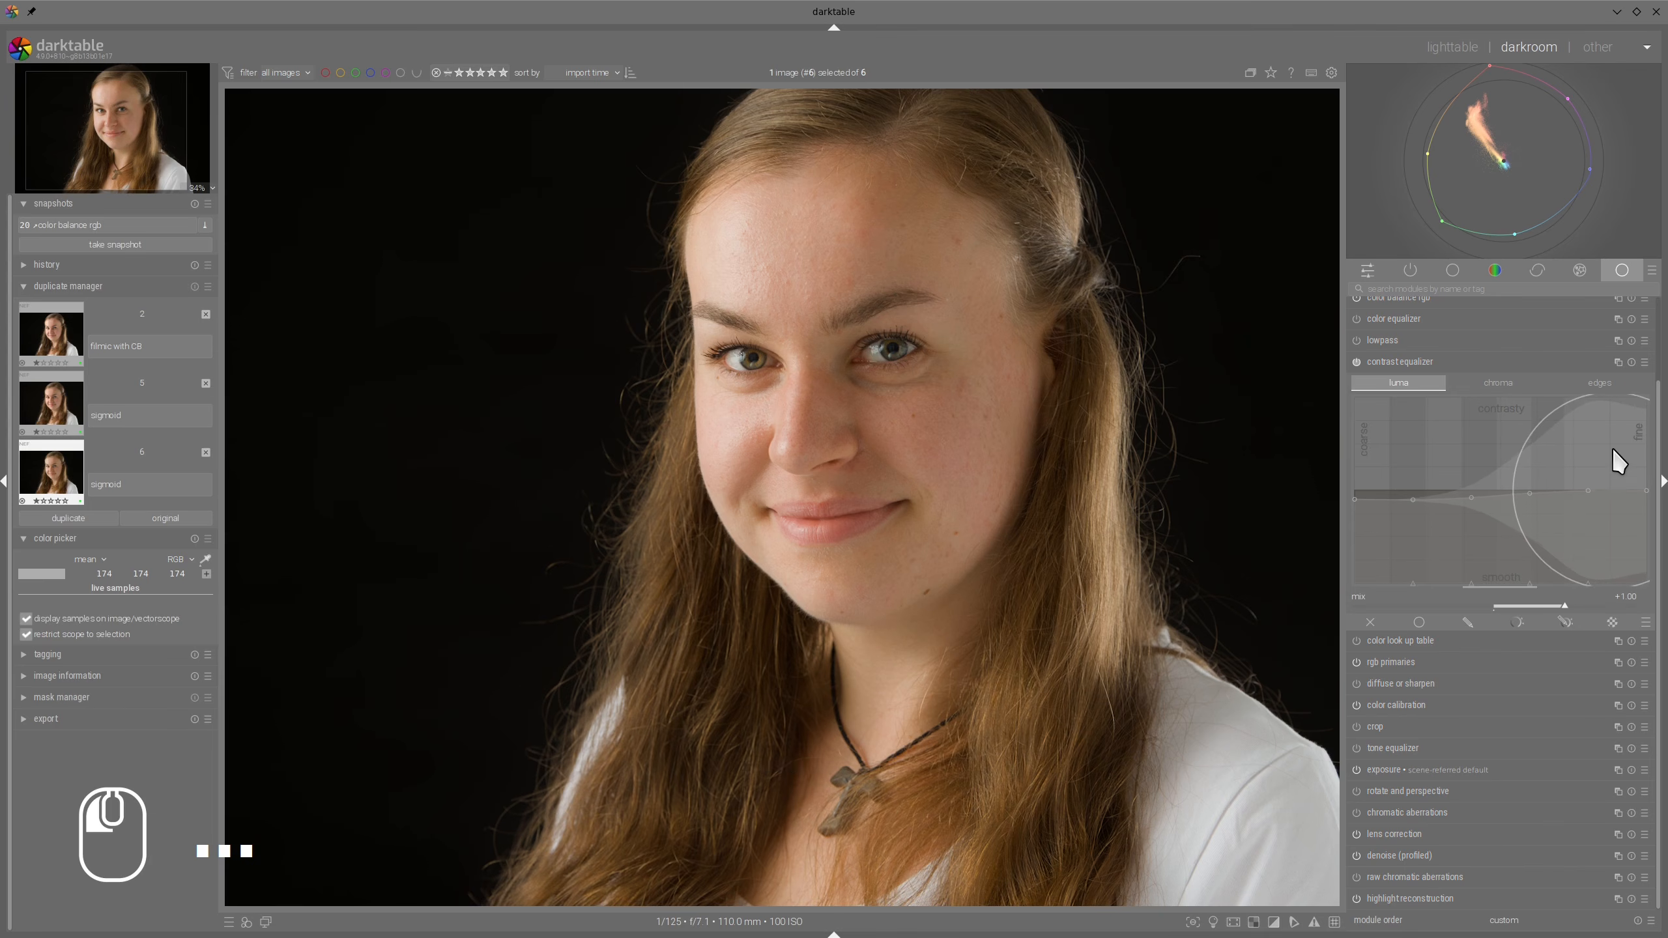
left_click(1356, 363)
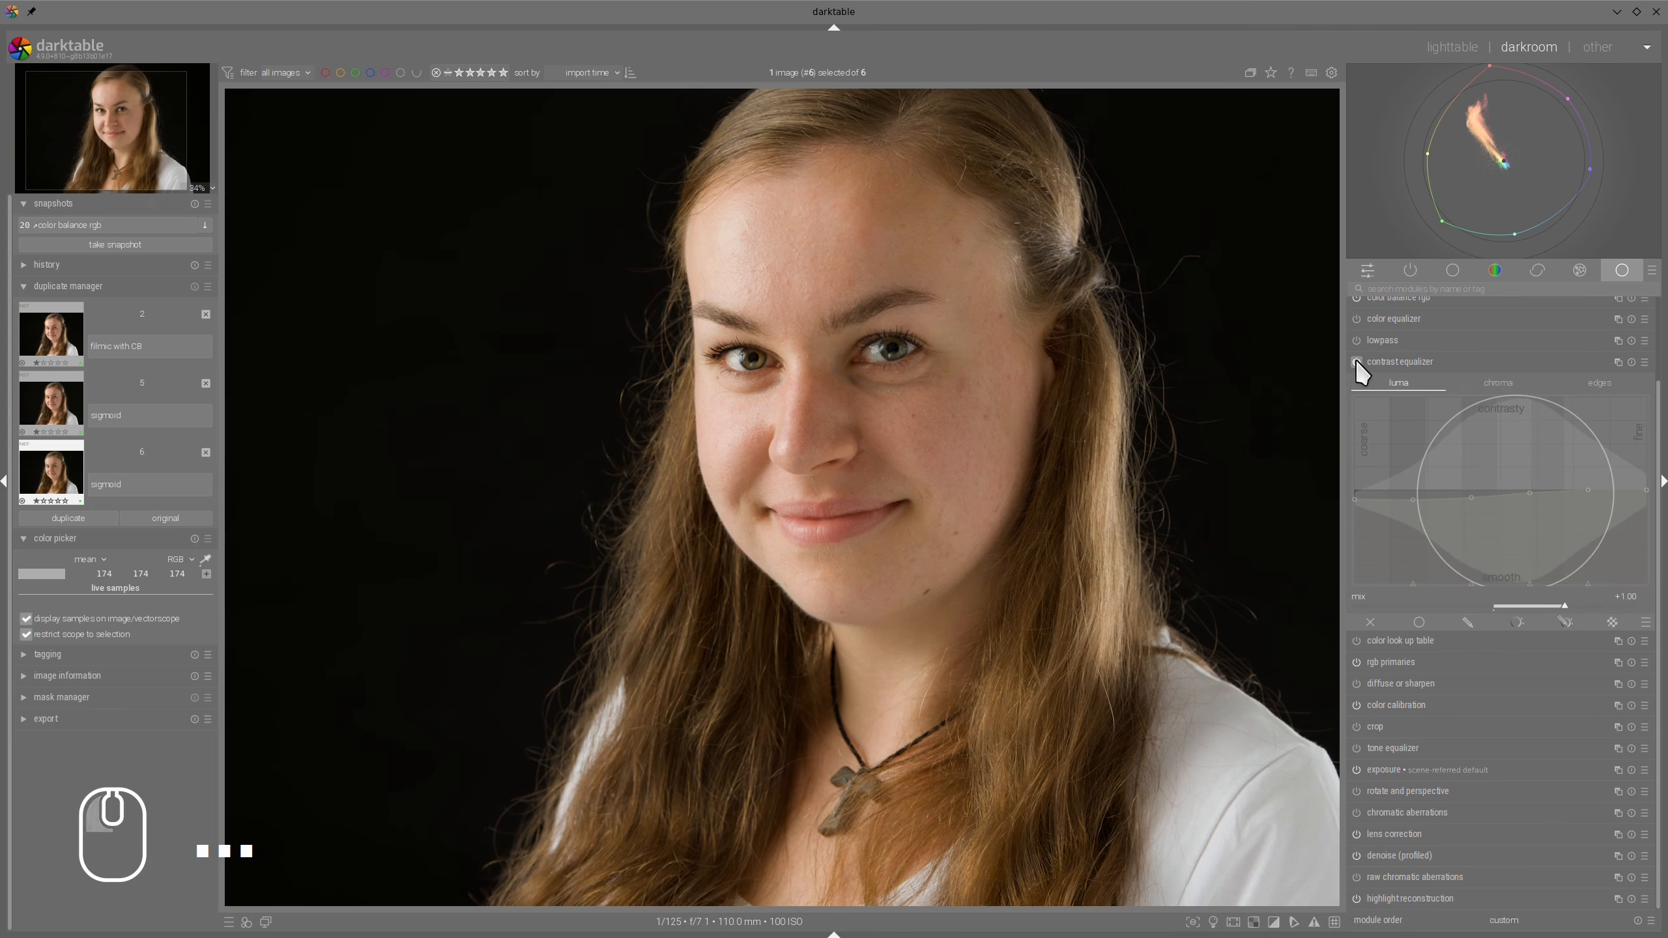
left_click(1357, 362)
left_click(1357, 362)
left_click(1358, 361)
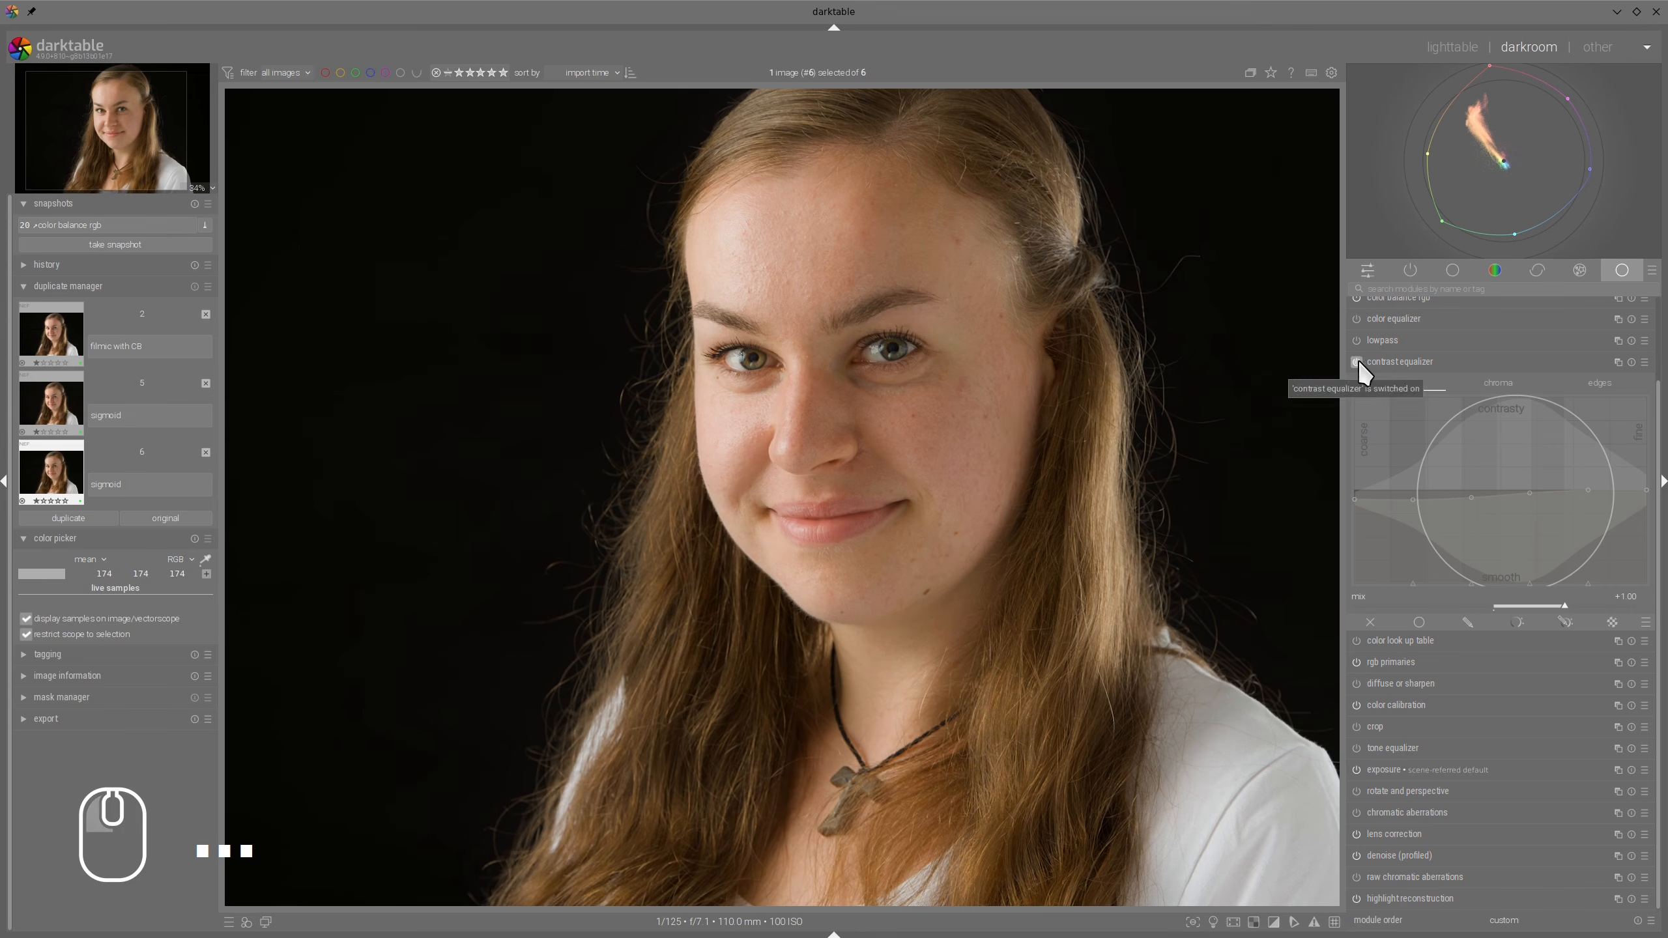
Switch on diffuse or sharpen, move it above contrast equalizer in the module order, and apply the preset sharpen demosaicing: AA filter
left_click(1403, 365)
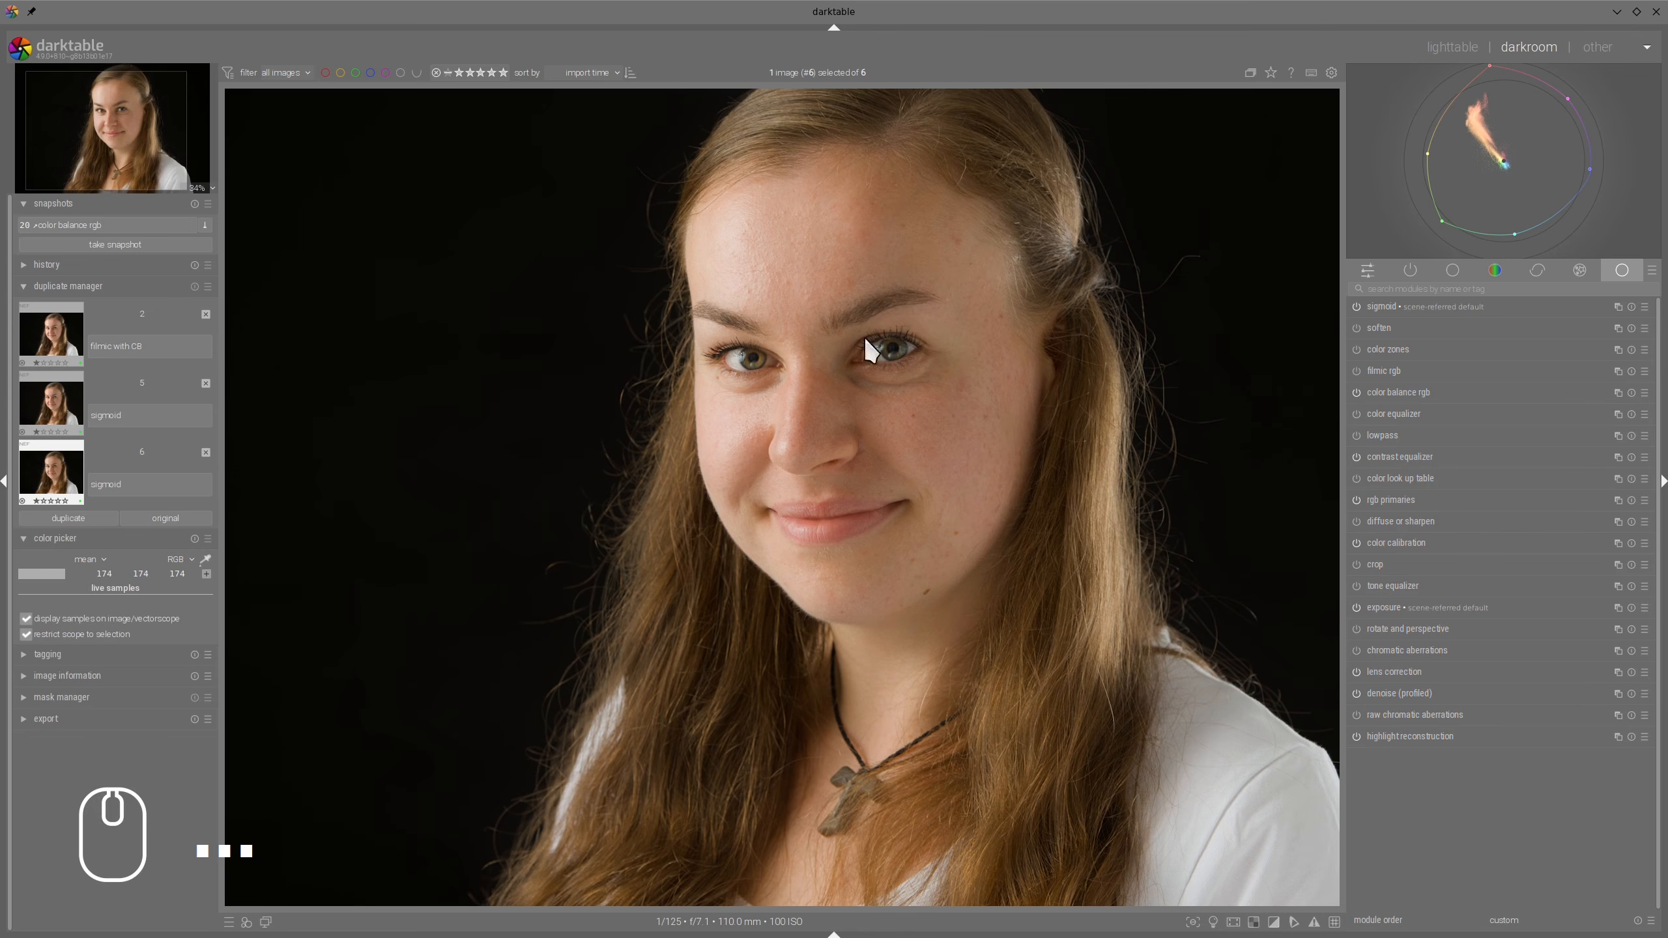
left_click(1354, 523)
left_click_drag(1412, 519, 1418, 457)
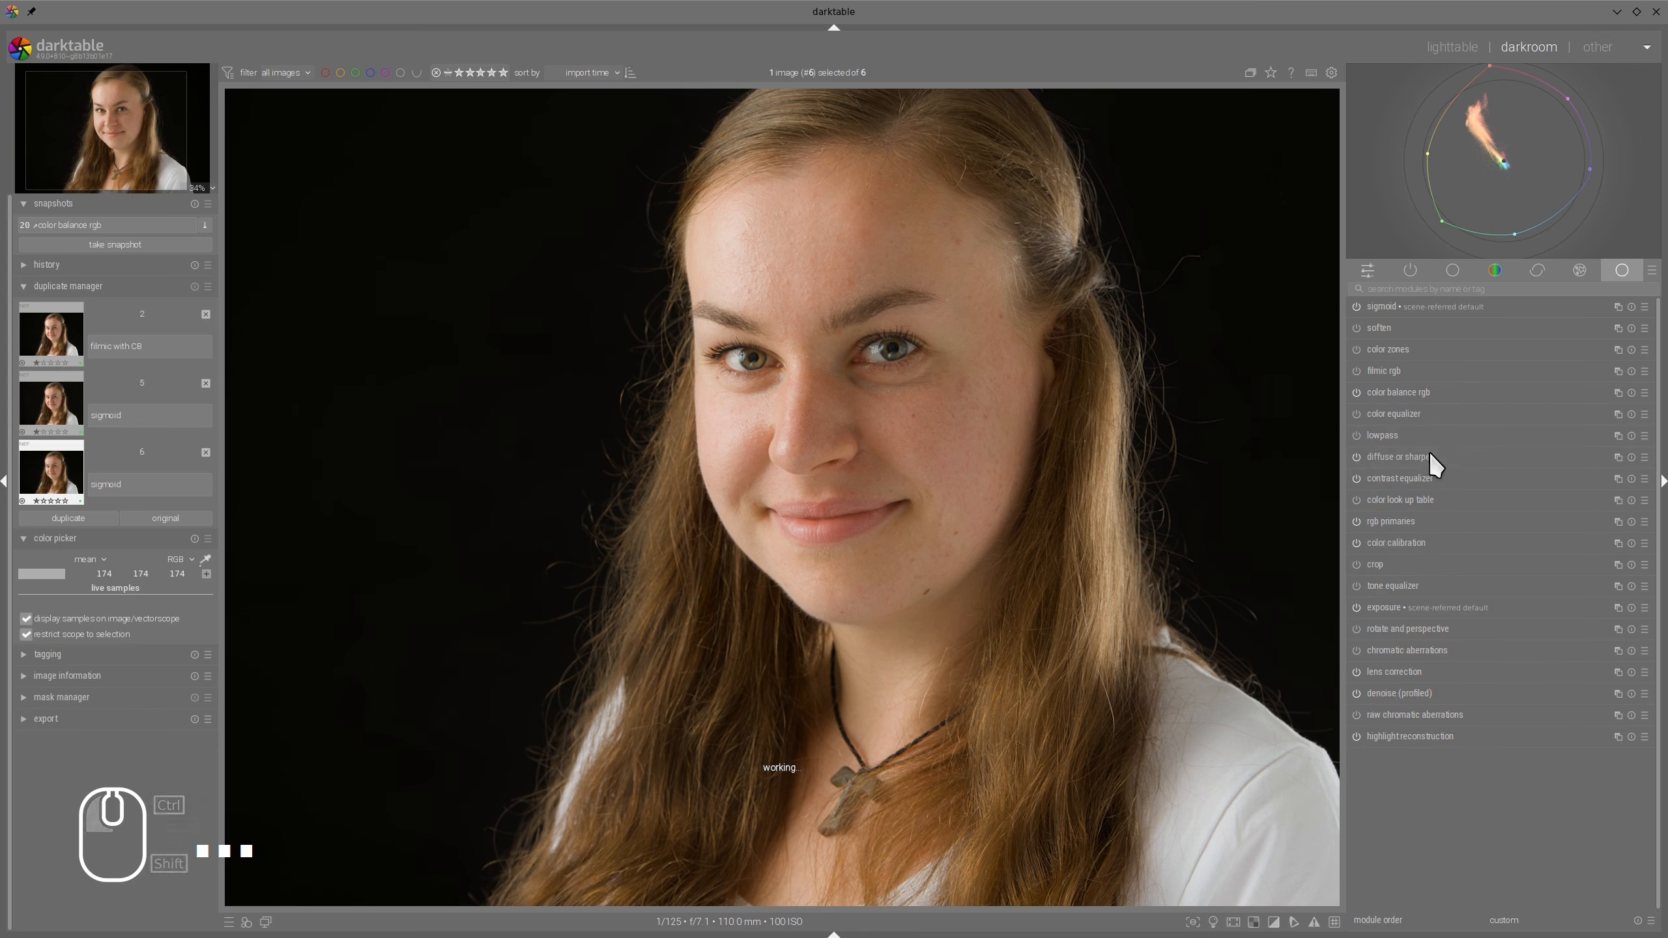
left_click(1644, 456)
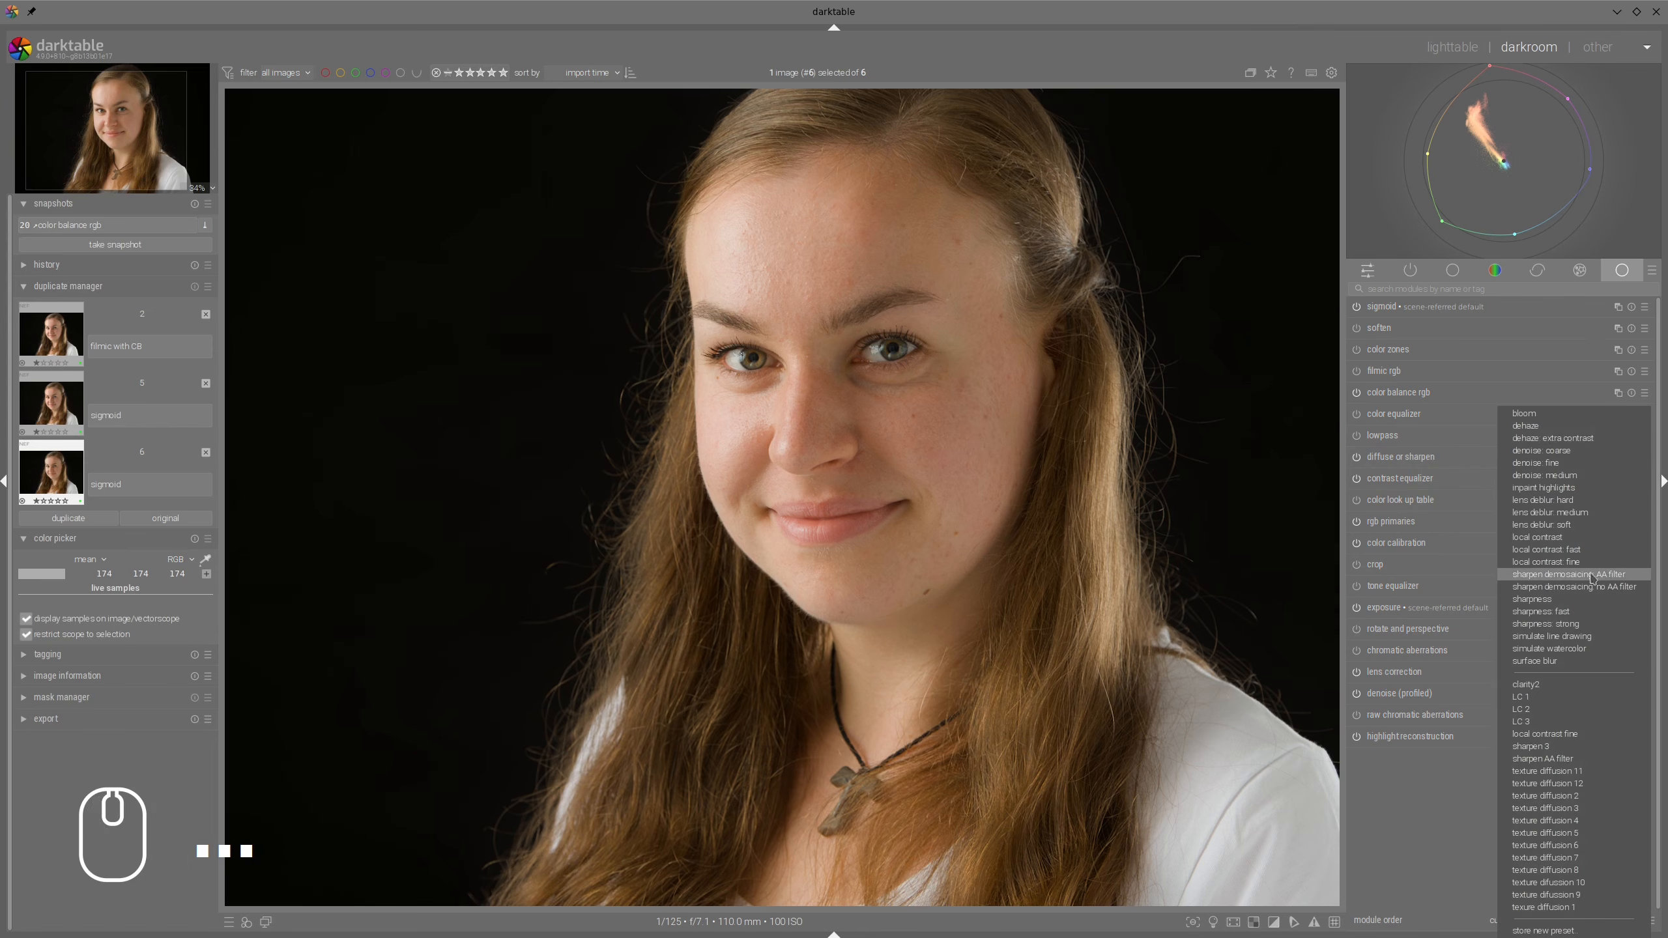
left_click(1545, 575)
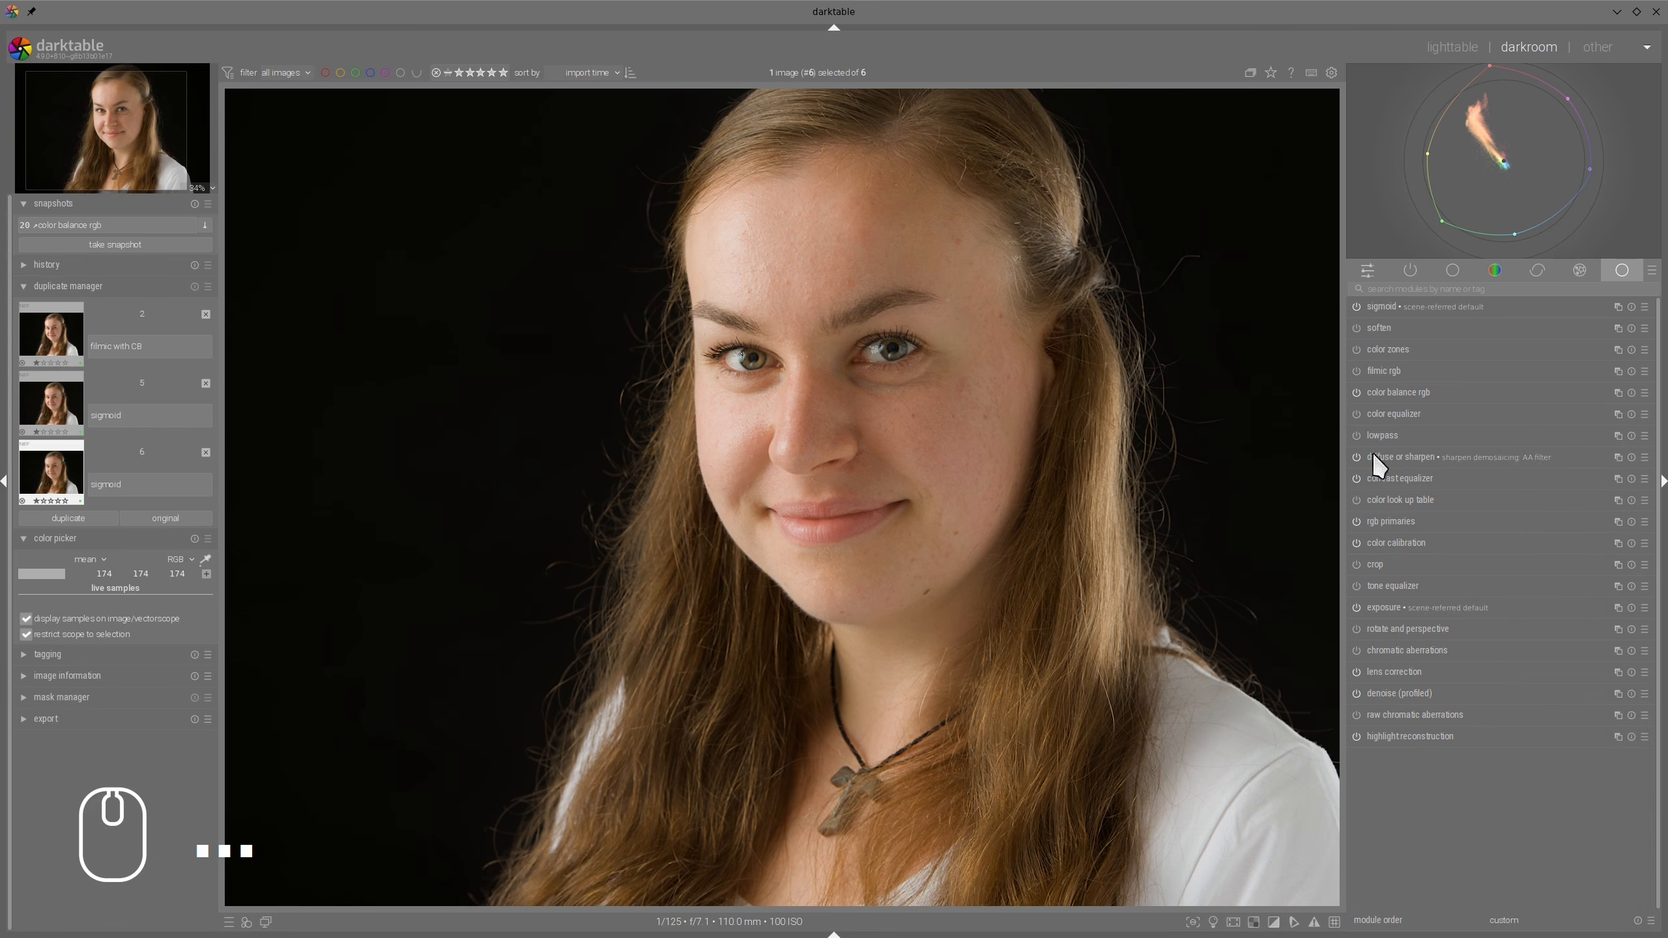
Examine the sharpened portrait at several zoom levels, from the whole image to a closer view of the face
scroll(1029, 413, "down", 3)
scroll(938, 433, "up", 1)
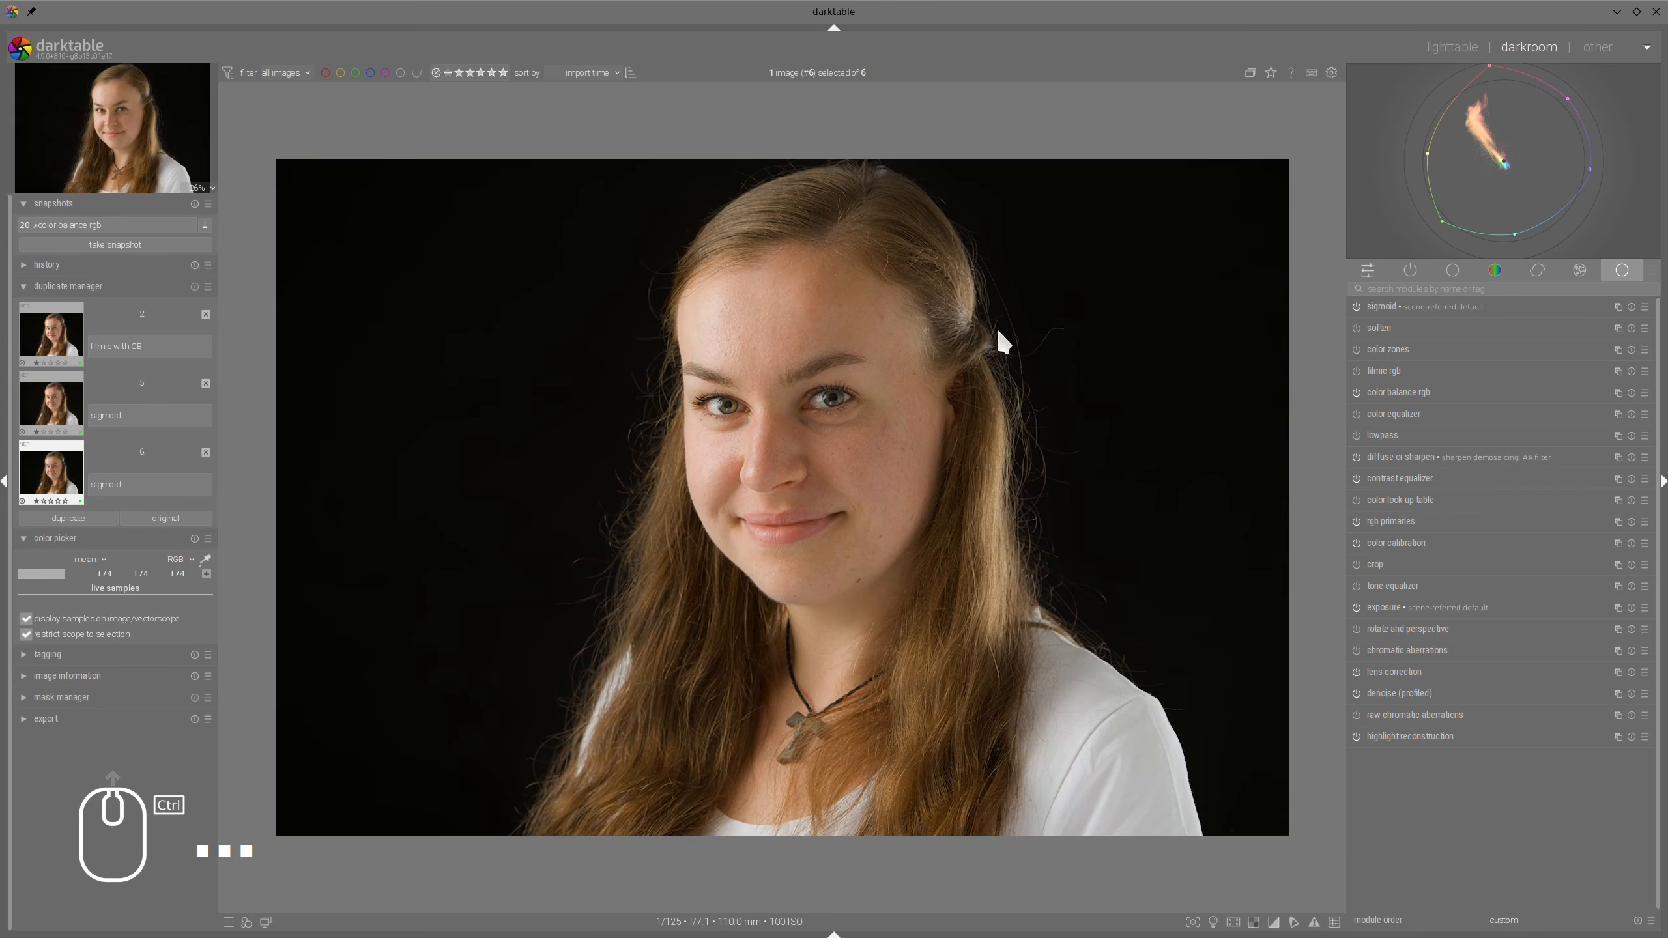
scroll(877, 380, "up", 1)
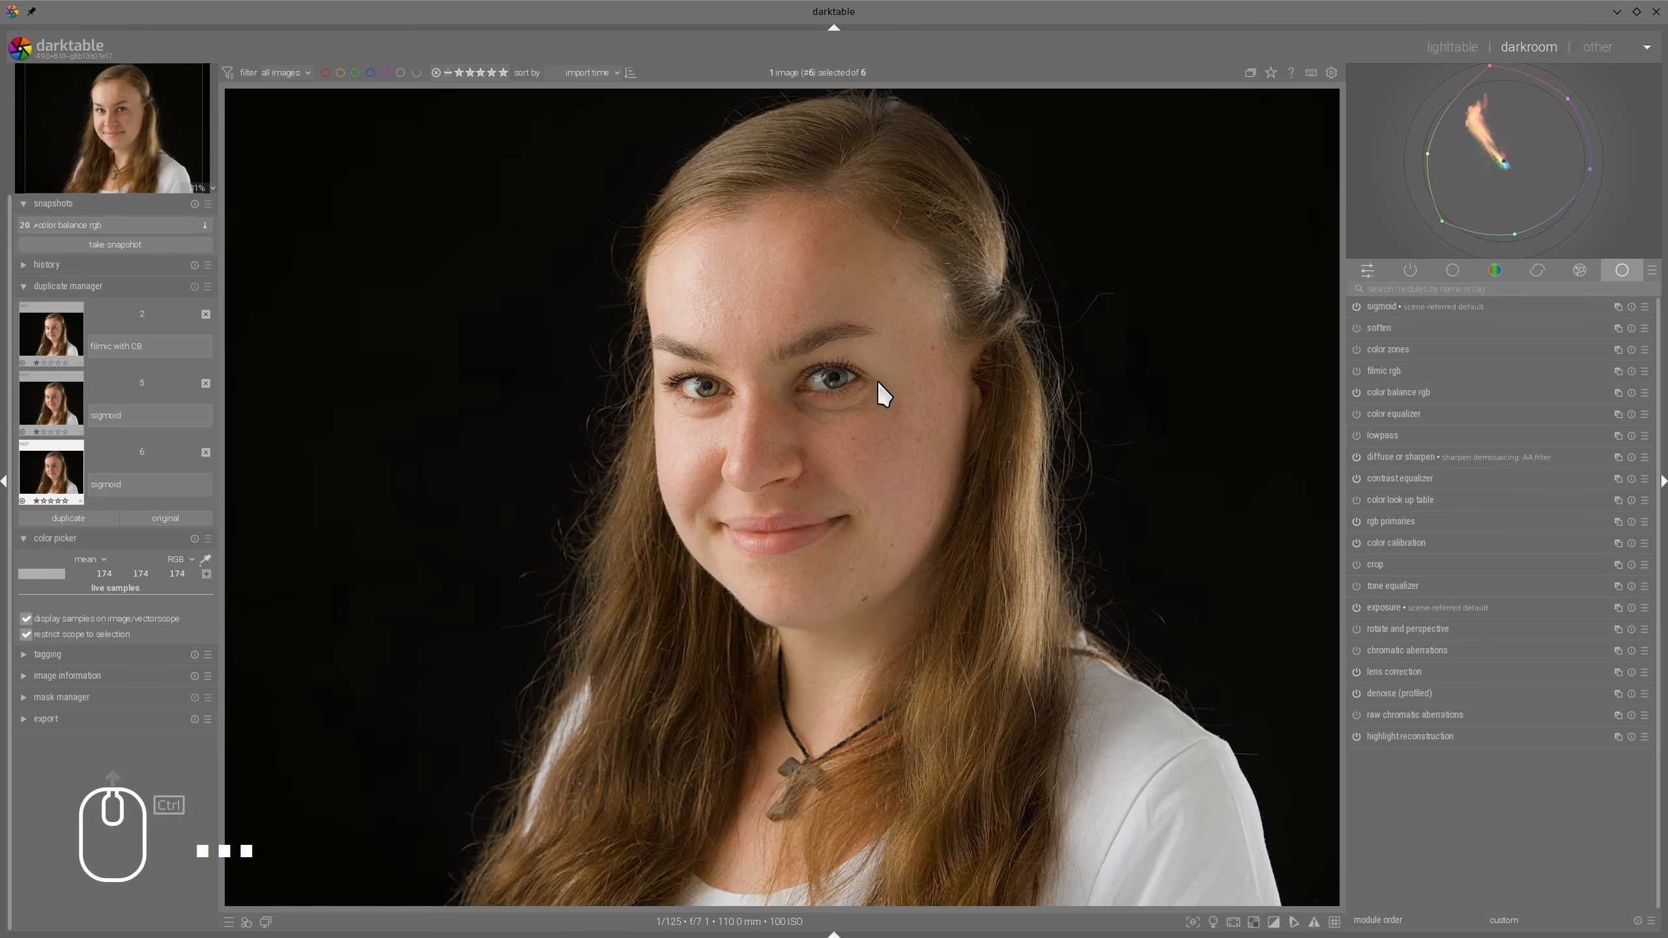
scroll(847, 349, "down", 2)
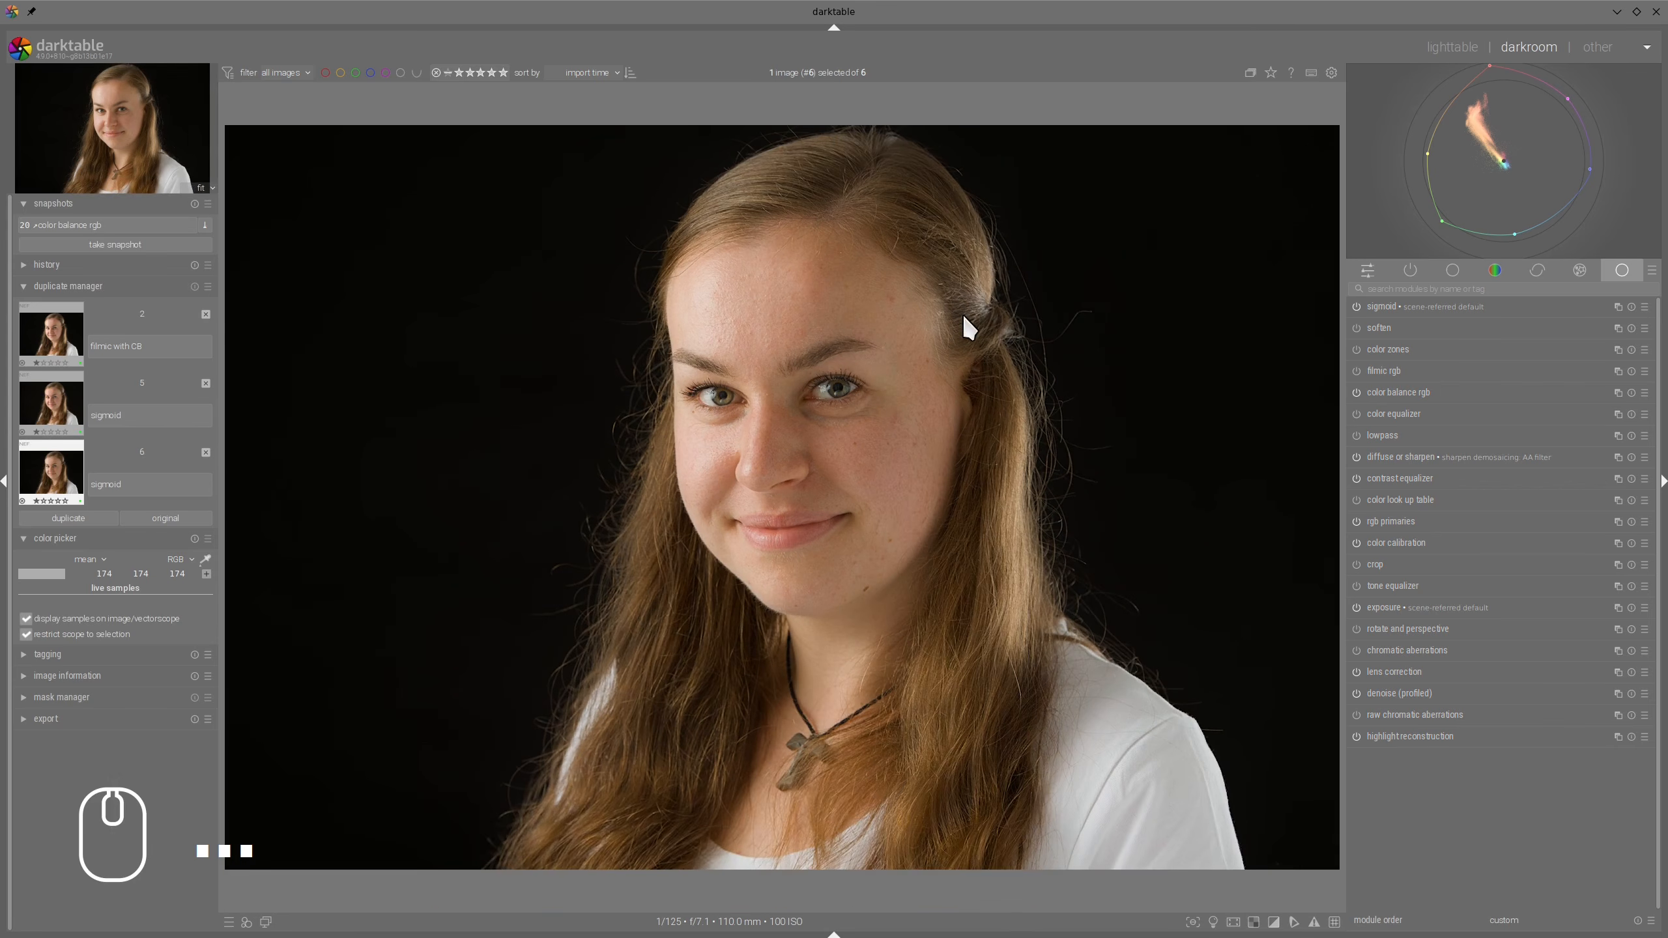
scroll(869, 353, "down", 1)
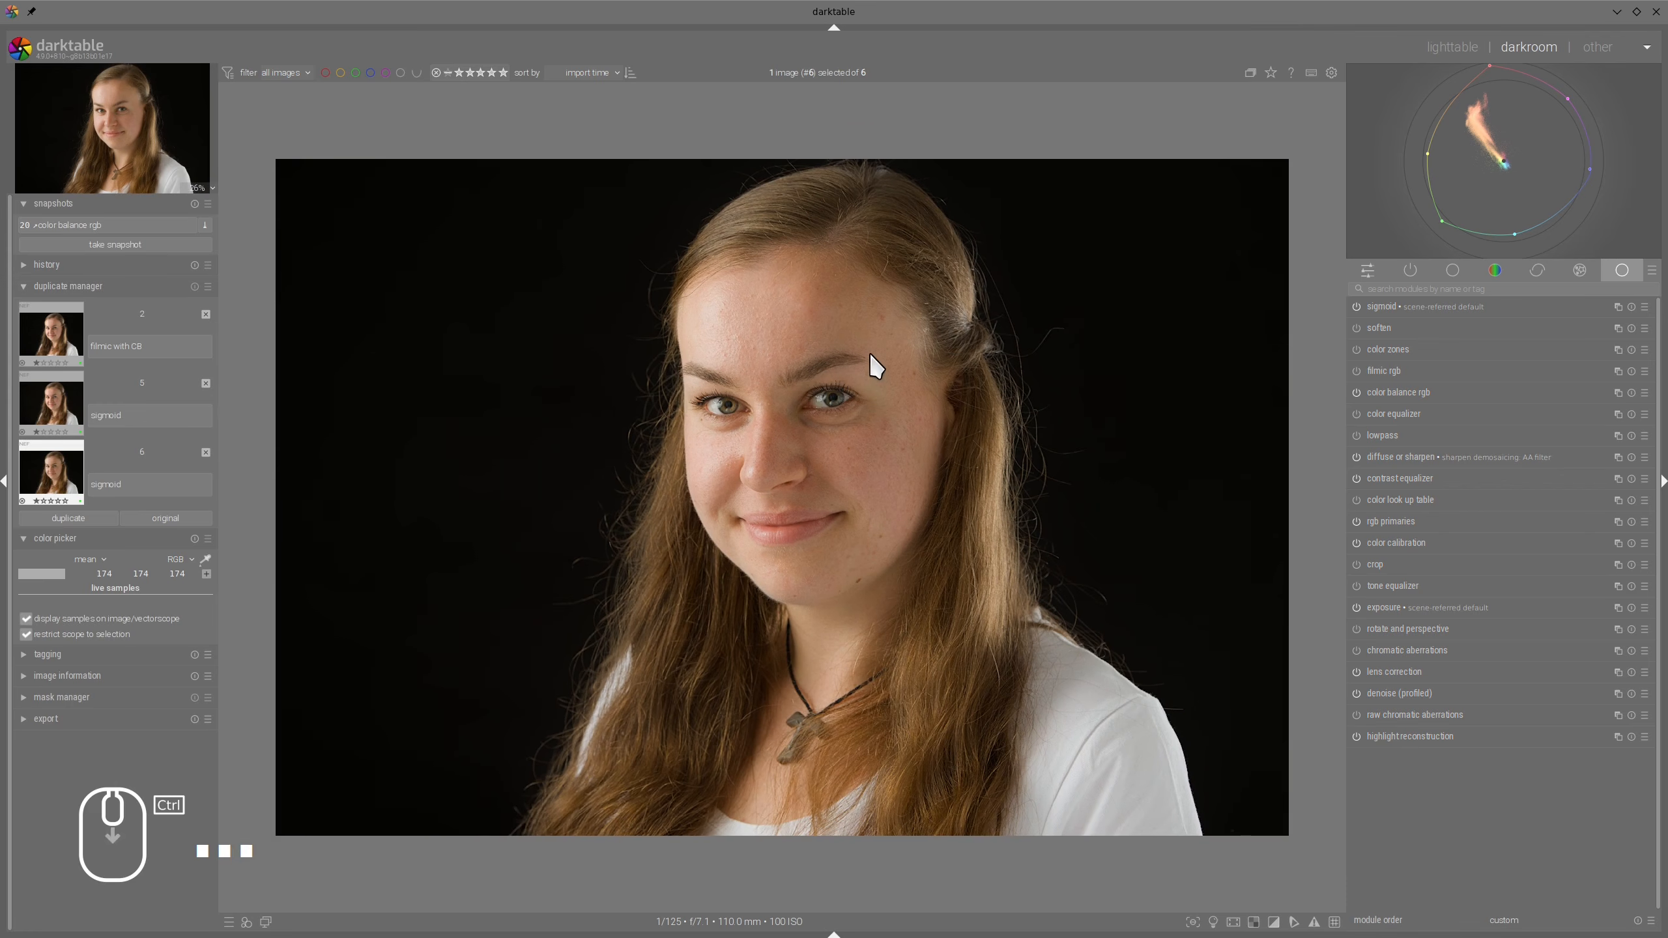
scroll(869, 353, "up", 1)
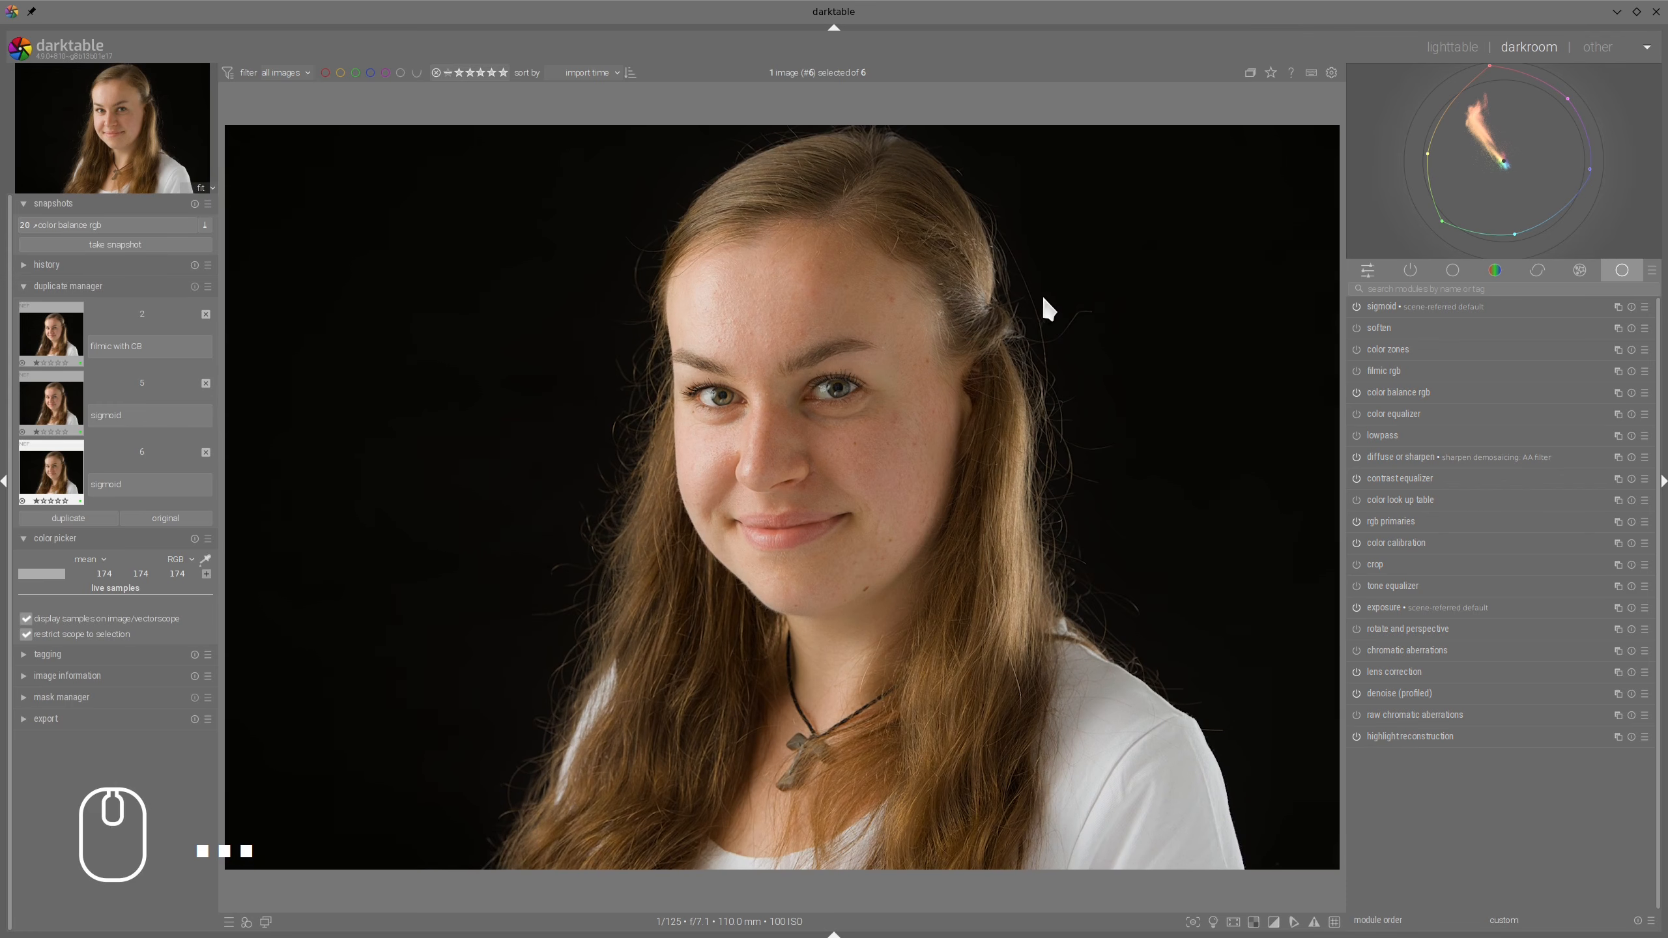
scroll(847, 351, "up", 2)
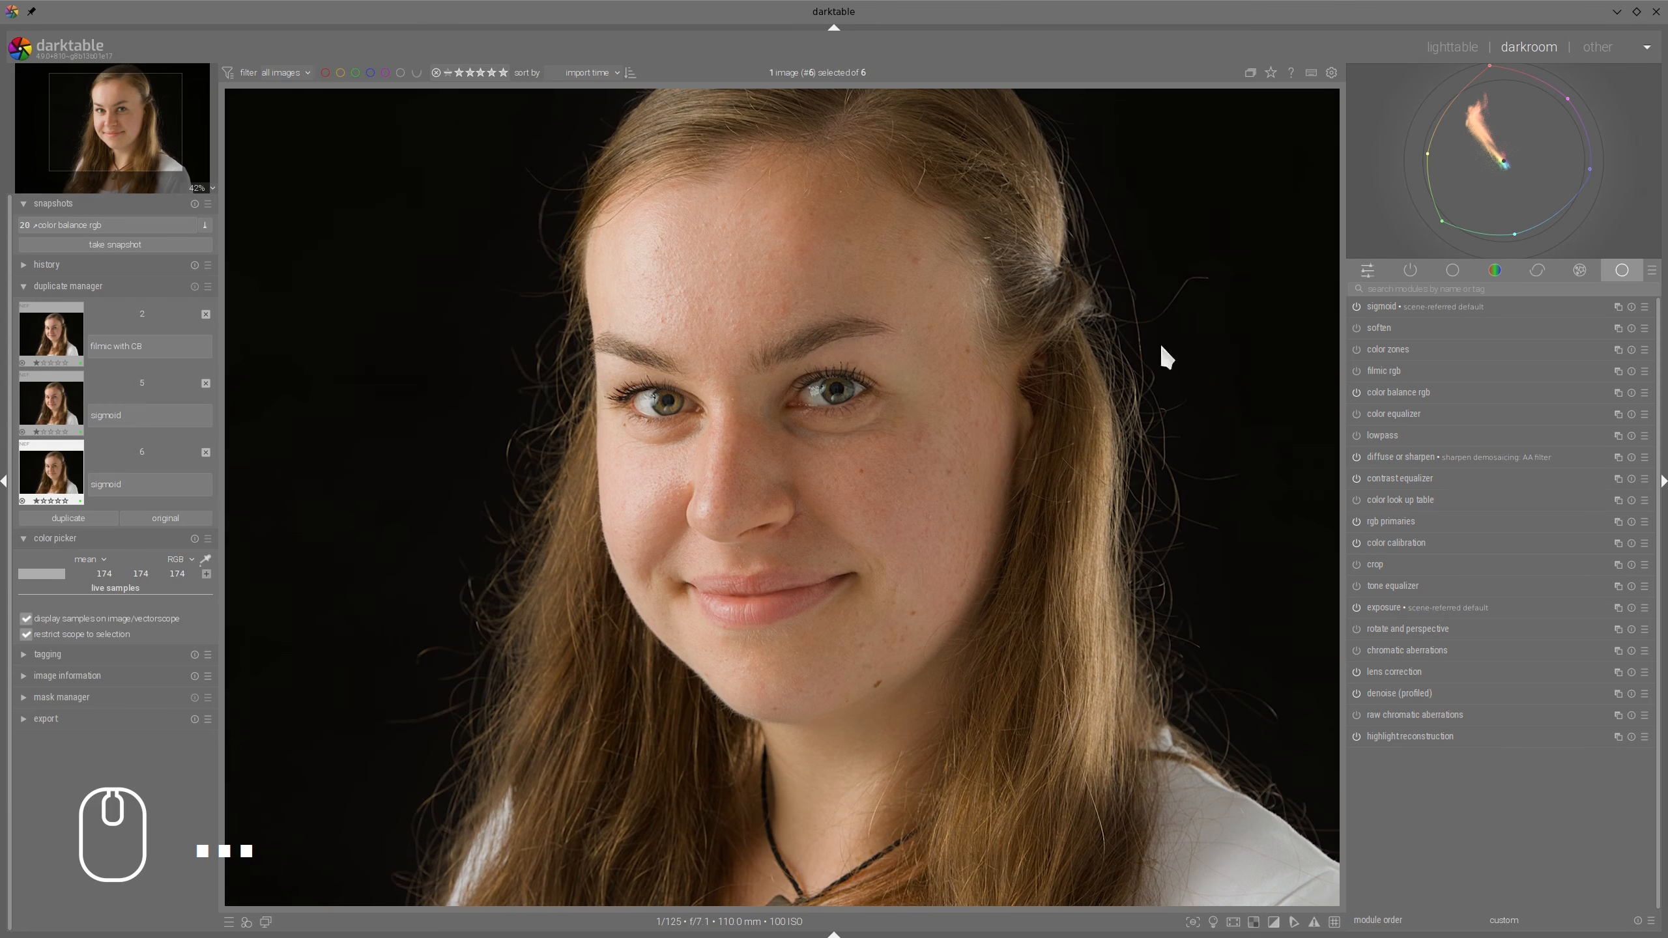
Search the modules for "reto", then switch on and expand the retouch module
left_click(1436, 288)
type("reto")
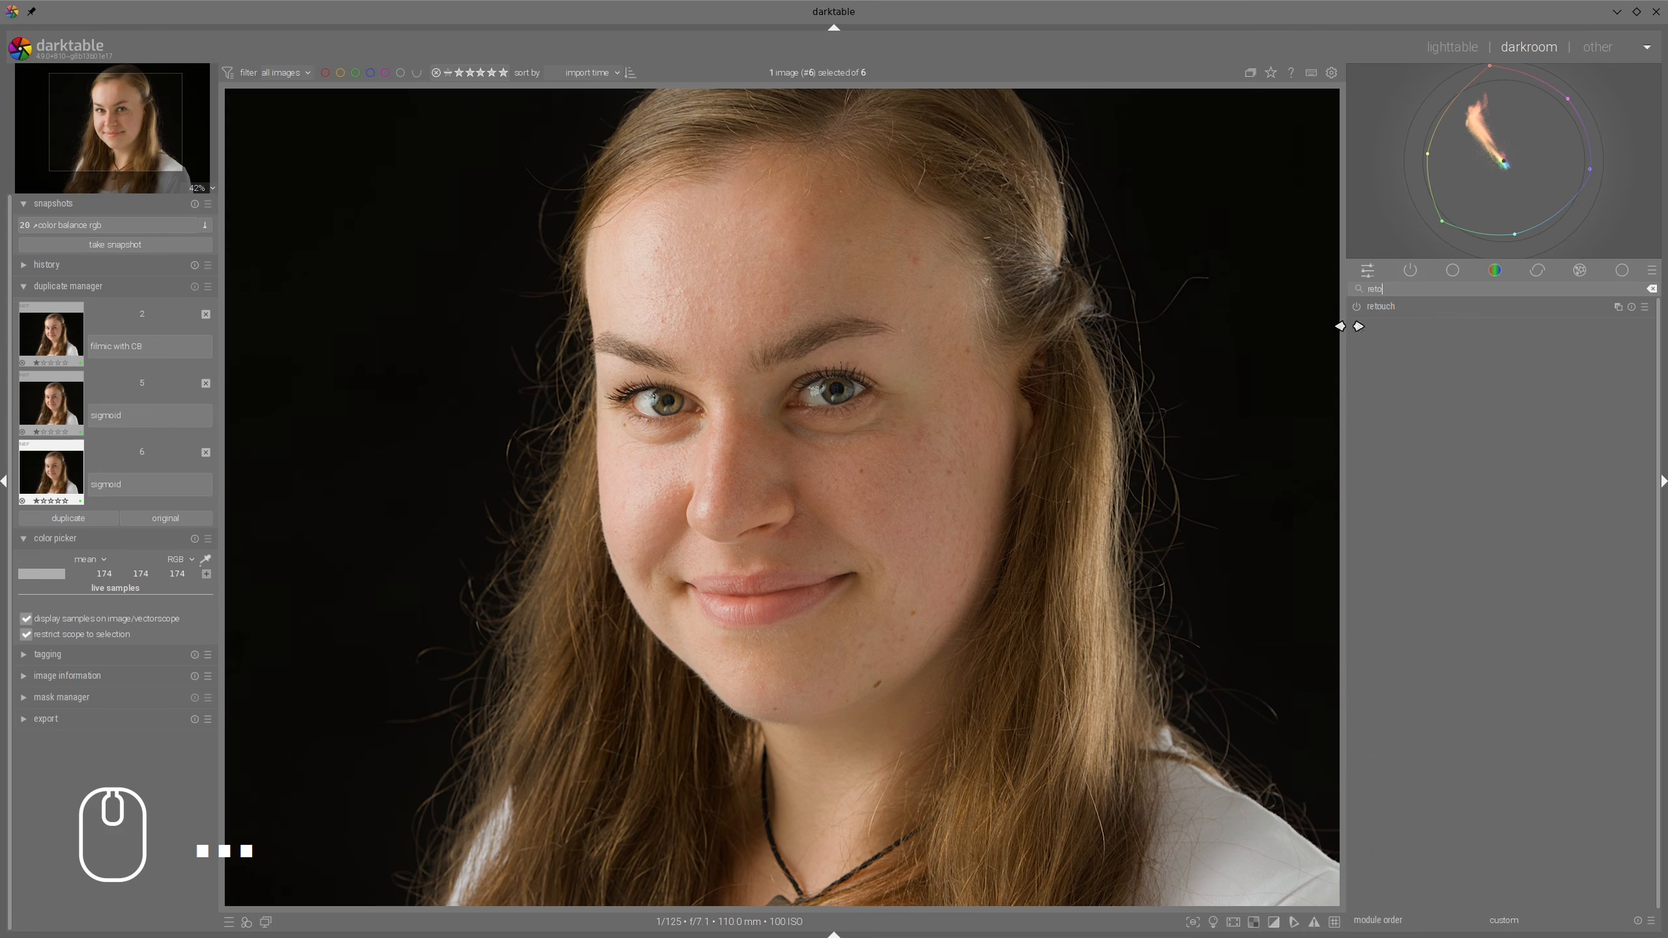
left_click(1356, 306)
left_click(1395, 305)
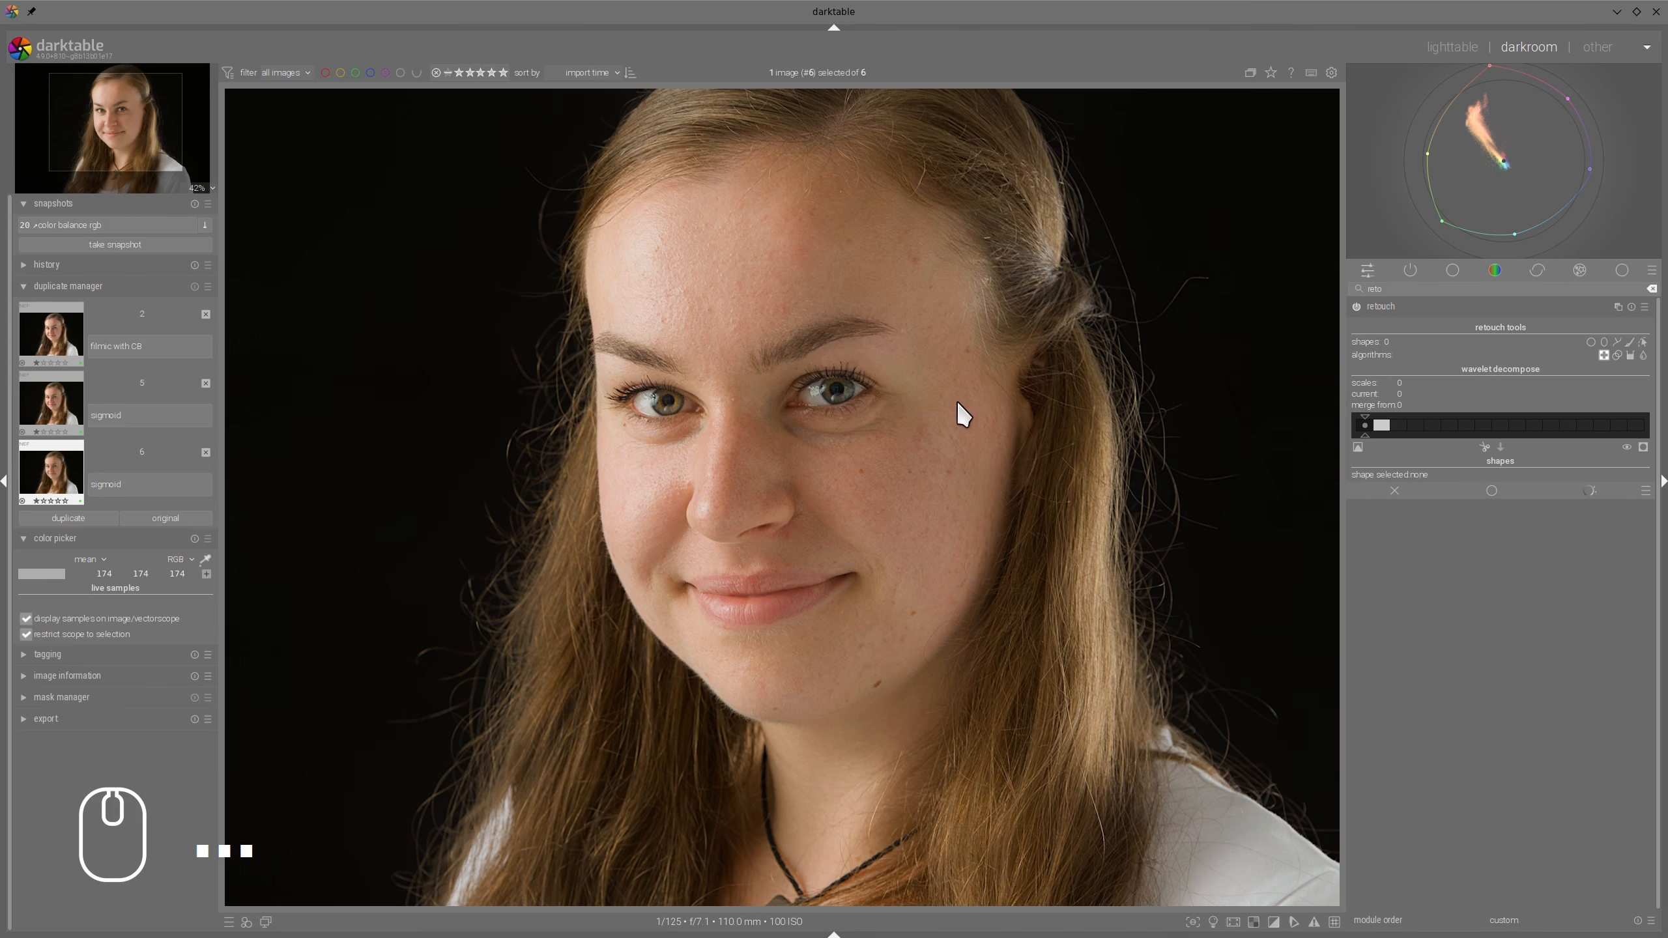
Set the retouch algorithm to fill with fill mode color, and sample the fill color from the skin on the chin
left_click(1630, 355)
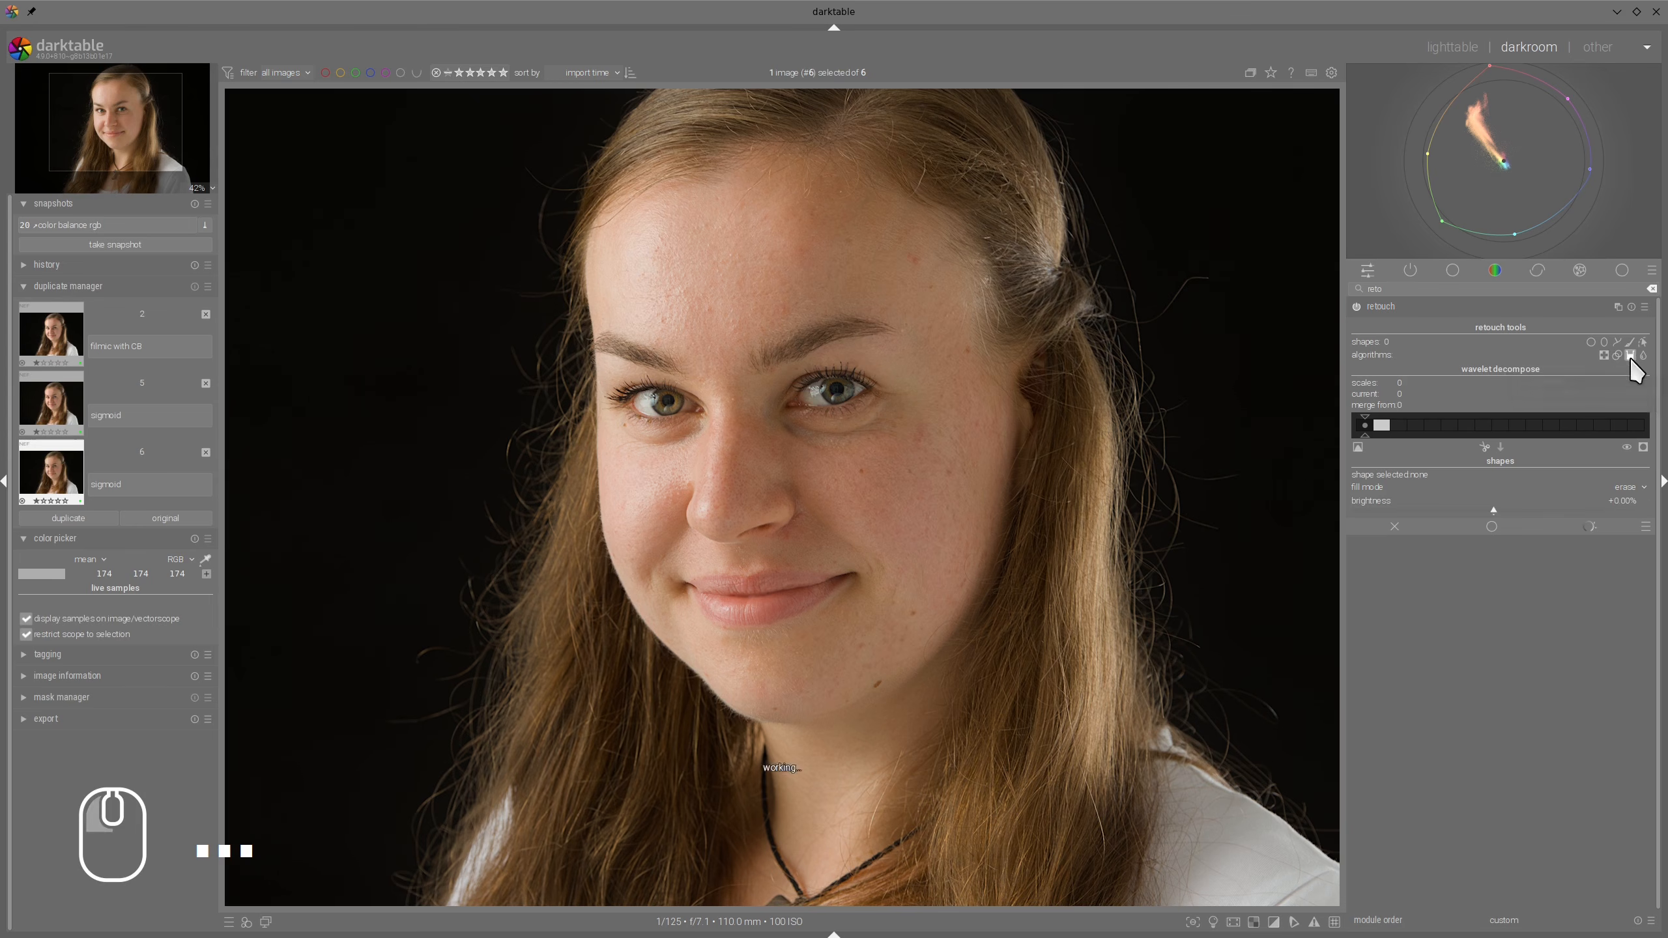
left_click(1626, 492)
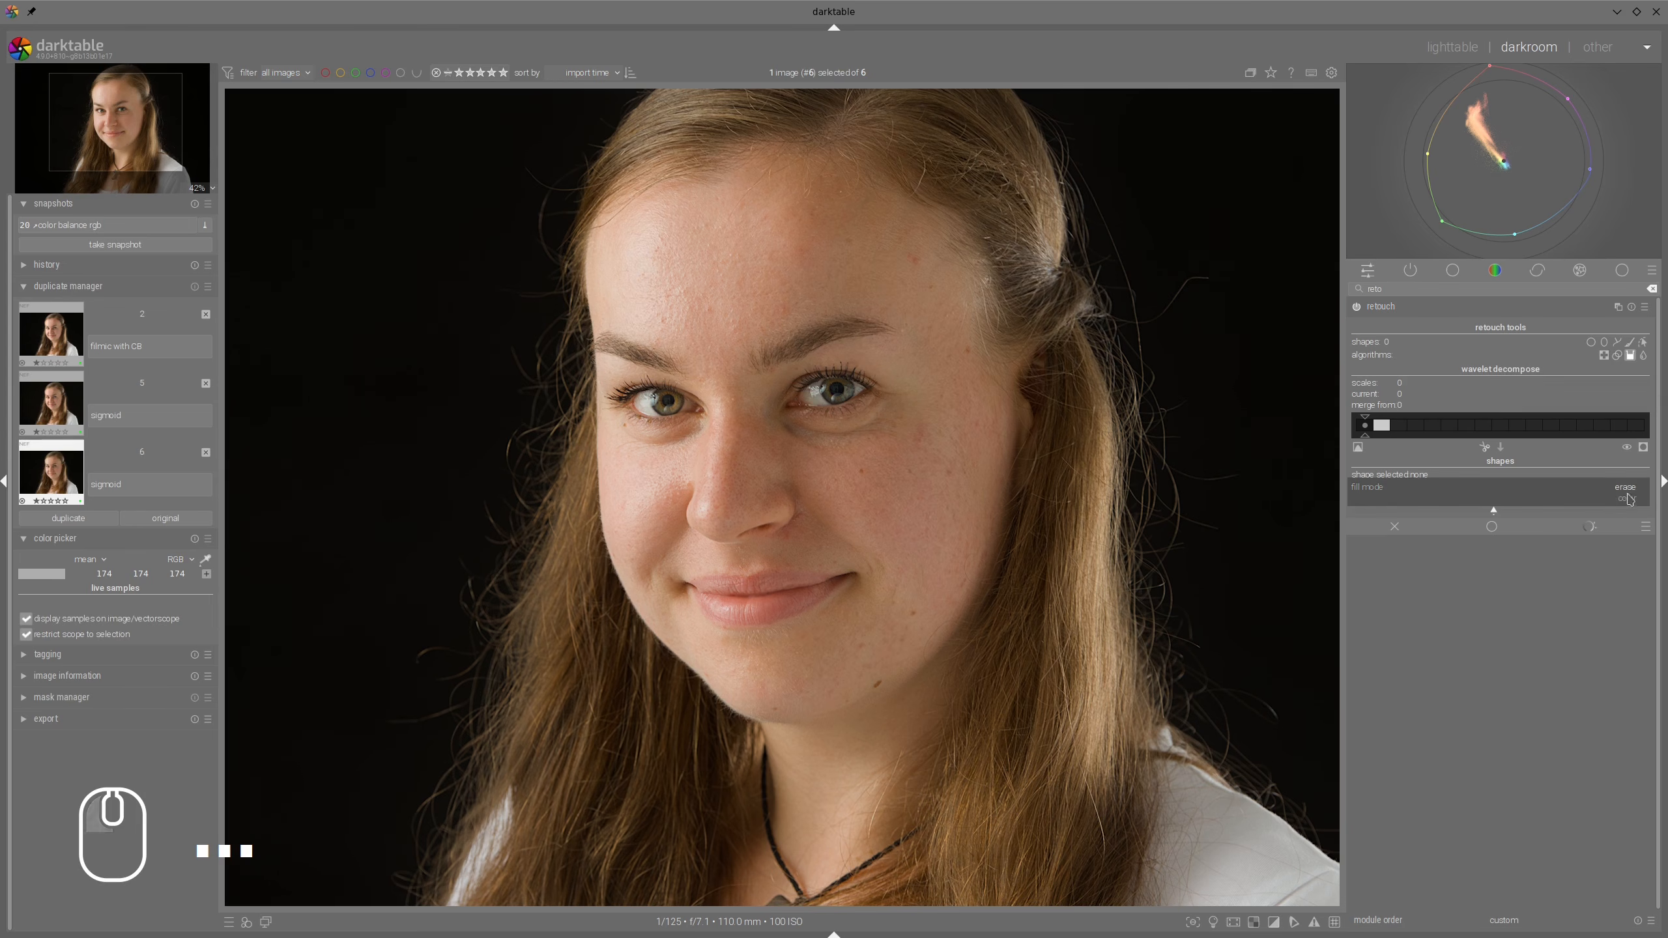
left_click(1627, 498)
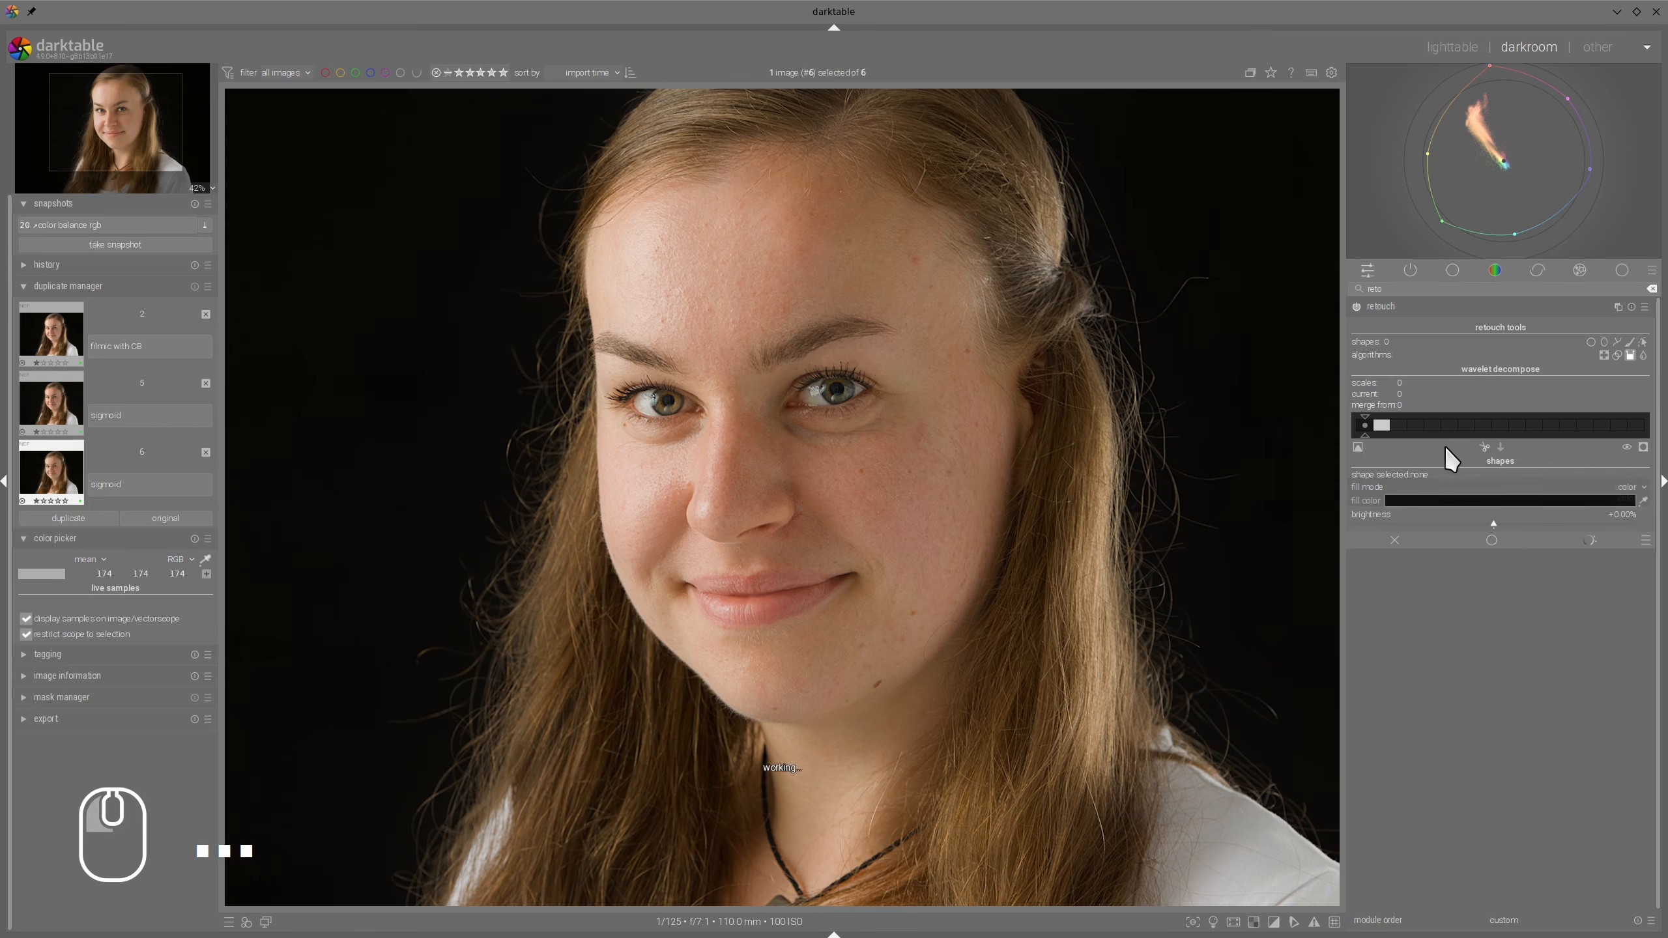
left_click(1643, 500)
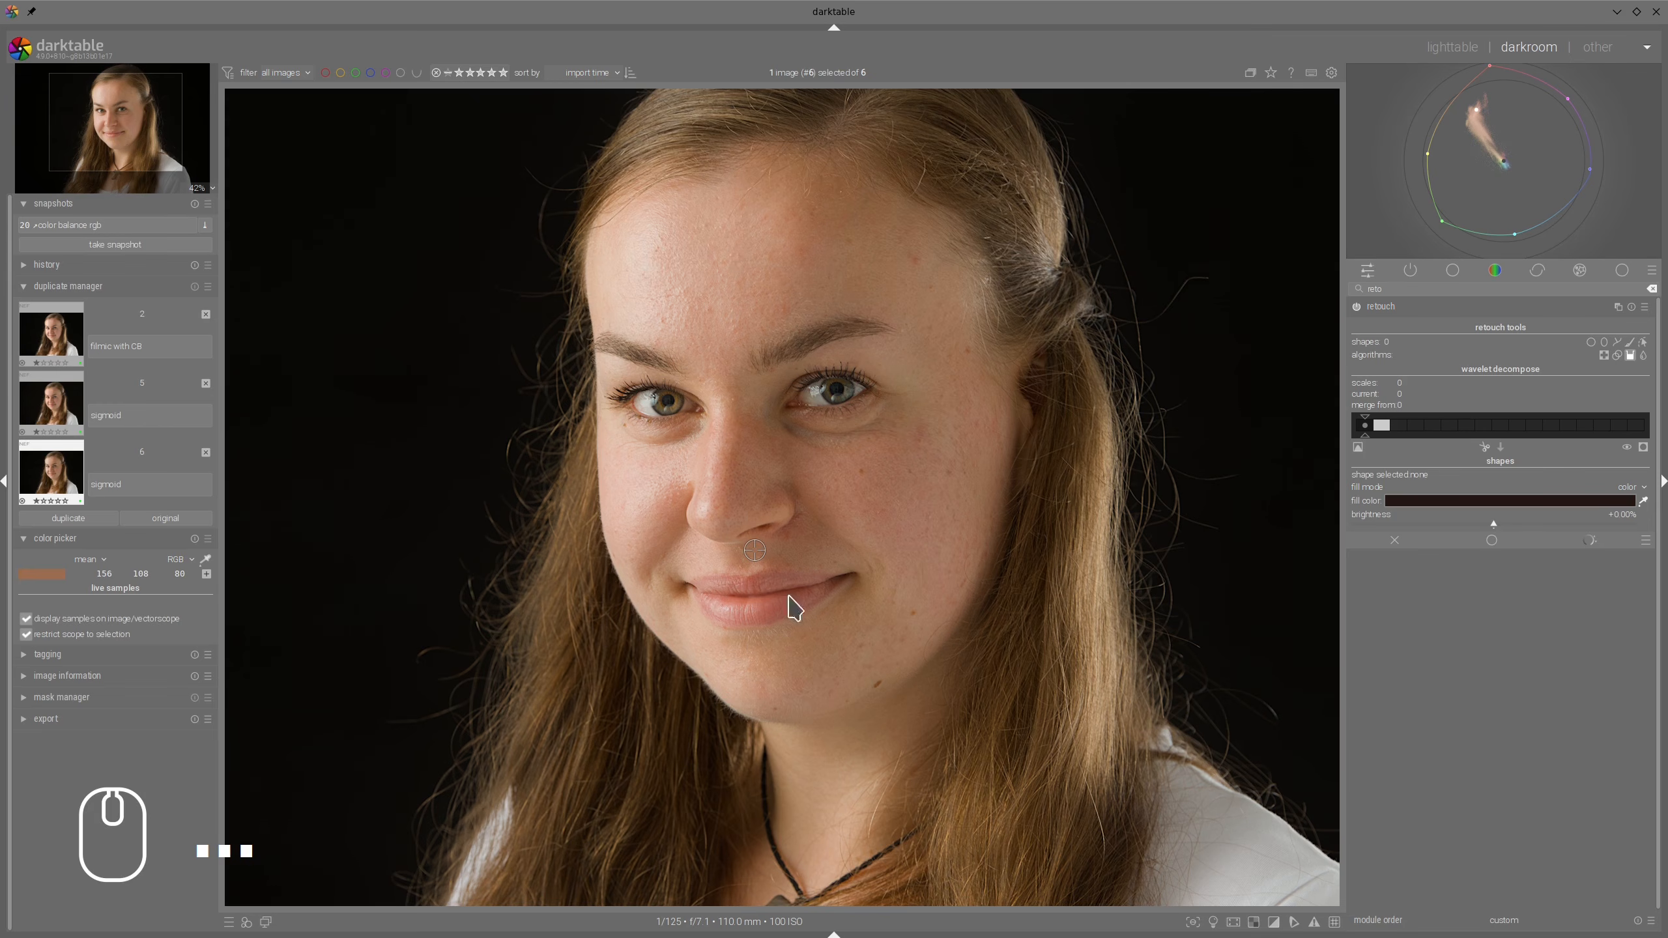
left_click(811, 657)
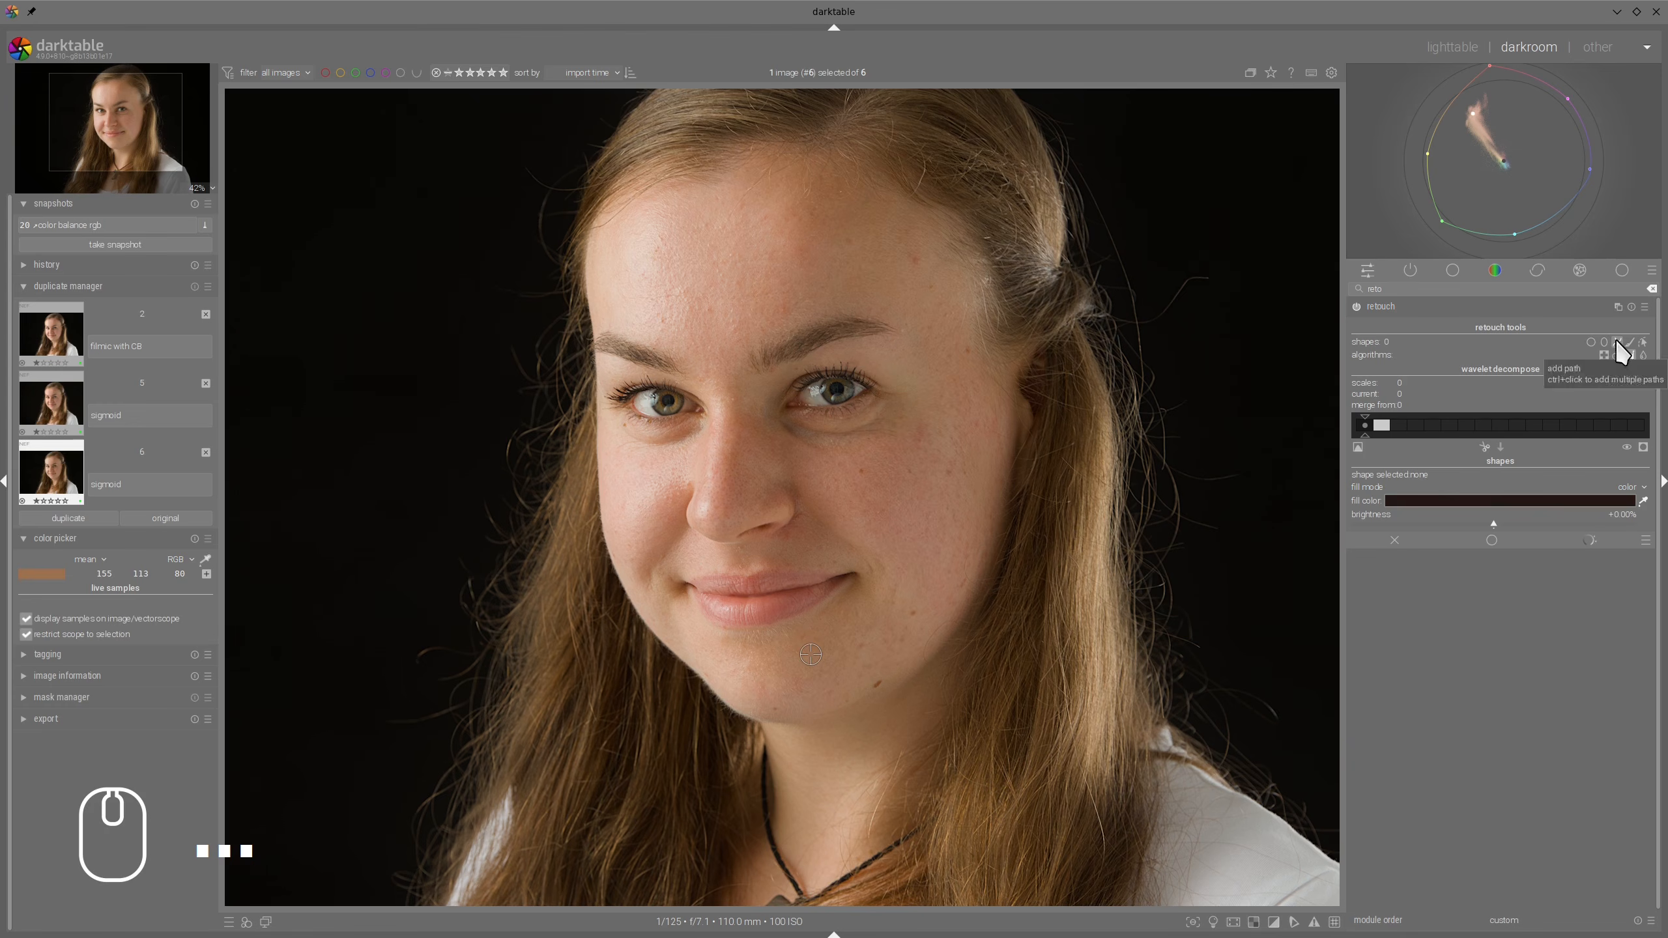
Draw a closed retouch path around the forehead, following the hairline and running along the top of the eyebrows
left_click(1617, 343)
left_click(609, 210)
left_click(805, 156)
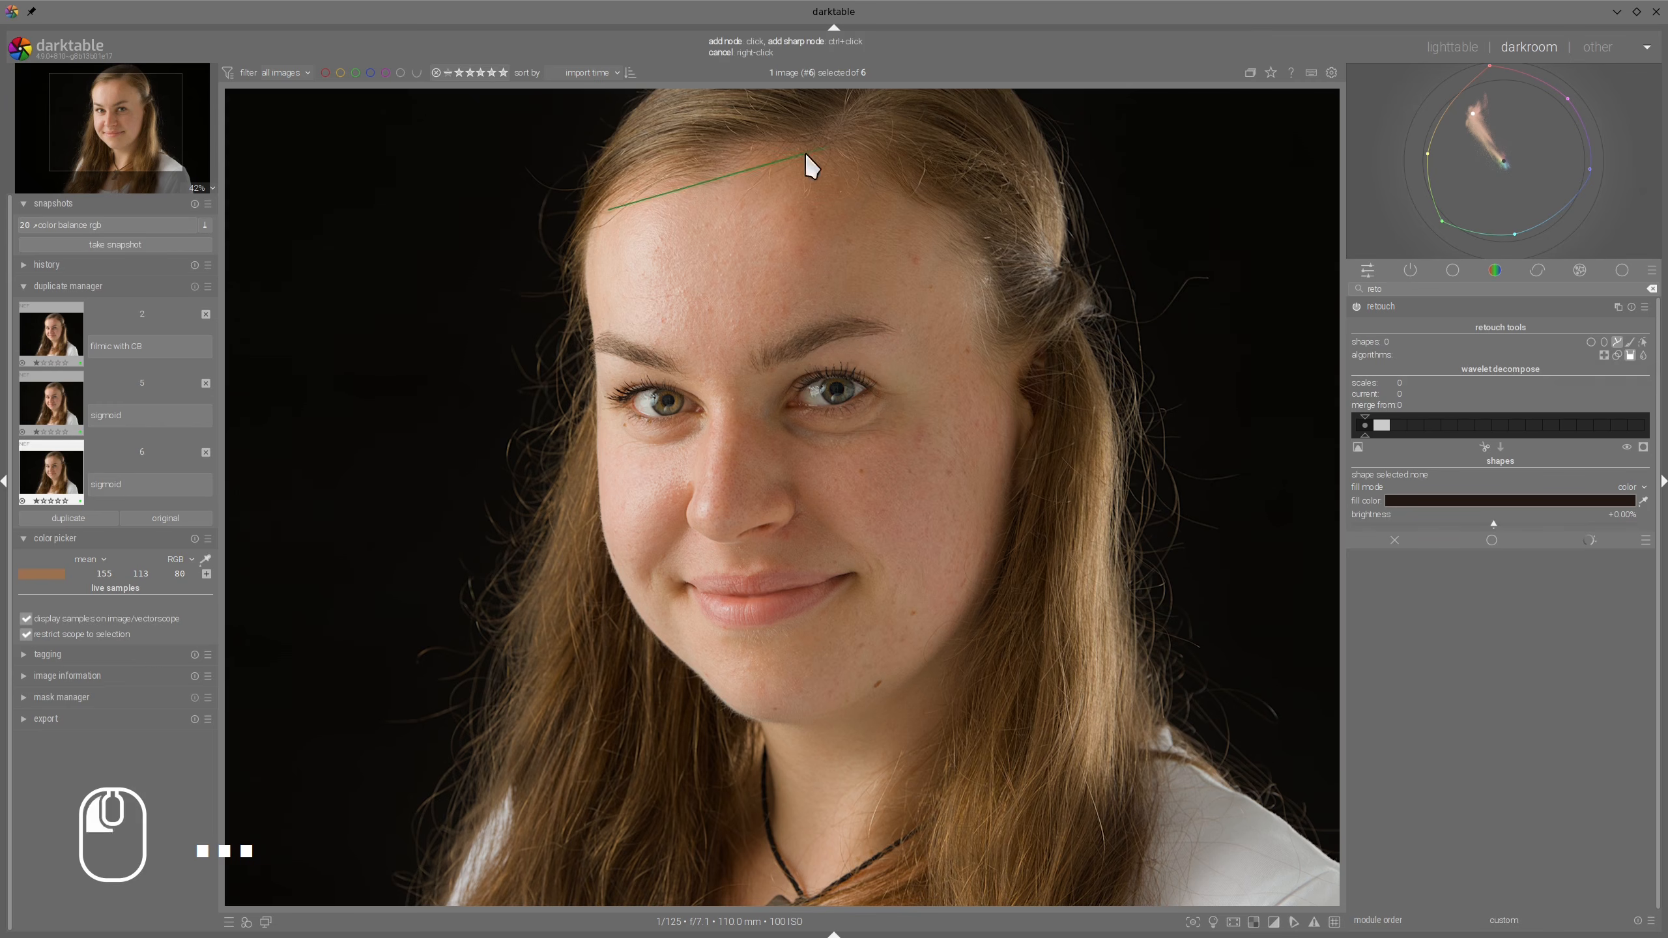
left_click(940, 225)
left_click(998, 331)
left_click(968, 397)
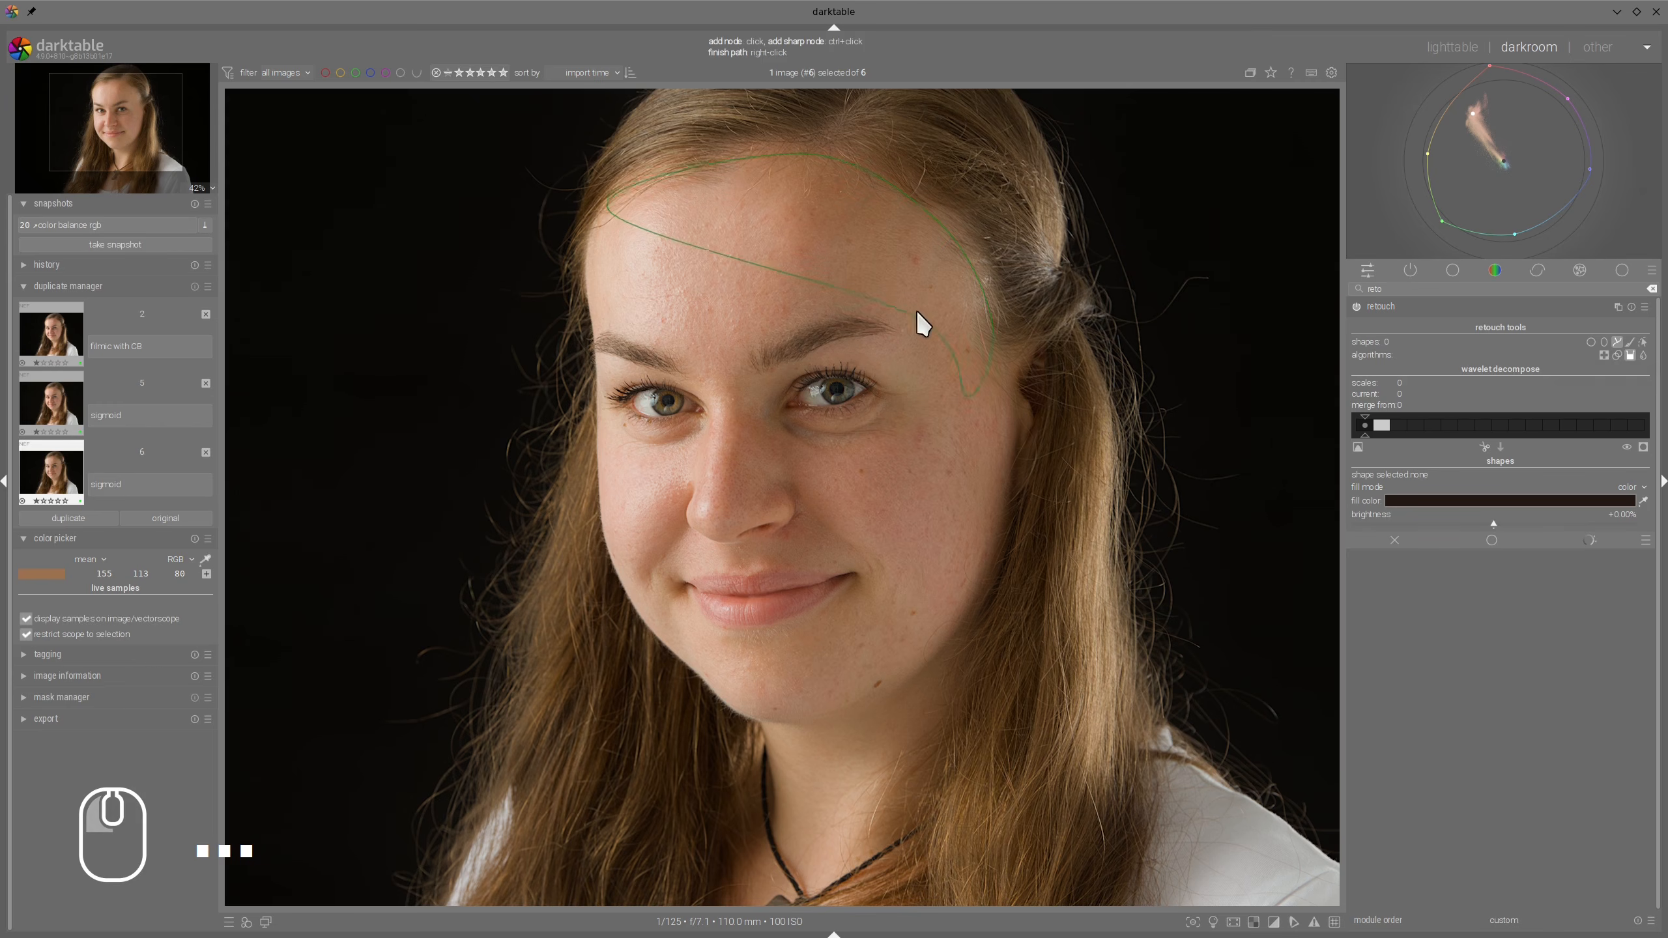
left_click(918, 311)
left_click(807, 320)
left_click(713, 362)
right_click(621, 322)
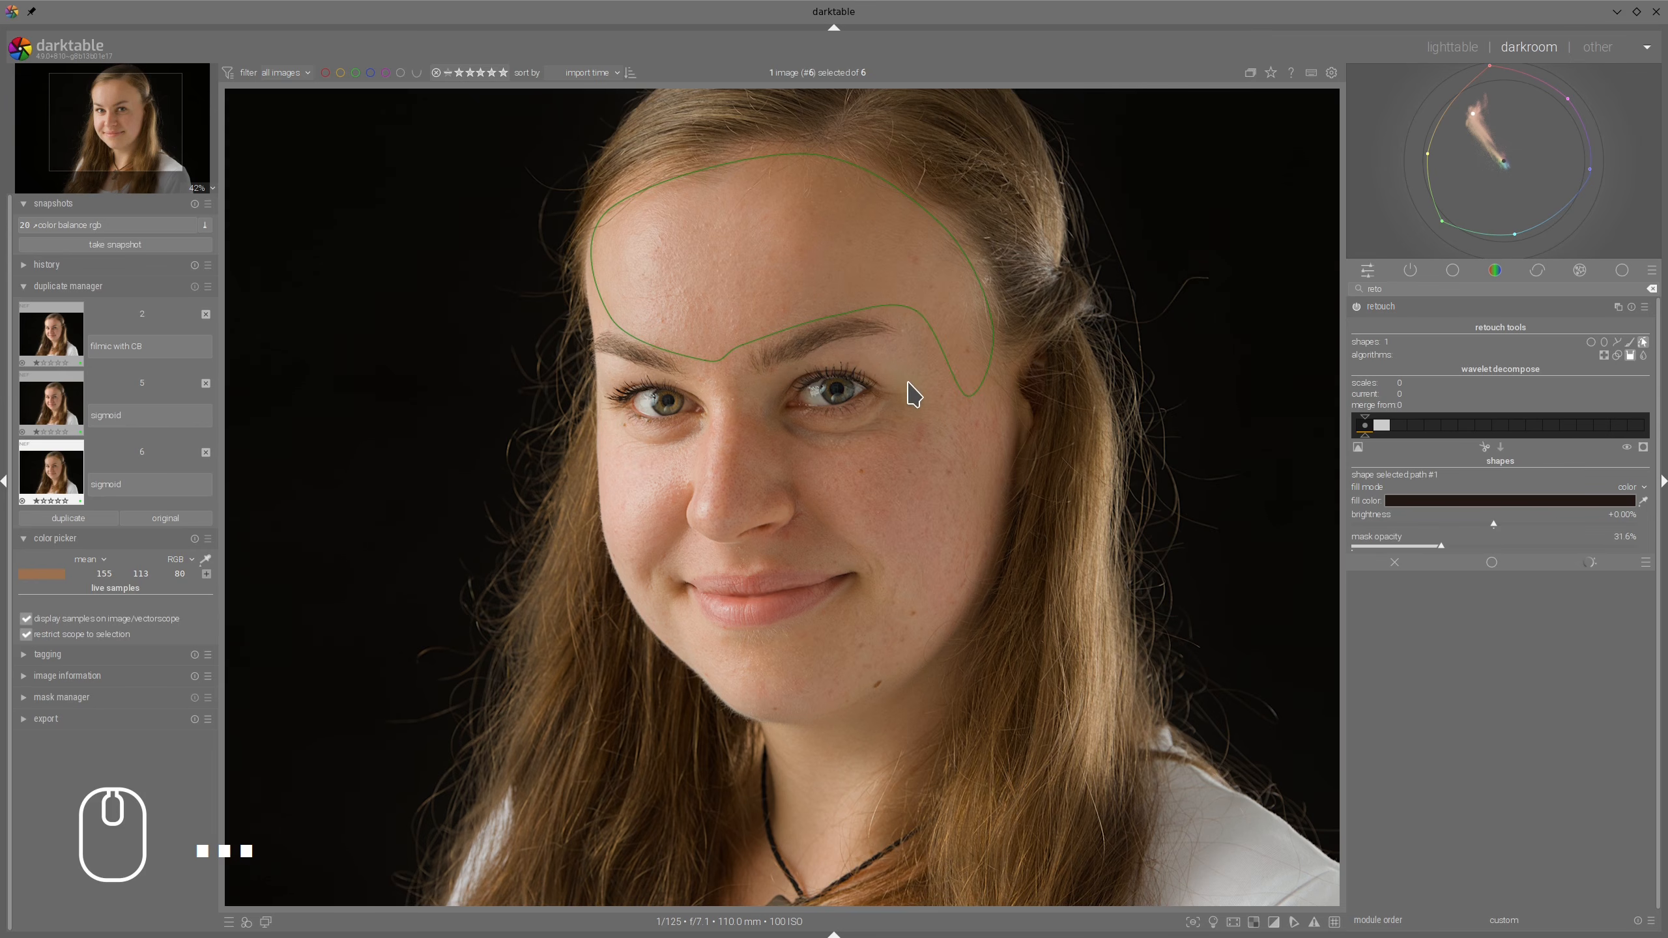
Draw a second retouch path around the cheeks, nose and chin, leaving out the eyes and lips
left_click(905, 385)
left_click(1616, 342)
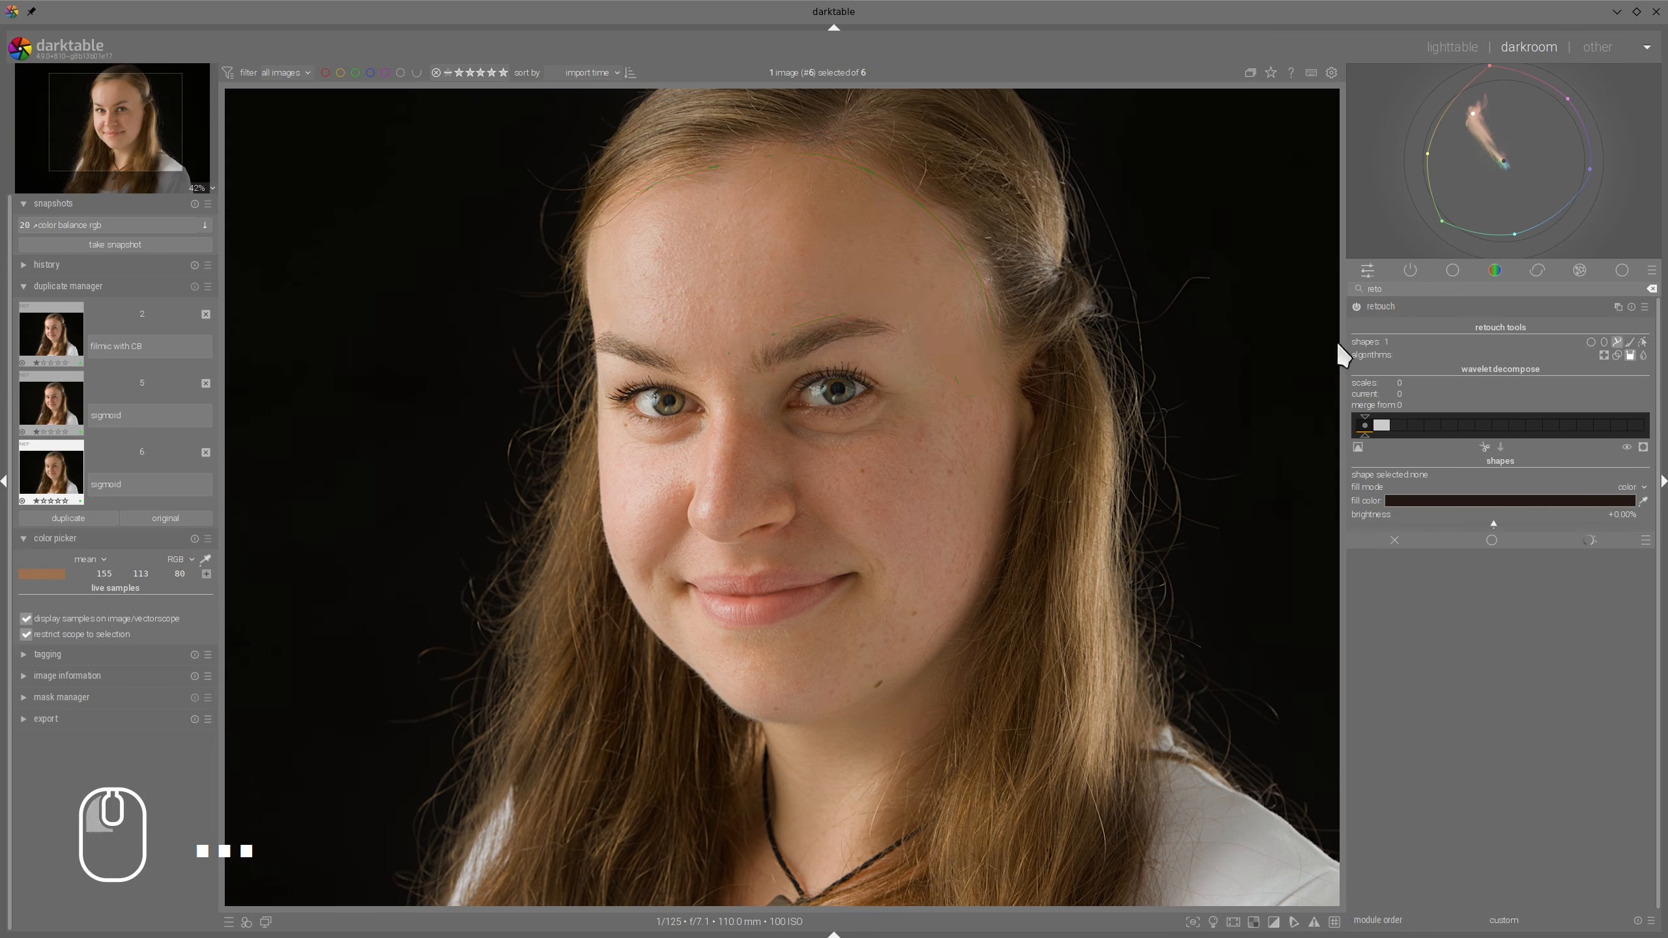
left_click(1006, 402)
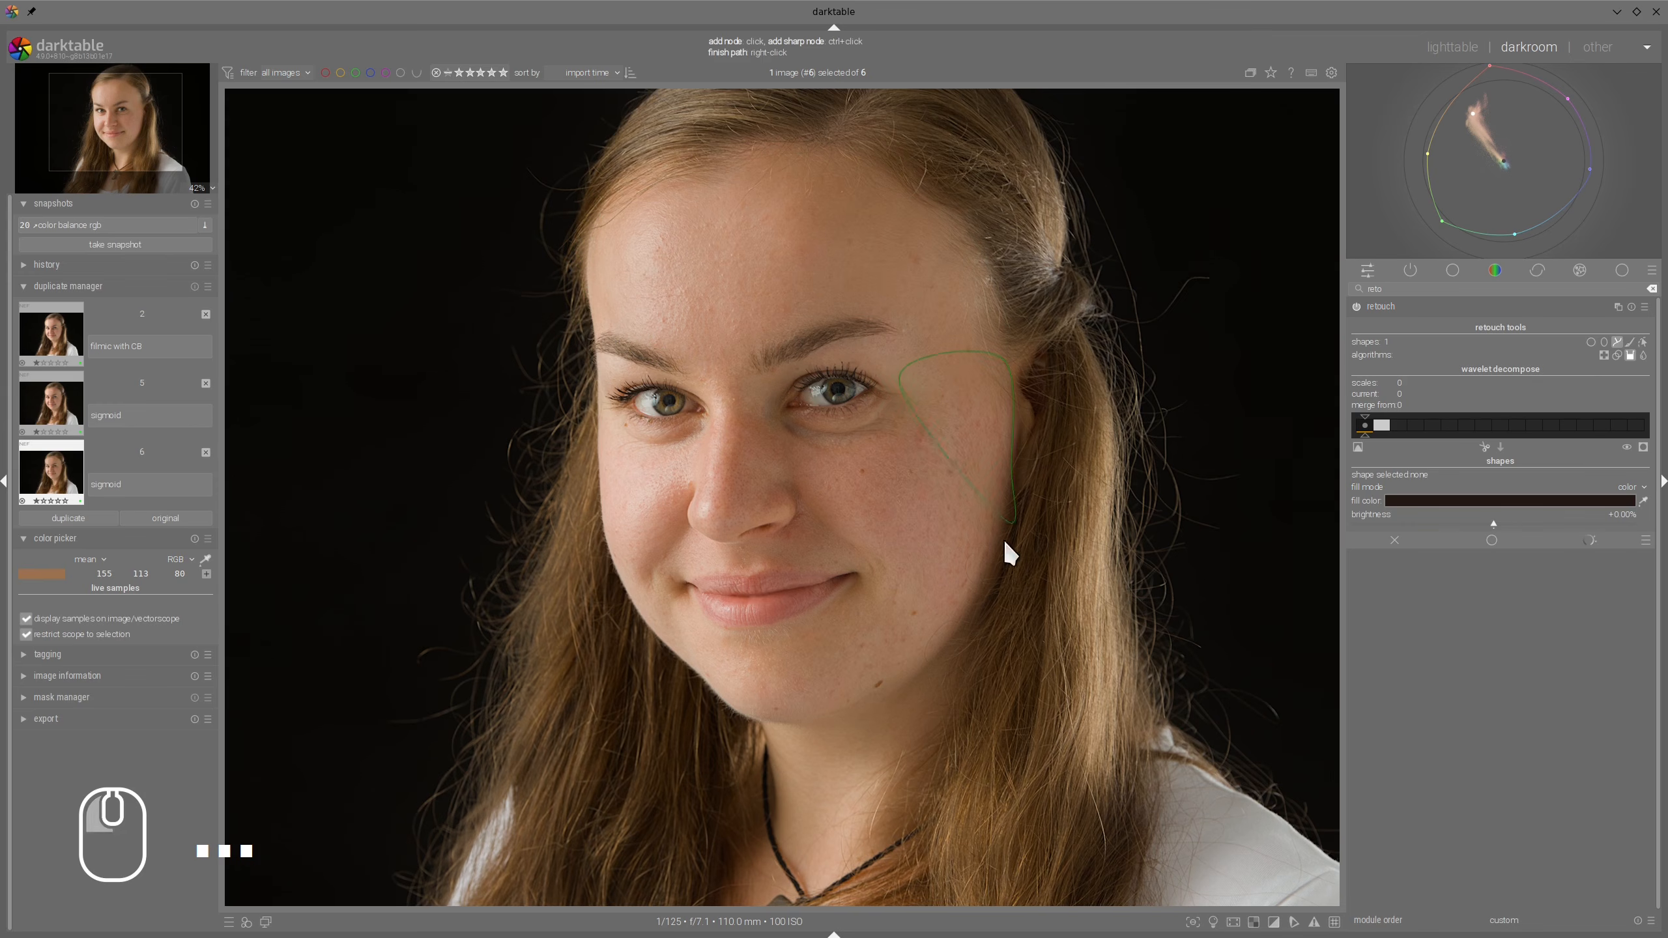
left_click(737, 693)
left_click(647, 582)
left_click(599, 444)
left_click(671, 430)
left_click(717, 402)
left_click(706, 374)
left_click(722, 377)
left_click(903, 391)
right_click(972, 420)
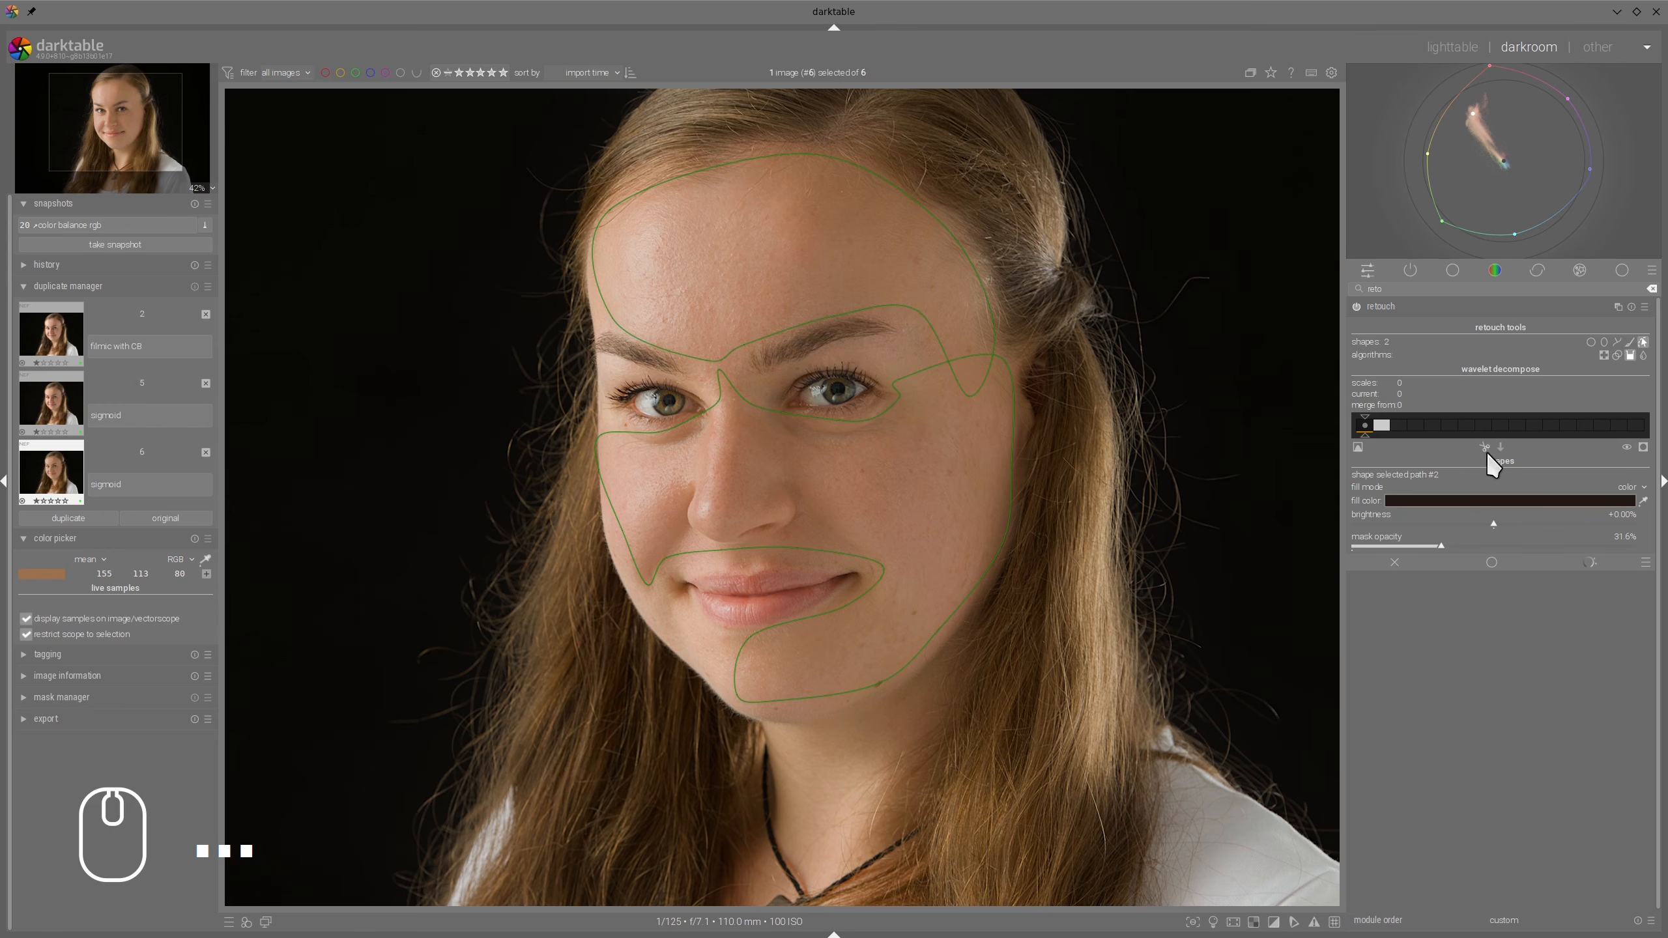
Set the cheek and chin path's mask opacity to 31.4%, enable the parametric mask, and set the retouch blend mode to chromaticity
left_click(1441, 545)
left_click(1587, 563)
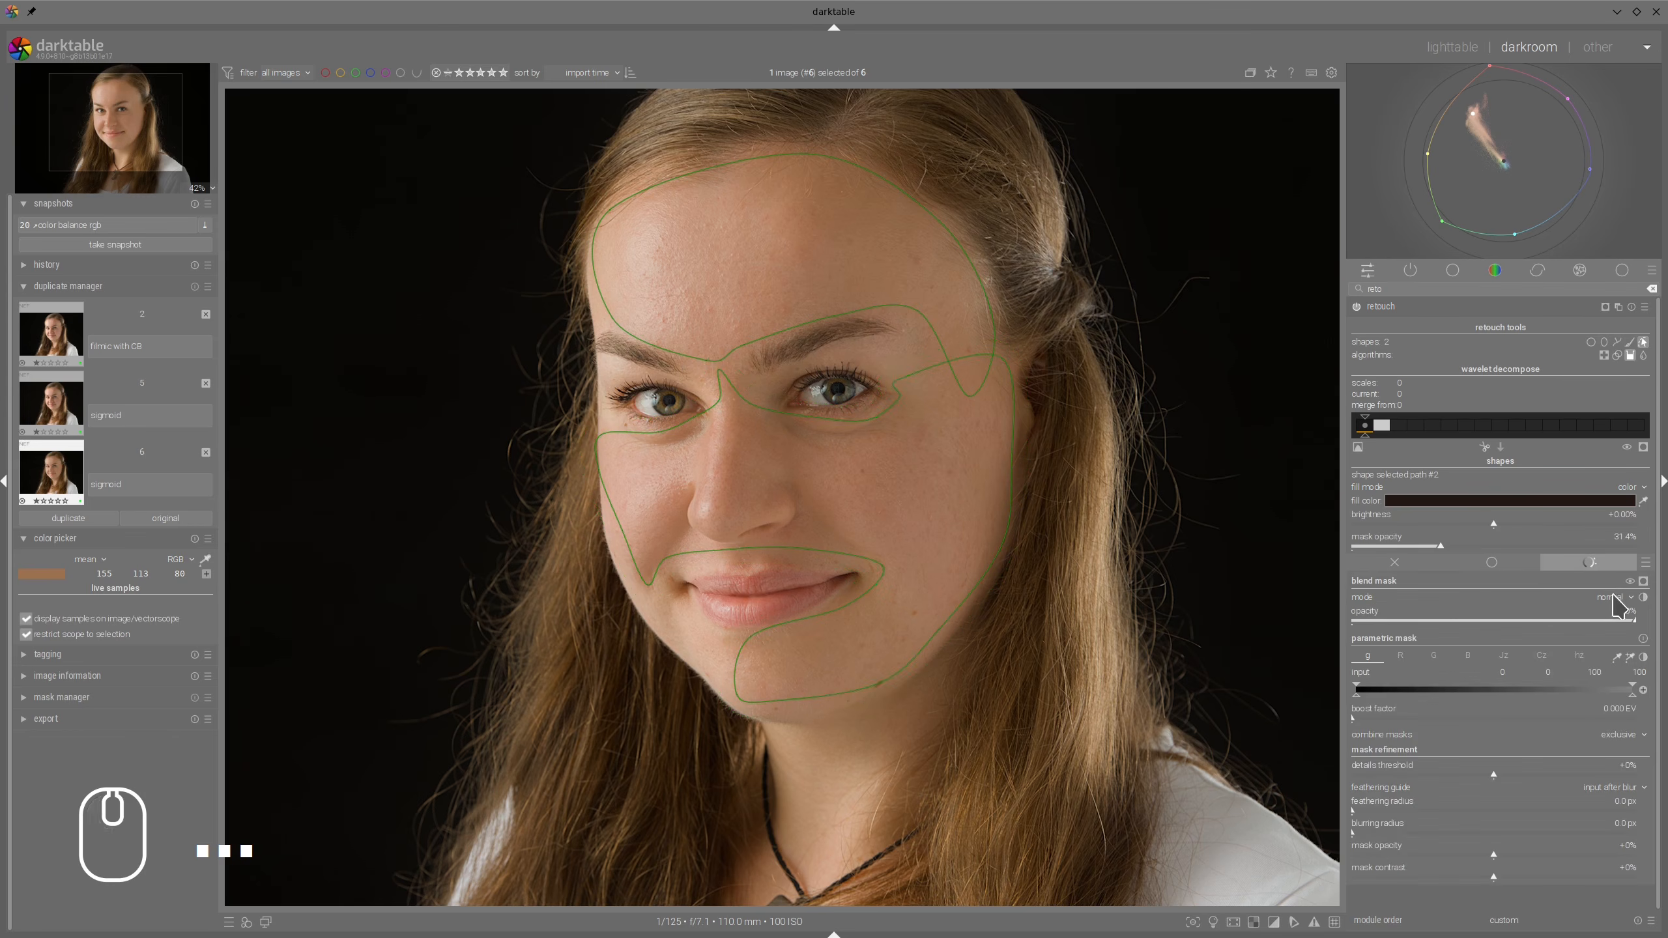
left_click(1619, 610)
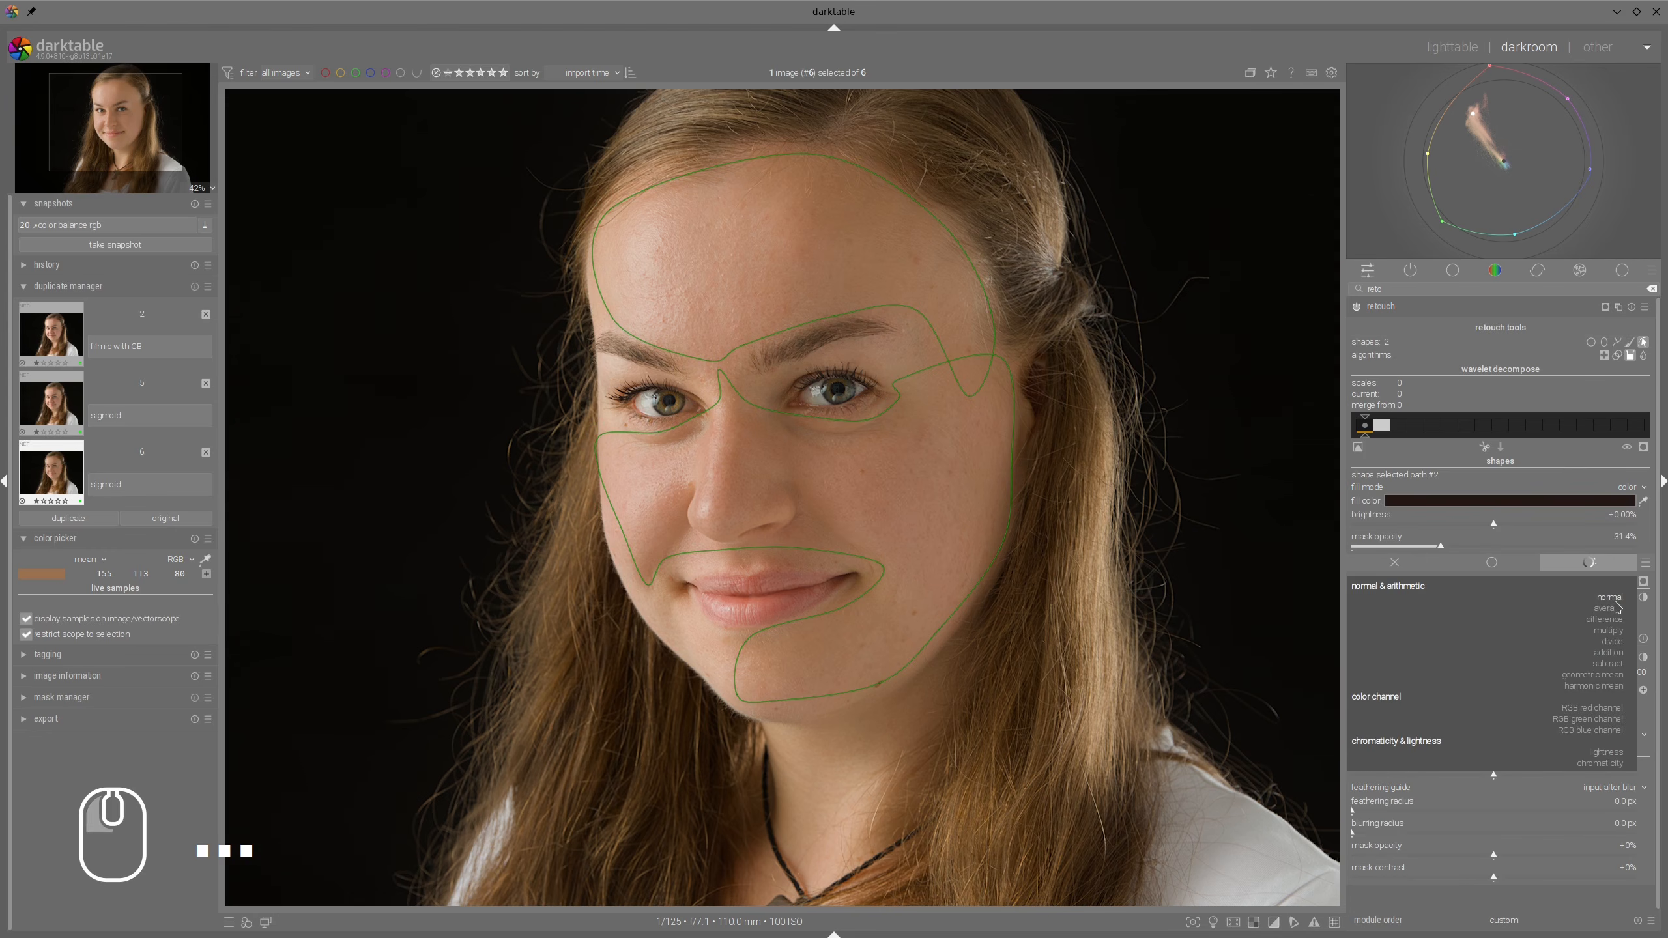
left_click(1606, 764)
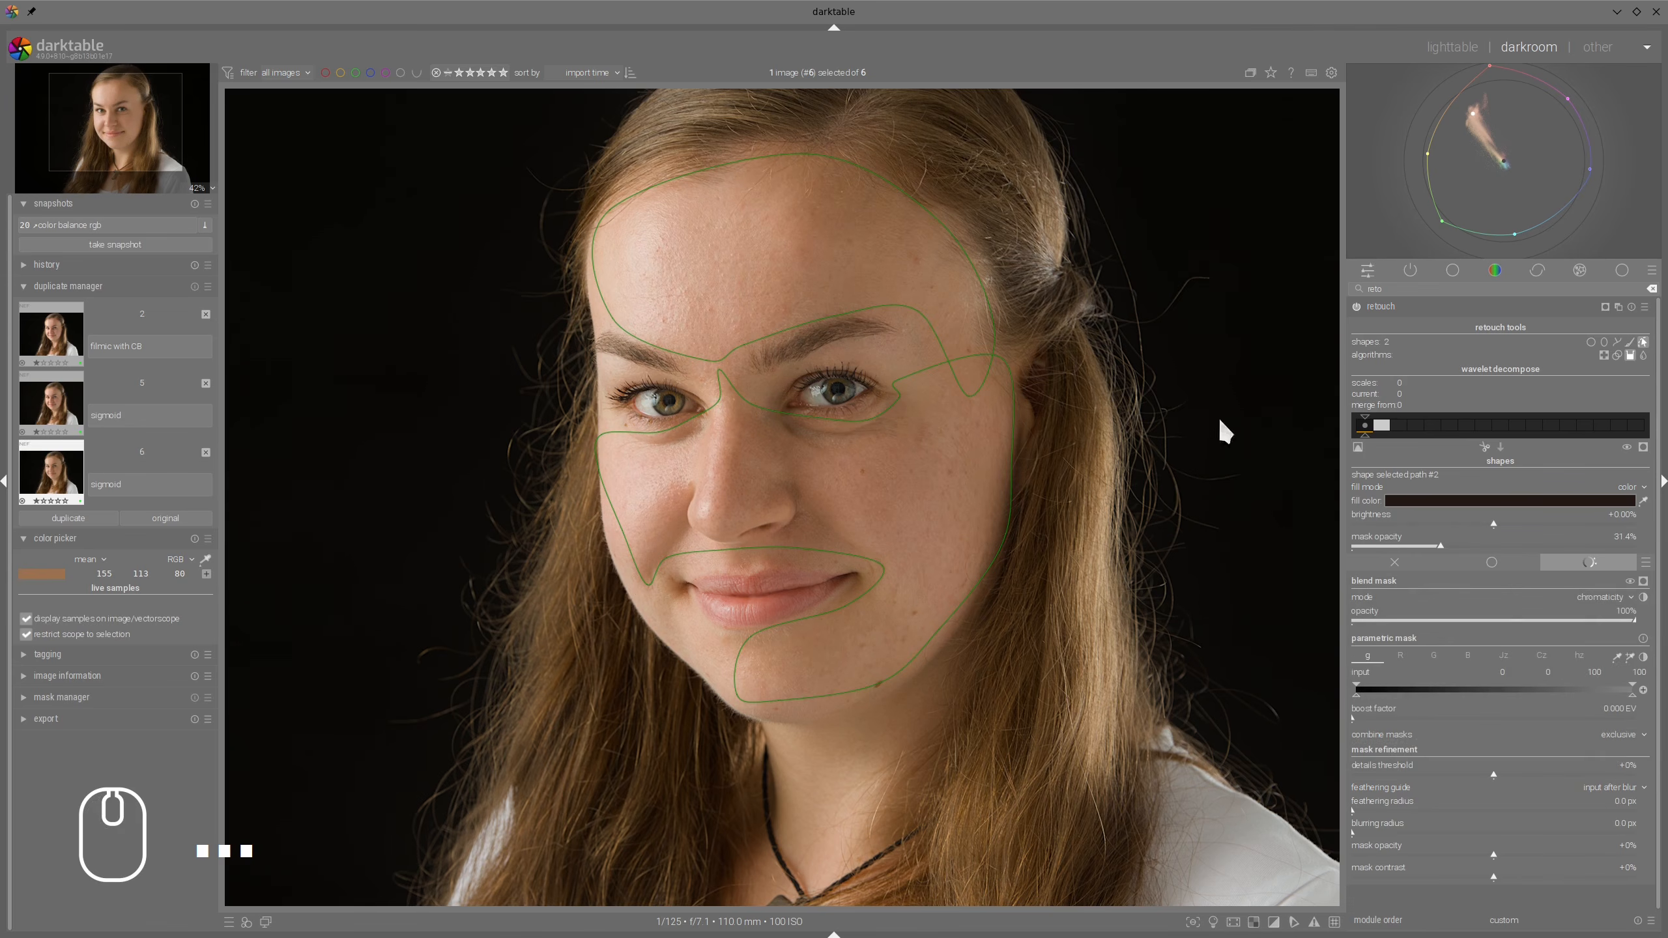
Compare the face in close-up with retouch off and on
left_click(1418, 306)
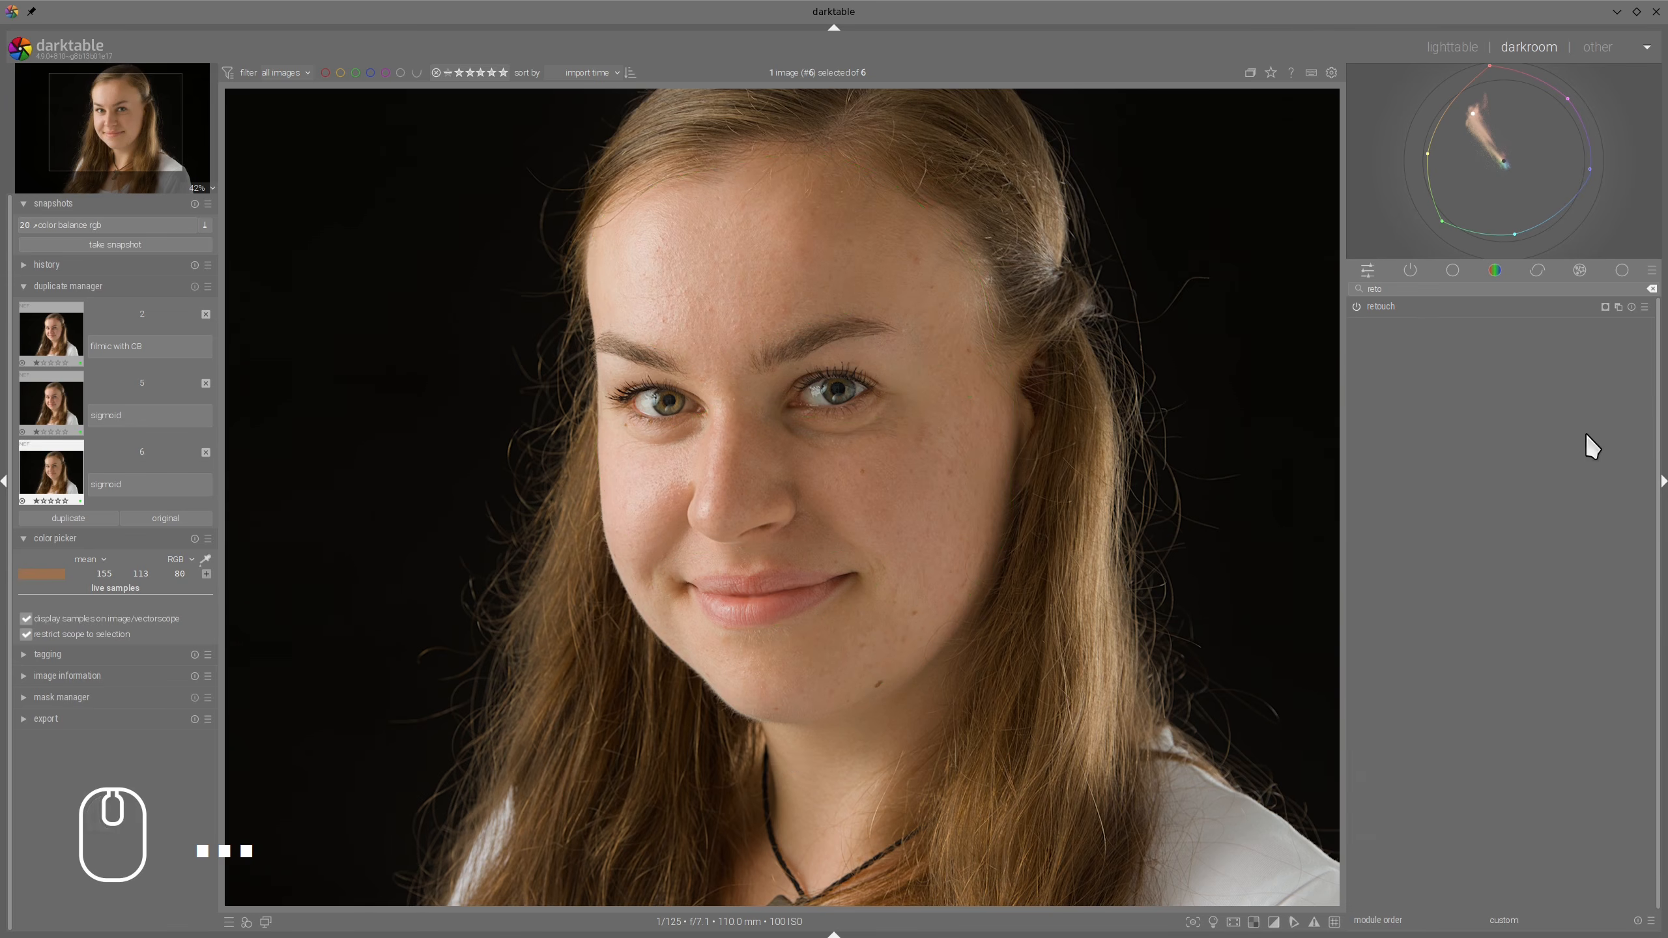
left_click(1356, 306)
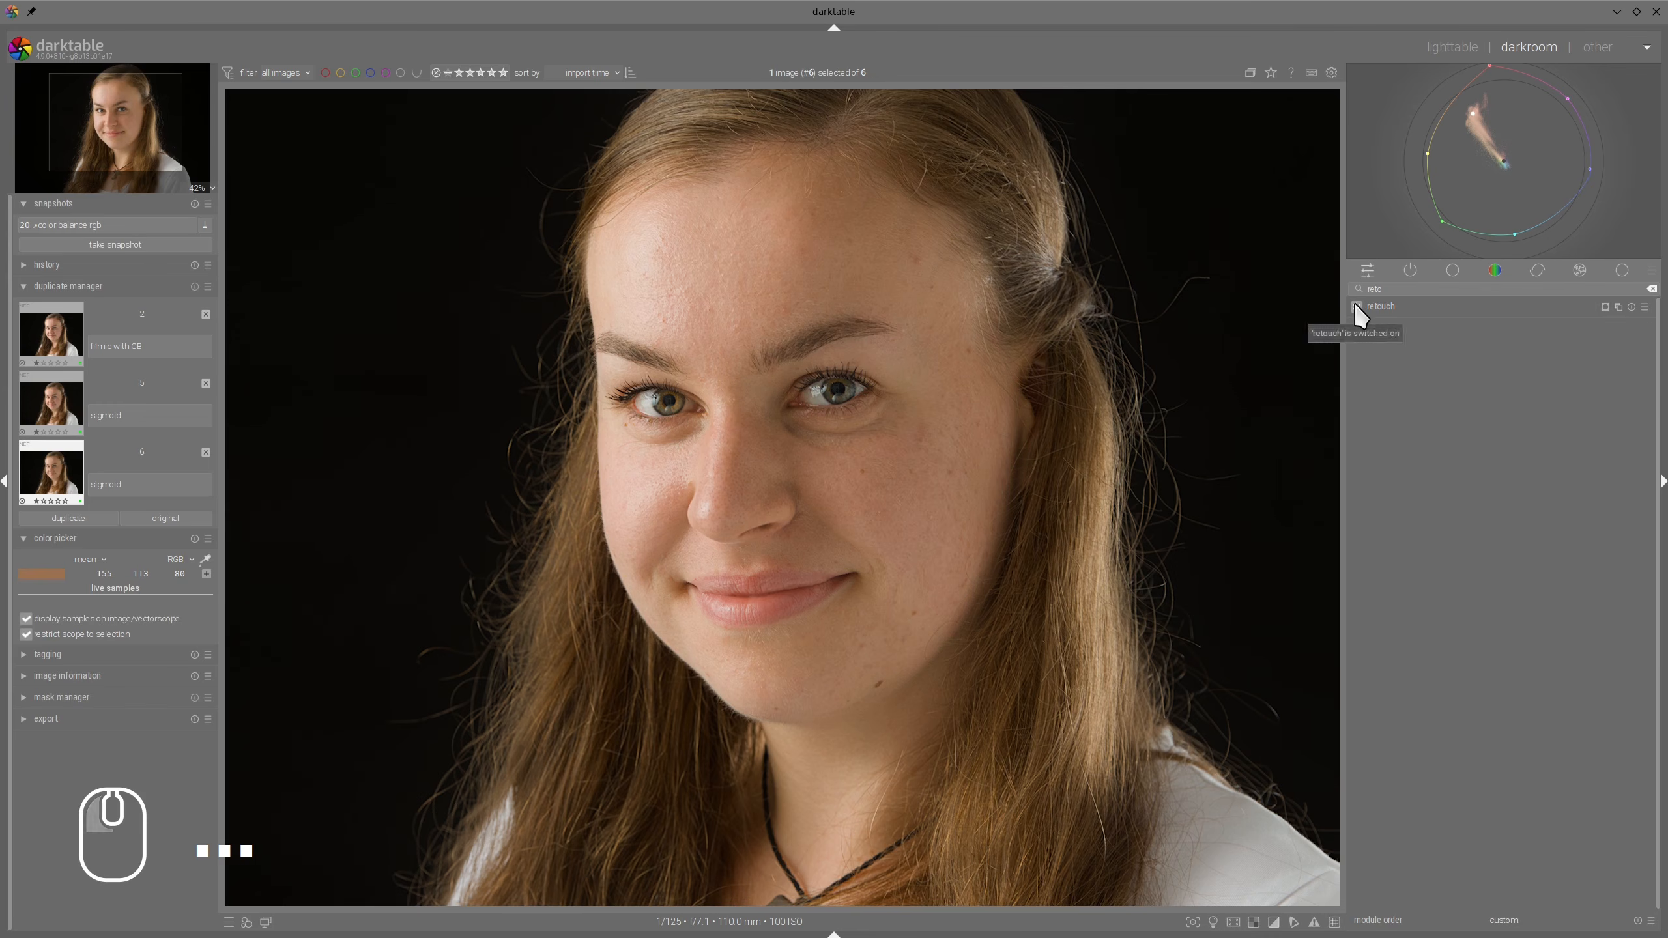
scroll(890, 447, "up", 2)
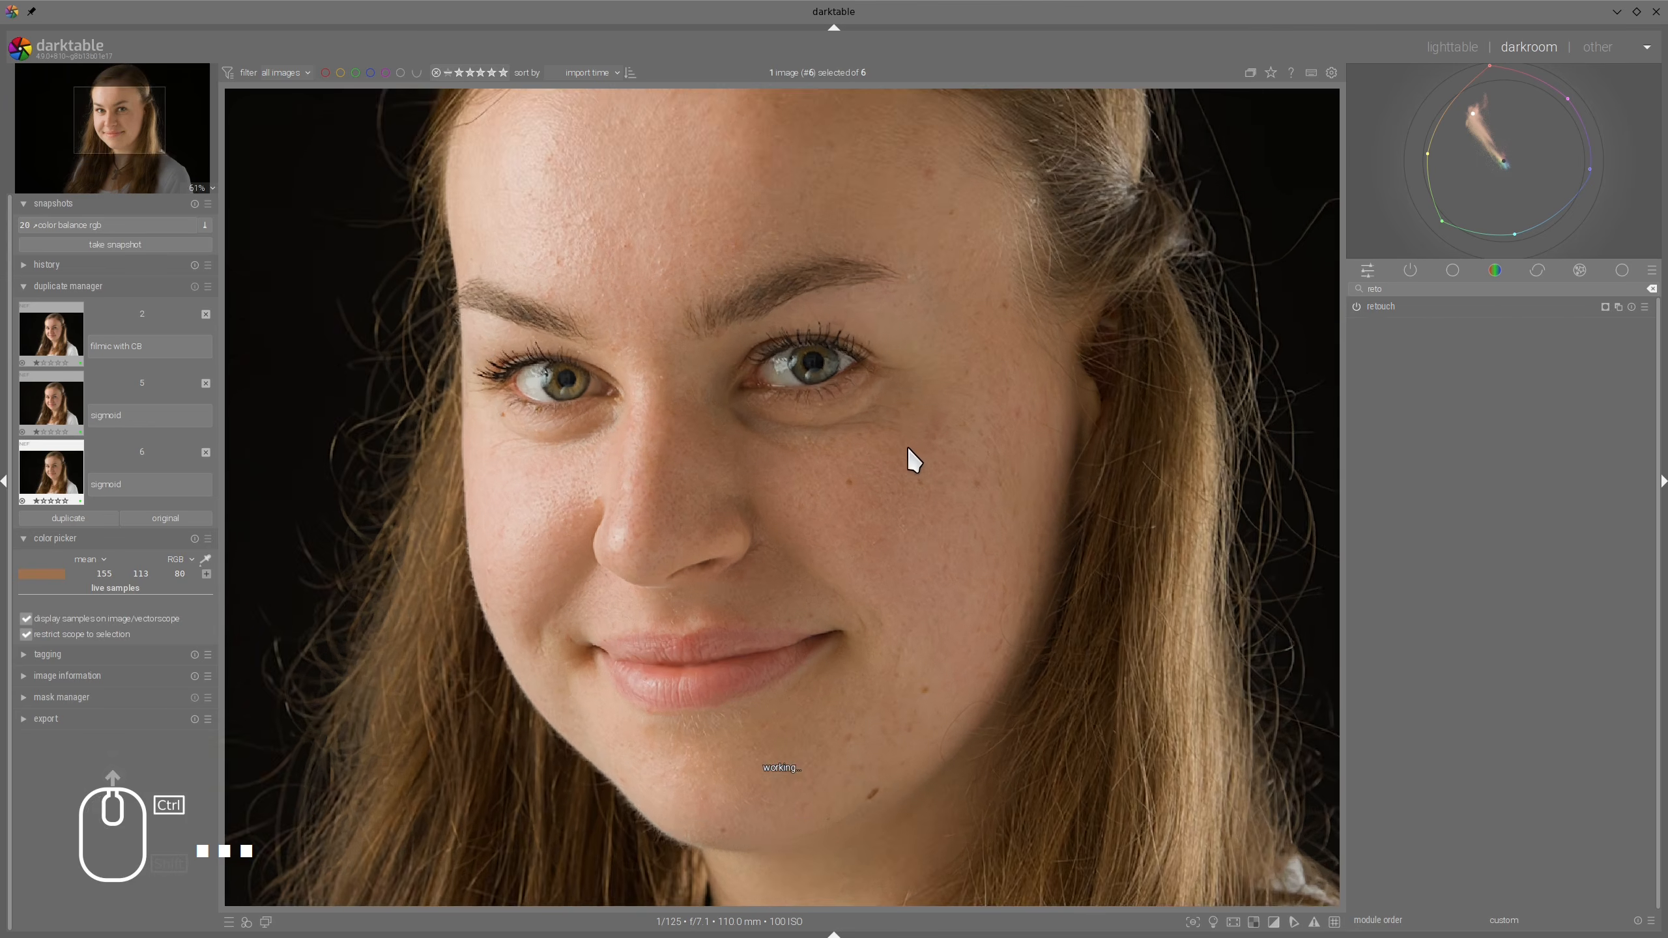
scroll(908, 447, "up", 1)
scroll(938, 354, "down", 2)
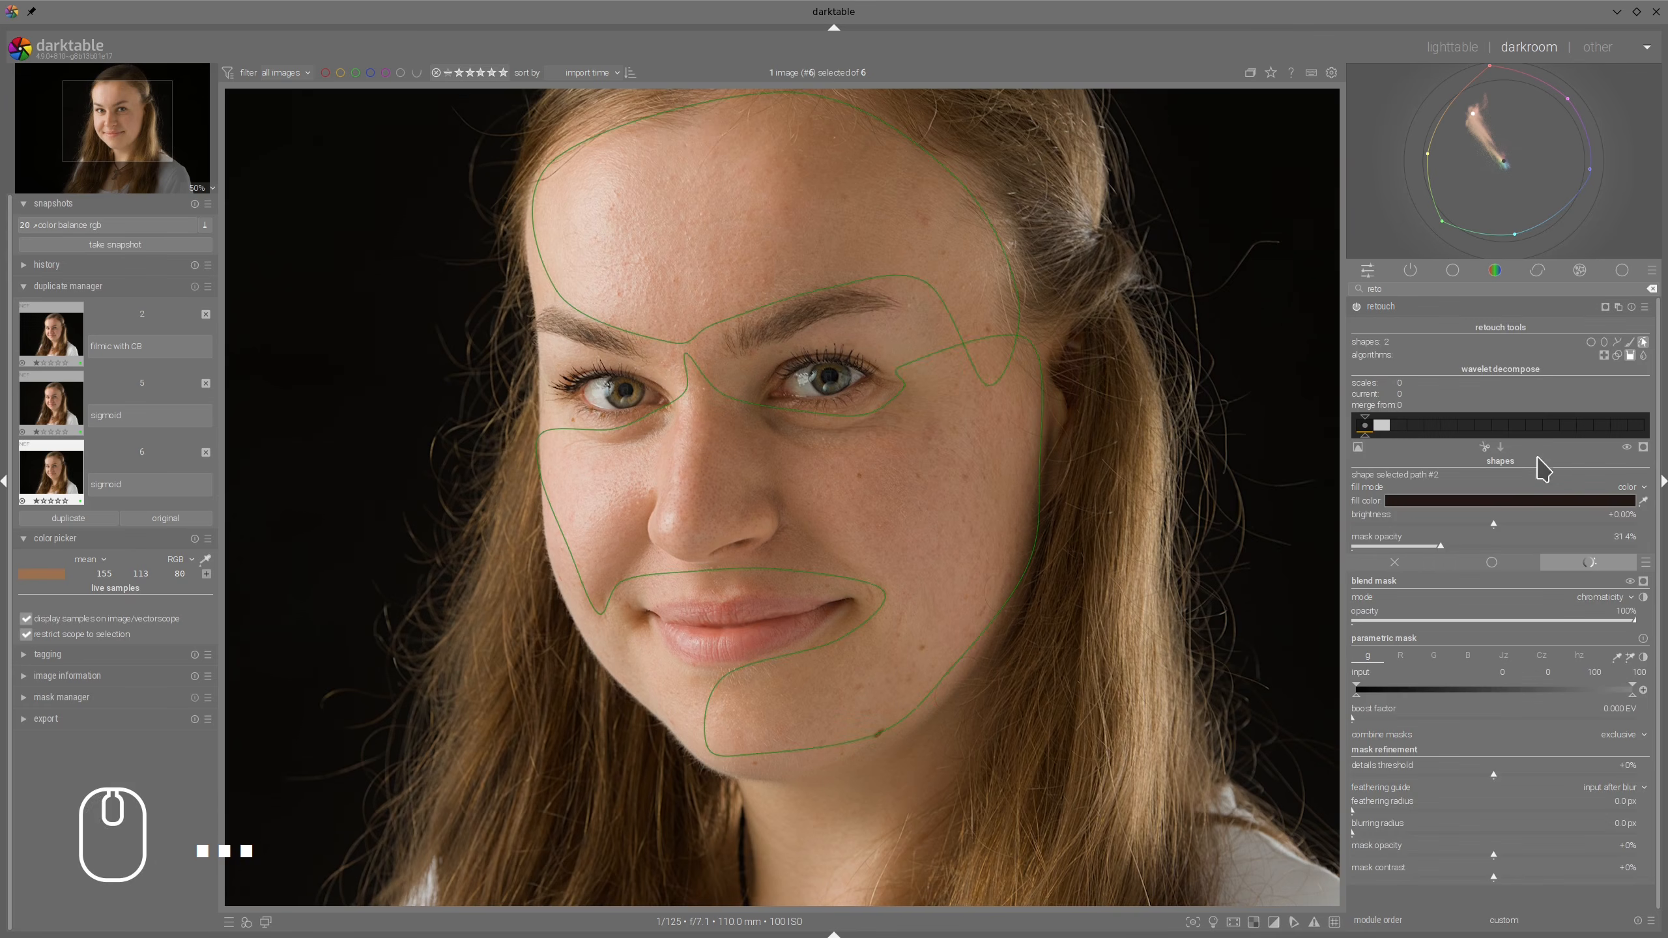
Select the forehead path and adjust its mask opacity, select the lower face path, and collapse the retouch module
left_click(883, 232)
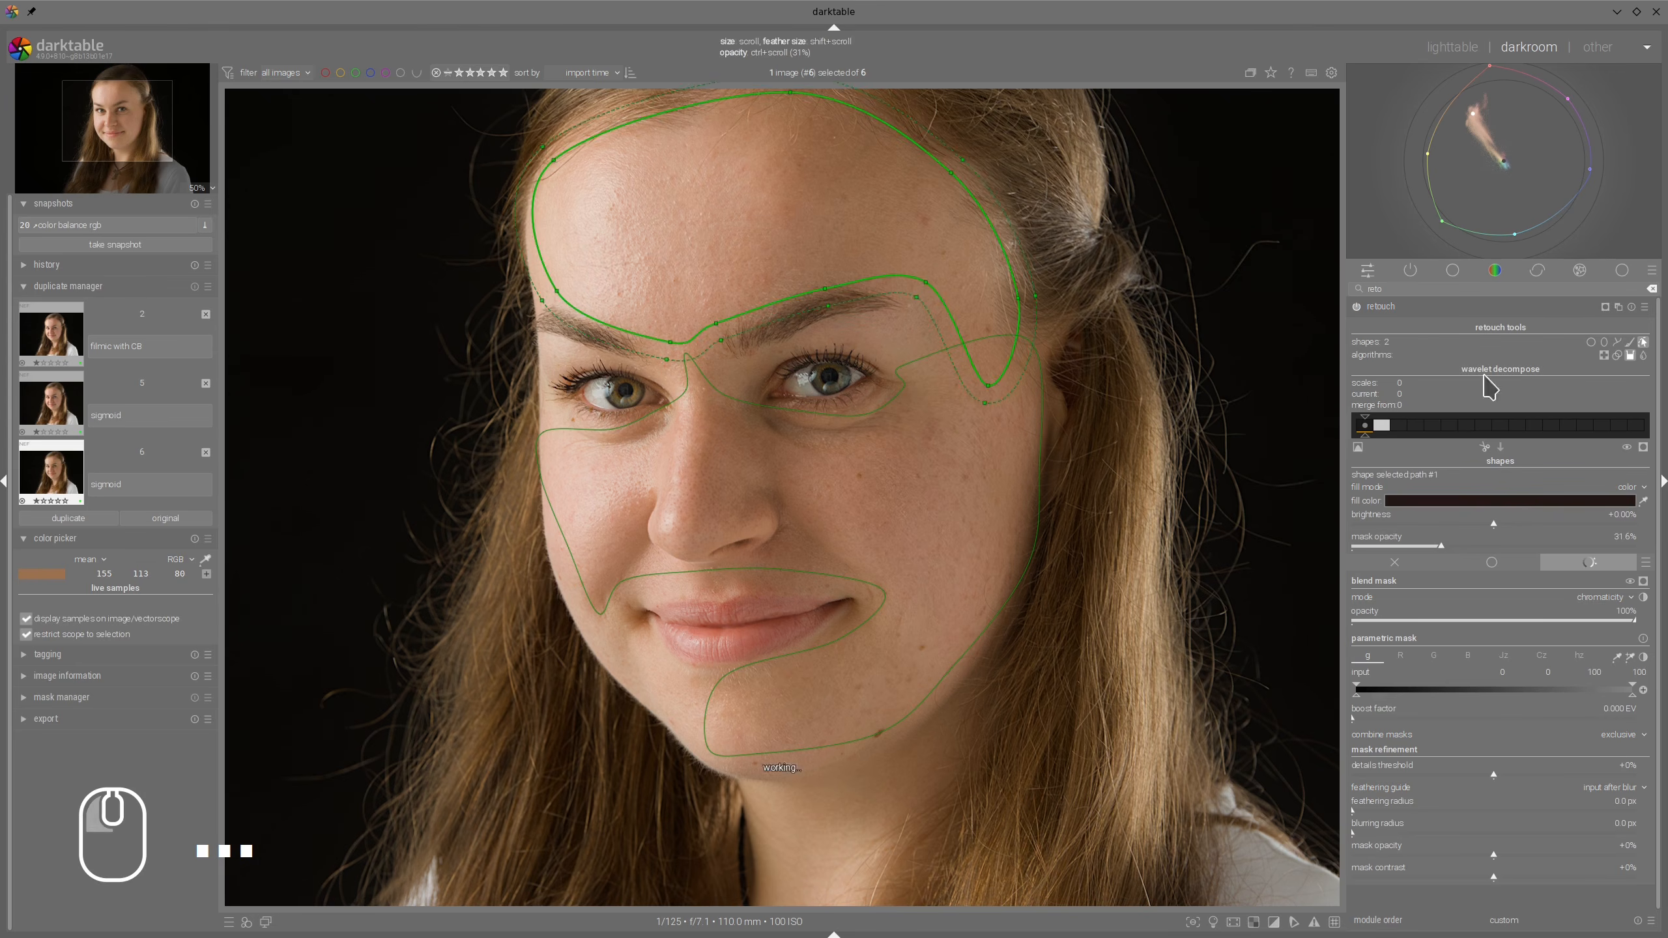
mouse_move(1443, 547)
left_mouse_down()
mouse_move(1519, 551)
mouse_move(1485, 417)
left_mouse_up()
left_click(979, 506)
left_click(1407, 307)
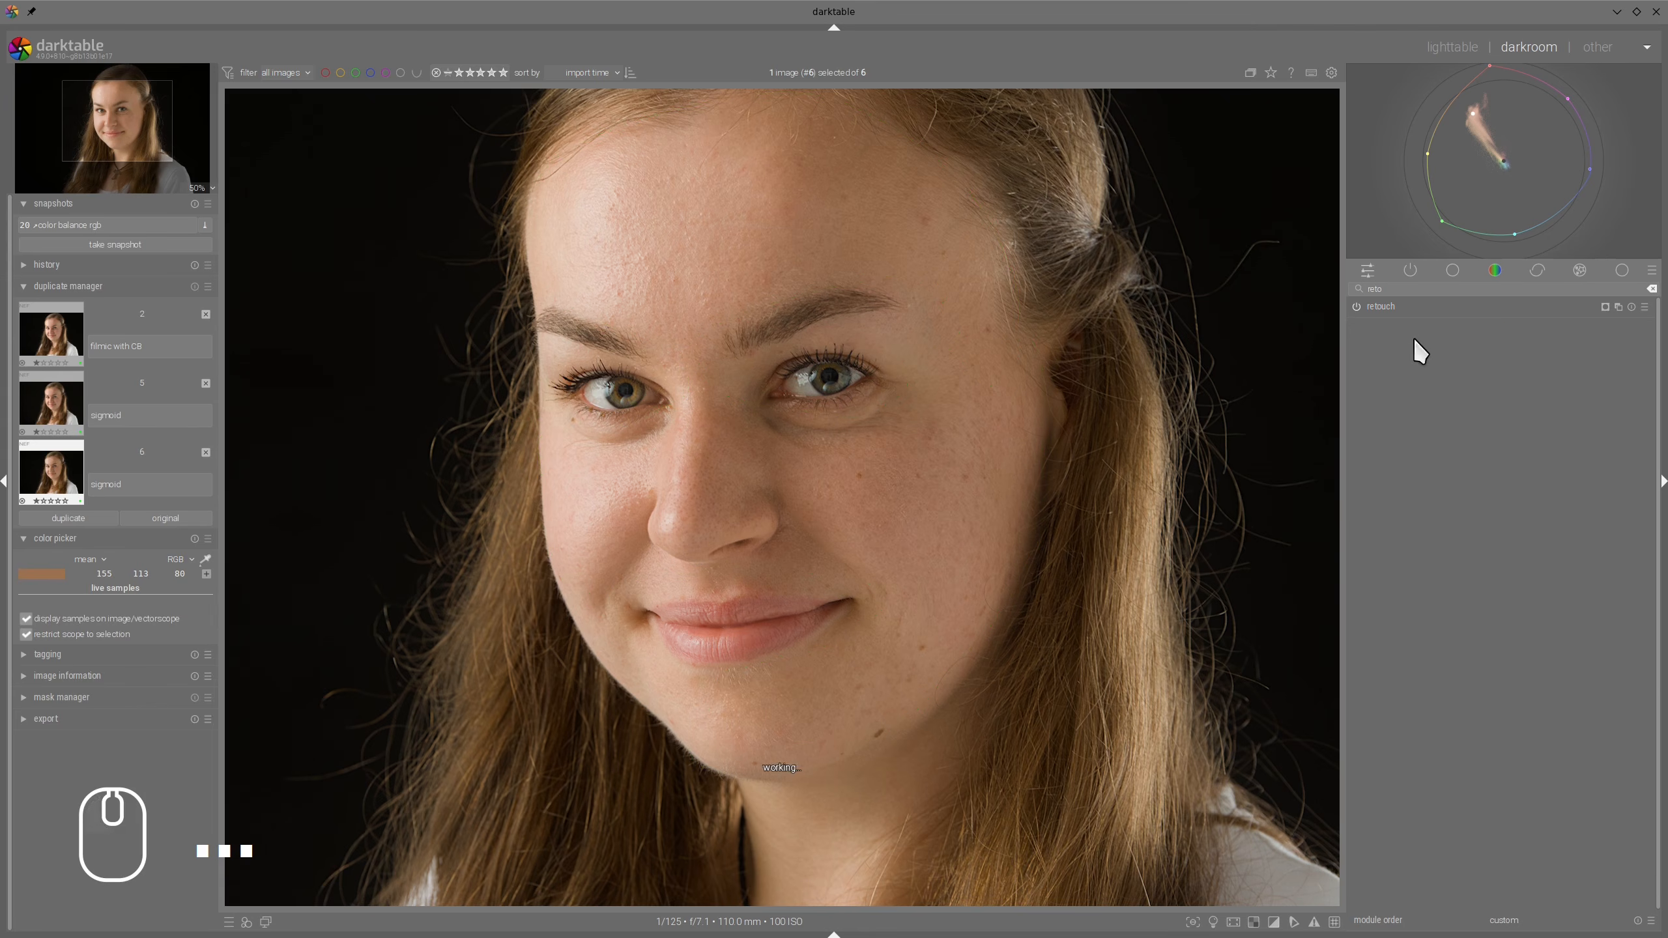
Toggle retouch off and on again to judge the skin evening on the whole portrait, and return to the previous module group
left_click(1356, 306)
left_click(1353, 304)
scroll(904, 389, "down", 2)
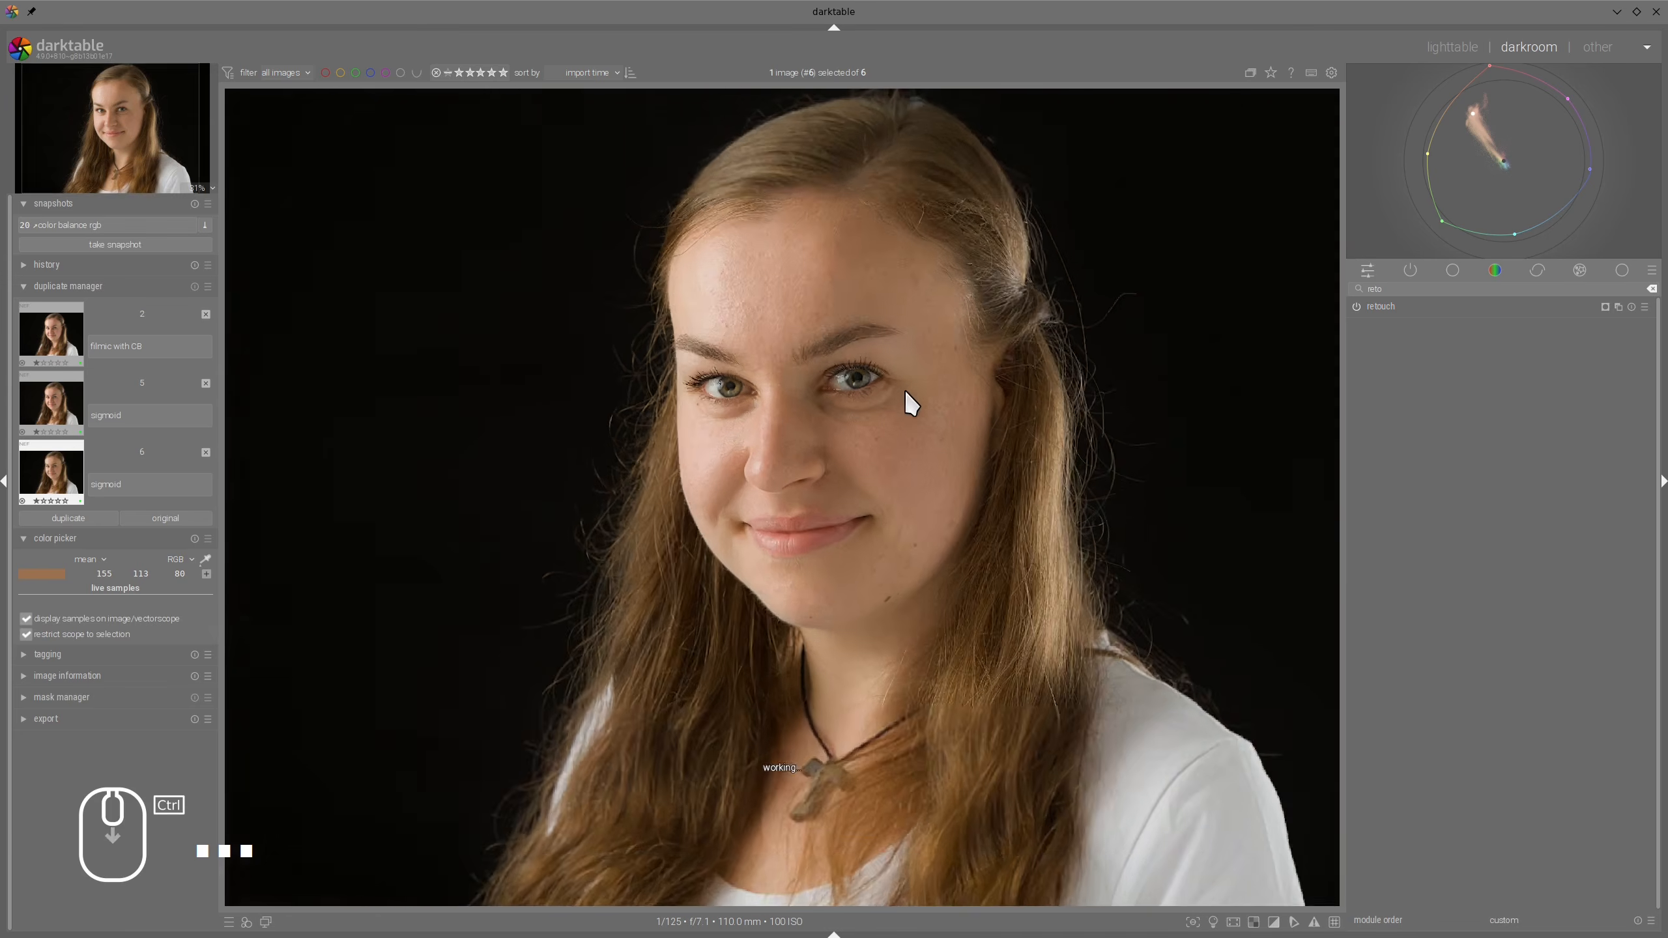
scroll(904, 388, "up", 2)
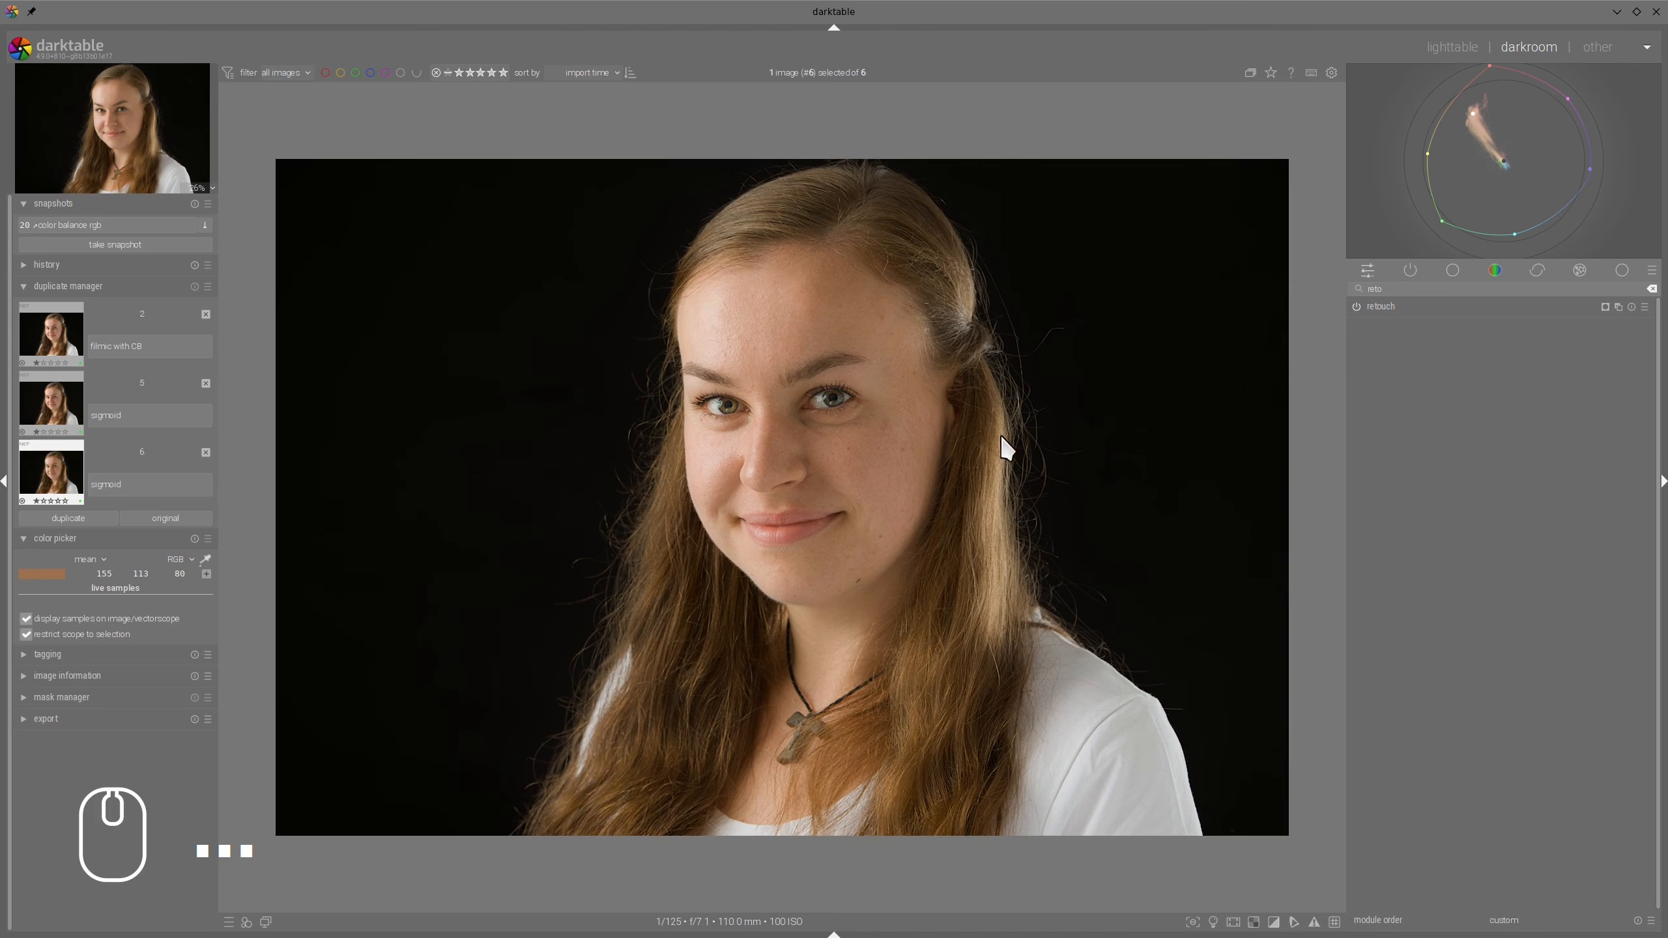
left_click(1620, 270)
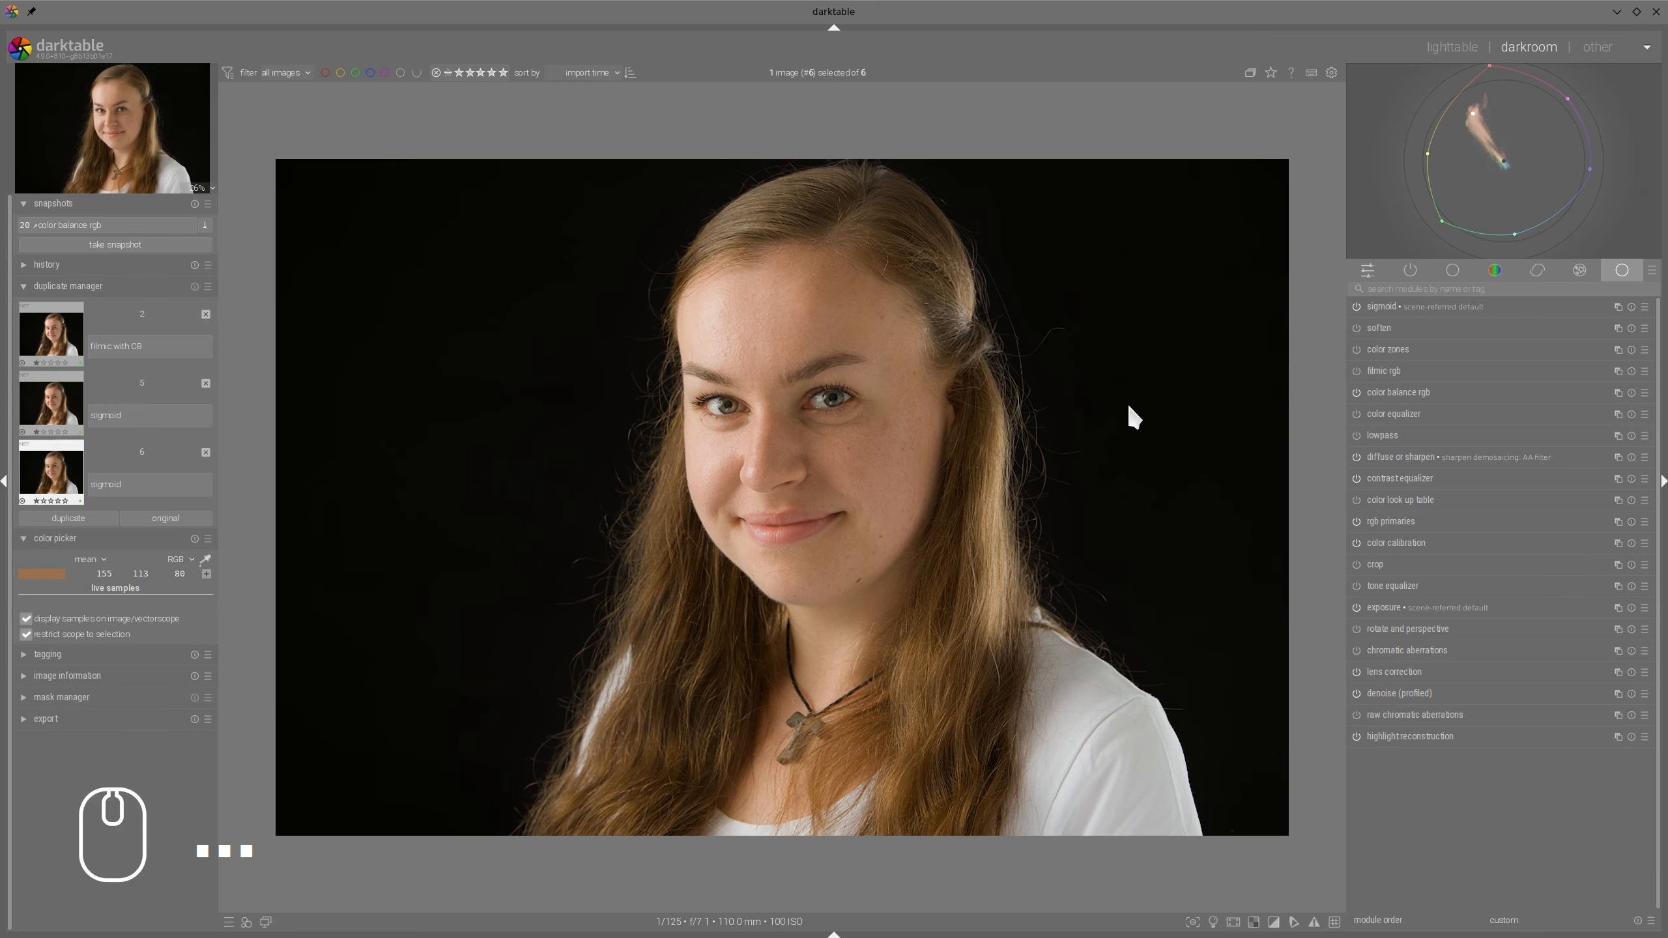
Set the rgb primaries tint hue to -152.7° and tint purity to 3.8%, and collapse the module to check the portrait
left_click(1374, 518)
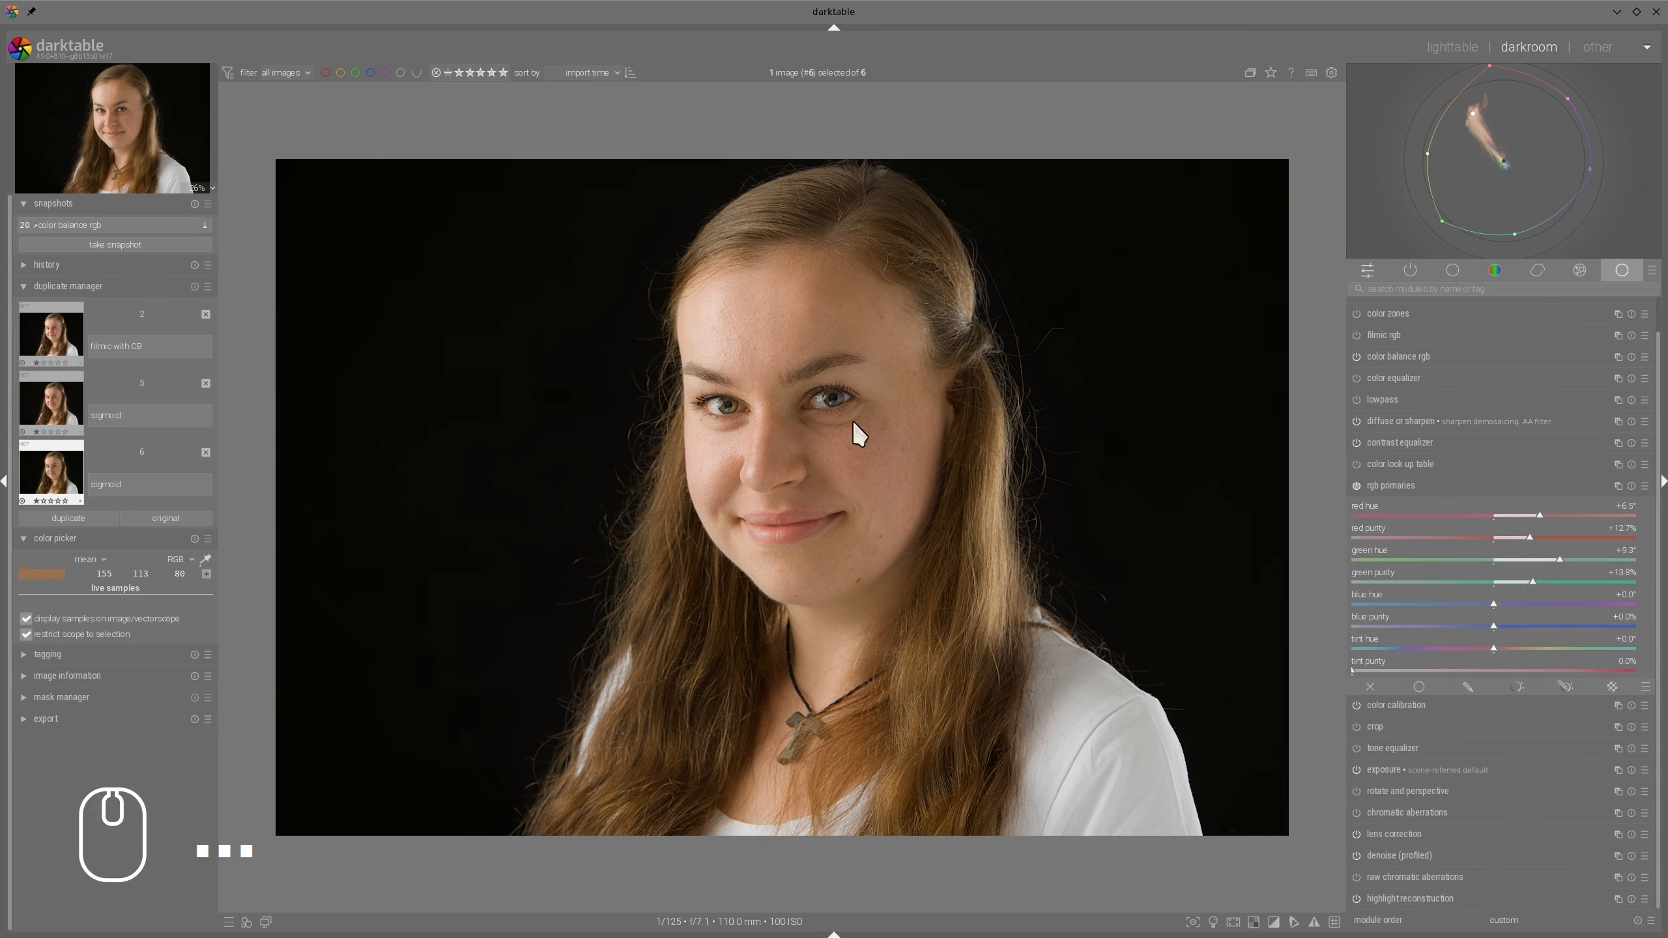
left_click_drag(1368, 646, 1347, 653)
left_click_drag(1368, 672, 1405, 673)
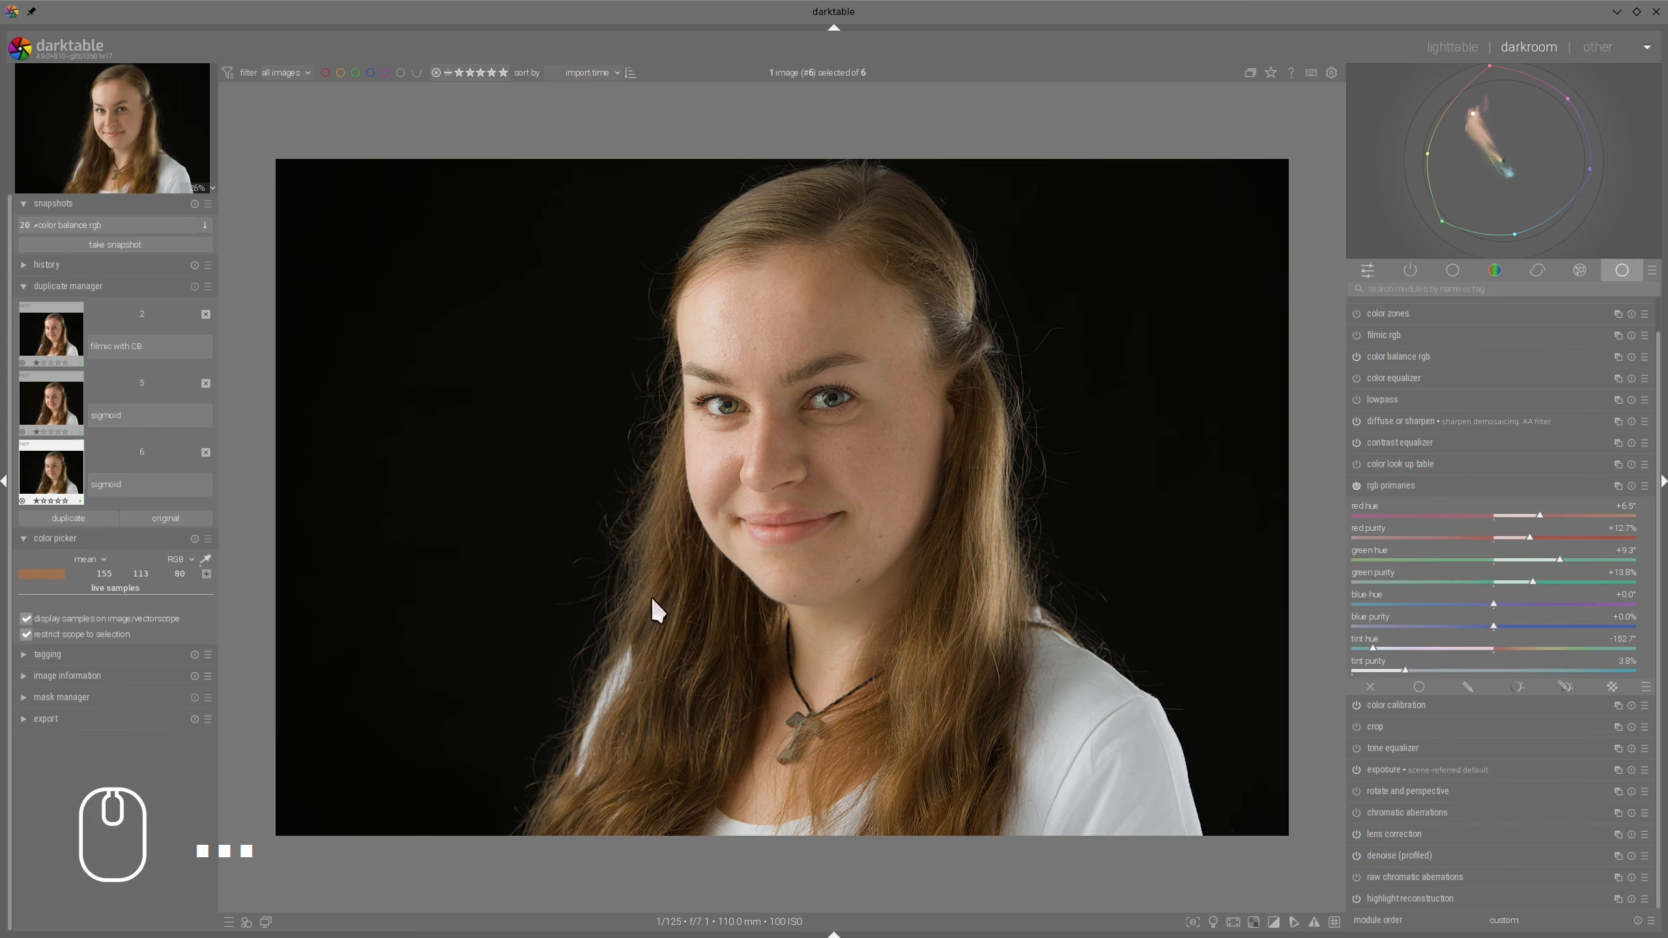
left_click(1370, 486)
scroll(938, 441, "down", 4, "ctrl")
scroll(938, 444, "up", 4, "ctrl")
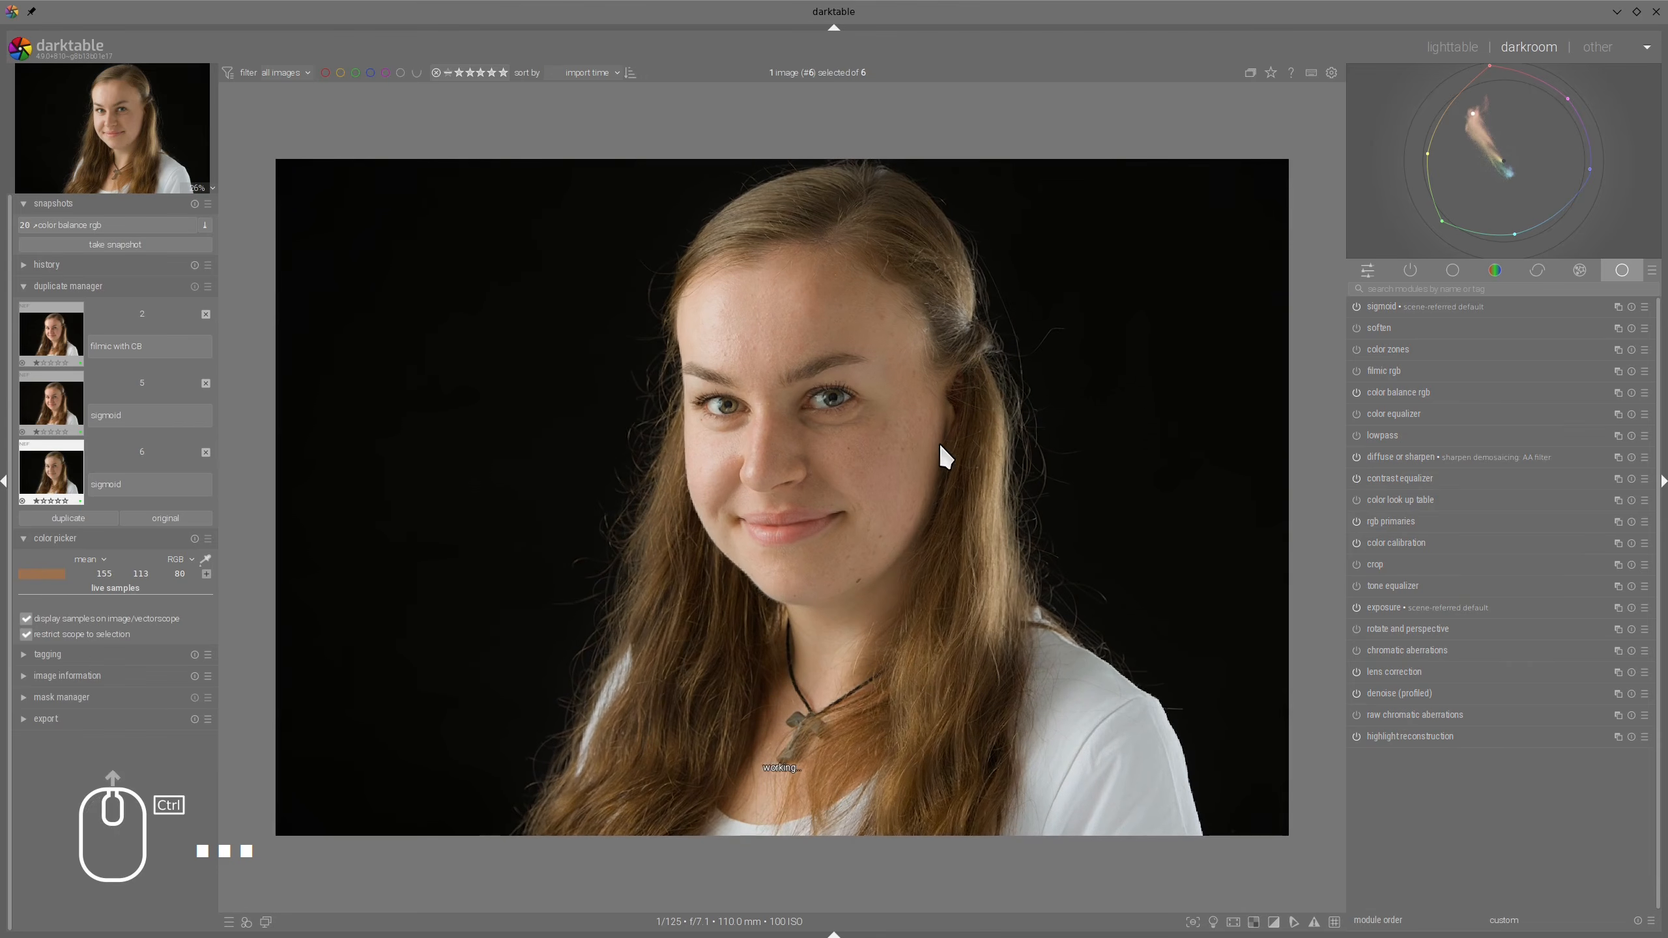
Lower the global saturation and raise the global vibrance slightly in color balance rgb, and collapse the module
left_click(1386, 393)
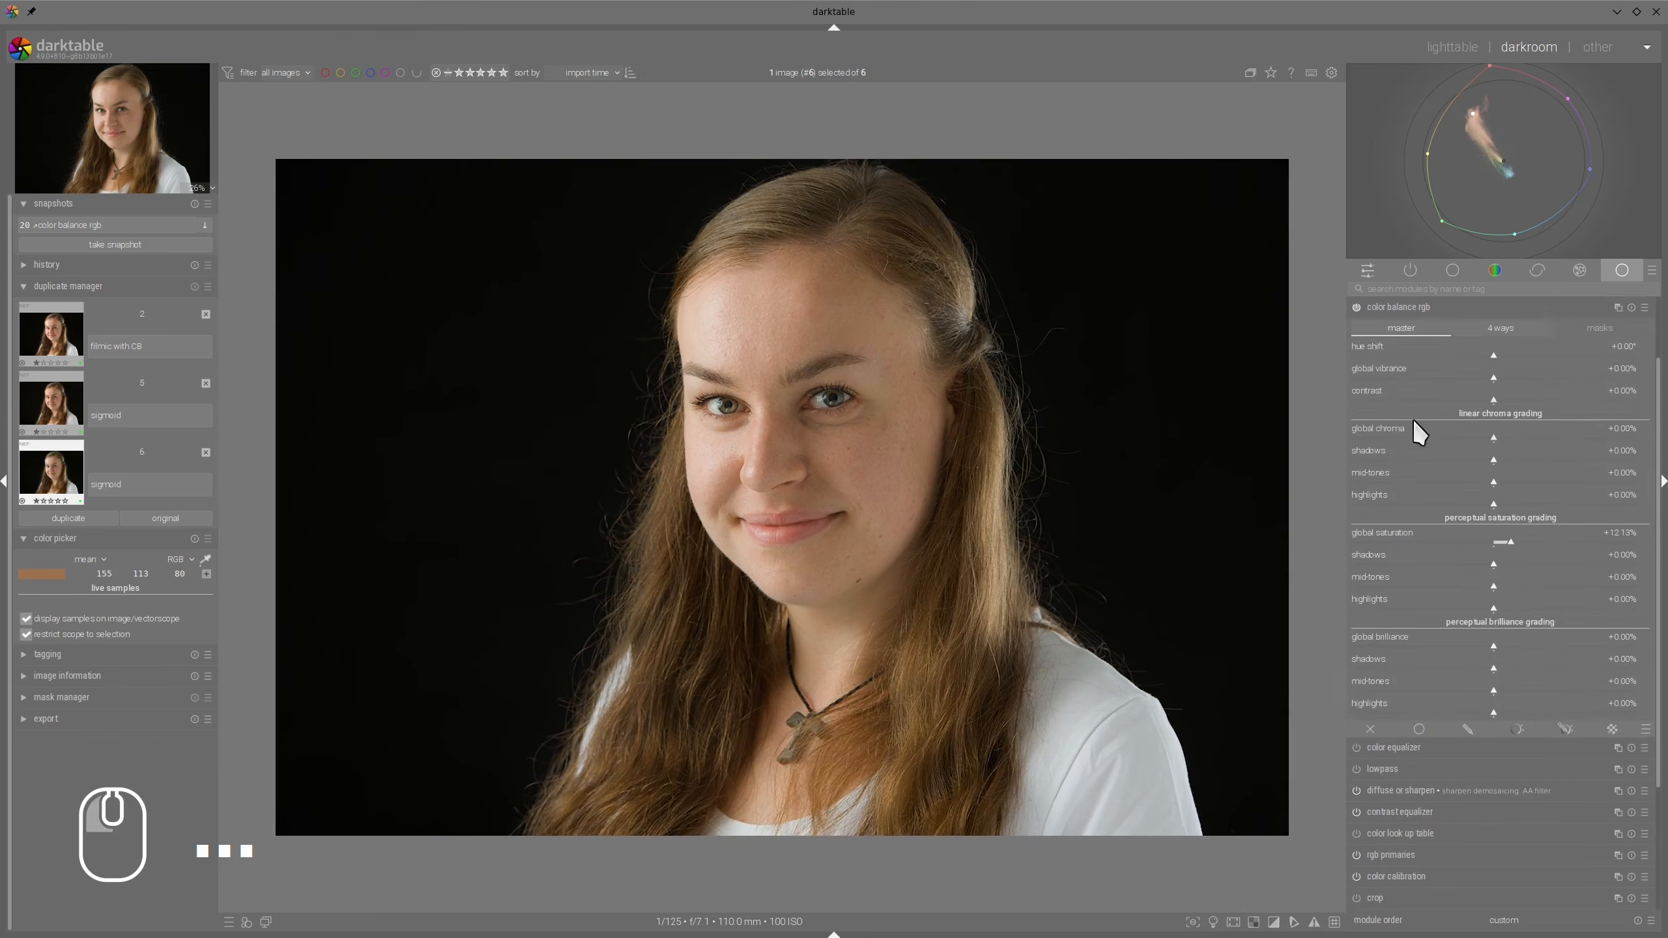
left_click(1498, 544)
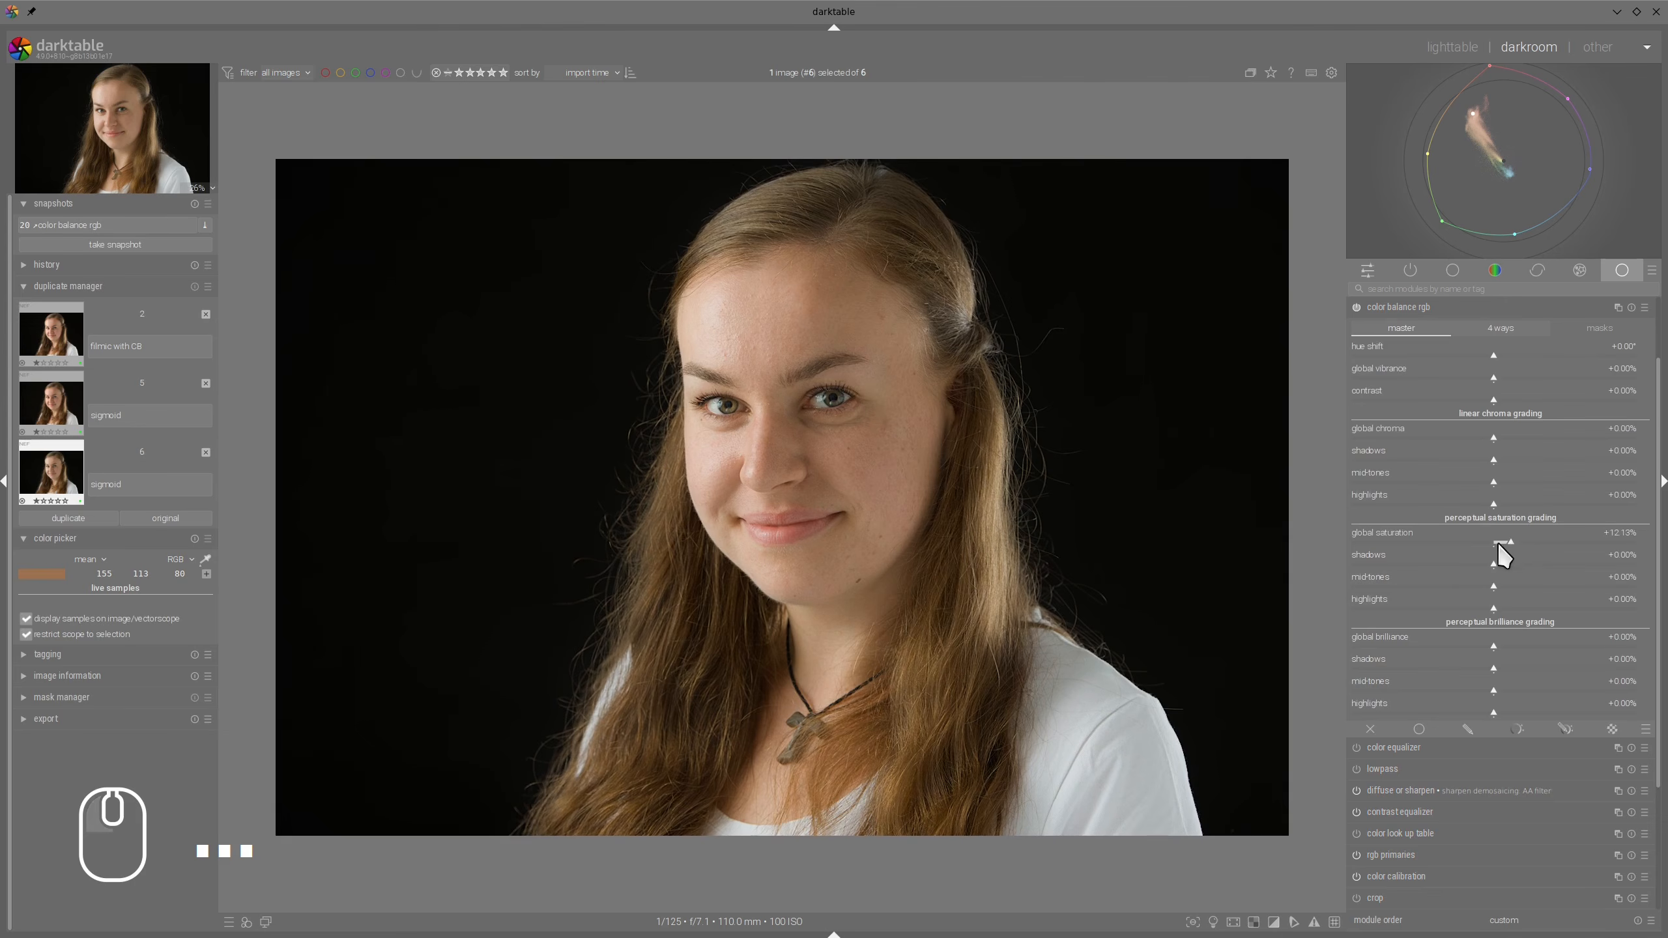
left_click(1521, 379)
left_click_drag(1522, 376, 1516, 378)
left_click(1431, 304)
scroll(869, 422, "down", 2)
scroll(870, 422, "up", 2)
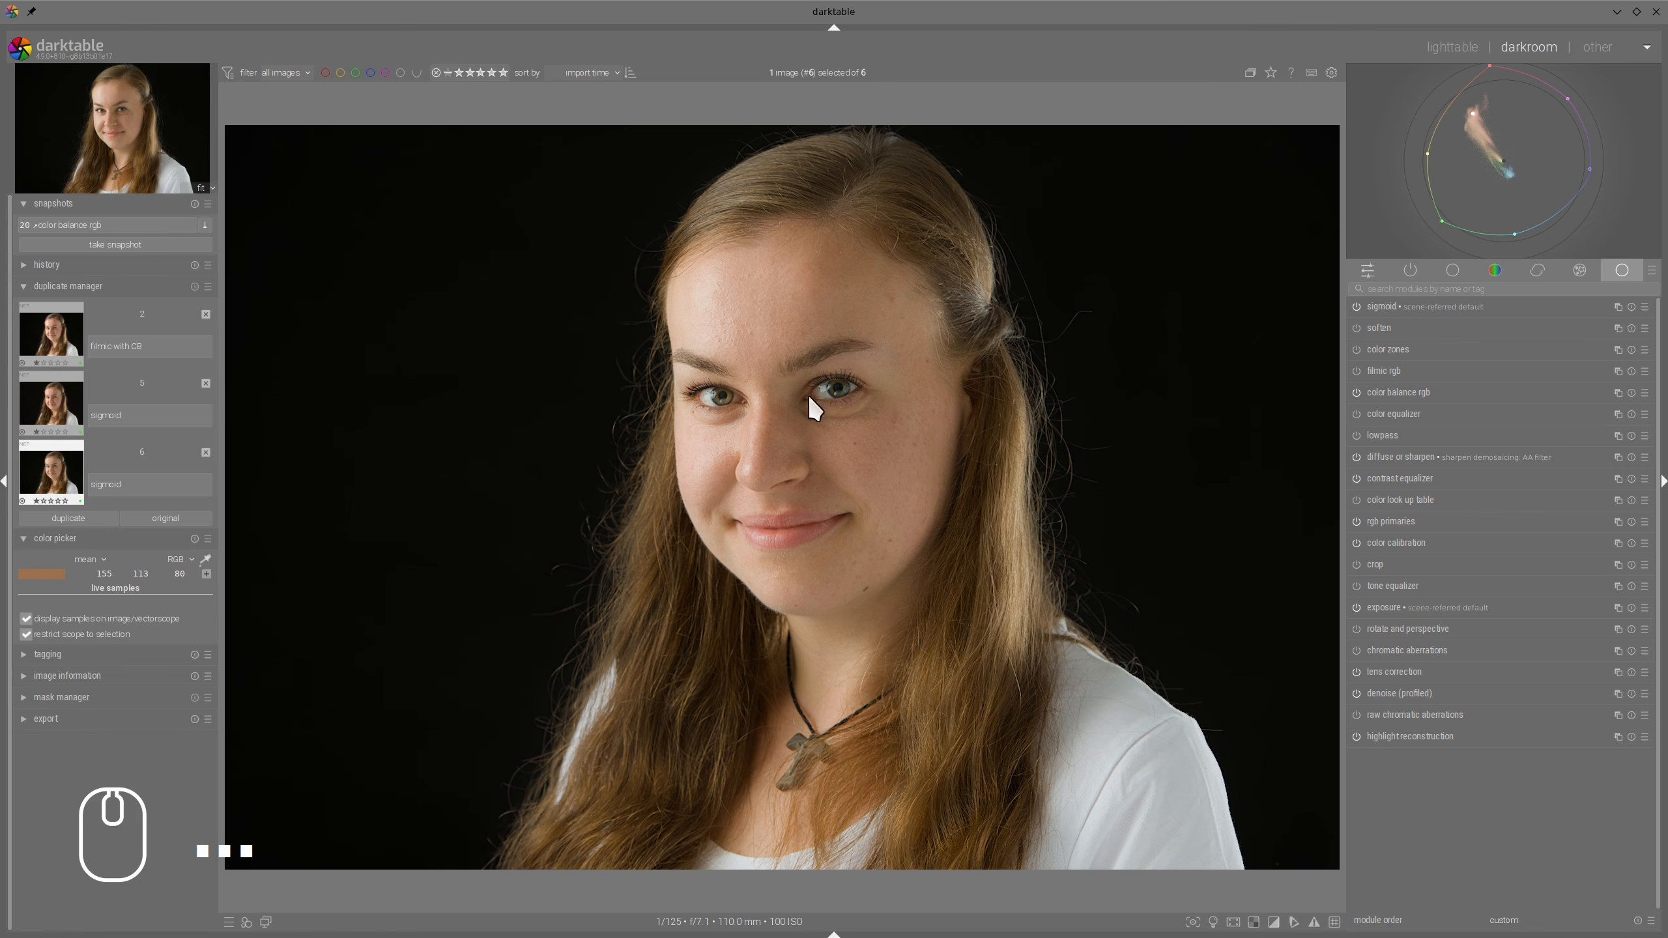
Compare the current portrait with the saved color balance rgb snapshot by moving the split line across the image
scroll(573, 395, "down", 1)
scroll(573, 395, "up", 1)
left_click(66, 224)
left_click_drag(243, 334, 249, 380)
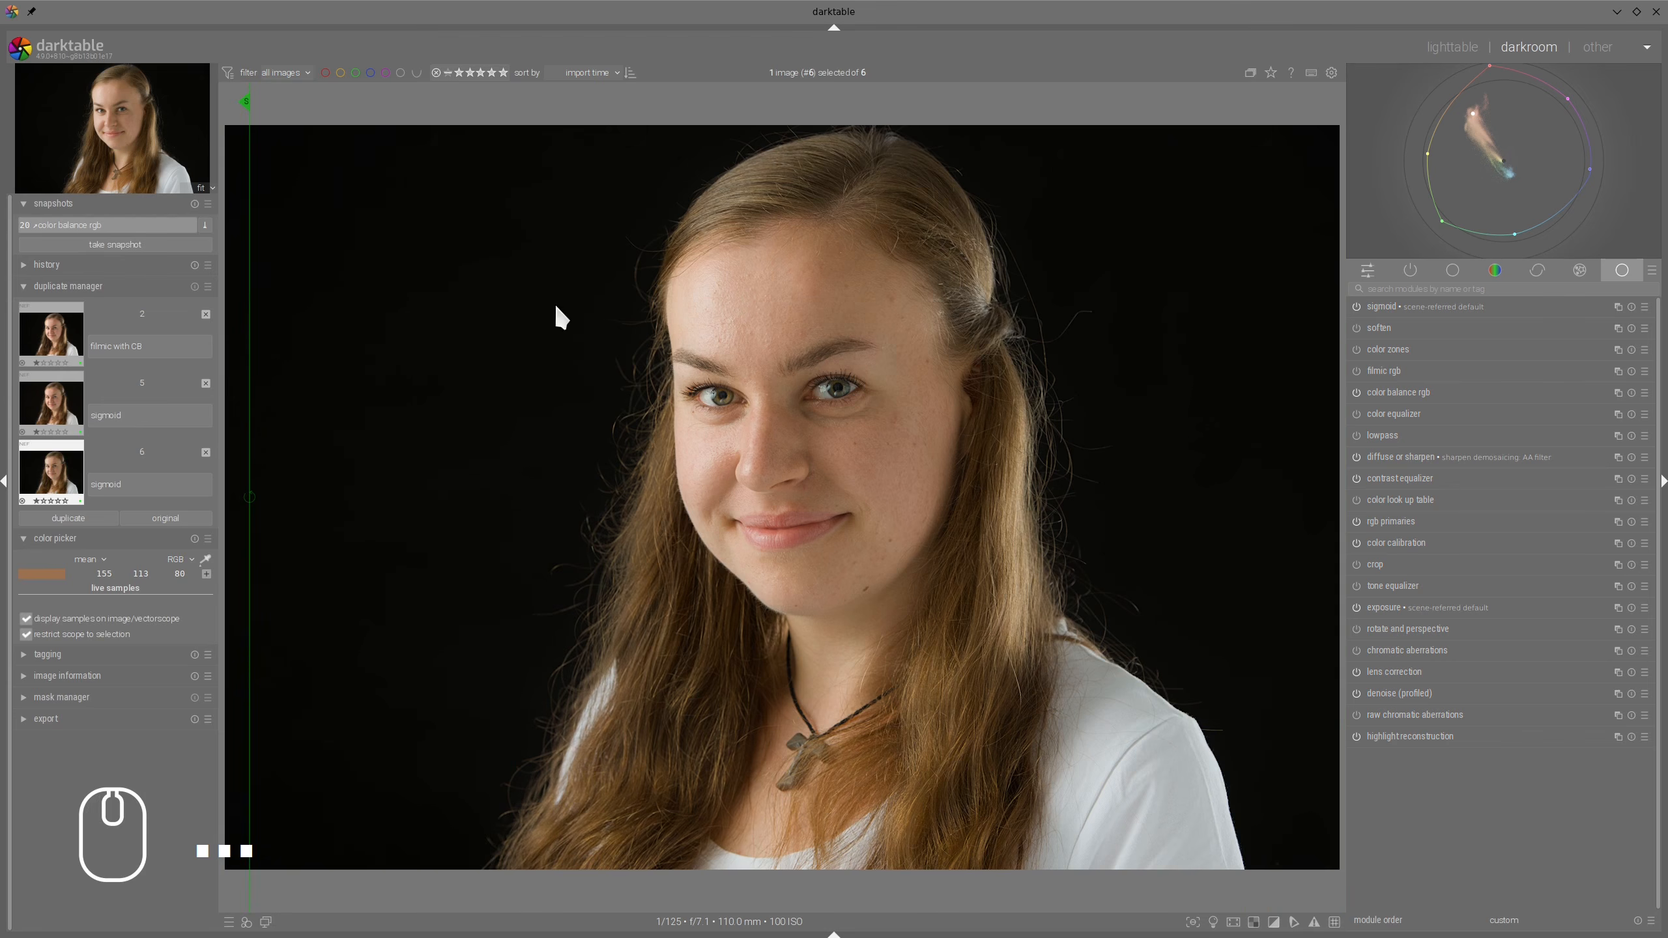
mouse_move(248, 372)
left_mouse_down()
mouse_move(1422, 494)
mouse_move(236, 364)
left_mouse_up()
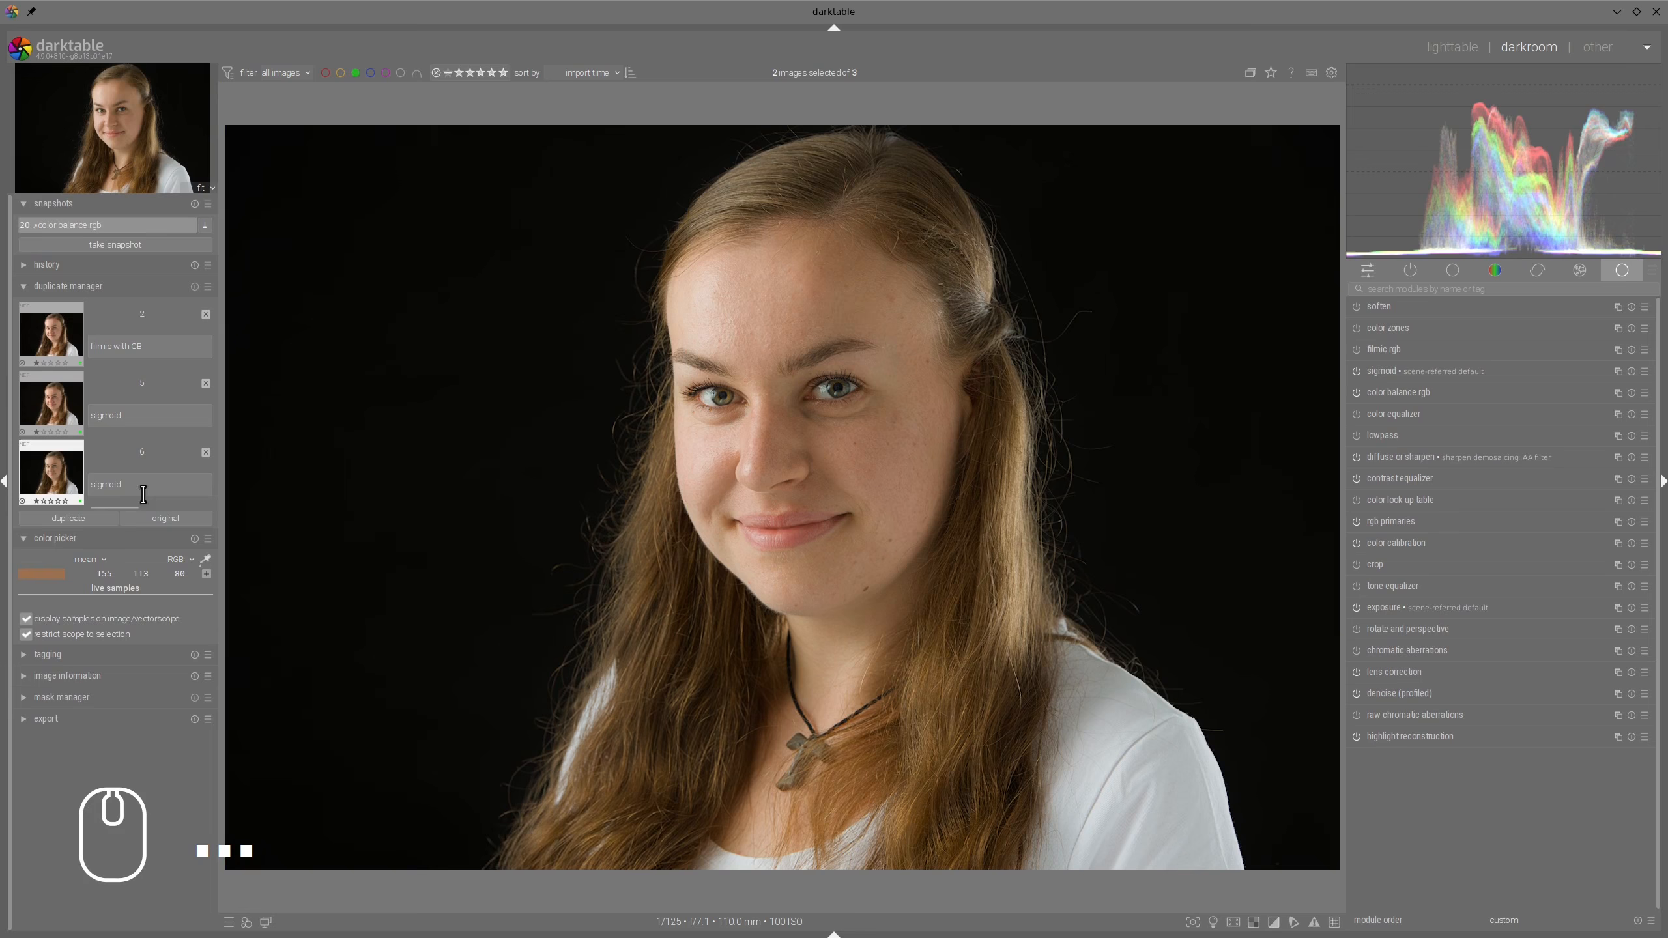
Duplicate the current sigmoid version of the image and open the new duplicate, version 7
left_click(69, 518)
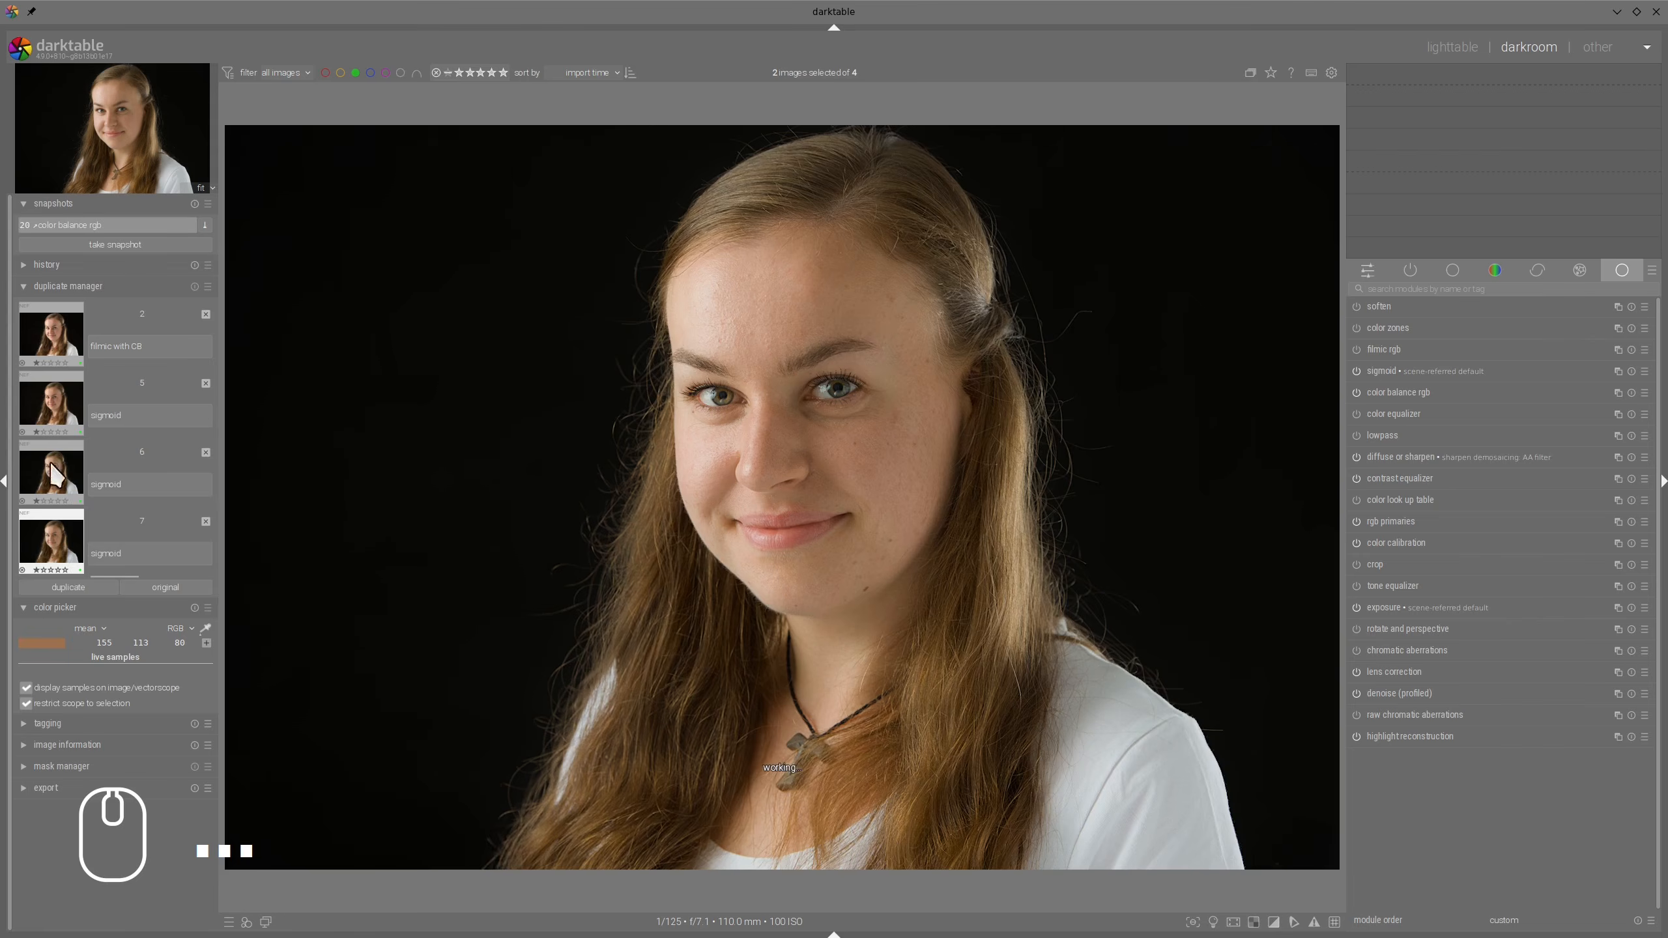
left_click(50, 469)
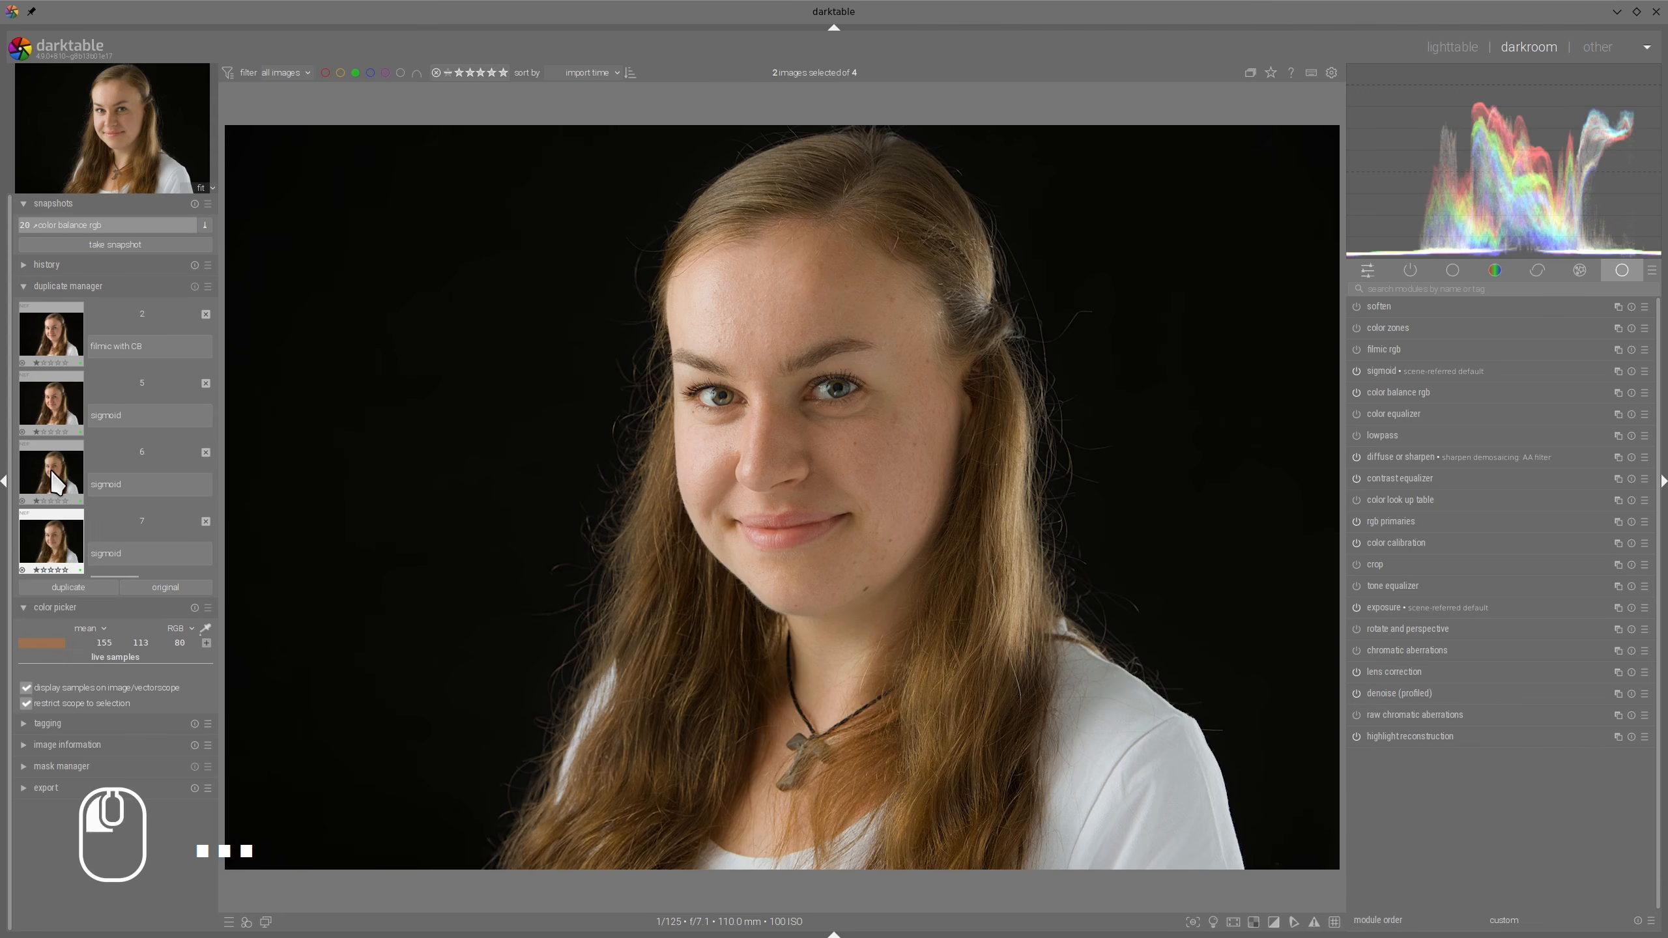
left_click(48, 542)
Add a second color balance rgb instance with shadows lift hue 19.77° and chroma 1.95%, and highlights gain hue 65.90° and chroma 1.51%
right_click(1618, 394)
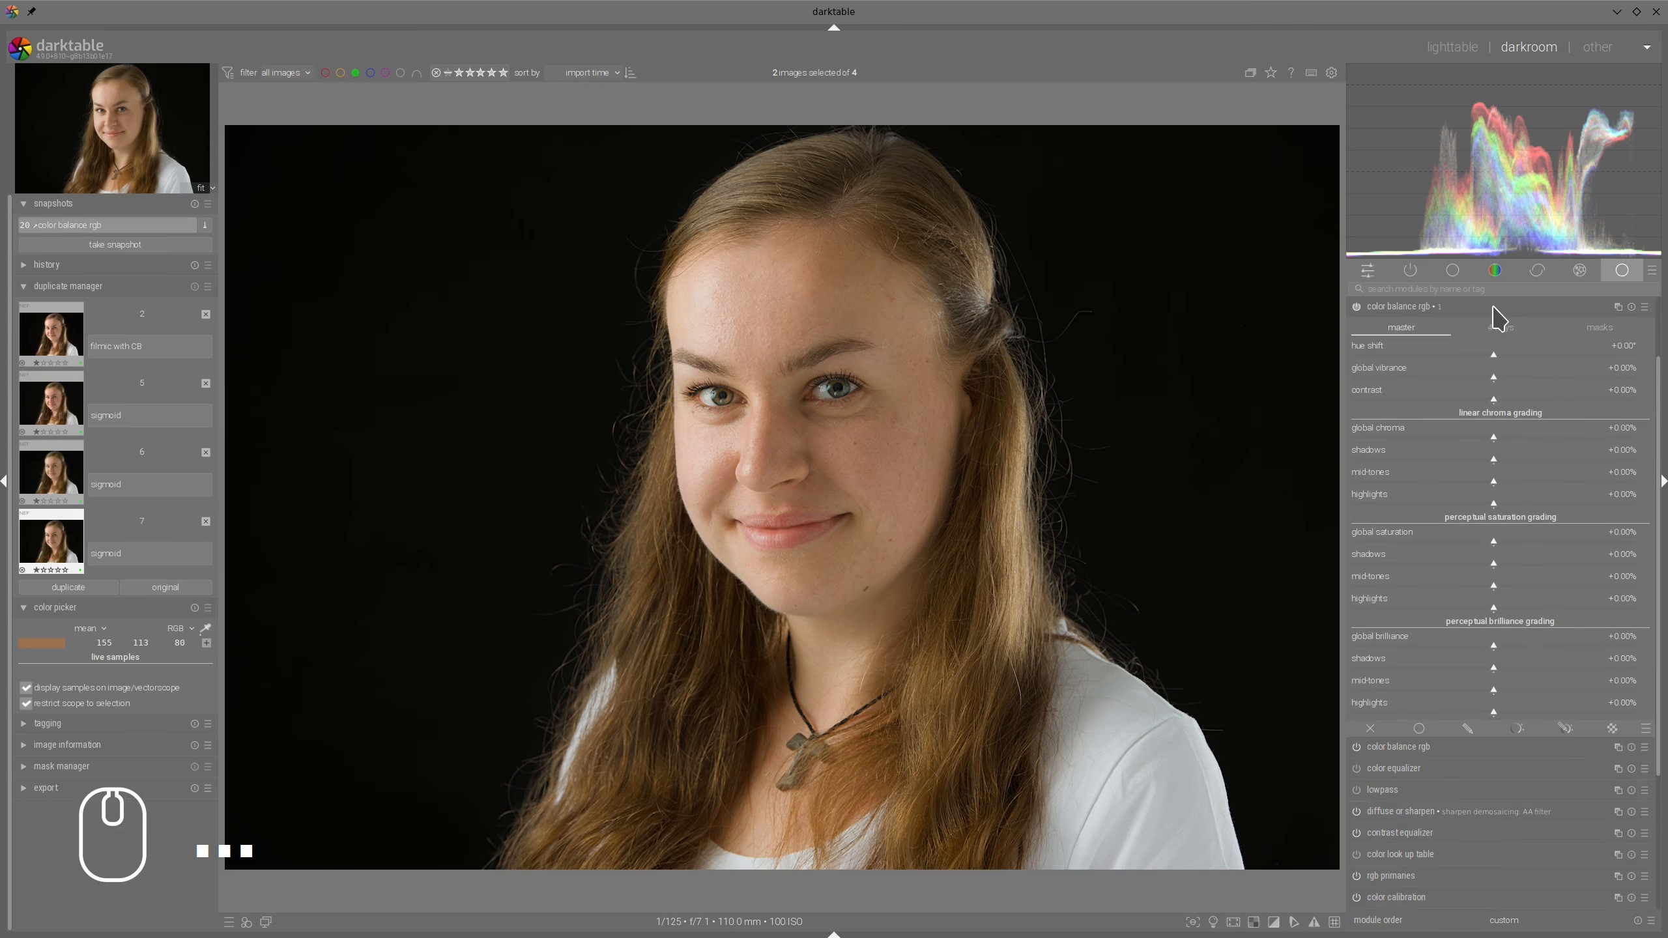
left_click(1497, 331)
scroll(852, 410, "up", 1)
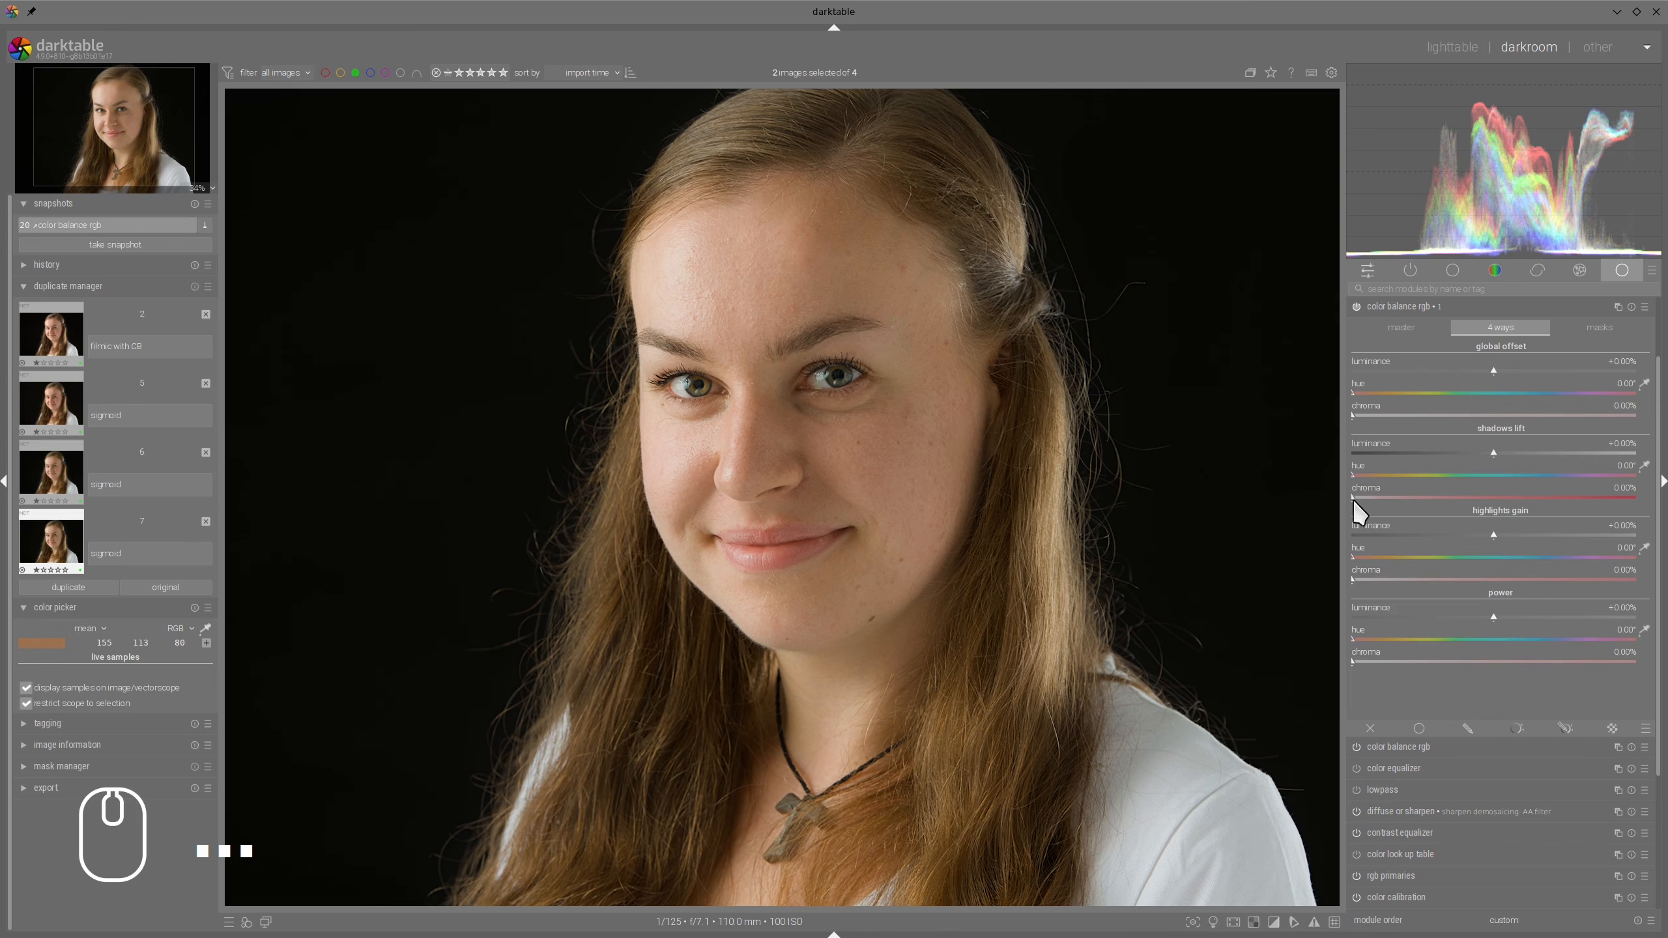
left_click_drag(1357, 478, 1362, 506)
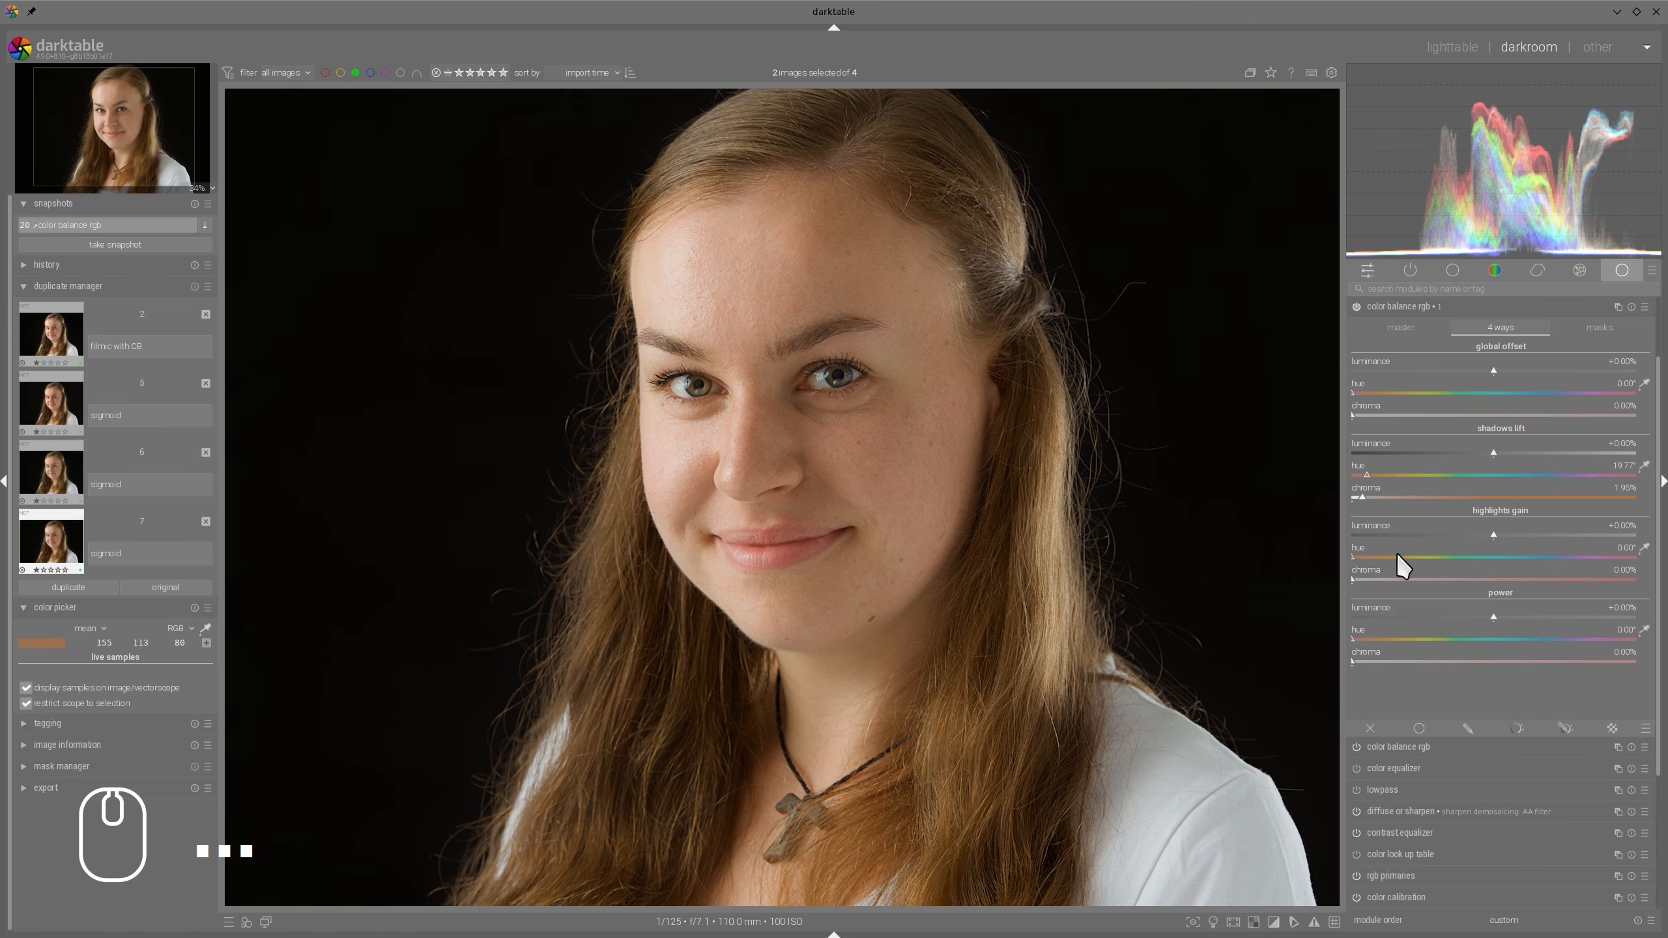
left_click_drag(1399, 554, 1404, 566)
left_click_drag(1352, 579, 1371, 582)
Toggle the second color balance rgb instance off and on to compare its color grading on the portrait
scroll(1062, 497, "down", 1, "ctrl")
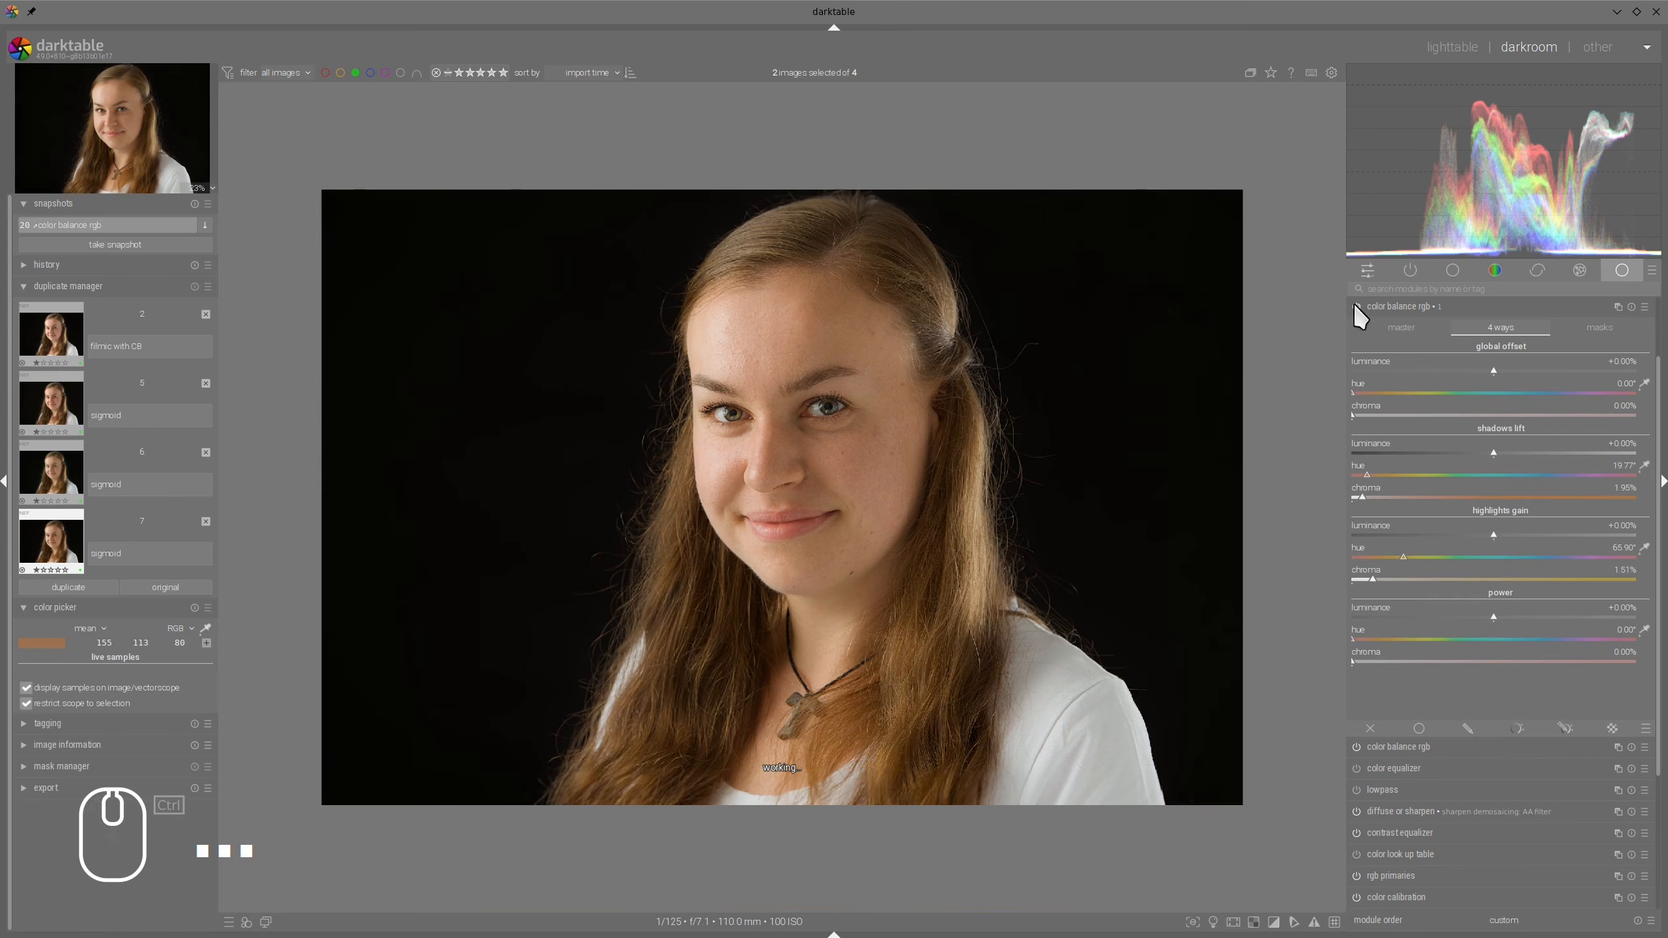
left_click(1357, 310)
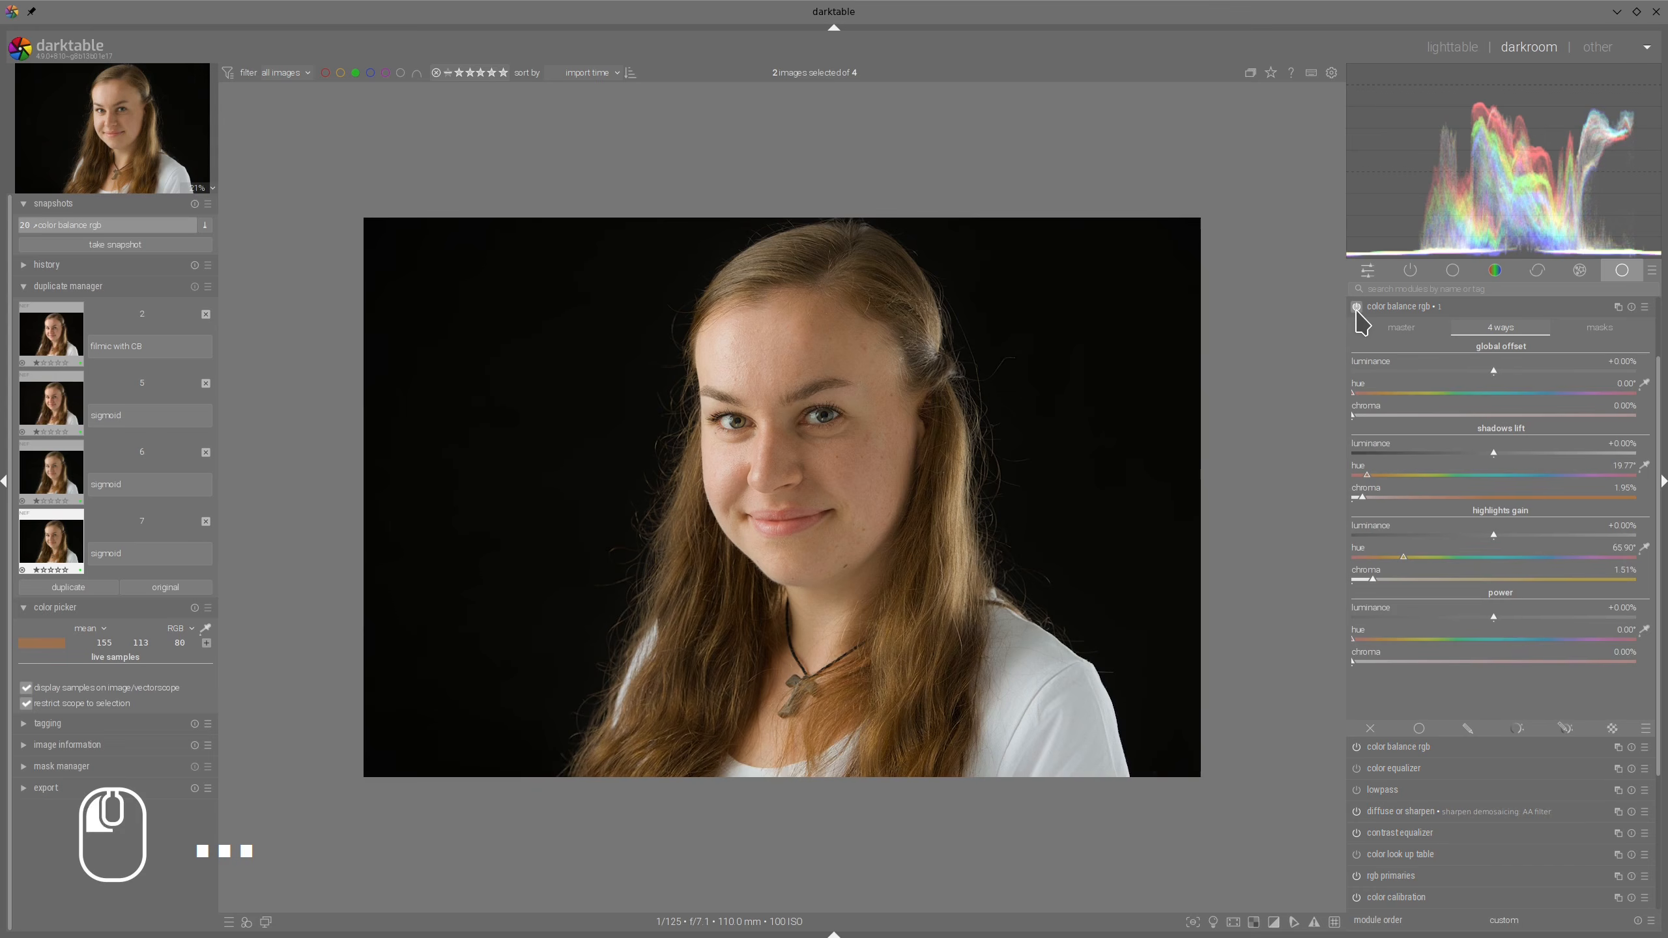
left_click(1356, 310)
left_click(1357, 310)
left_click(1357, 310)
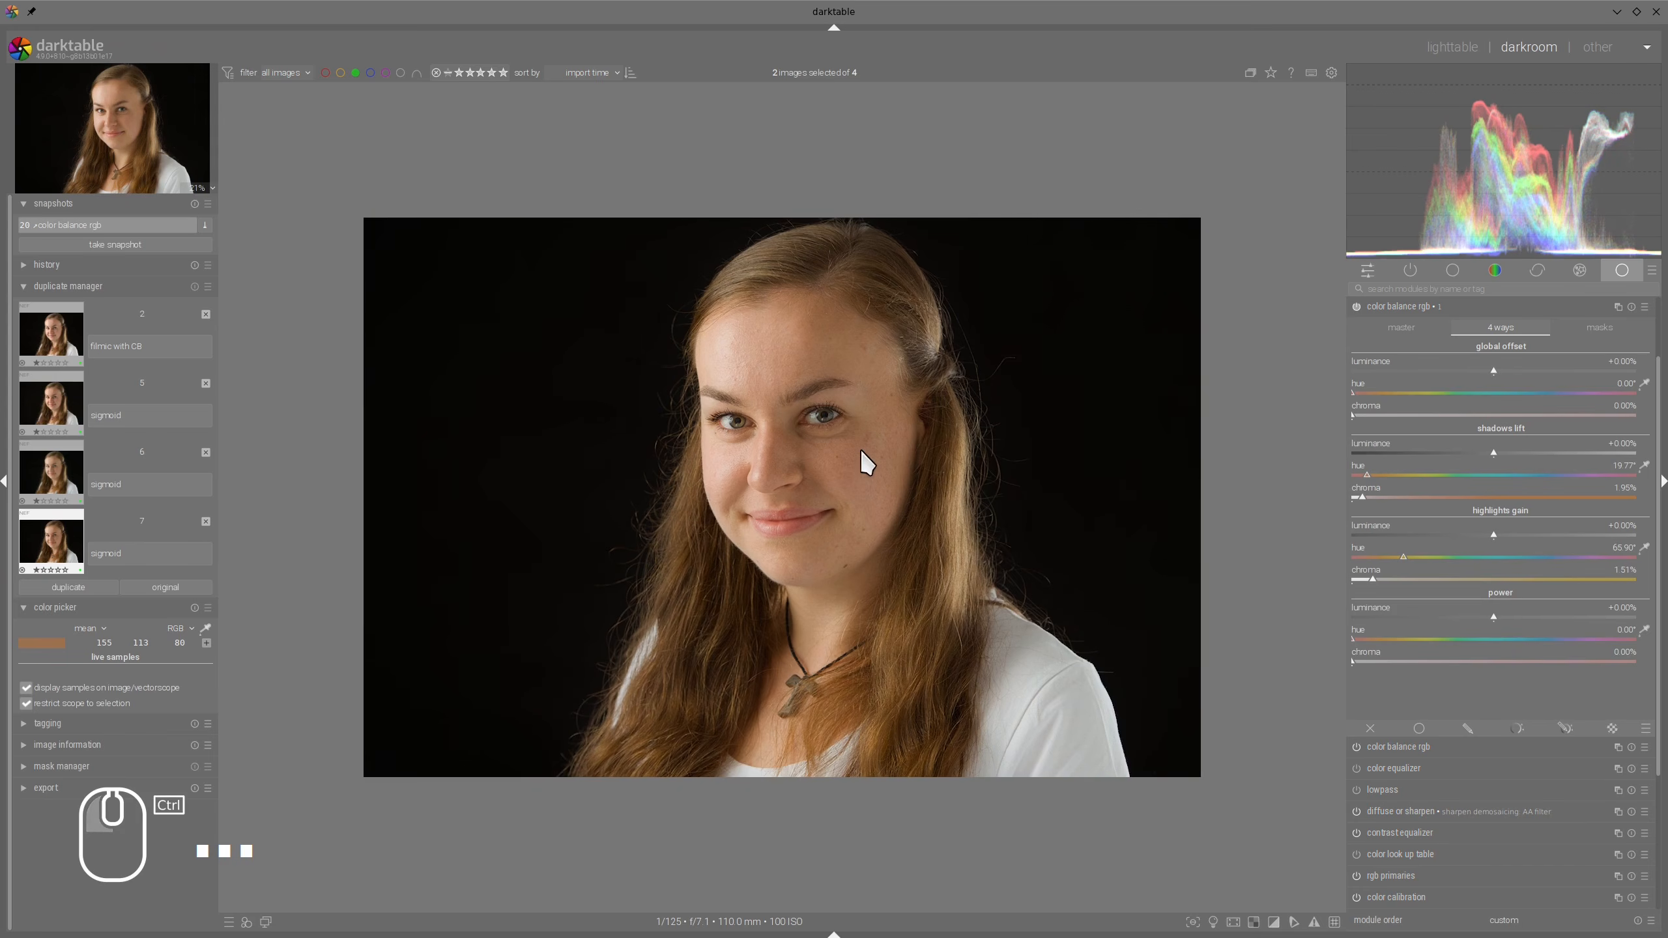
scroll(872, 460, "up", 1, "ctrl")
scroll(871, 460, "up", 1, "ctrl")
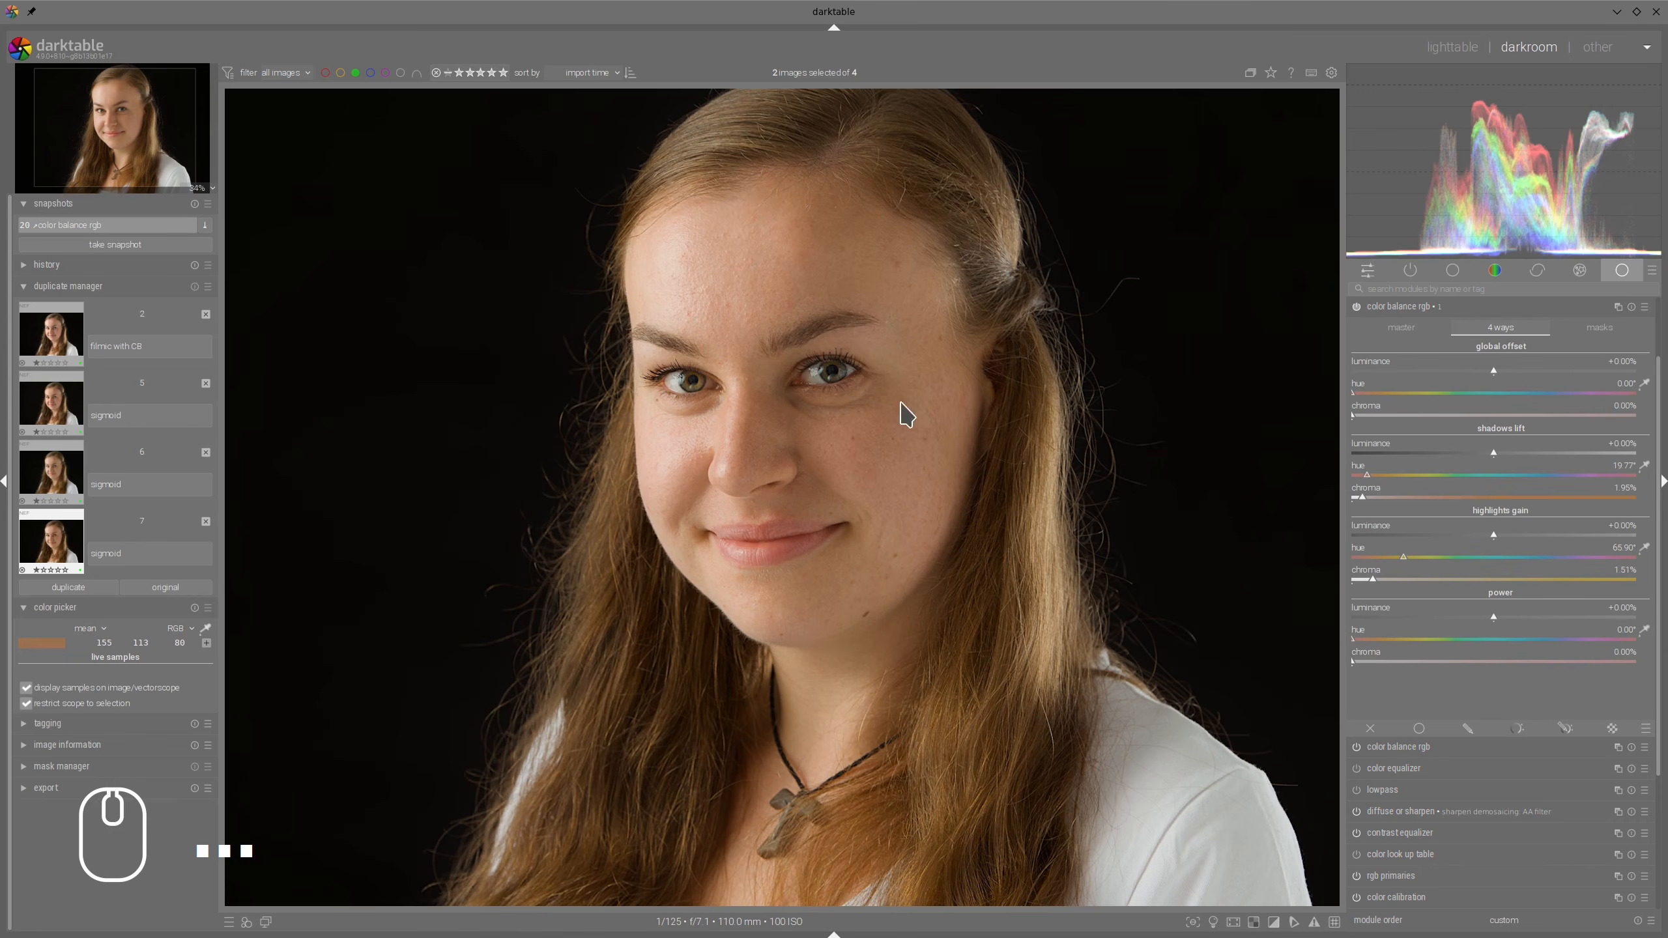
Set the second color balance rgb instance's global chroma to -7.44% and global saturation to +13.04%
left_click(1411, 325)
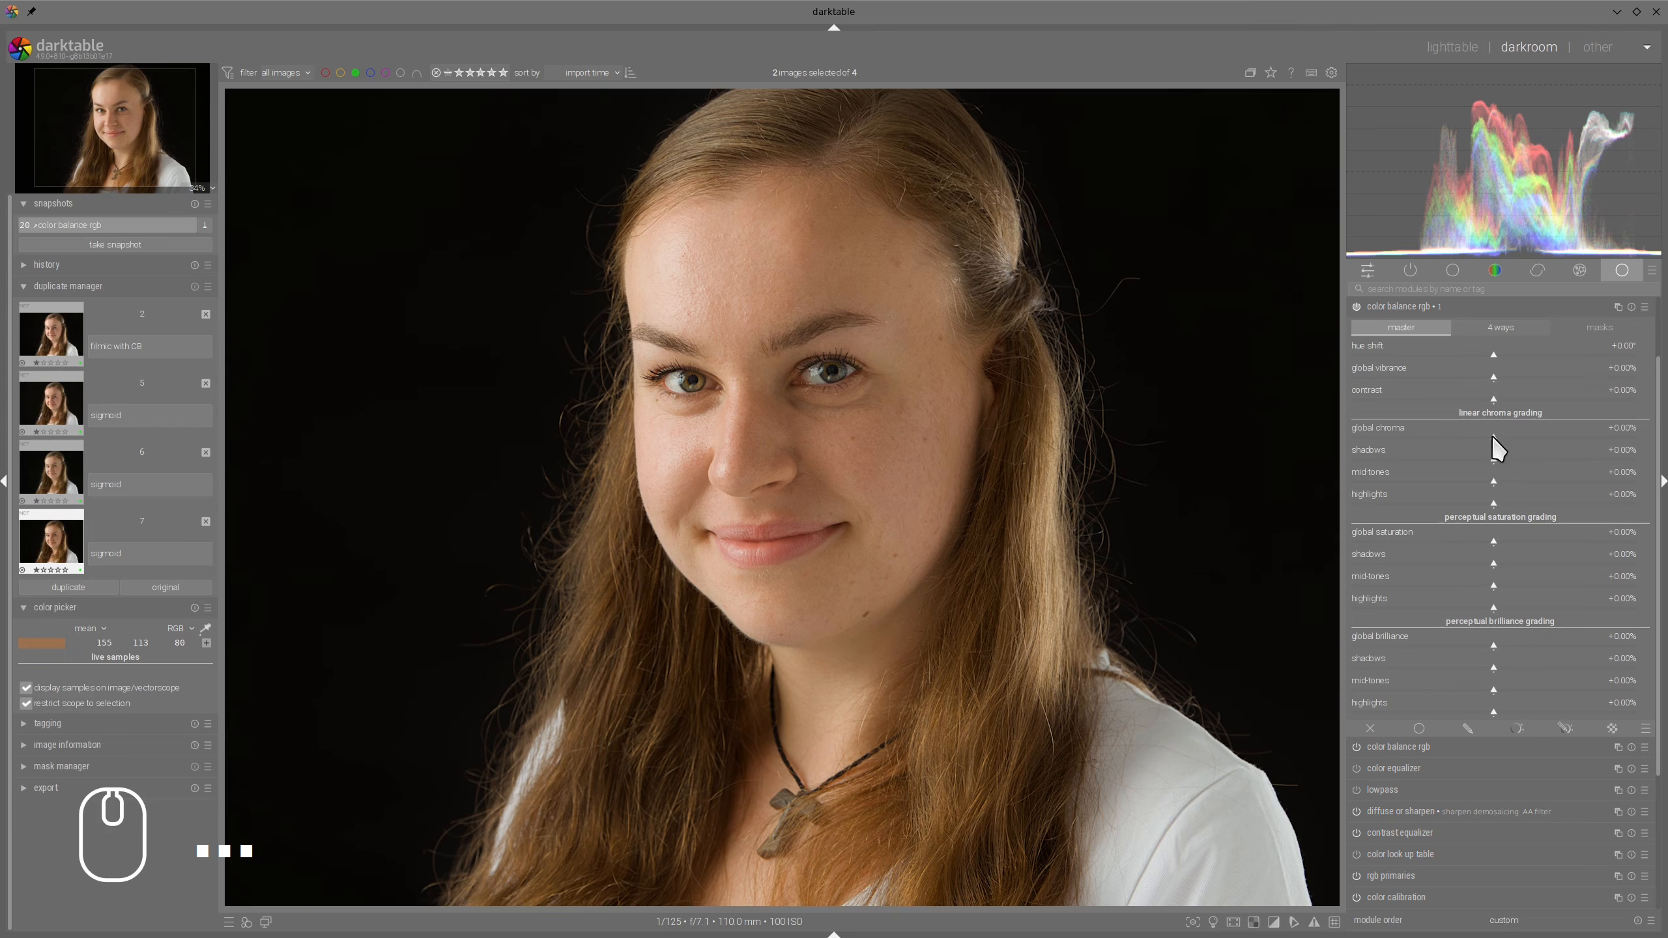
left_click_drag(1493, 438, 1474, 437)
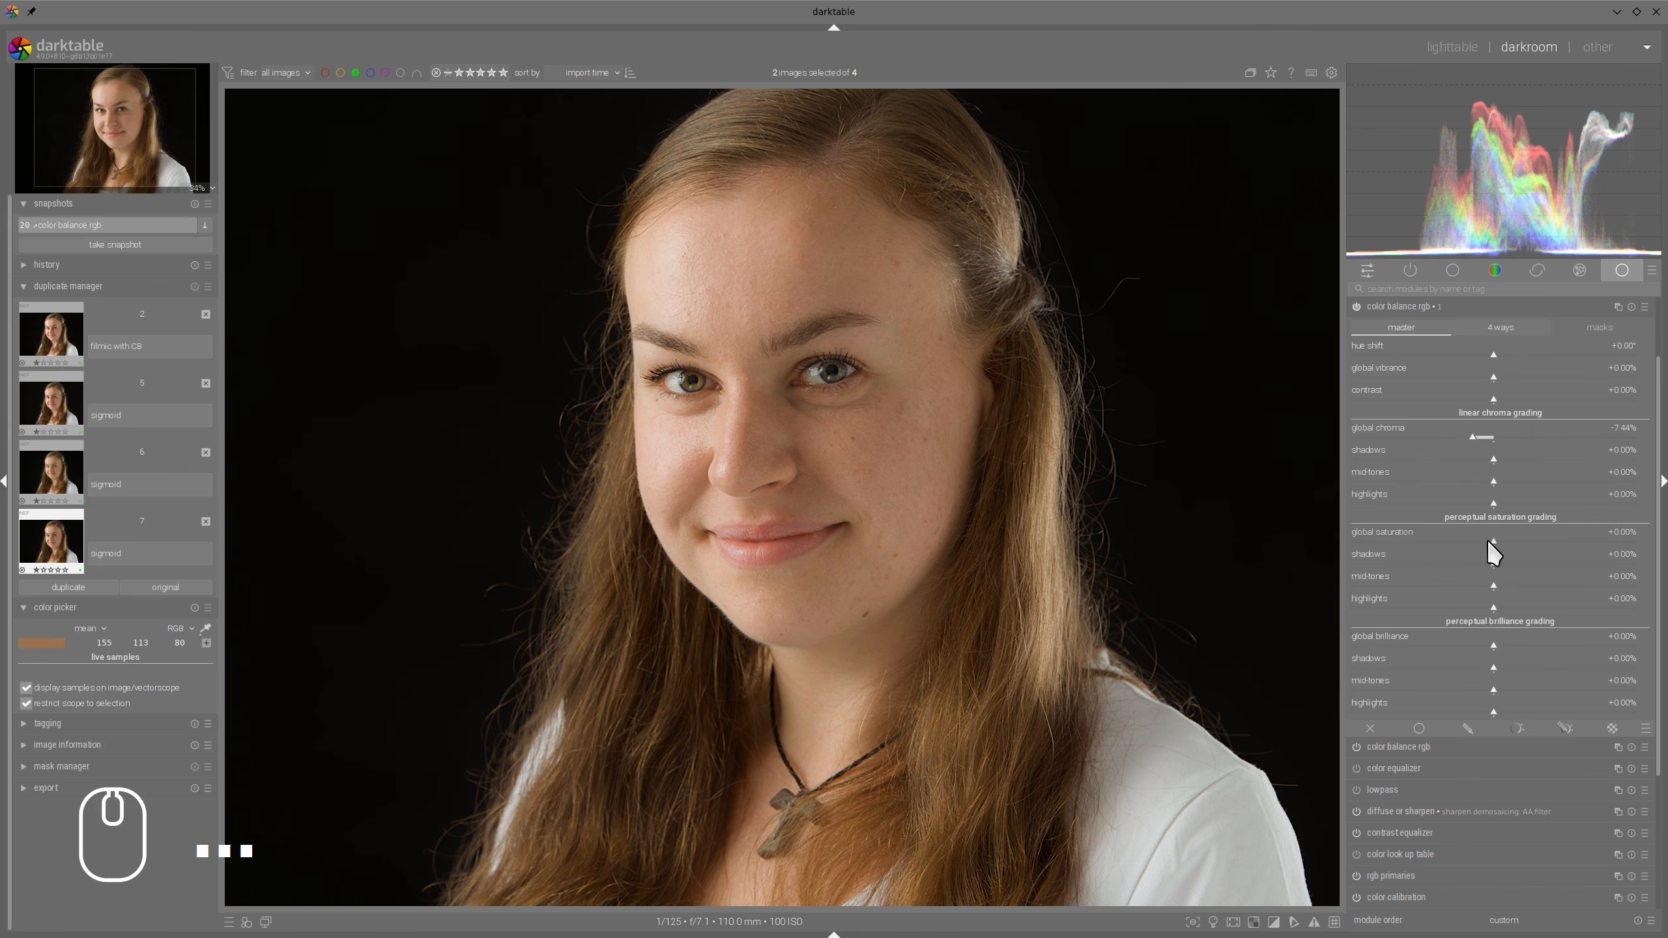
left_click_drag(1492, 542, 1510, 543)
Tint the dark background with the second instance's global offset, setting hue to 218.81° and chroma to 0.10%, and collapse the module
left_click(1494, 328)
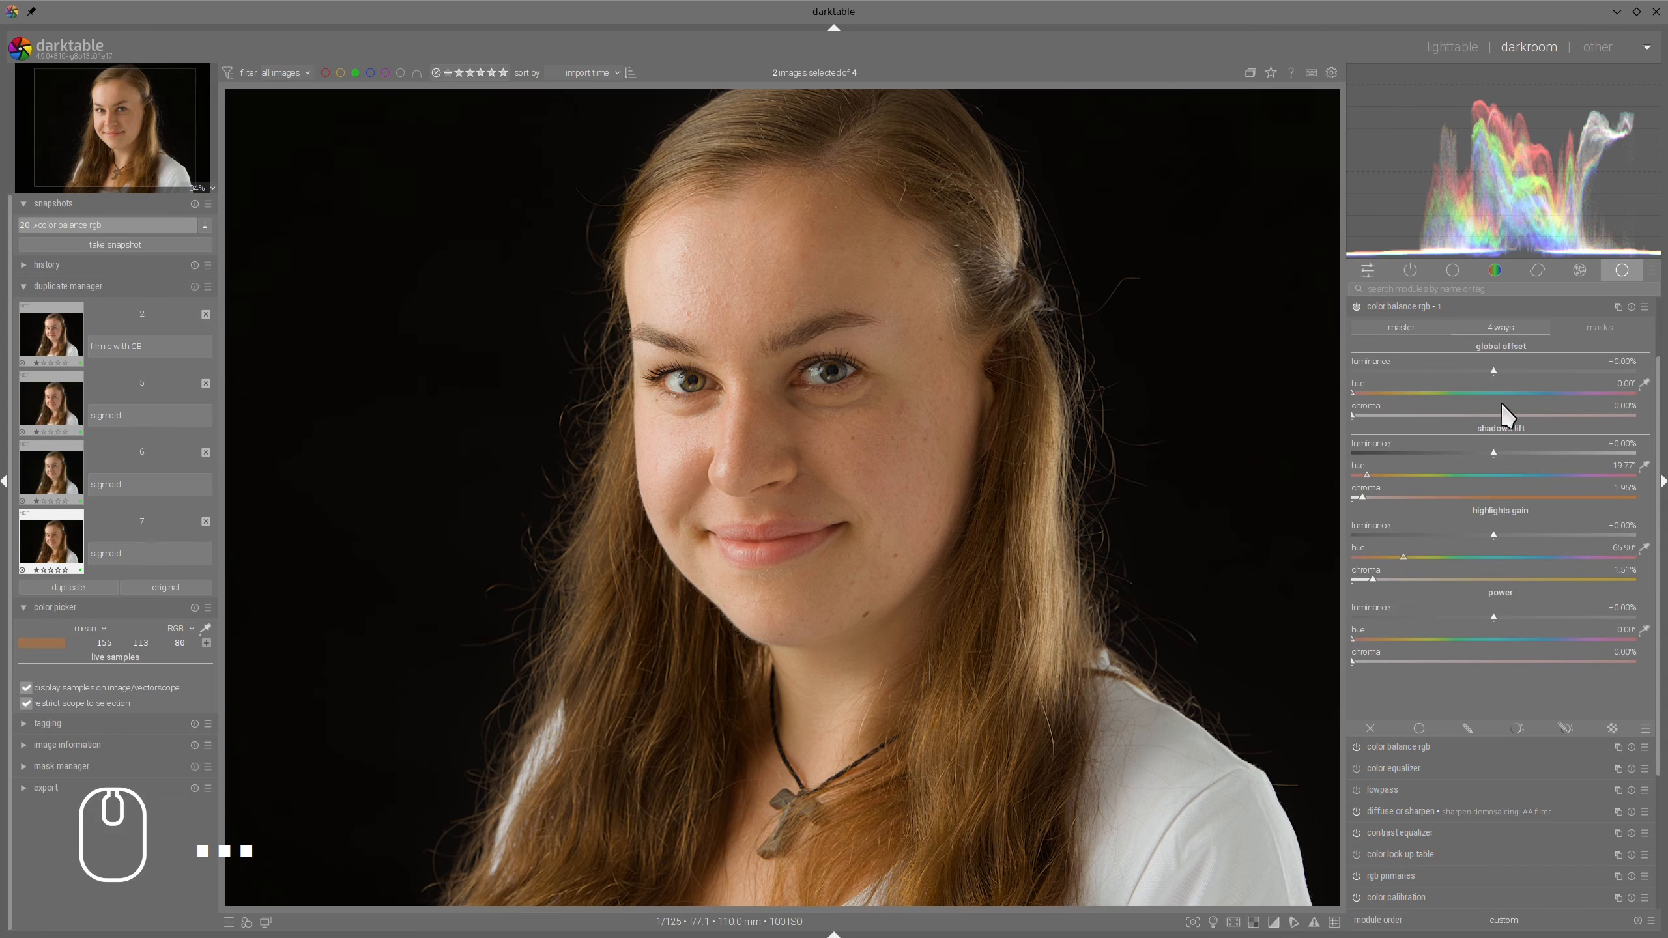
left_click_drag(1490, 392, 1536, 393)
left_click_drag(1351, 413, 1368, 415)
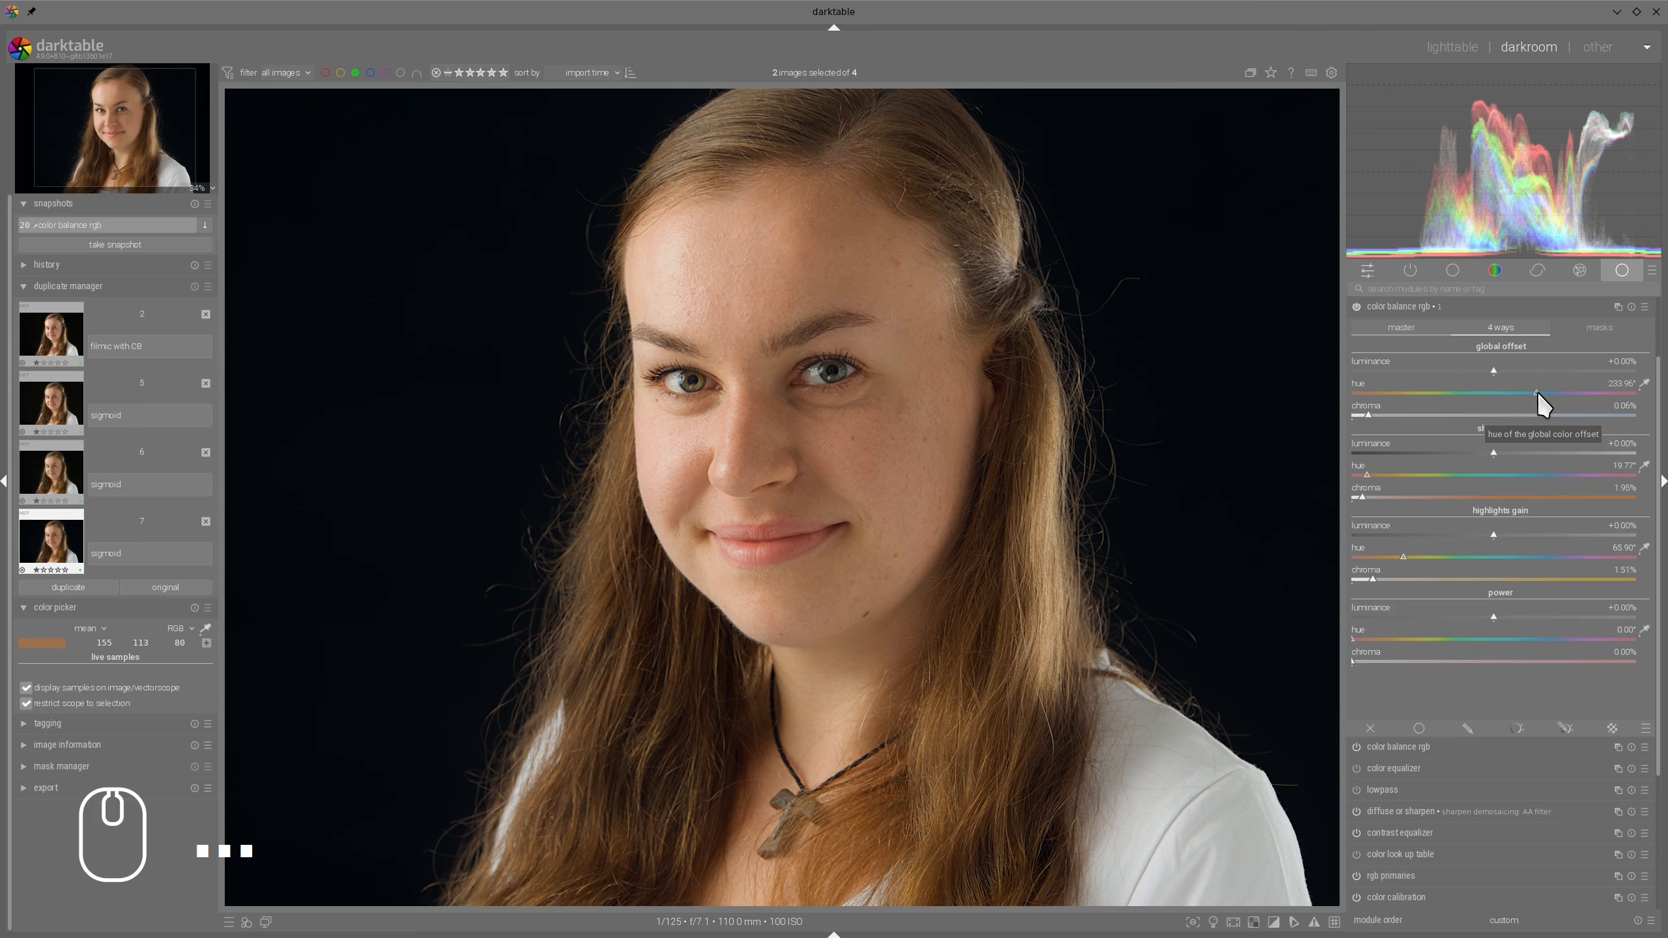
left_click_drag(1535, 391, 1535, 392)
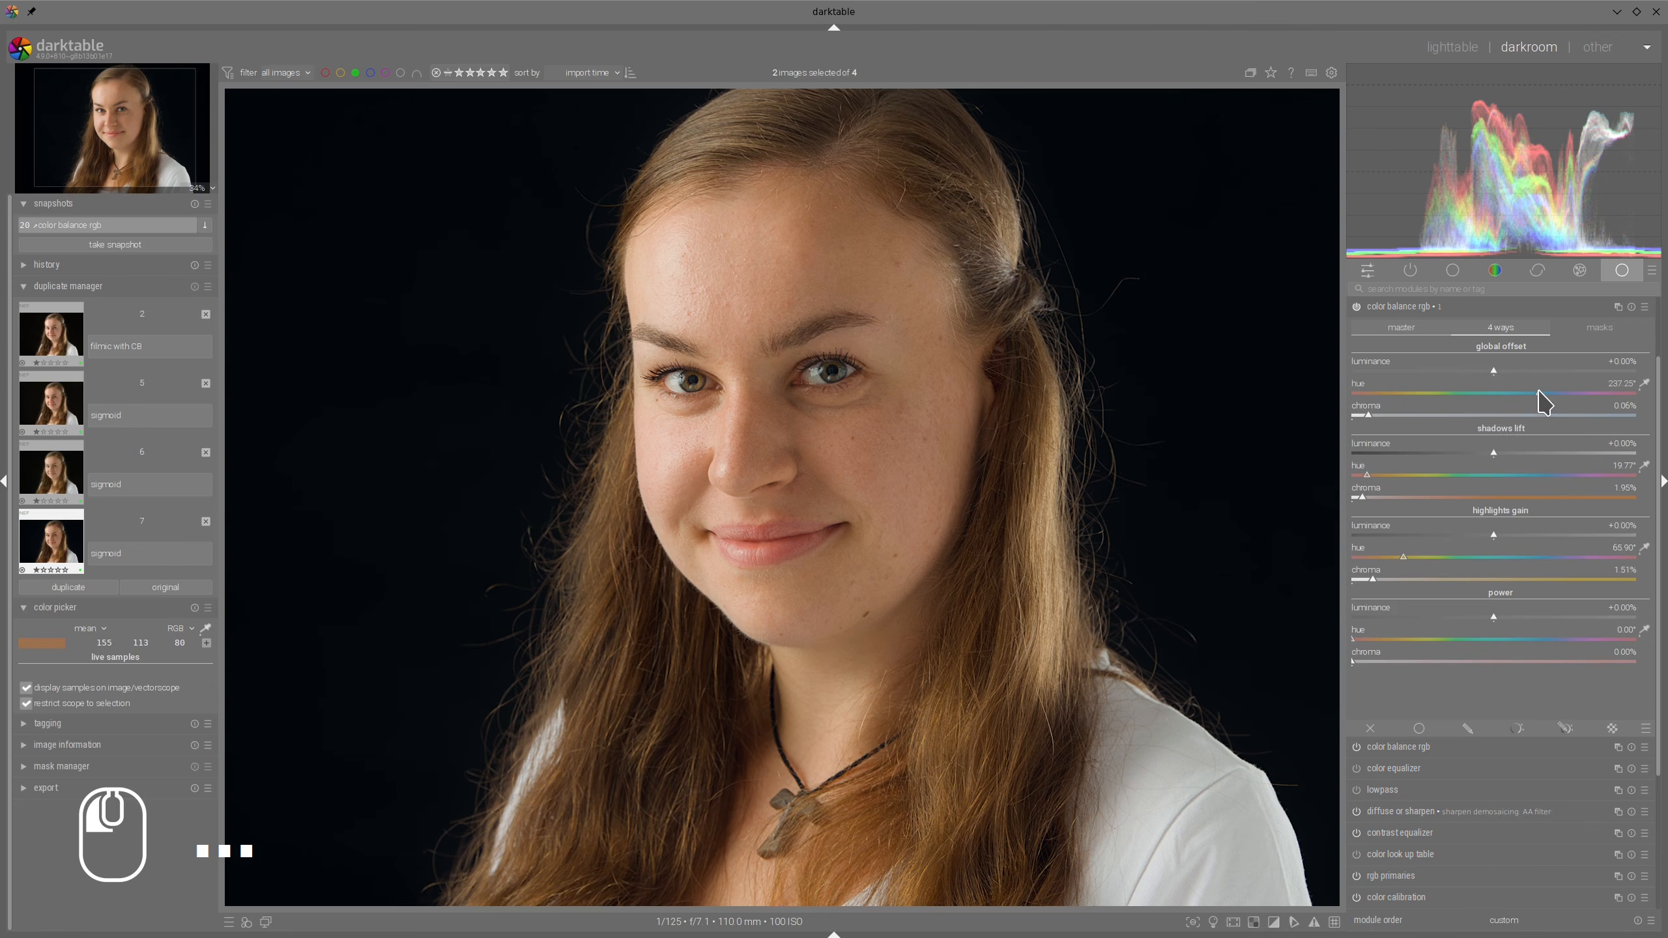
left_click_drag(1539, 394, 1524, 396)
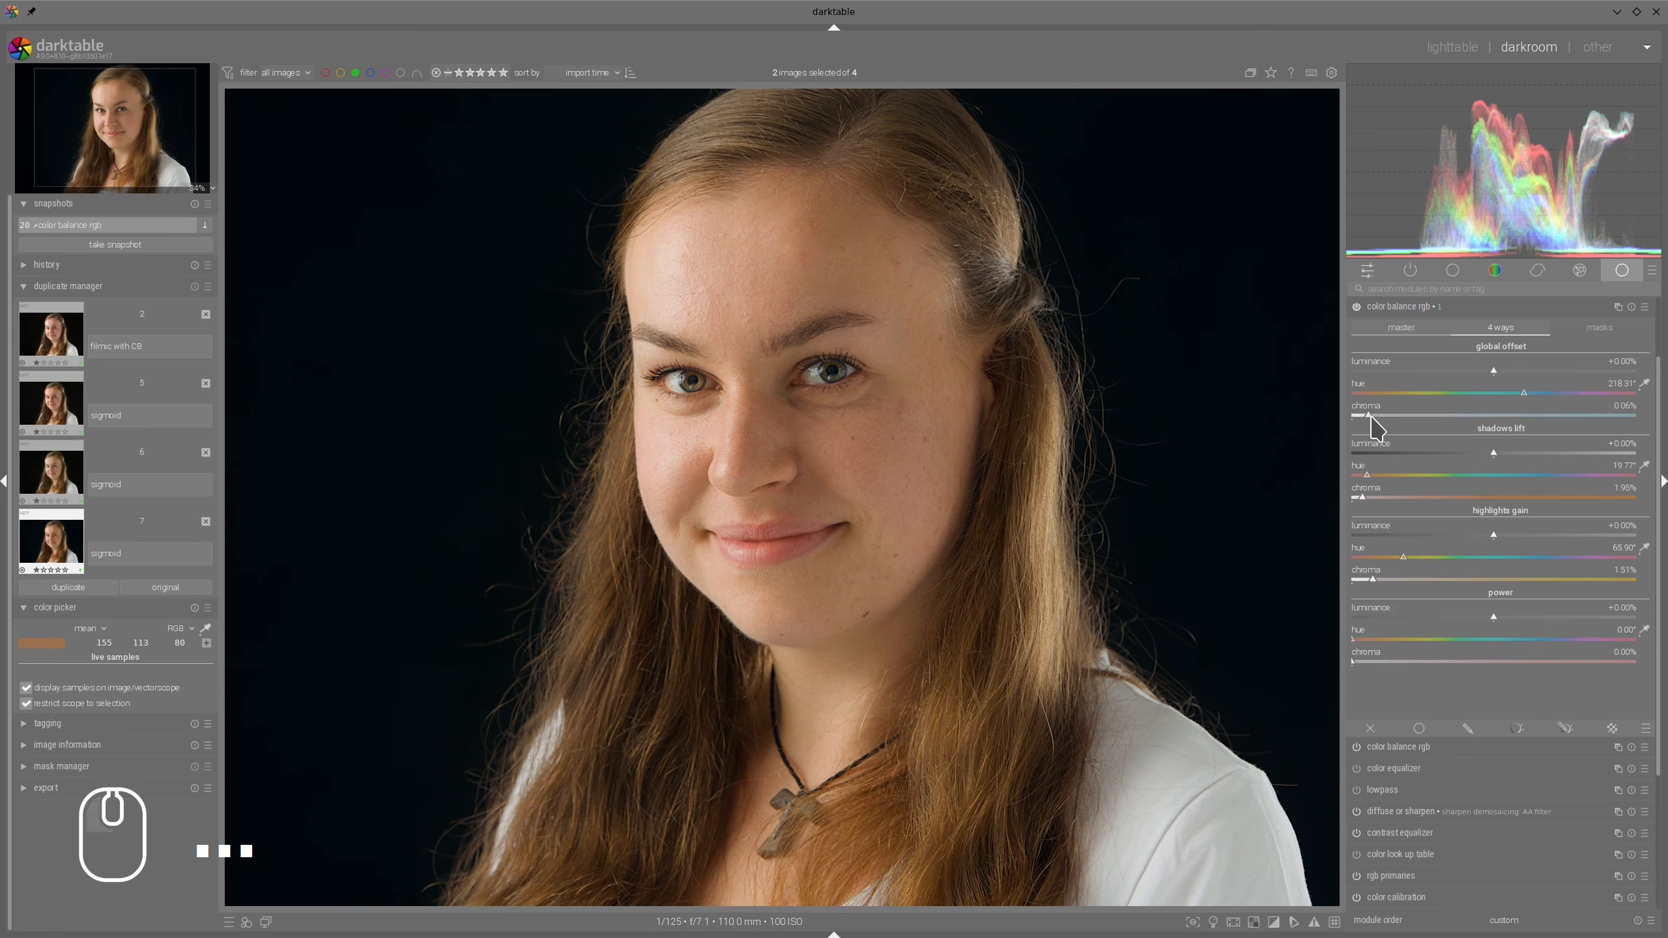
left_click_drag(1377, 428, 1379, 428)
scroll(1108, 420, "down", 3)
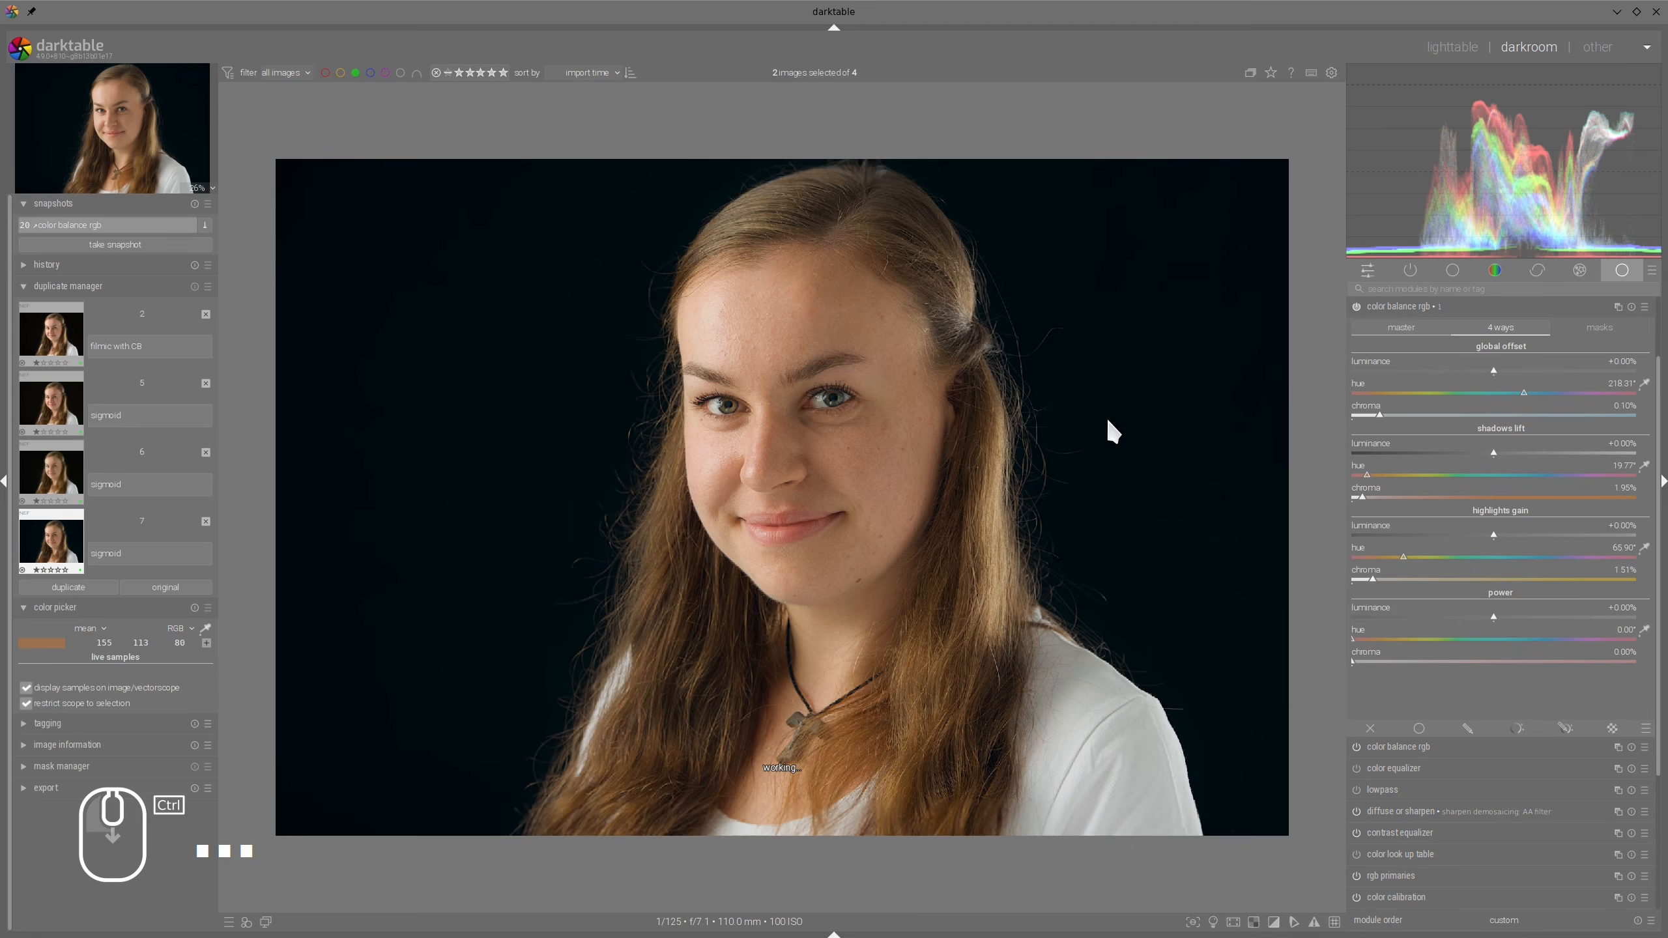
scroll(1107, 420, "up", 1)
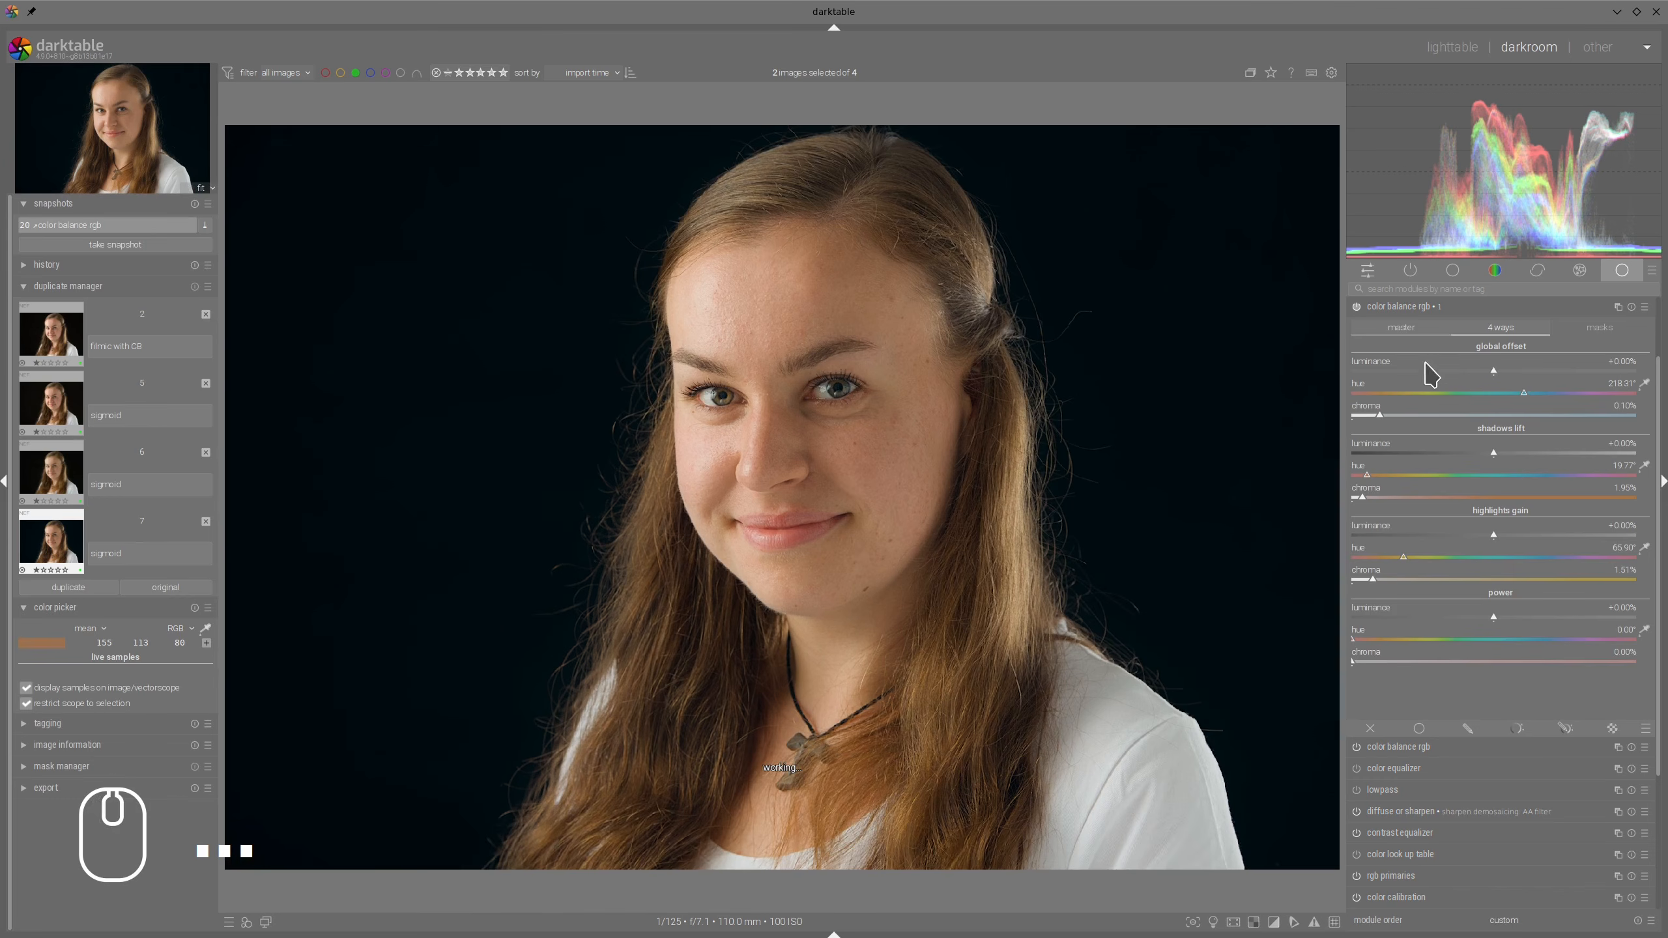
left_click(1425, 307)
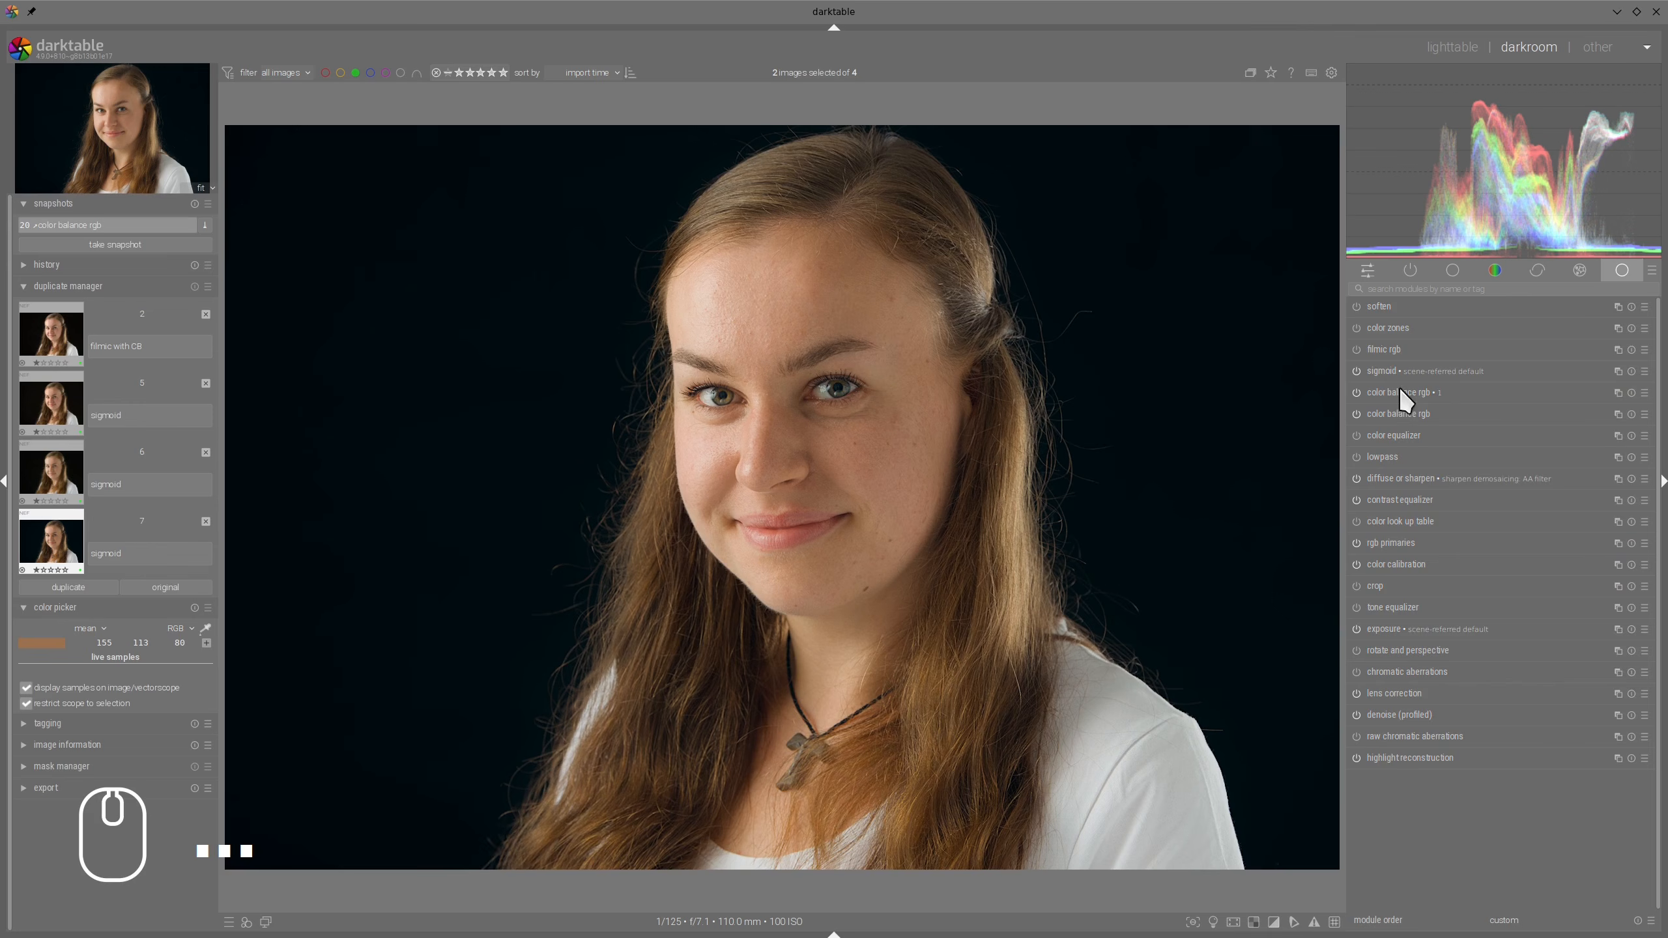
Set the second color balance rgb instance's global saturation to +2.06% and check the portrait in color assessment mode
left_click(1389, 392)
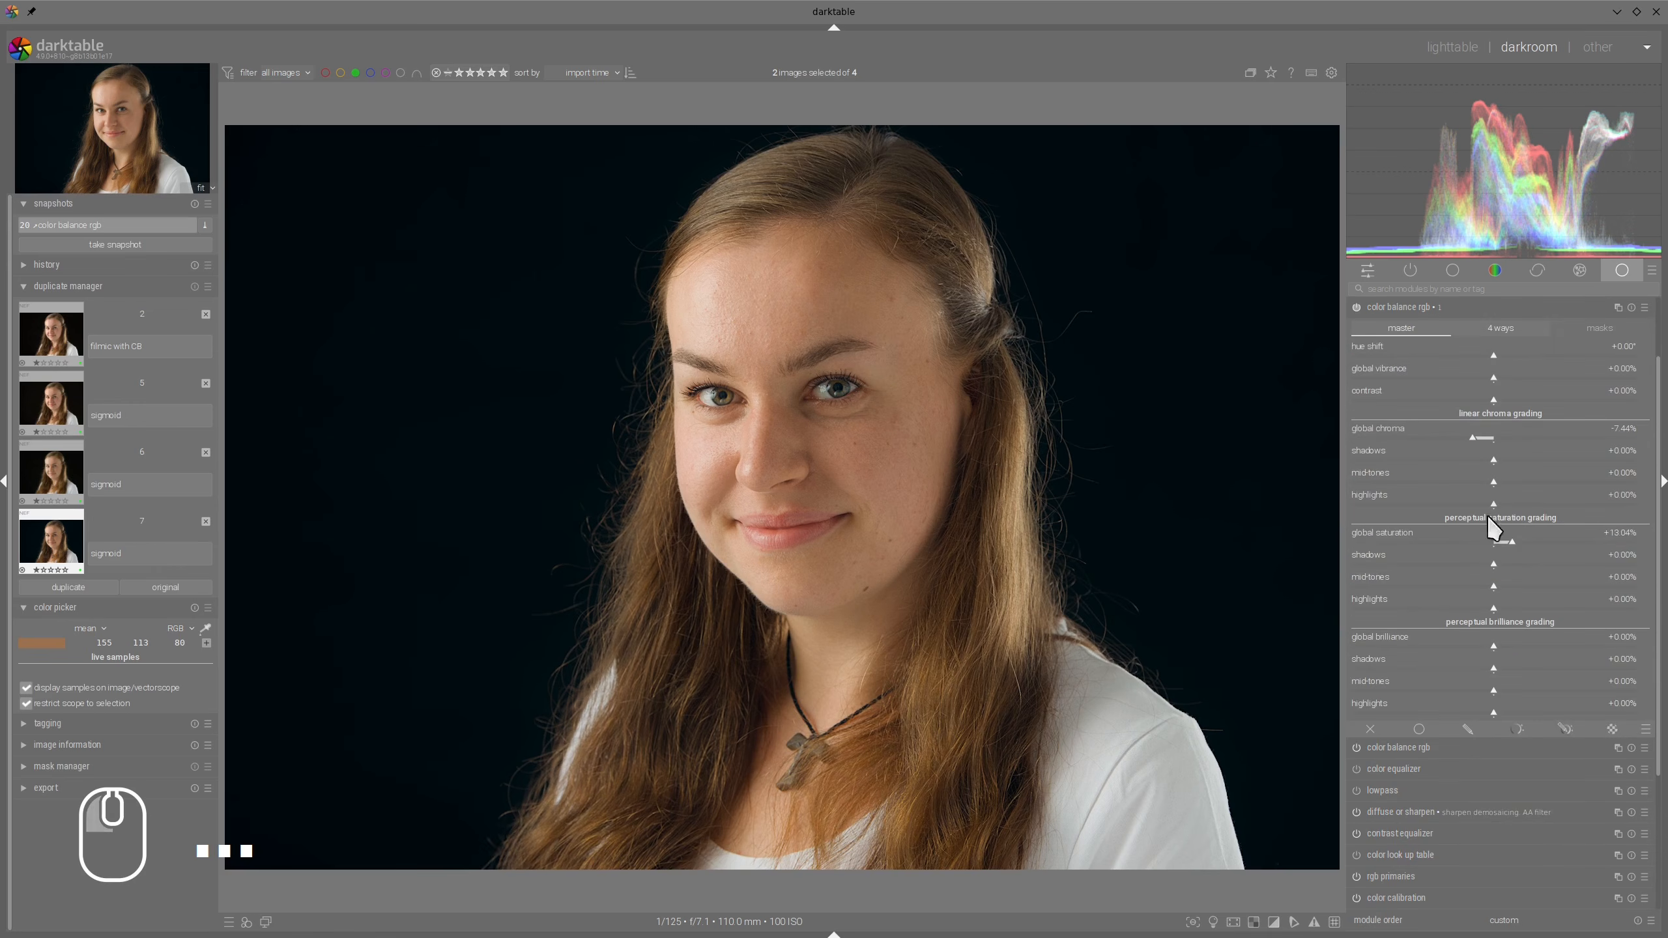
left_click(1496, 542)
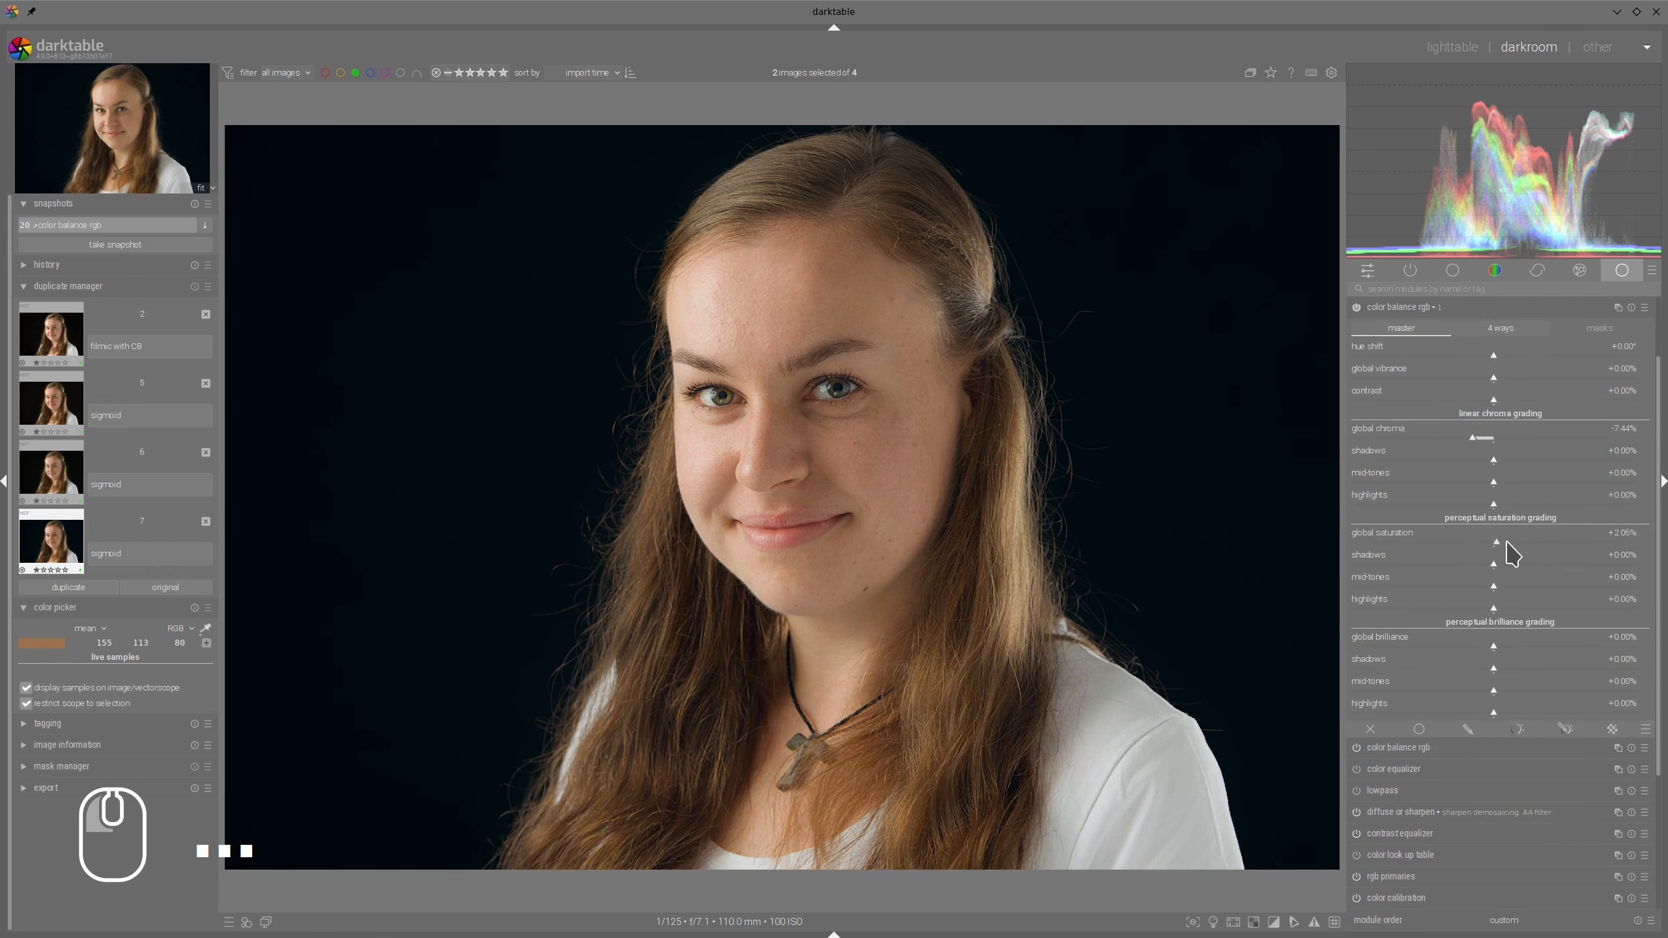
left_click(1441, 308)
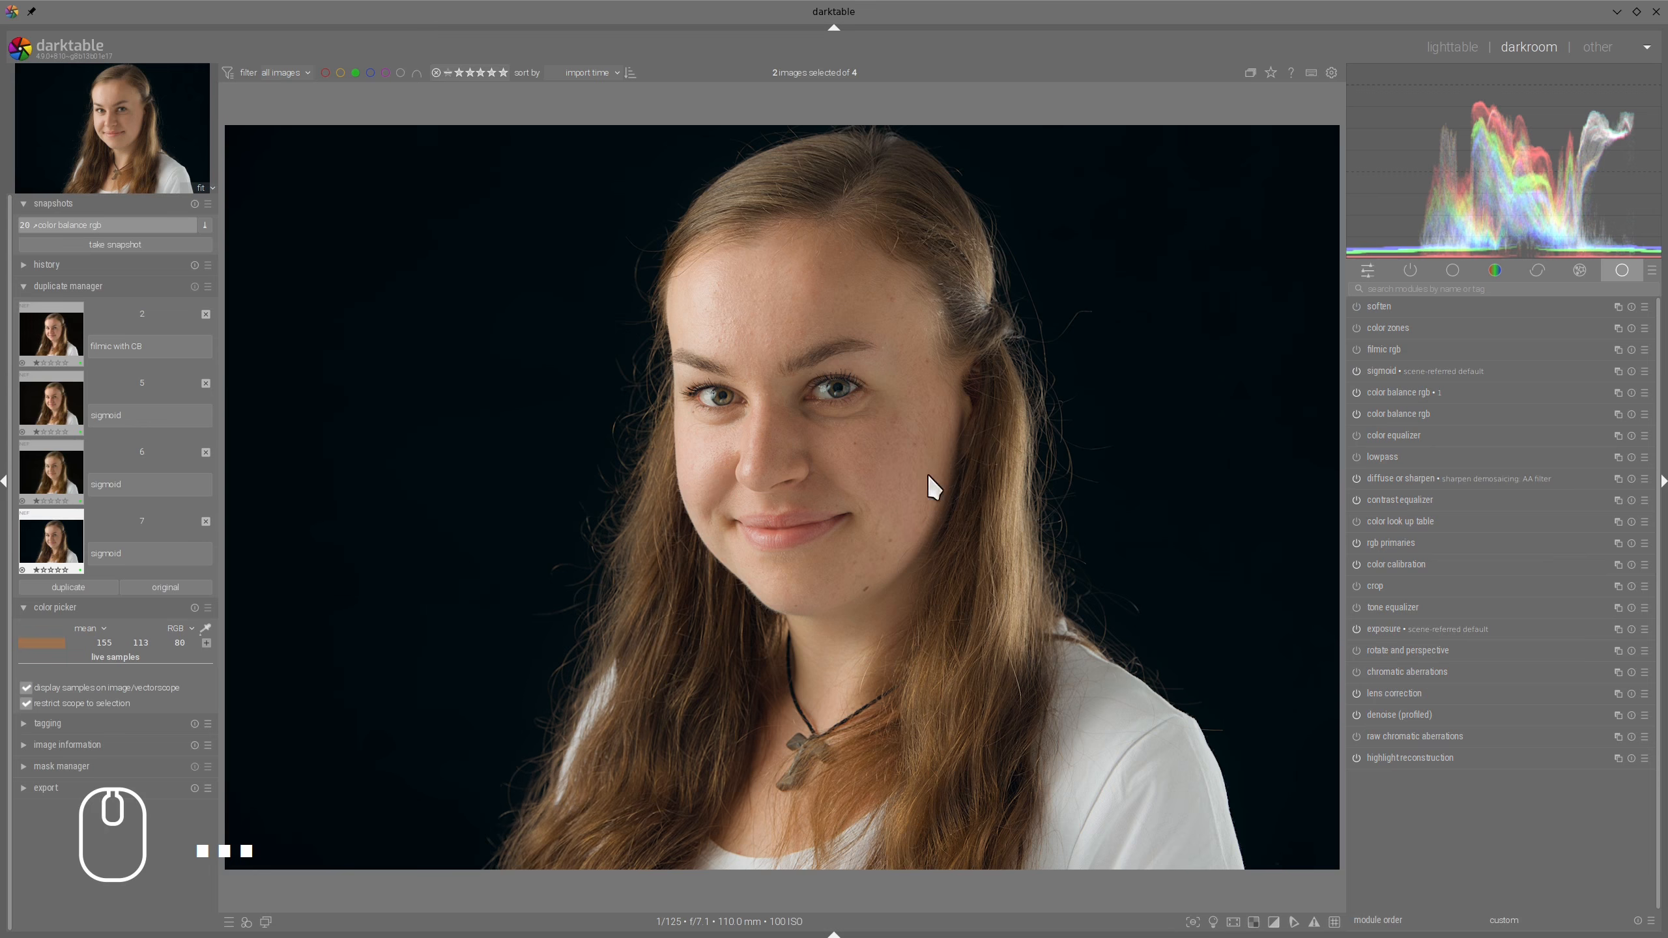
left_click(1213, 922)
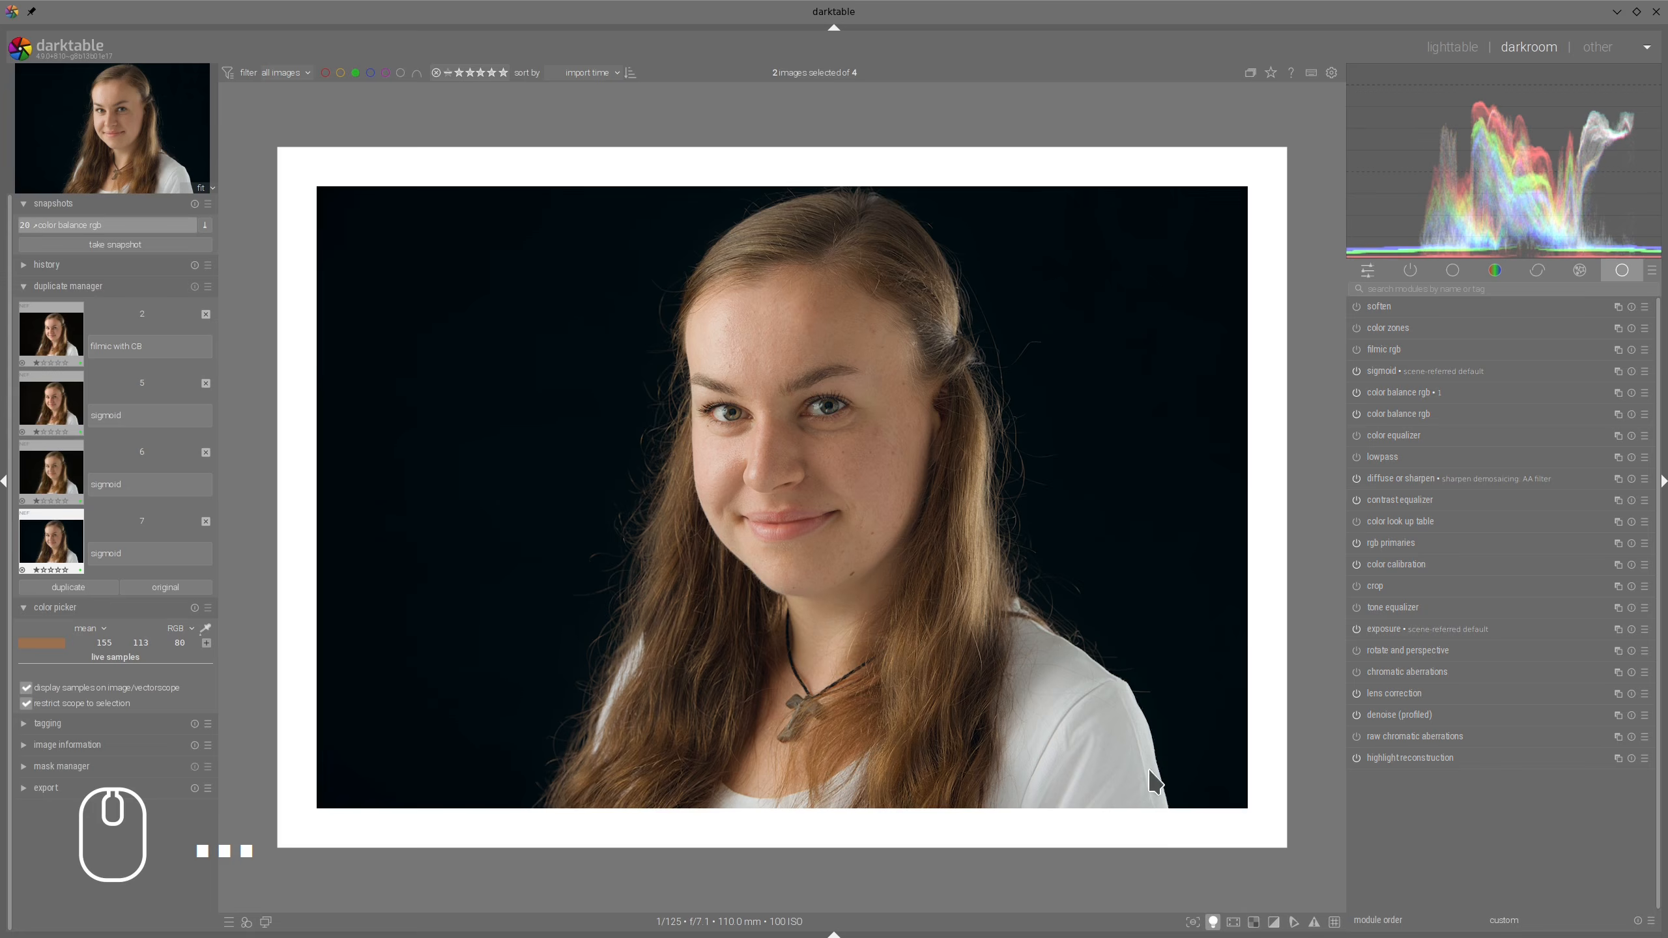
left_click(1213, 922)
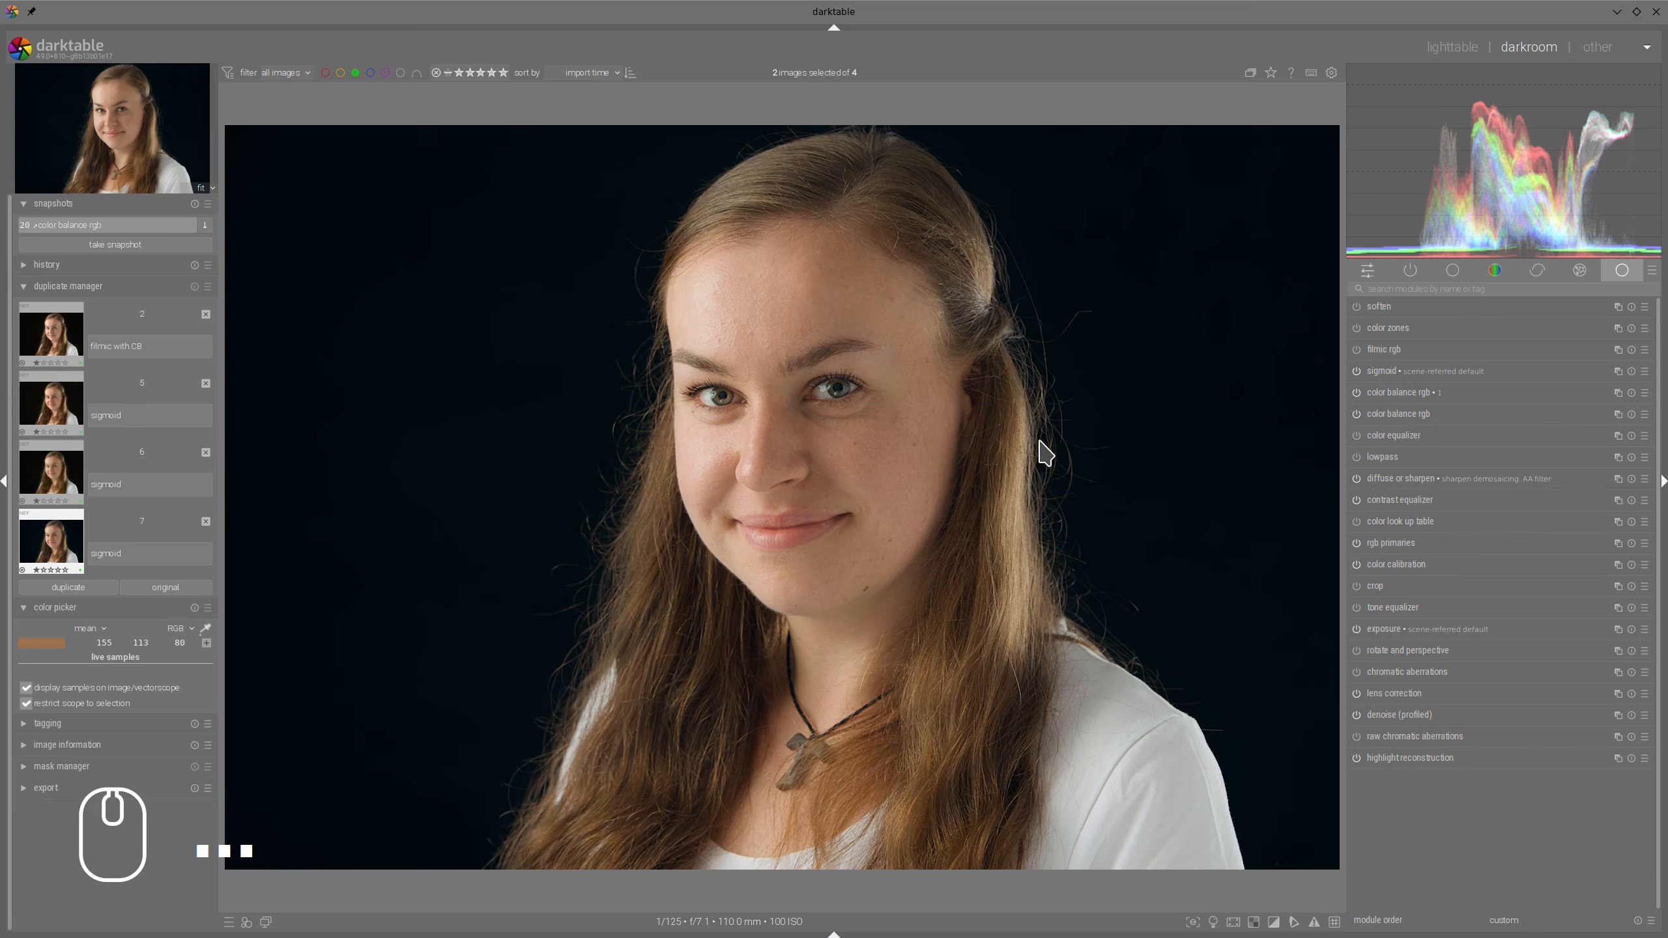
Set the first color balance rgb instance's mask middle-gray fulcrum to 9.61% and return to its 4 ways settings
left_click(1380, 411)
left_click(1502, 327)
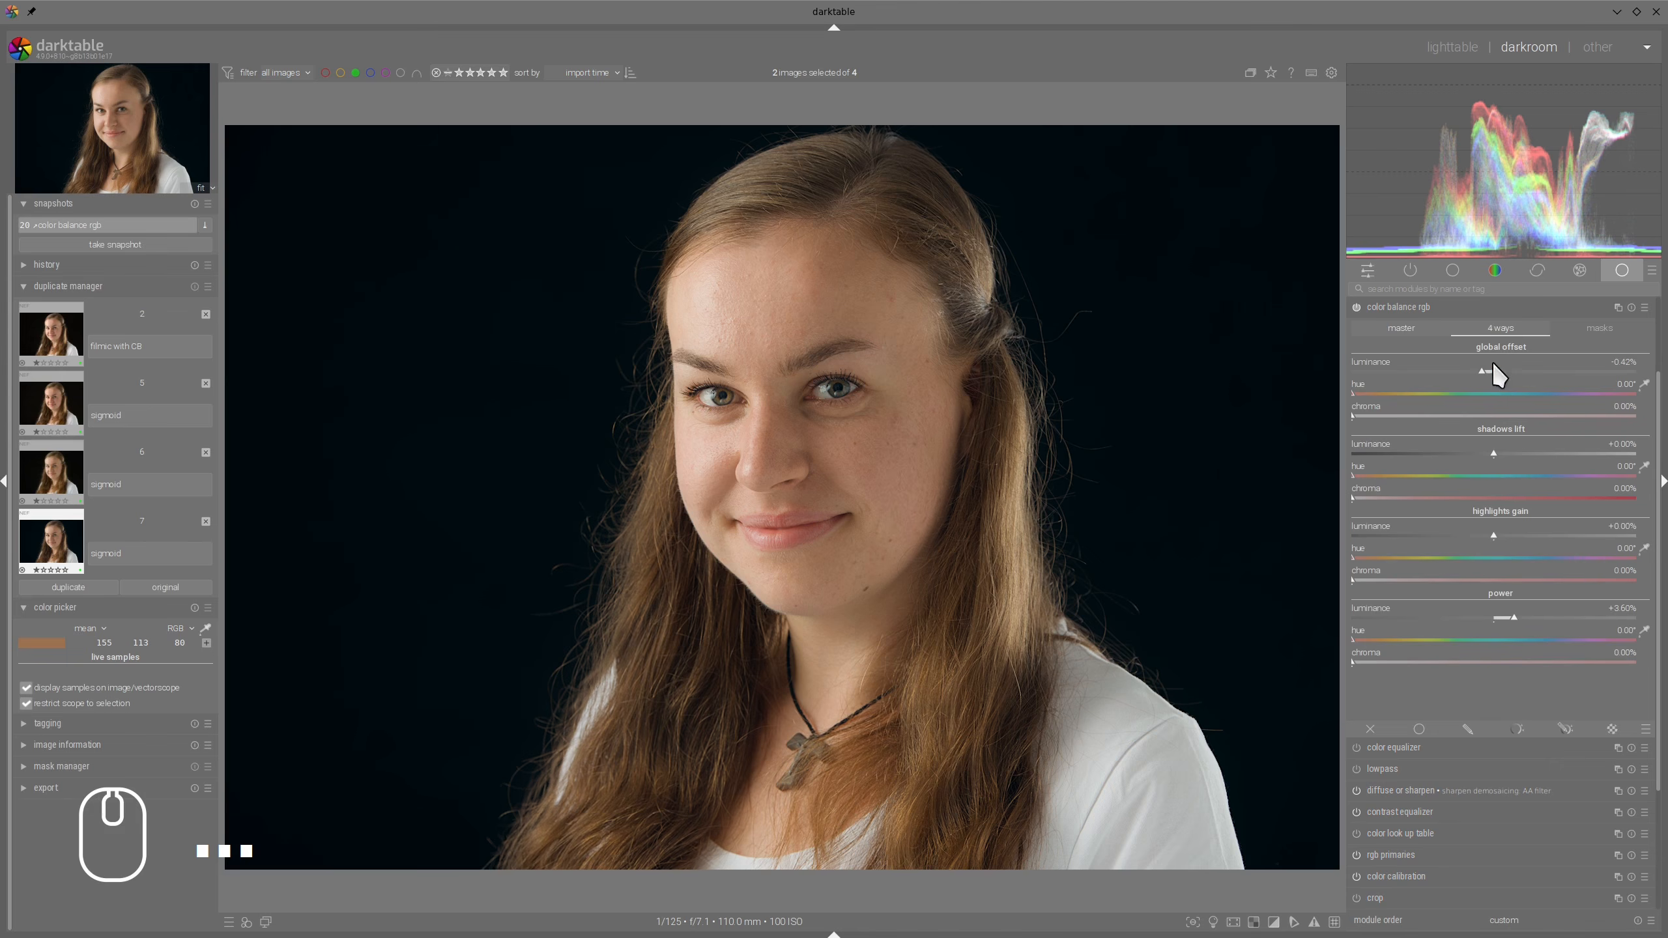
left_click(1605, 328)
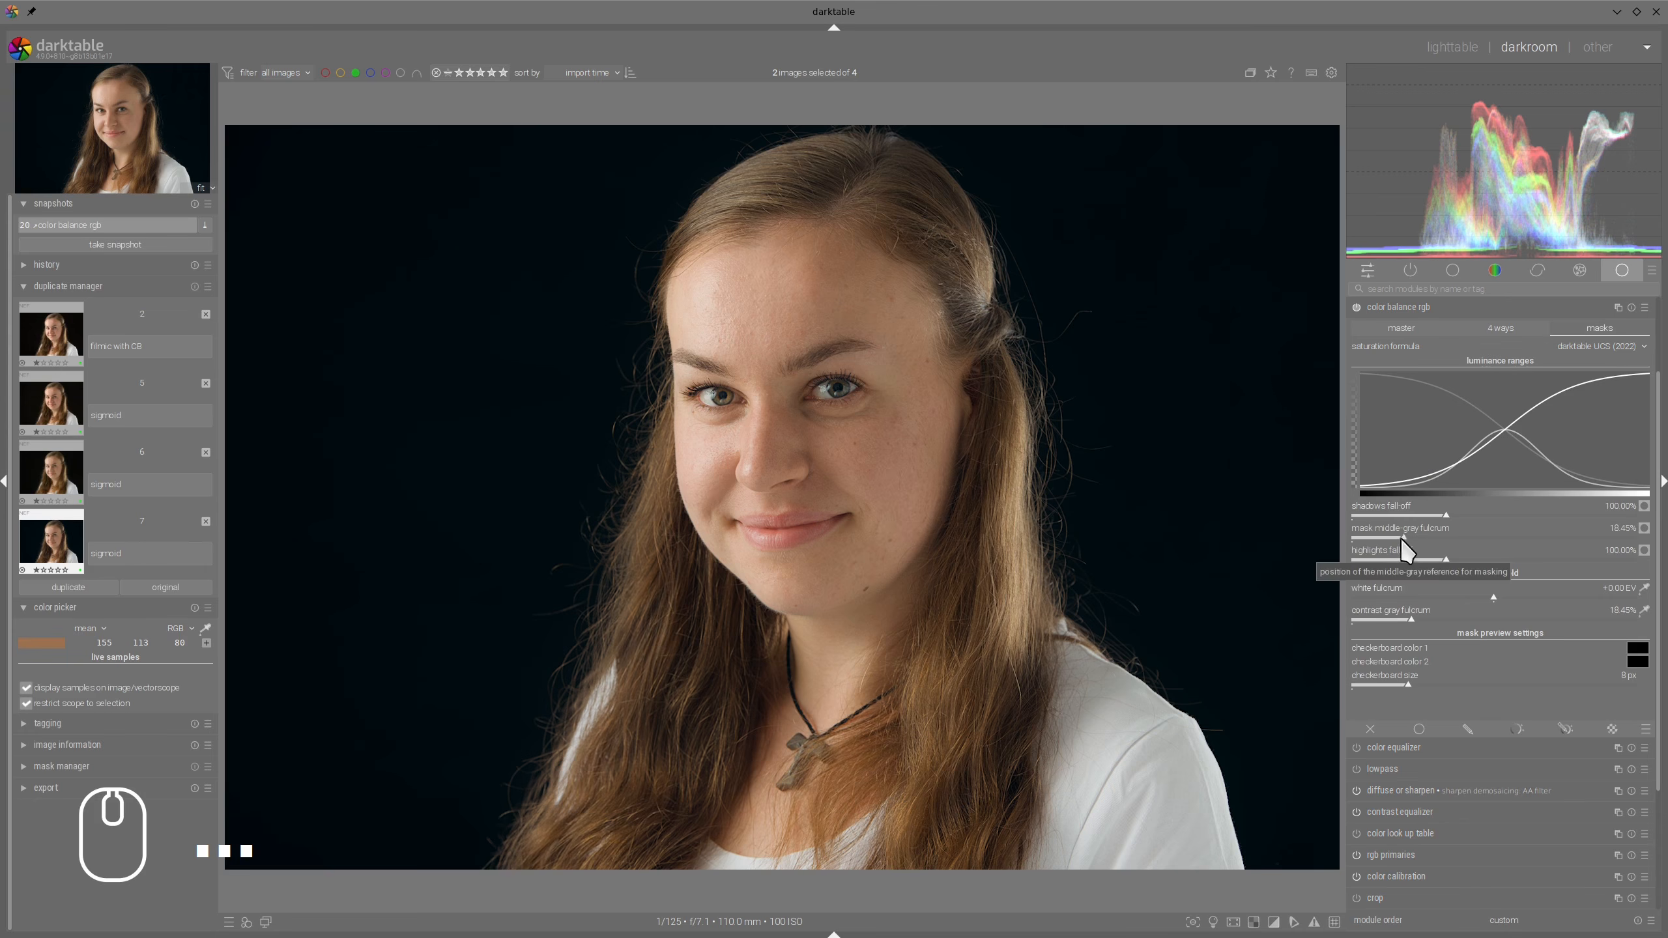
mouse_move(1402, 537)
left_mouse_down()
mouse_move(1441, 537)
mouse_move(1329, 538)
mouse_move(1414, 538)
mouse_move(1378, 538)
left_mouse_up()
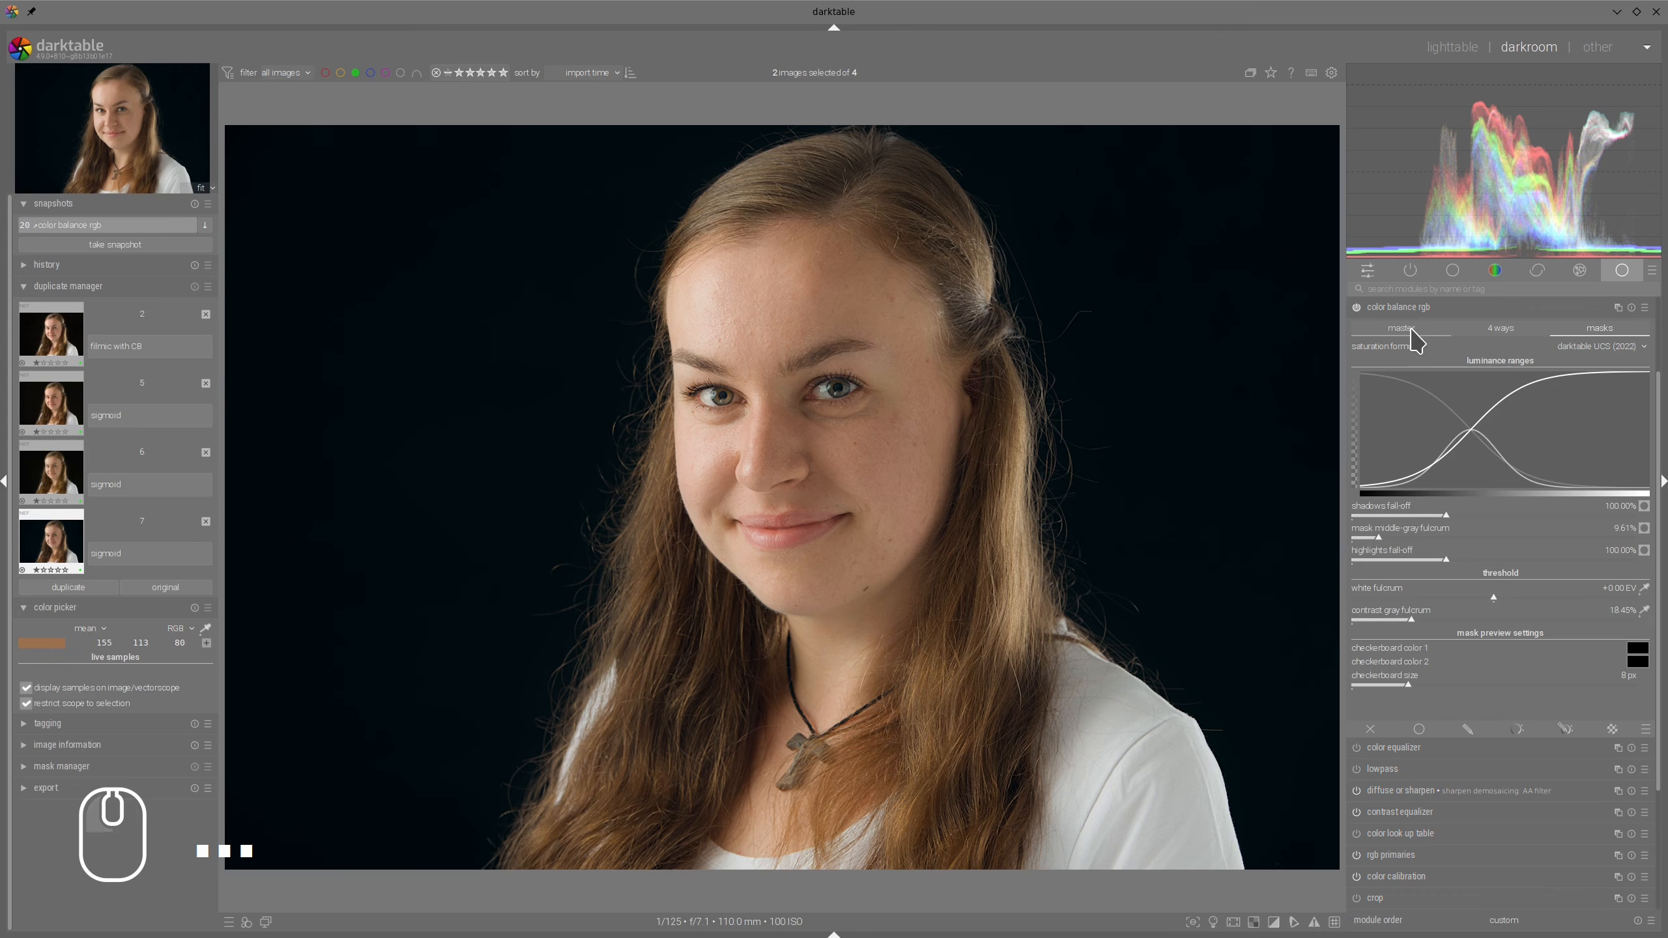
left_click(1503, 331)
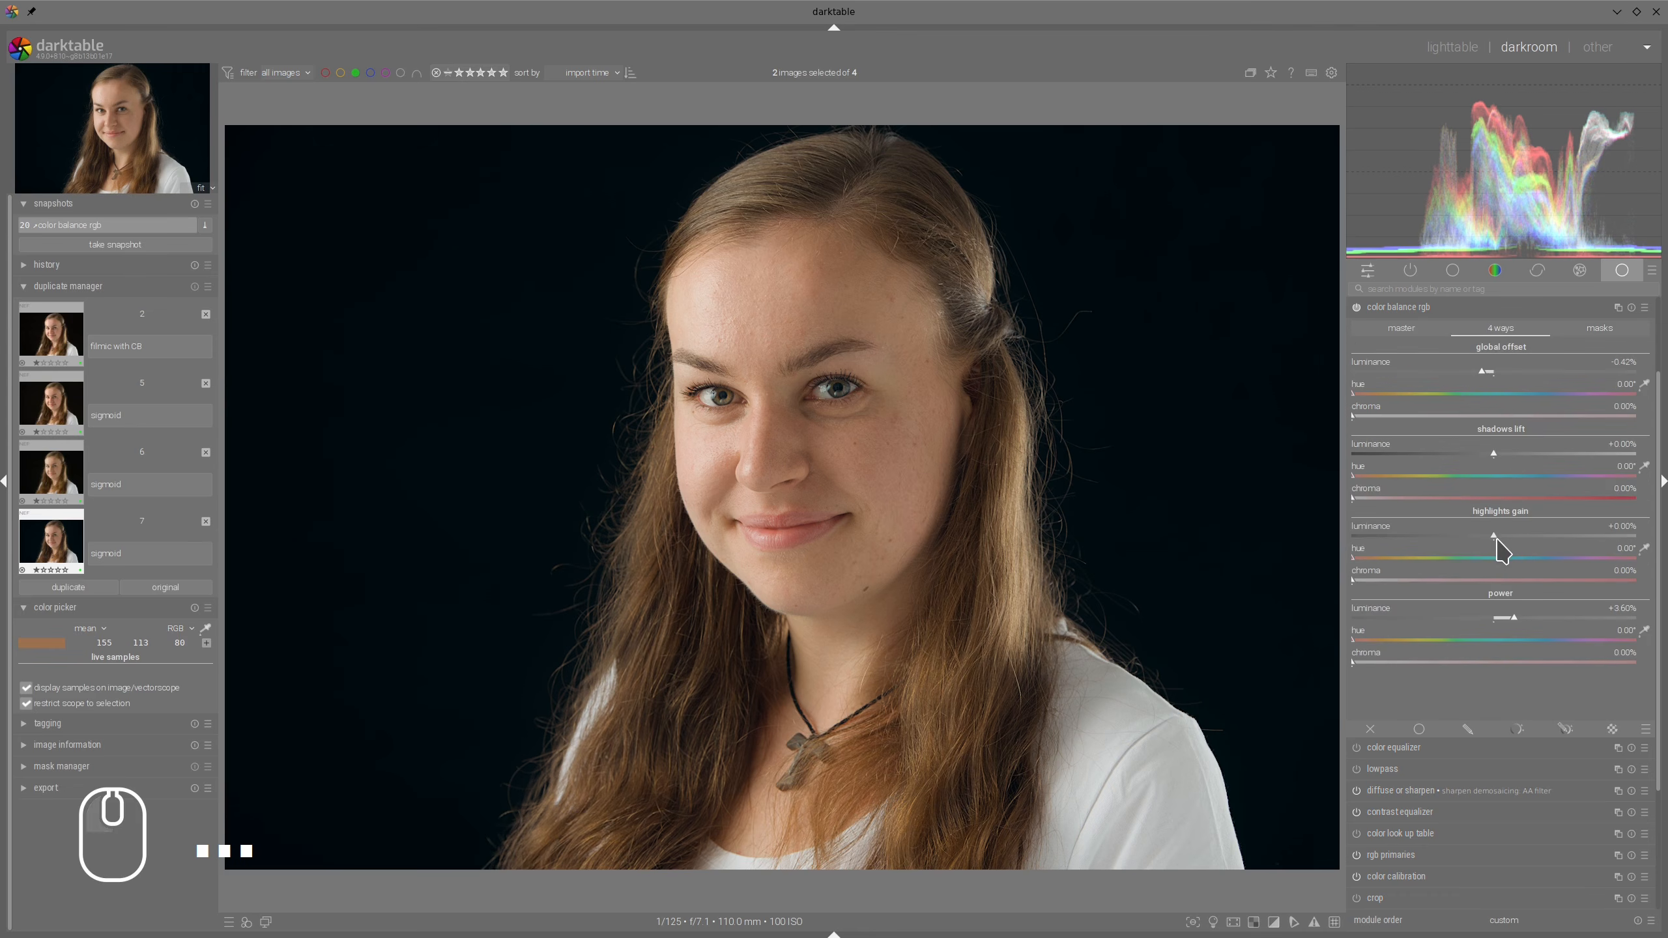
Set the first color balance rgb instance's highlights gain luminance to +17.05% and power luminance to +5.21%
left_click_drag(1497, 538, 1542, 534)
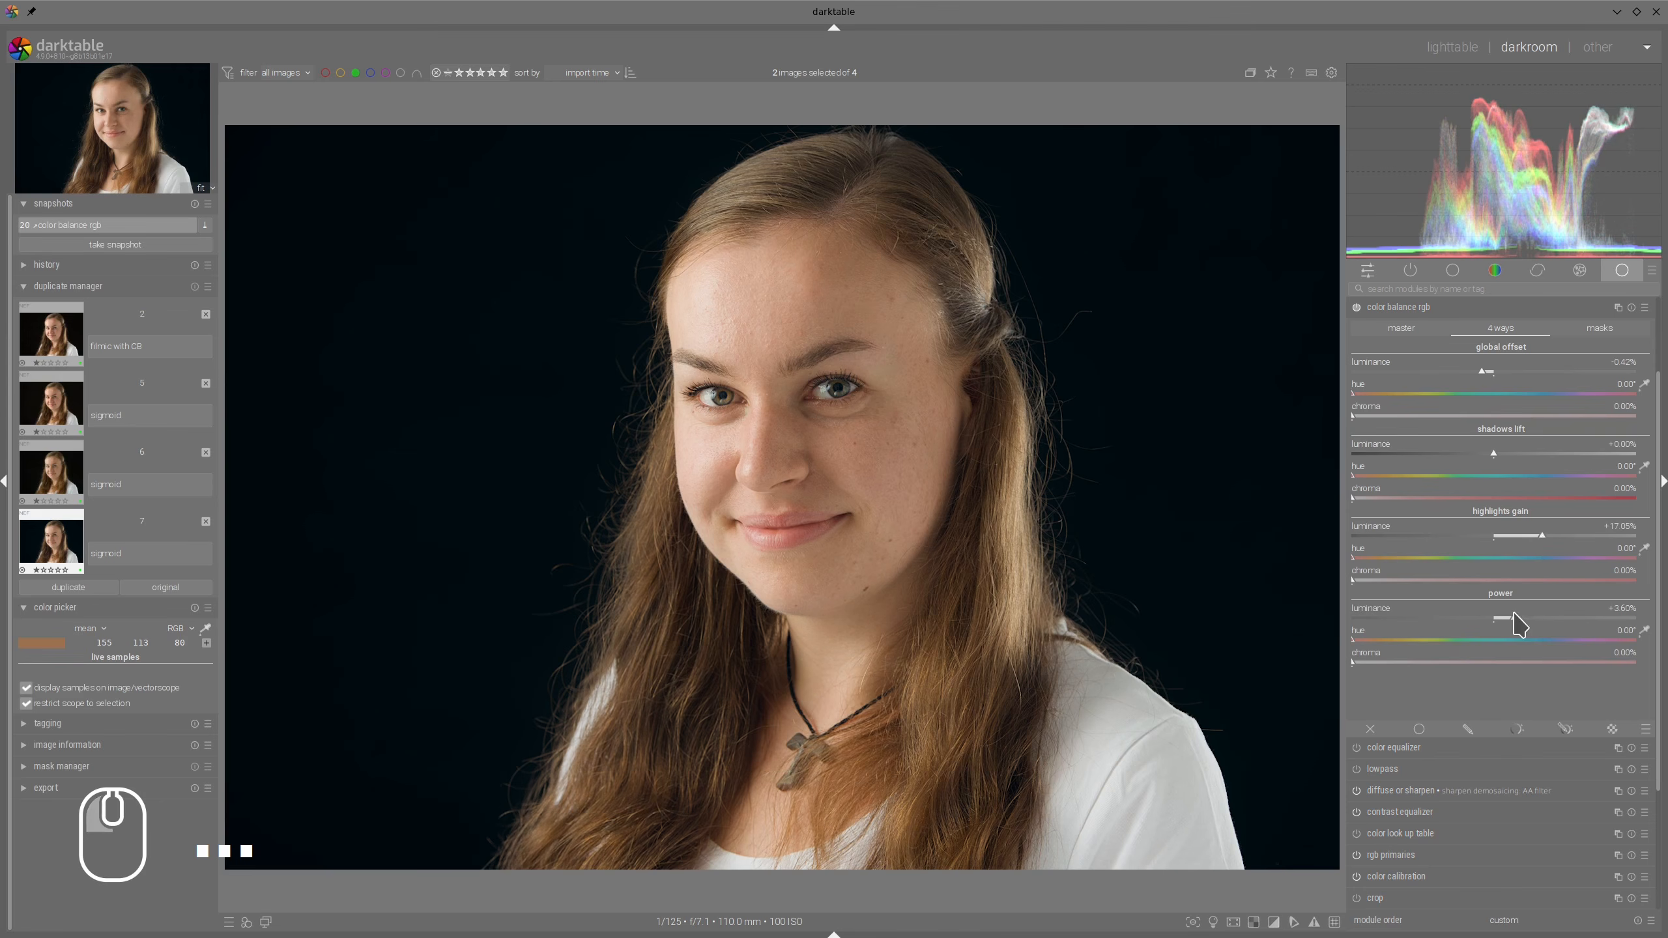
left_click_drag(1513, 616, 1523, 616)
Adjust the first instance's luminance masks: middle-gray fulcrum 20.14%, shadows fall-off 6.18% and highlights fall-off 75.51%
left_click(1576, 328)
mouse_move(1387, 540)
left_mouse_down()
mouse_move(1471, 538)
mouse_move(1350, 538)
mouse_move(1406, 538)
left_mouse_up()
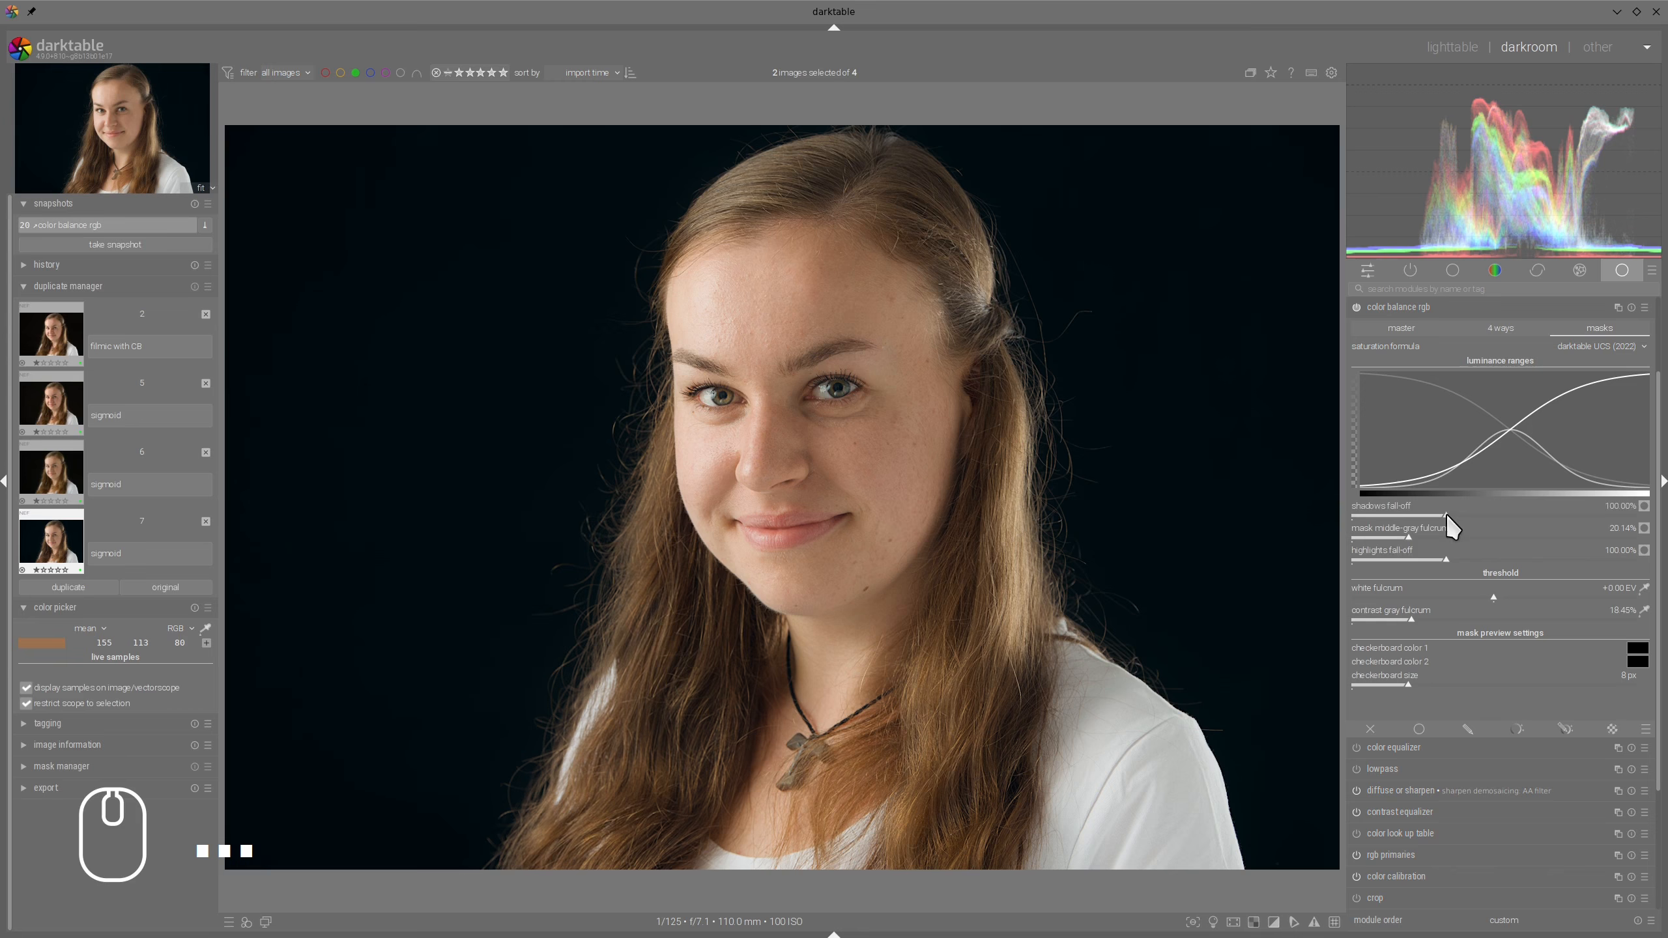
left_click_drag(1446, 514, 1359, 531)
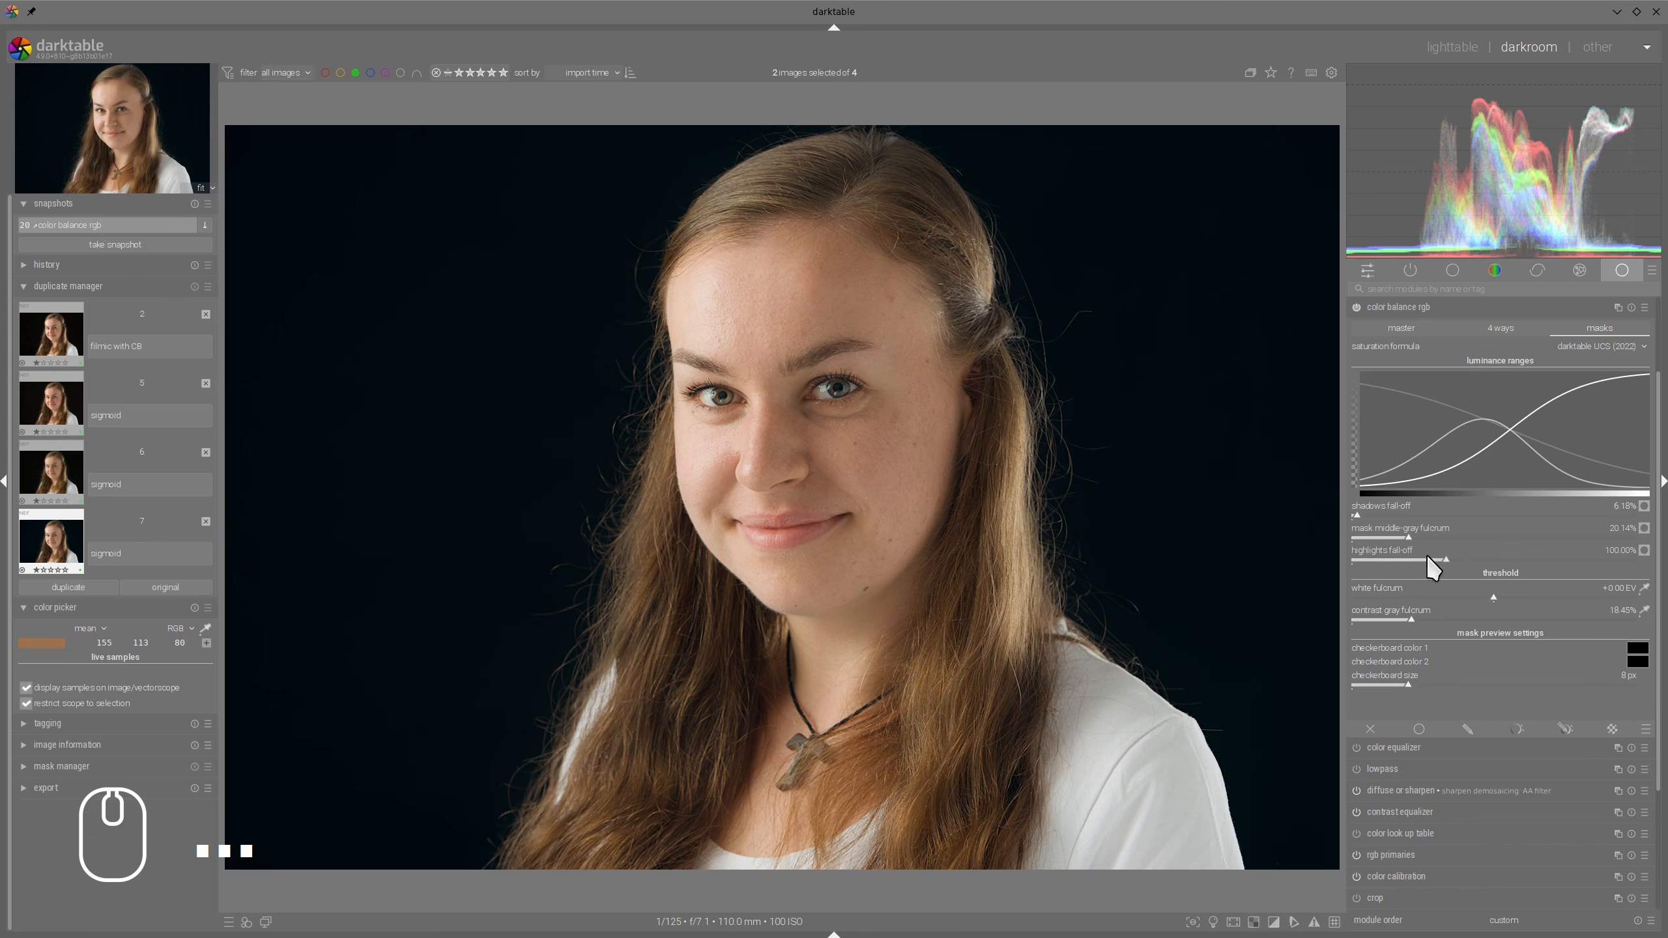
mouse_move(1446, 557)
left_mouse_down()
mouse_move(1359, 571)
mouse_move(1611, 591)
mouse_move(1423, 574)
left_mouse_up()
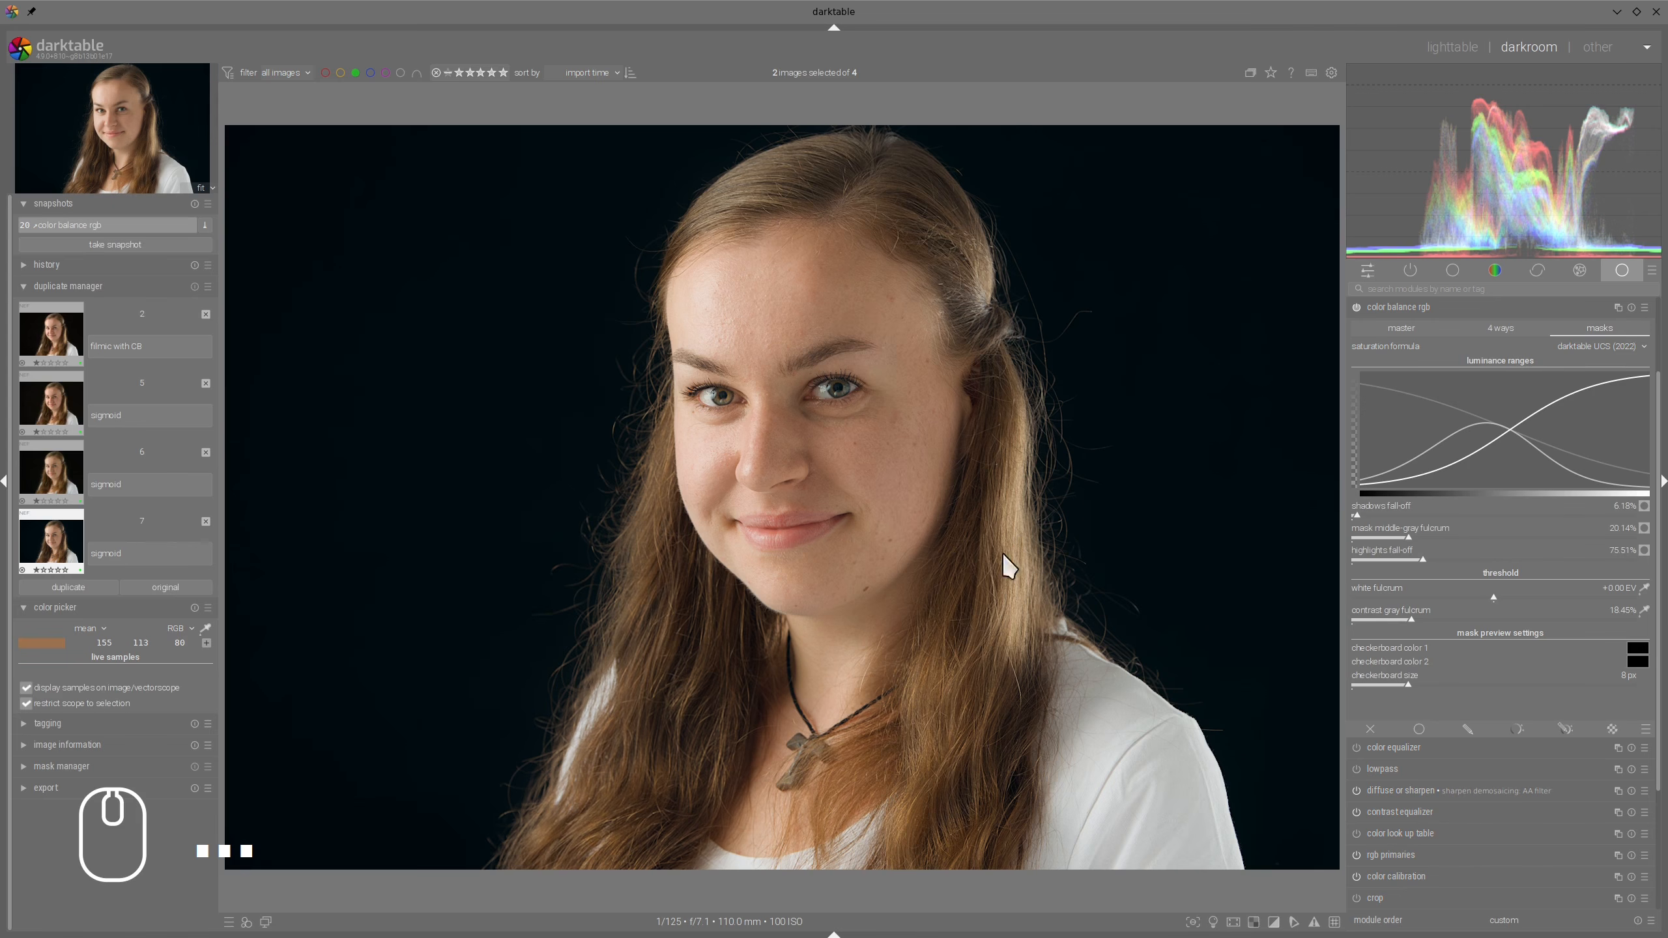
Set the first instance's global offset luminance to -0.74% and briefly check the portrait in color assessment mode
left_click(1503, 328)
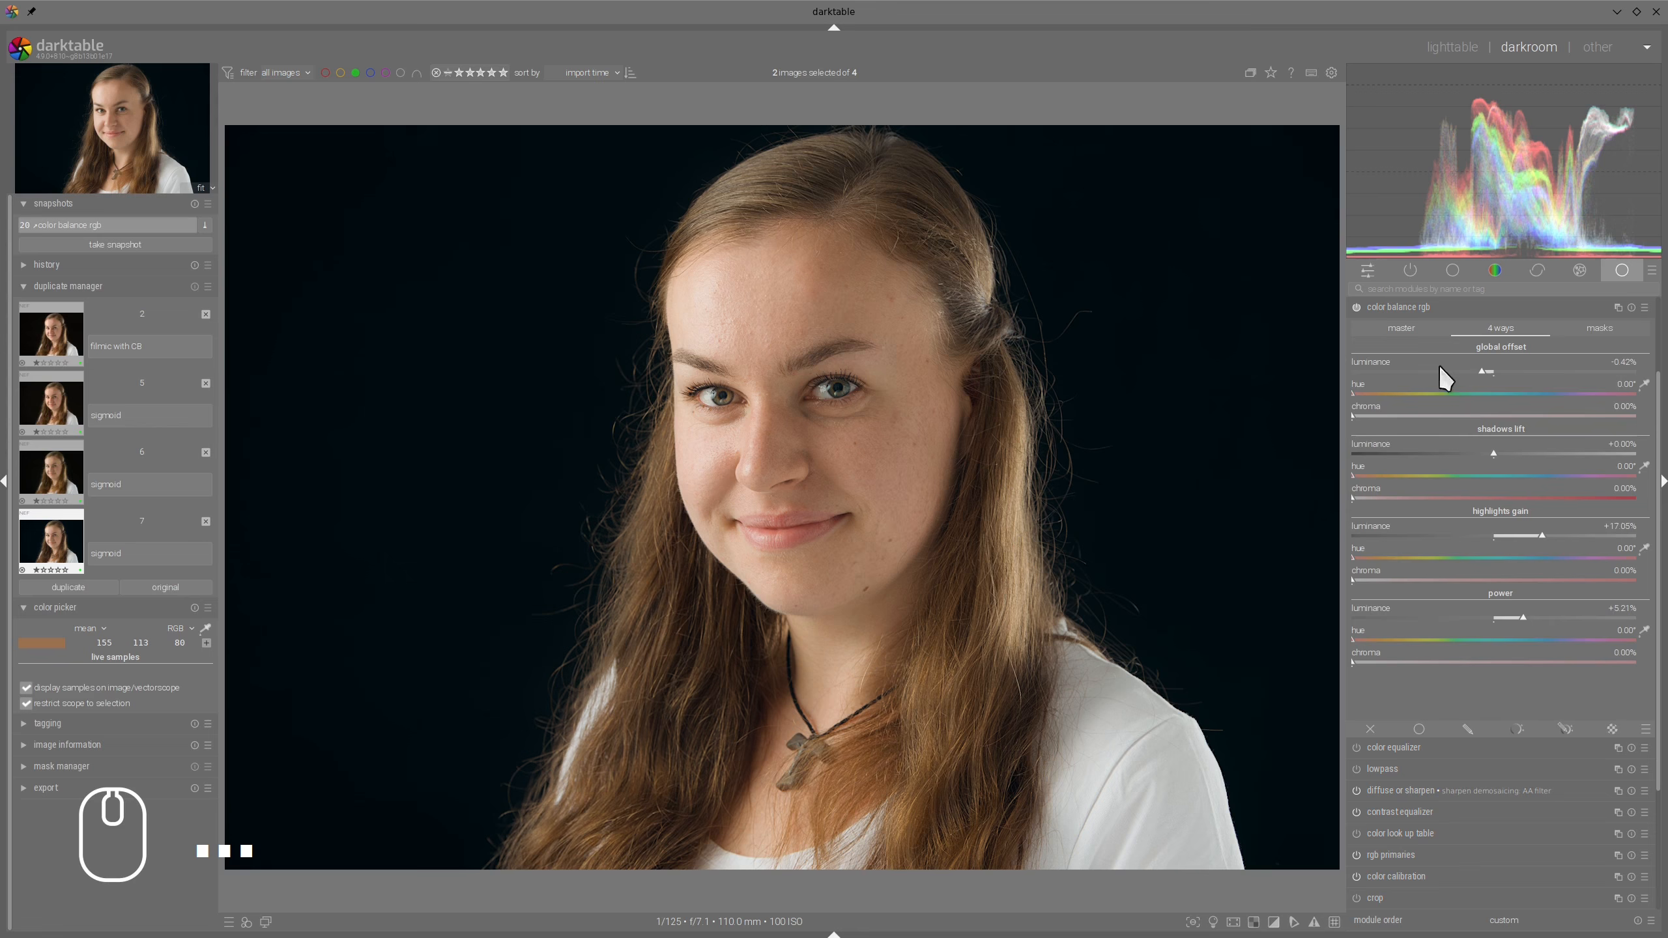
left_click_drag(1482, 370, 1473, 372)
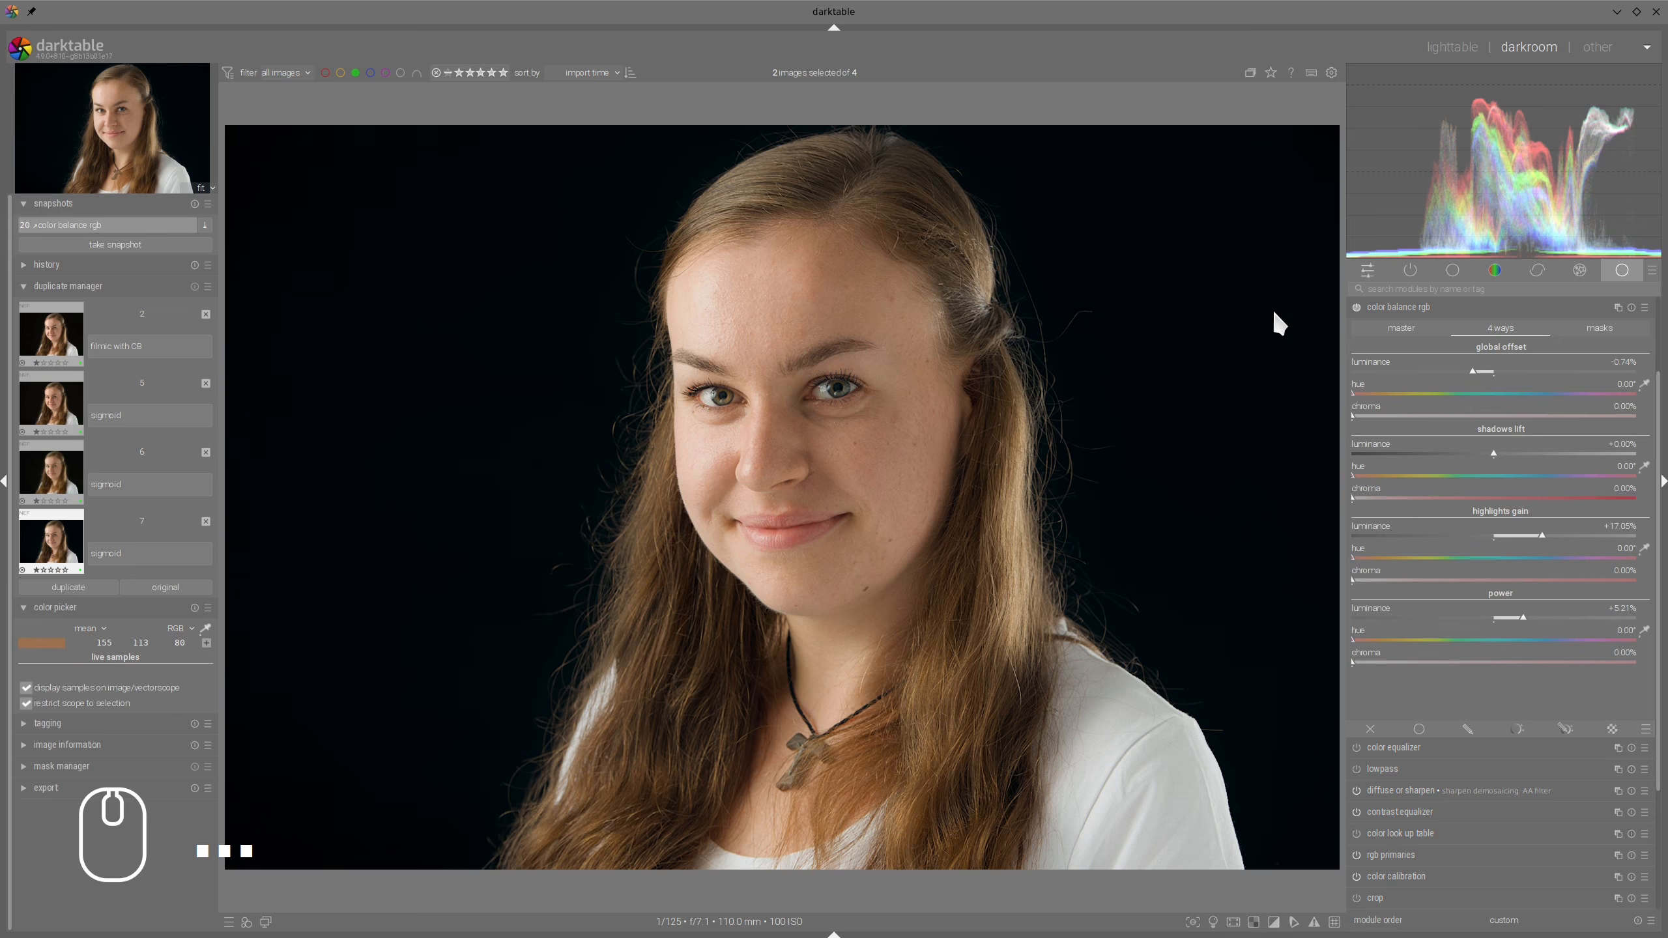
left_click(1212, 922)
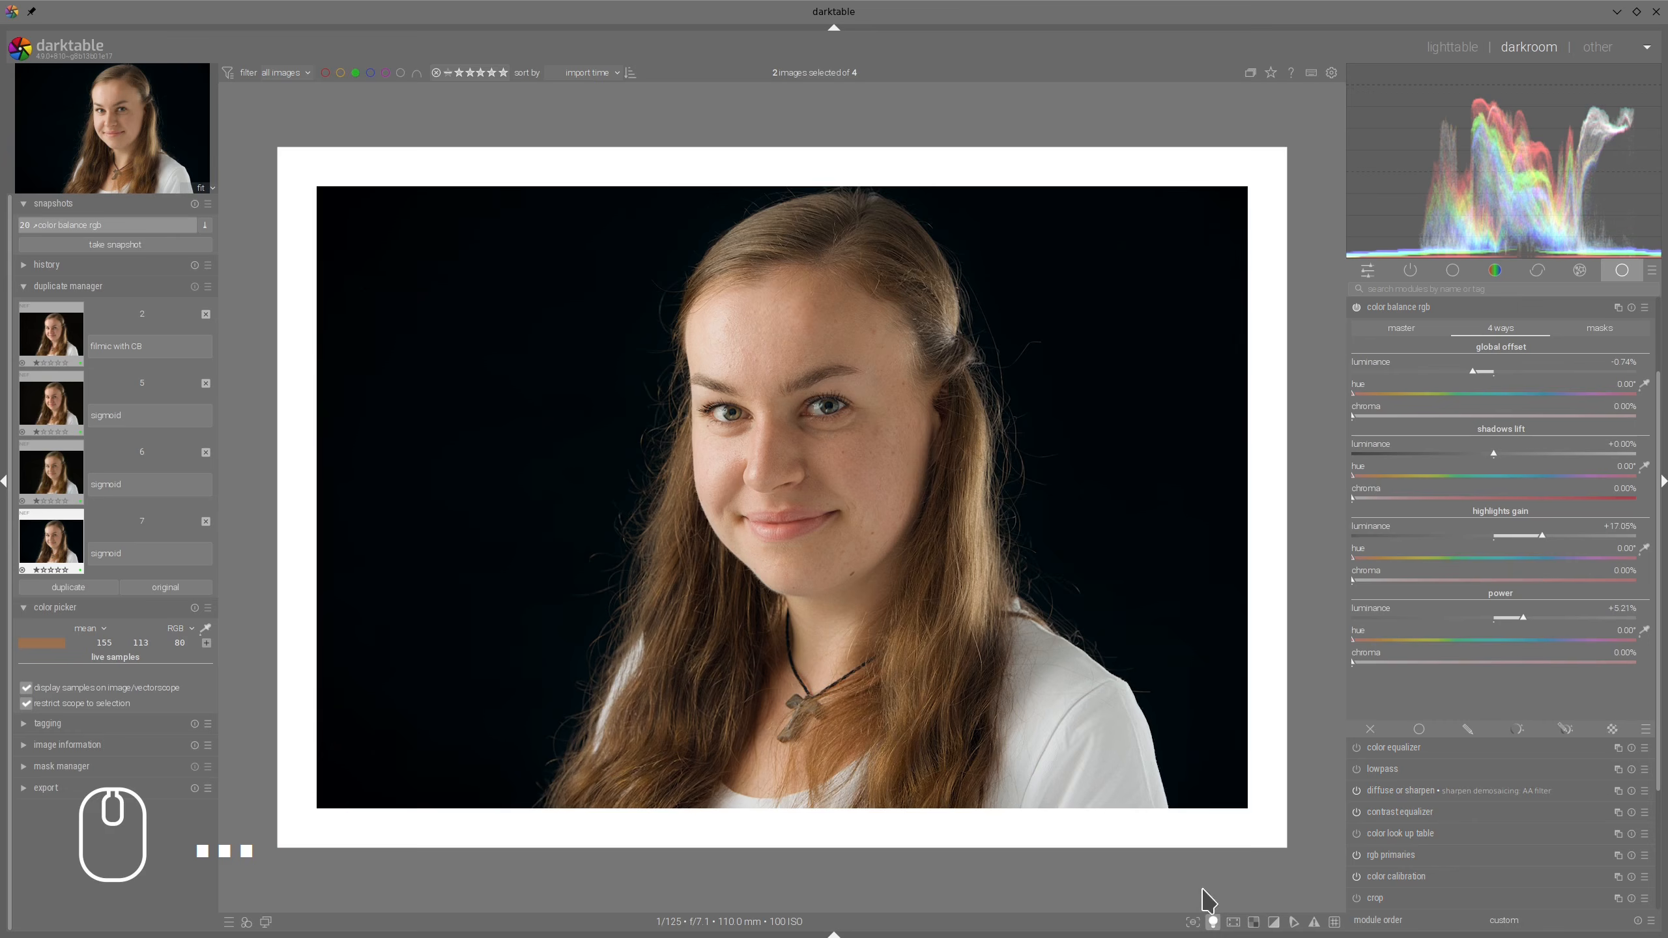
left_click(1212, 922)
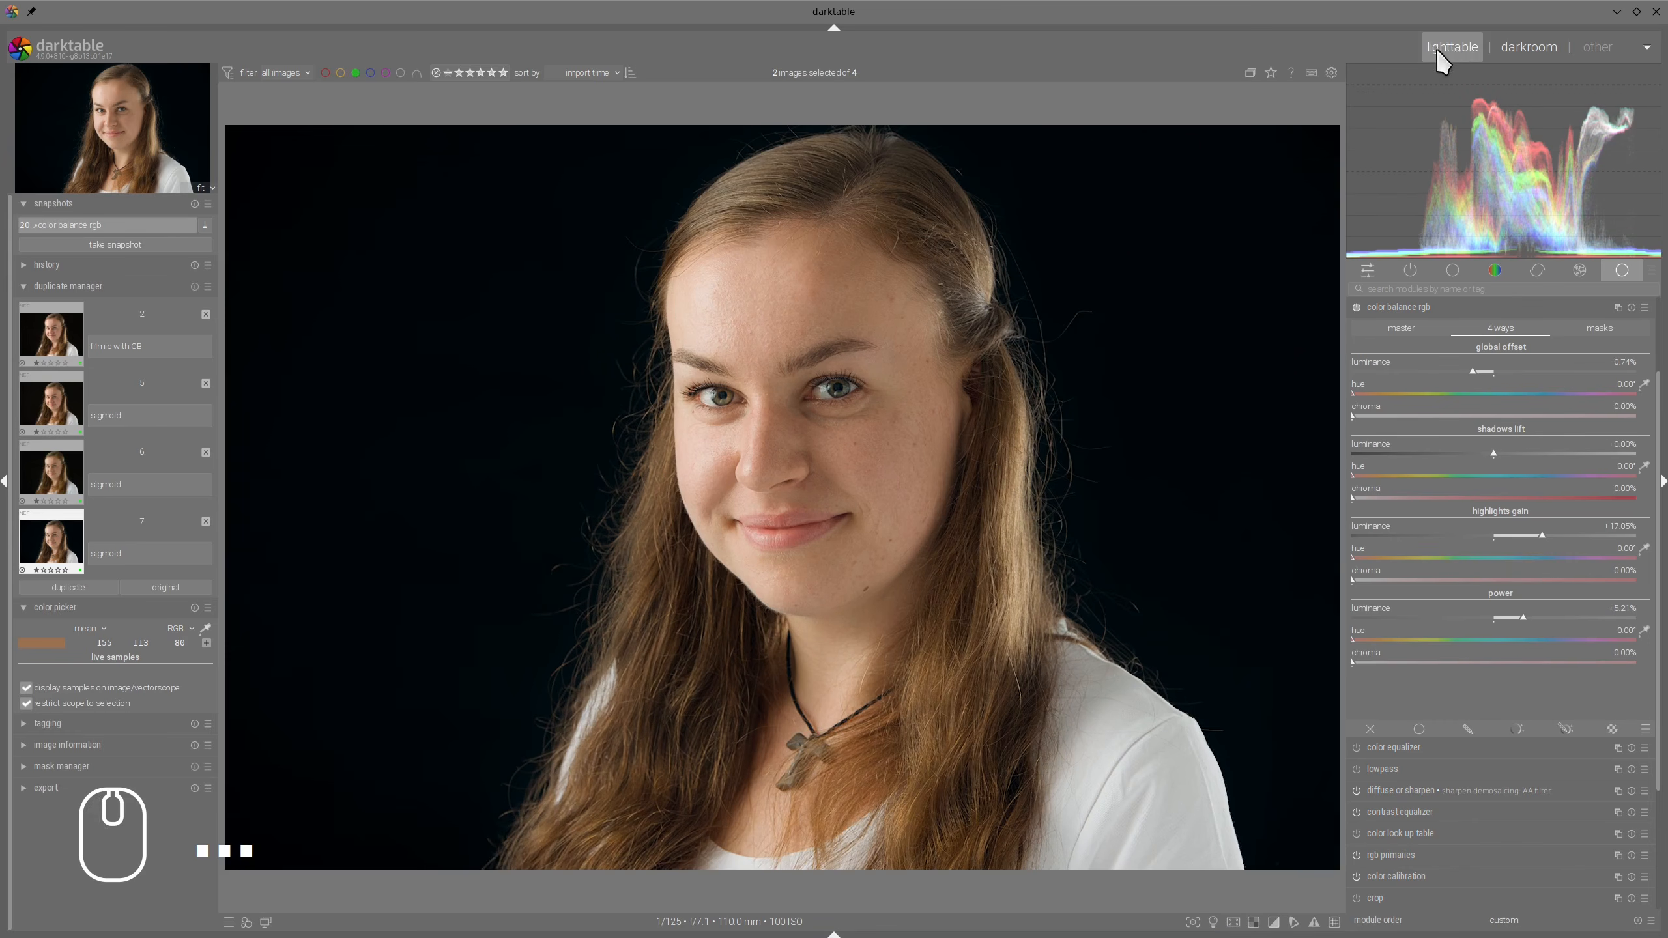
Return to the lighttable to compare the two selected portrait versions side by side
left_click_drag(344, 360, 194, 354)
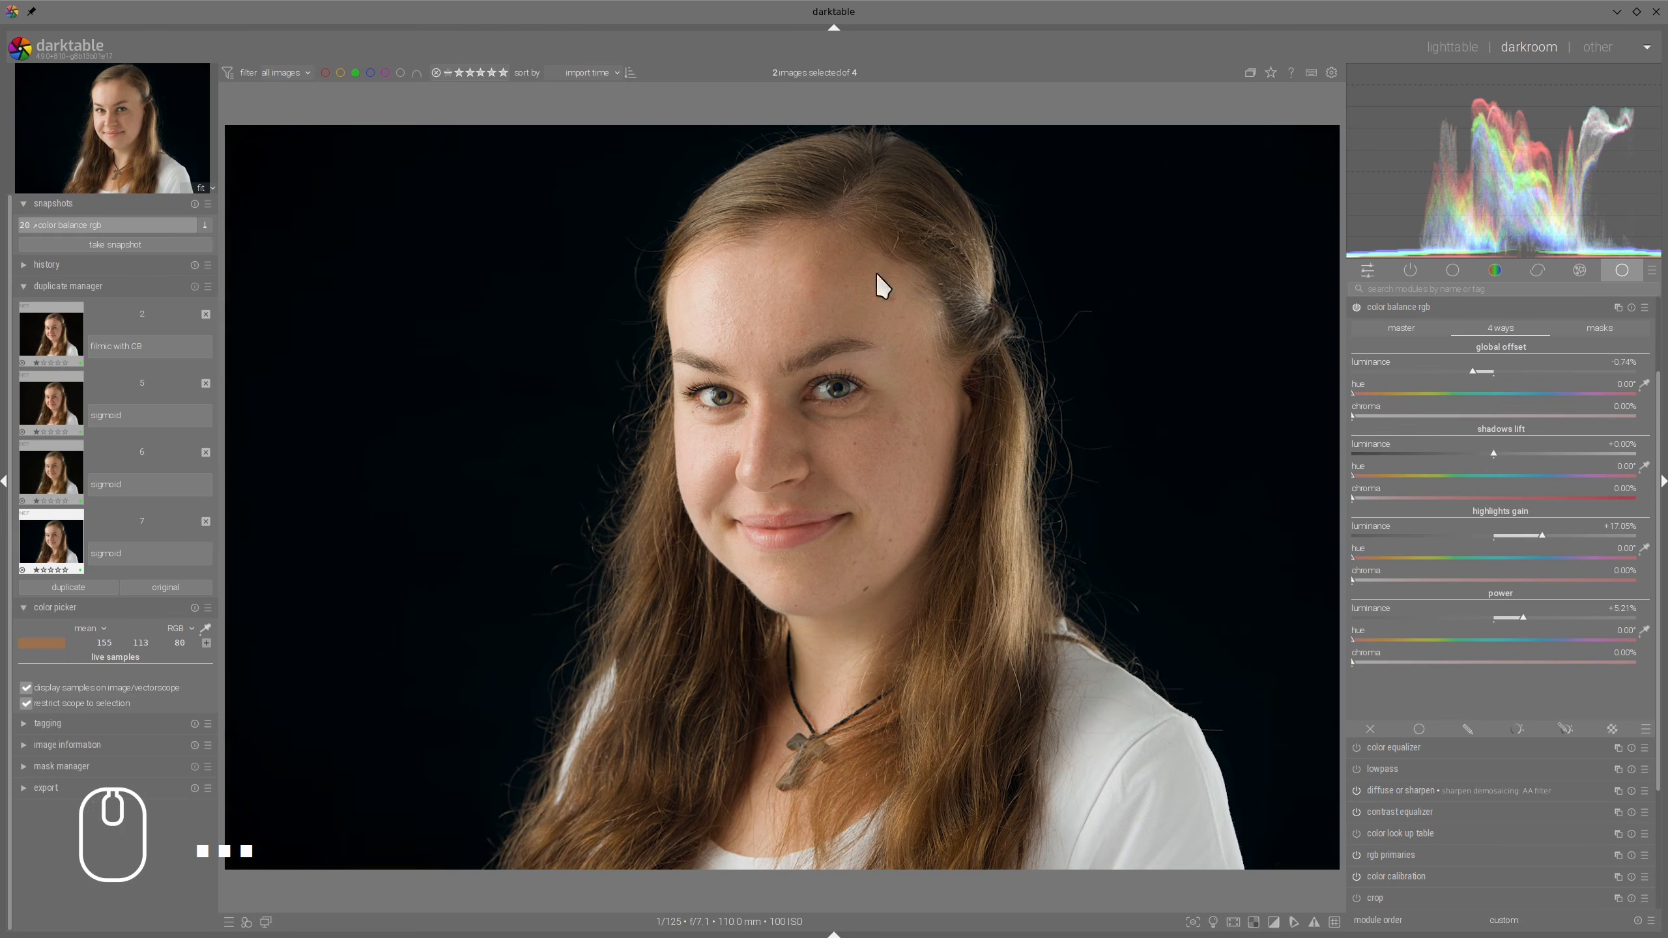
left_click(1435, 49)
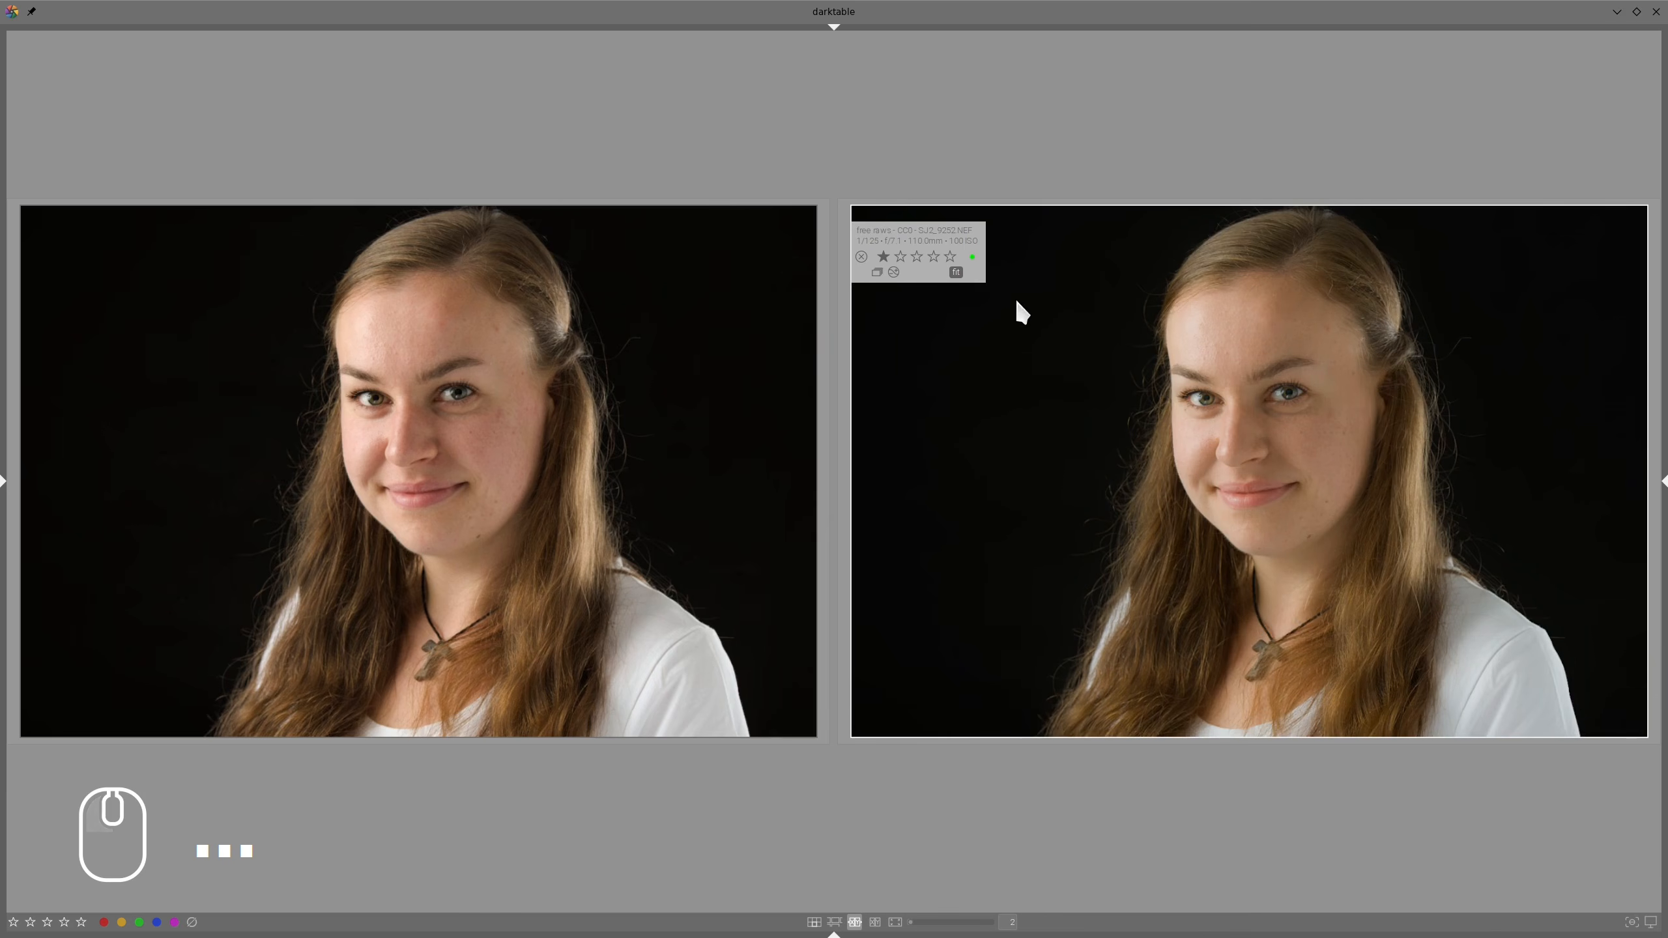